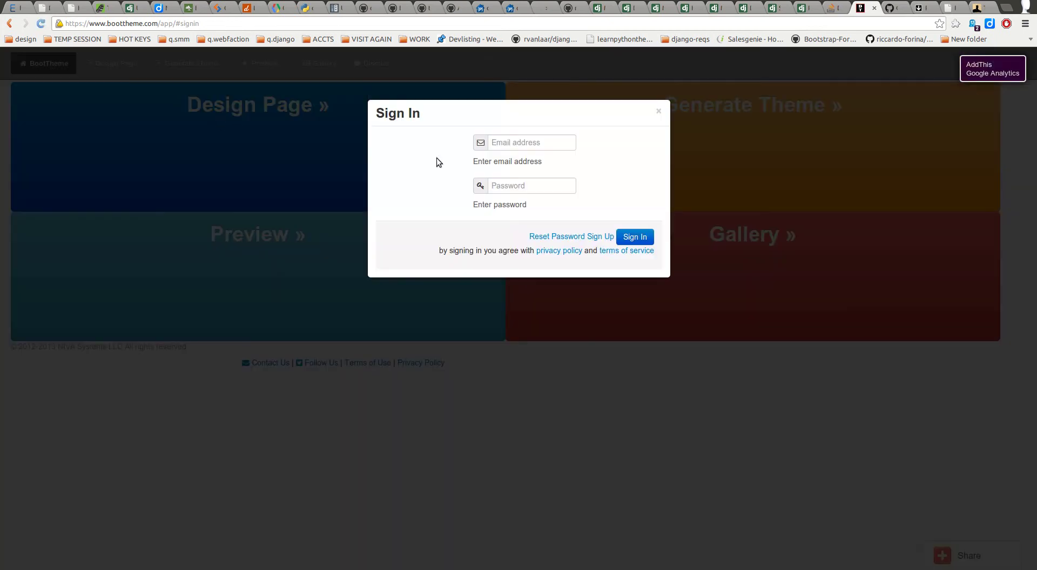
# Step: Sign in with the account e-mail and password, then dismiss the Pricing Plan notice
pyautogui.click(498, 143)
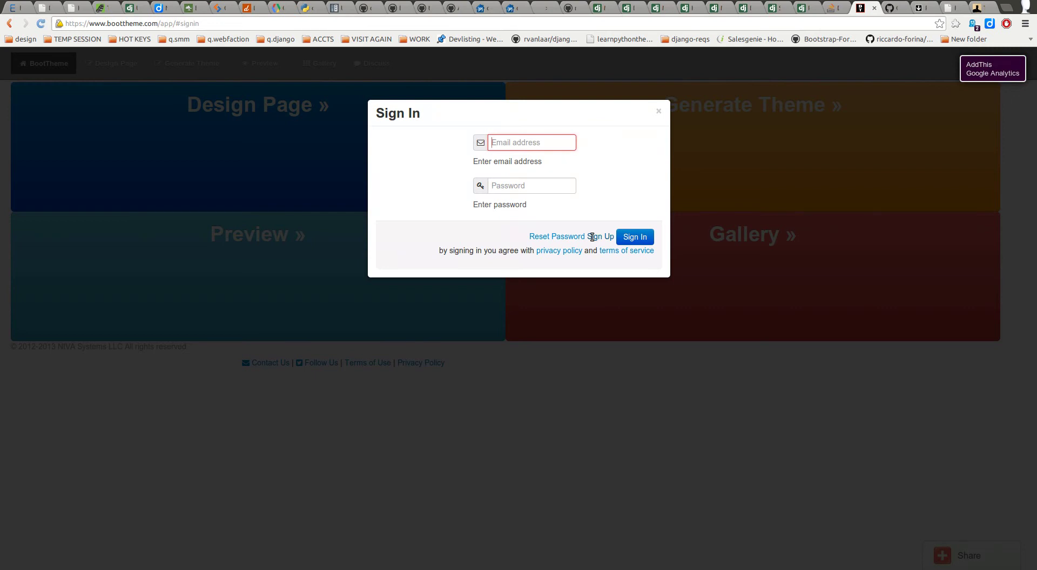
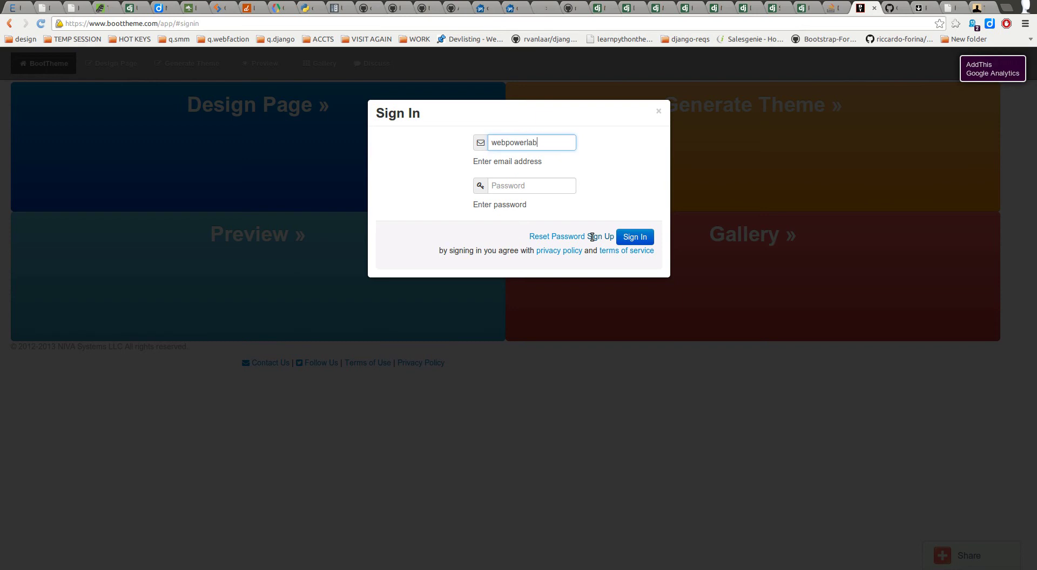
pyautogui.press('Tab')
pyautogui.write('••••••••')
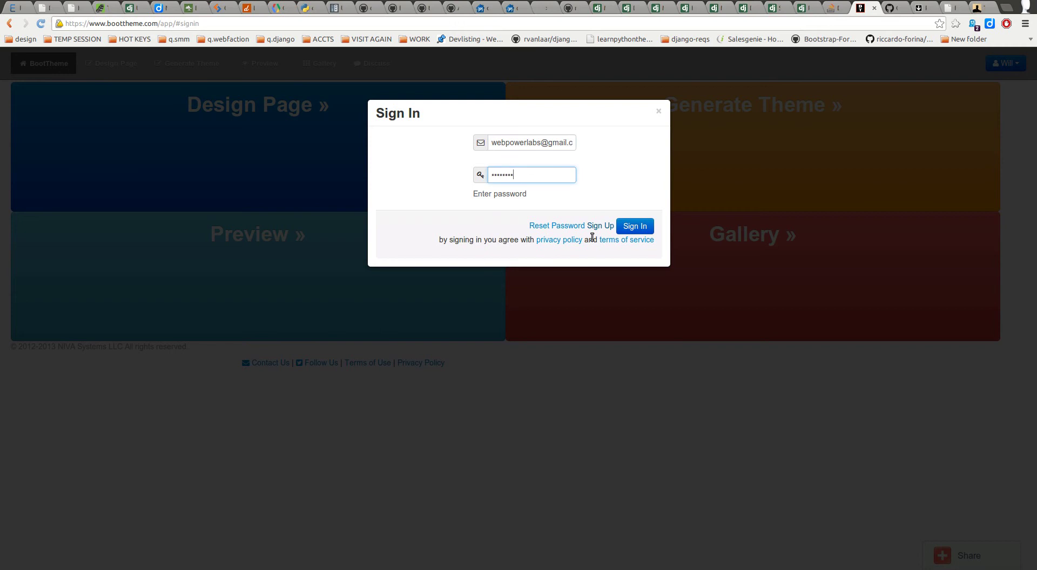
pyautogui.write('•')
pyautogui.click(637, 215)
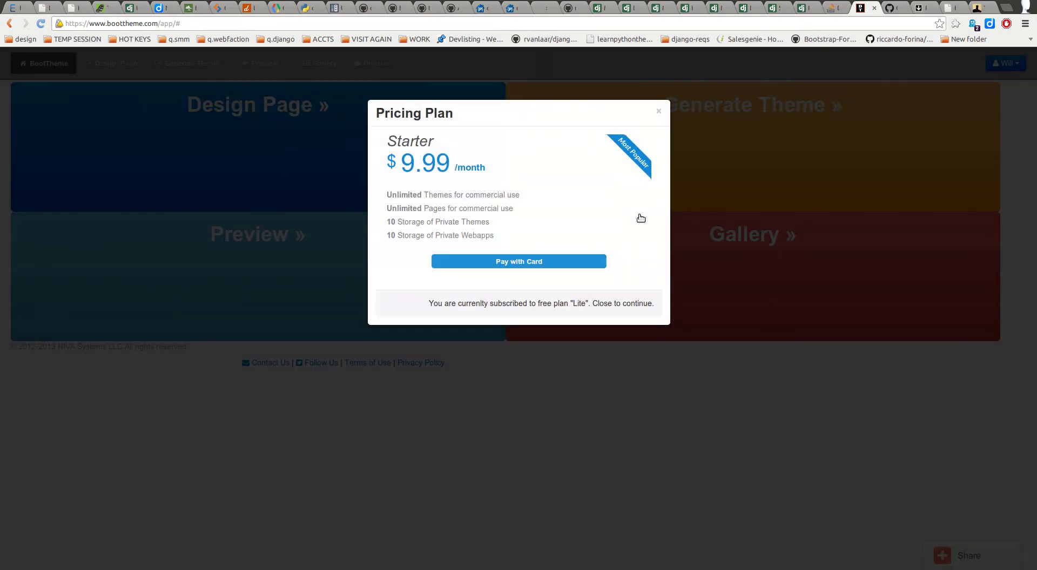
pyautogui.click(658, 113)
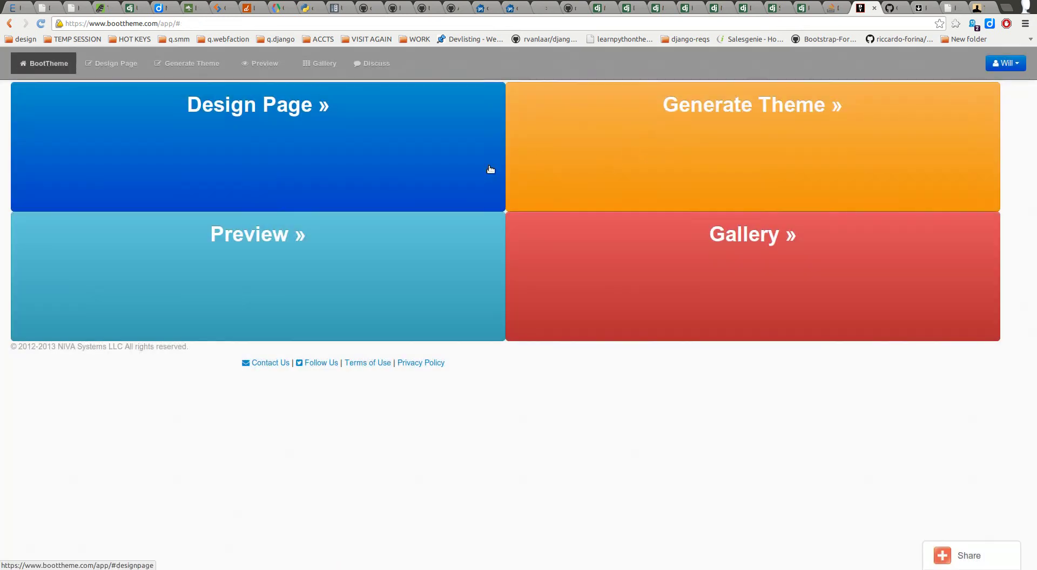
# Step: Open the Design Page designer with its Hello, world! template and check the Gist menu
pyautogui.click(222, 116)
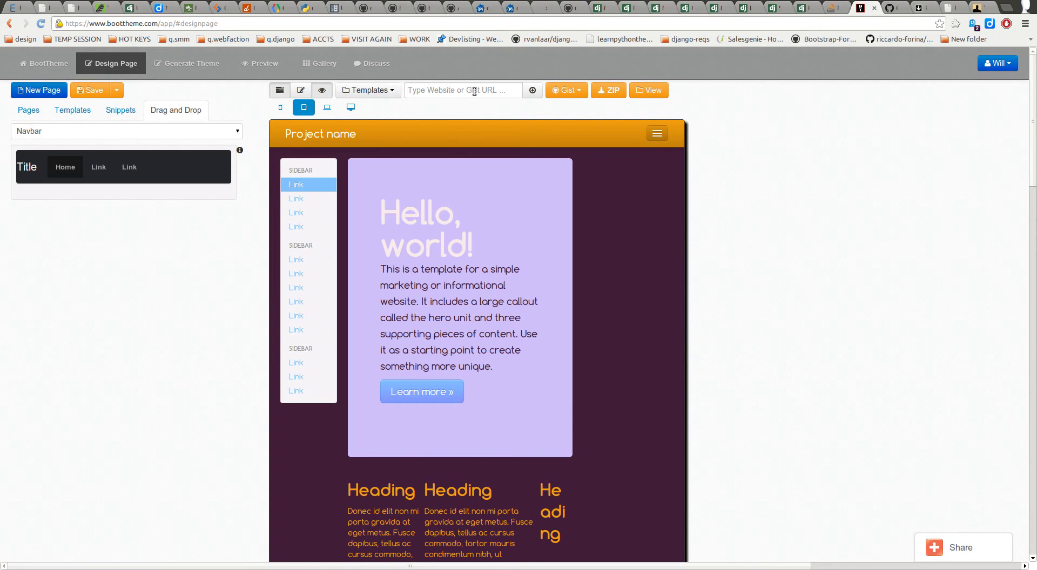
pyautogui.click(566, 92)
# Step: Copy the boottheme gist's URL from GitHub Gist into BootTheme's Website or Gist URL box
pyautogui.click(890, 8)
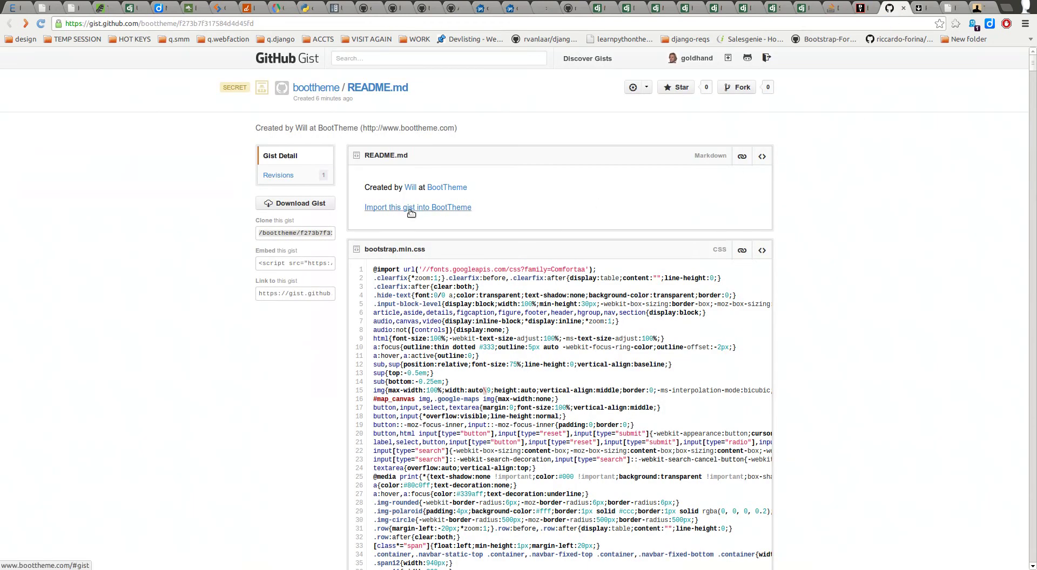
pyautogui.moveTo(250, 23); pyautogui.dragTo(65, 24)
pyautogui.hotkey('ctrl', 'c')
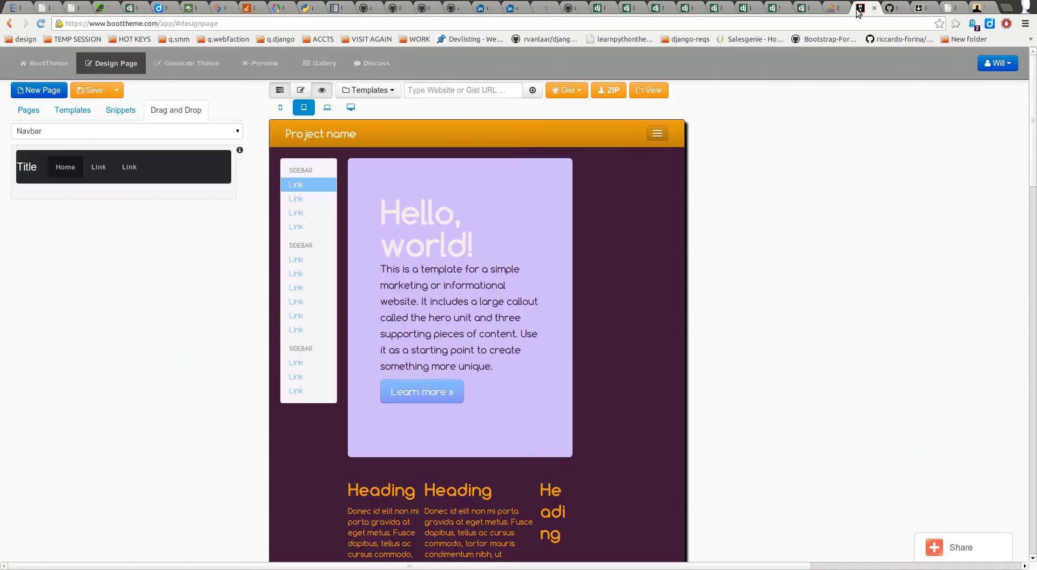
pyautogui.click(859, 11)
pyautogui.click(421, 88)
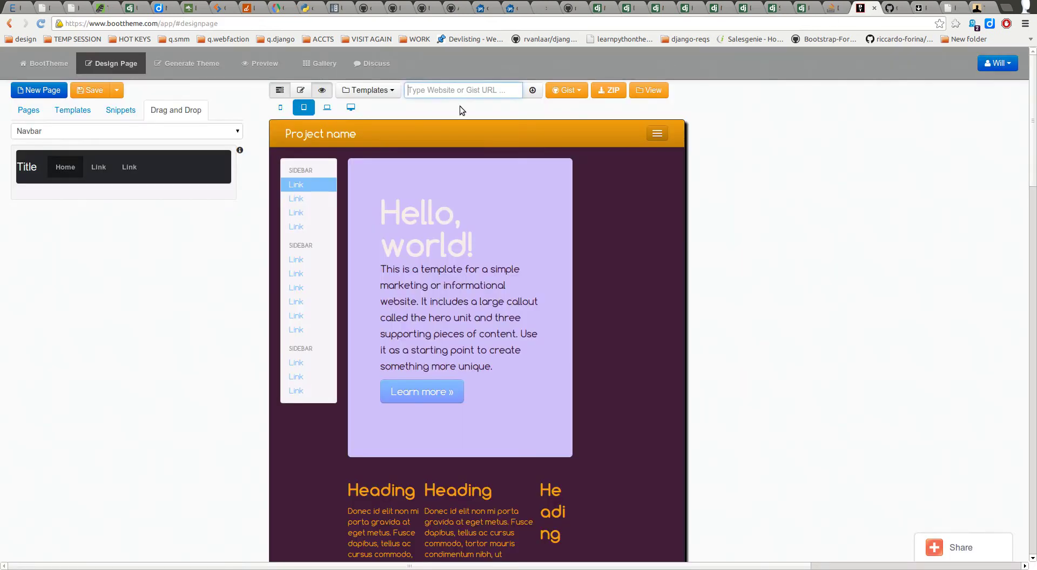
pyautogui.hotkey('ctrl', 'v')
# Step: Load the pasted gist into the designer and scroll down through the imported page
pyautogui.click(529, 89)
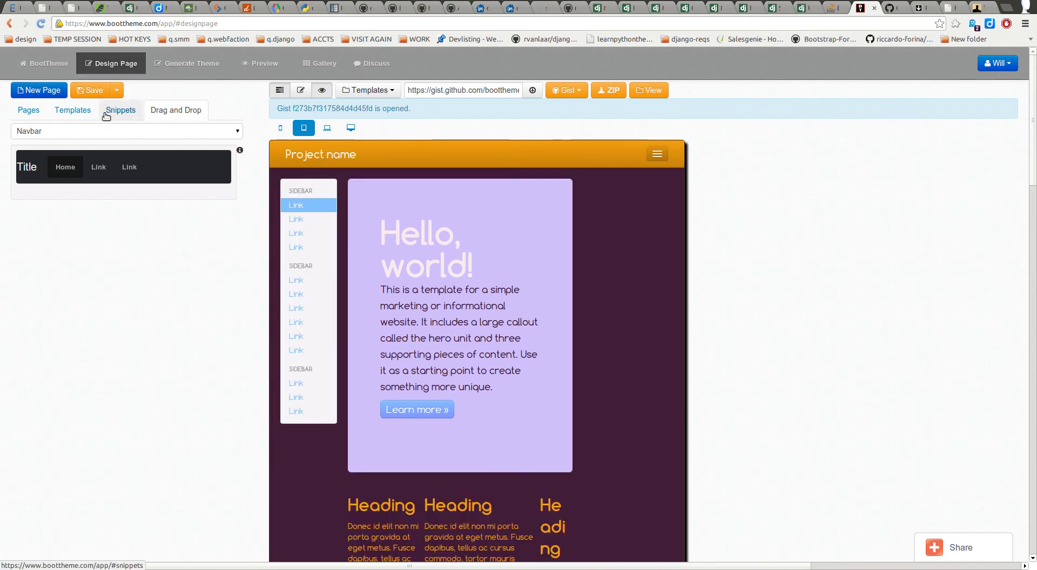
pyautogui.scroll(-10, 692, 287)
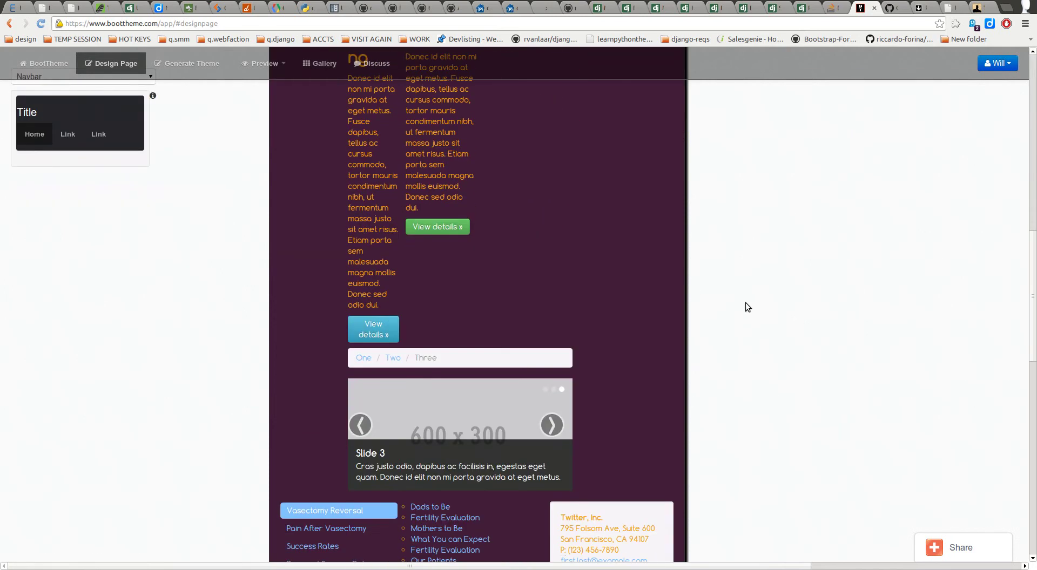
pyautogui.scroll(-4, 610, 295)
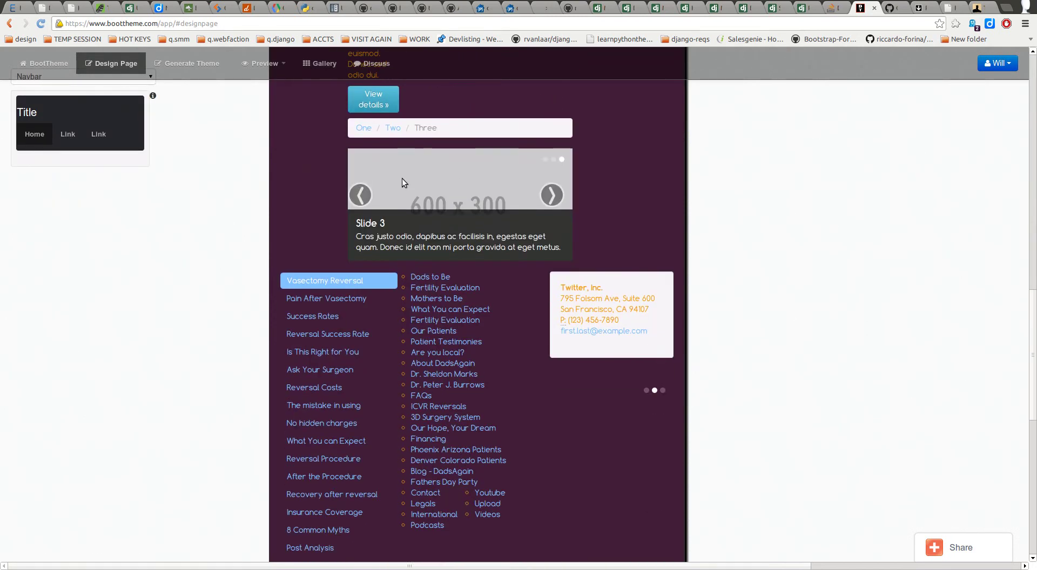
pyautogui.scroll(-5, 461, 183)
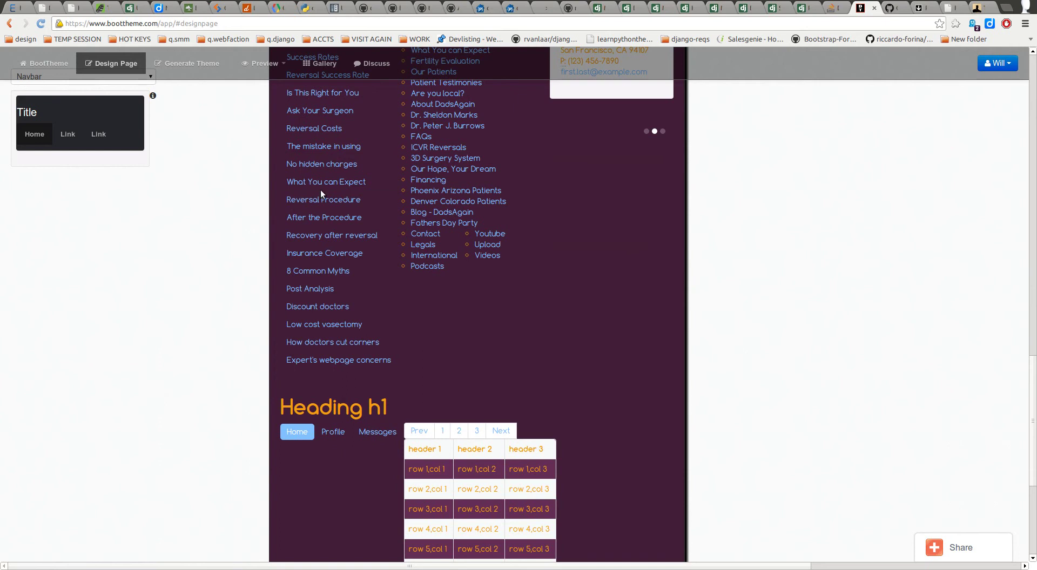
pyautogui.scroll(-2, 702, 319)
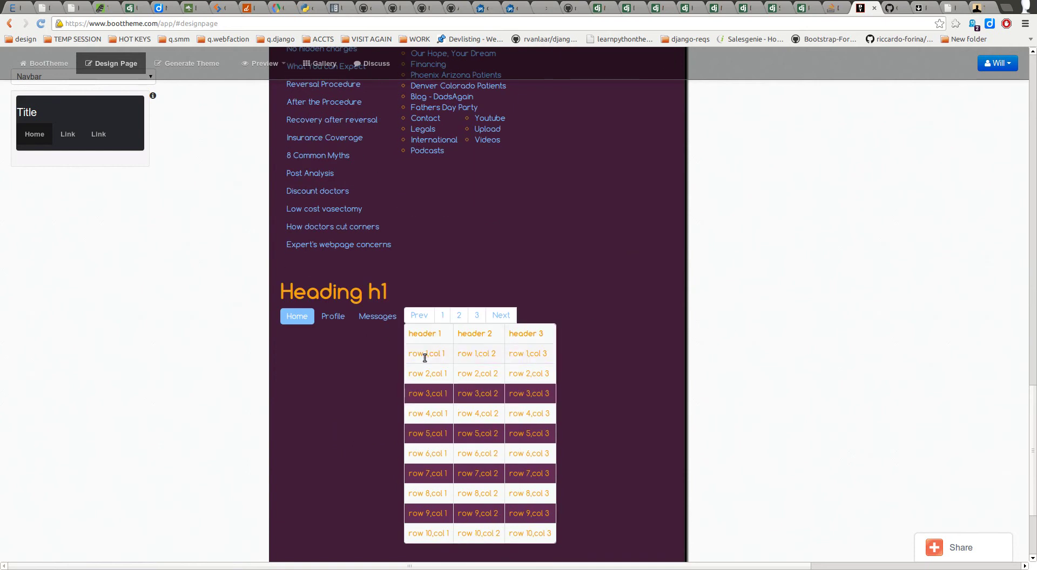
# Step: Scroll back to the top, then expand and collapse the preview's navbar menu
pyautogui.scroll(8, 475, 345)
pyautogui.scroll(3, 475, 340)
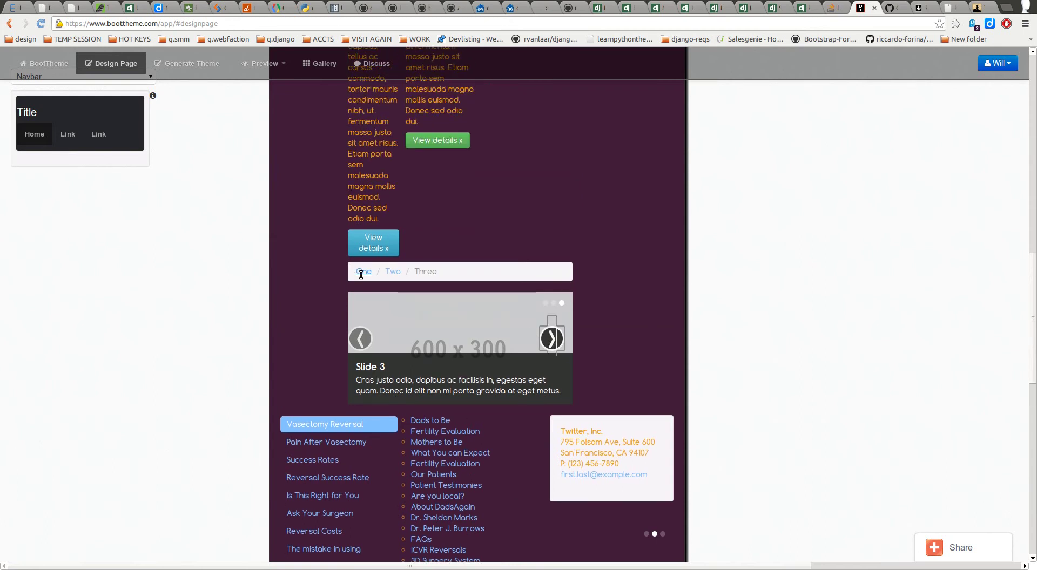
pyautogui.scroll(4, 364, 275)
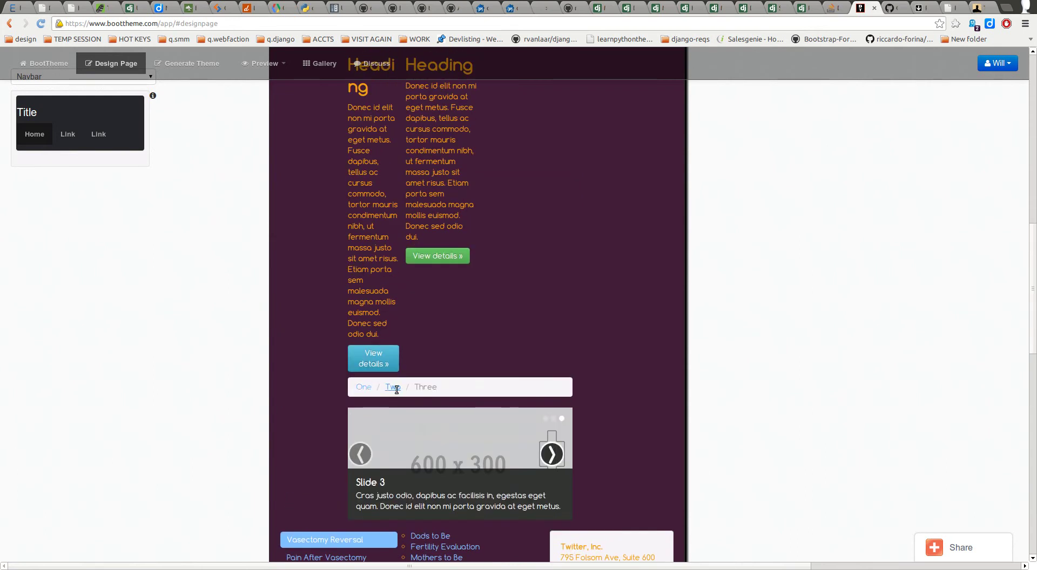
pyautogui.scroll(4, 384, 382)
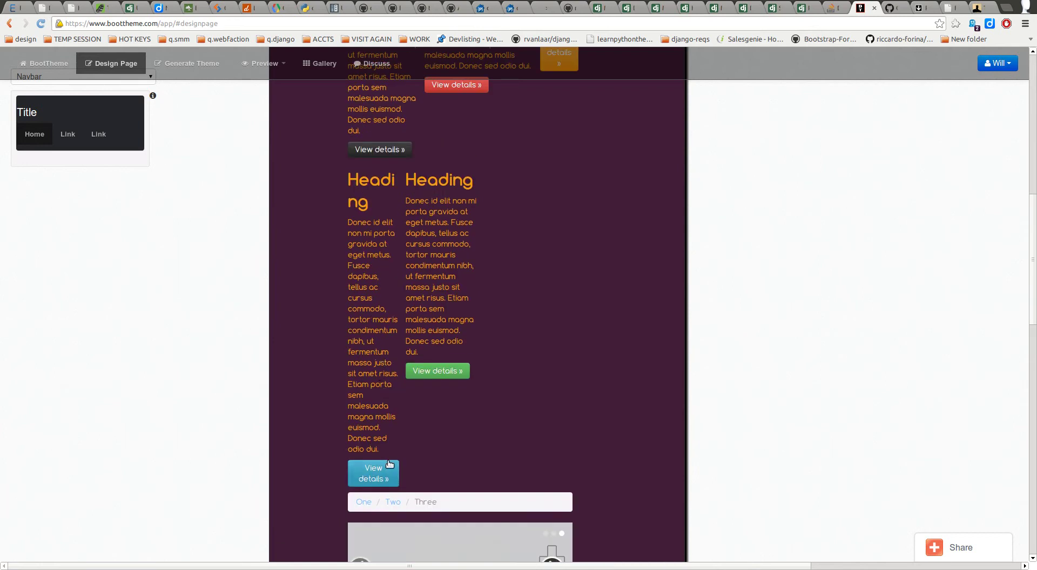
pyautogui.scroll(5, 465, 370)
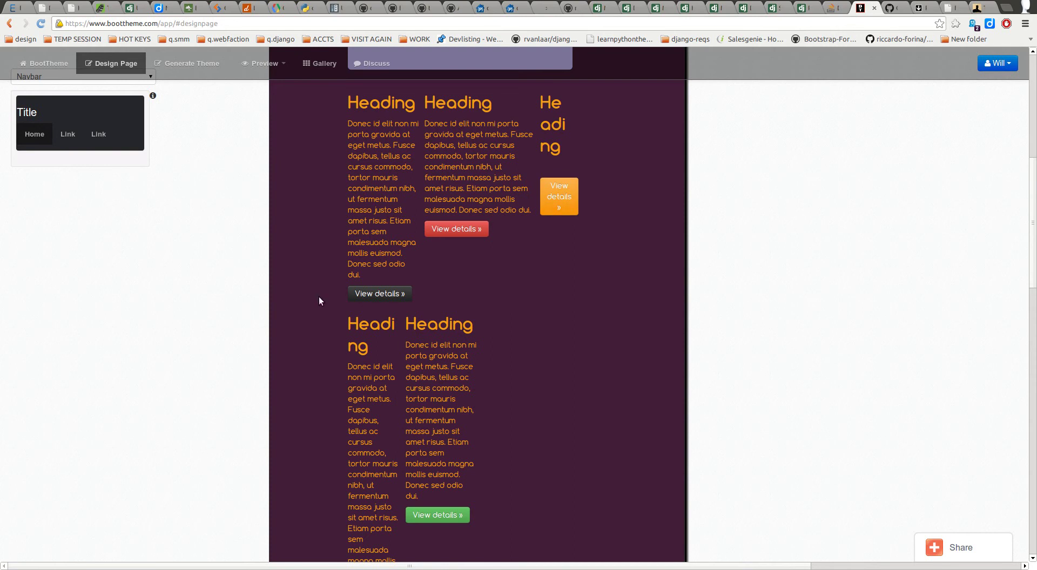
pyautogui.scroll(11, 292, 329)
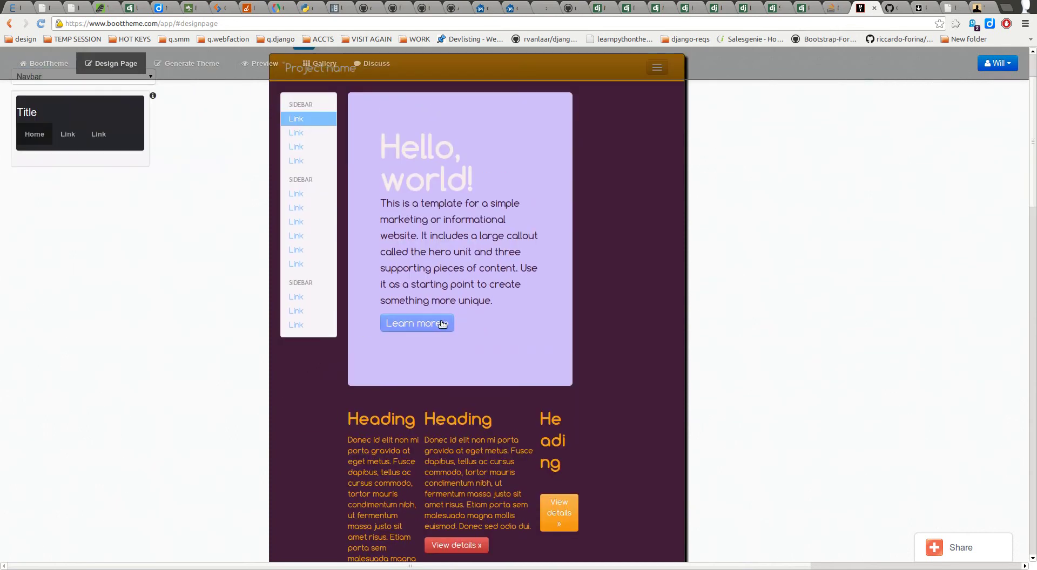
pyautogui.scroll(3, 441, 324)
pyautogui.click(657, 154)
pyautogui.click(656, 154)
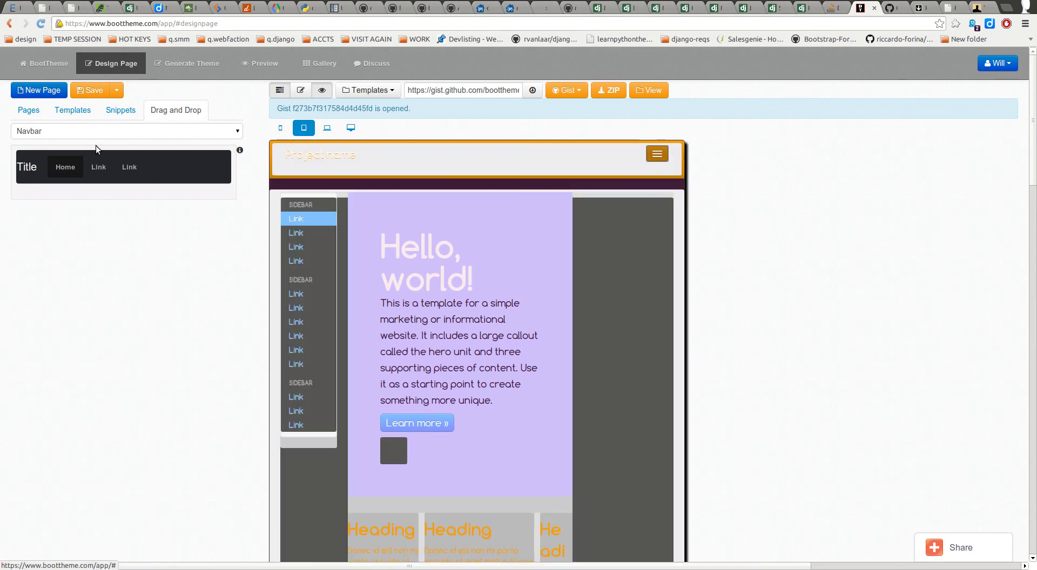
# Step: Show the empty Snippets list, glance at the Gist and Fuel UX pages, then return to BootTheme
pyautogui.click(121, 111)
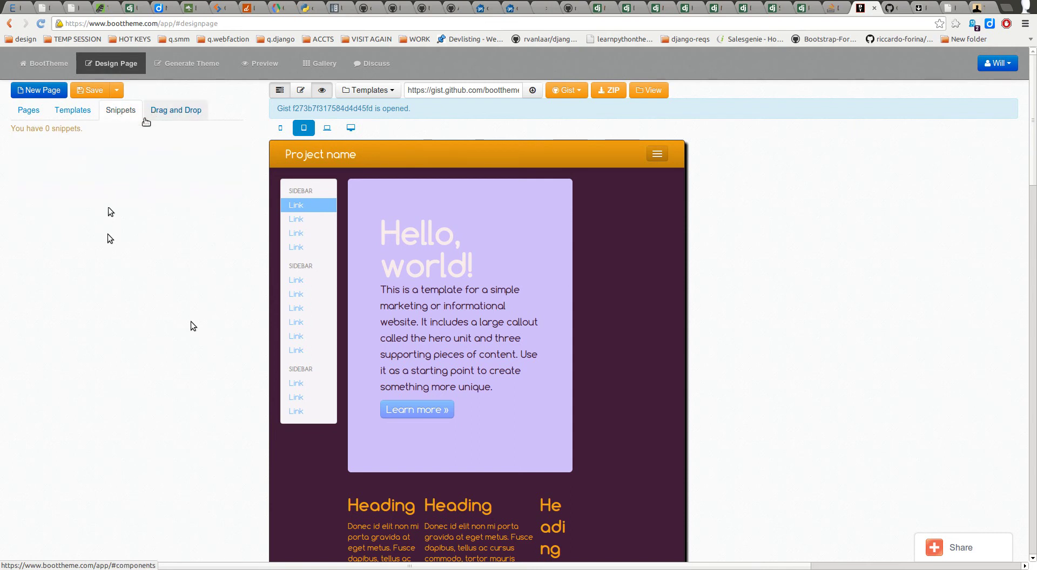
pyautogui.click(887, 9)
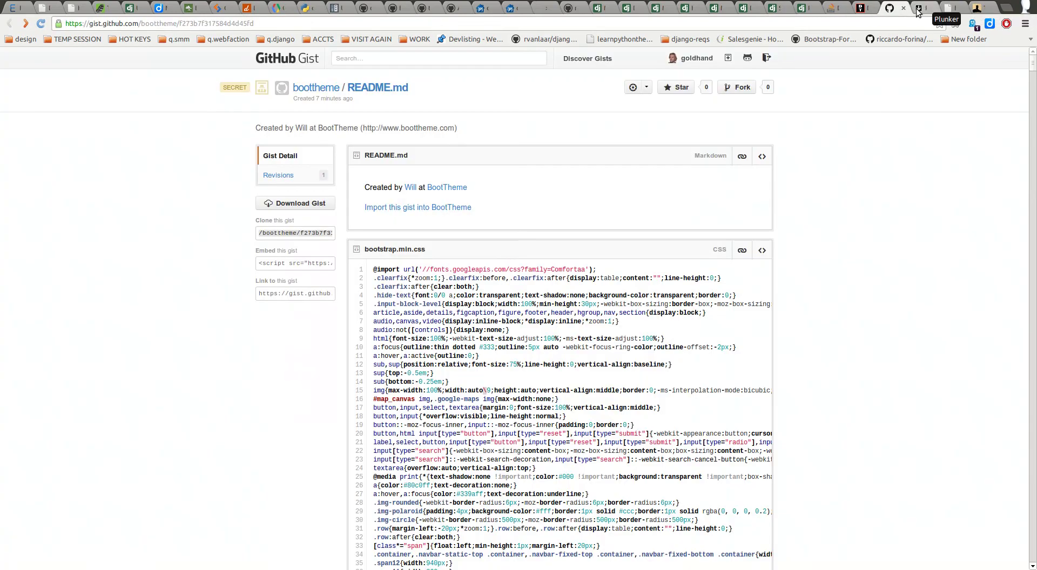
pyautogui.click(917, 9)
pyautogui.click(945, 9)
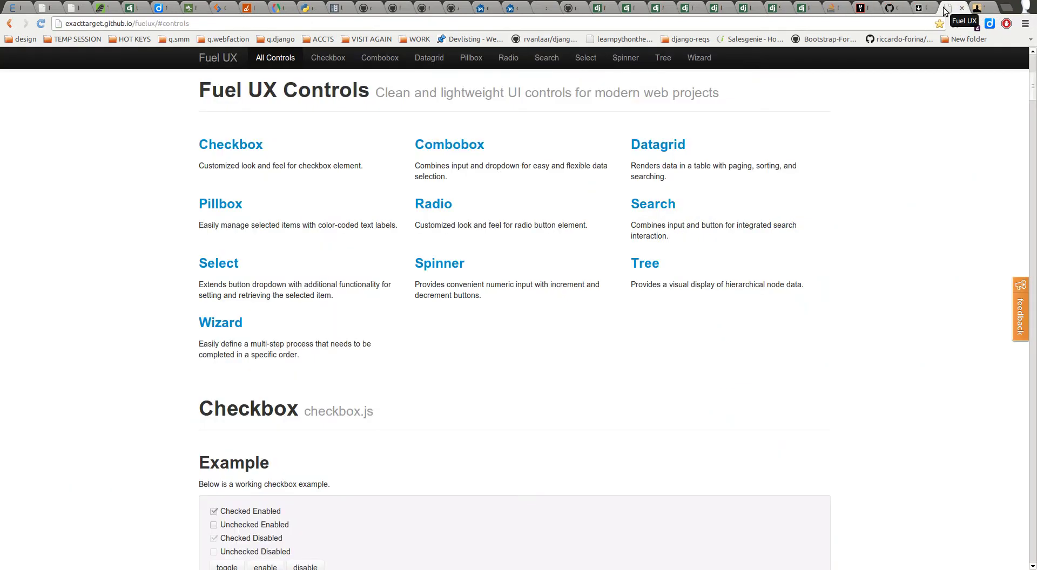
pyautogui.click(862, 9)
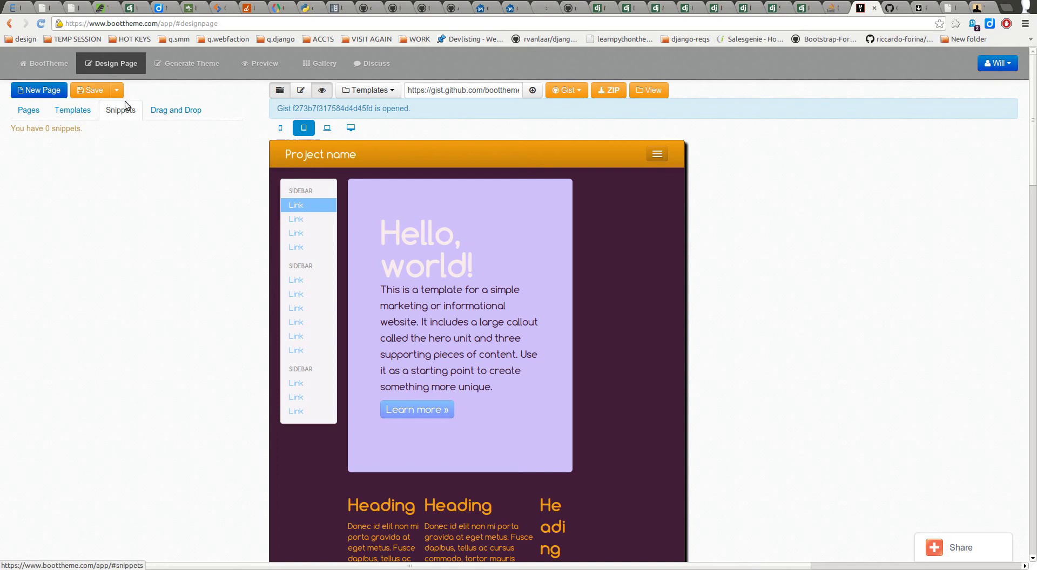
# Step: Switch the preview to desktop width and scroll through the page
pyautogui.scroll(-8, 566, 280)
pyautogui.scroll(7, 486, 262)
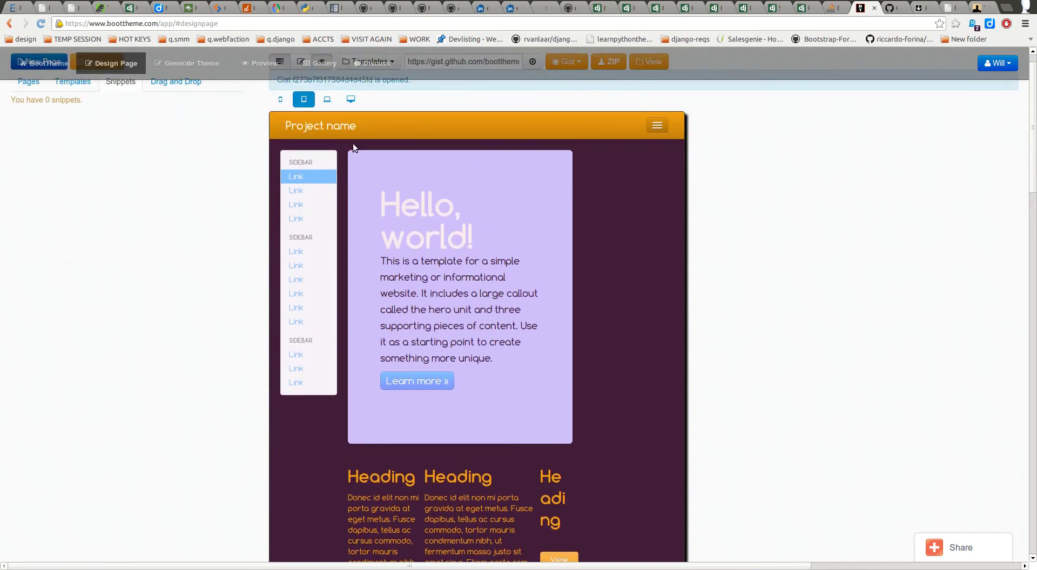
pyautogui.click(350, 99)
pyautogui.scroll(1, 210, 143)
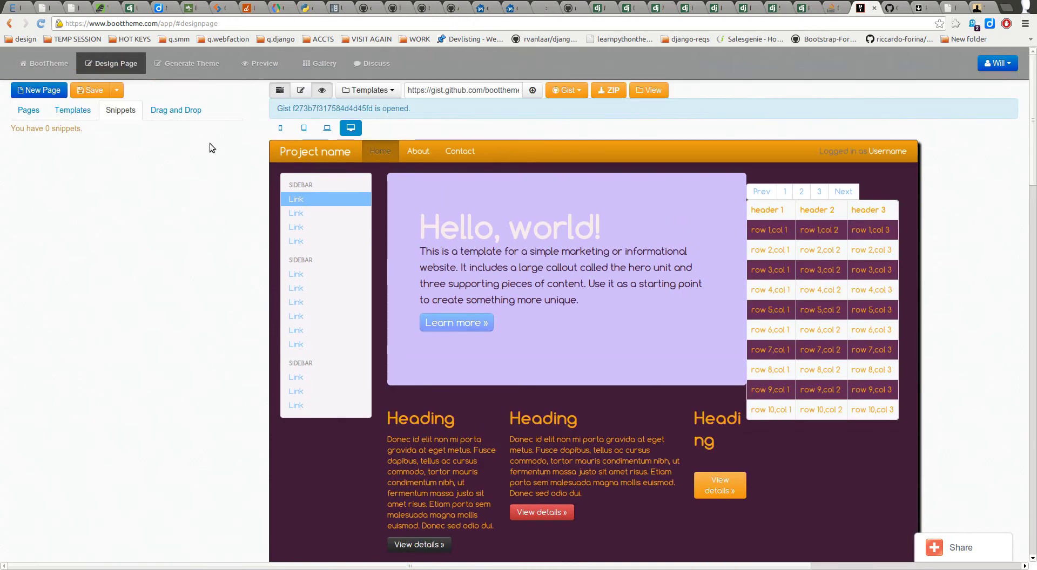
pyautogui.scroll(-1, 171, 203)
pyautogui.scroll(1, 174, 219)
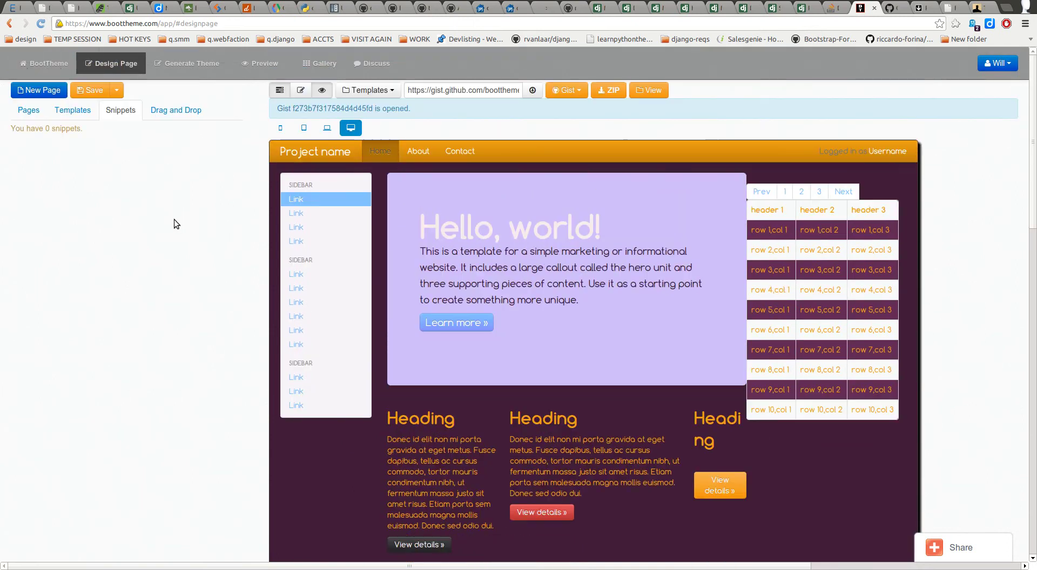
pyautogui.scroll(-7, 167, 235)
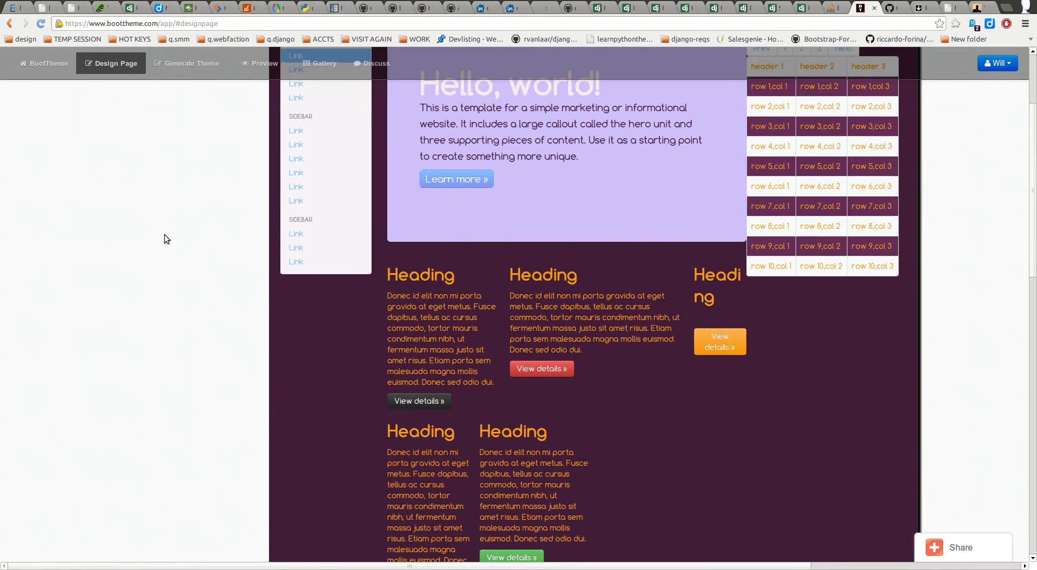
pyautogui.scroll(-10, 166, 232)
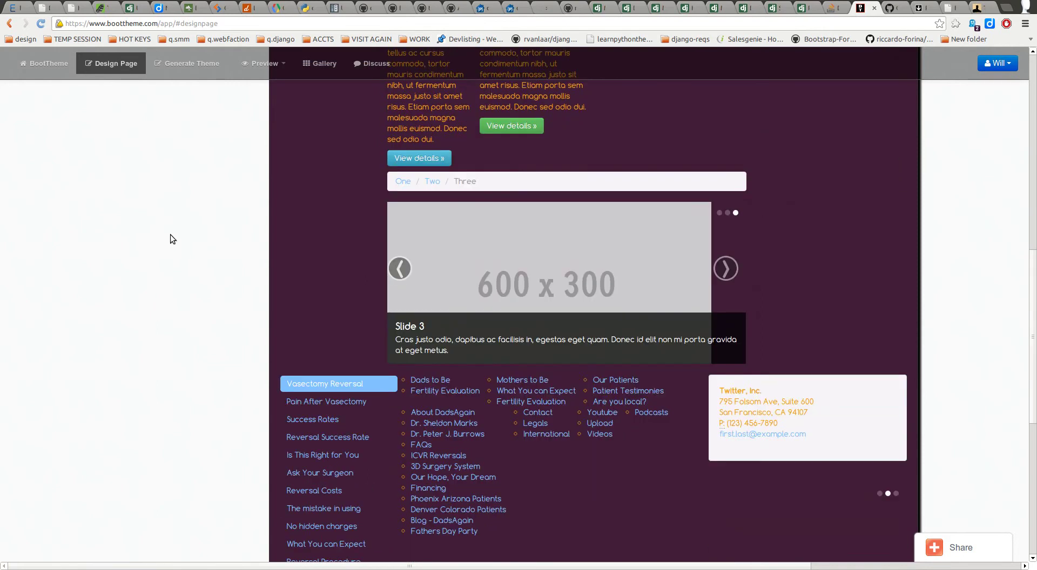
pyautogui.scroll(7, 168, 227)
pyautogui.scroll(10, 167, 219)
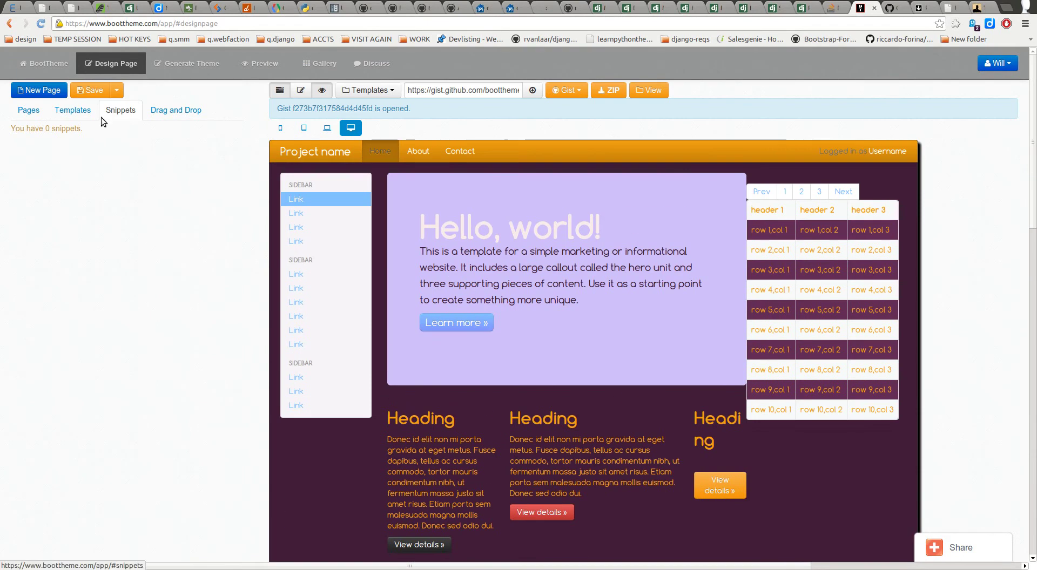
# Step: Look over the Snippets and Pages lists, then bring up Generate Theme with its 4 saved themes
pyautogui.click(131, 113)
pyautogui.click(29, 110)
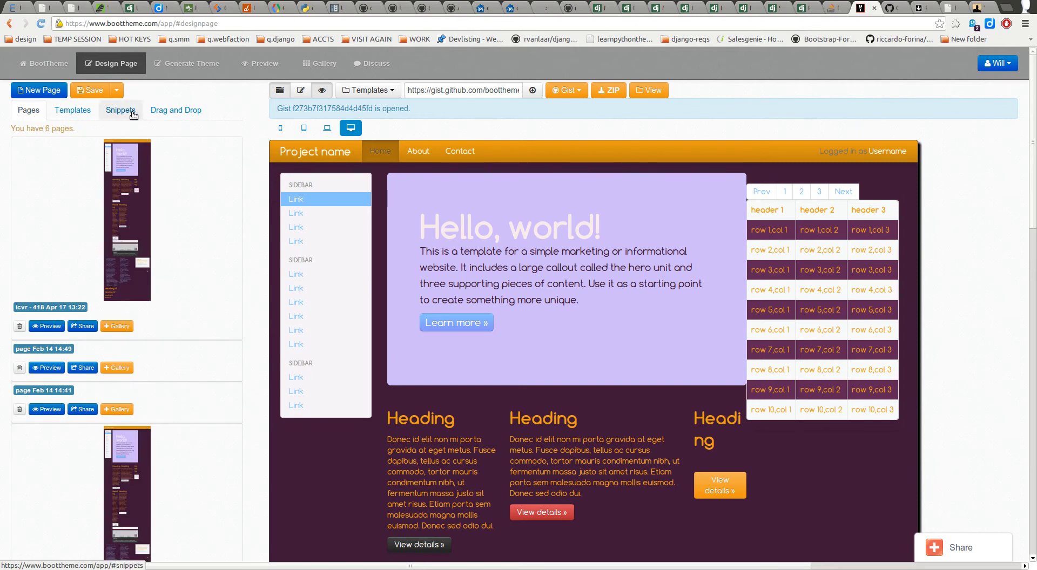
pyautogui.click(193, 64)
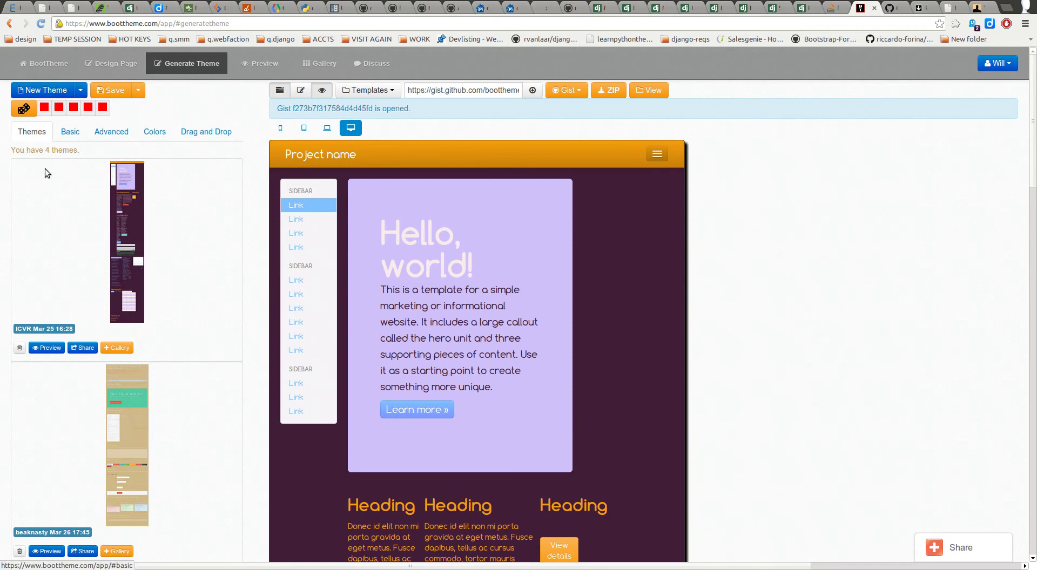
# Step: Widen the preview to full desktop width so the navbar links and table show
pyautogui.scroll(-5, 119, 250)
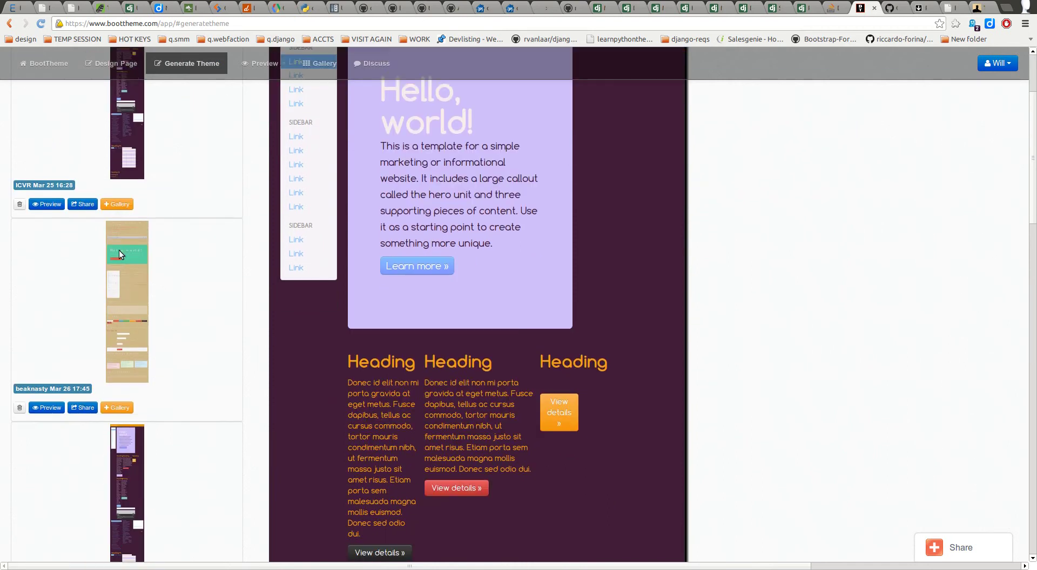
pyautogui.scroll(5, 117, 234)
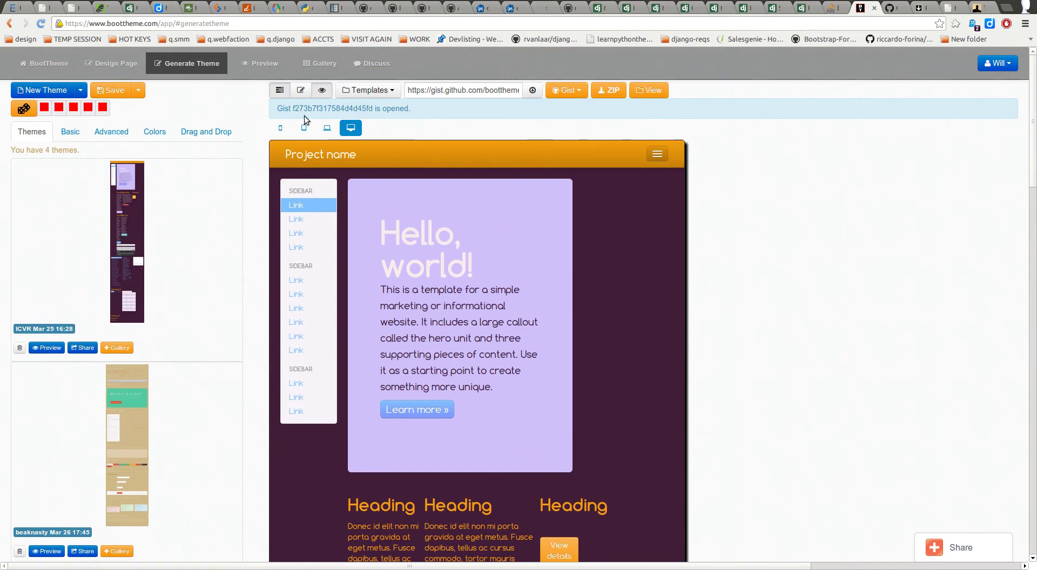
pyautogui.click(349, 128)
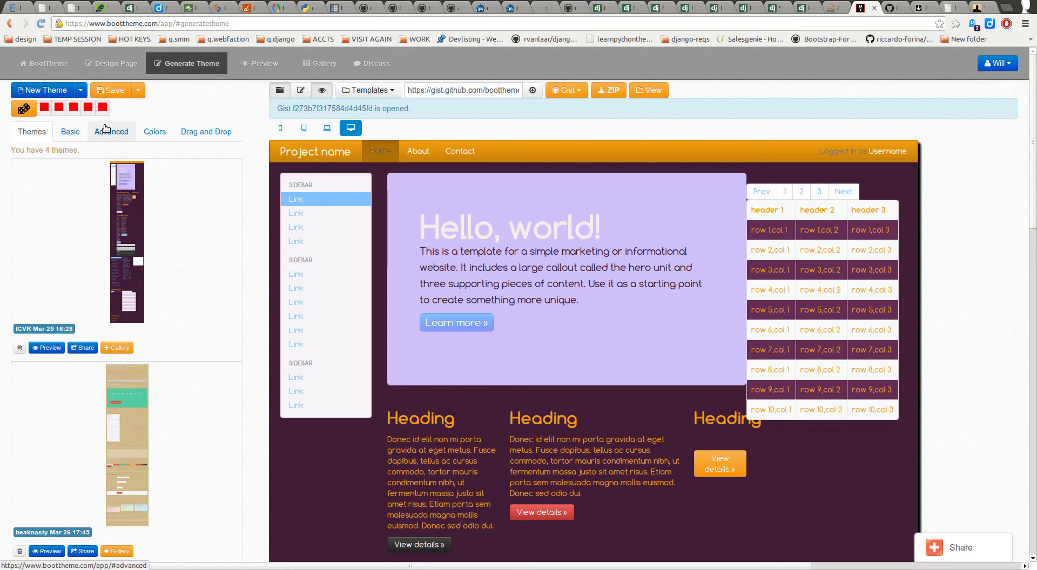
# Step: Generate random themes three times, landing on a pink and yellow palette
pyautogui.click(24, 109)
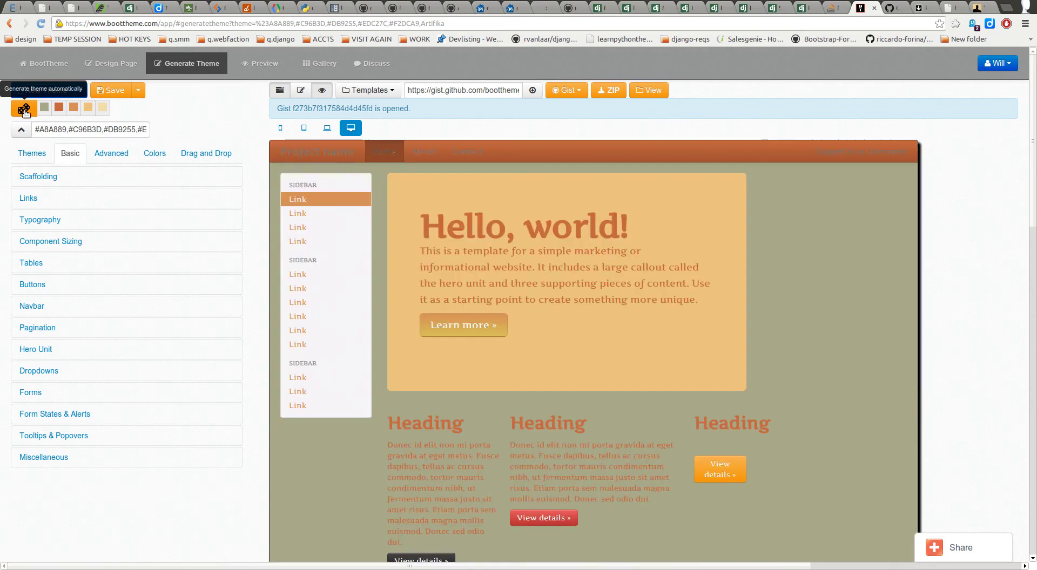
pyautogui.click(28, 107)
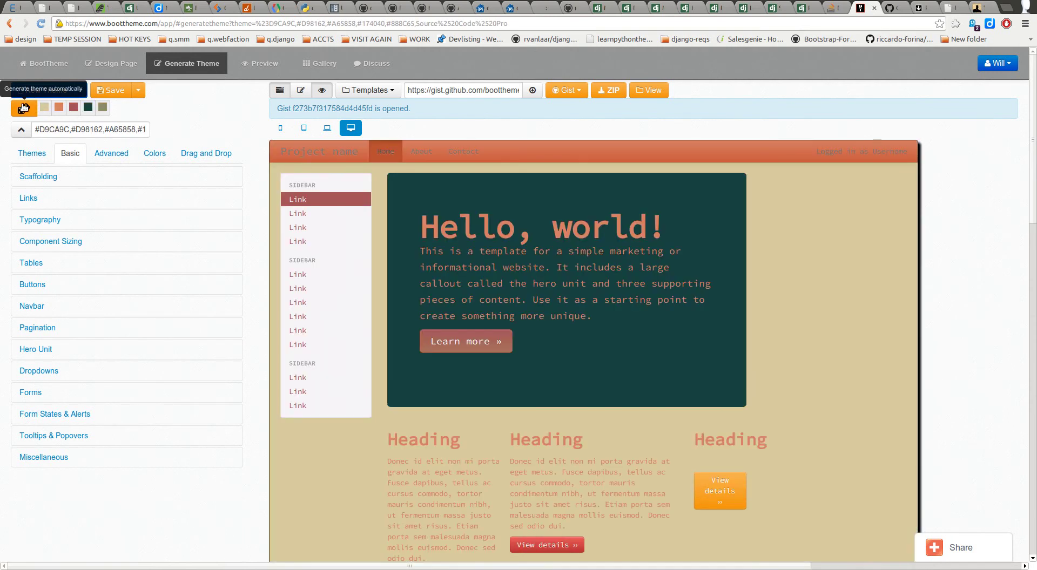
pyautogui.click(24, 108)
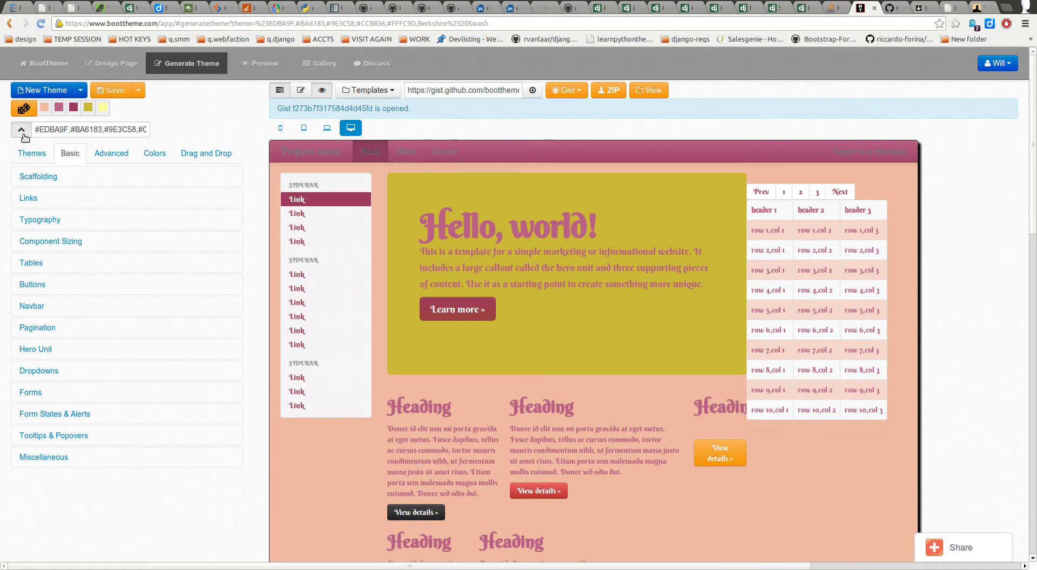
# Step: Replace the first palette colour EDBA9F with fff in the hex field
pyautogui.moveTo(36, 130); pyautogui.dragTo(68, 138)
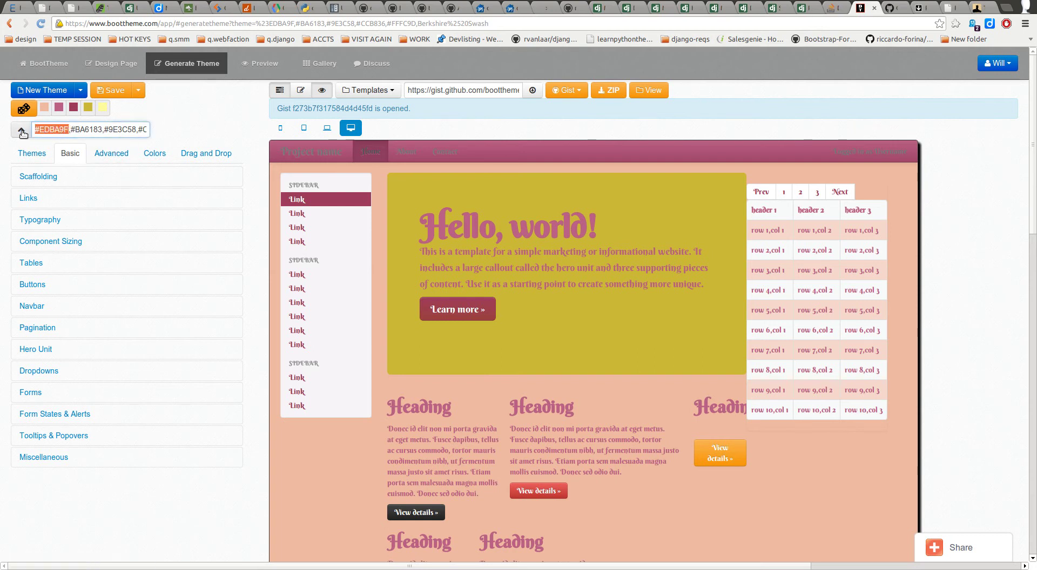
pyautogui.press('Right')
pyautogui.hotkey('ctrl', 'shift', 'Left')
pyautogui.write('fff')
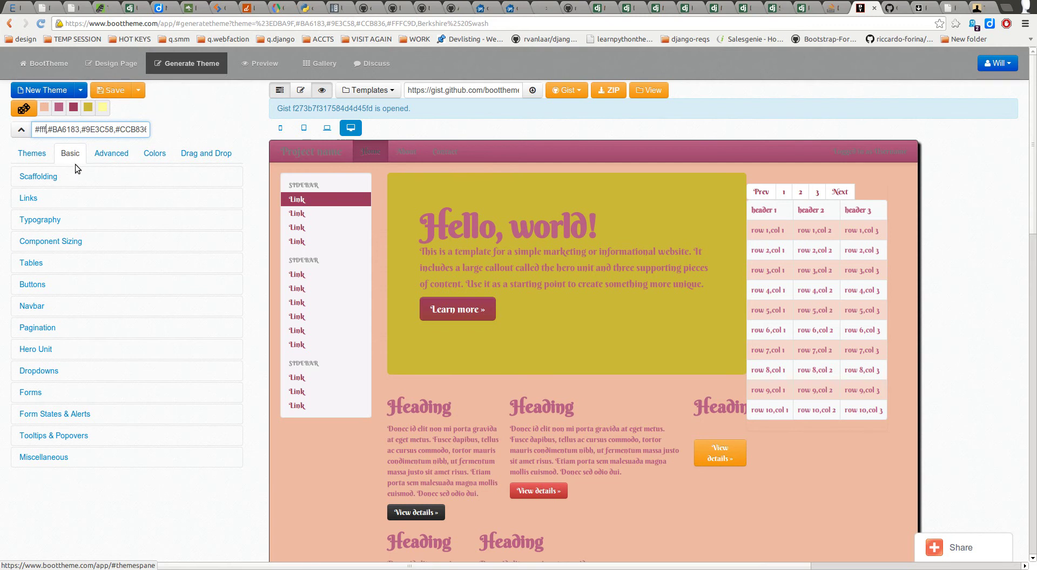
# Step: Apply the edited palette to turn the page background white, and check Save's options
pyautogui.click(22, 133)
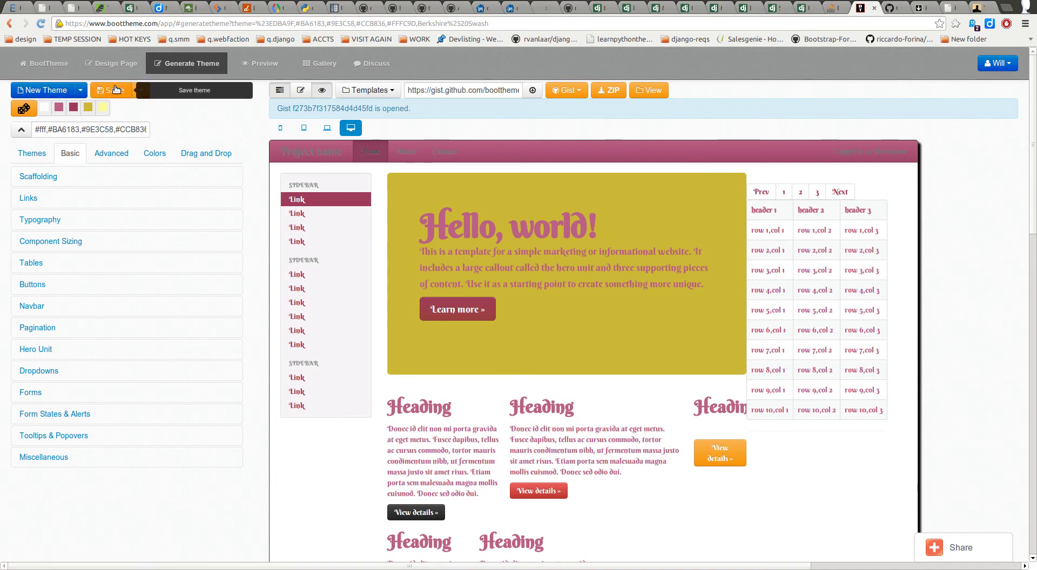
pyautogui.click(141, 92)
pyautogui.click(140, 92)
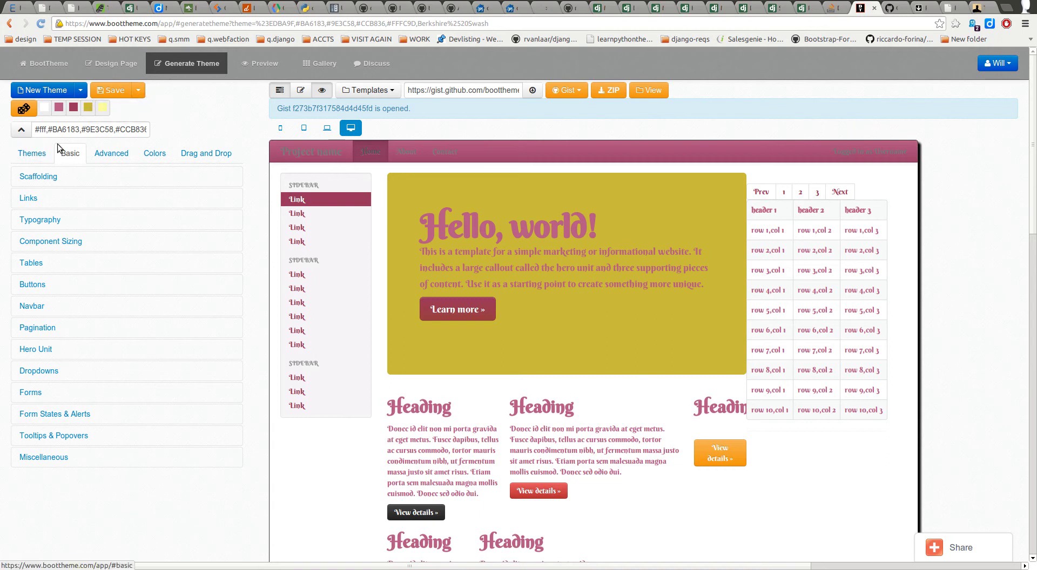
# Step: Generate a new brown and orange palette (#614F43, #F8923E, #FFCB99, #FAC090, #D5AA29) with new font
pyautogui.click(73, 130)
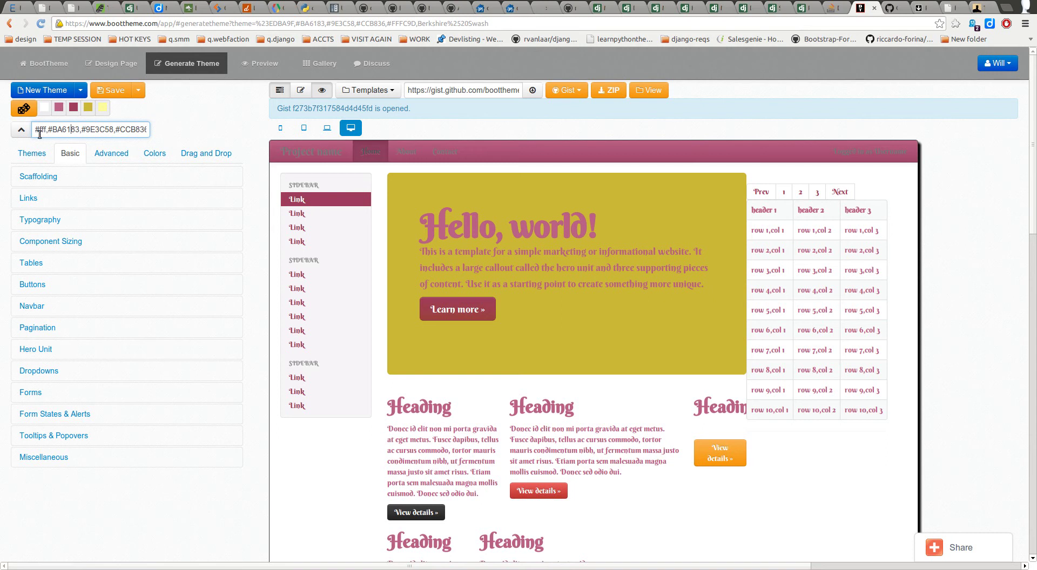
pyautogui.press('End')
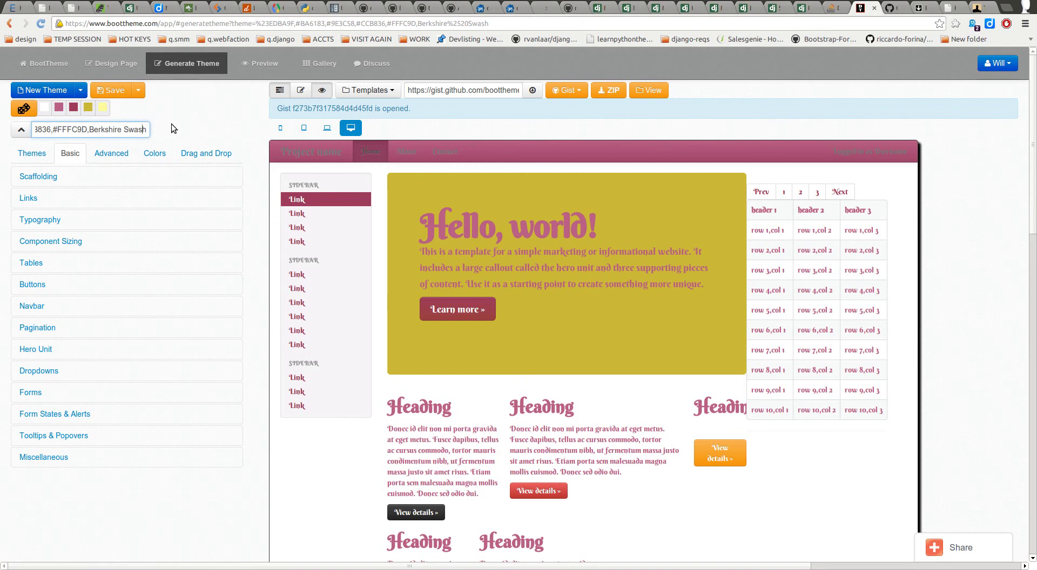
pyautogui.press('Left')
pyautogui.press('Left')
pyautogui.press('Left')
pyautogui.press('Left')
pyautogui.press('Left')
pyautogui.press('Left')
pyautogui.press('Left')
pyautogui.press('Left')
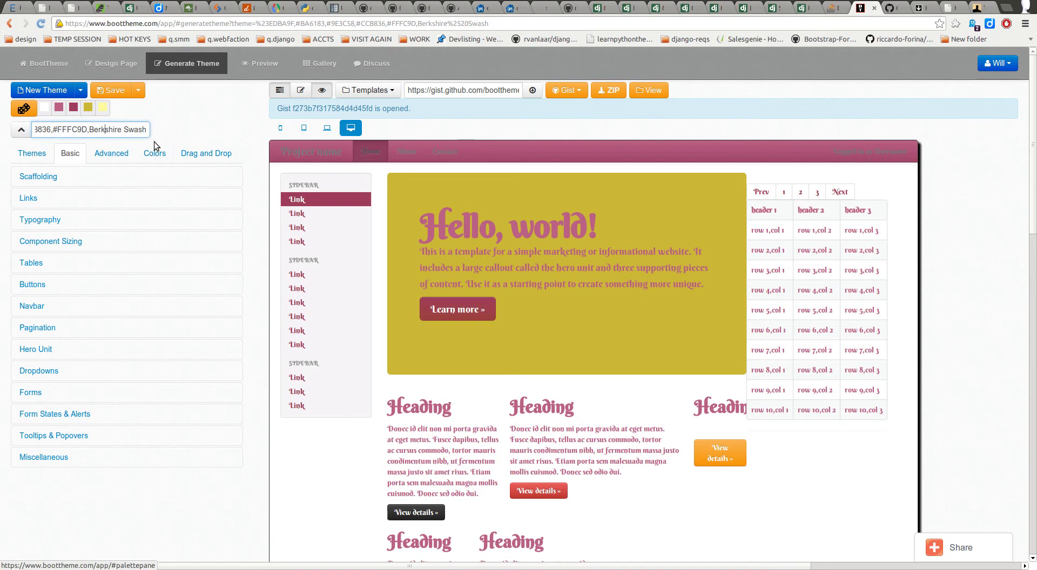
pyautogui.press('Left')
pyautogui.press('Left')
pyautogui.press('Left')
pyautogui.press('Left')
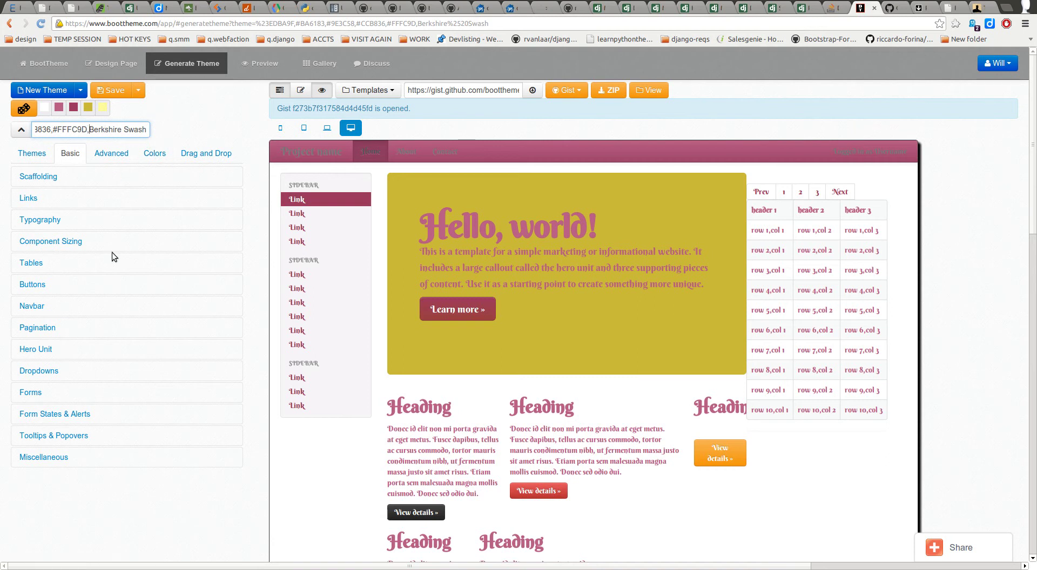
pyautogui.hotkey('ctrl', 'Left')
pyautogui.hotkey('ctrl', 'Left')
pyautogui.hotkey('ctrl', 'Left')
pyautogui.hotkey('ctrl', 'Left')
pyautogui.hotkey('ctrl', 'Left')
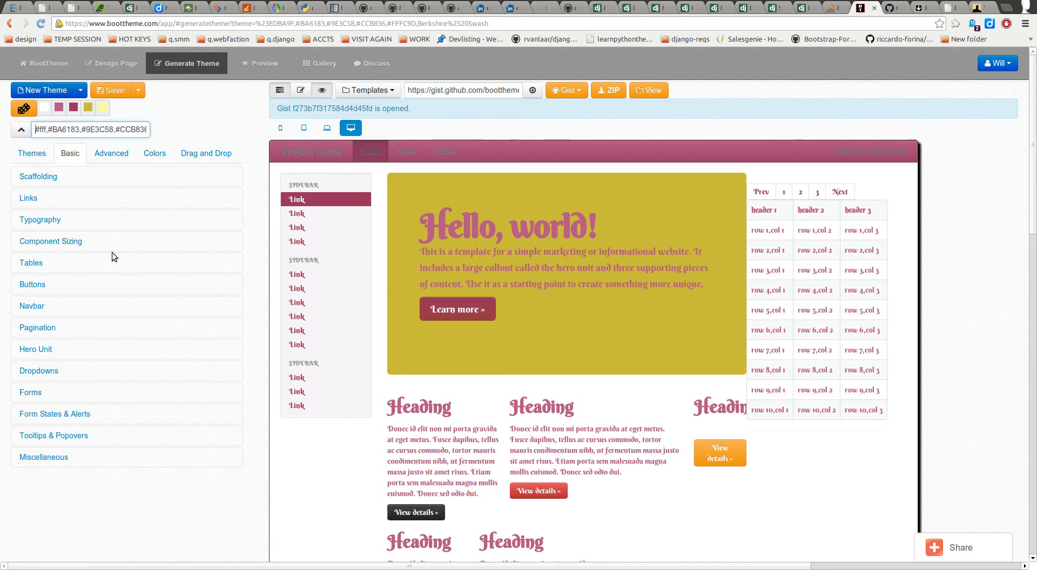
pyautogui.hotkey('ctrl', 'Left')
pyautogui.click(25, 109)
pyautogui.click(25, 109)
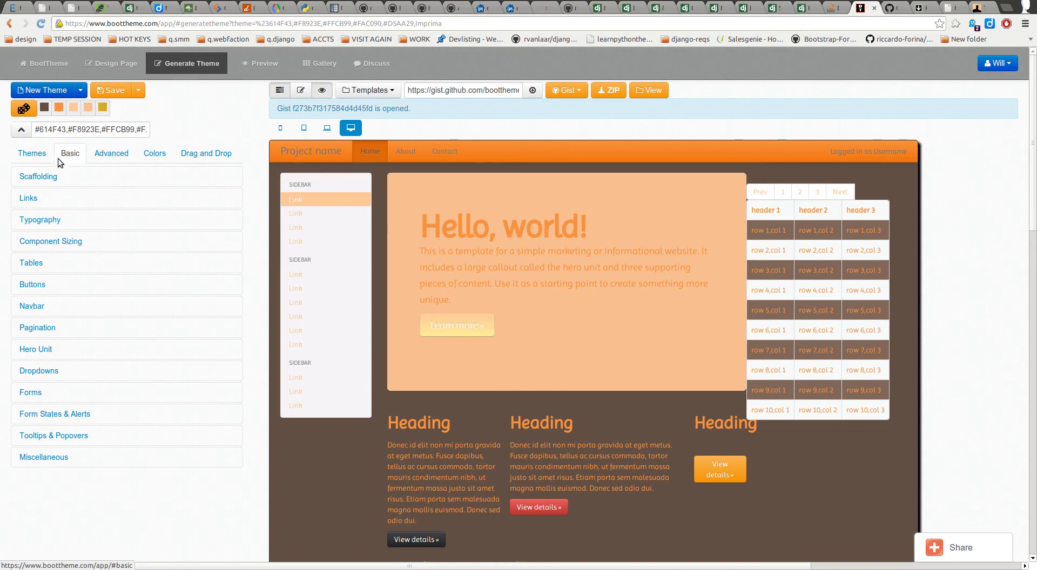
# Step: Browse the Themes, Basic, Advanced and Drag and Drop tabs, ending on Colors' LESS-function help
pyautogui.click(39, 153)
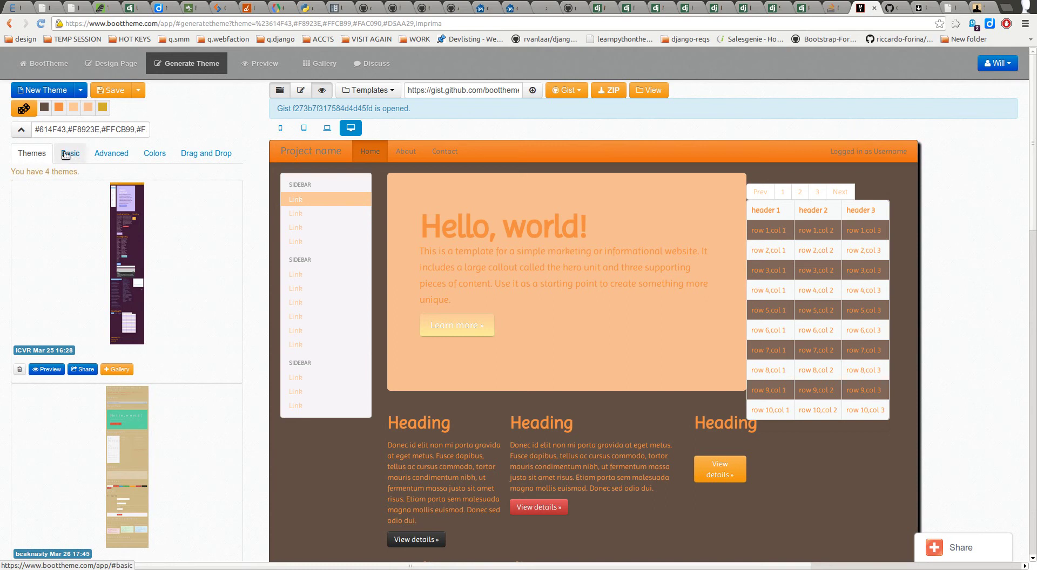
pyautogui.click(71, 150)
pyautogui.click(70, 129)
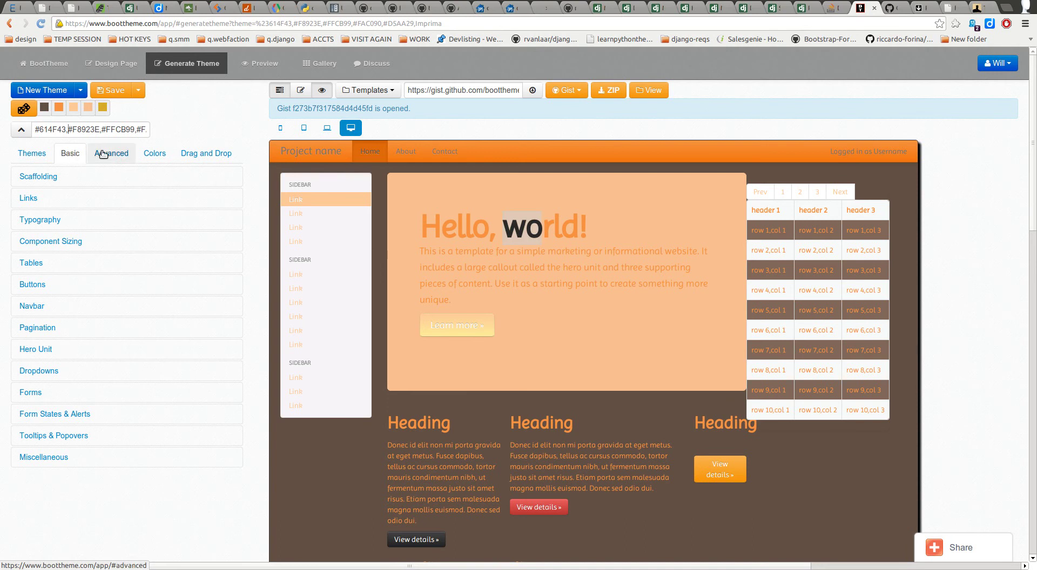
pyautogui.click(111, 153)
pyautogui.click(155, 154)
pyautogui.click(201, 154)
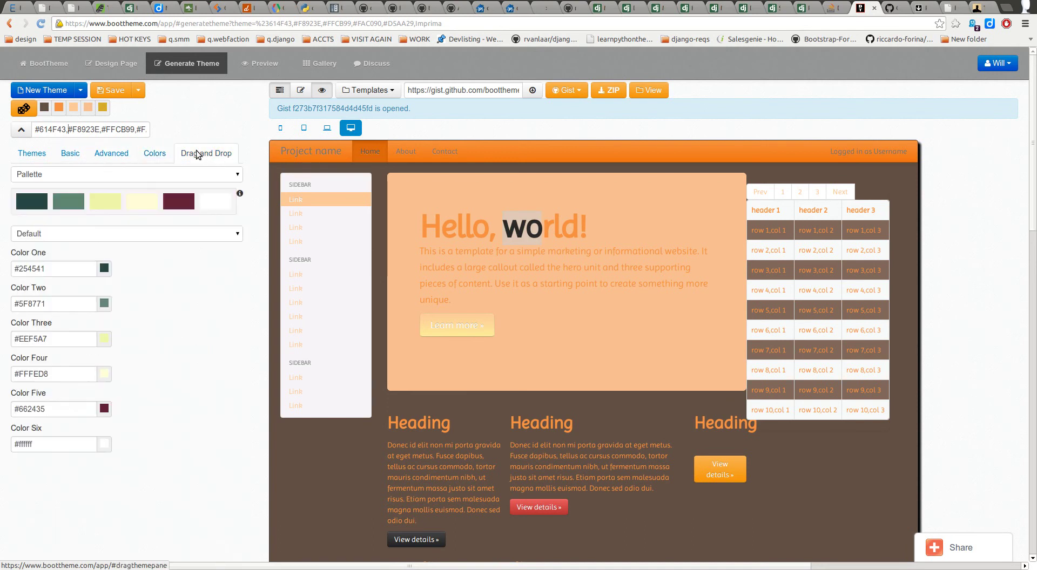
pyautogui.click(162, 155)
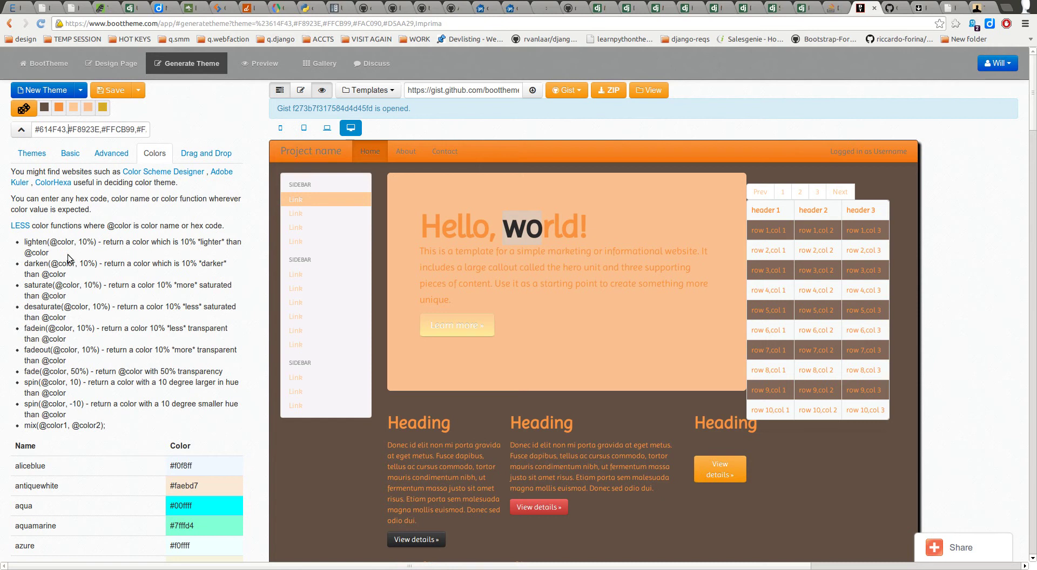
# Step: Browse the Colors help, selecting the aliceblue name and the lighten and darken descriptions
pyautogui.scroll(-4, 63, 249)
pyautogui.scroll(-20, 69, 262)
pyautogui.scroll(-20, 89, 292)
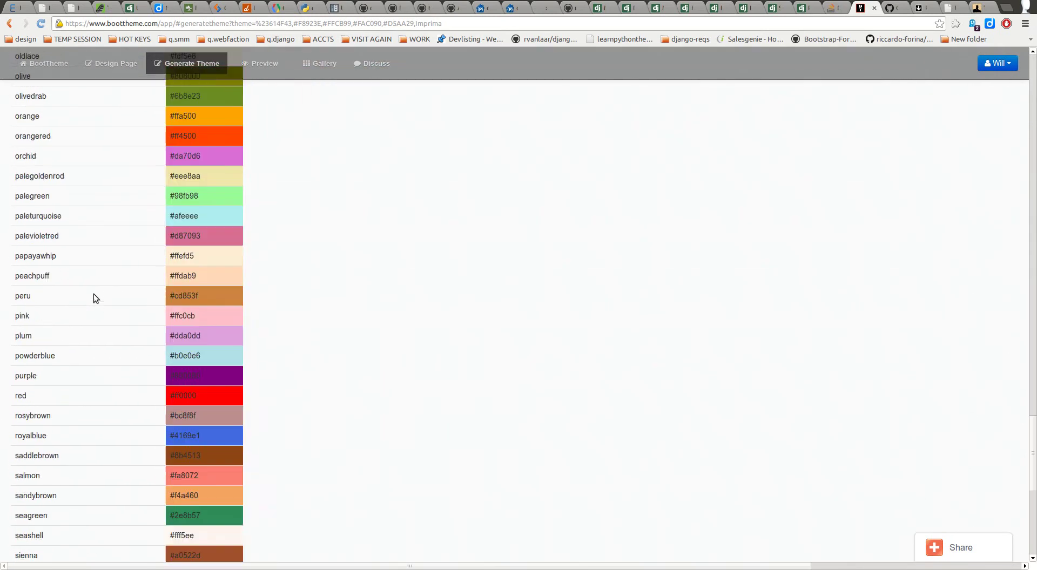
pyautogui.scroll(20, 92, 302)
pyautogui.scroll(20, 114, 271)
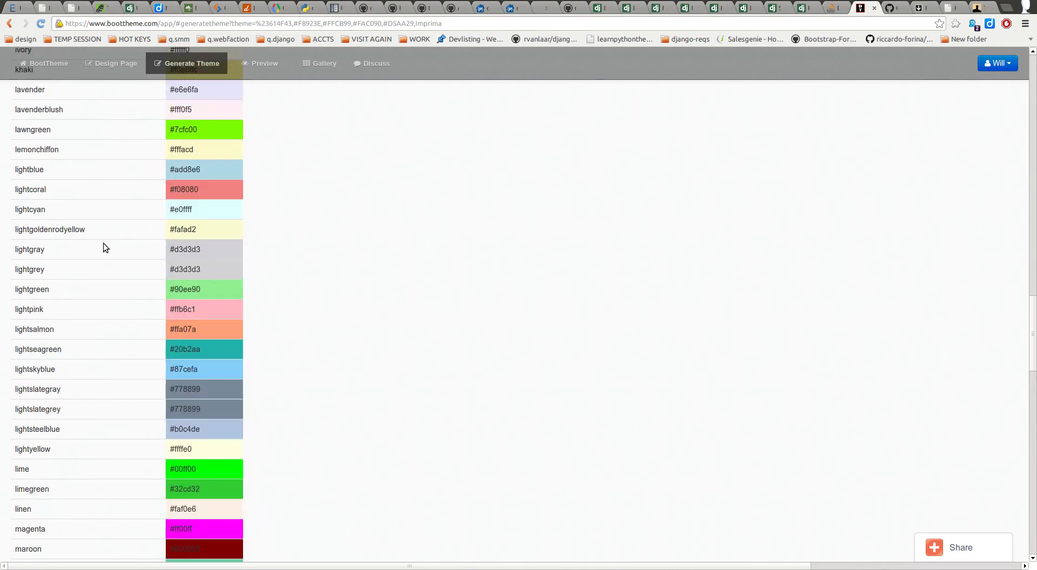
pyautogui.scroll(10, 99, 273)
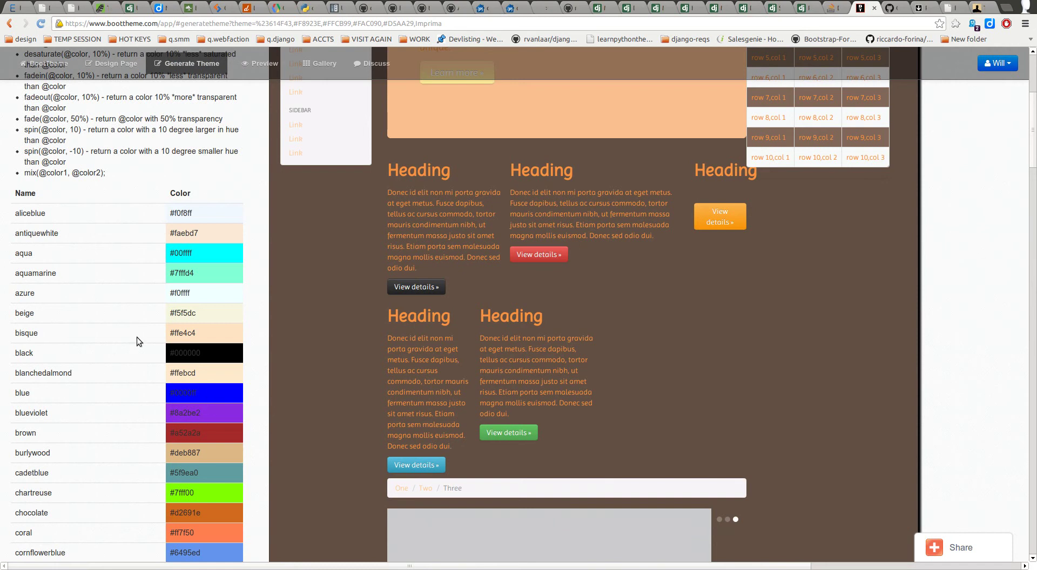
pyautogui.scroll(4, 43, 259)
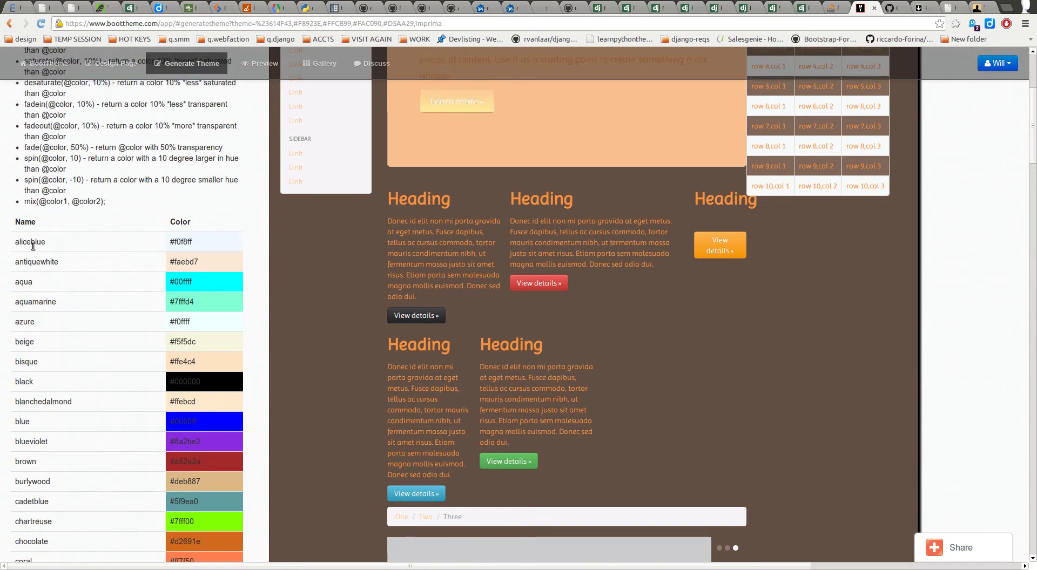
pyautogui.doubleClick(19, 328)
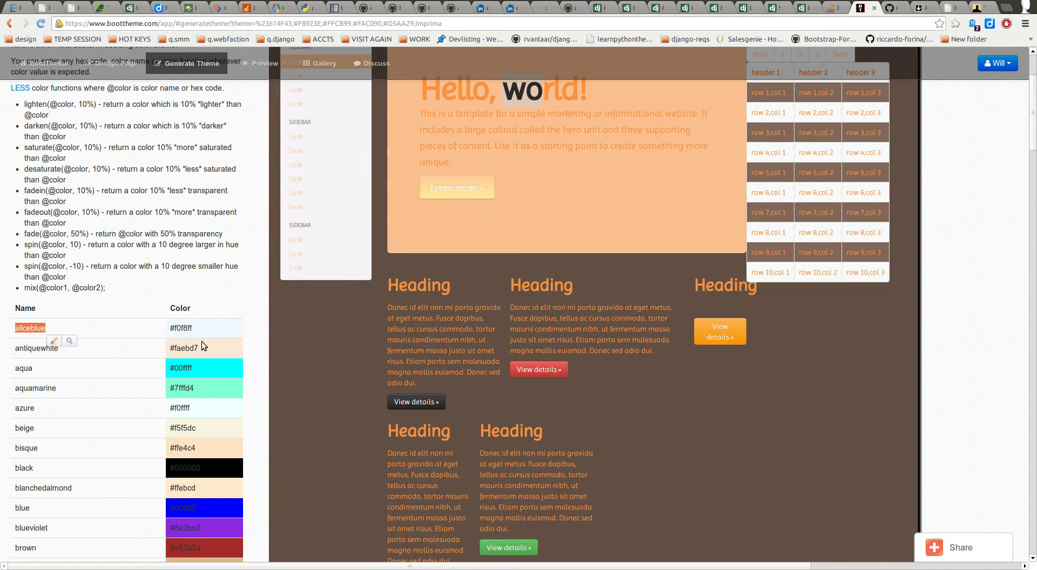
pyautogui.scroll(5, 163, 271)
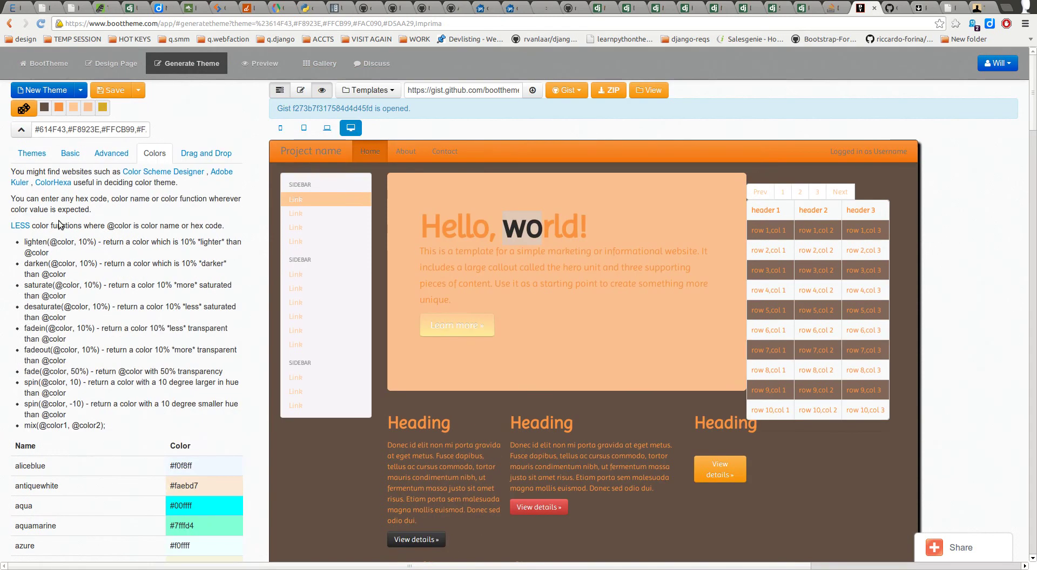
pyautogui.moveTo(25, 242); pyautogui.dragTo(57, 264)
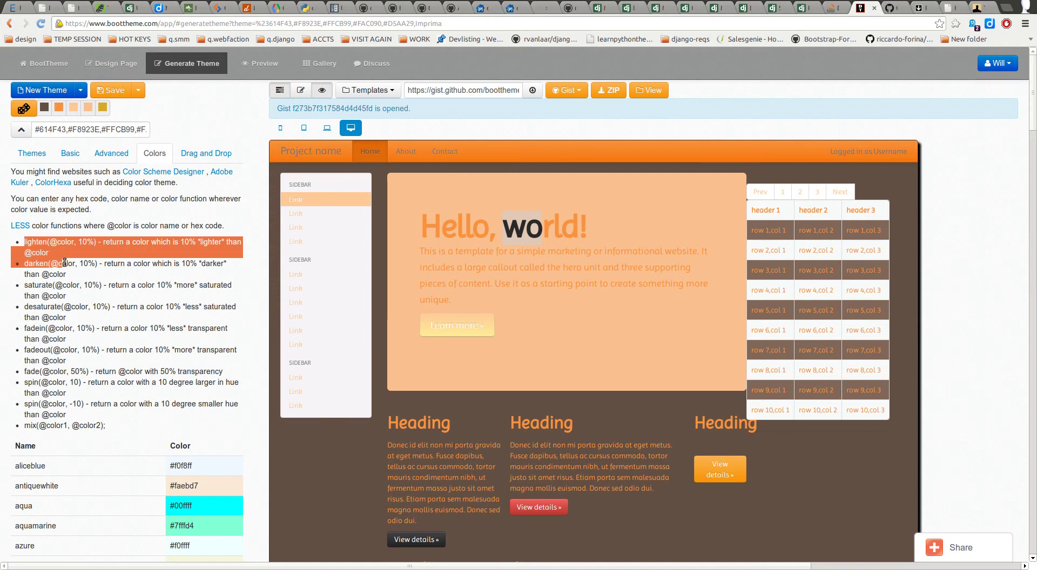
pyautogui.click(43, 241)
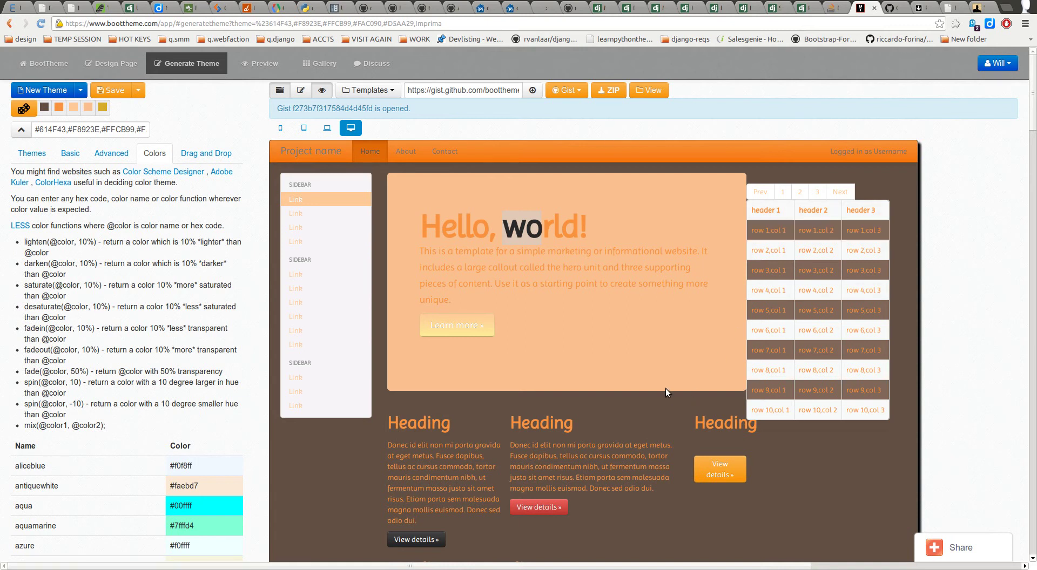
# Step: Highlight the darken description, then open the Color Scheme Designer link in a new tab
pyautogui.click(572, 385)
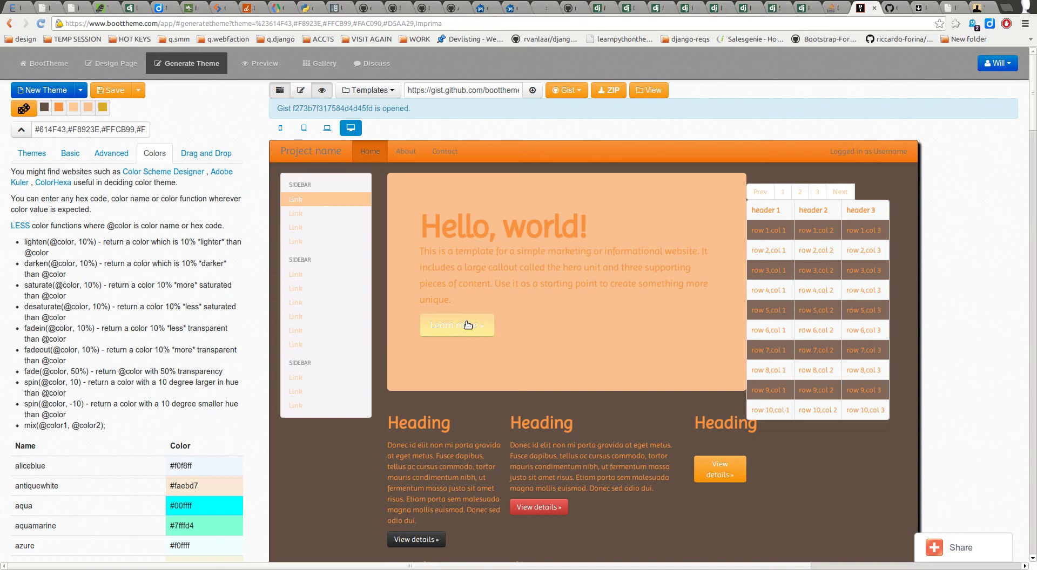
pyautogui.tripleClick(31, 265)
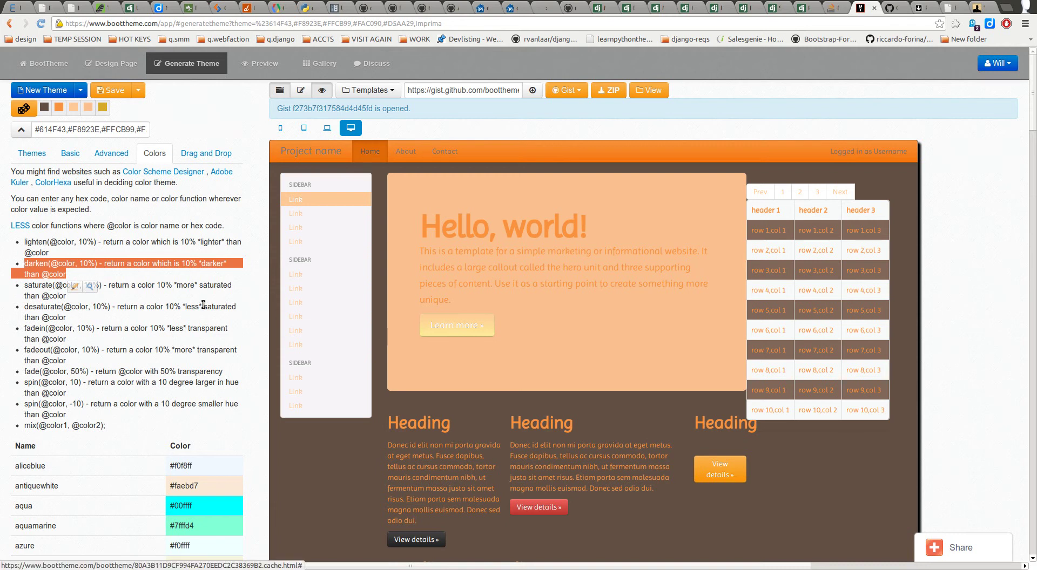
pyautogui.click(48, 264)
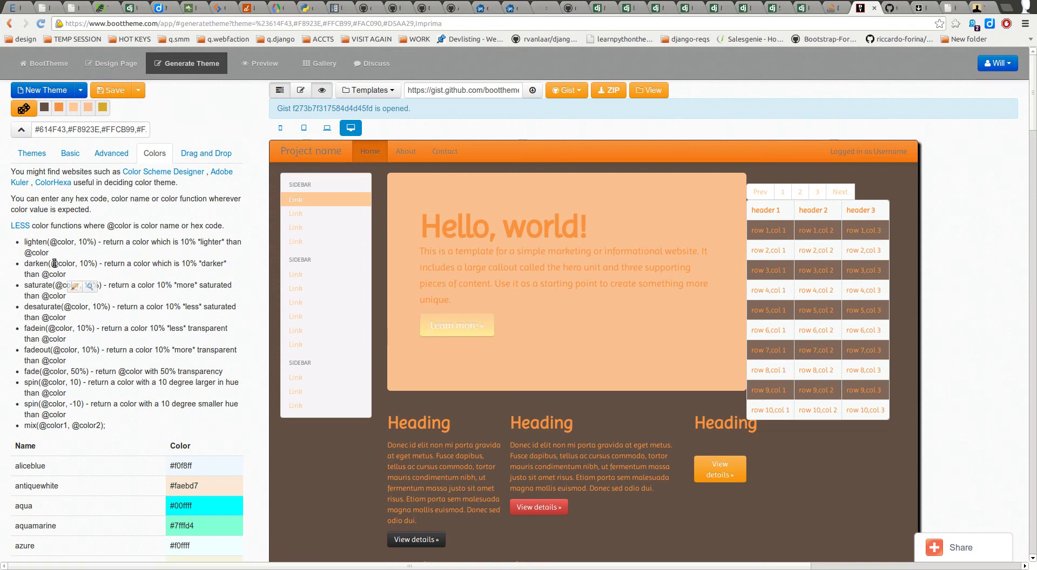
pyautogui.moveTo(61, 264); pyautogui.dragTo(93, 275)
pyautogui.click(67, 267)
pyautogui.rightClick(156, 171)
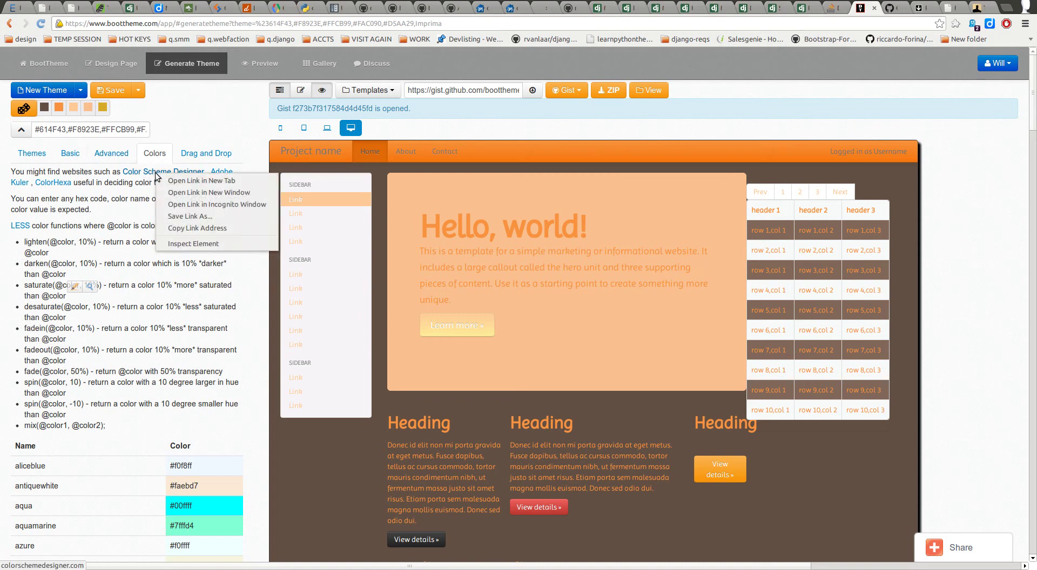
pyautogui.click(184, 177)
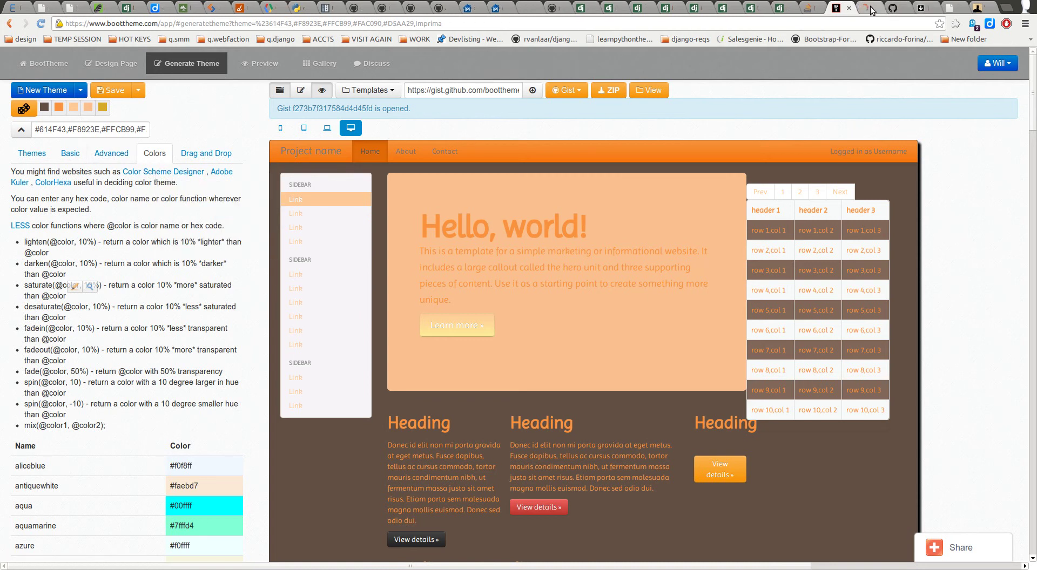
pyautogui.click(866, 7)
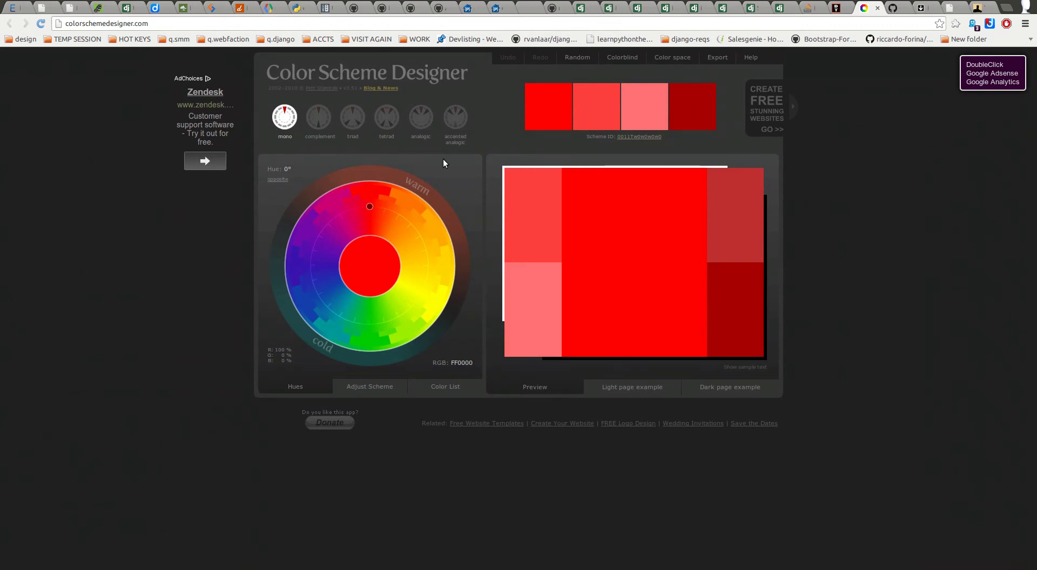
pyautogui.click(837, 8)
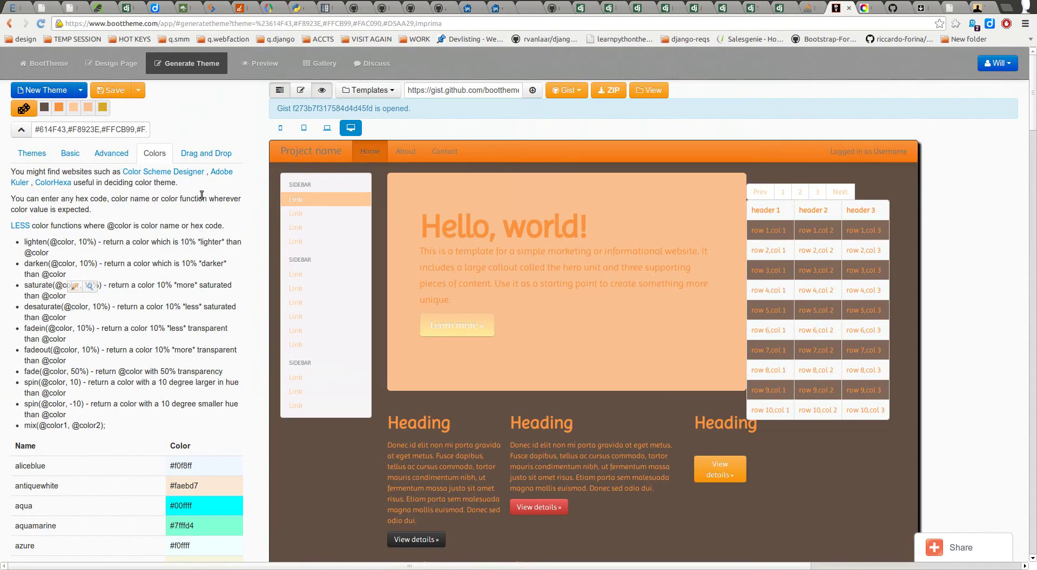
# Step: Generate Tetrad shades in Drag and Drop's Pallette and drop a dark red onto the hero unit
pyautogui.click(196, 154)
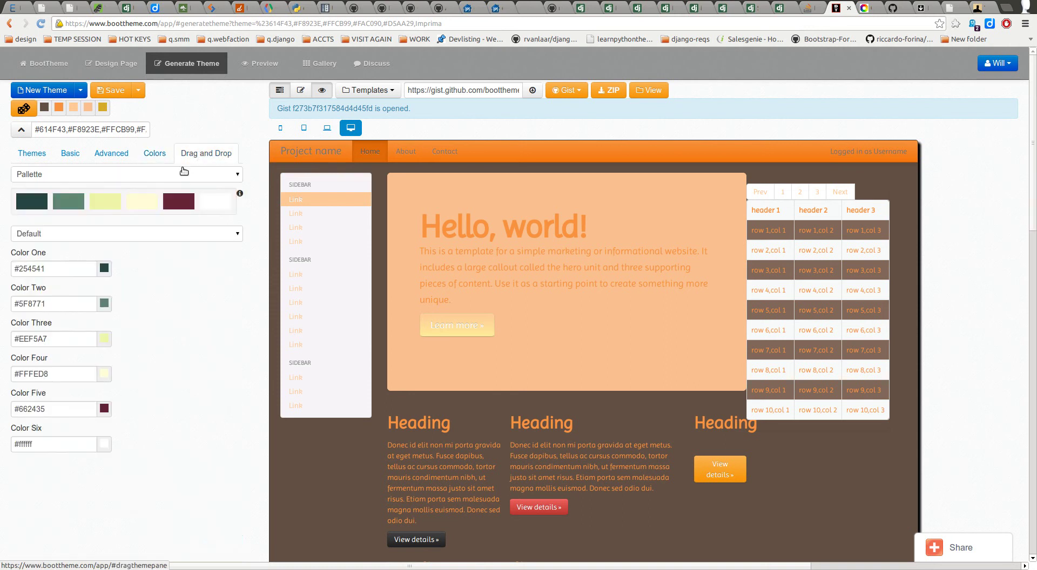
pyautogui.click(178, 172)
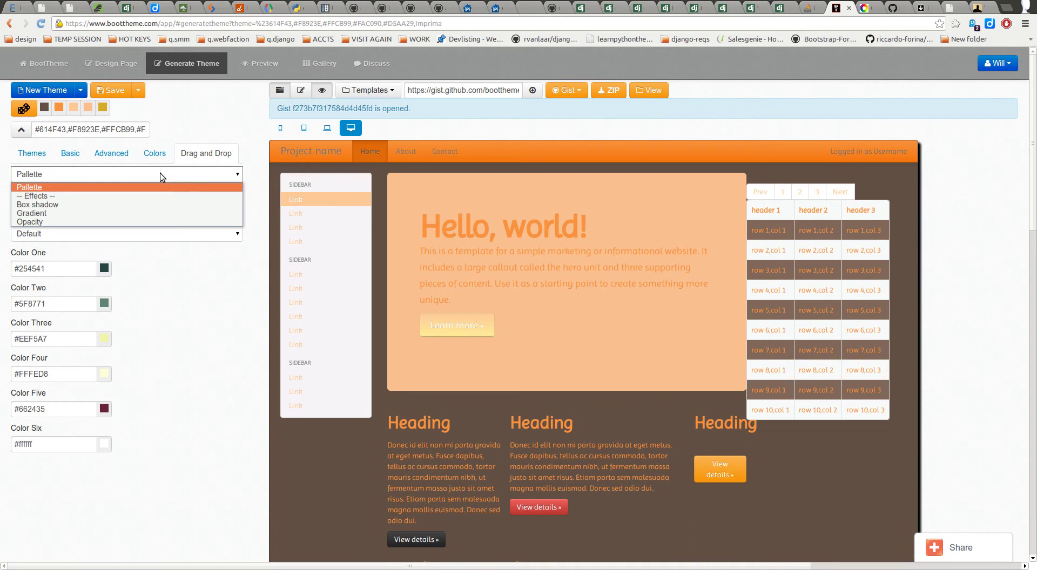
pyautogui.click(169, 174)
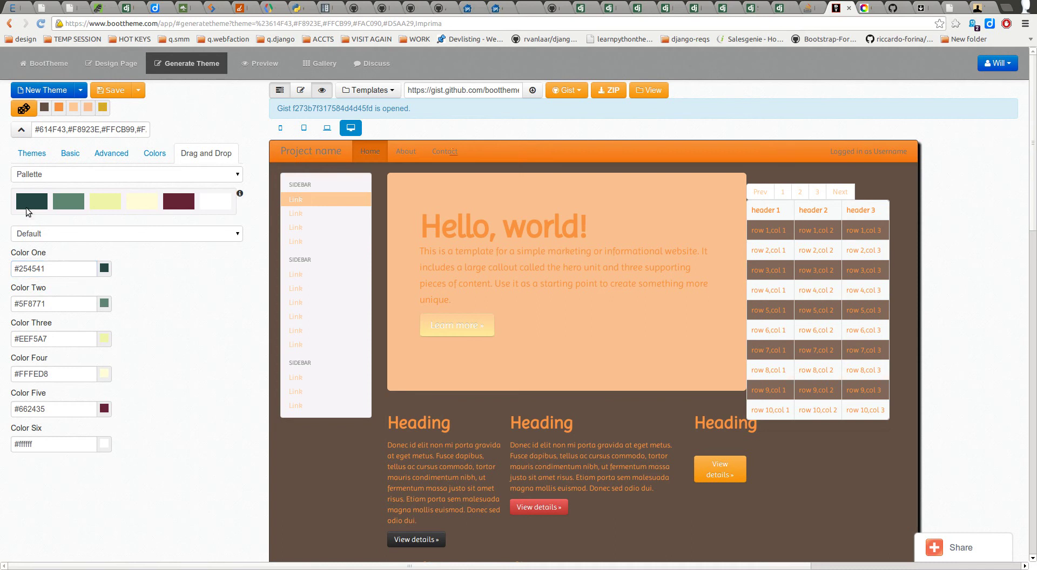
pyautogui.click(232, 175)
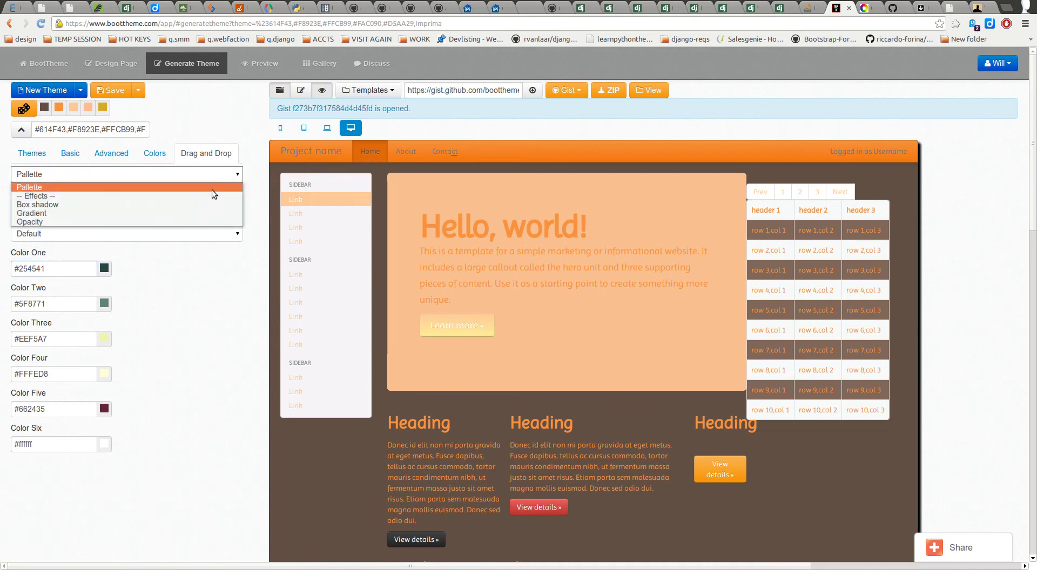
pyautogui.click(193, 186)
pyautogui.click(180, 231)
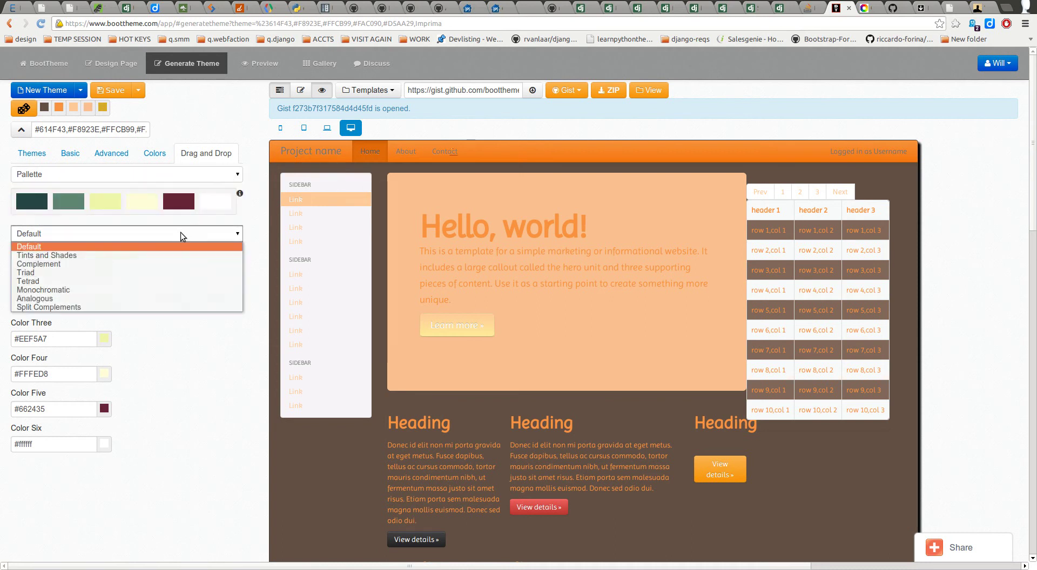
pyautogui.click(91, 279)
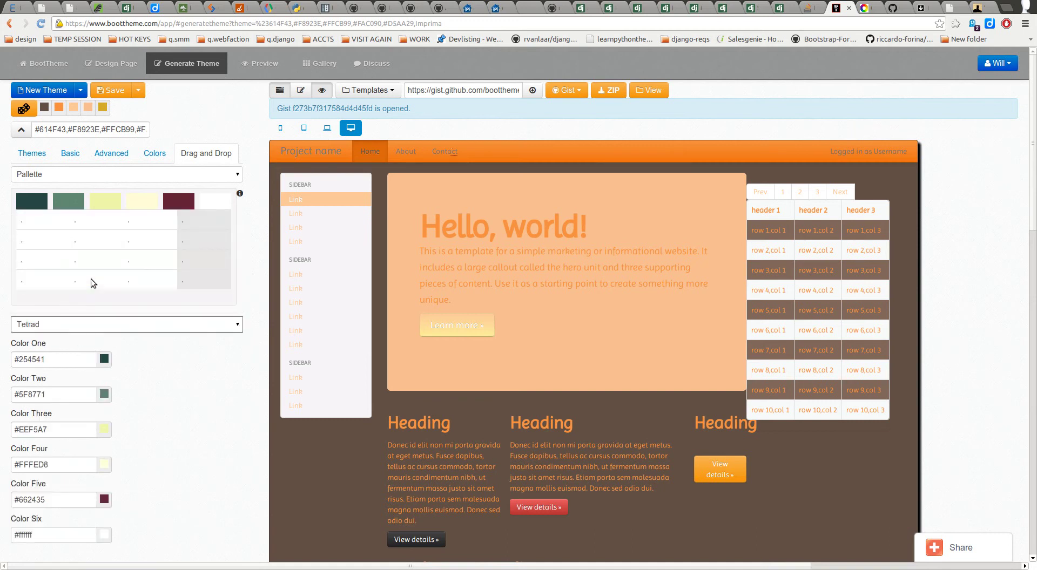
pyautogui.click(29, 225)
pyautogui.click(37, 200)
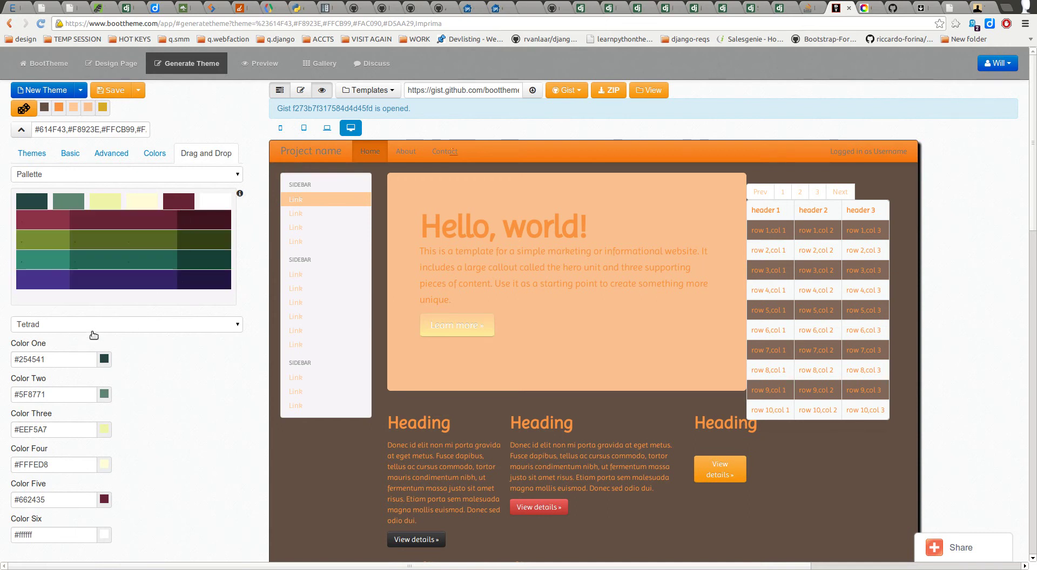
pyautogui.moveTo(212, 219); pyautogui.dragTo(417, 306)
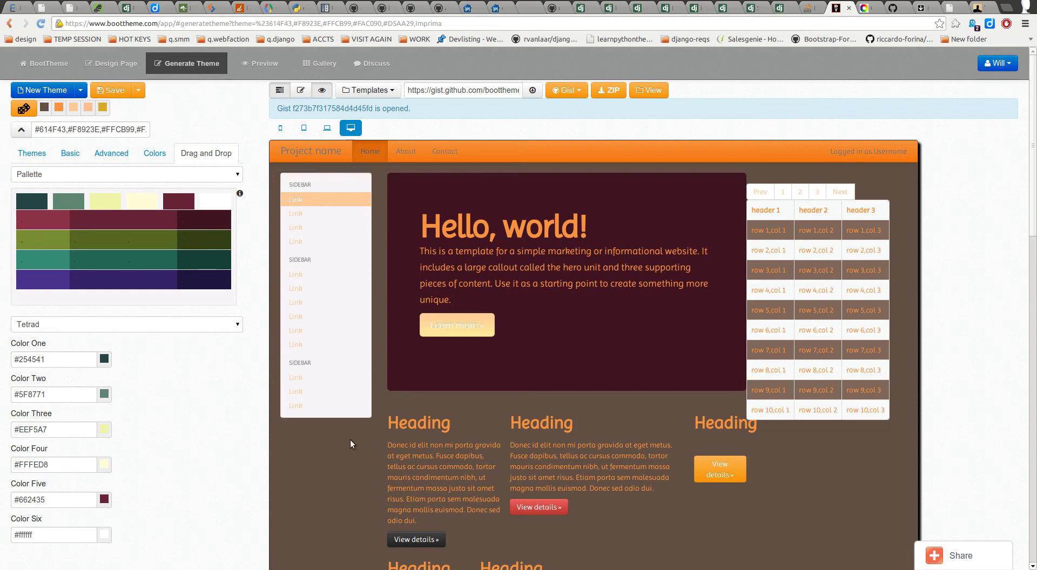
# Step: Switch the palette to the Triad scheme and bring up the Color Scheme Designer page
pyautogui.click(113, 180)
pyautogui.click(99, 181)
pyautogui.click(98, 175)
pyautogui.click(100, 187)
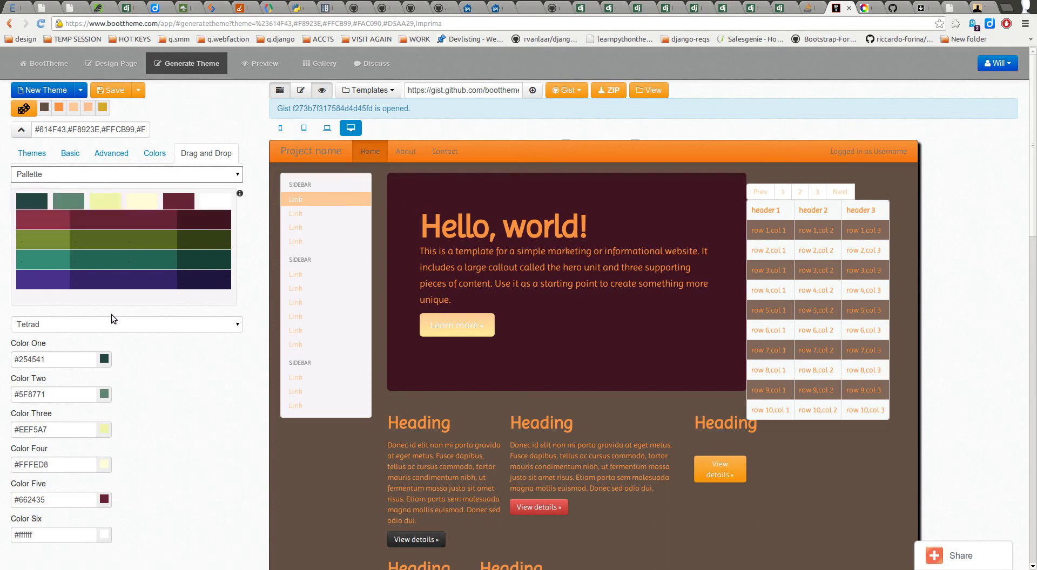
pyautogui.click(102, 326)
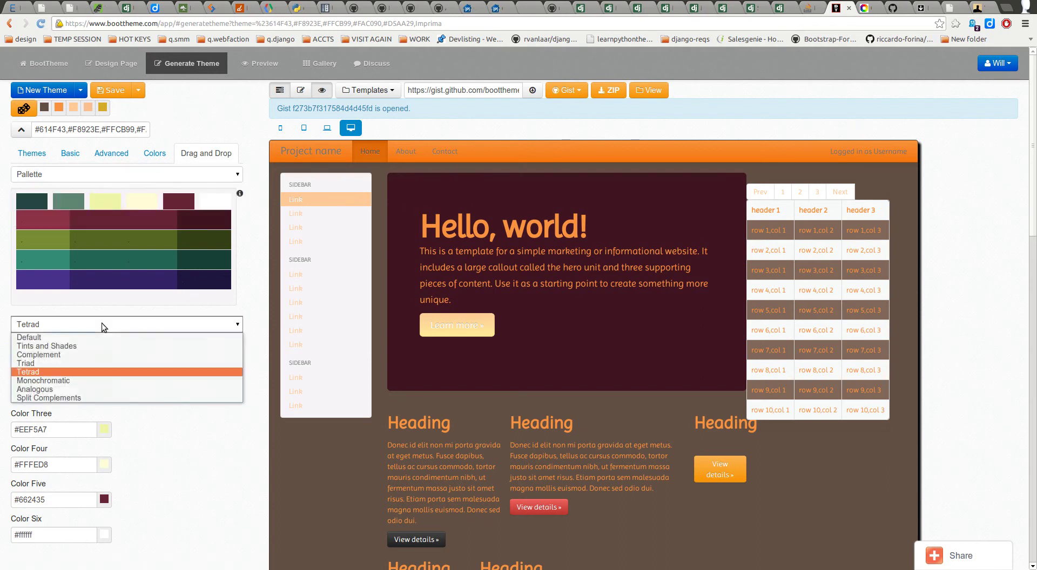
pyautogui.click(80, 363)
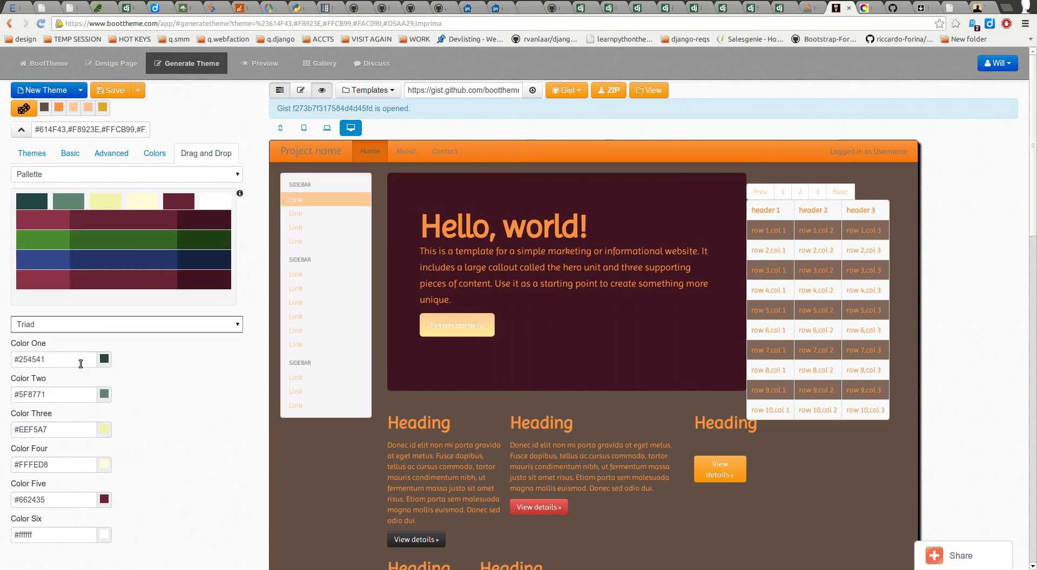
pyautogui.click(869, 9)
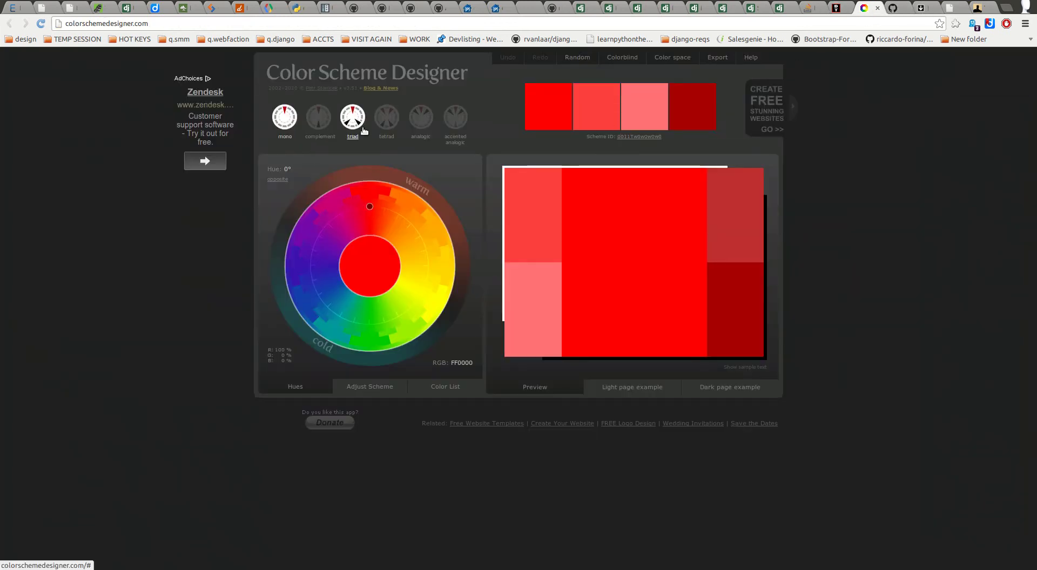
# Step: Zoom in on the mono red scheme at hue 0°, then return to BootTheme
pyautogui.hotkey('ctrl', '+')
pyautogui.hotkey('ctrl', '+')
pyautogui.hotkey('ctrl', '+')
pyautogui.hotkey('ctrl', '+')
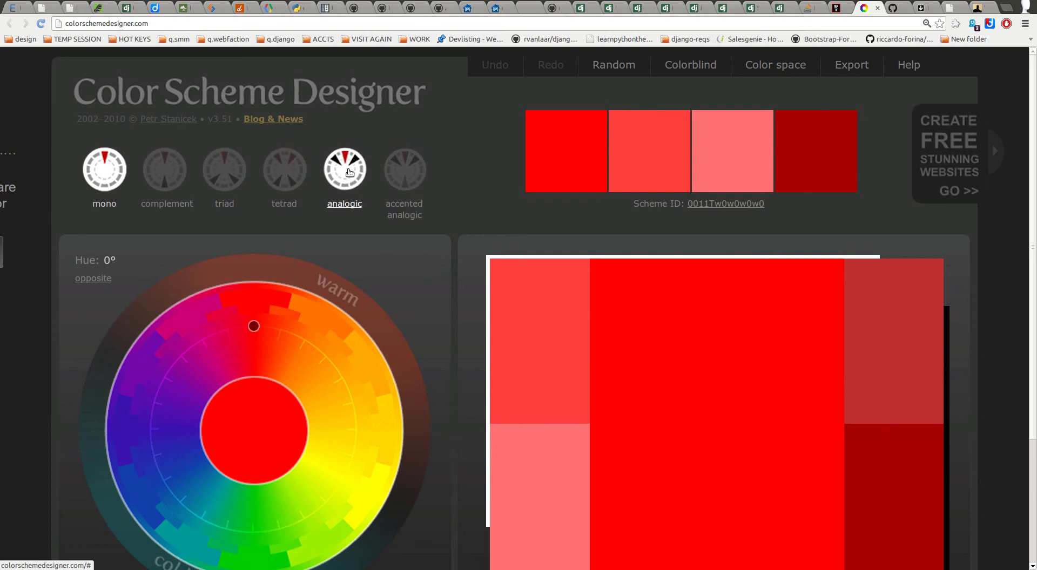
pyautogui.click(837, 11)
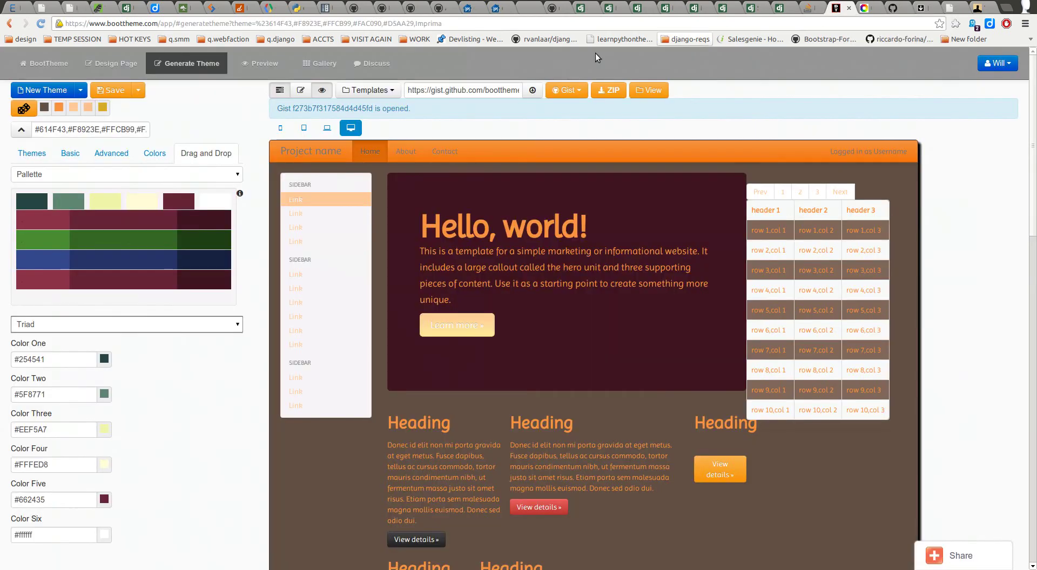
# Step: Switch the palette to Monochromatic and preview shades of each of the four colours
pyautogui.click(59, 324)
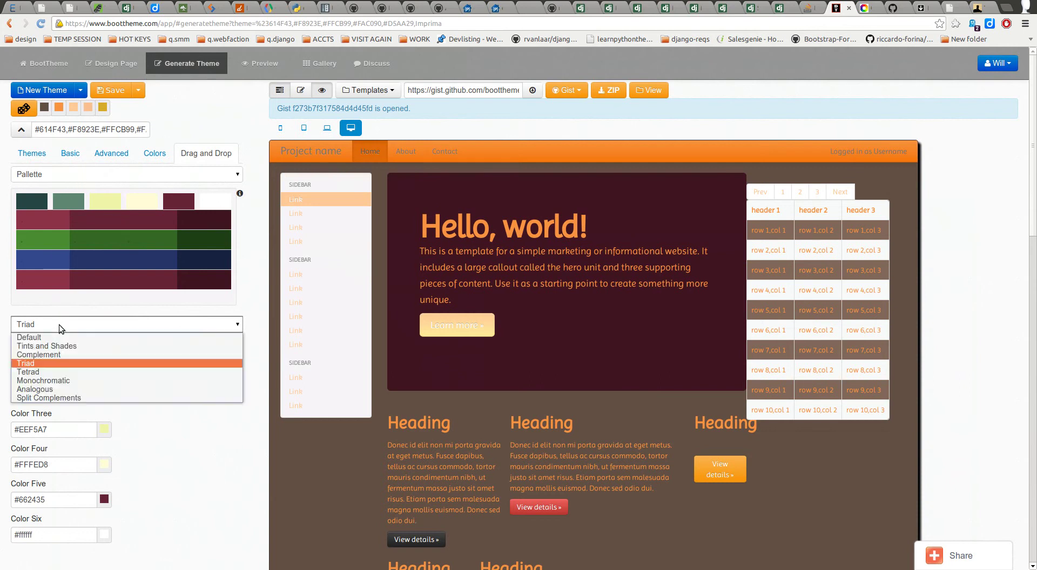
pyautogui.click(53, 381)
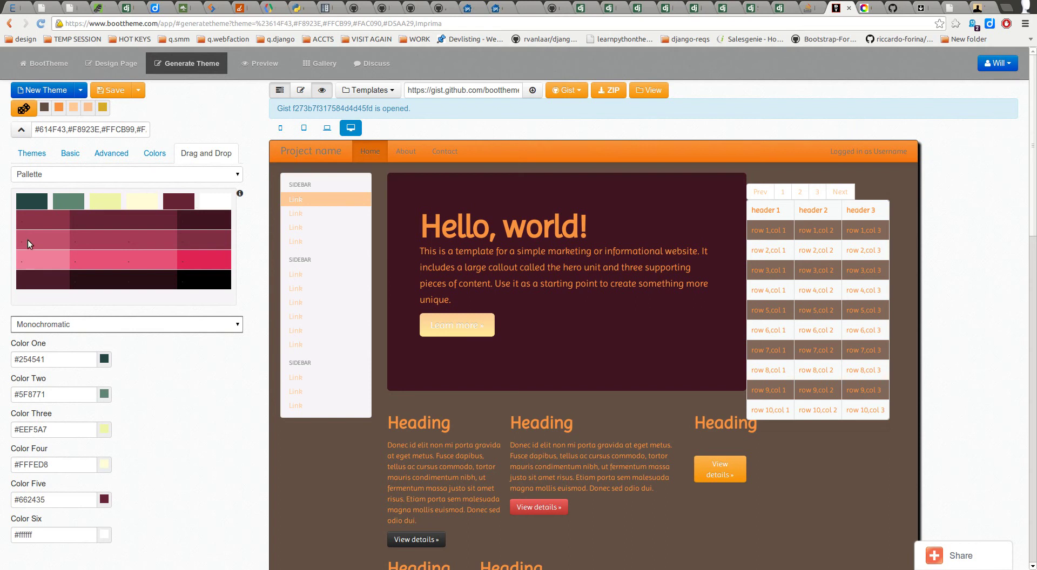
pyautogui.click(147, 197)
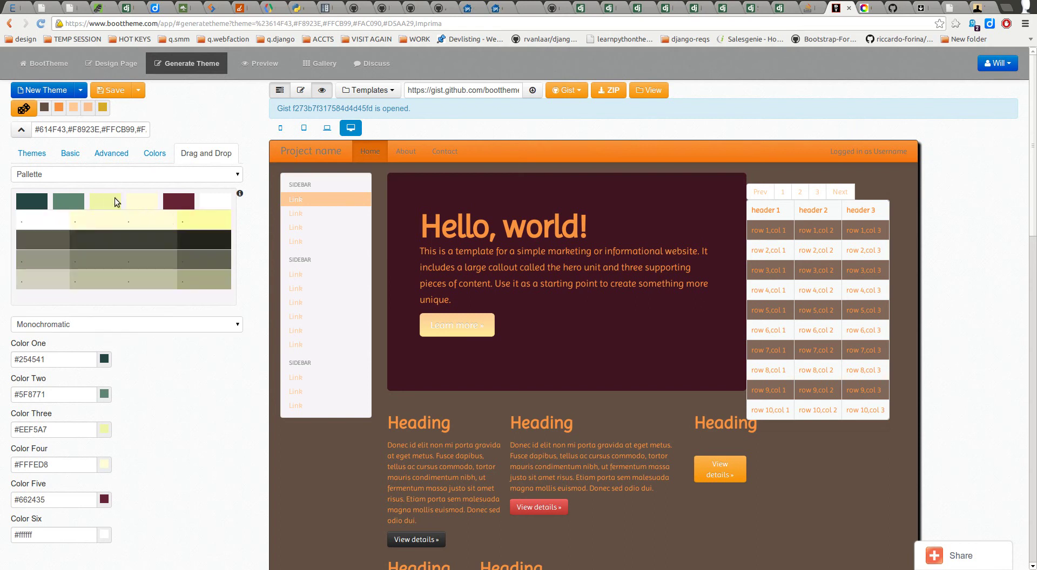
pyautogui.click(100, 199)
pyautogui.click(70, 200)
pyautogui.click(40, 198)
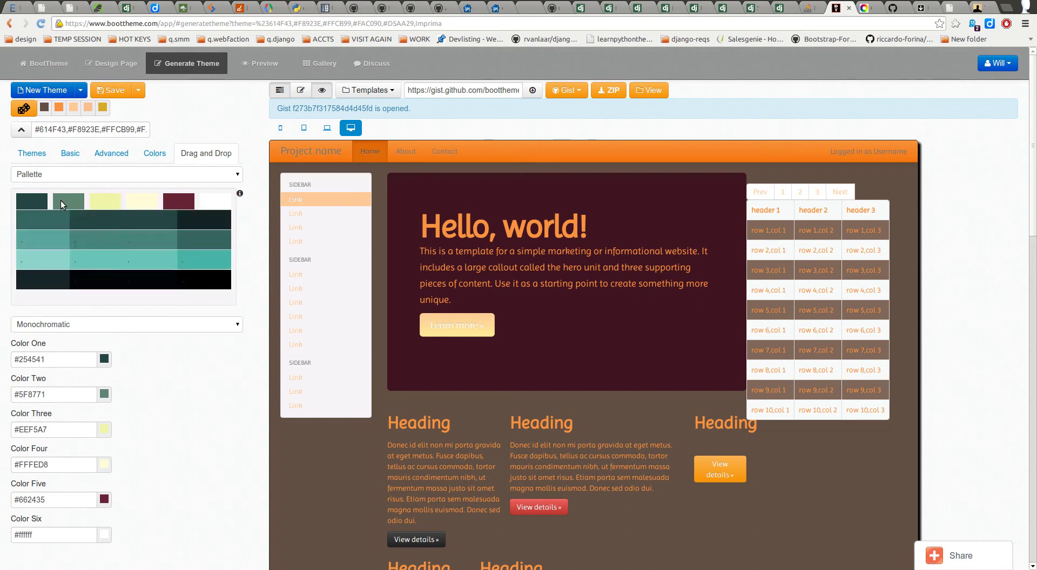
# Step: Preview Split Complements shades, then switch the palette back to Triad
pyautogui.click(83, 325)
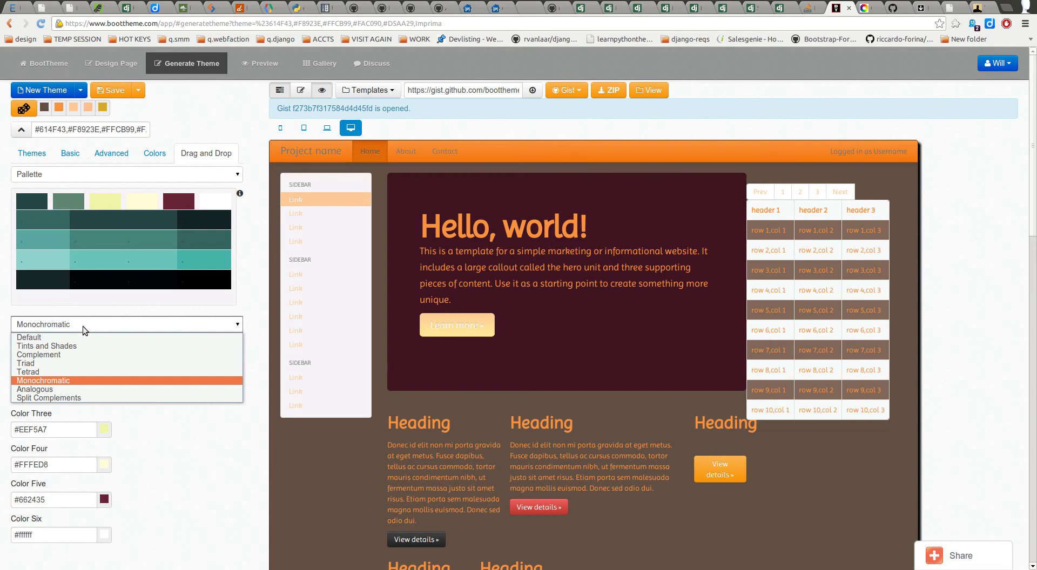
pyautogui.click(62, 397)
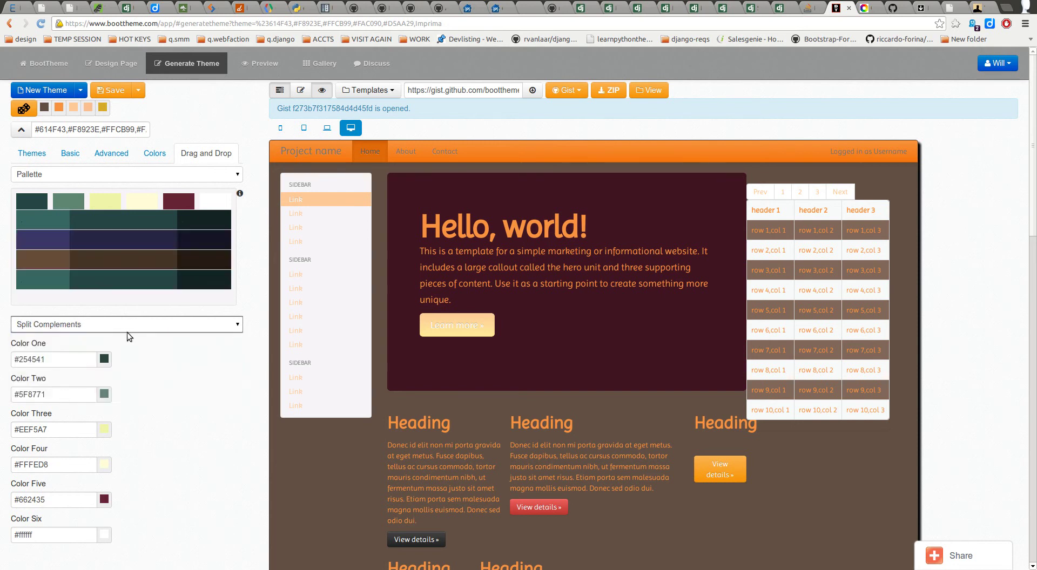
pyautogui.click(59, 204)
pyautogui.moveTo(40, 202); pyautogui.dragTo(178, 202)
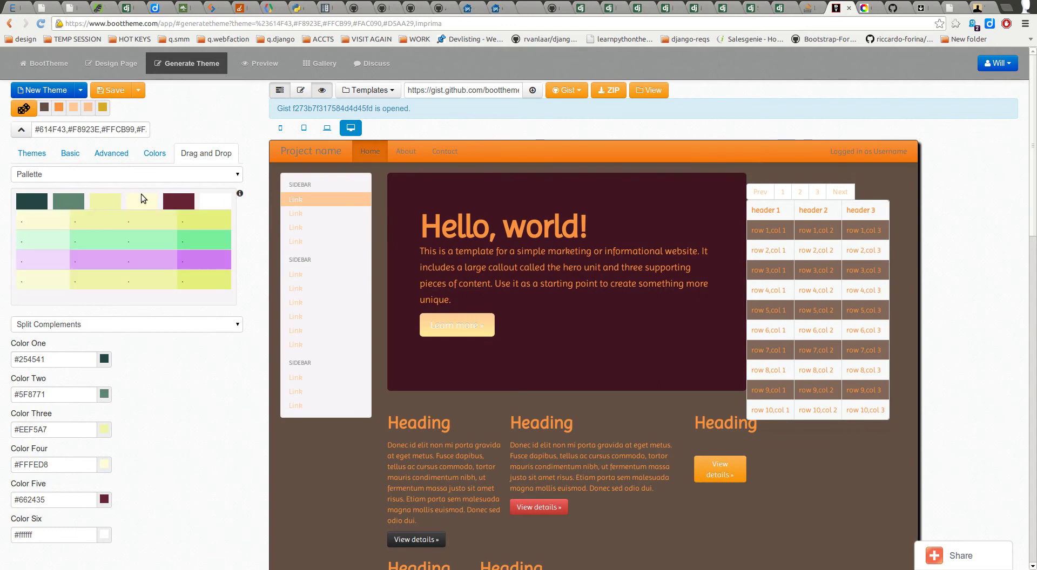
pyautogui.click(104, 326)
pyautogui.click(72, 365)
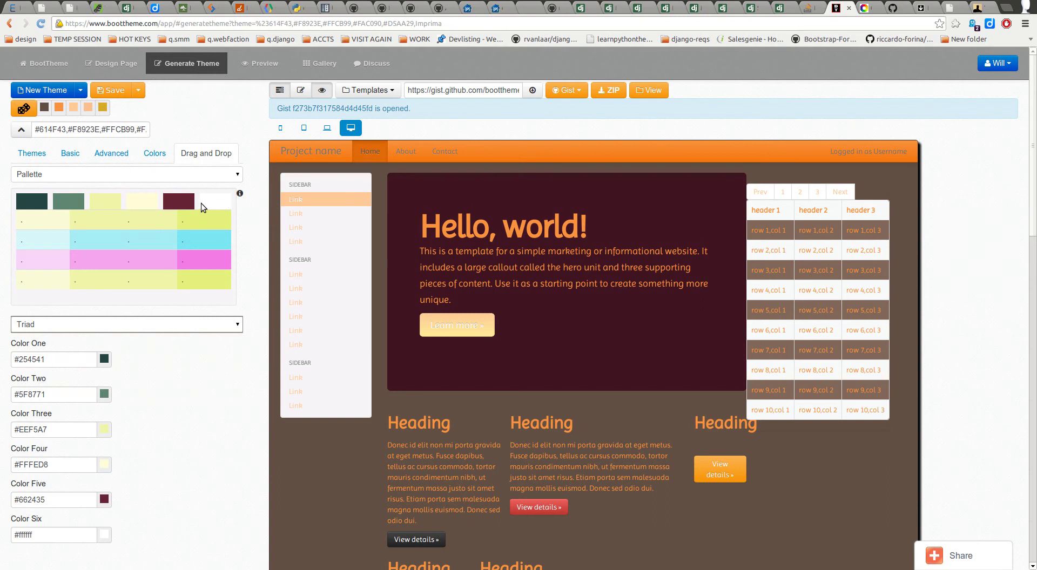
# Step: Try triad and complement schemes, ending on a triad with base hue 357°
pyautogui.click(863, 7)
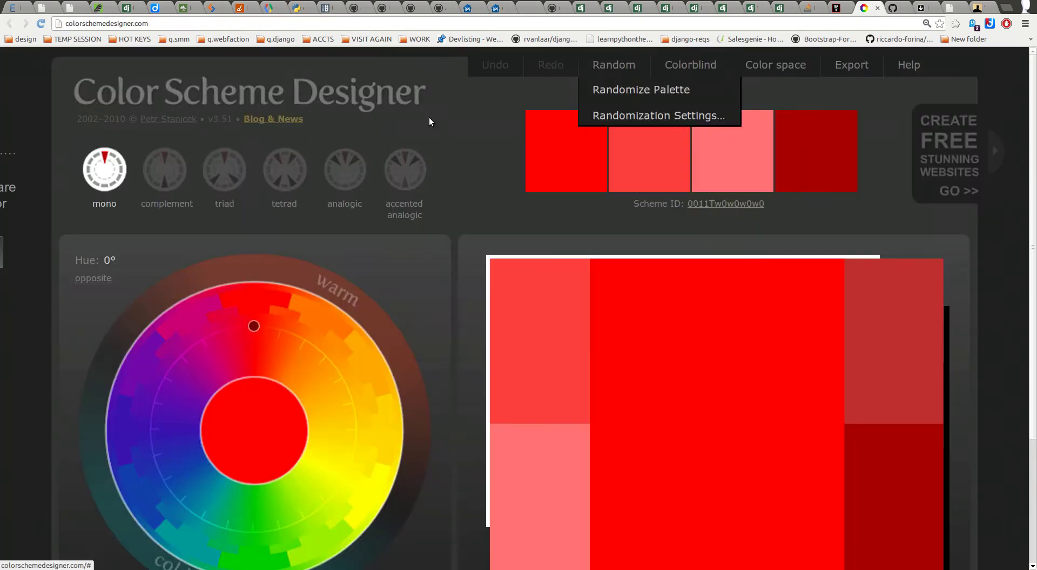
pyautogui.click(243, 202)
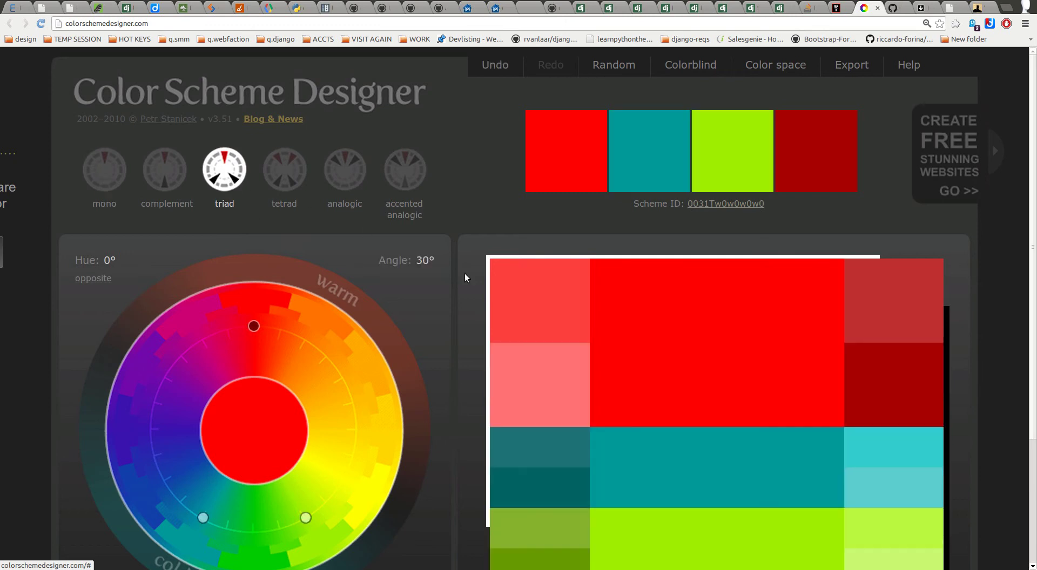
pyautogui.scroll(-2, 454, 325)
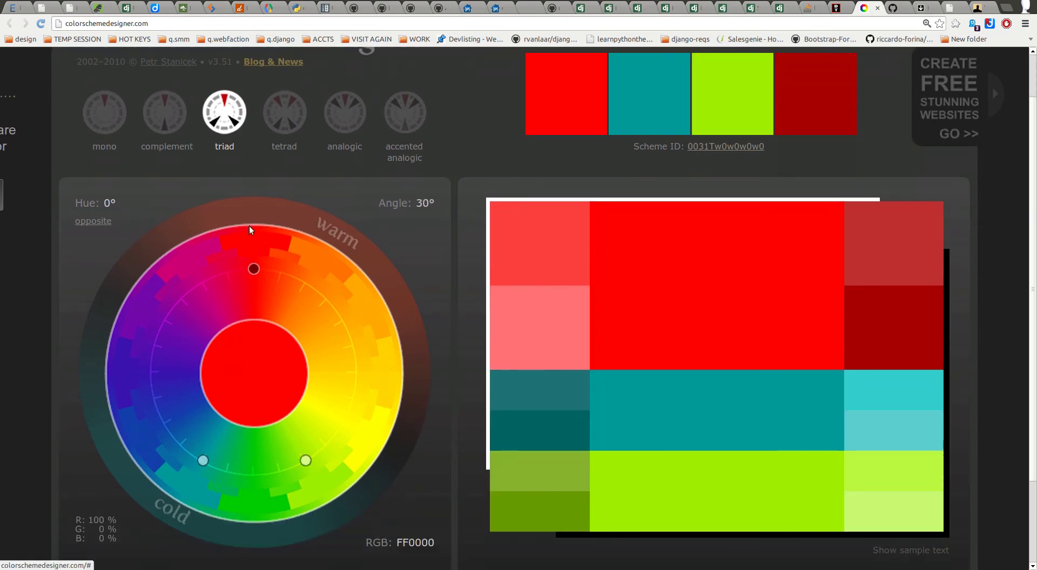
pyautogui.moveTo(306, 461)
pyautogui.mouseDown()
pyautogui.moveTo(345, 442)
pyautogui.moveTo(356, 386)
pyautogui.moveTo(322, 442)
pyautogui.moveTo(335, 441)
pyautogui.moveTo(355, 378)
pyautogui.moveTo(341, 427)
pyautogui.mouseUp()
pyautogui.click(178, 129)
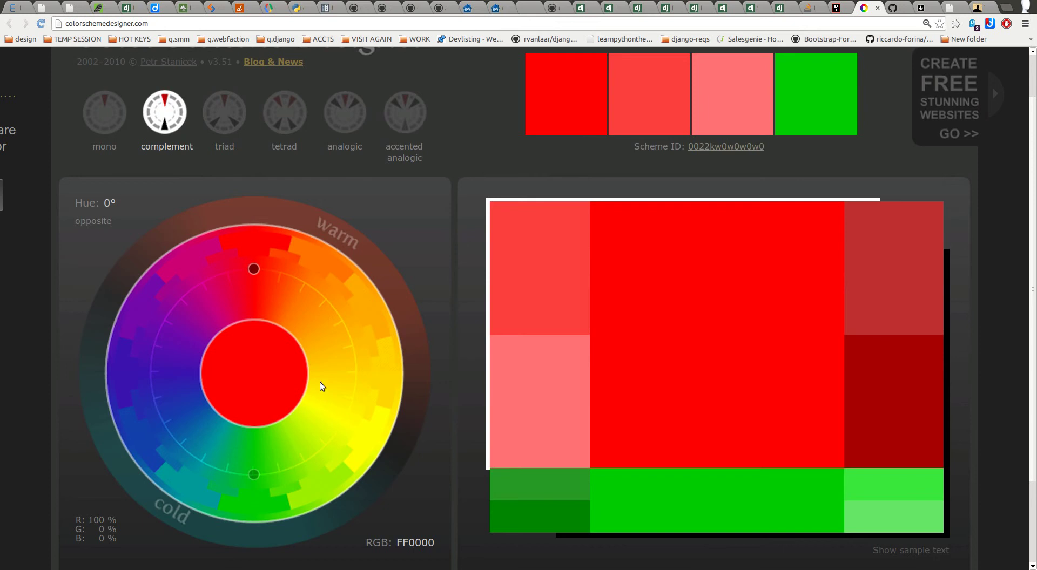
pyautogui.click(228, 143)
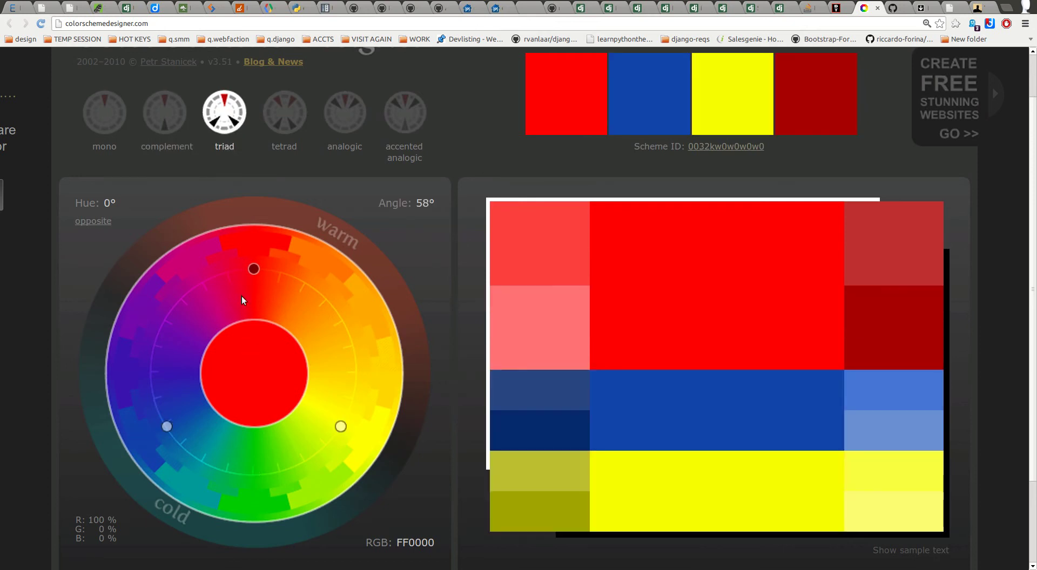
pyautogui.moveTo(270, 490)
pyautogui.mouseDown()
pyautogui.moveTo(259, 481)
pyautogui.moveTo(268, 479)
pyautogui.moveTo(250, 260)
pyautogui.mouseUp()
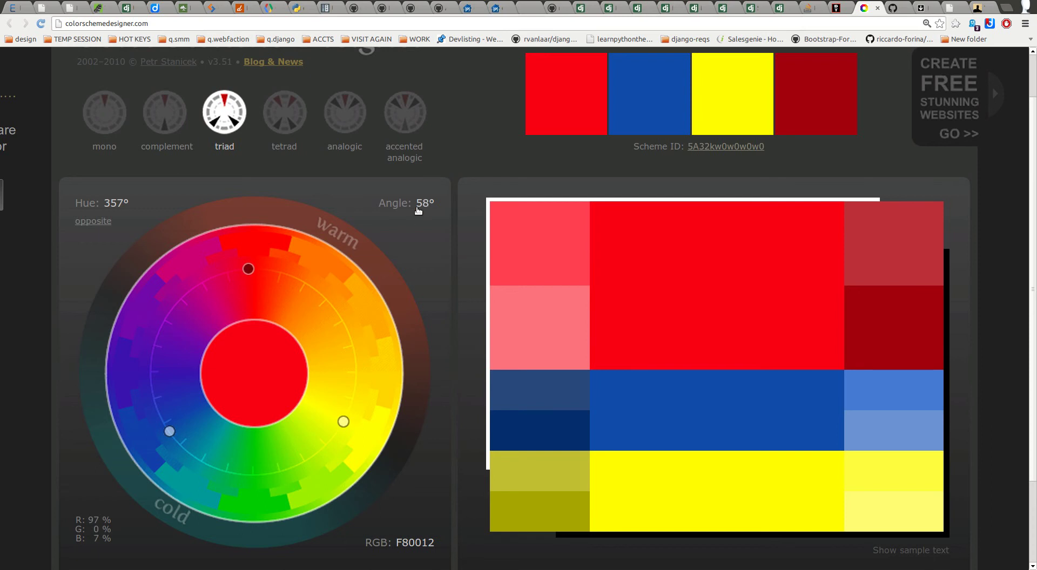
# Step: Try tetrad and analogic, then choose accented analogic with a 66° angle
pyautogui.click(285, 114)
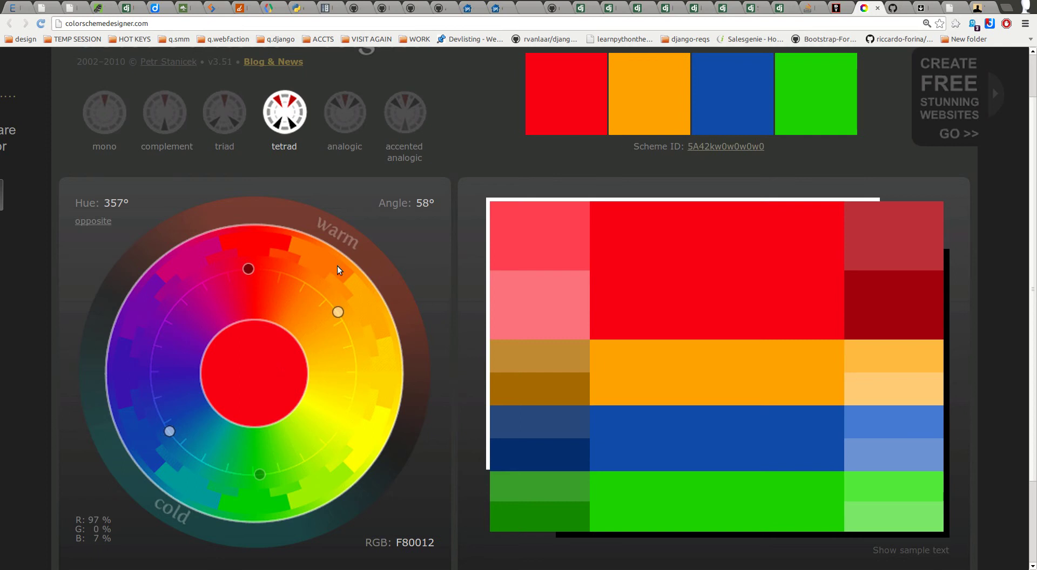
pyautogui.click(349, 117)
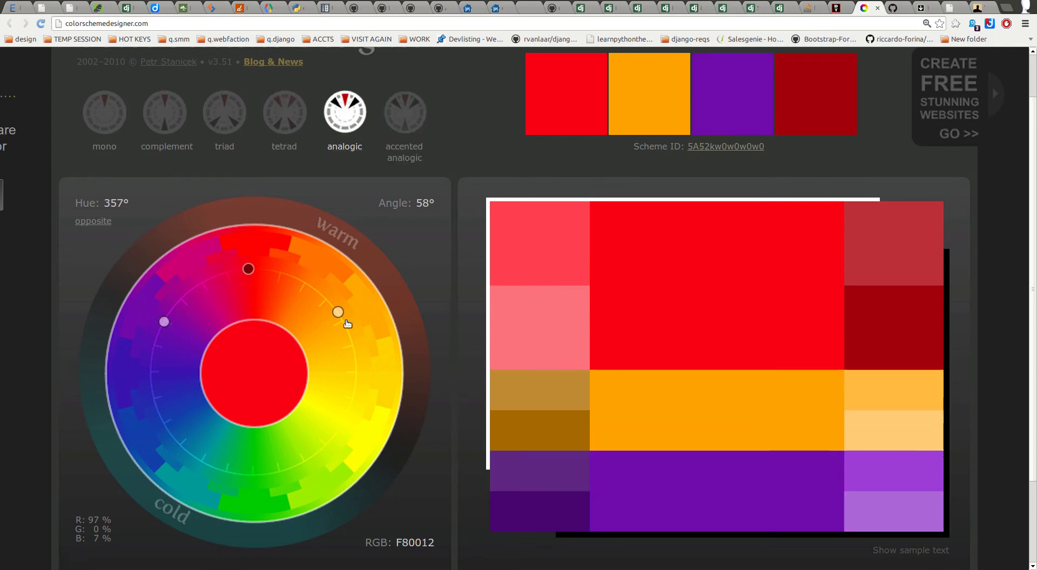
pyautogui.click(386, 131)
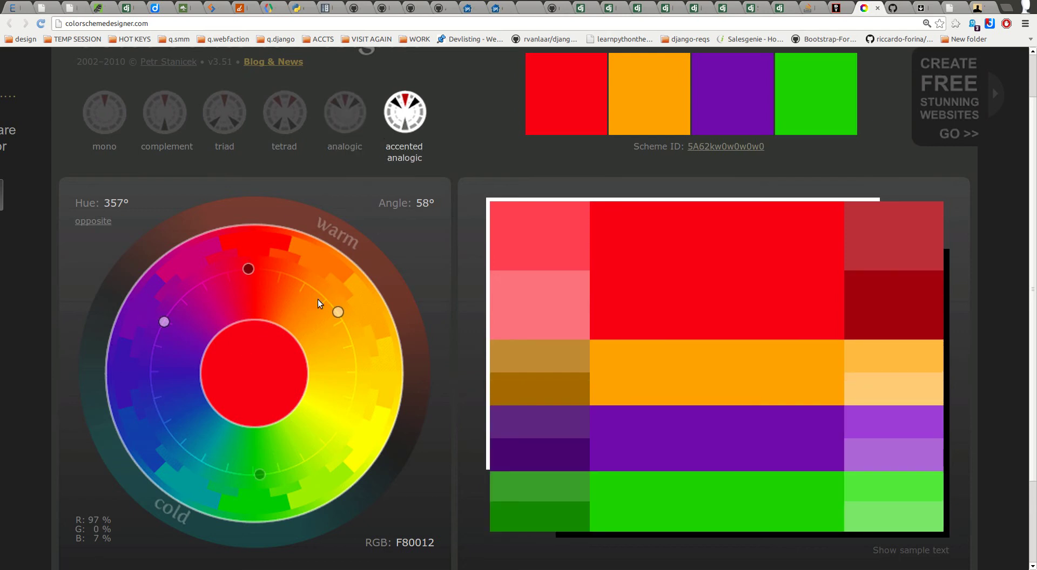
pyautogui.moveTo(721, 215)
pyautogui.moveTo(338, 312)
pyautogui.mouseDown()
pyautogui.moveTo(358, 395)
pyautogui.moveTo(346, 324)
pyautogui.mouseUp()
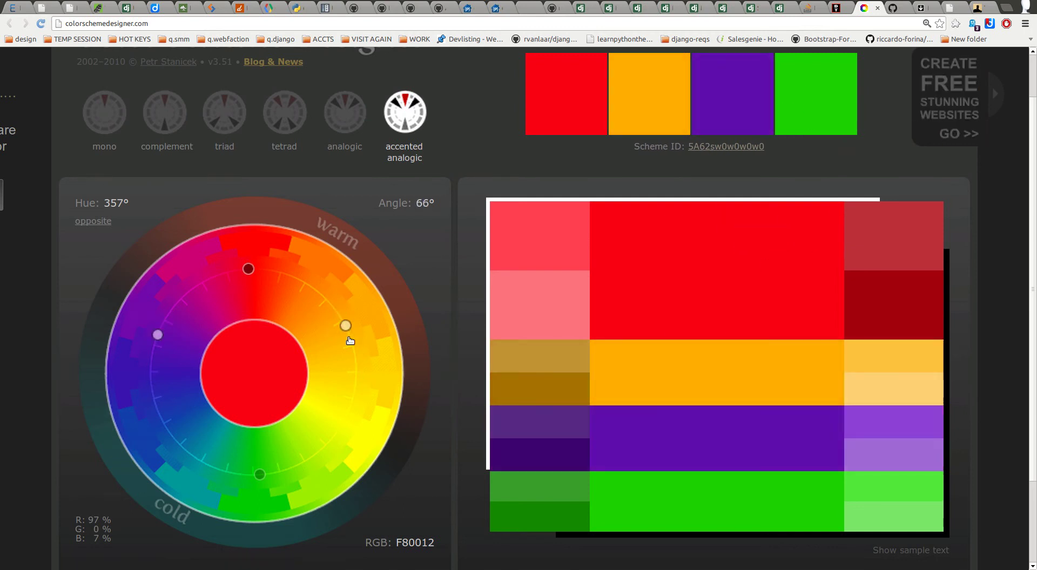
pyautogui.scroll(-3, 445, 253)
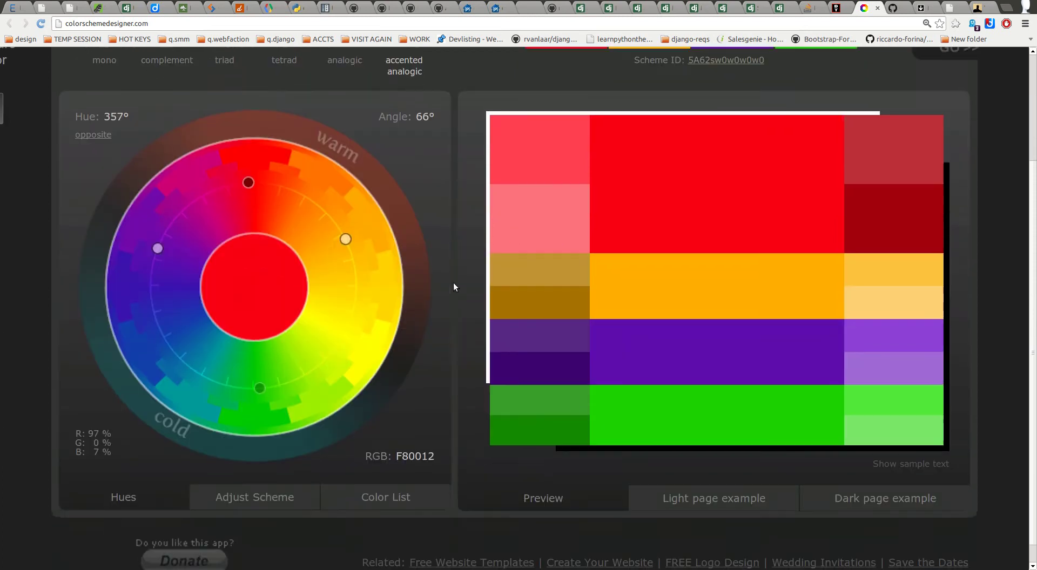
# Step: Open Adjust Scheme and the hex Color List, and preview light and dark sample pages
pyautogui.click(278, 474)
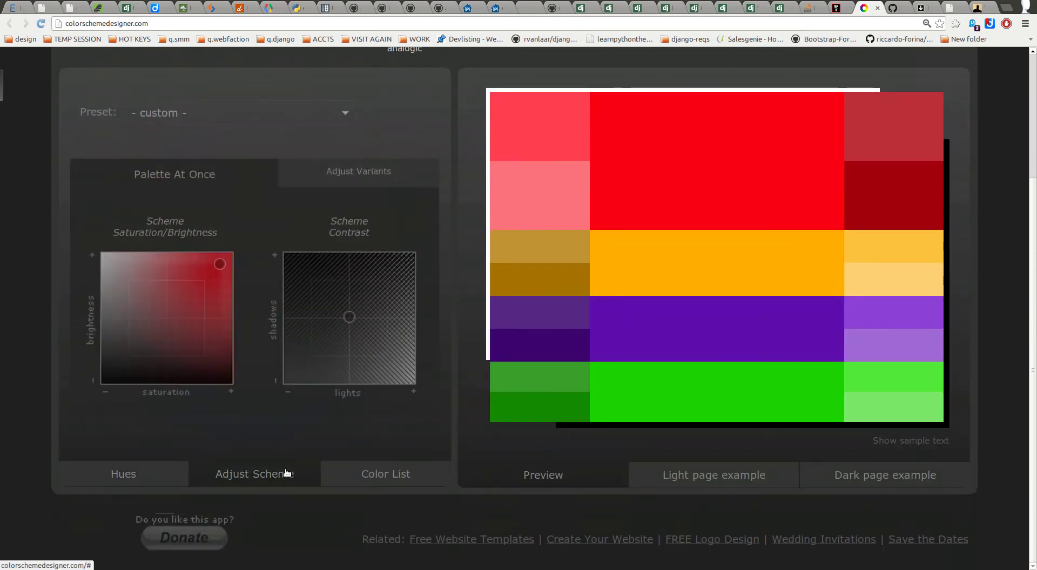
pyautogui.click(381, 475)
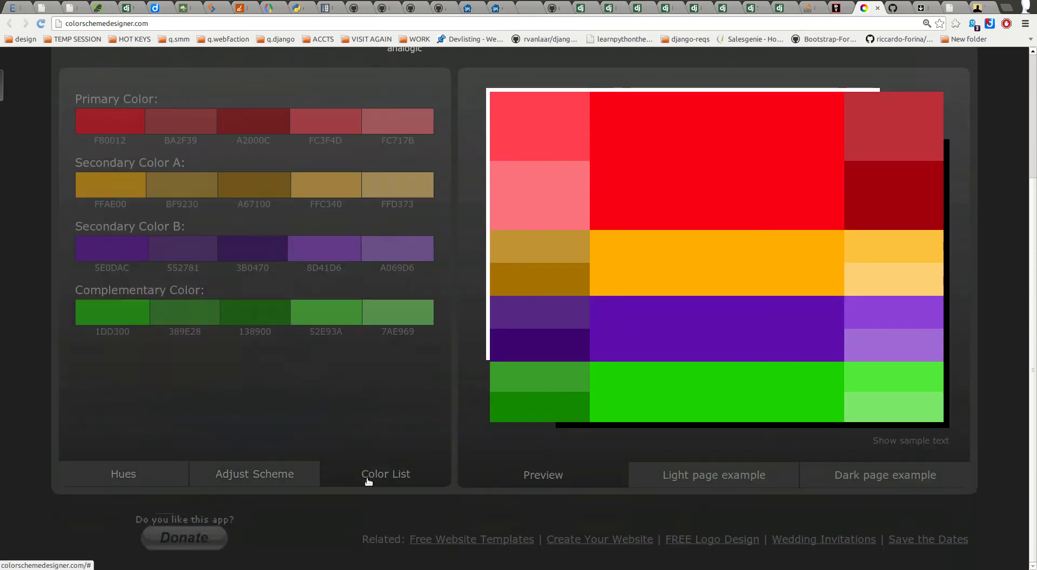
pyautogui.click(707, 483)
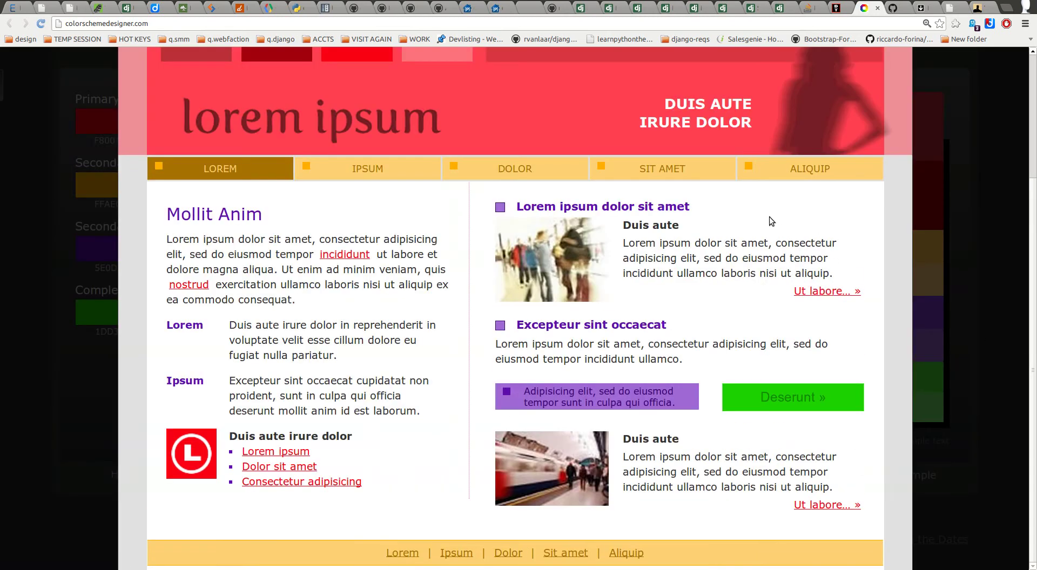
pyautogui.click(982, 497)
pyautogui.click(913, 555)
pyautogui.scroll(-4, 896, 539)
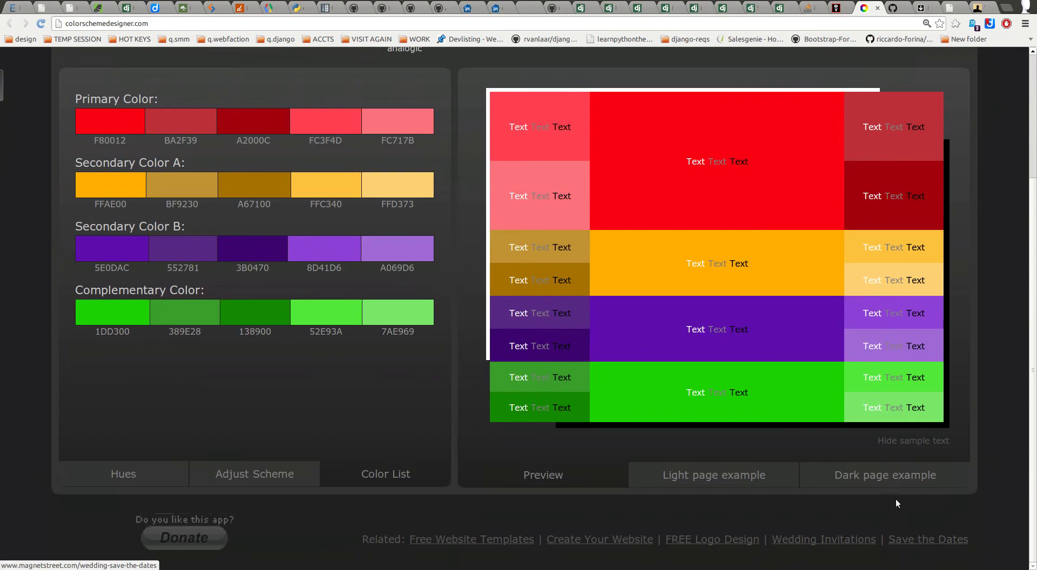
pyautogui.click(882, 475)
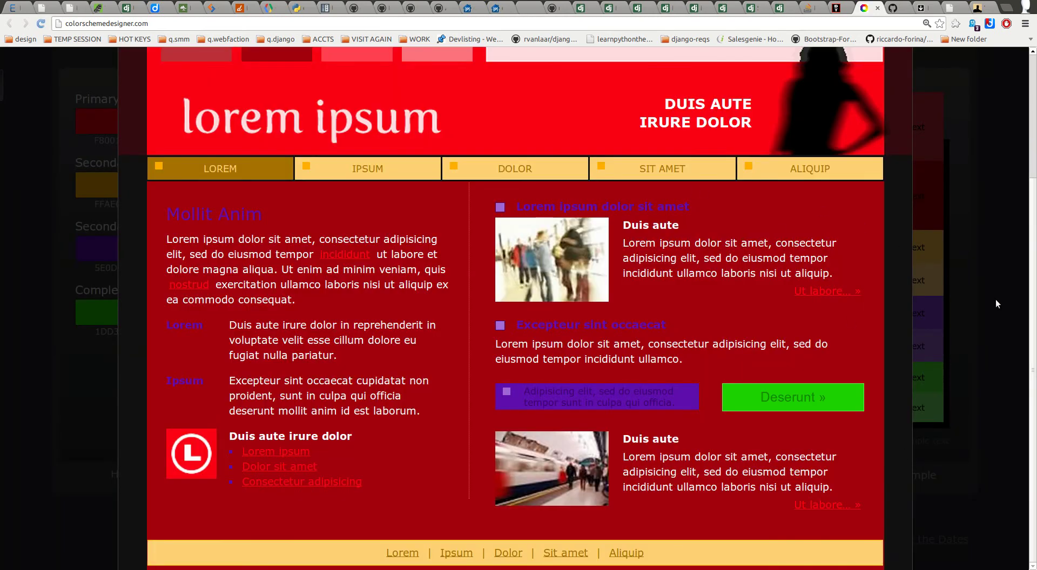
pyautogui.click(996, 300)
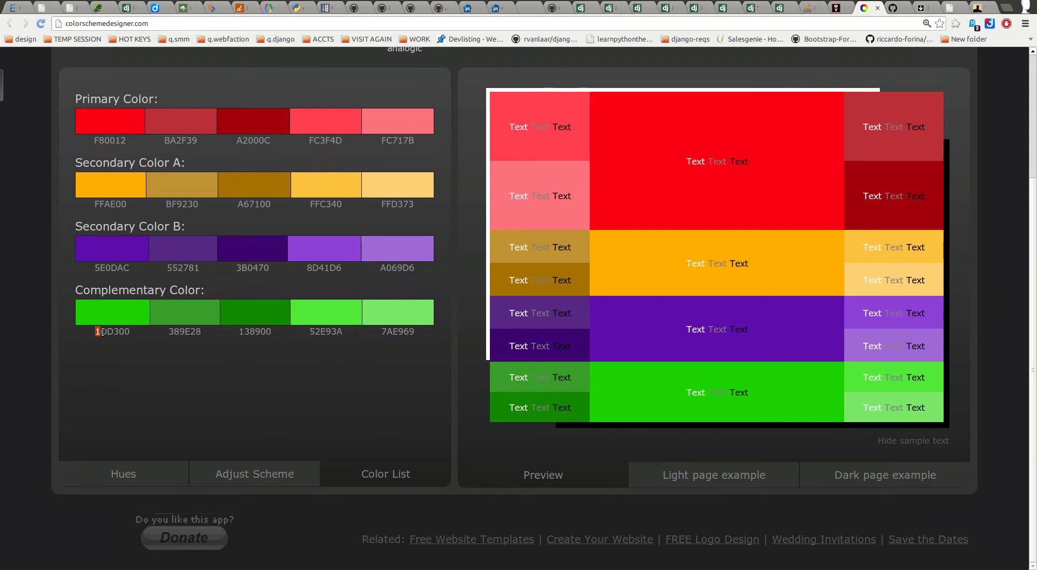
# Step: Pick green 1DD300, then settle on the triad red F80012, blue 133AAC, yellow FFF100
pyautogui.click(129, 331)
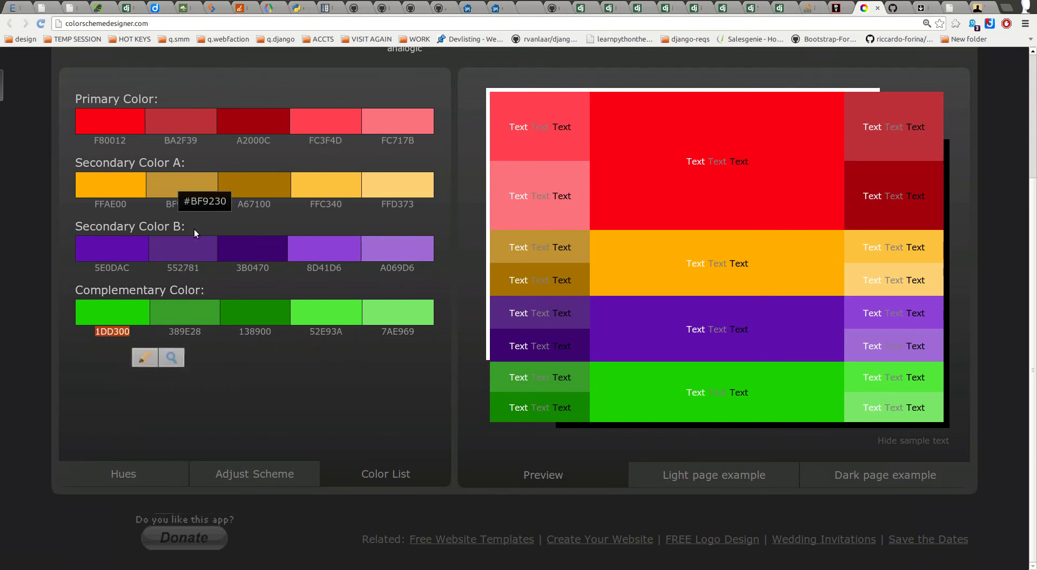
pyautogui.scroll(5, 266, 335)
pyautogui.click(232, 153)
pyautogui.click(234, 156)
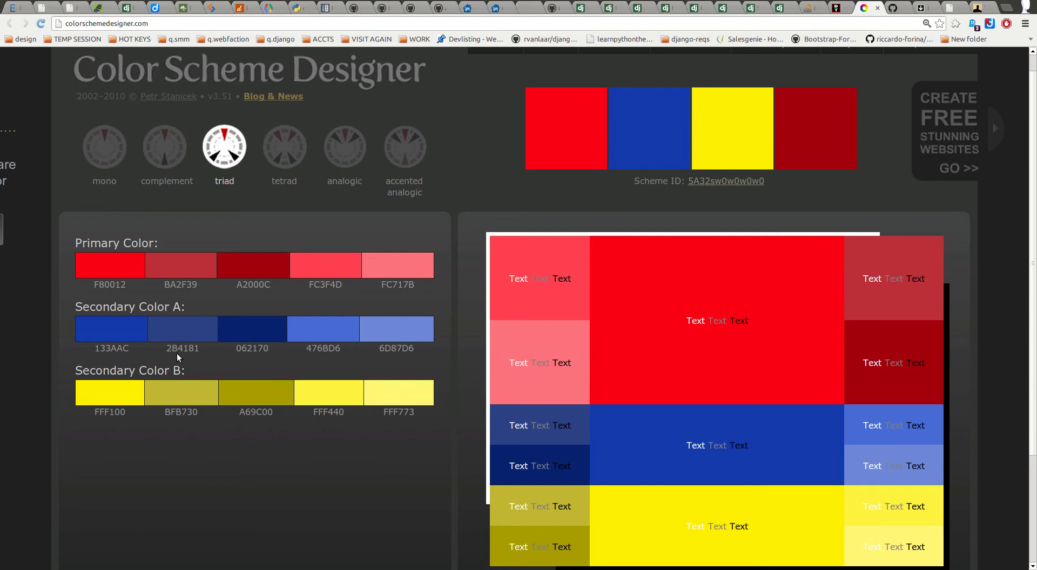
# Step: Back in BootTheme, inspect the theme colour string and show the Colors help with named colours
pyautogui.click(836, 8)
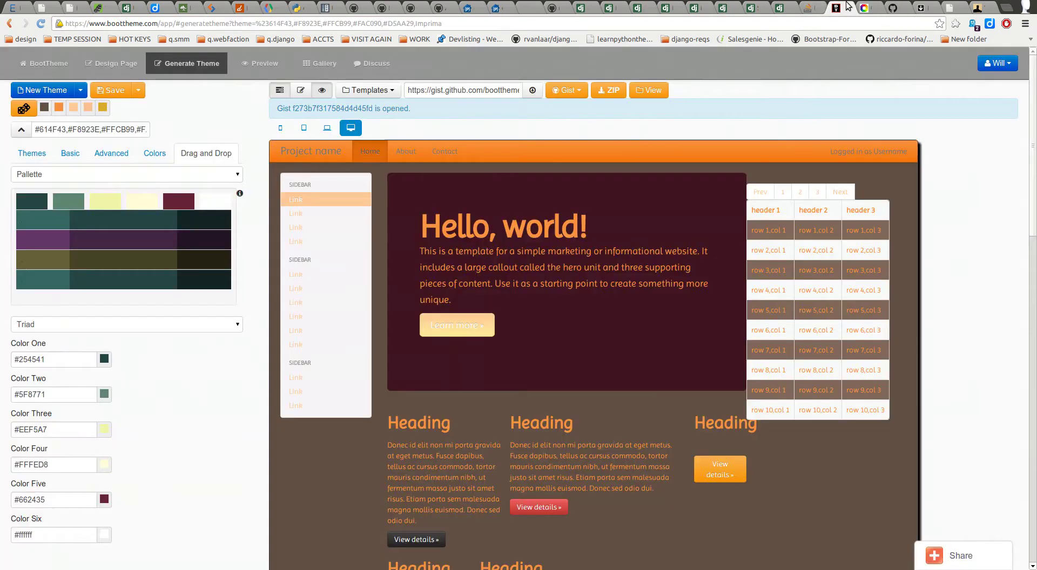
pyautogui.click(73, 383)
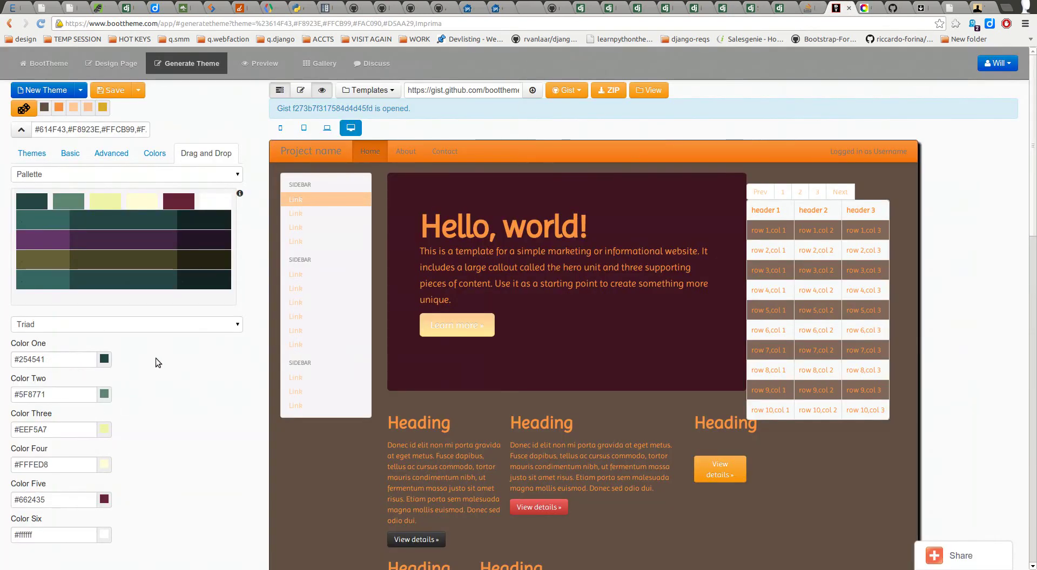
pyautogui.moveTo(86, 131); pyautogui.dragTo(121, 131)
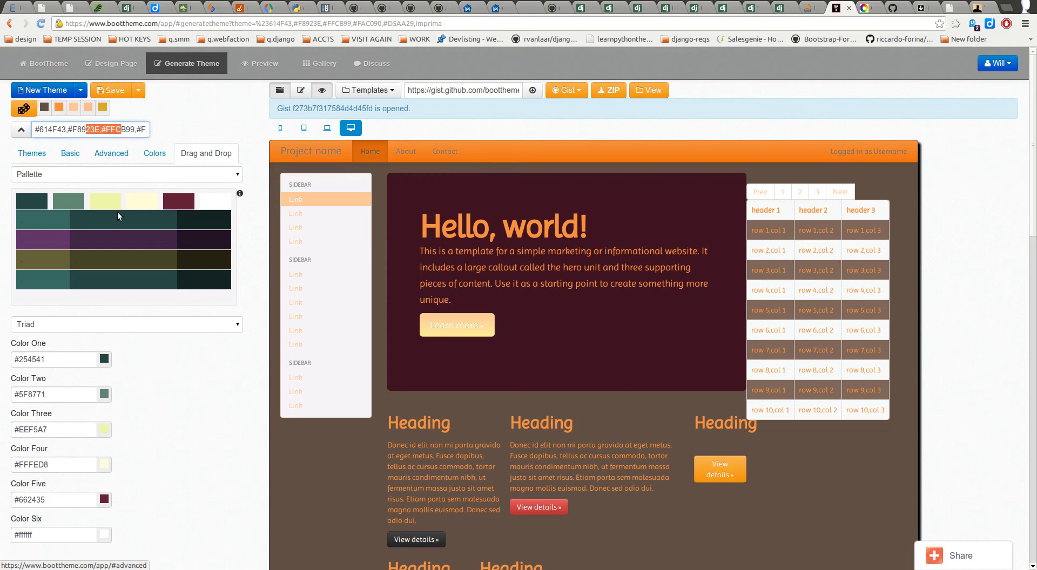
pyautogui.scroll(-1, 164, 429)
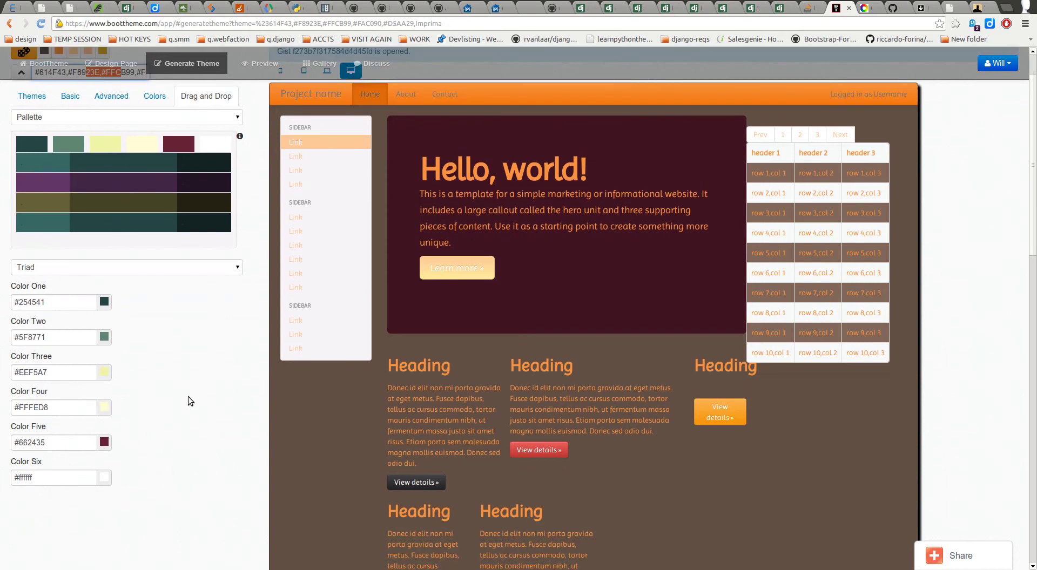
pyautogui.scroll(1, 226, 396)
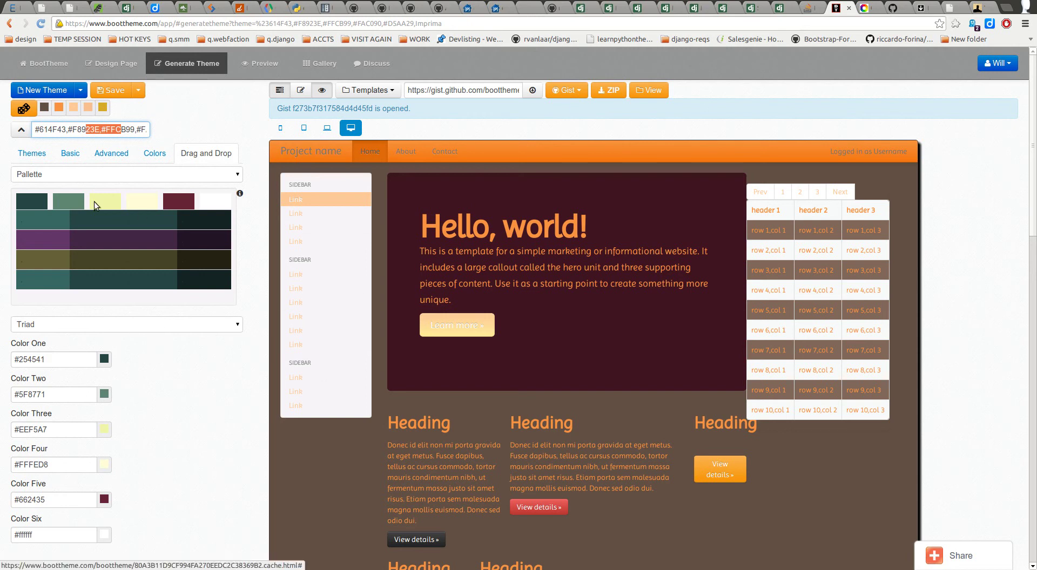
pyautogui.click(155, 155)
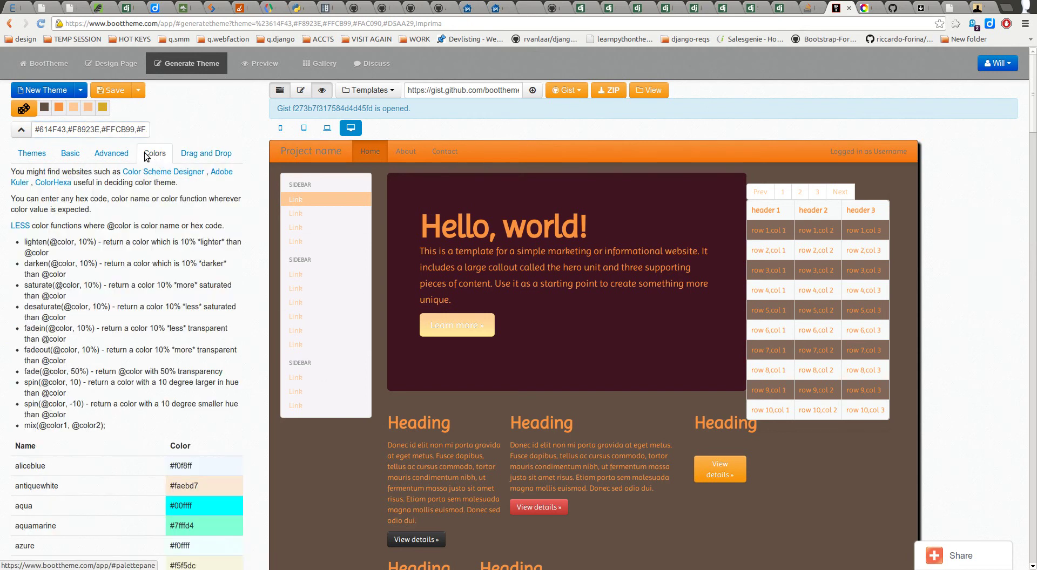
# Step: Expand Scaffolding on the Basic tab and select the Body Background hex #614F43
pyautogui.click(111, 155)
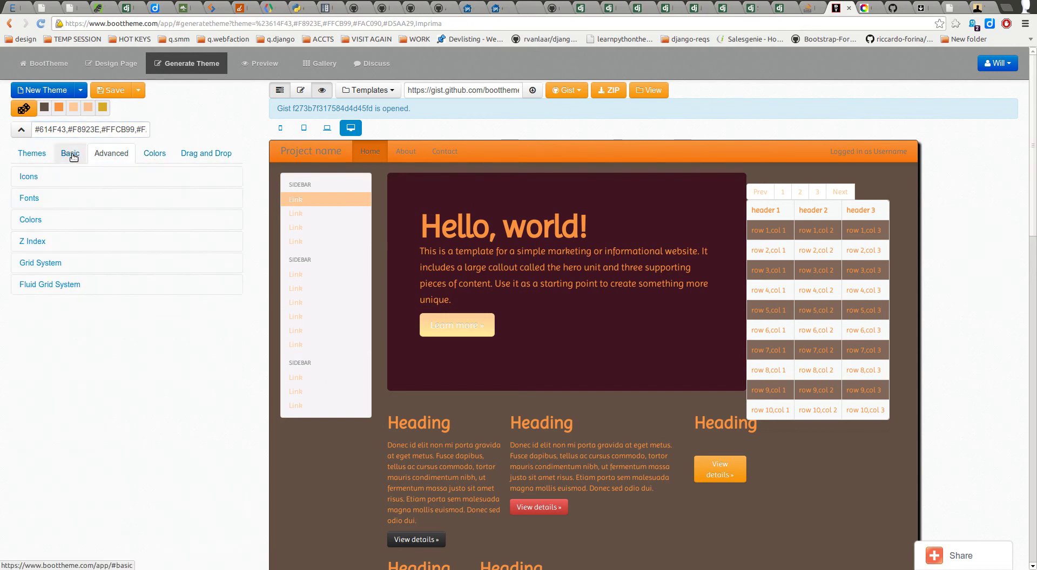
pyautogui.click(75, 156)
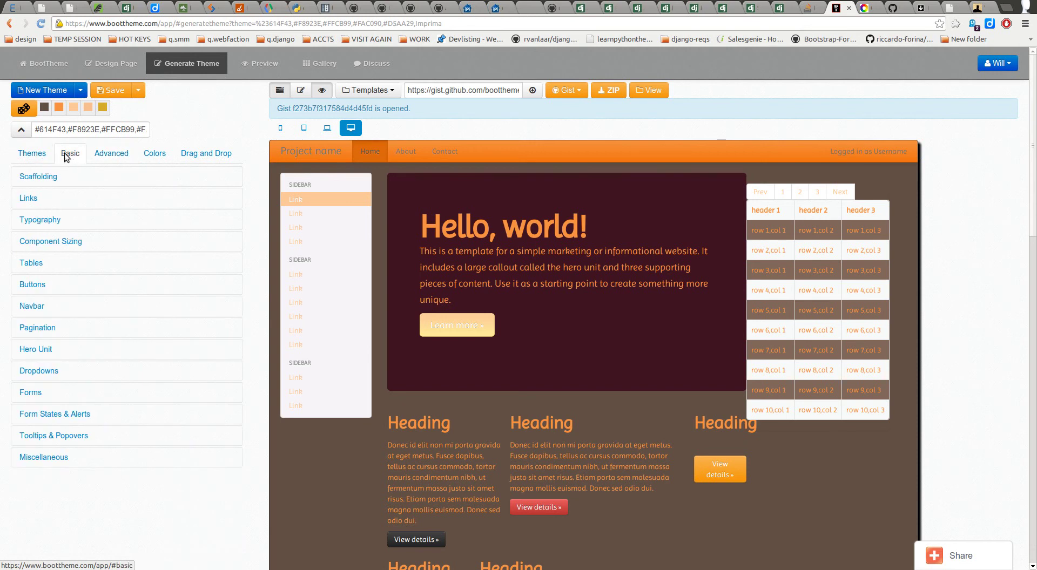
pyautogui.click(77, 177)
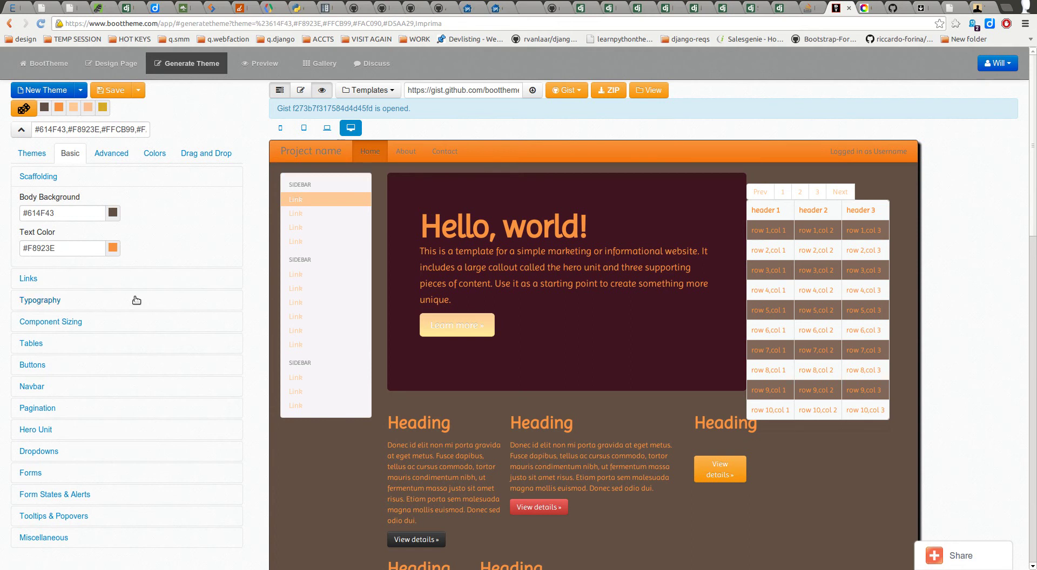
pyautogui.scroll(-1, 159, 332)
pyautogui.scroll(1, 174, 300)
pyautogui.tripleClick(68, 212)
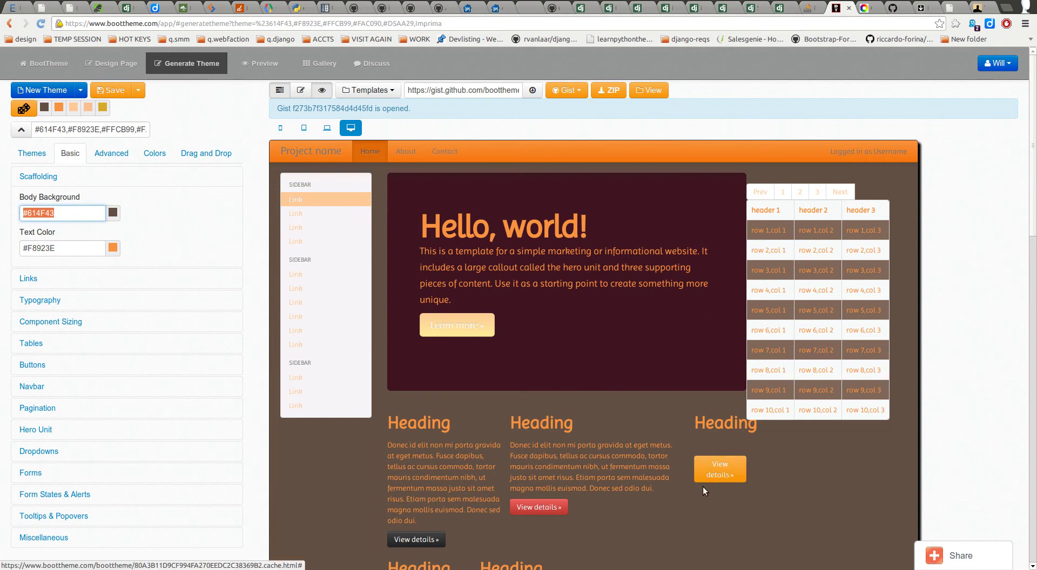
pyautogui.scroll(-3, 702, 486)
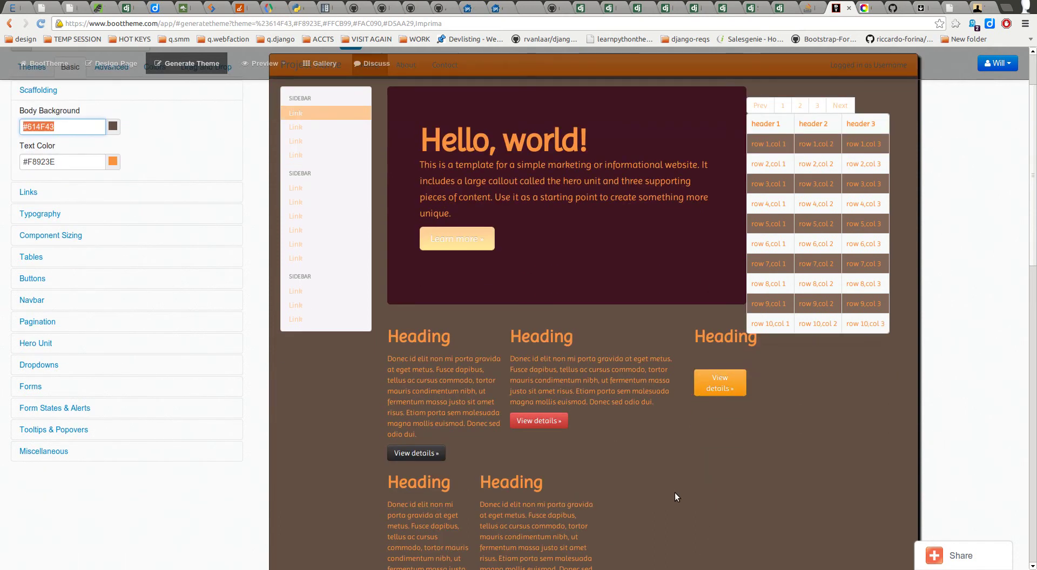
pyautogui.click(58, 127)
pyautogui.doubleClick(64, 130)
pyautogui.scroll(3, 189, 147)
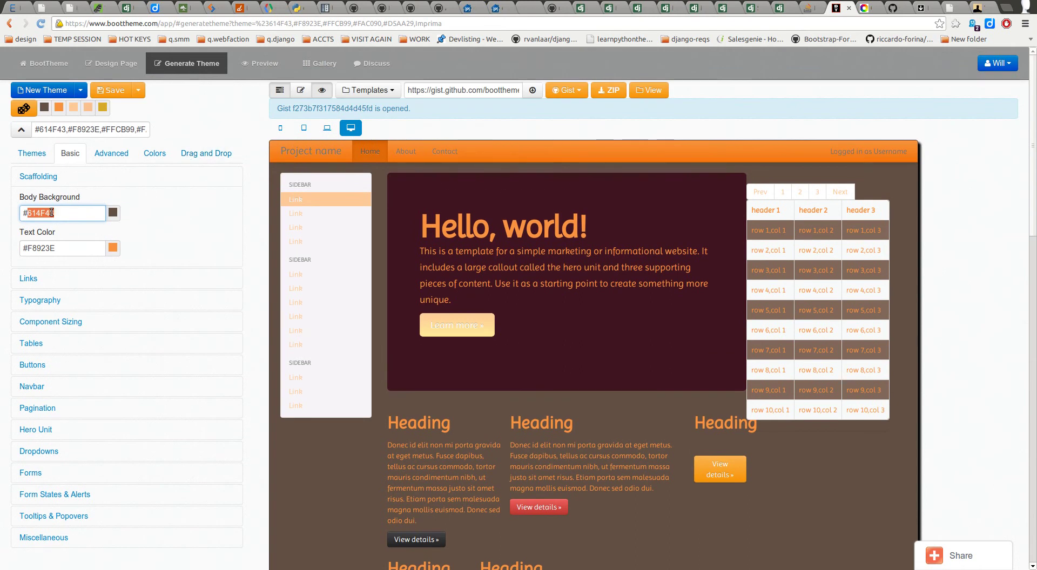
pyautogui.click(118, 155)
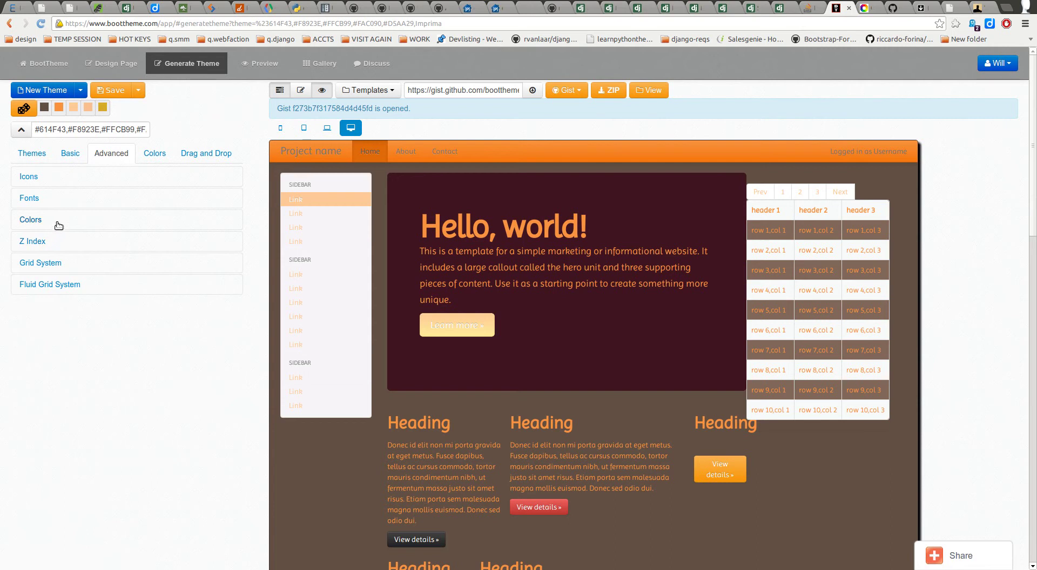
pyautogui.click(60, 220)
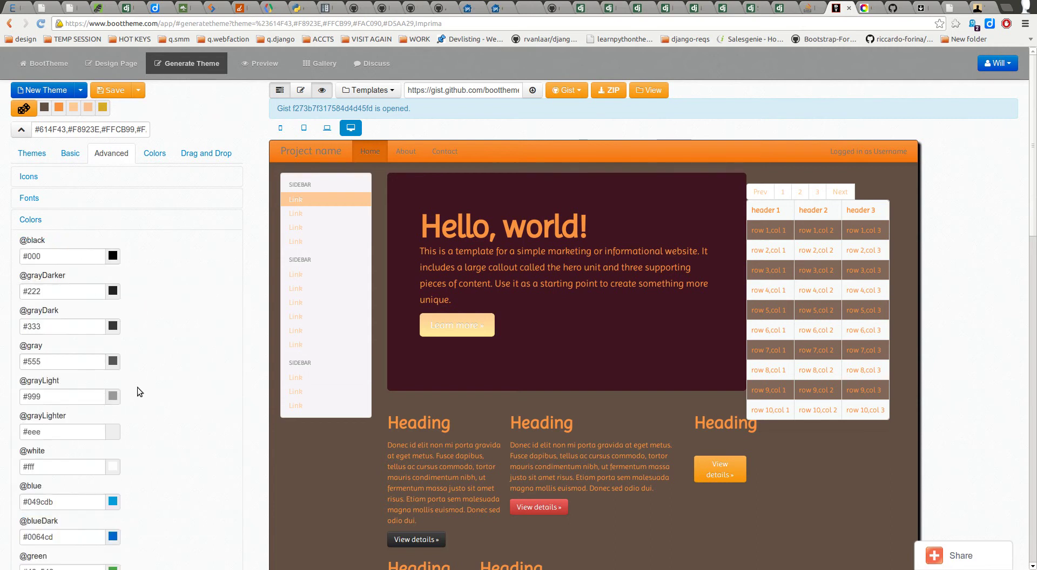
pyautogui.scroll(-1, 174, 364)
pyautogui.scroll(1, 176, 359)
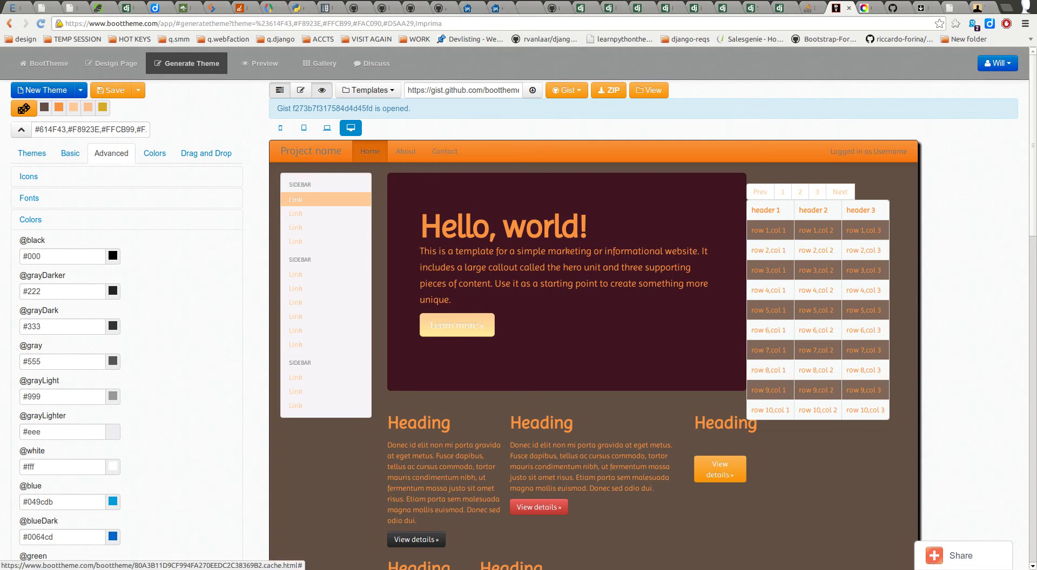
pyautogui.scroll(-2, 159, 308)
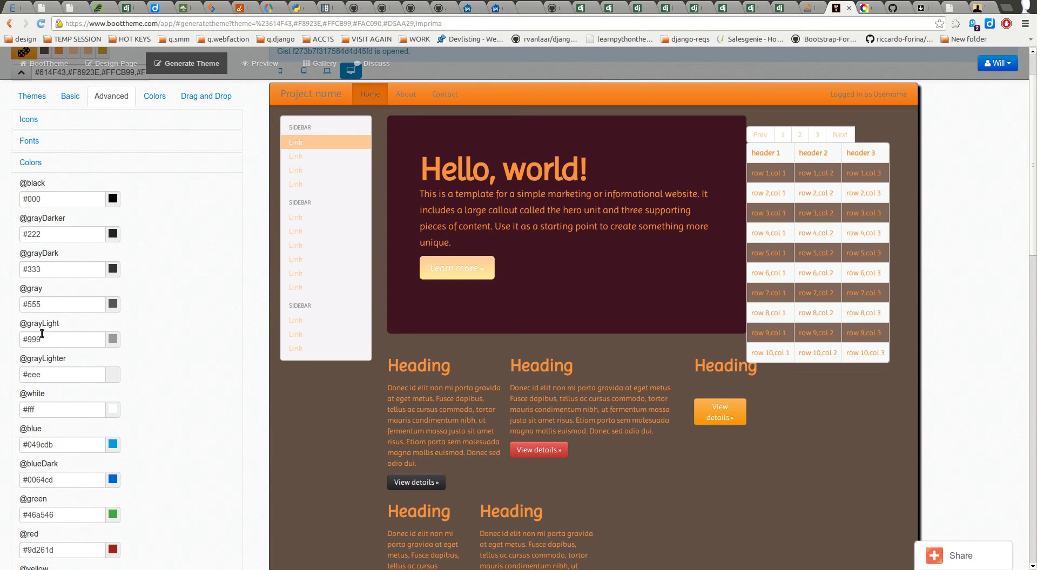
pyautogui.click(73, 169)
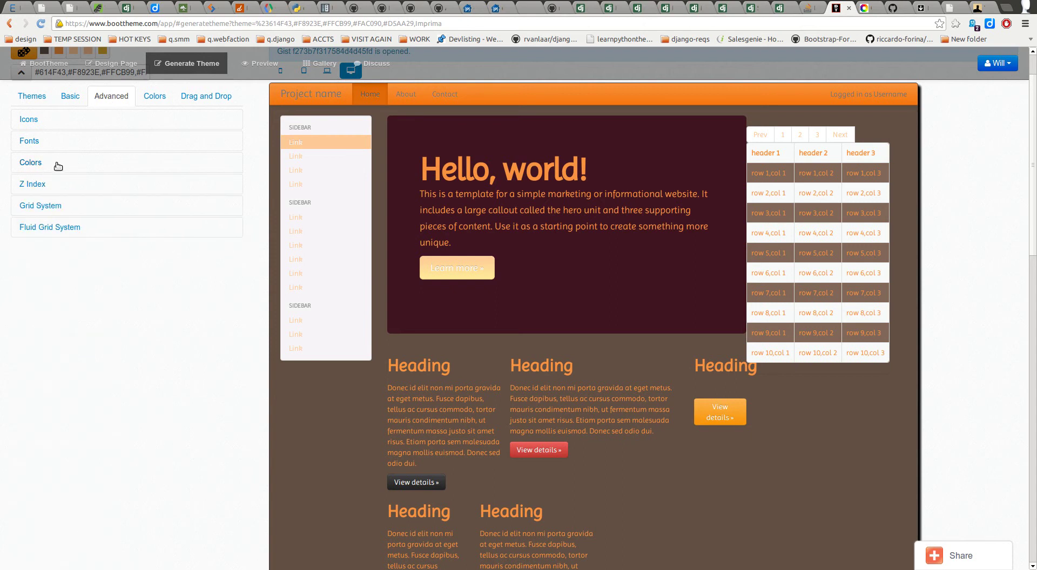
pyautogui.click(58, 163)
pyautogui.scroll(-4, 176, 267)
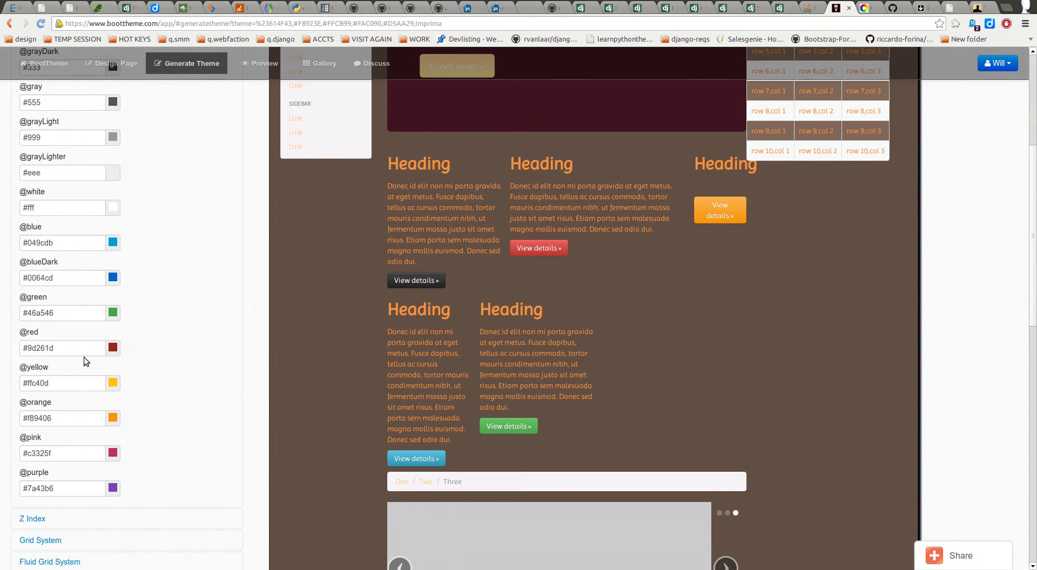
pyautogui.click(71, 243)
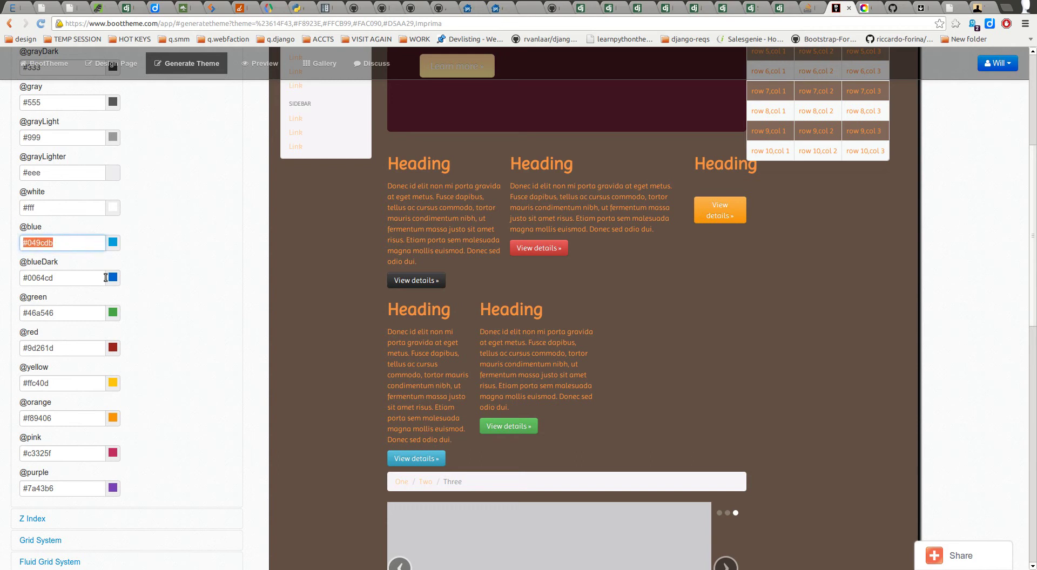
pyautogui.click(76, 280)
pyautogui.click(81, 313)
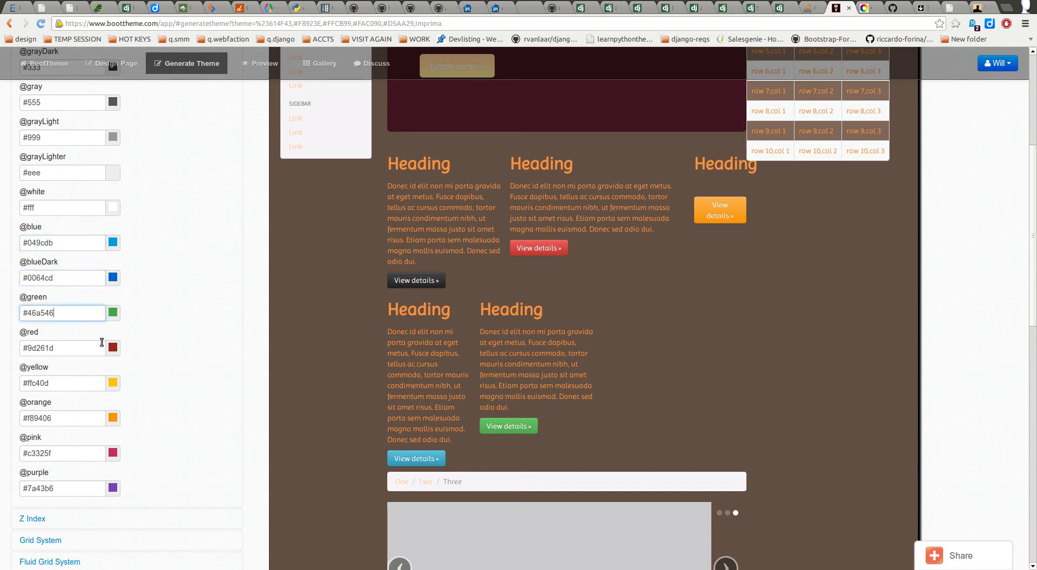
pyautogui.click(80, 350)
pyautogui.click(183, 367)
pyautogui.scroll(6, 202, 363)
pyautogui.scroll(3, 178, 360)
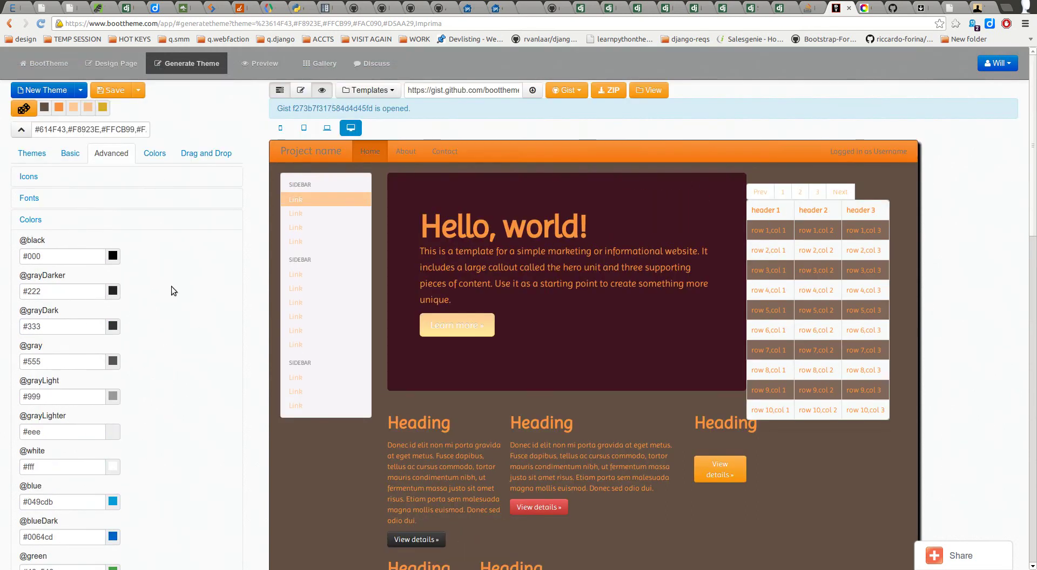
pyautogui.click(71, 155)
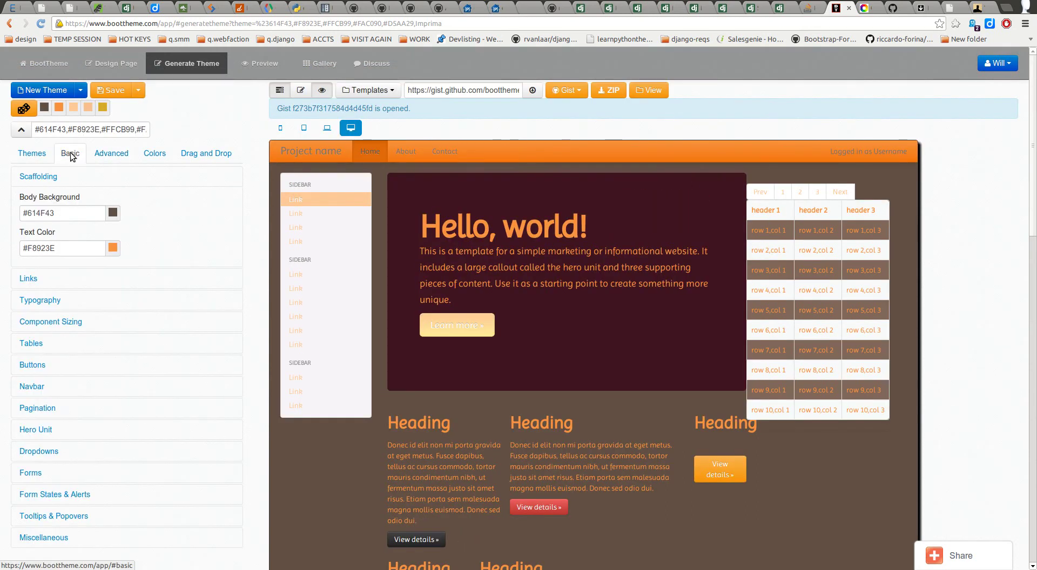
pyautogui.moveTo(59, 213); pyautogui.dragTo(22, 210)
pyautogui.write('@blue')
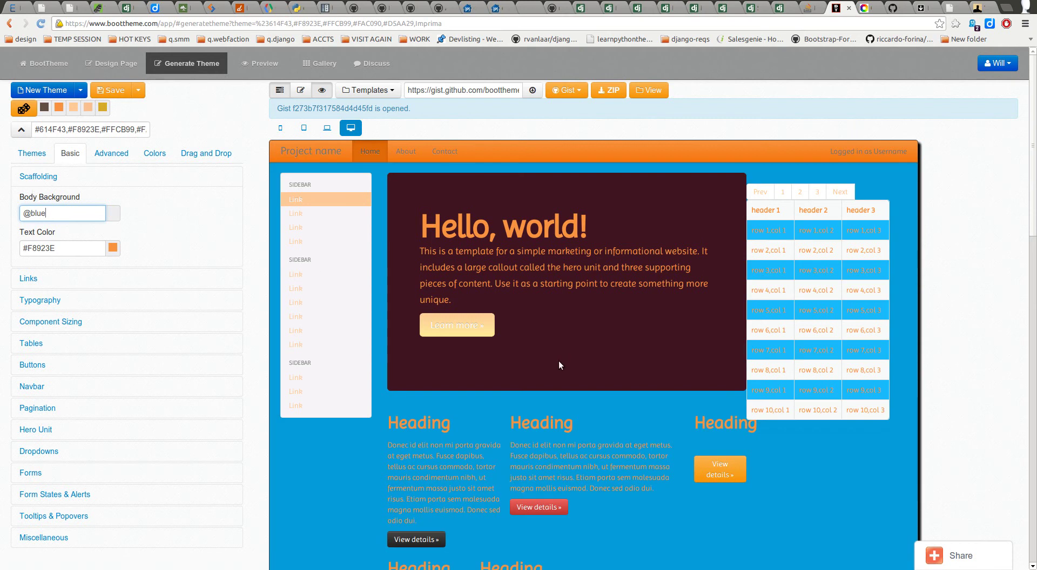
pyautogui.click(111, 153)
pyautogui.moveTo(74, 501); pyautogui.dragTo(28, 502)
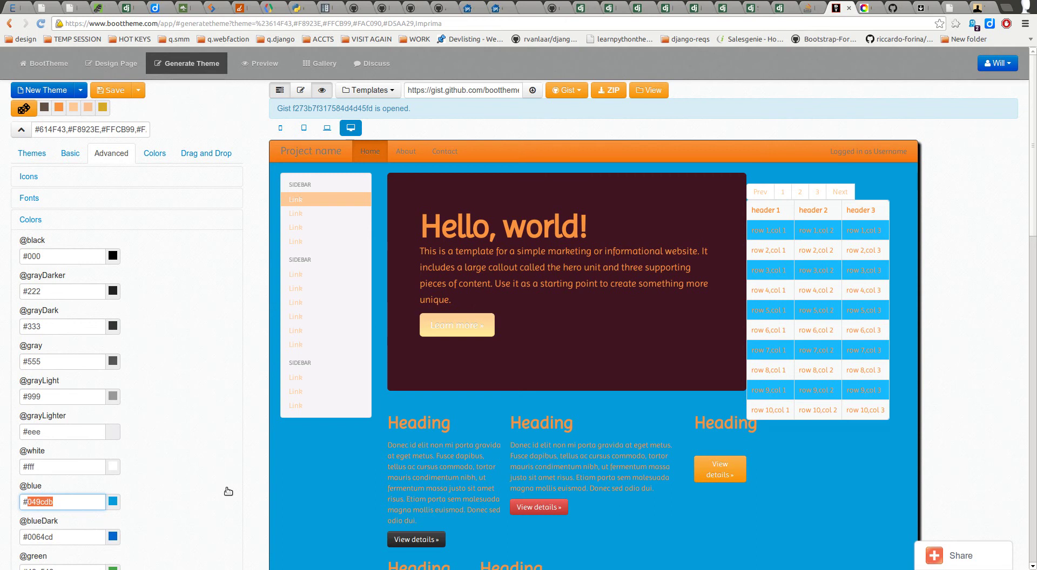
pyautogui.press('BackSpace')
pyautogui.press('BackSpace')
pyautogui.write('@red')
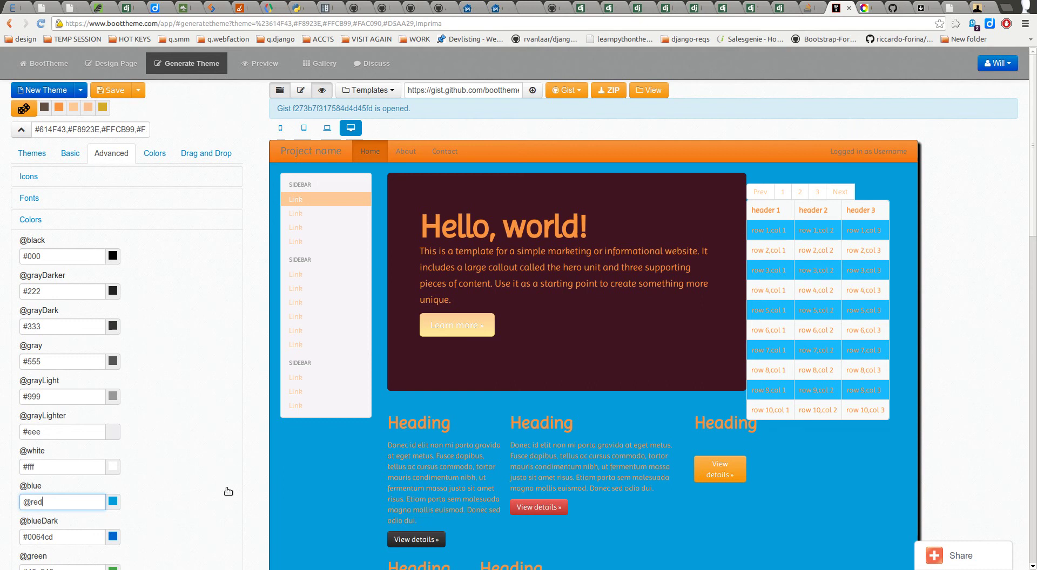
pyautogui.press('Tab')
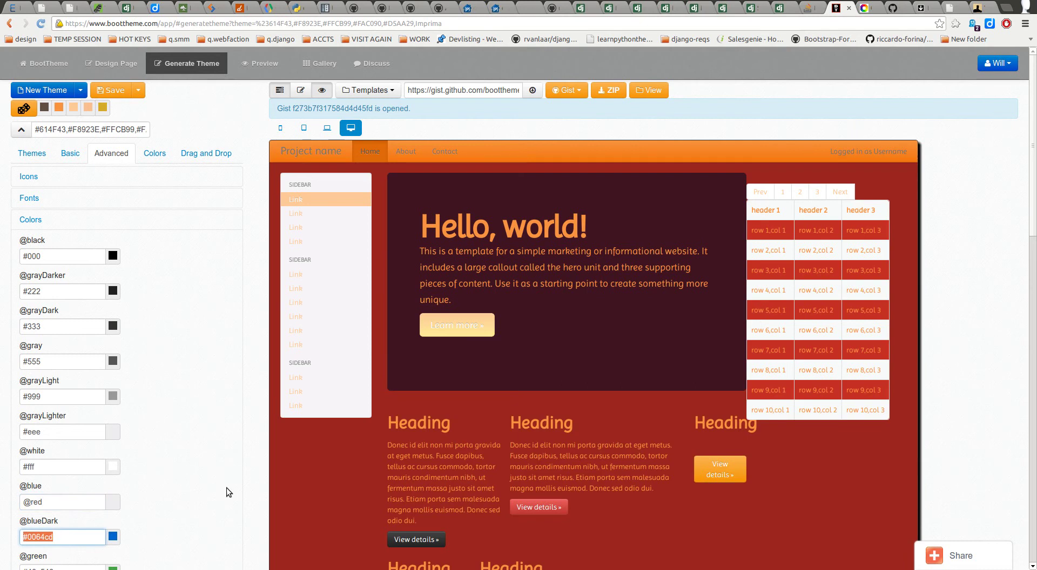
pyautogui.scroll(-2, 372, 510)
pyautogui.click(56, 444)
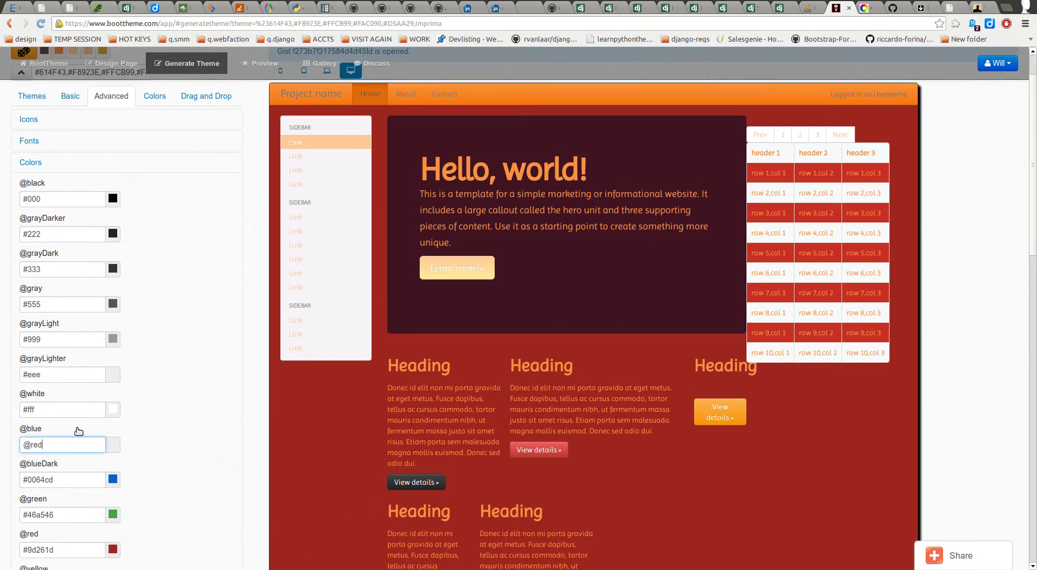
# Step: Review the dark red preview across the Basic and Advanced tabs, then expand the Links settings
pyautogui.scroll(2, 177, 397)
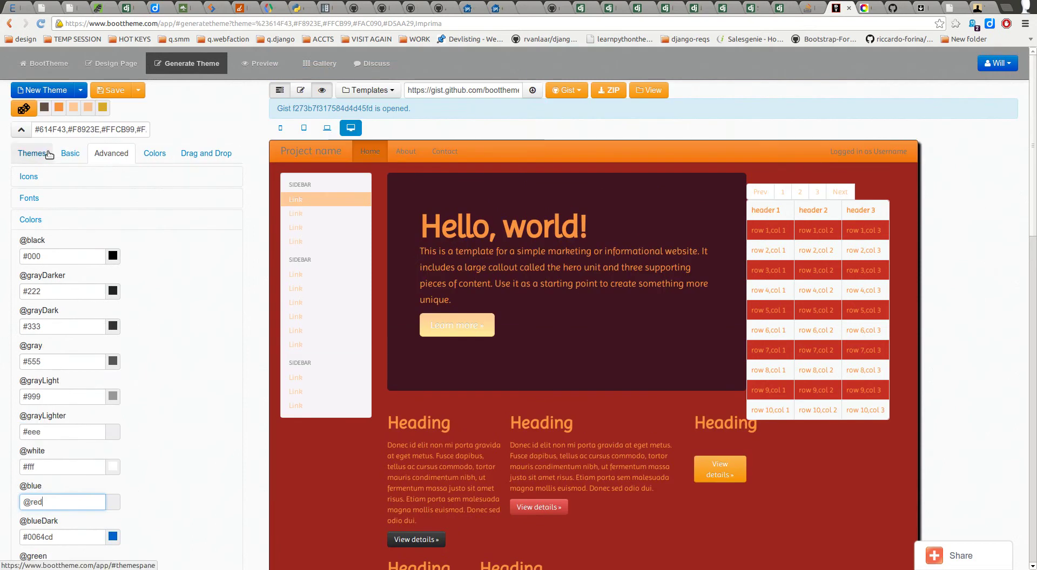
pyautogui.click(70, 154)
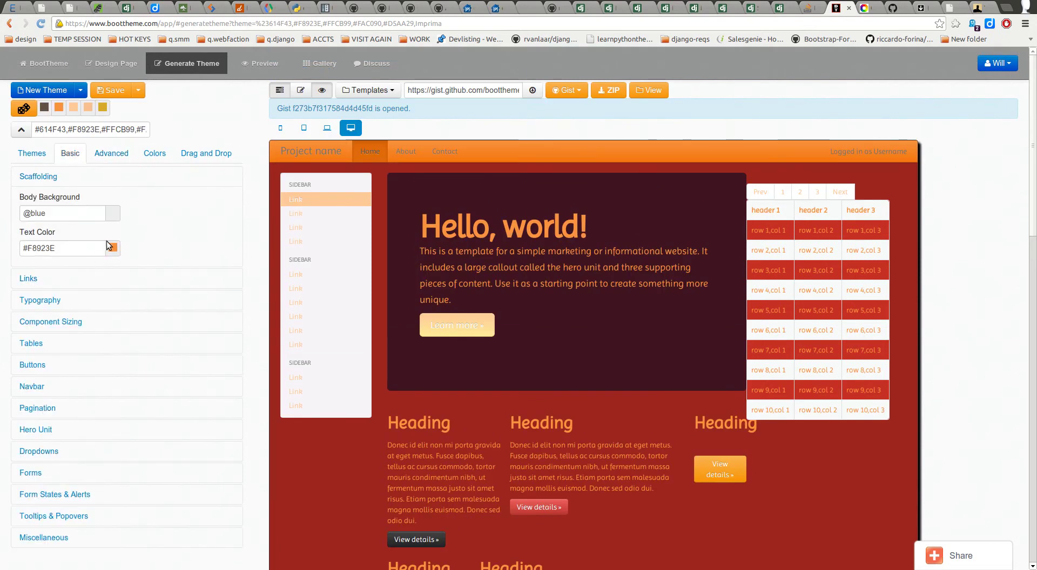
pyautogui.click(112, 153)
pyautogui.scroll(-3, 211, 313)
pyautogui.scroll(-4, 153, 250)
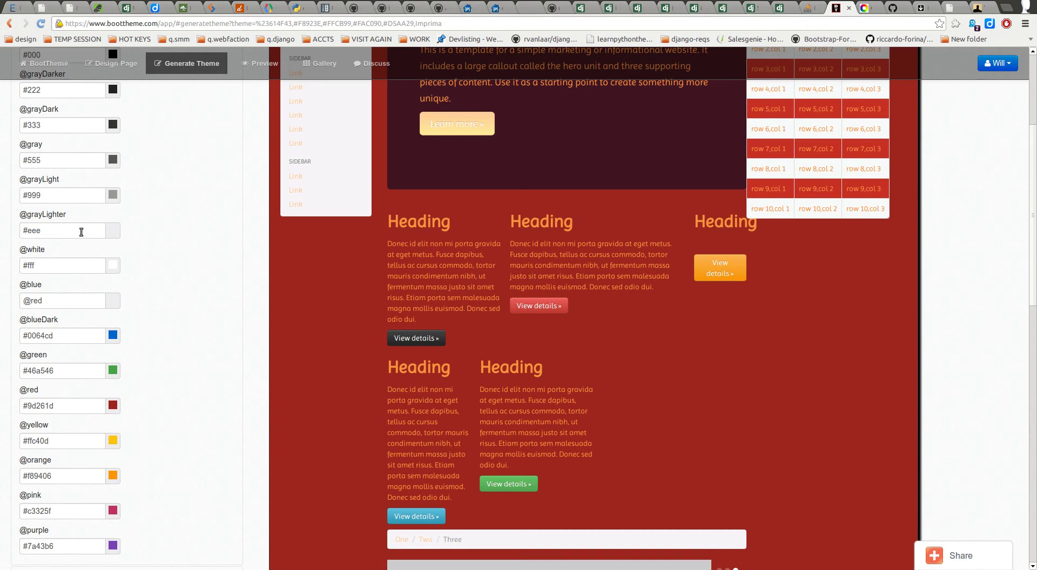
pyautogui.scroll(-2, 72, 516)
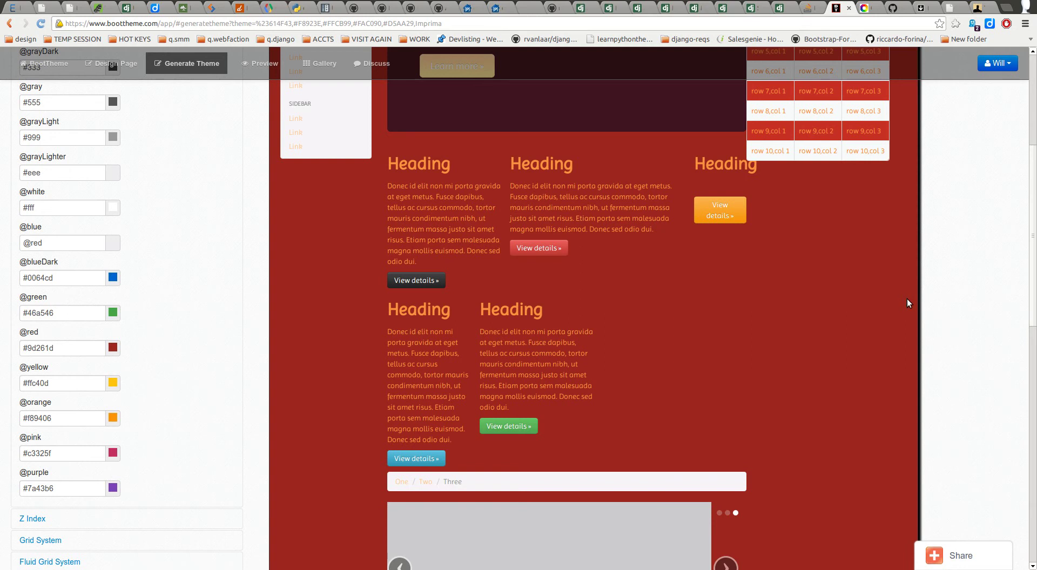
pyautogui.scroll(5, 306, 372)
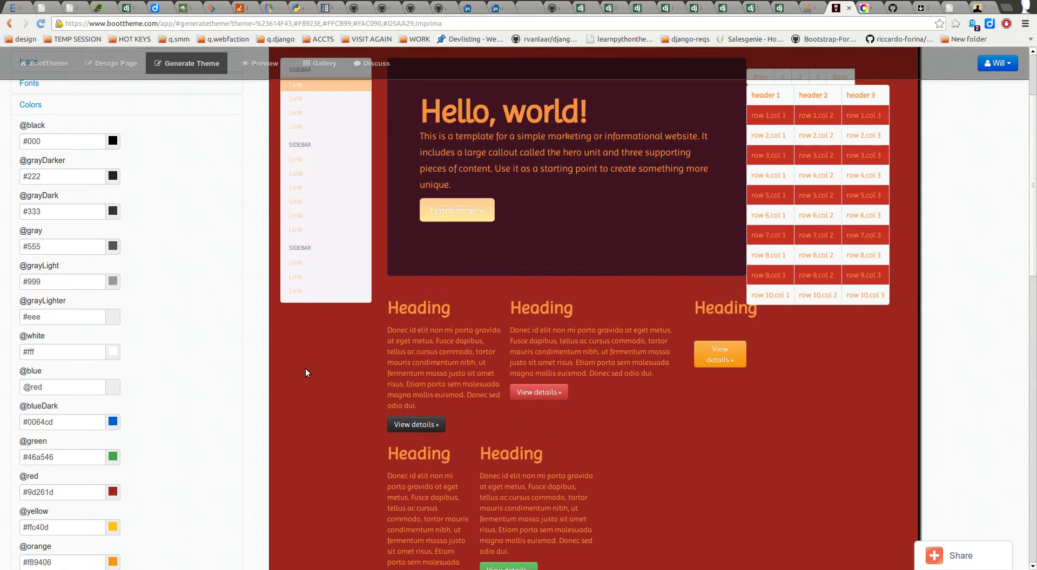
pyautogui.scroll(4, 306, 372)
pyautogui.scroll(-13, 303, 373)
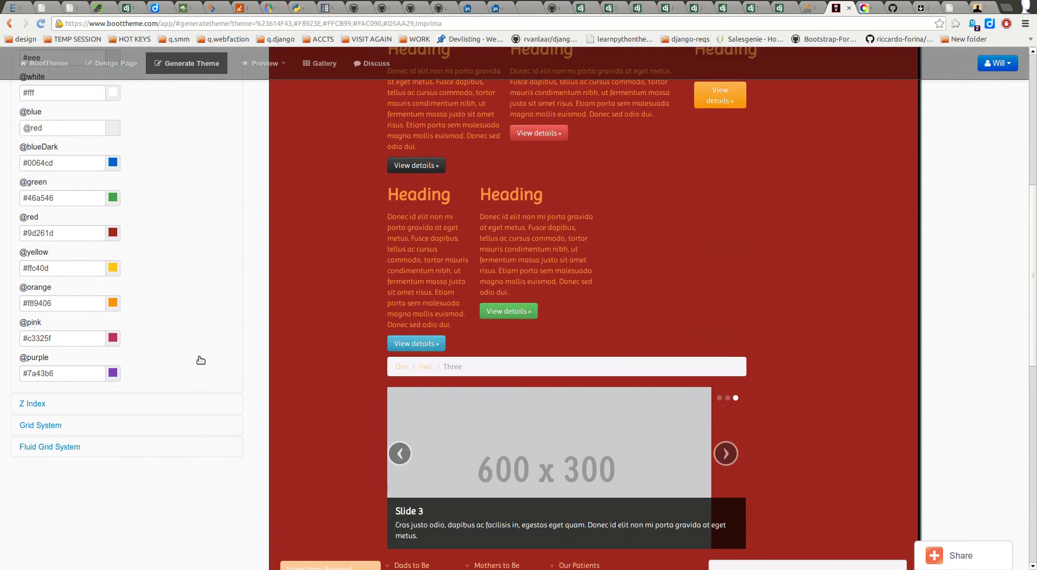
pyautogui.scroll(13, 196, 278)
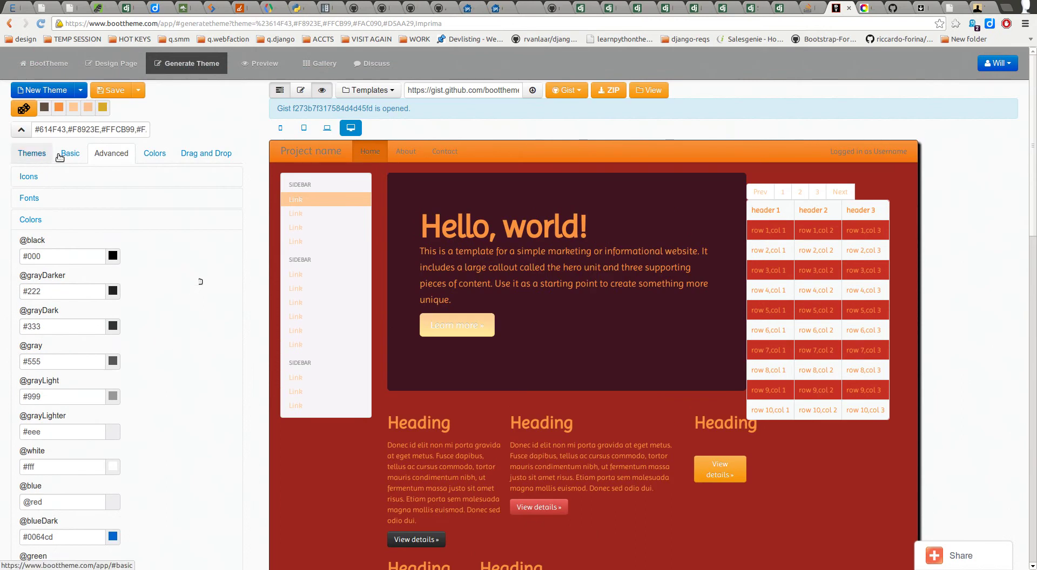
pyautogui.click(69, 154)
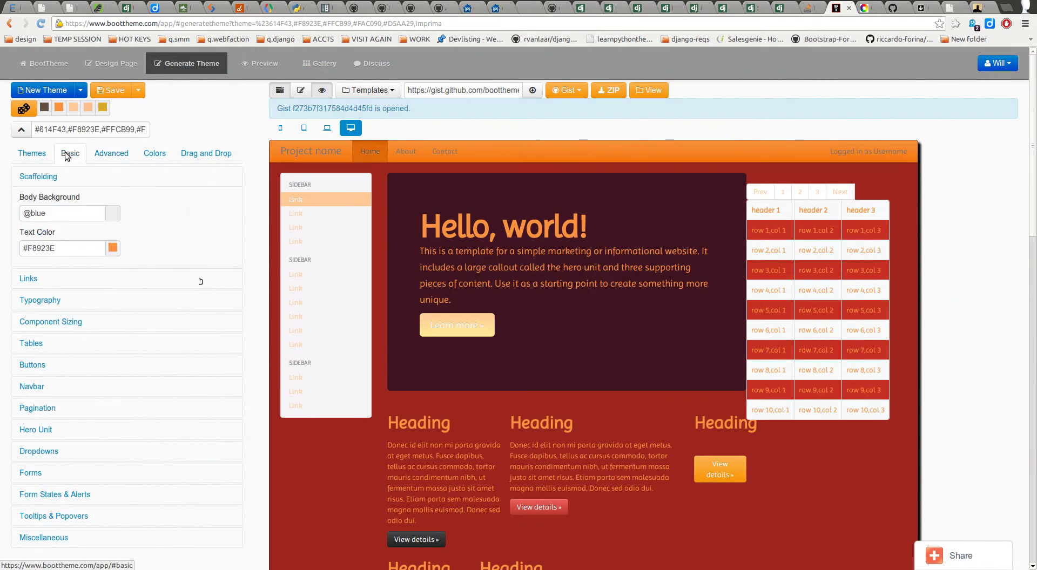
pyautogui.click(44, 281)
pyautogui.tripleClick(52, 235)
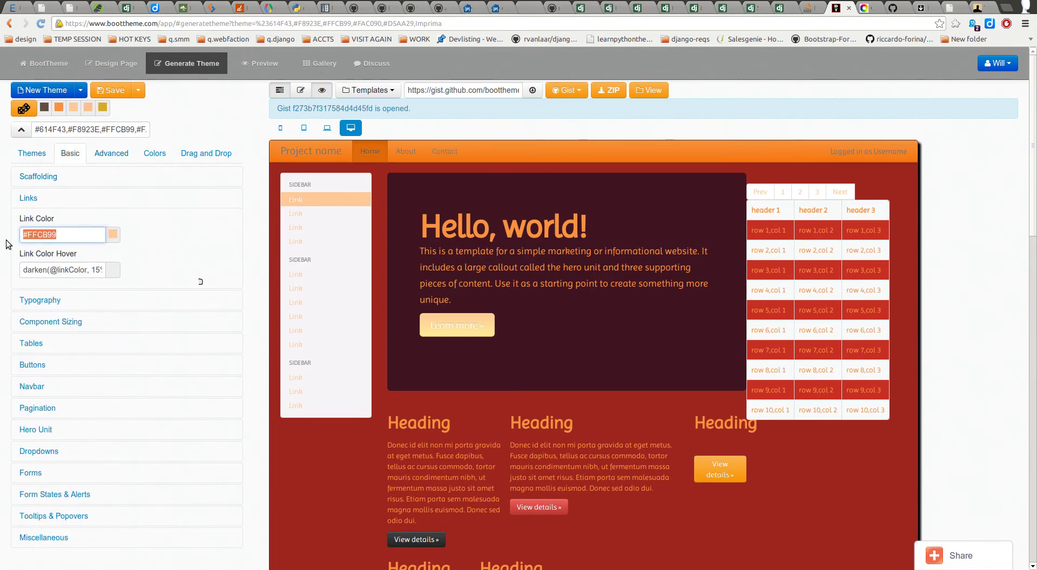
pyautogui.write('@blue')
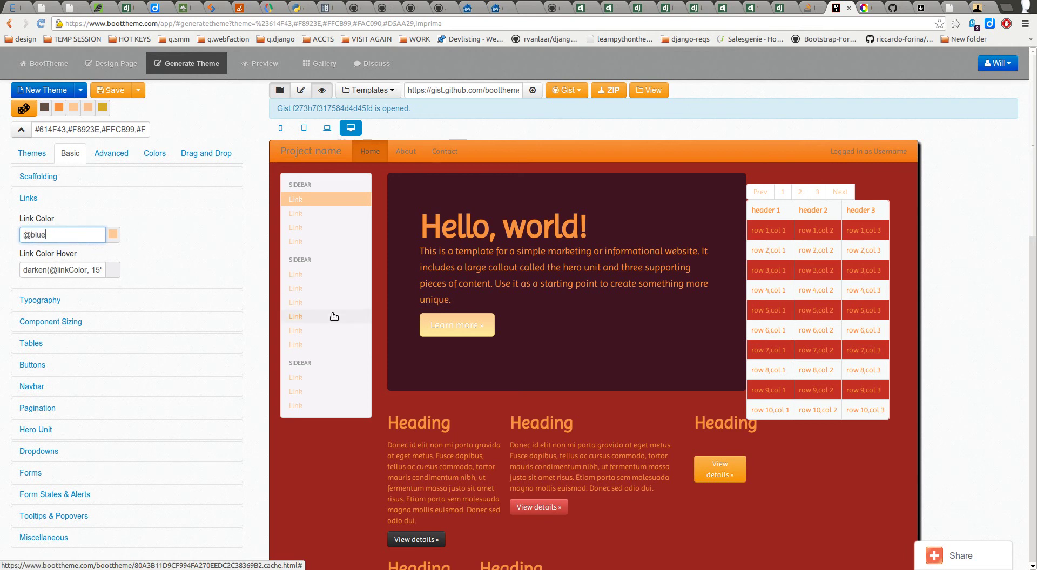
pyautogui.press('Tab')
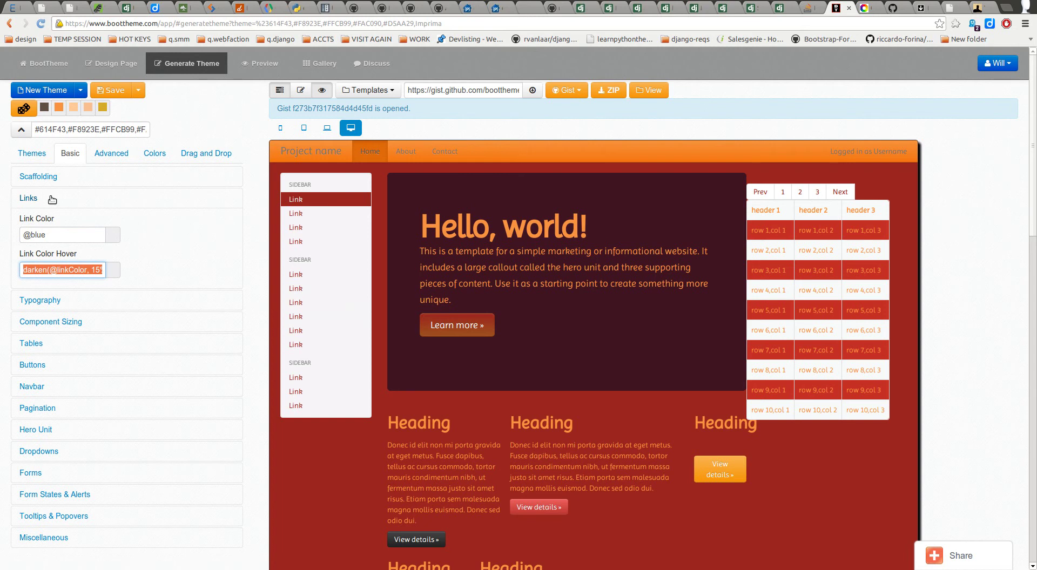
pyautogui.click(41, 177)
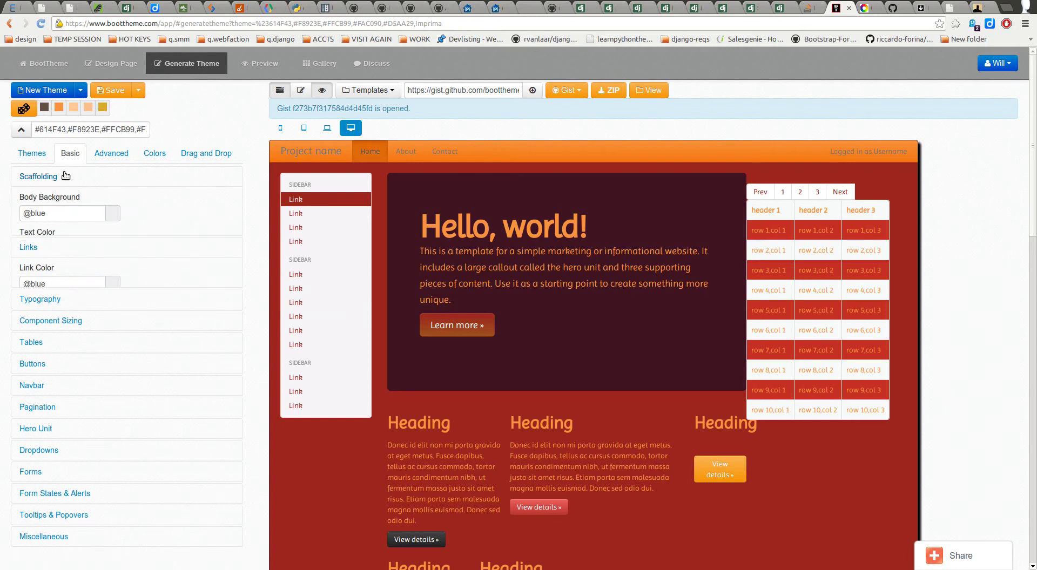
pyautogui.moveTo(60, 212); pyautogui.dragTo(20, 211)
pyautogui.write('@grey')
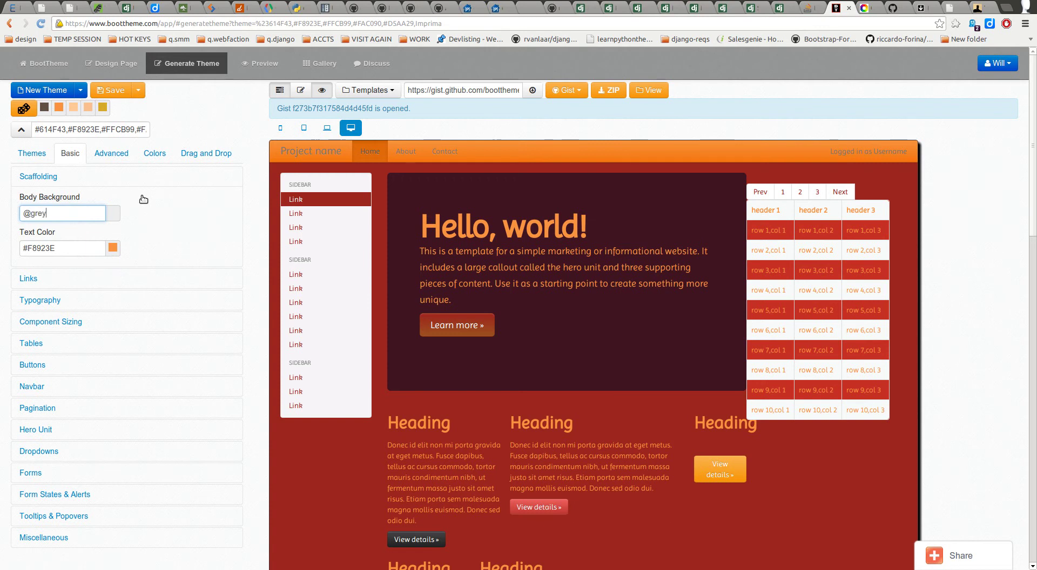
pyautogui.write('lighter')
pyautogui.click(52, 214)
pyautogui.press('BackSpace')
pyautogui.write('L')
pyautogui.press('End')
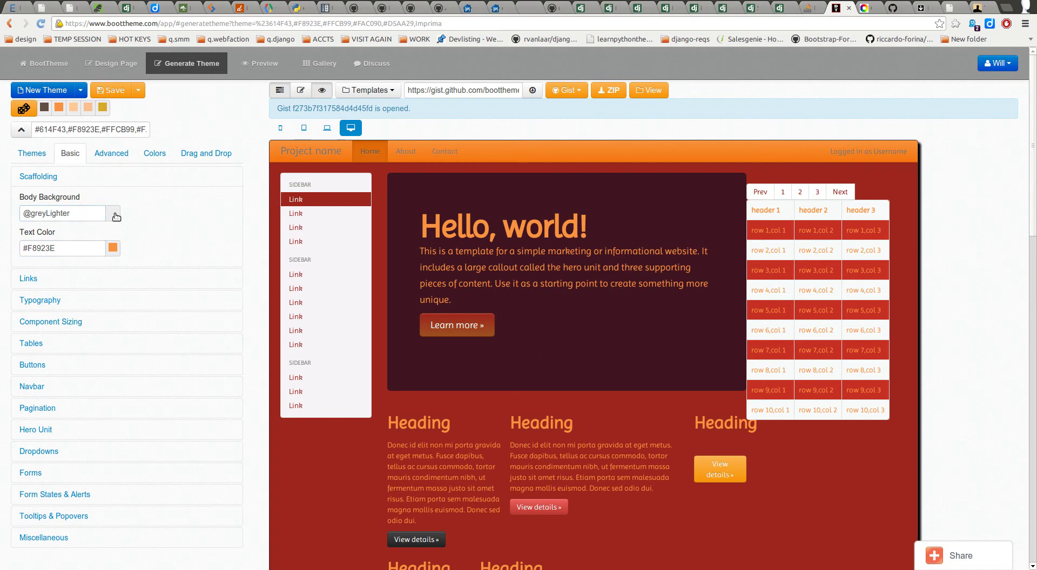
pyautogui.click(111, 153)
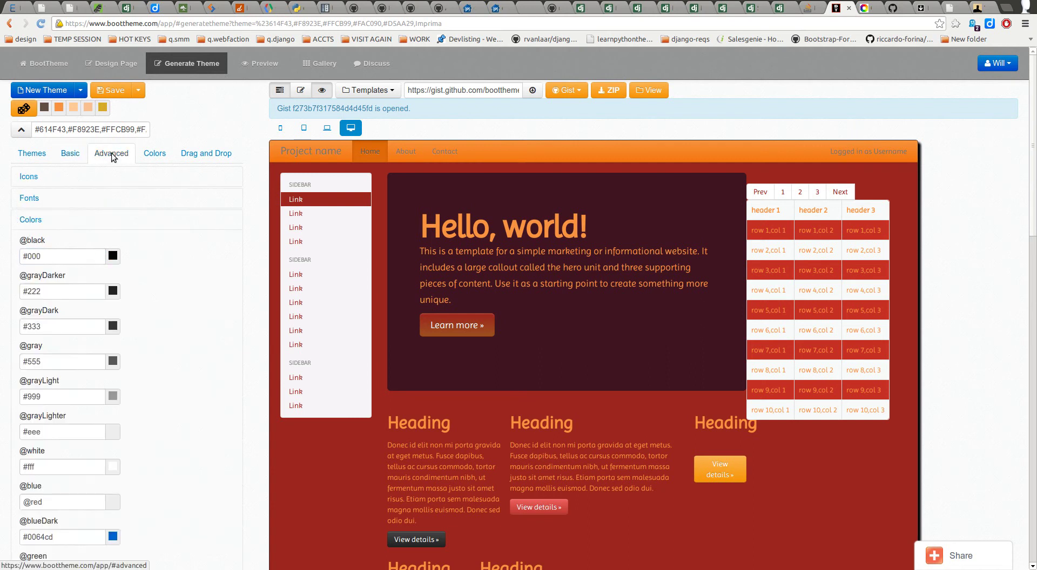
pyautogui.click(70, 154)
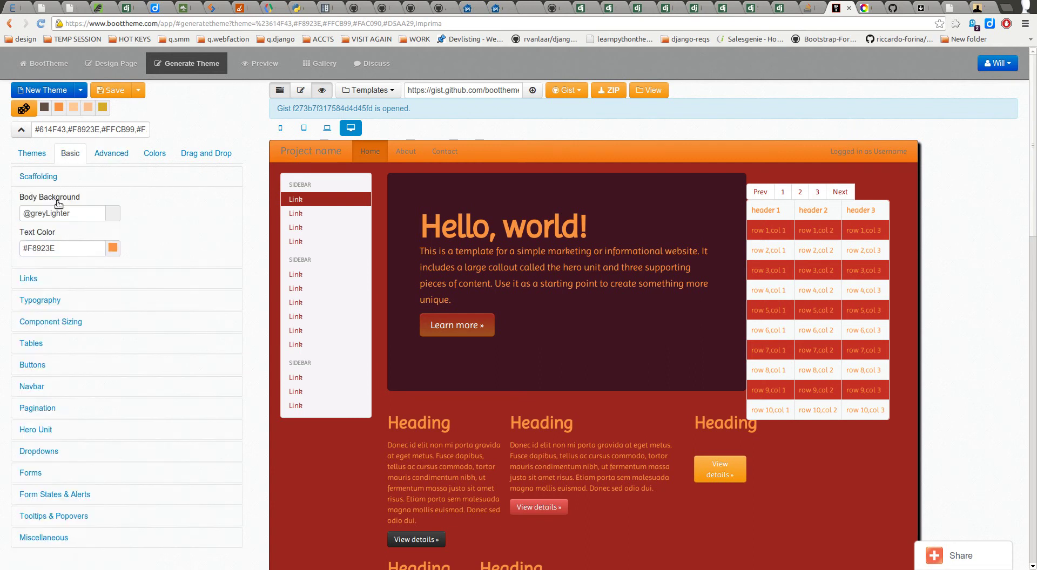
pyautogui.click(45, 213)
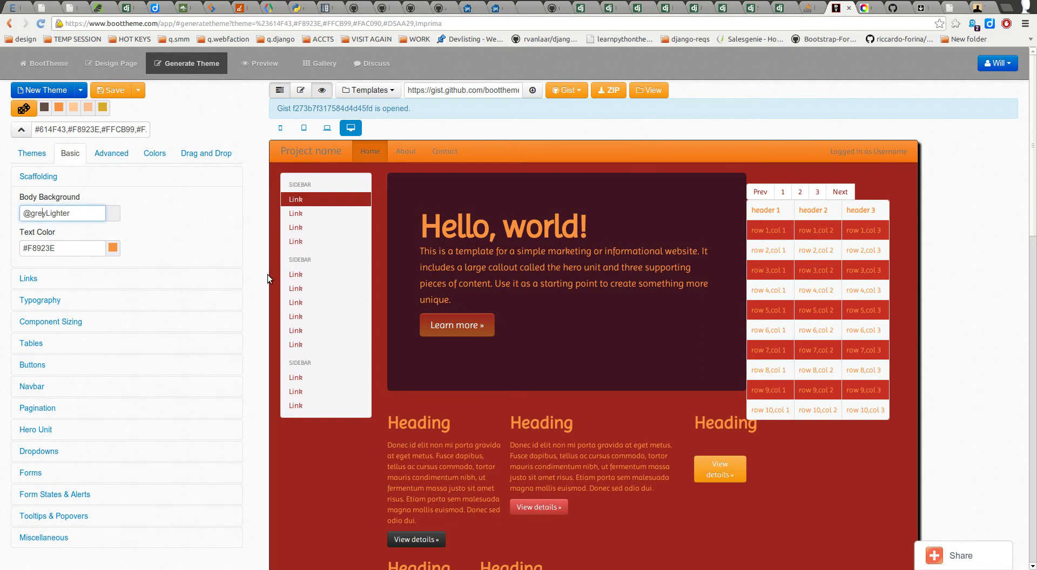
pyautogui.press('Tab')
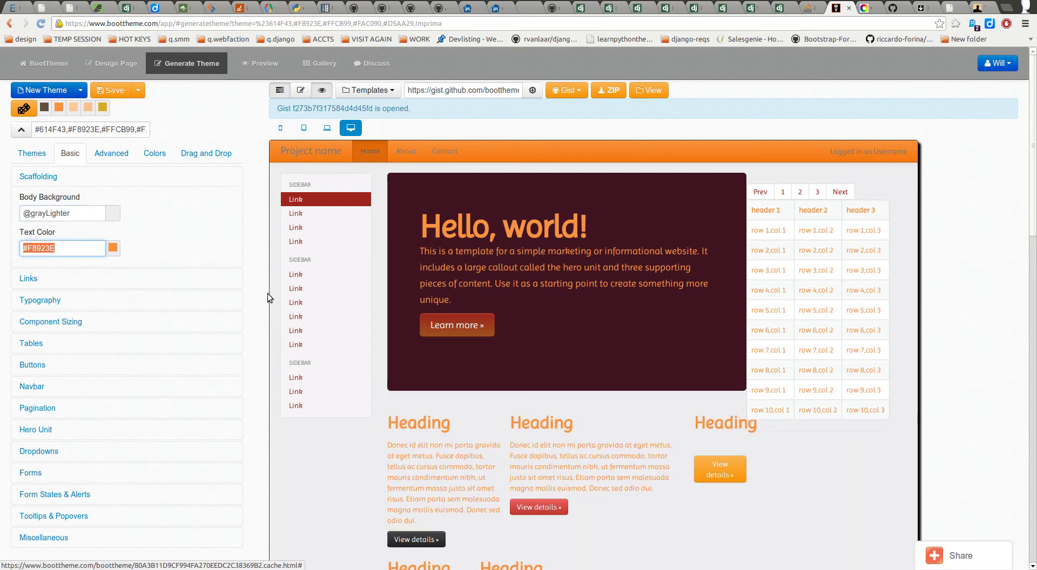
pyautogui.scroll(-3, 597, 464)
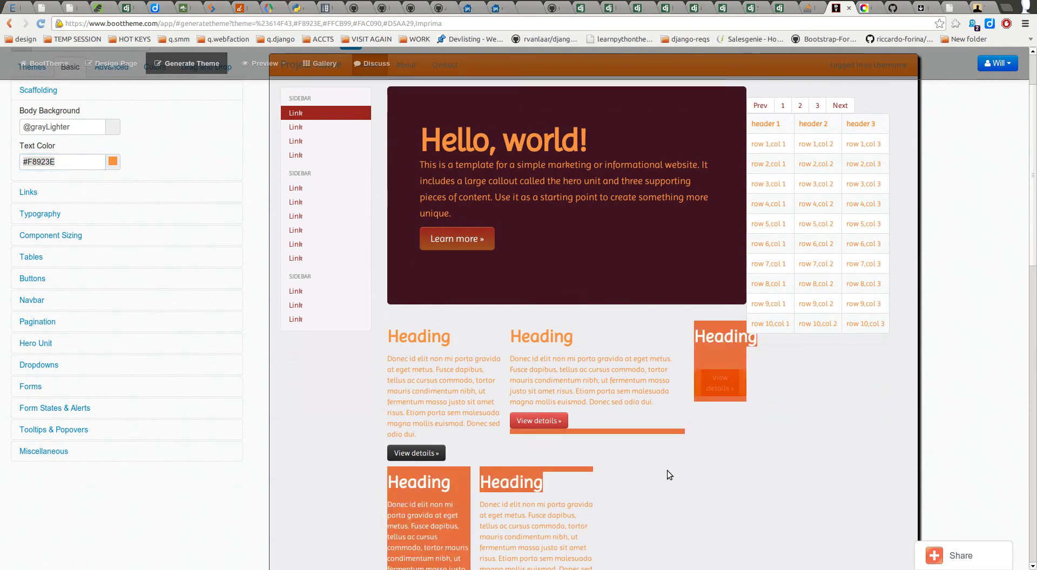
pyautogui.scroll(3, 38, 340)
pyautogui.click(41, 279)
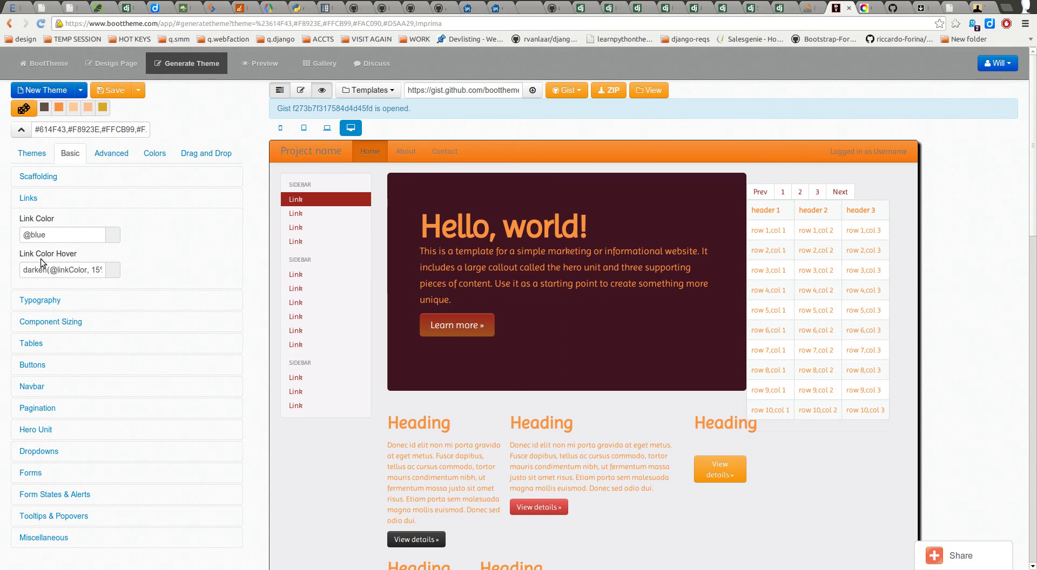
pyautogui.moveTo(23, 270); pyautogui.dragTo(121, 275)
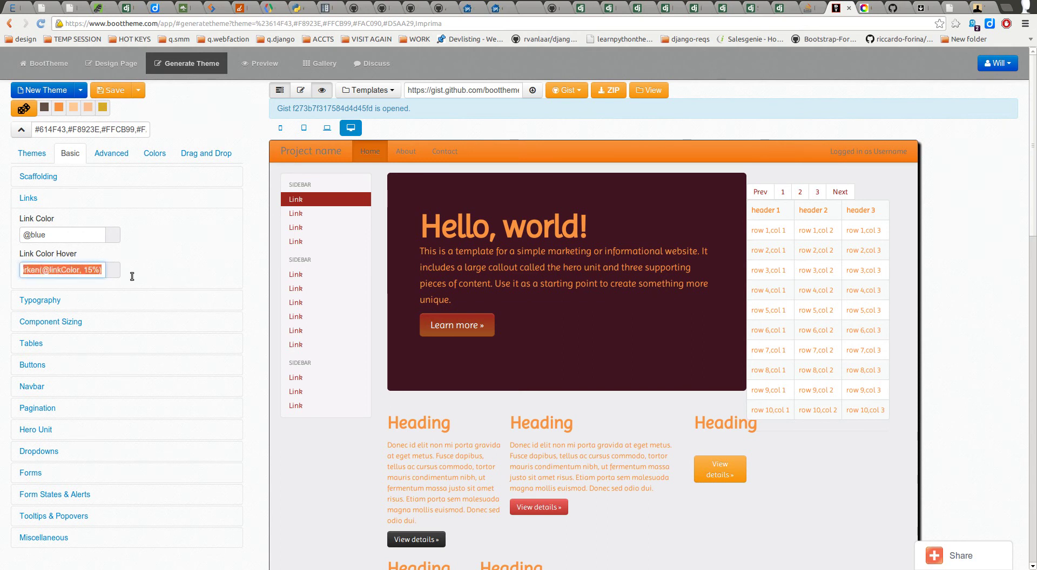
pyautogui.press('Right')
pyautogui.moveTo(40, 273); pyautogui.dragTo(119, 302)
pyautogui.click(119, 301)
pyautogui.click(59, 203)
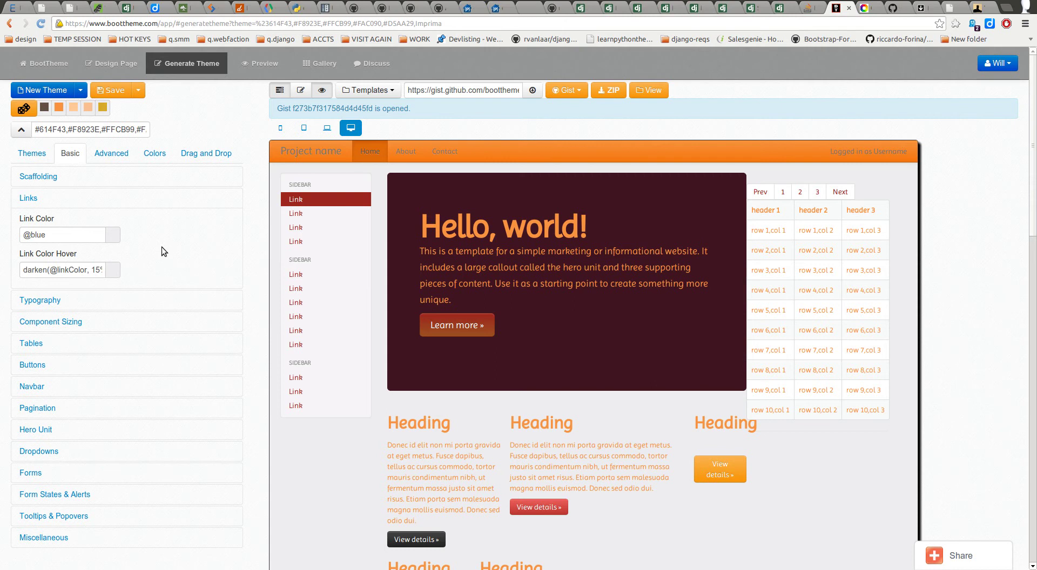
pyautogui.click(34, 269)
pyautogui.moveTo(34, 269); pyautogui.dragTo(113, 271)
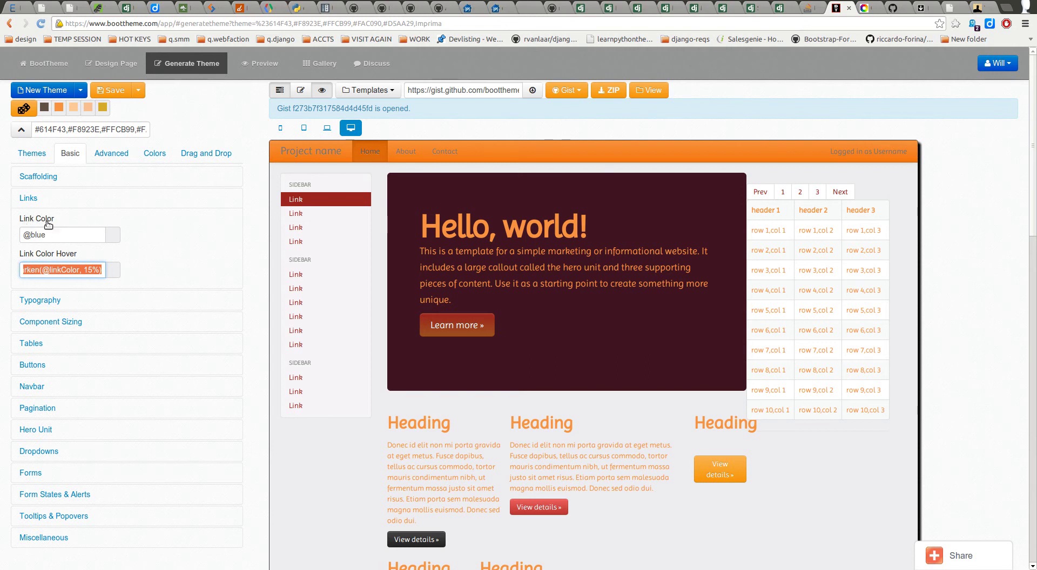
pyautogui.click(55, 272)
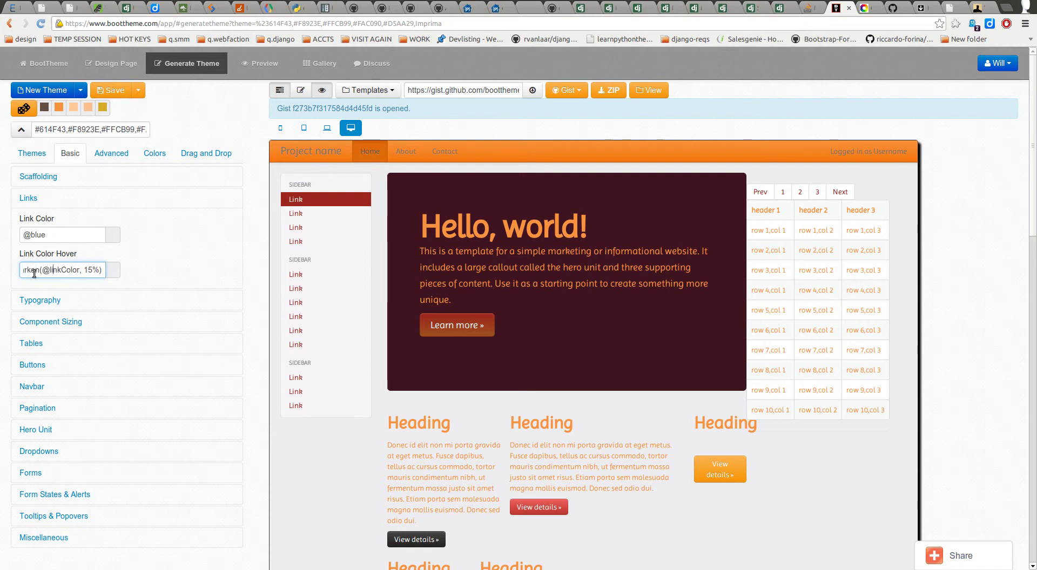
pyautogui.moveTo(51, 272); pyautogui.dragTo(86, 273)
pyautogui.write('blue')
pyautogui.click(133, 265)
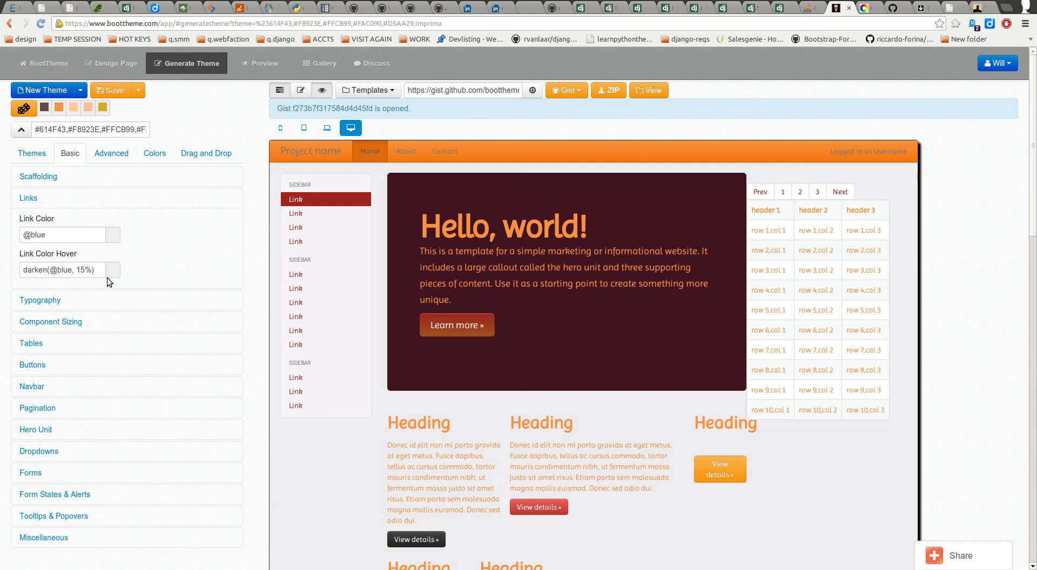
pyautogui.click(79, 272)
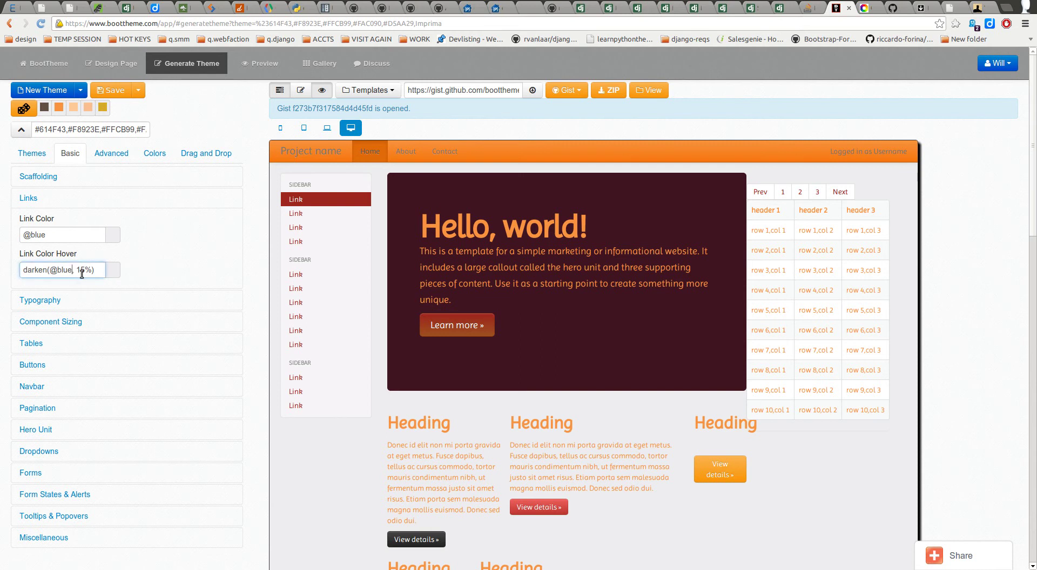
pyautogui.click(54, 236)
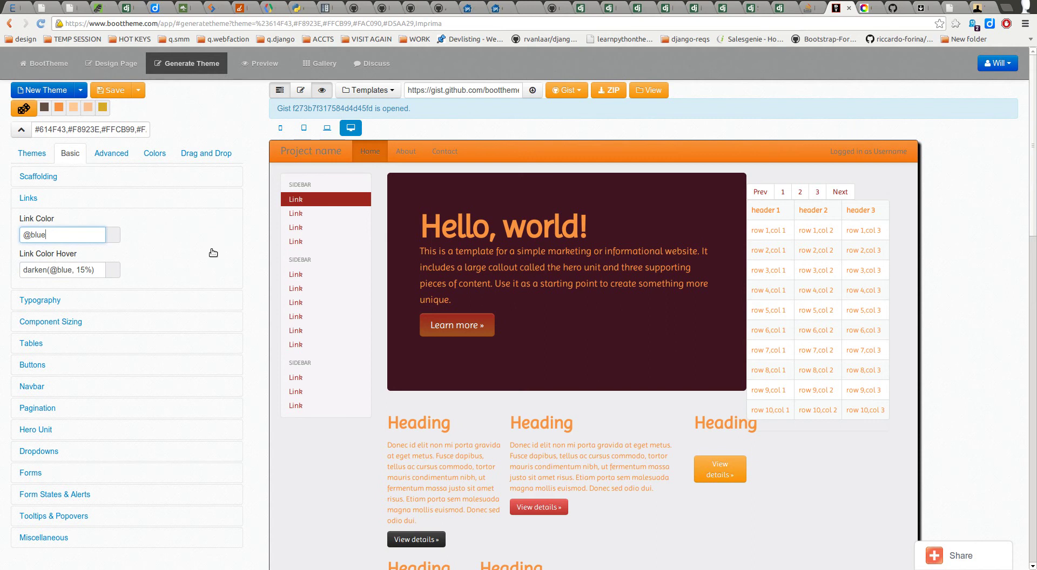
pyautogui.click(111, 153)
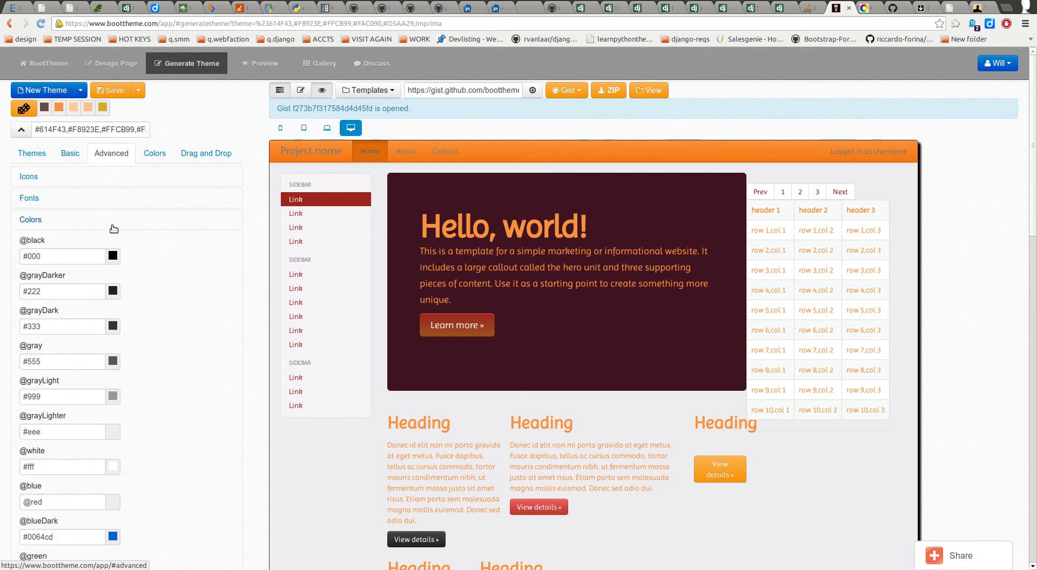
pyautogui.scroll(-3, 78, 378)
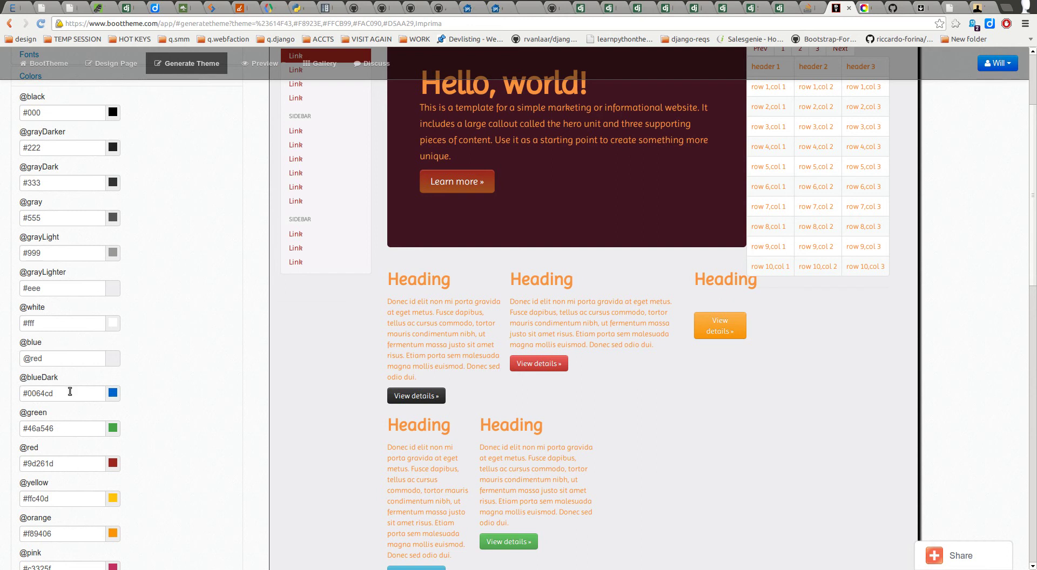
pyautogui.click(68, 358)
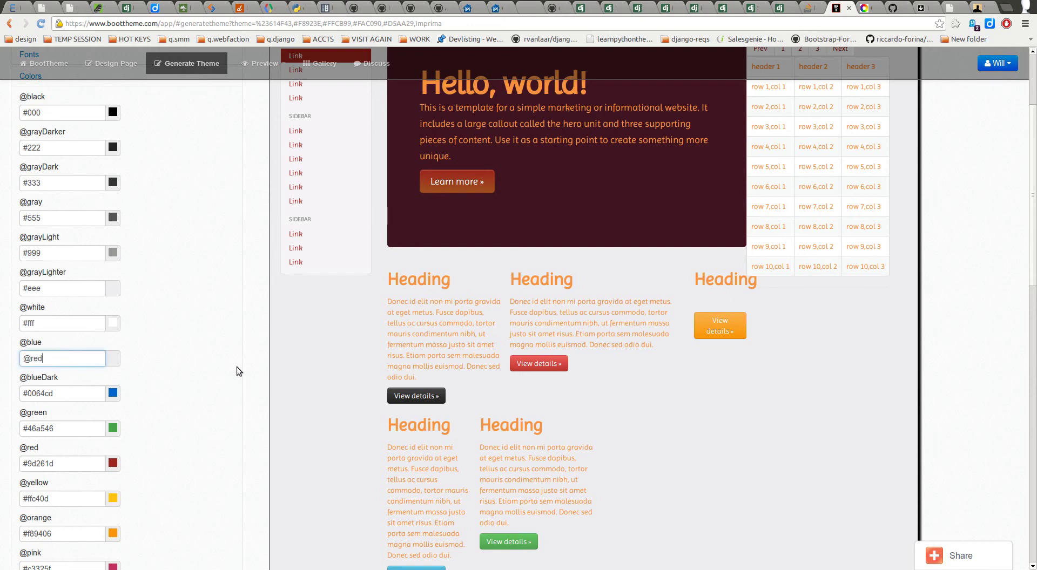
pyautogui.press('BackSpace')
pyautogui.press('BackSpace')
pyautogui.press('BackSpace')
pyautogui.press('BackSpace')
pyautogui.write('#')
pyautogui.write('0000ff')
pyautogui.press('Tab')
pyautogui.click(186, 322)
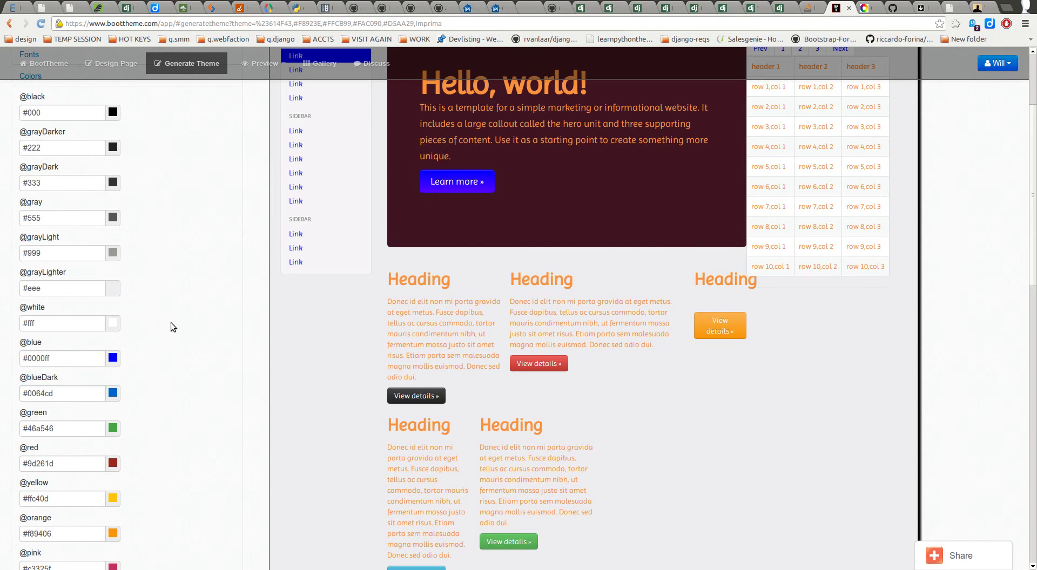
pyautogui.scroll(3, 170, 330)
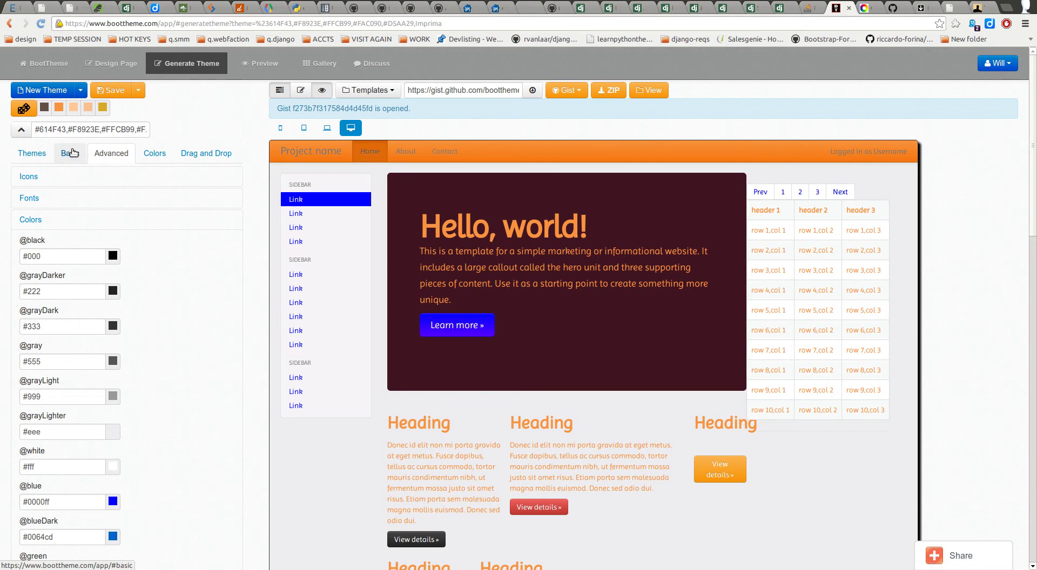
pyautogui.scroll(-3, 190, 253)
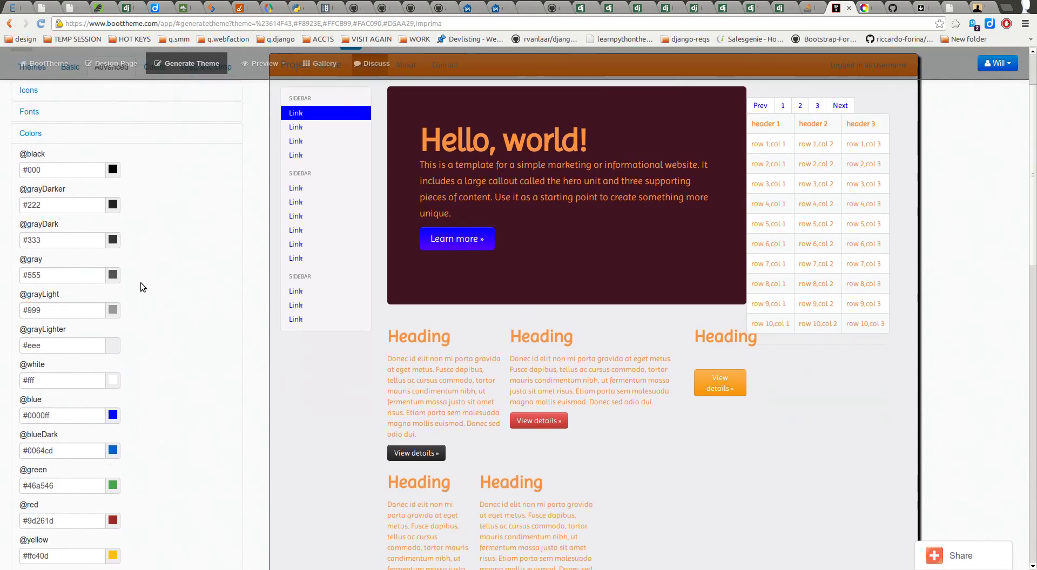
pyautogui.scroll(-4, 125, 324)
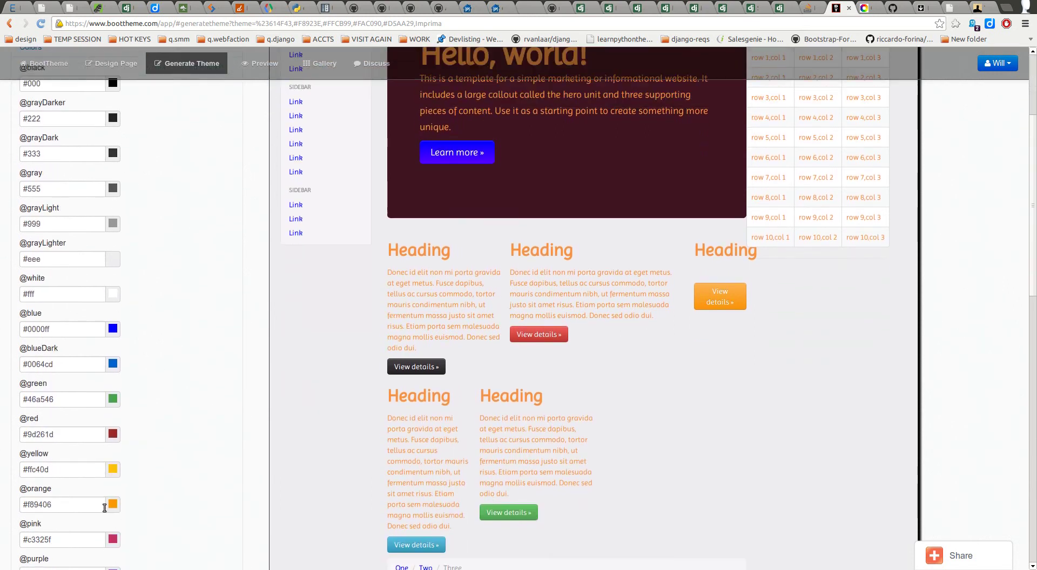
pyautogui.scroll(5, 82, 472)
pyautogui.scroll(-9, 76, 337)
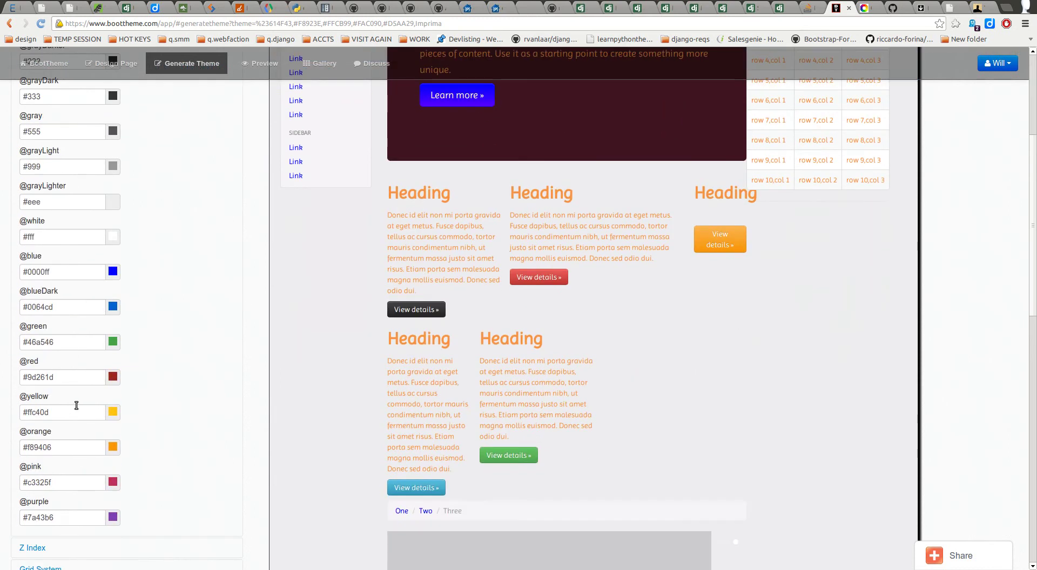
pyautogui.scroll(11, 74, 410)
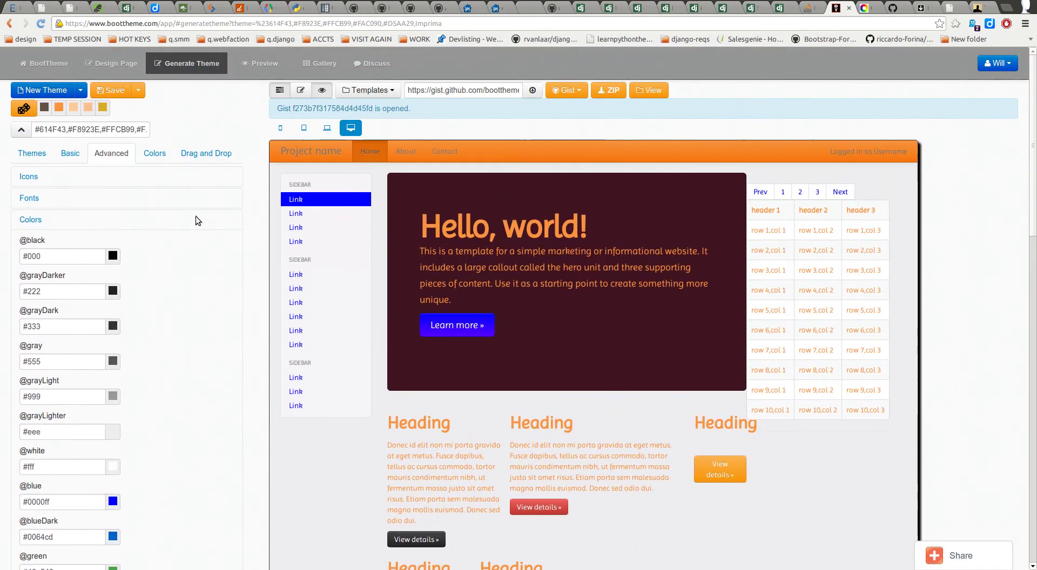
pyautogui.click(72, 158)
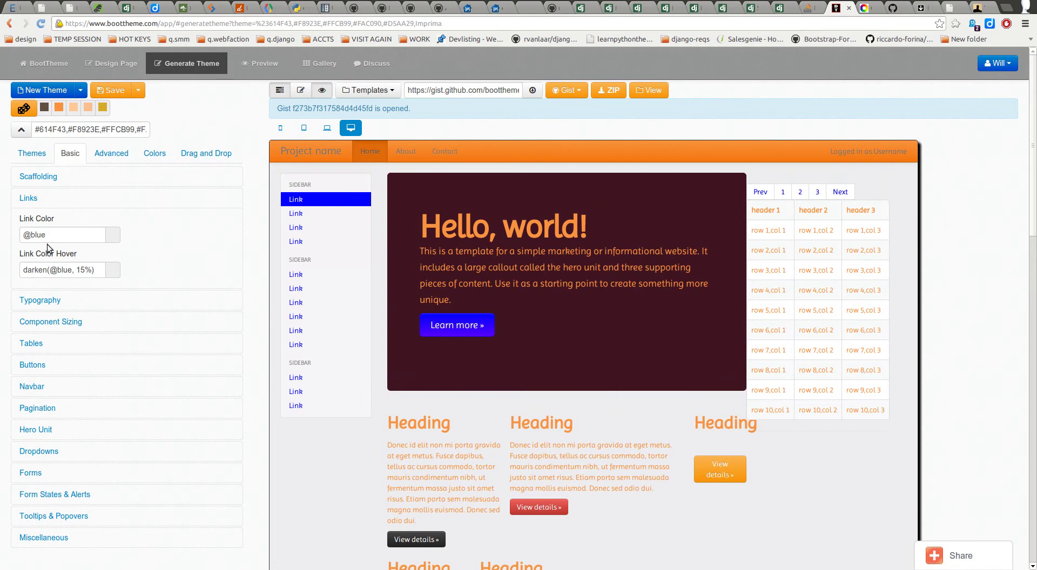
pyautogui.click(97, 155)
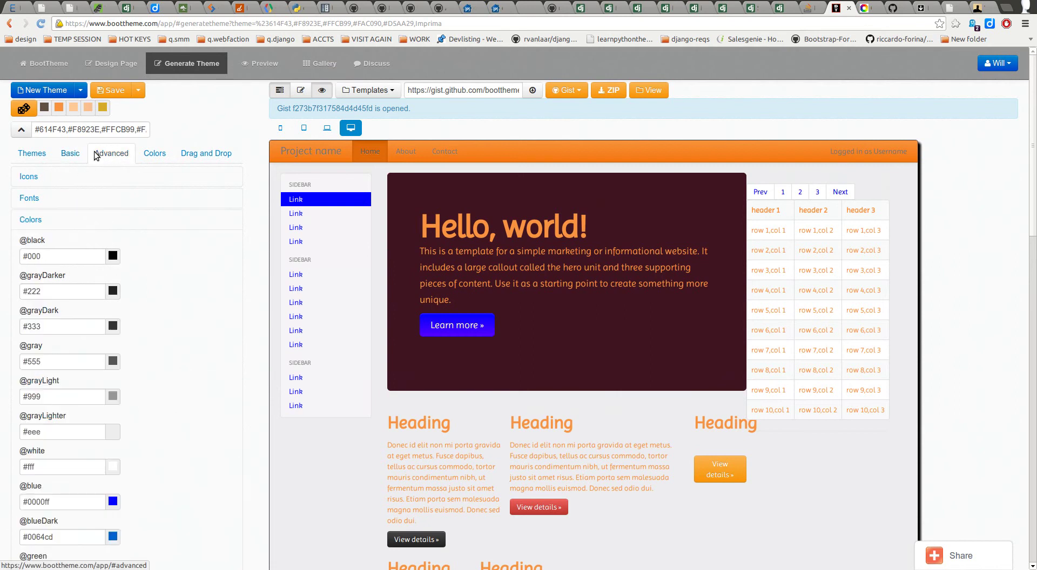
pyautogui.click(63, 222)
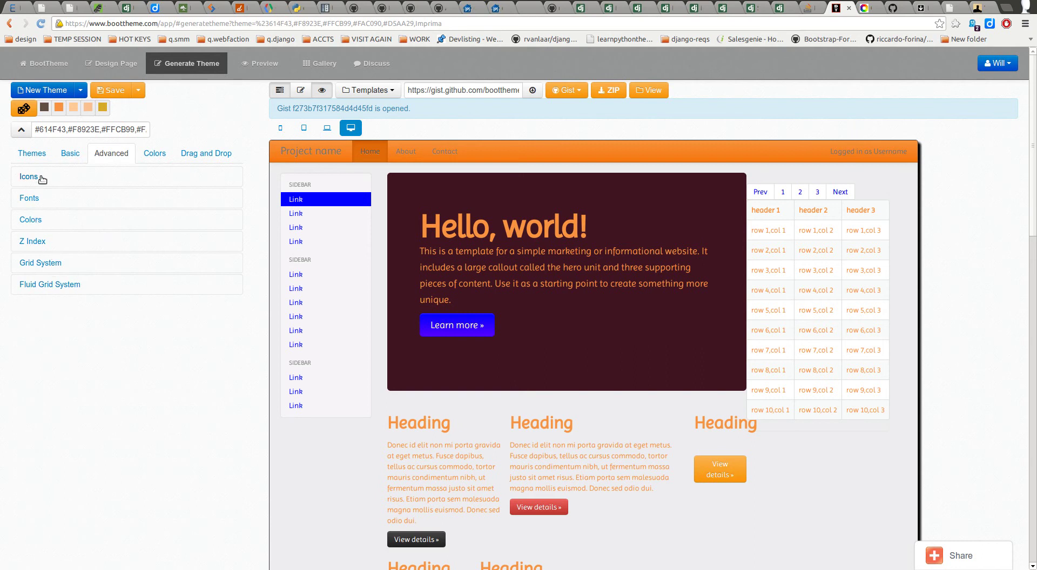
pyautogui.click(71, 156)
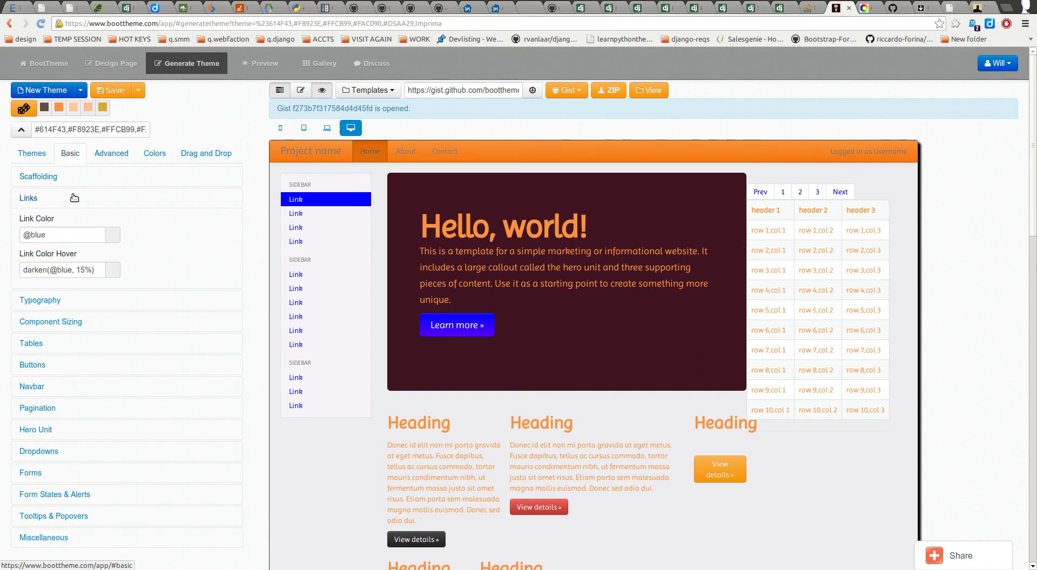
pyautogui.click(69, 207)
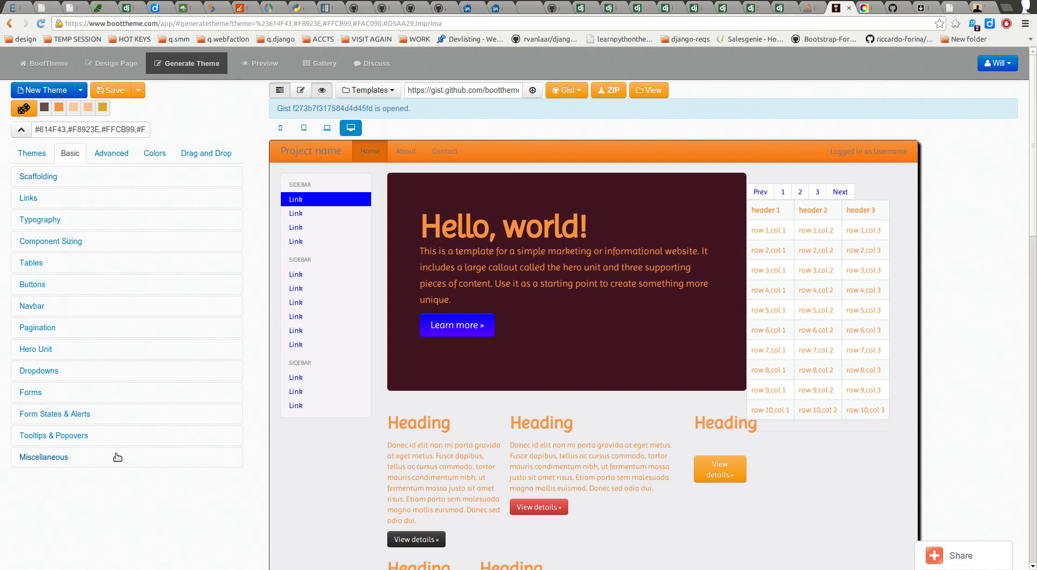
pyautogui.click(36, 177)
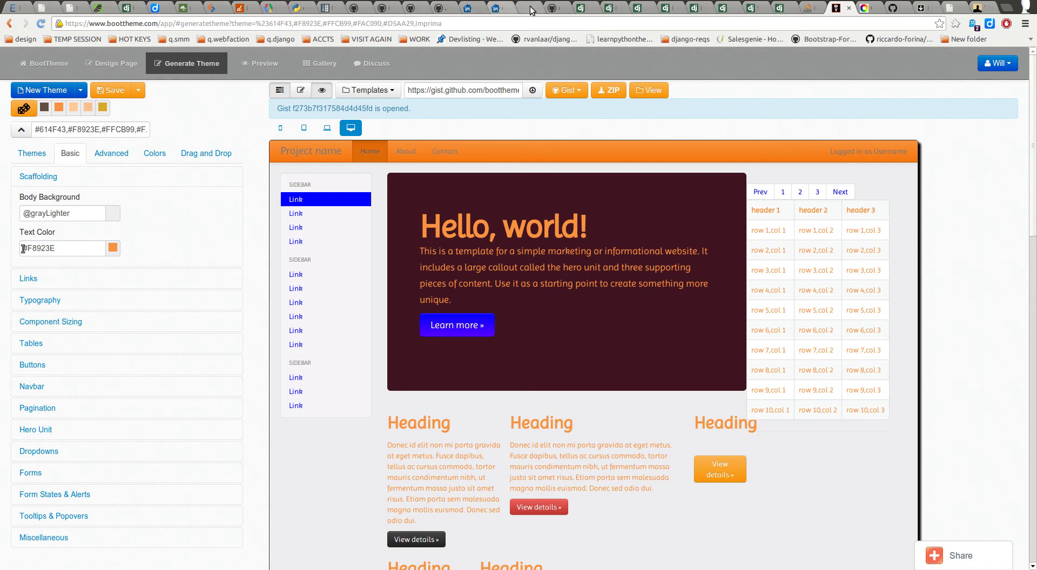
pyautogui.click(1005, 8)
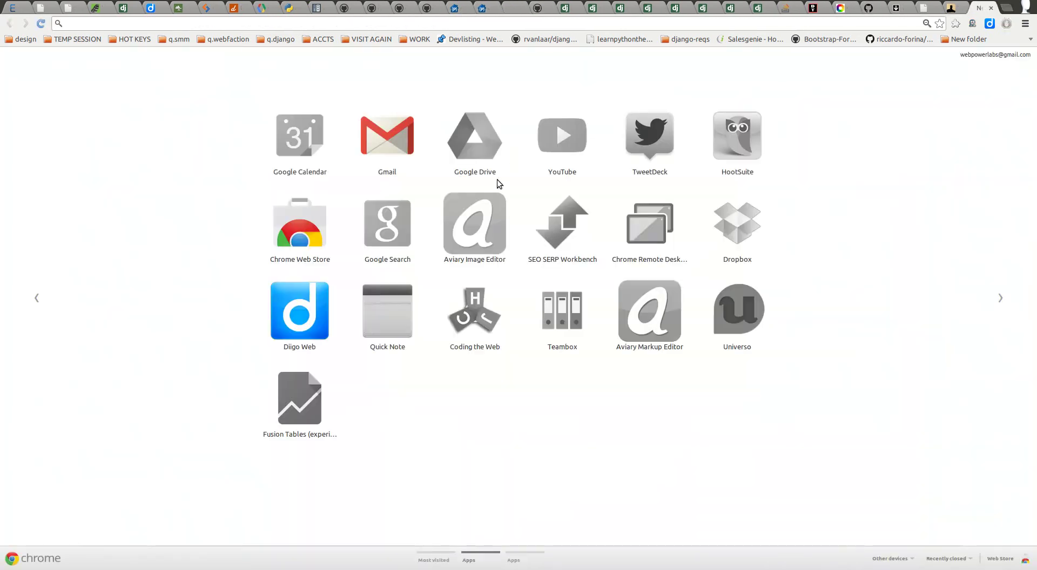
# Step: Search 'bootstrap', load the Bootstrap site and open the Scaffolding docs' Layouts section
pyautogui.write('boootst')
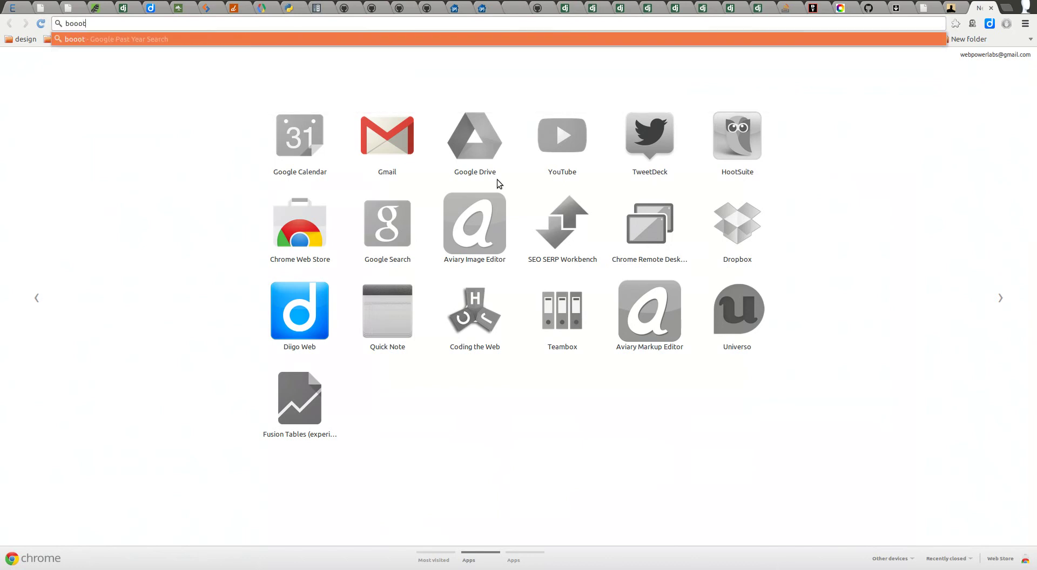
pyautogui.press('BackSpace')
pyautogui.press('BackSpace')
pyautogui.press('BackSpace')
pyautogui.press('BackSpace')
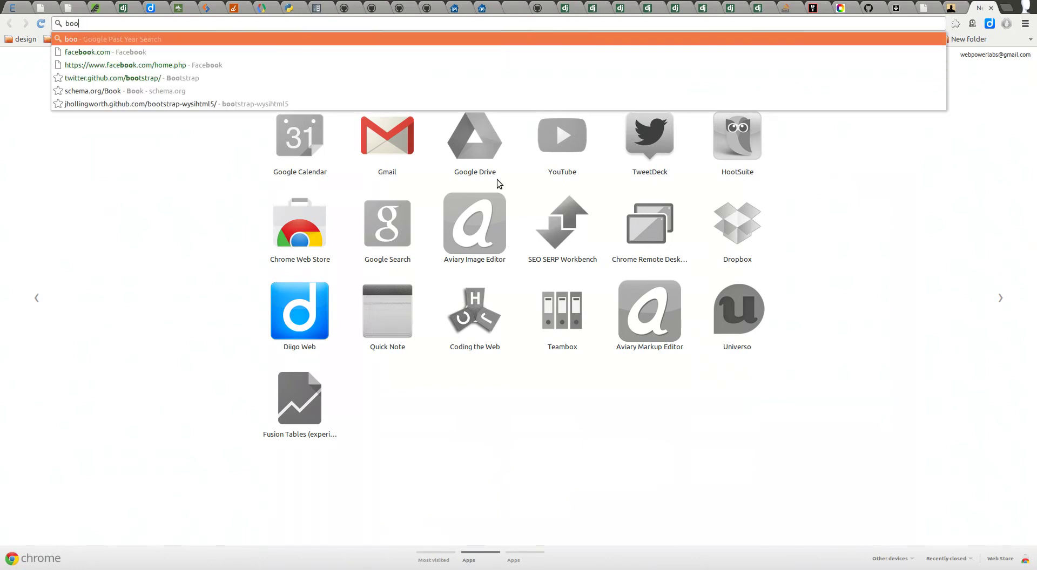
pyautogui.write('tstrap')
pyautogui.press('Down')
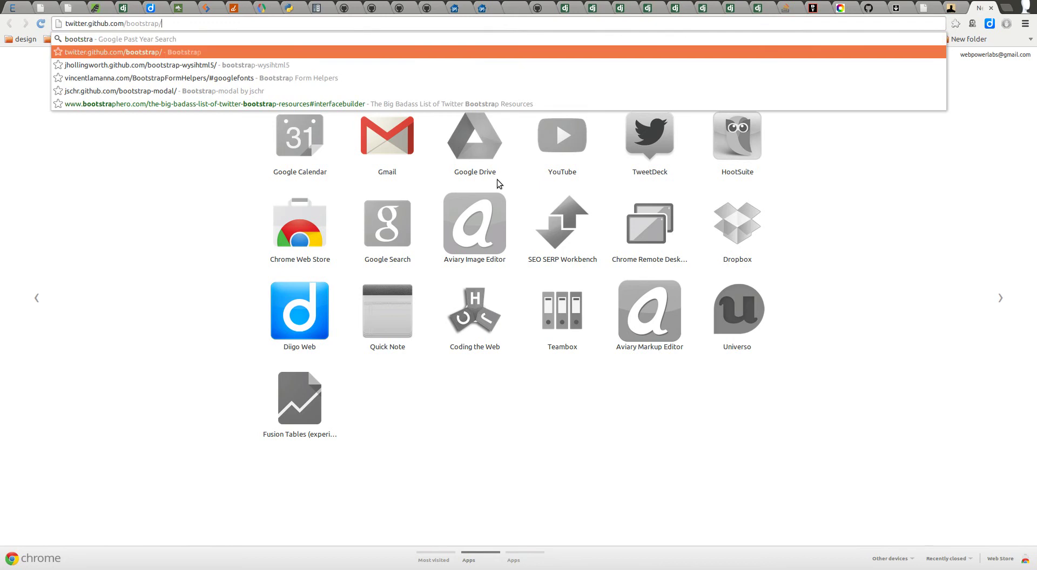
pyautogui.press('Return')
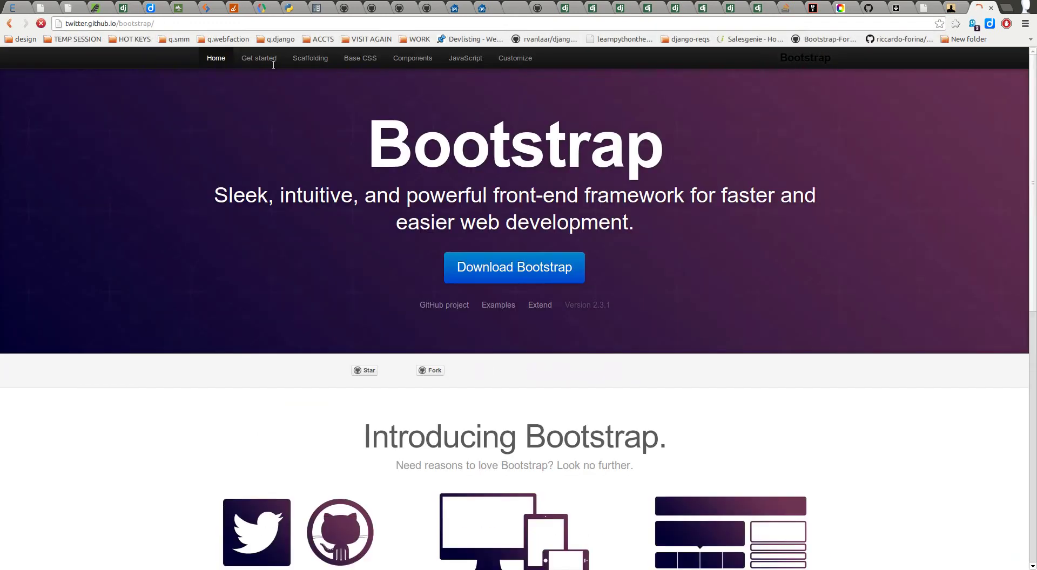
pyautogui.click(311, 59)
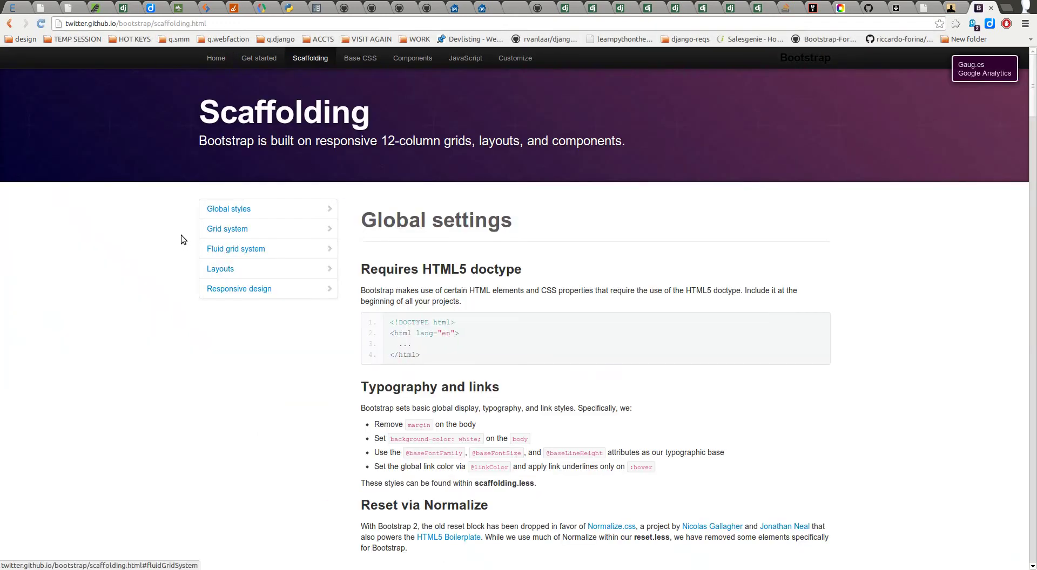
pyautogui.click(245, 268)
pyautogui.scroll(-5, 371, 265)
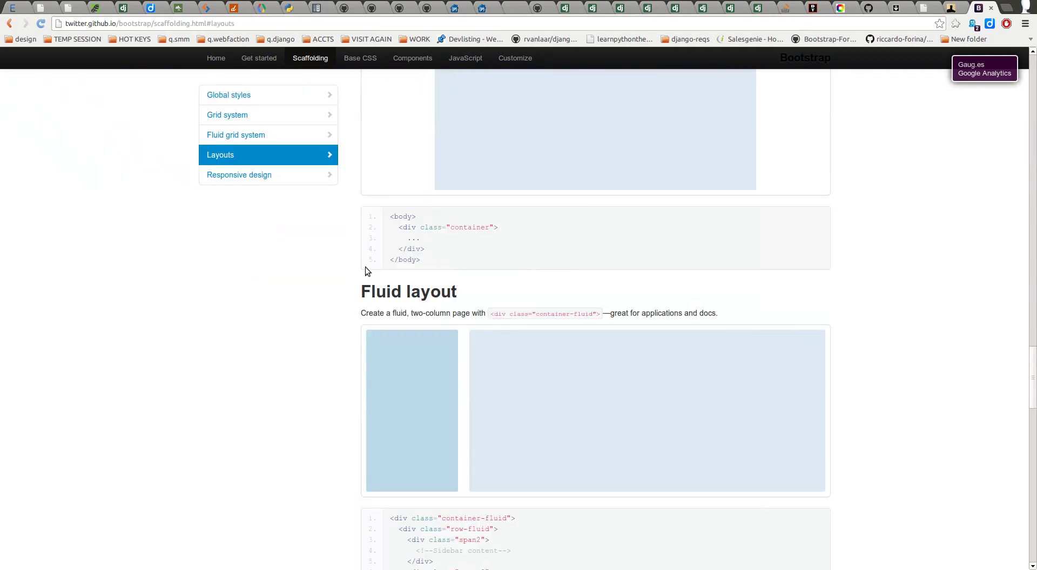
# Step: Cycle through the Plunker, Fuel UX and GitHub Gist tabs back to the BootTheme generator
pyautogui.click(901, 8)
pyautogui.click(923, 8)
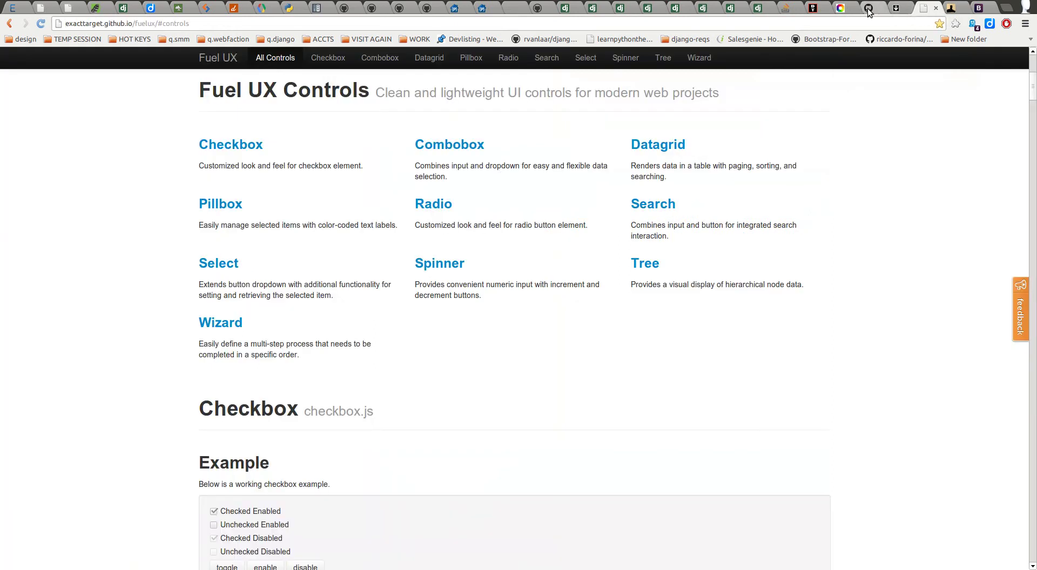
pyautogui.click(867, 7)
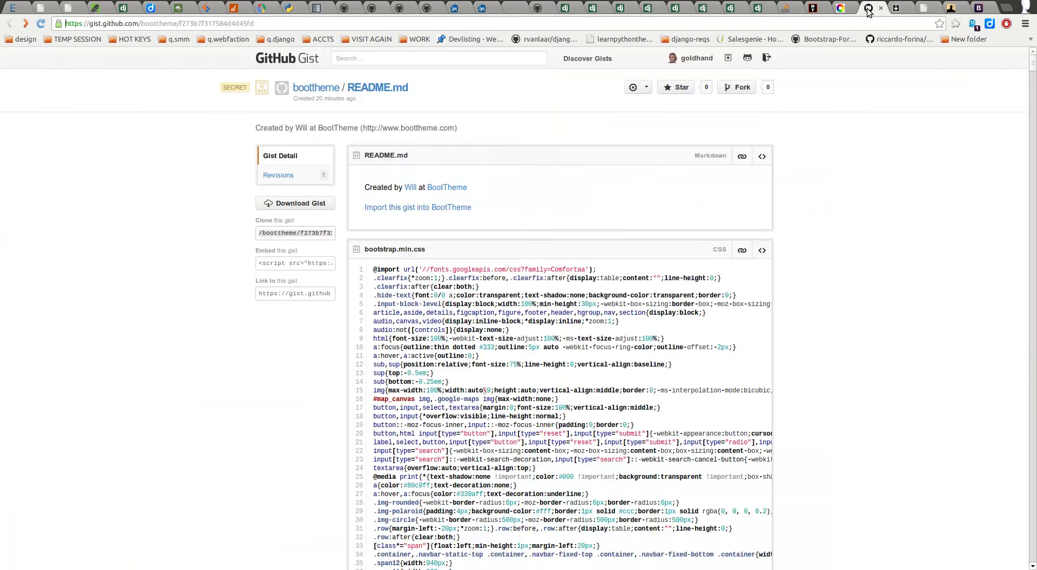
pyautogui.click(802, 12)
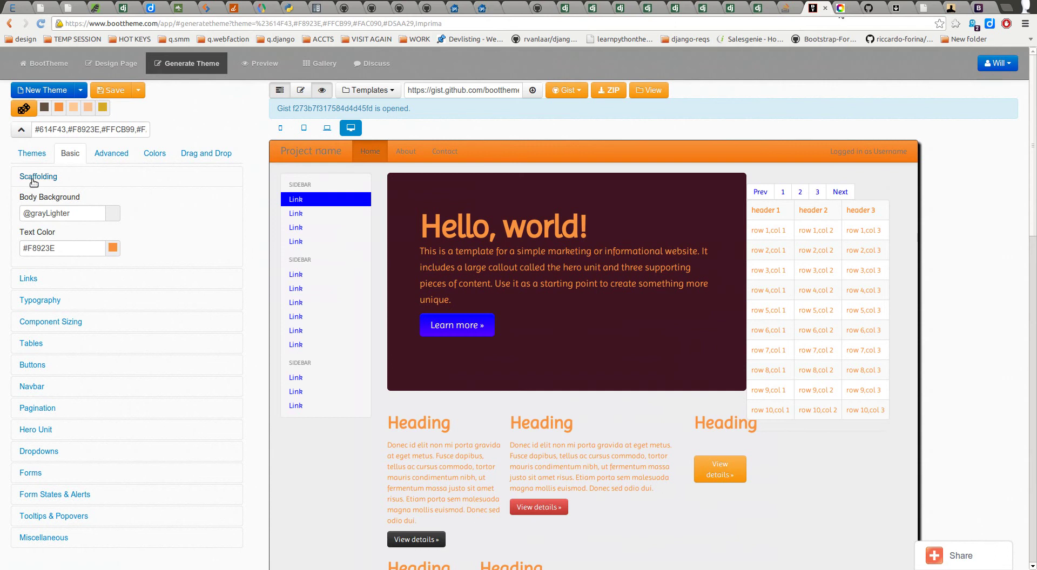
pyautogui.click(32, 178)
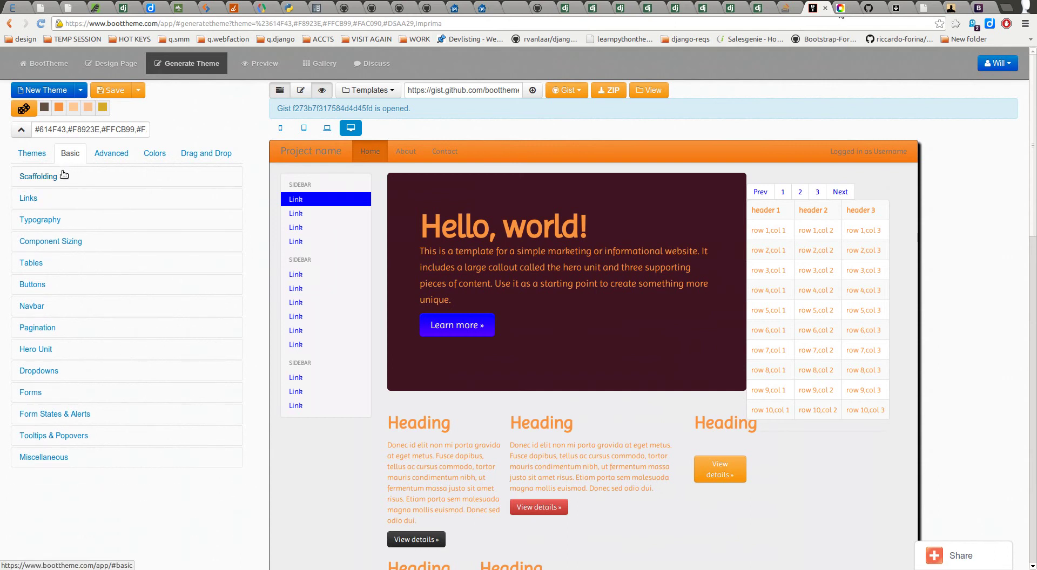
pyautogui.click(69, 200)
pyautogui.click(65, 234)
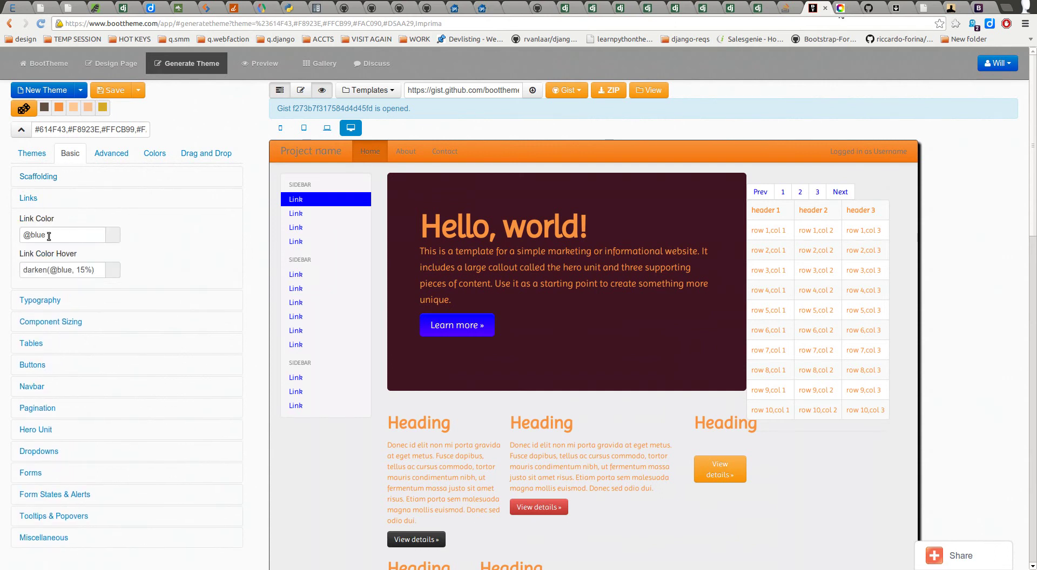
pyautogui.click(72, 271)
pyautogui.click(69, 235)
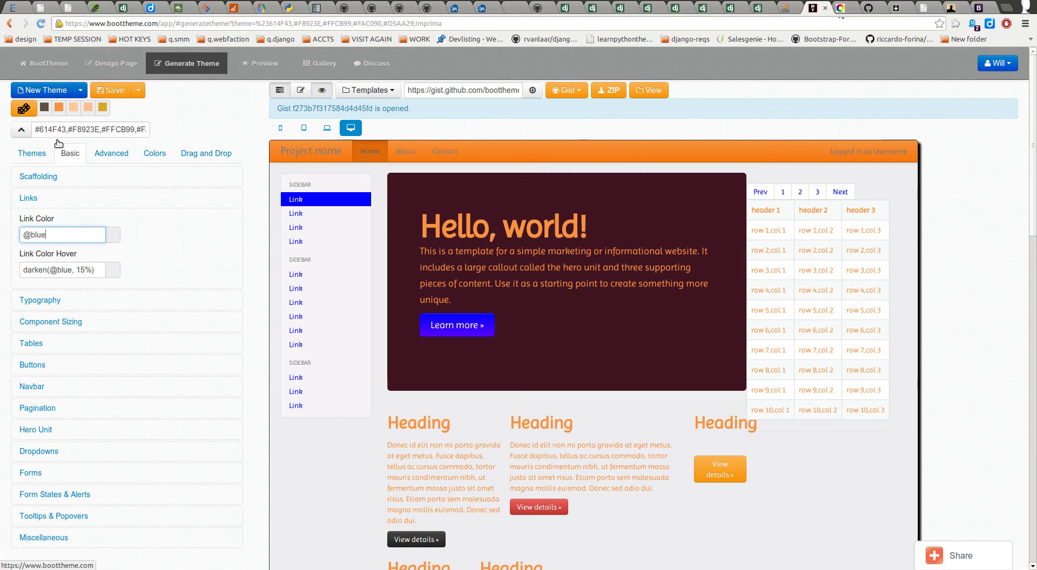
pyautogui.moveTo(77, 270); pyautogui.dragTo(95, 270)
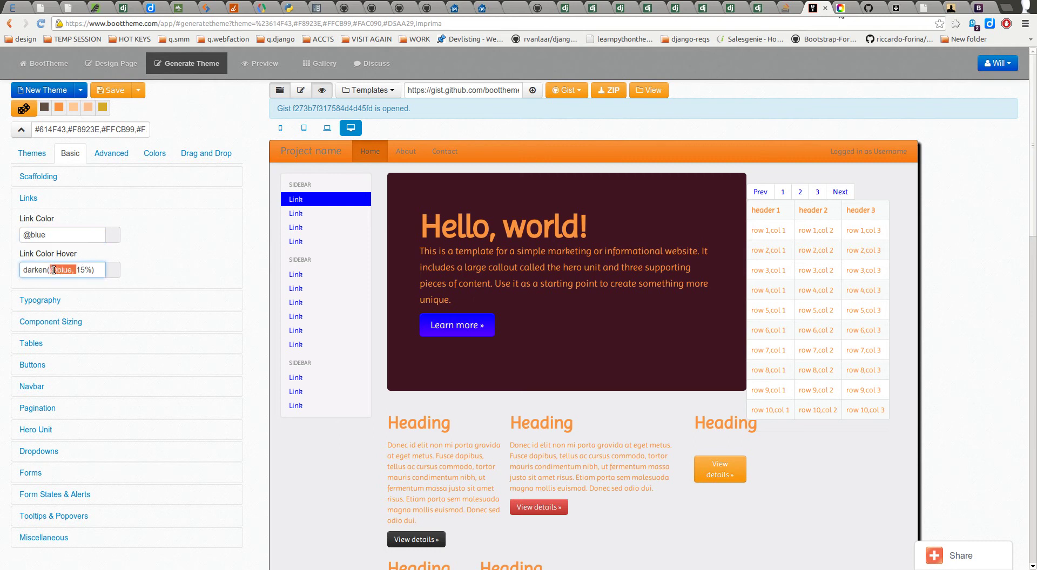
pyautogui.moveTo(58, 236); pyautogui.dragTo(16, 234)
pyautogui.moveTo(70, 272); pyautogui.dragTo(25, 273)
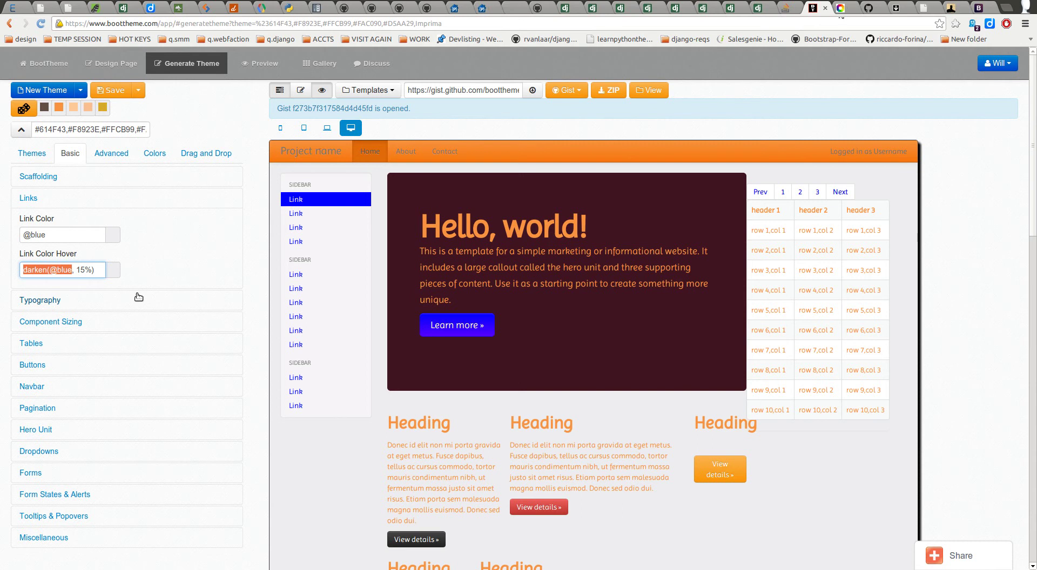
pyautogui.click(73, 270)
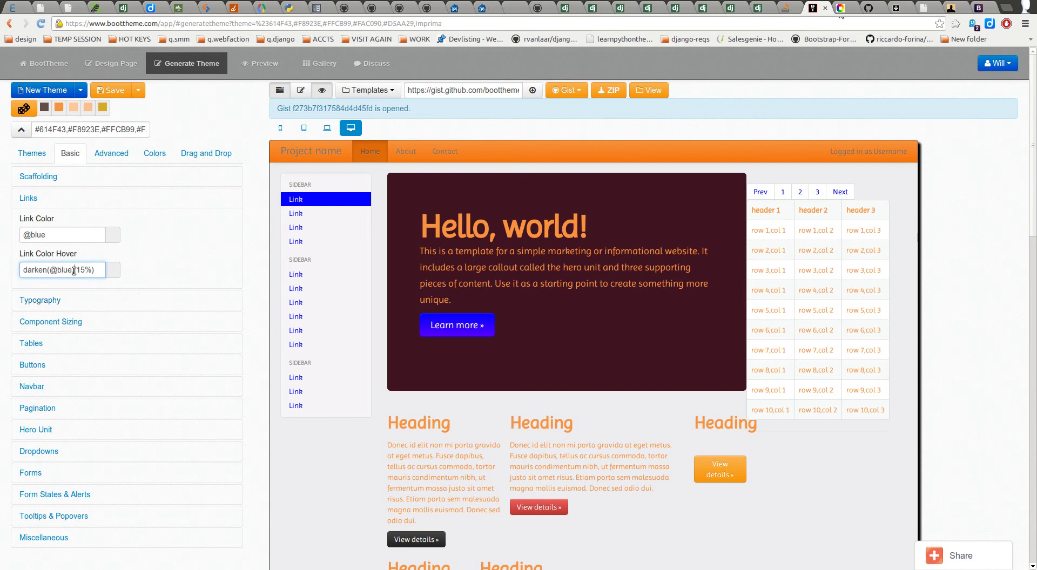
pyautogui.moveTo(54, 233); pyautogui.dragTo(28, 235)
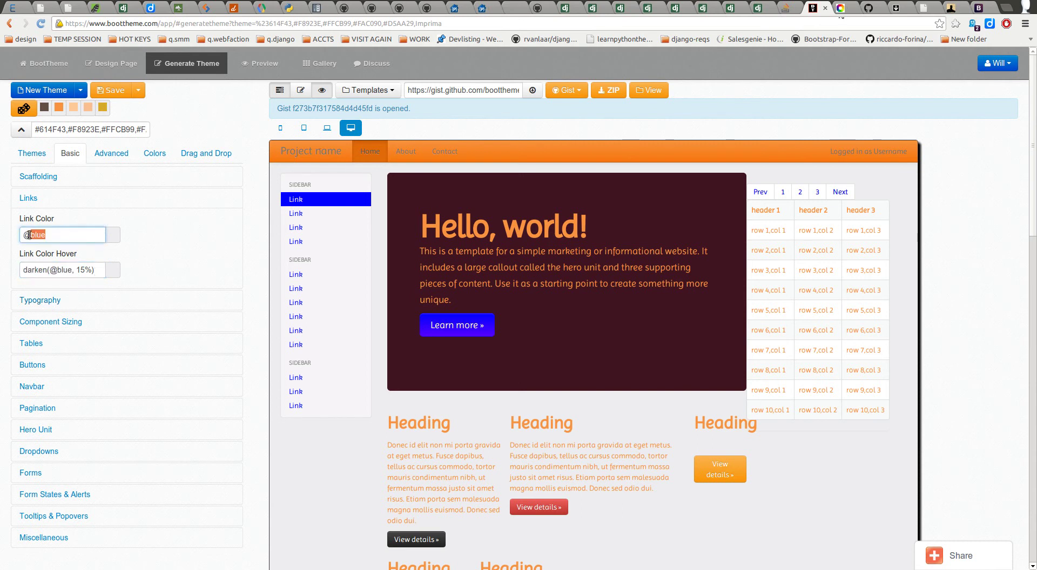
pyautogui.write('red')
pyautogui.press('Tab')
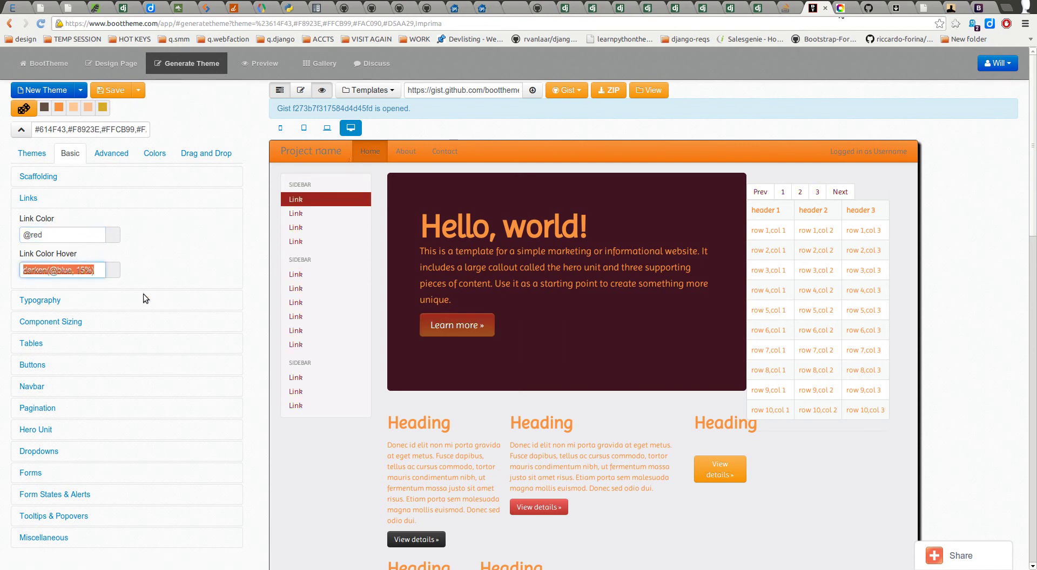
pyautogui.click(72, 270)
pyautogui.press('BackSpace')
pyautogui.press('BackSpace')
pyautogui.press('BackSpace')
pyautogui.press('BackSpace')
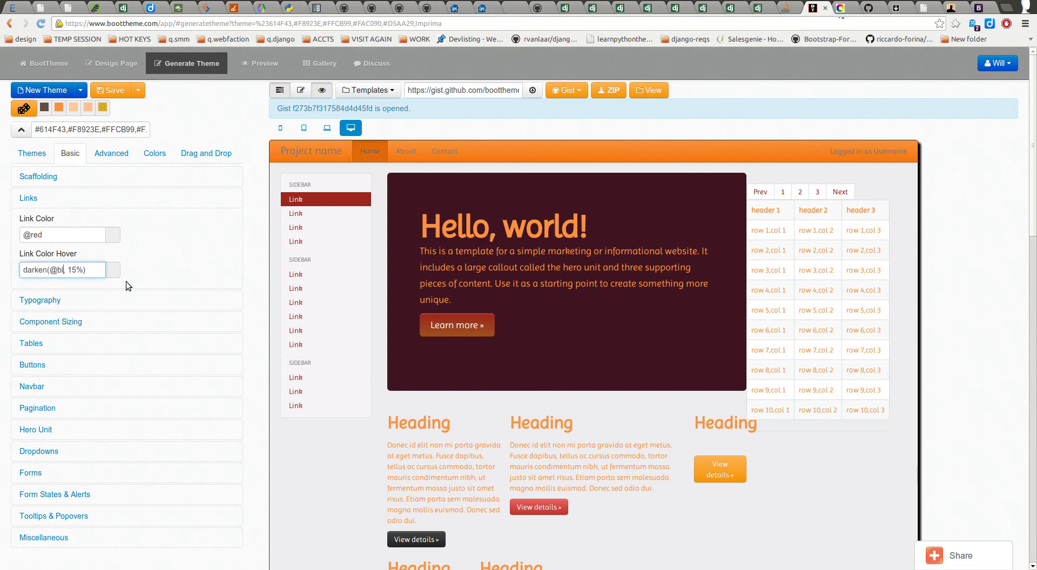
pyautogui.write('red')
pyautogui.click(170, 284)
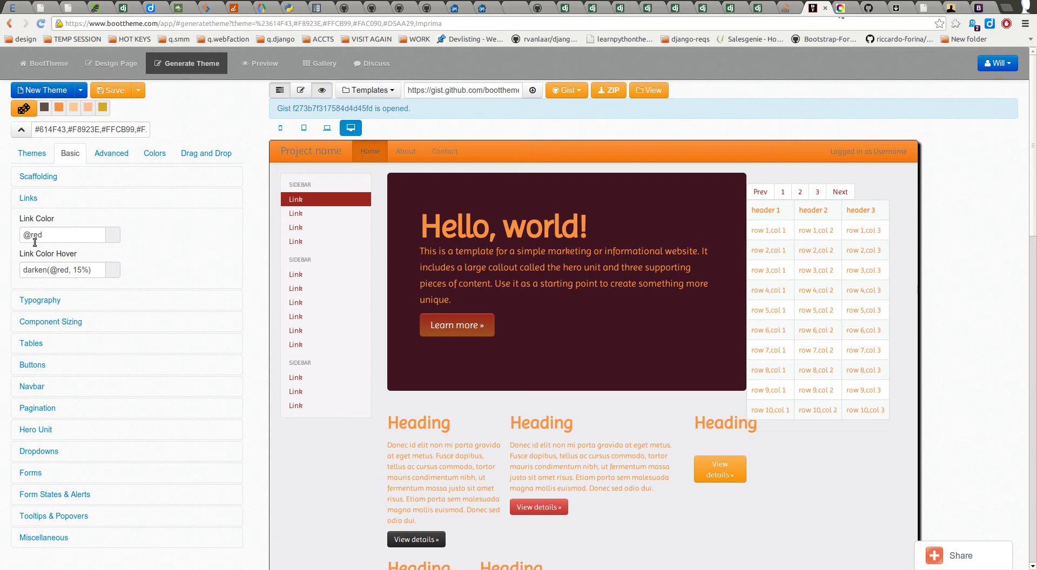
pyautogui.click(69, 270)
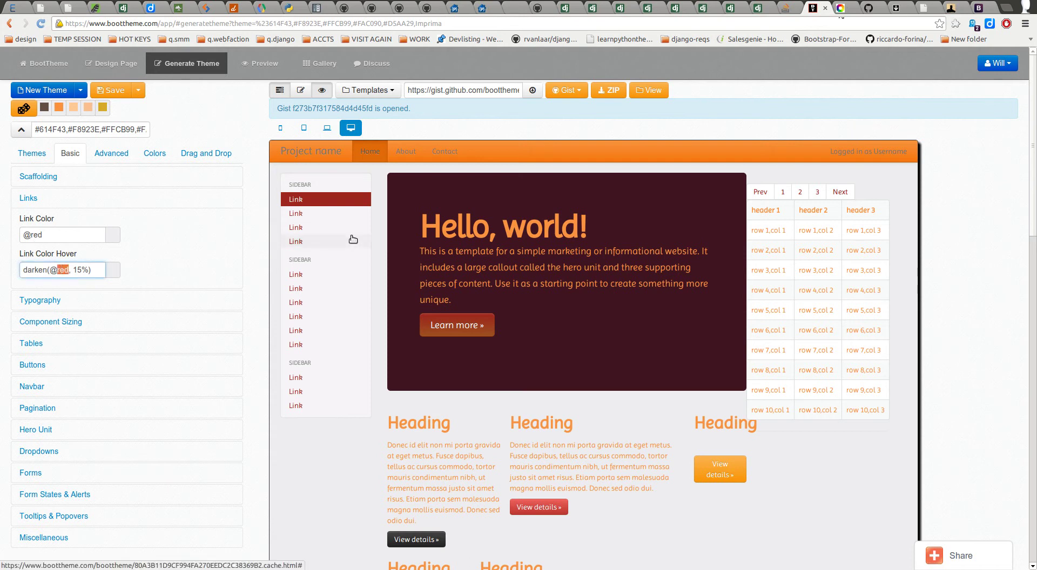
pyautogui.write('linkColor')
pyautogui.click(71, 271)
pyautogui.click(53, 235)
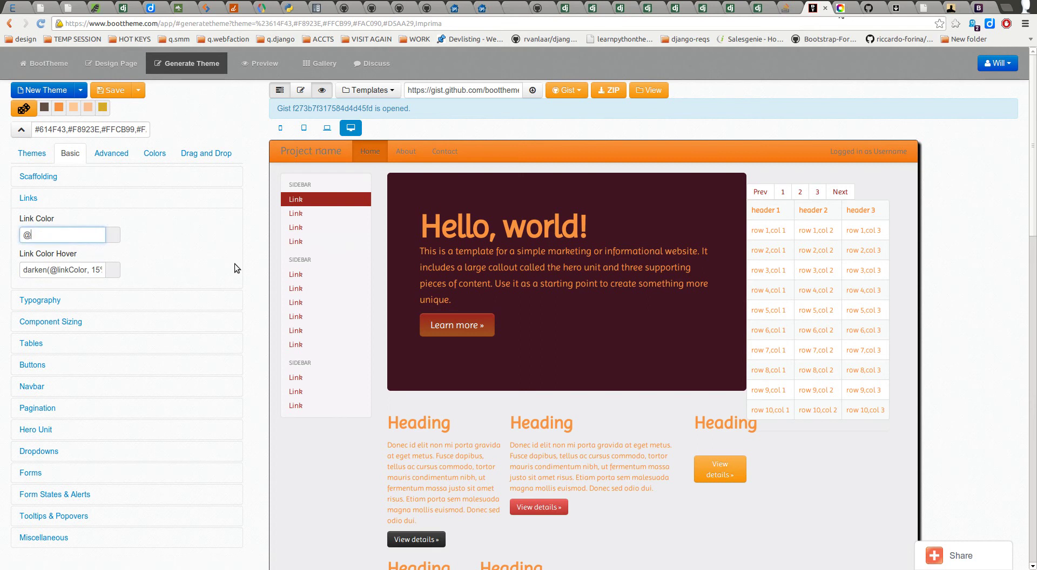
pyautogui.write('blue')
pyautogui.press('Tab')
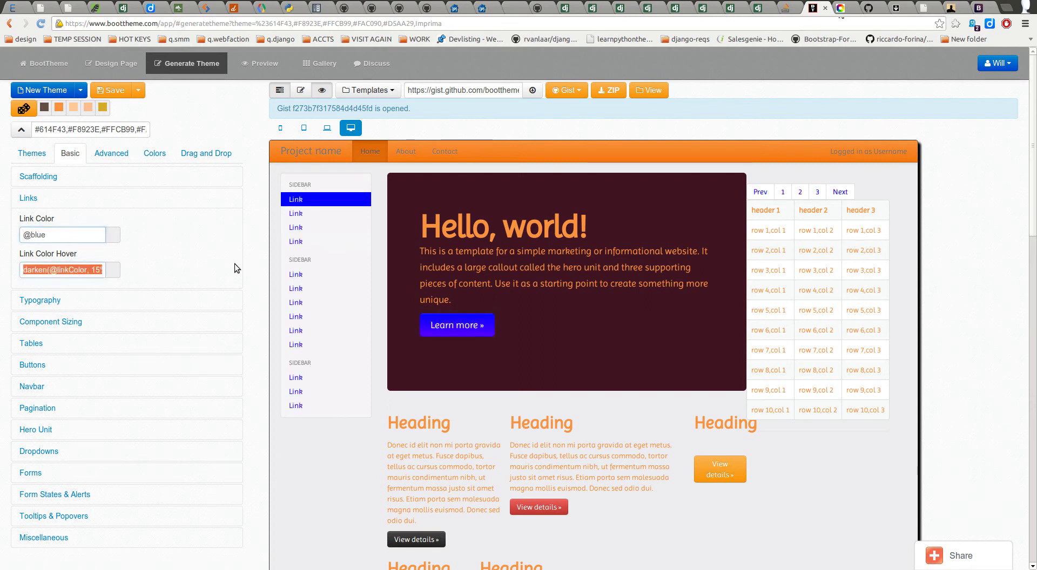
pyautogui.click(49, 233)
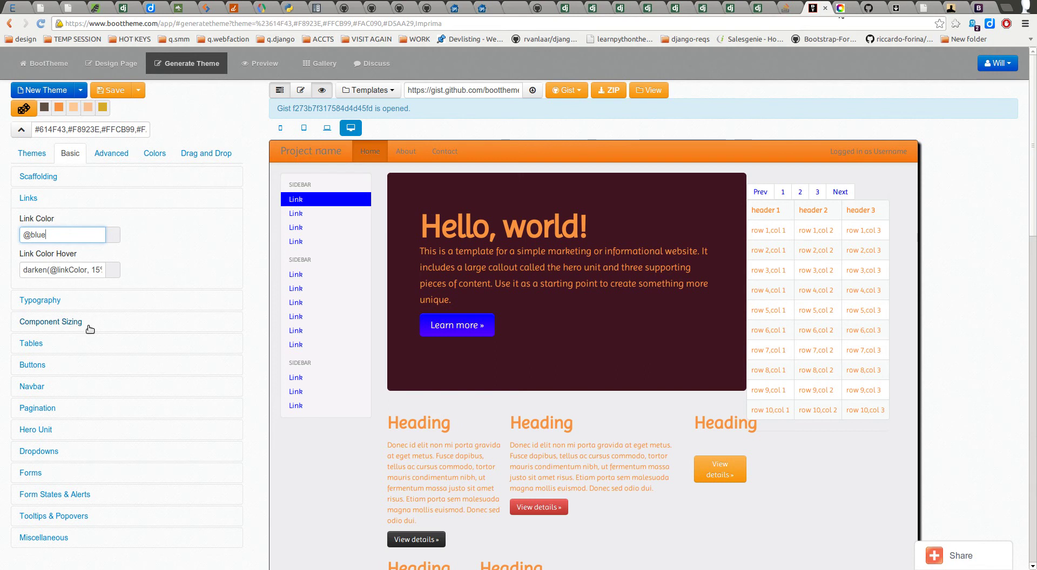
pyautogui.click(162, 270)
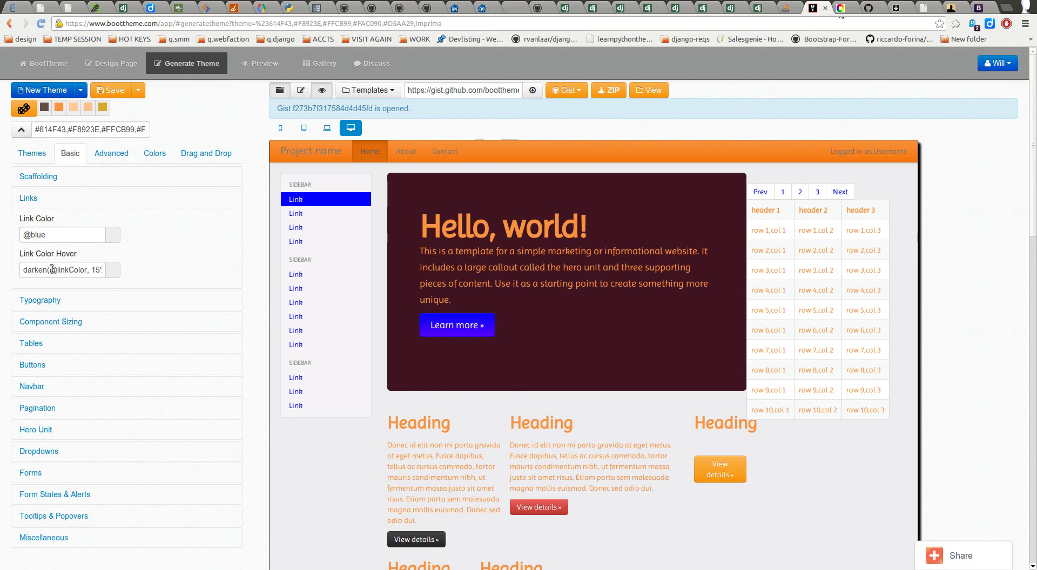
# Step: Collapse Links and expand Typography, showing Base Font Size 14px, Imprima font and 20px line height
pyautogui.click(36, 198)
pyautogui.moveTo(41, 219); pyautogui.dragTo(60, 221)
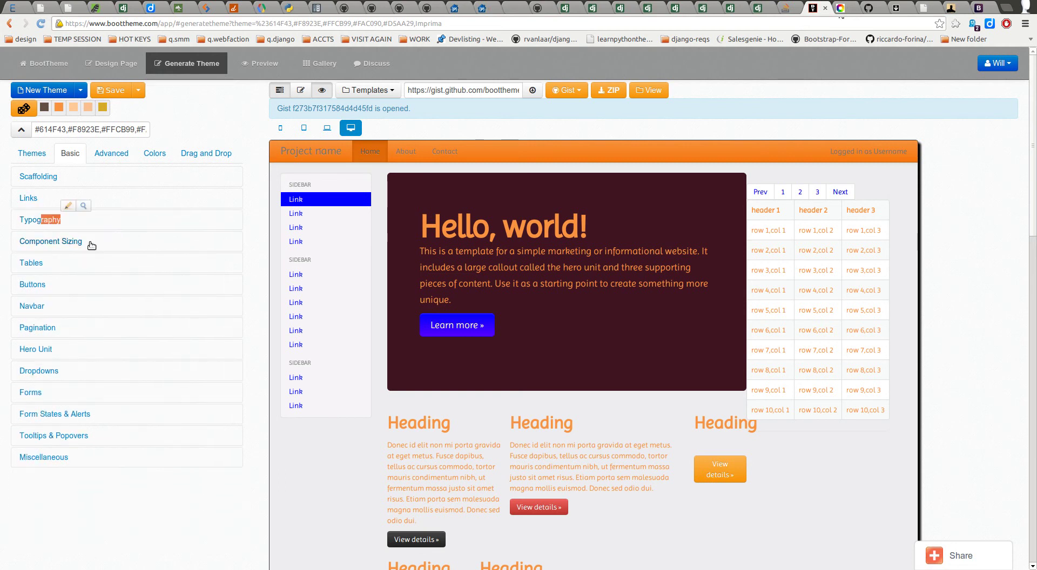
pyautogui.click(38, 220)
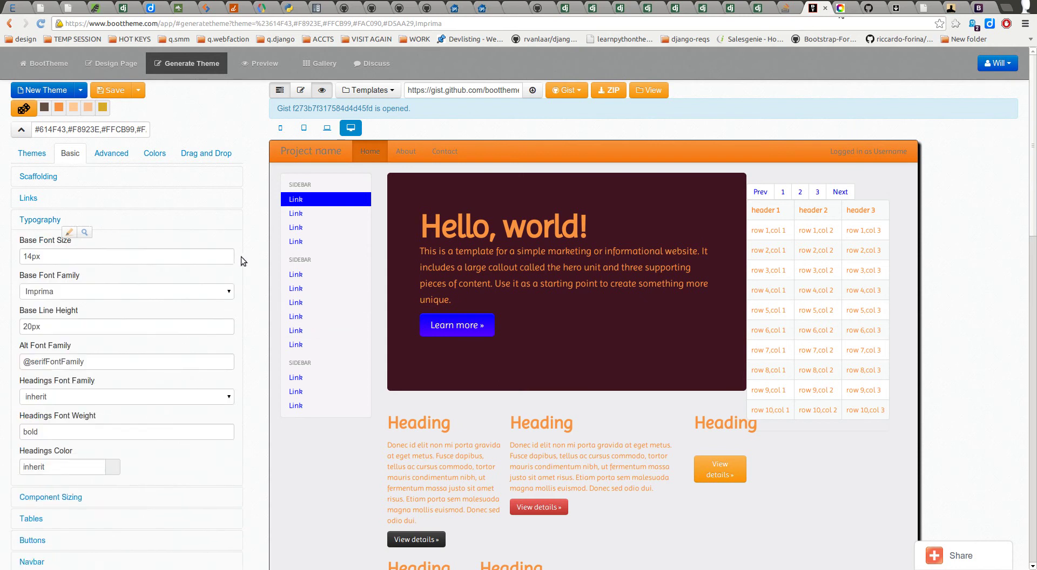
pyautogui.click(208, 258)
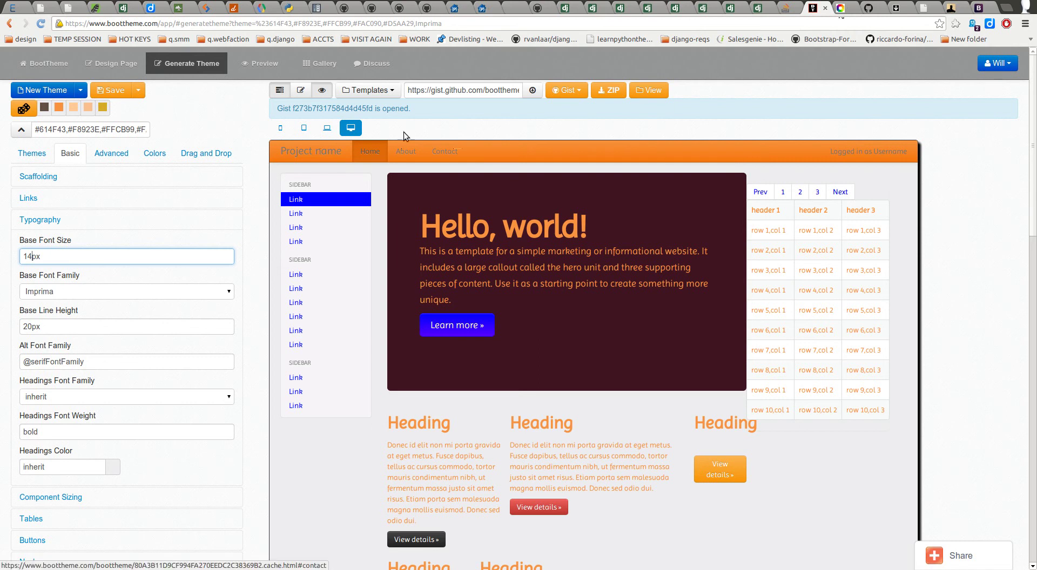
# Step: In the HTML editor, insert blank lines after the .sidebar-nav rule in the style block
pyautogui.click(300, 90)
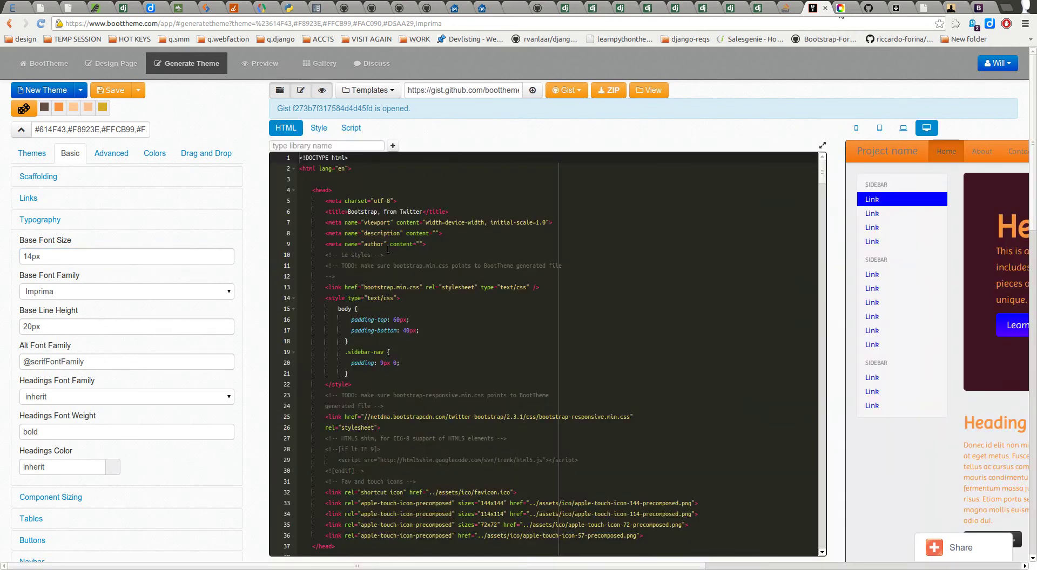
pyautogui.scroll(-2, 393, 292)
pyautogui.scroll(2, 392, 288)
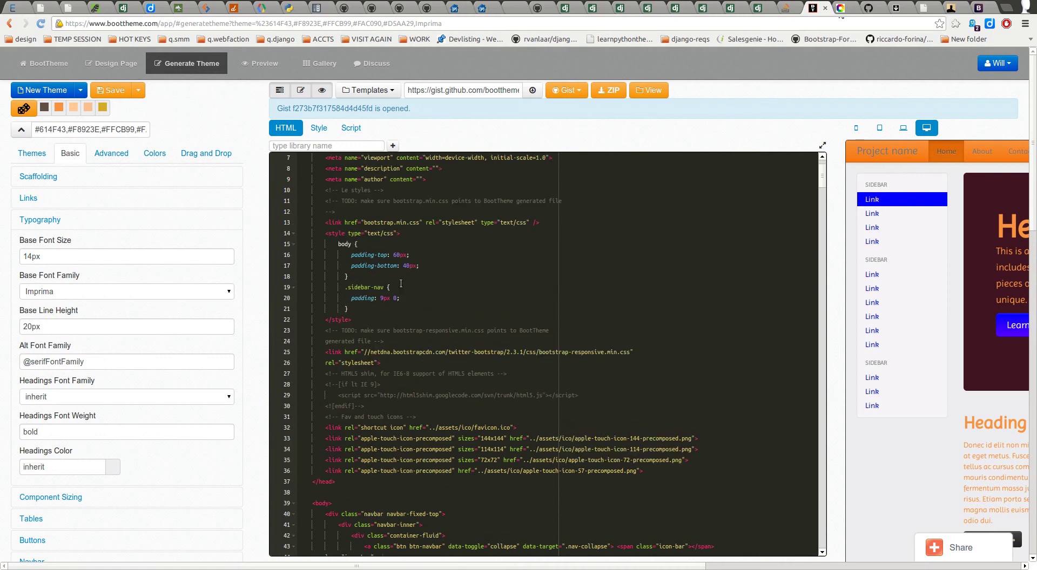
pyautogui.click(437, 300)
pyautogui.press('Down')
pyautogui.press('Return')
pyautogui.press('Return')
pyautogui.press('Return')
pyautogui.press('Return')
pyautogui.press('Up')
pyautogui.press('Up')
pyautogui.press('Up')
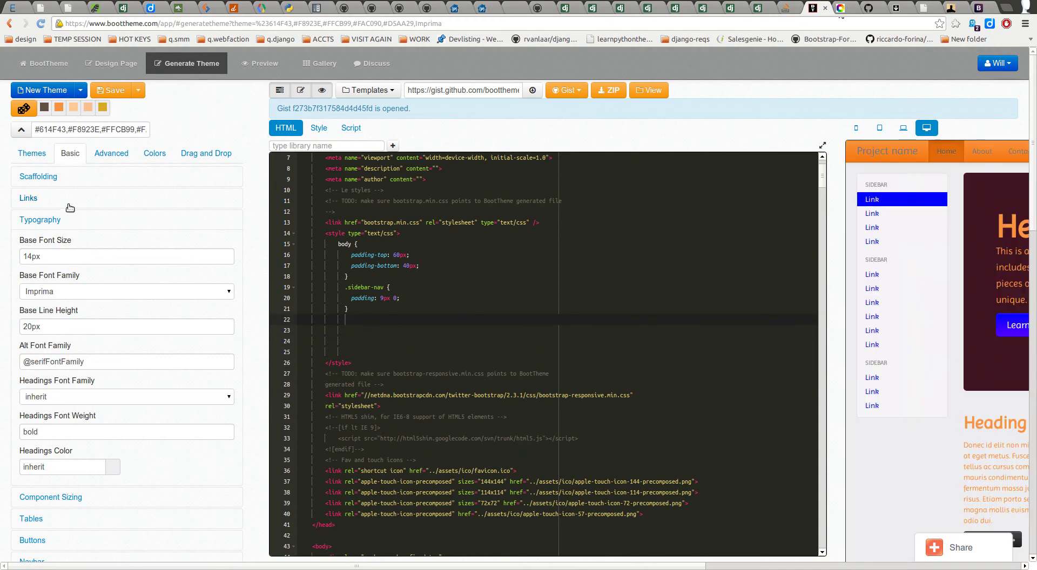
pyautogui.click(70, 207)
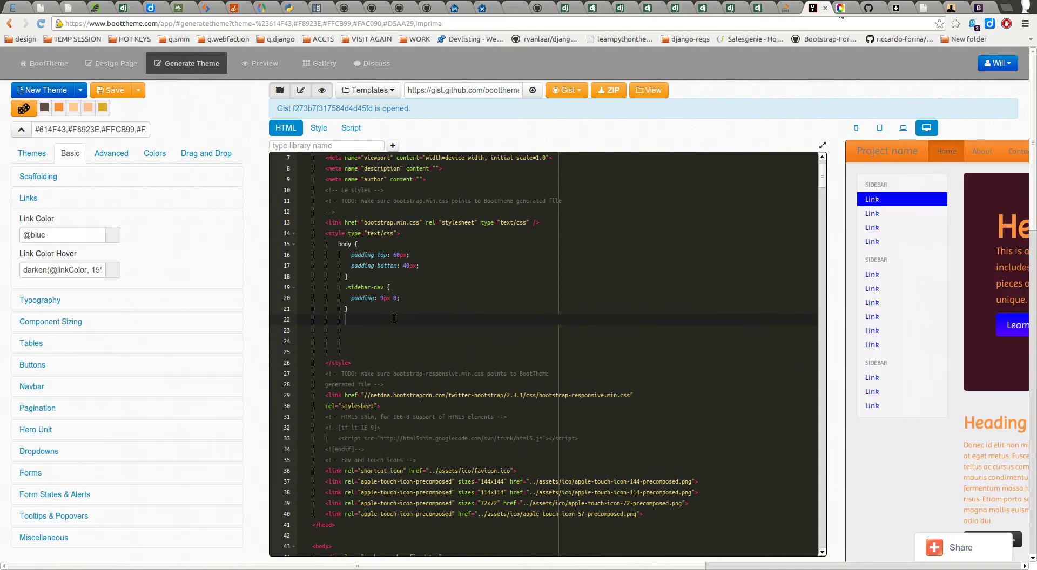
pyautogui.hotkey('shift', 'Down')
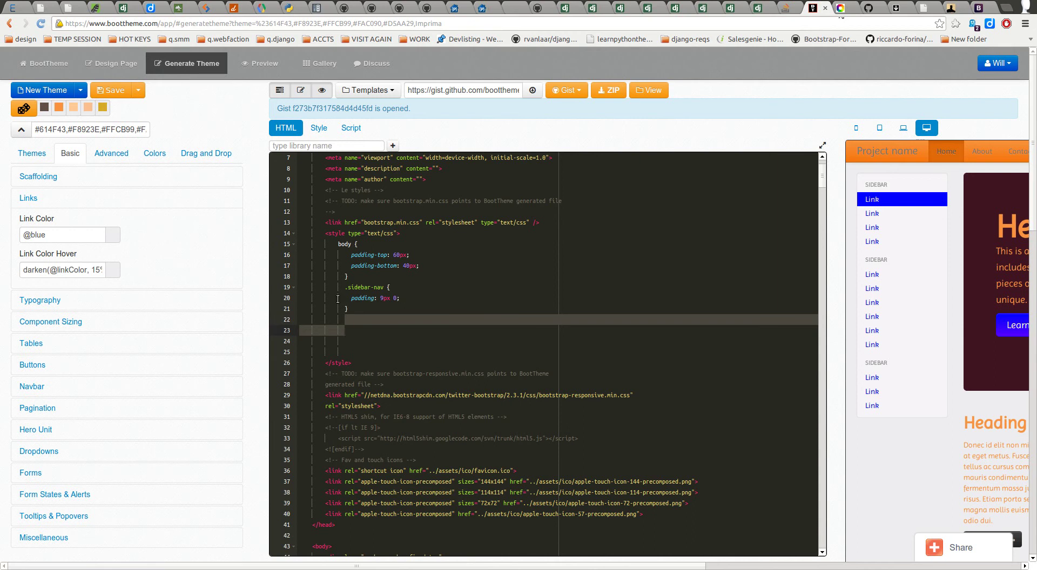
pyautogui.click(362, 318)
# Step: Write the CSS rule a { color: #0000ff; } below .sidebar-nav
pyautogui.write('a ')
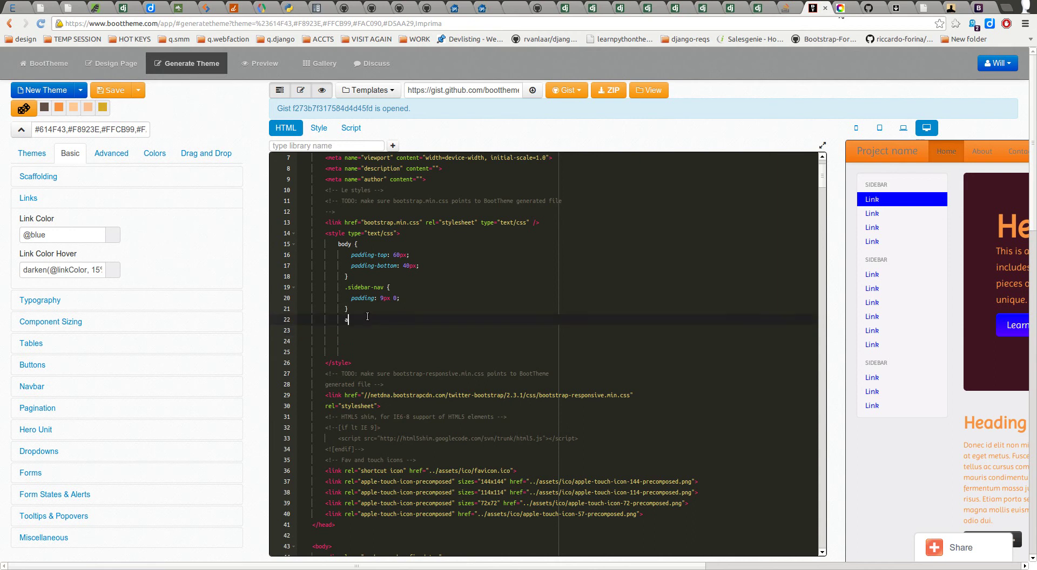
pyautogui.write('{')
pyautogui.press('Return')
pyautogui.write('color:')
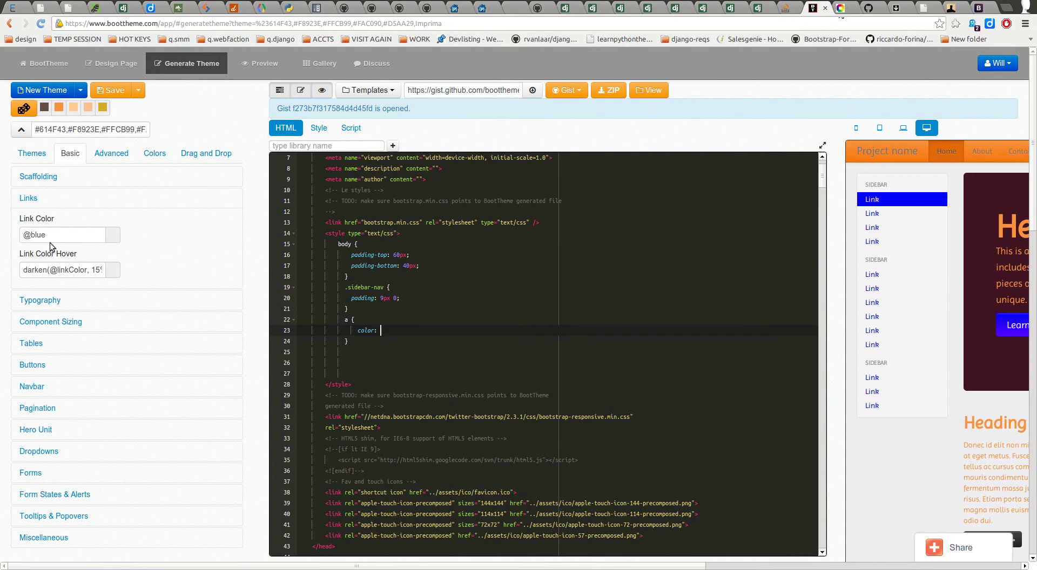
pyautogui.click(111, 154)
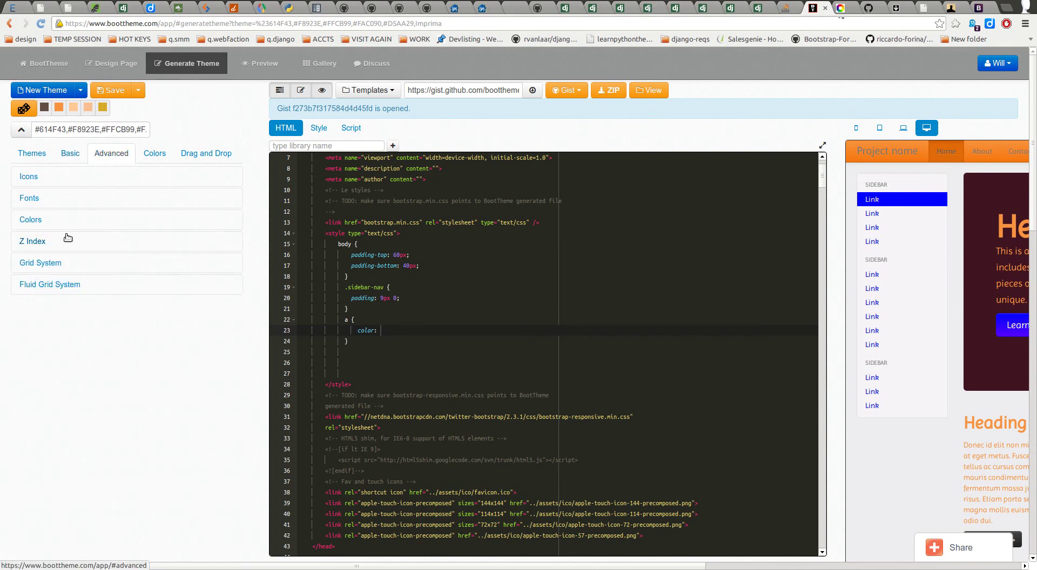
pyautogui.click(71, 153)
pyautogui.write('#000')
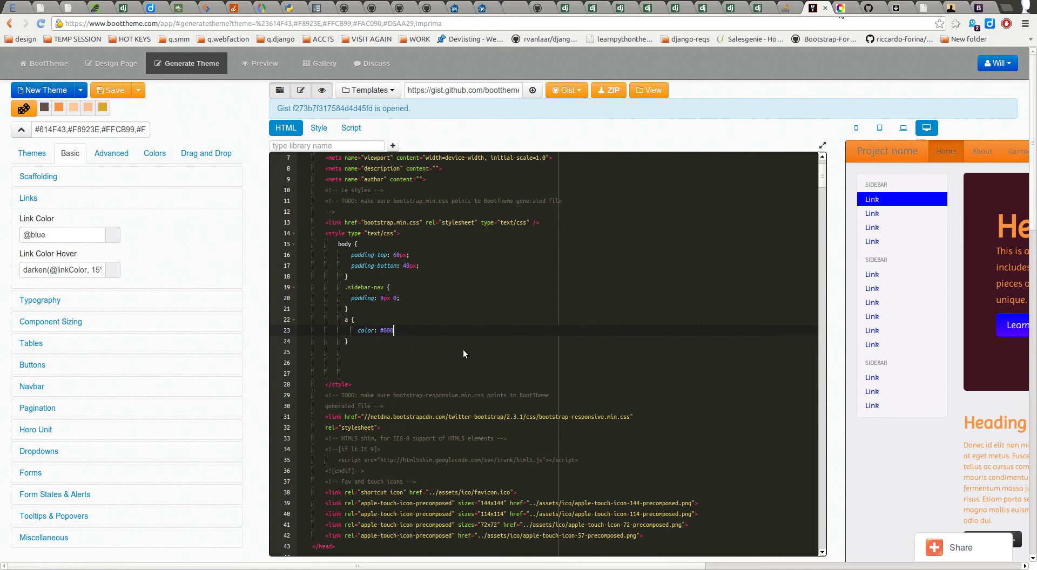
pyautogui.write('0ff;')
pyautogui.press('Down')
pyautogui.scroll(-5, 475, 378)
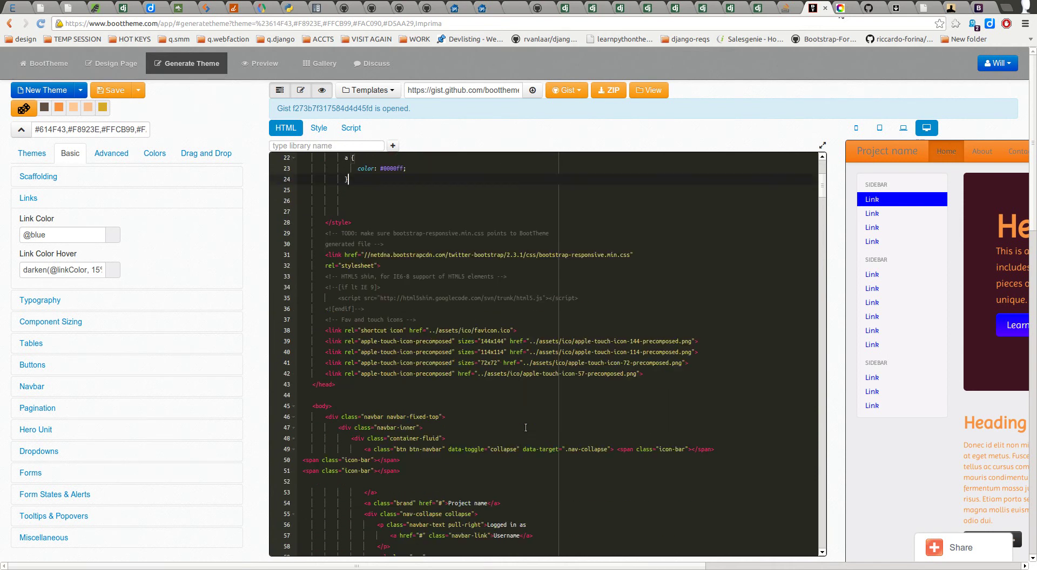
# Step: Find the navbar links' href targets and select the About link's #about anchor
pyautogui.moveTo(406, 466); pyautogui.dragTo(477, 467)
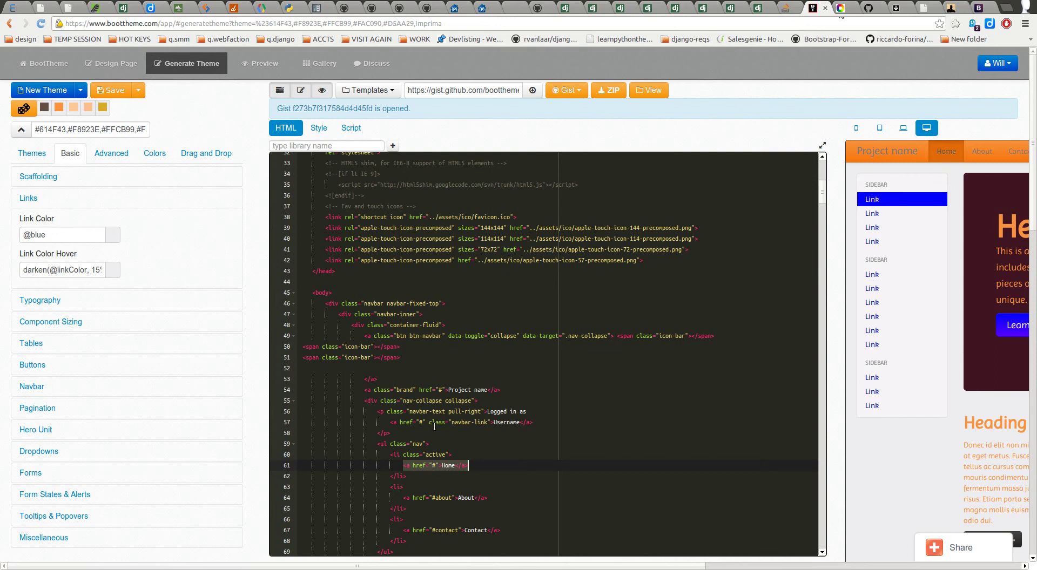
pyautogui.scroll(-3, 439, 466)
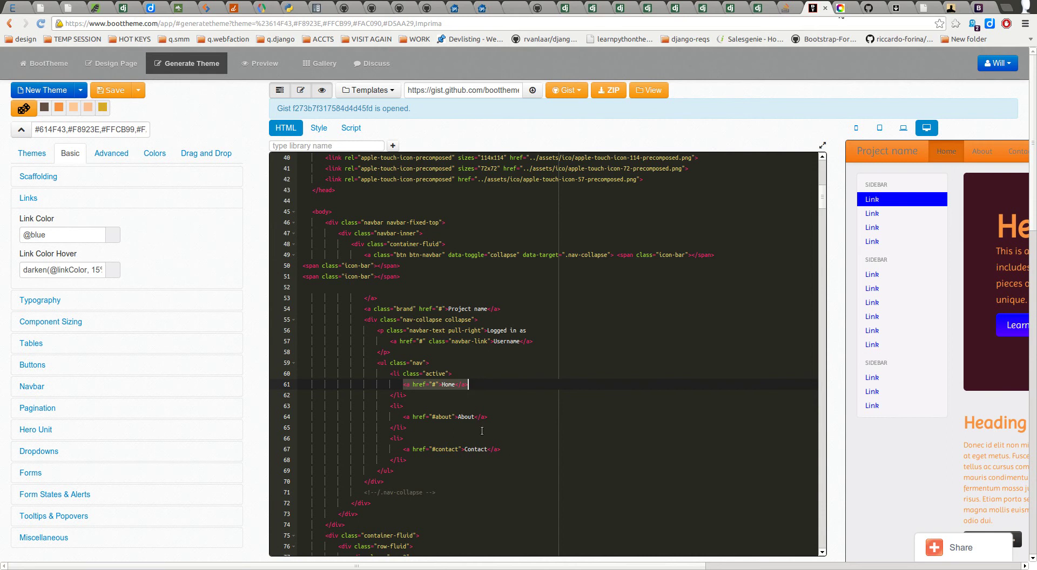
pyautogui.click(438, 384)
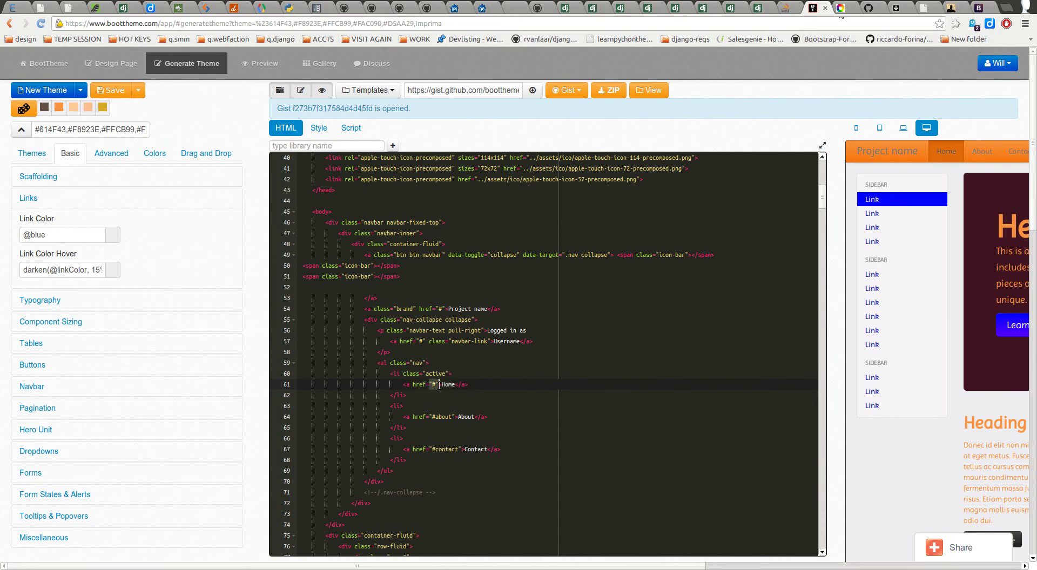
pyautogui.click(435, 385)
pyautogui.moveTo(431, 417); pyautogui.dragTo(458, 417)
pyautogui.click(420, 417)
pyautogui.moveTo(432, 417); pyautogui.dragTo(455, 417)
# Step: Add id="about" to the third-row Heading <h2> on line 180
pyautogui.scroll(-12, 435, 429)
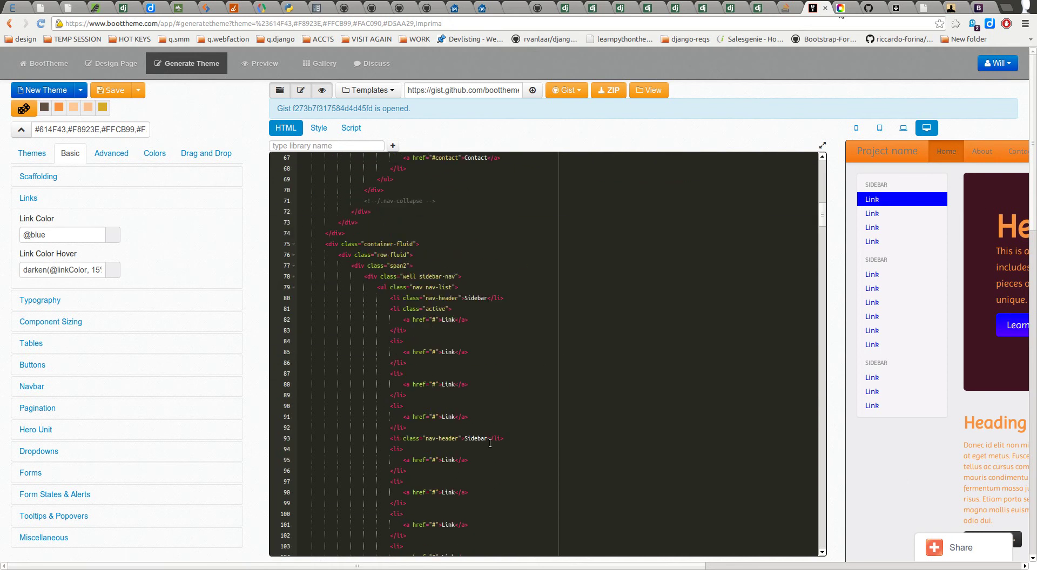
pyautogui.scroll(-5, 450, 431)
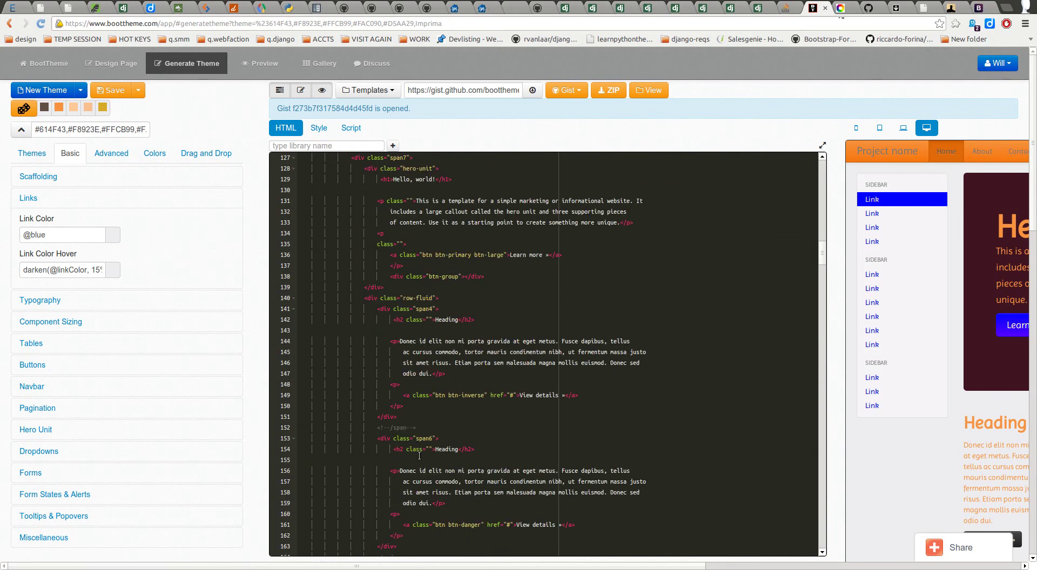
pyautogui.scroll(-4, 432, 445)
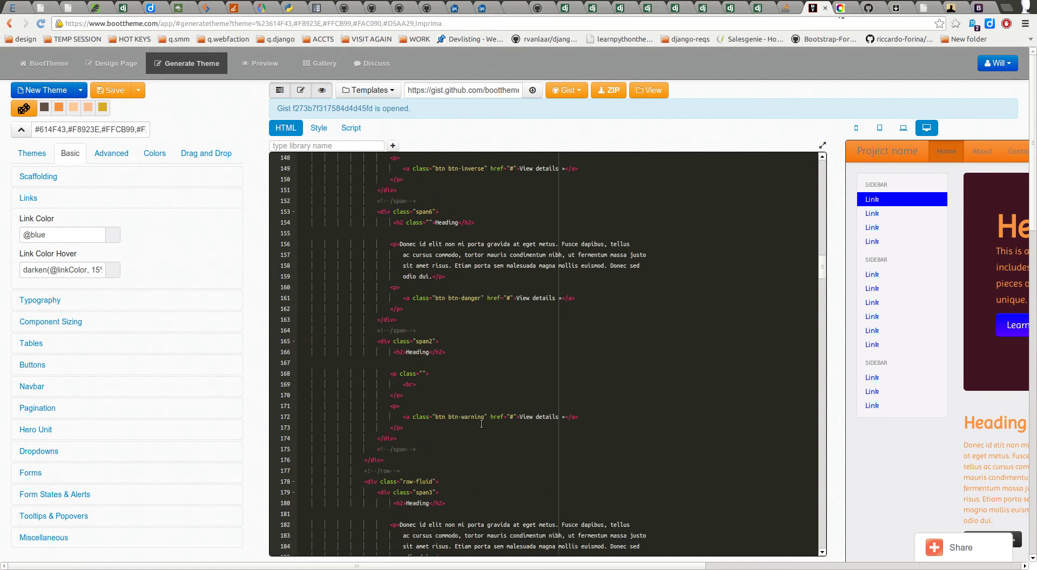
pyautogui.scroll(-1, 482, 421)
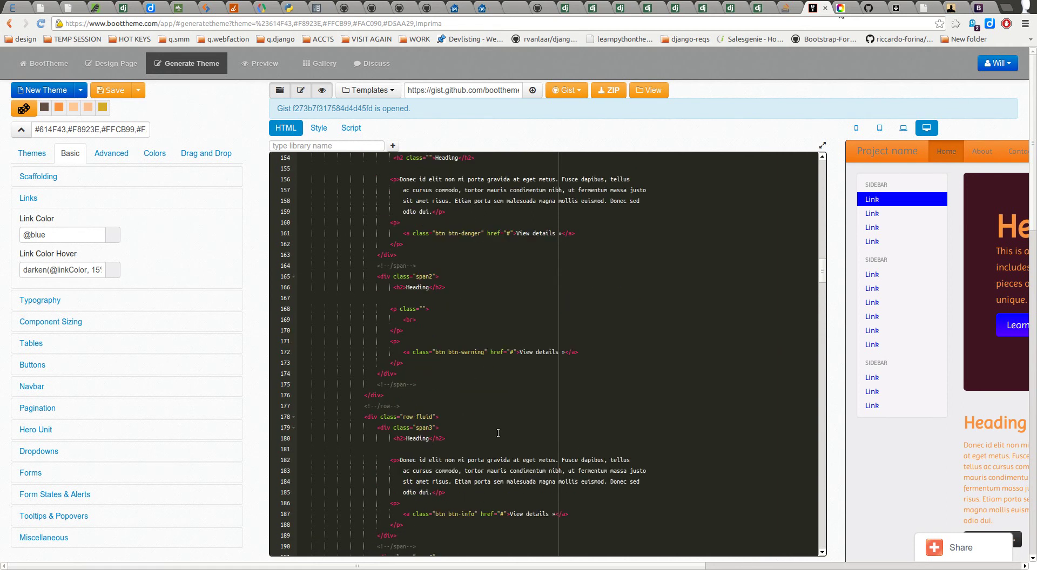
pyautogui.scroll(-1, 457, 444)
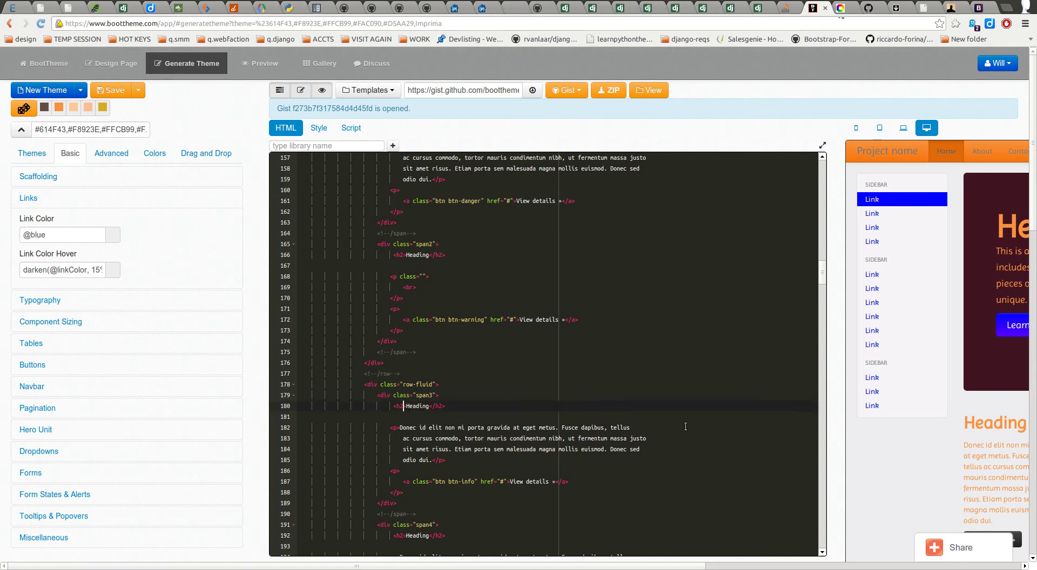
pyautogui.write('id="about"')
pyautogui.click(514, 375)
# Step: Test the About link in the full-width preview, then bring the HTML code back
pyautogui.click(301, 91)
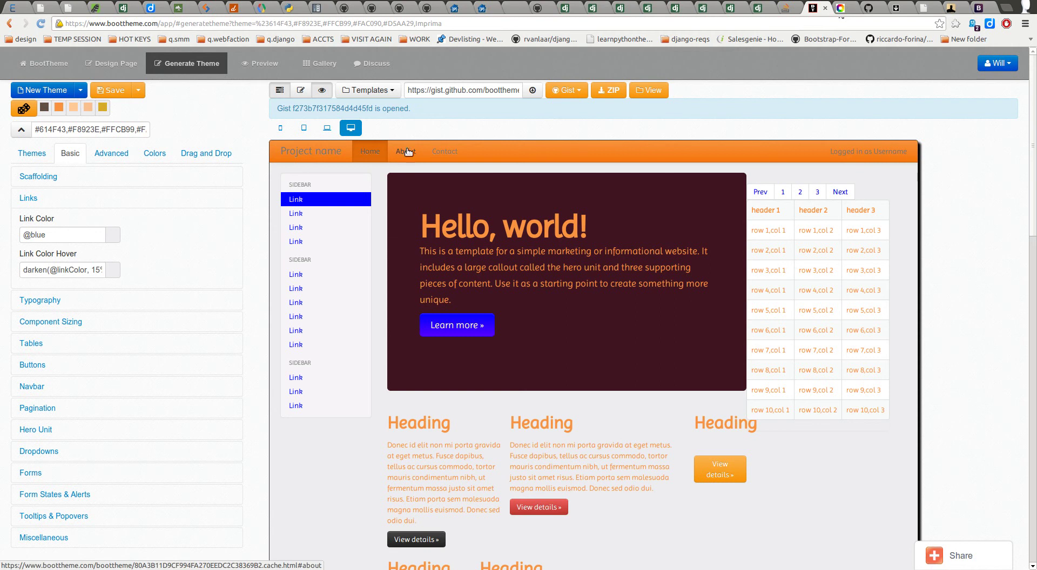
pyautogui.click(301, 92)
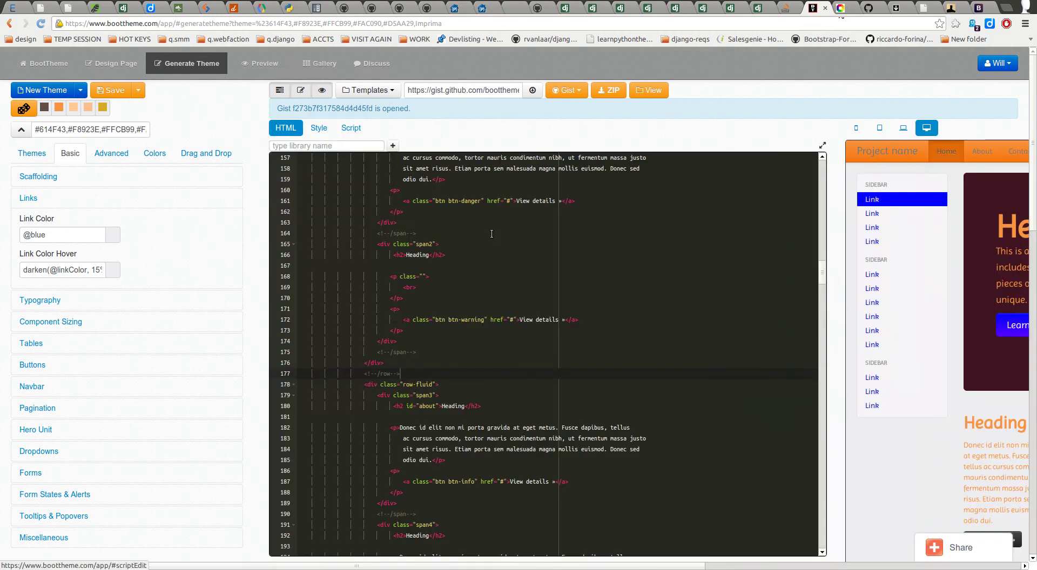
pyautogui.click(479, 286)
pyautogui.scroll(5, 399, 276)
pyautogui.scroll(20, 399, 277)
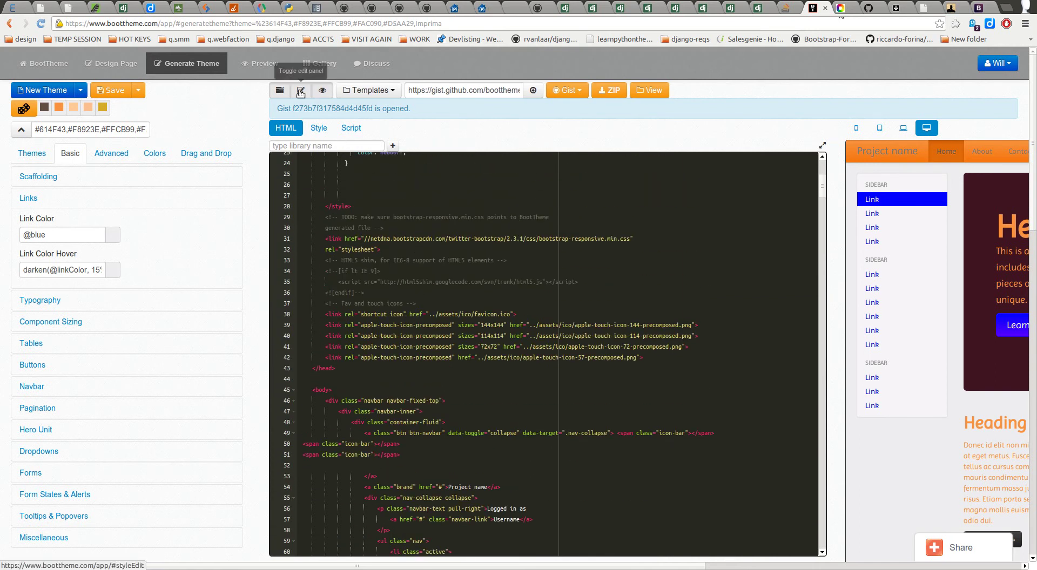
pyautogui.scroll(3, 404, 270)
pyautogui.click(356, 307)
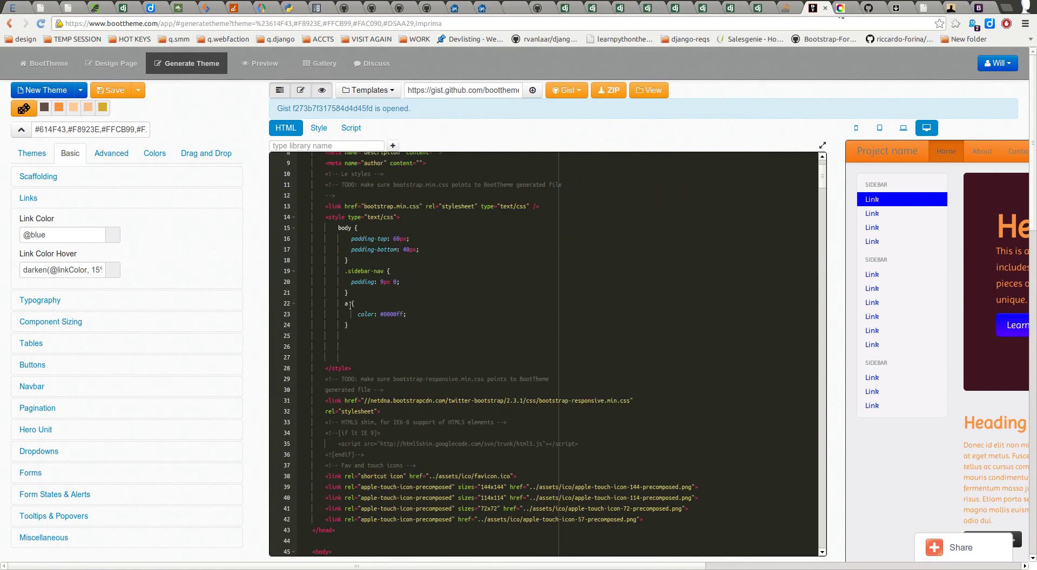
pyautogui.press('Down')
pyautogui.press('Down')
pyautogui.press('Down')
pyautogui.click(64, 238)
pyautogui.click(351, 340)
pyautogui.moveTo(356, 303); pyautogui.dragTo(422, 319)
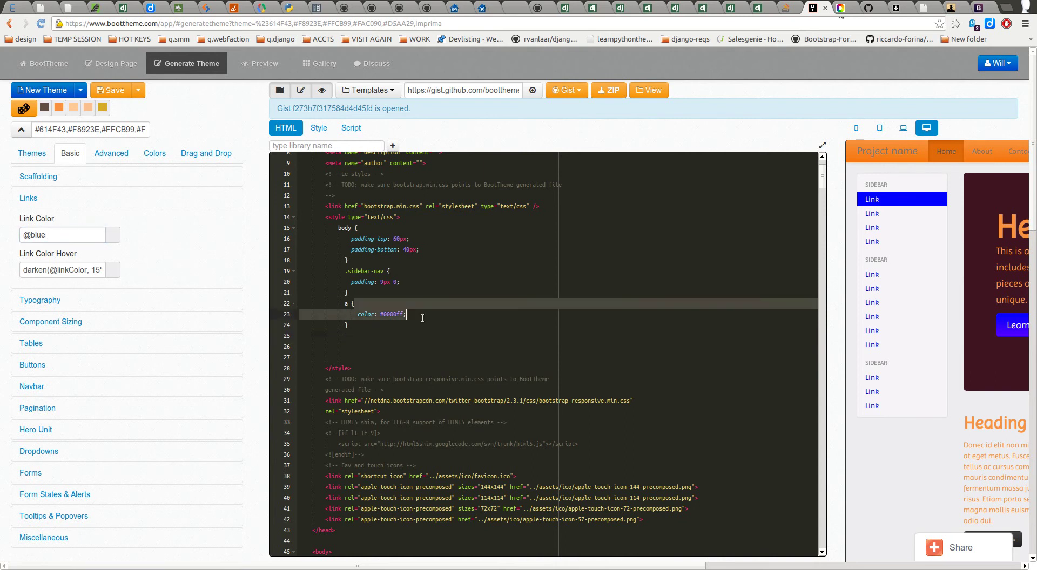
pyautogui.click(356, 341)
# Step: Write the a:hover { color: #0000dd; } rule beneath the blue link rule
pyautogui.write('a:hover {')
pyautogui.press('Return')
pyautogui.write('acol')
pyautogui.press('BackSpace')
pyautogui.press('BackSpace')
pyautogui.press('BackSpace')
pyautogui.press('BackSpace')
pyautogui.write('color: #0000dd;')
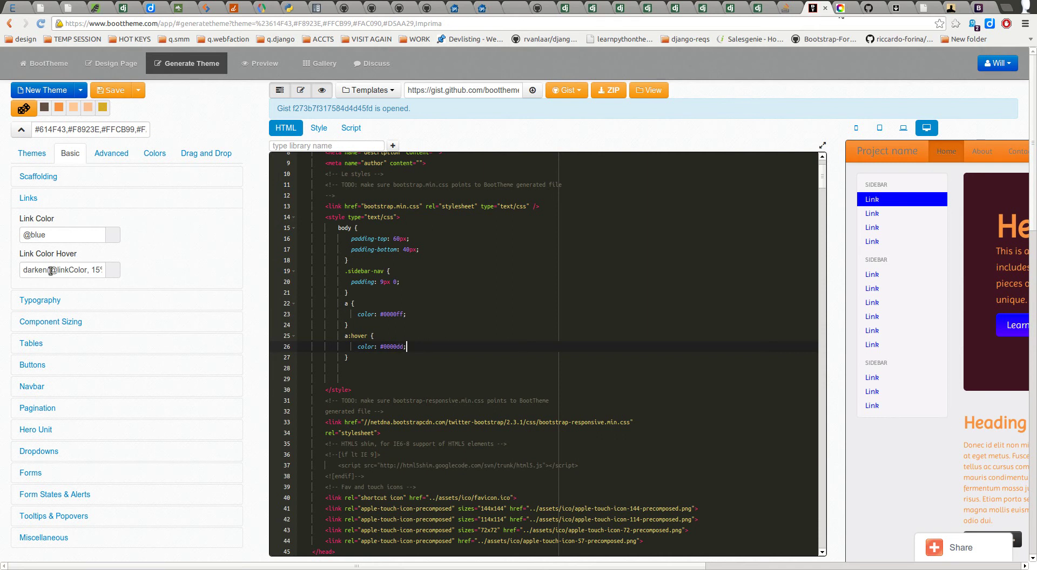
pyautogui.moveTo(24, 271); pyautogui.dragTo(137, 265)
pyautogui.click(152, 264)
pyautogui.click(32, 270)
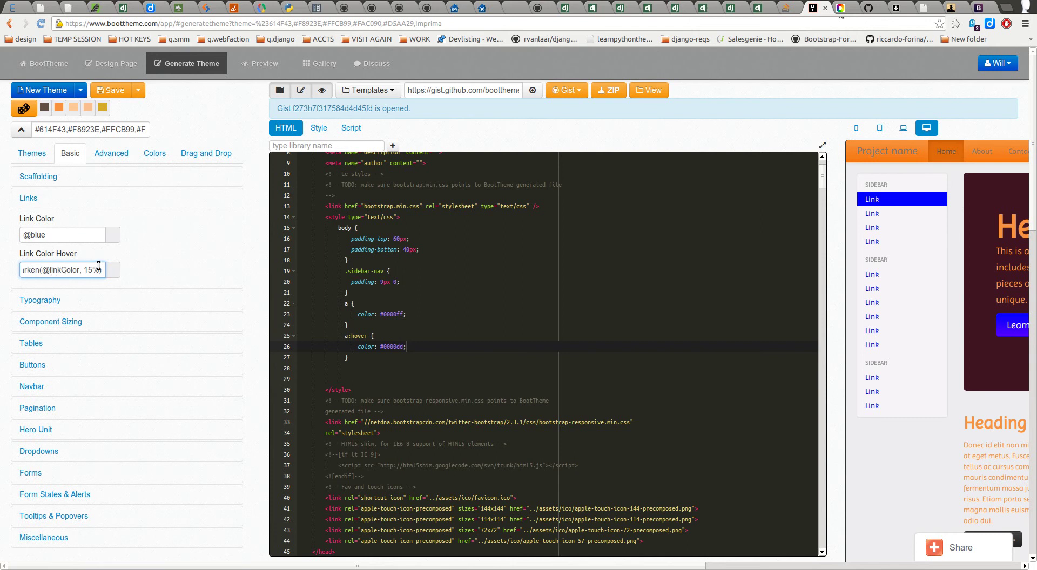
pyautogui.click(131, 226)
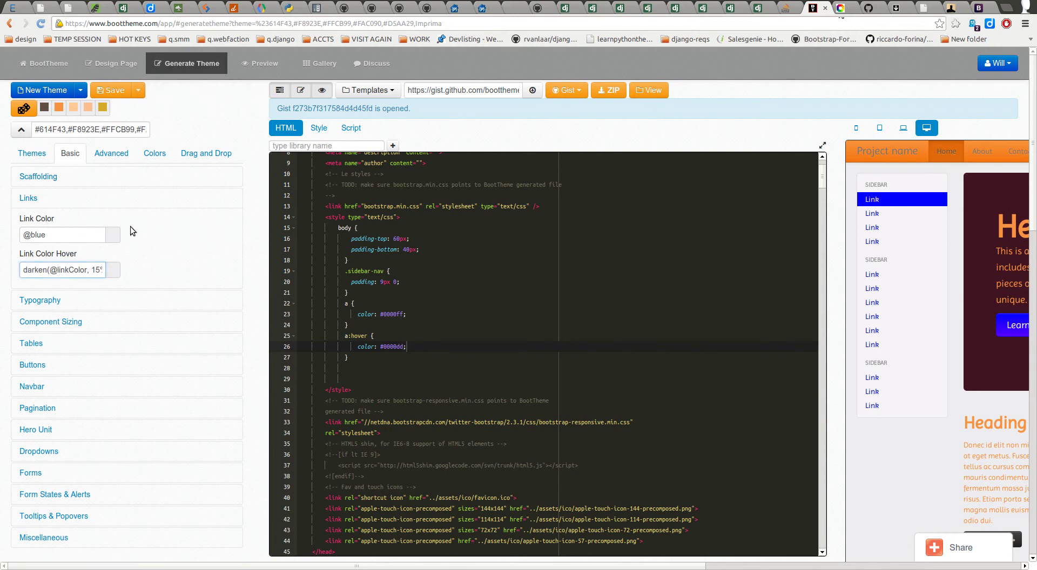
pyautogui.click(161, 155)
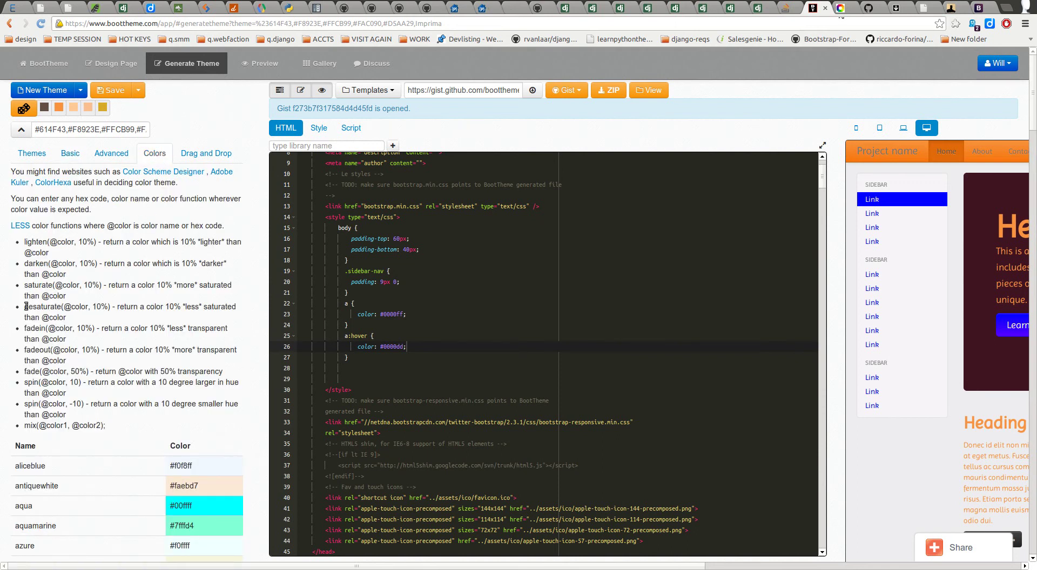
pyautogui.moveTo(26, 267); pyautogui.dragTo(96, 264)
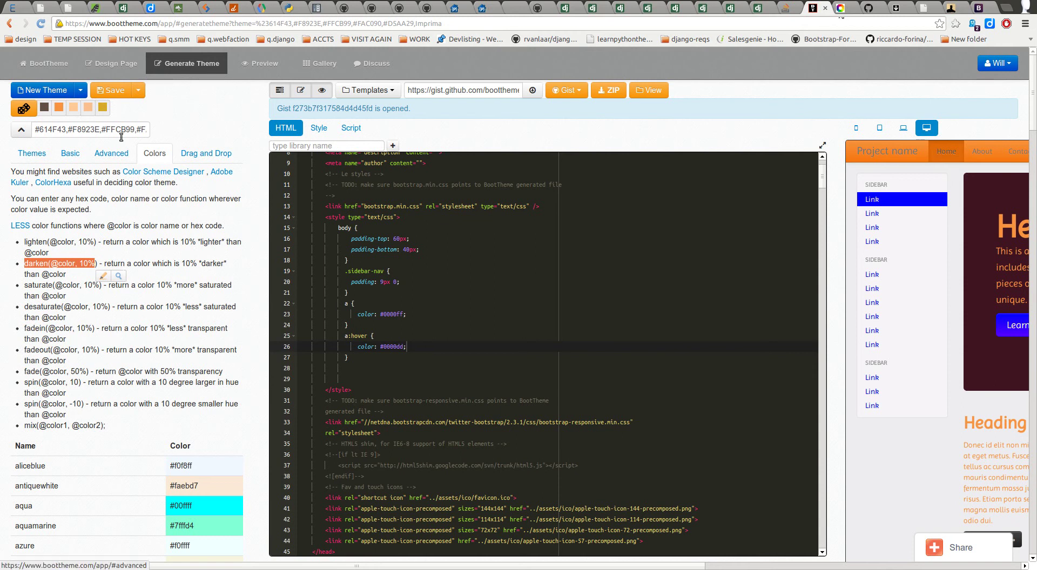
pyautogui.click(73, 156)
pyautogui.click(198, 253)
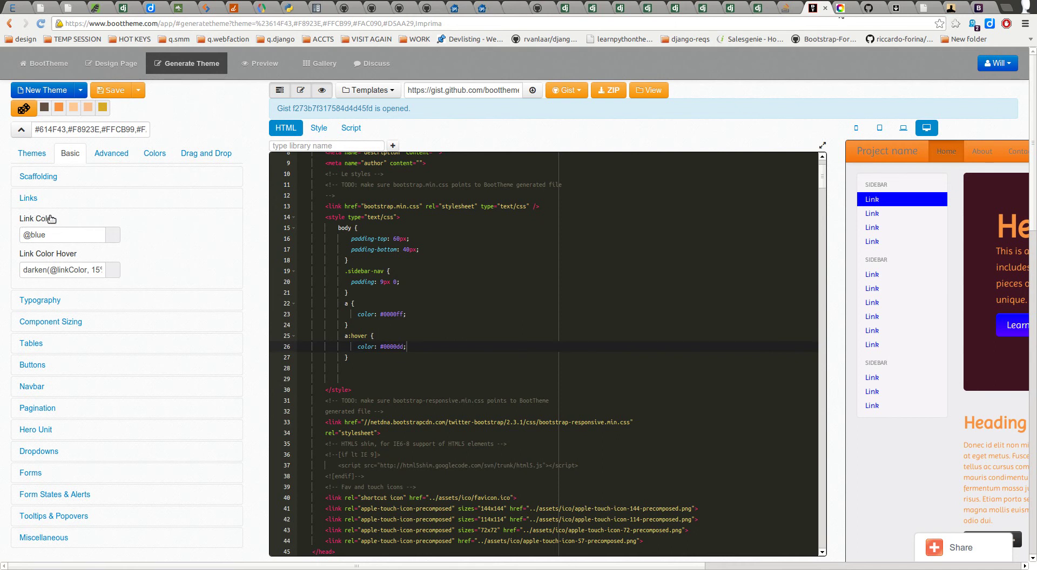
# Step: Collapse the Links group in the Basic tab and move the caret to the a rule
pyautogui.click(30, 199)
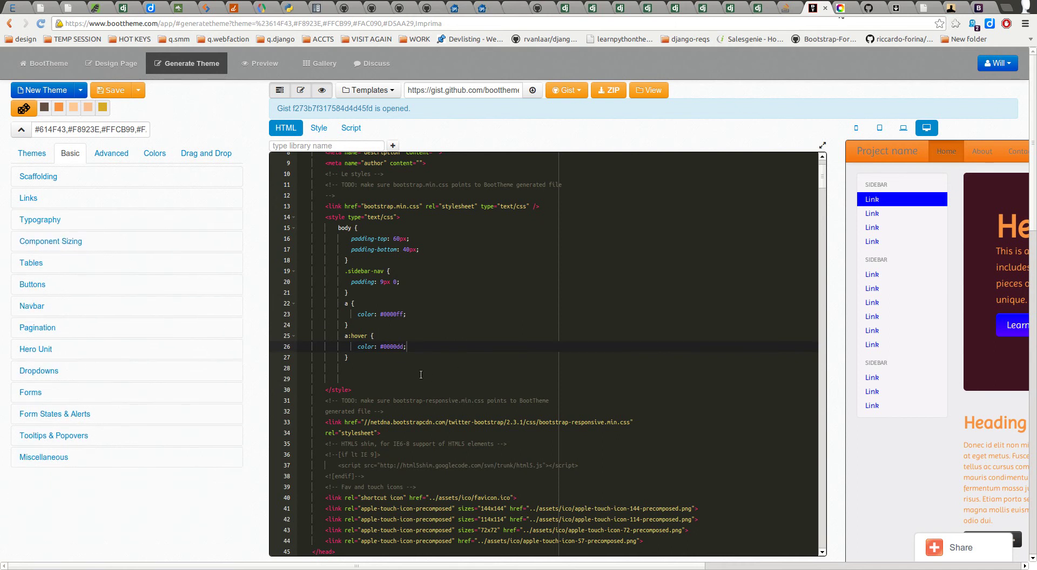
pyautogui.click(378, 367)
pyautogui.press('Down')
pyautogui.press('Down')
pyautogui.press('Up')
pyautogui.press('Up')
pyautogui.press('Up')
pyautogui.press('Up')
pyautogui.press('Up')
pyautogui.press('Up')
pyautogui.press('Up')
pyautogui.press('Up')
pyautogui.press('Up')
pyautogui.press('Up')
pyautogui.press('Down')
pyautogui.press('Down')
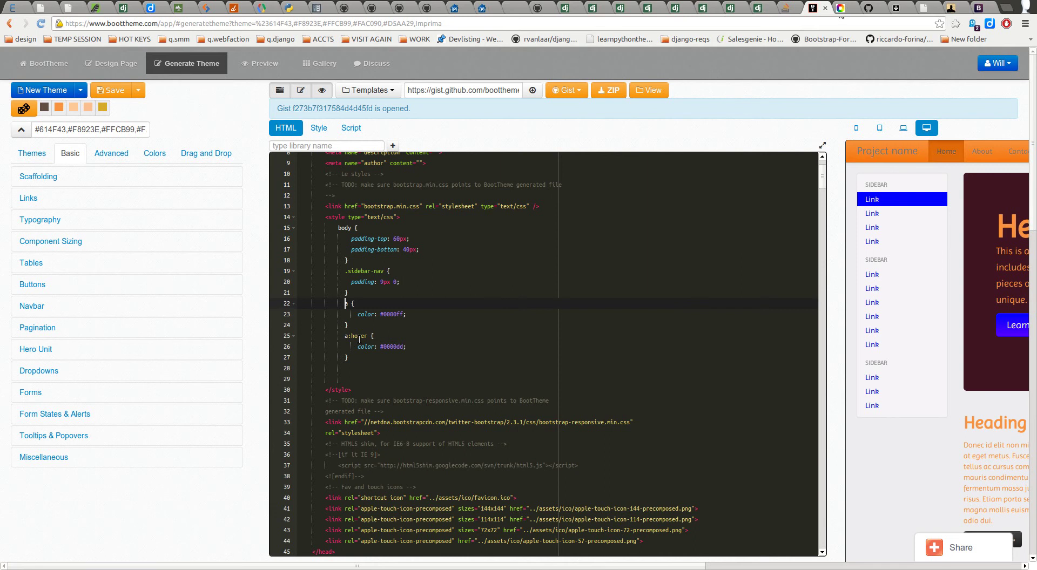
# Step: Find the blank line after the a:hover rule and check the navbar class name in the markup
pyautogui.press('Down')
pyautogui.press('Down')
pyautogui.press('Down')
pyautogui.press('Up')
pyautogui.press('Up')
pyautogui.press('Up')
pyautogui.press('Down')
pyautogui.press('Down')
pyautogui.press('Down')
pyautogui.press('Down')
pyautogui.press('Down')
pyautogui.press('Down')
pyautogui.scroll(-5, 411, 359)
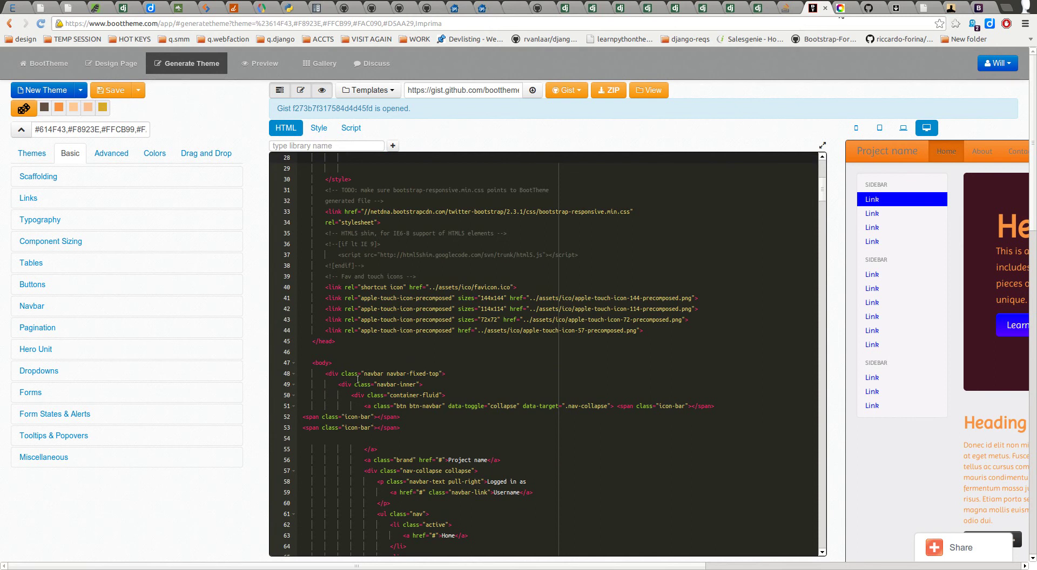
pyautogui.moveTo(363, 374); pyautogui.dragTo(385, 373)
pyautogui.scroll(4, 381, 367)
# Step: Type '.navbar a {' on empty line 28 to begin a rule for navbar links
pyautogui.click(361, 315)
pyautogui.write('.navbar')
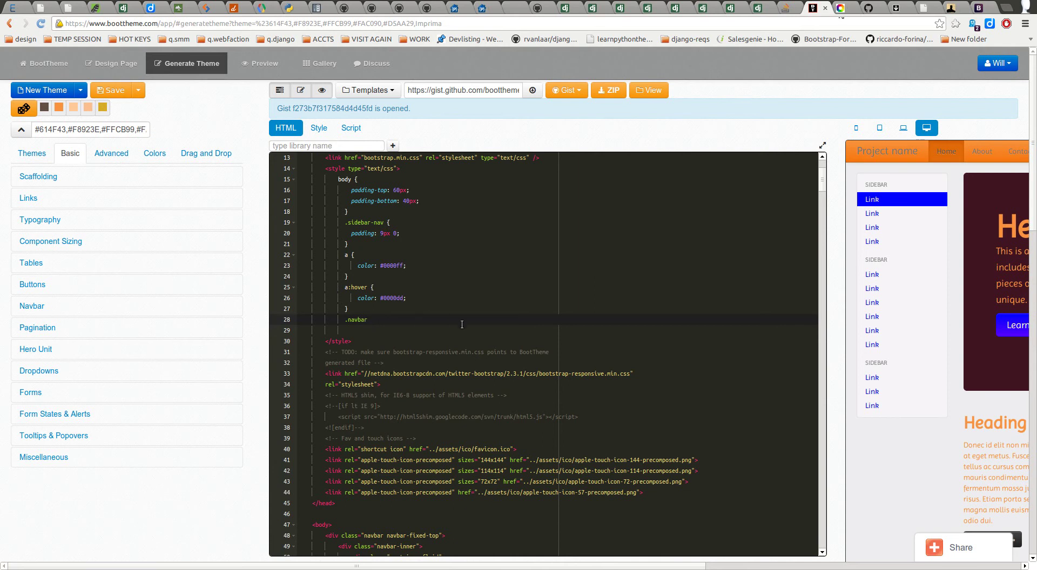
pyautogui.write('a {')
pyautogui.moveTo(345, 320); pyautogui.dragTo(370, 322)
pyautogui.click(371, 320)
pyautogui.doubleClick(361, 320)
pyautogui.scroll(-3, 393, 468)
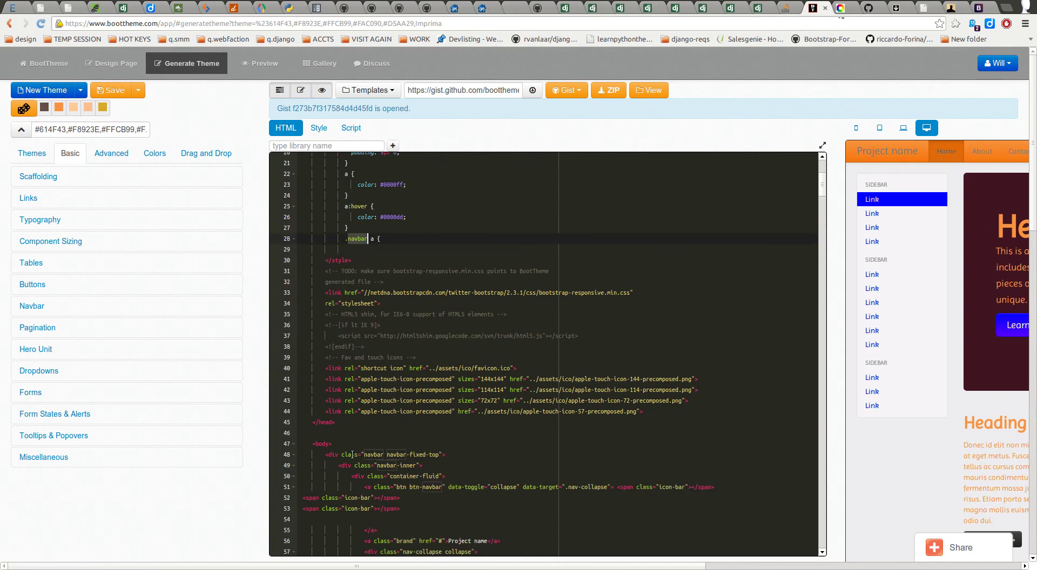
pyautogui.moveTo(363, 455)
pyautogui.mouseDown()
pyautogui.moveTo(385, 455)
pyautogui.moveTo(347, 454)
pyautogui.moveTo(382, 454)
pyautogui.mouseUp()
pyautogui.scroll(-2, 435, 446)
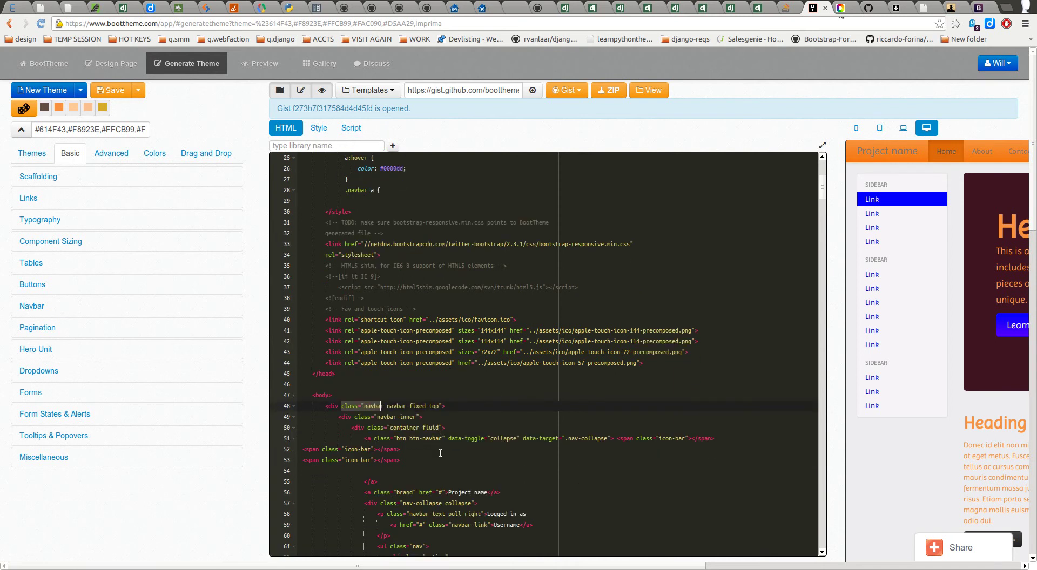
pyautogui.click(443, 394)
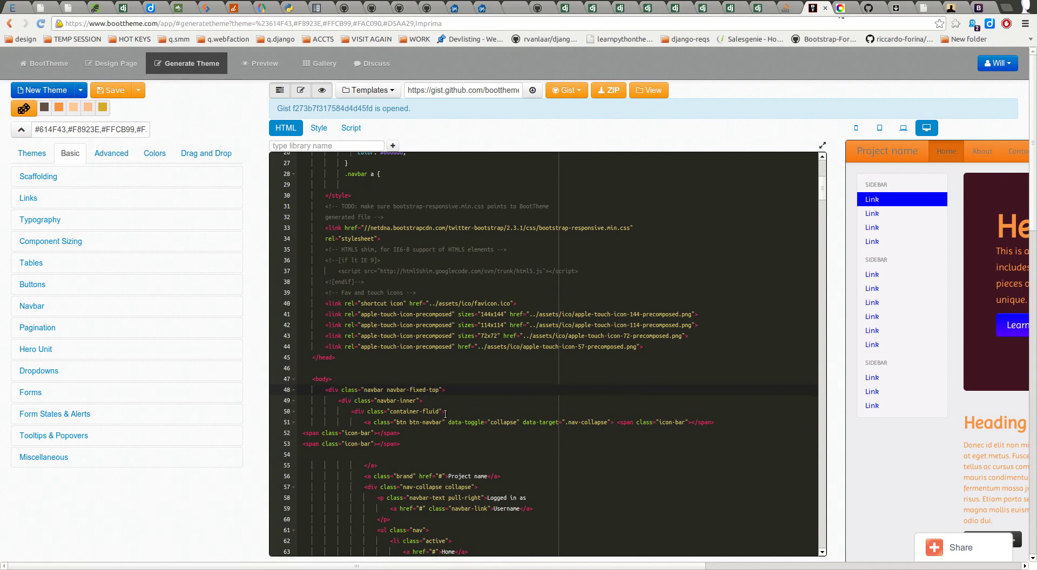
pyautogui.scroll(-2, 440, 433)
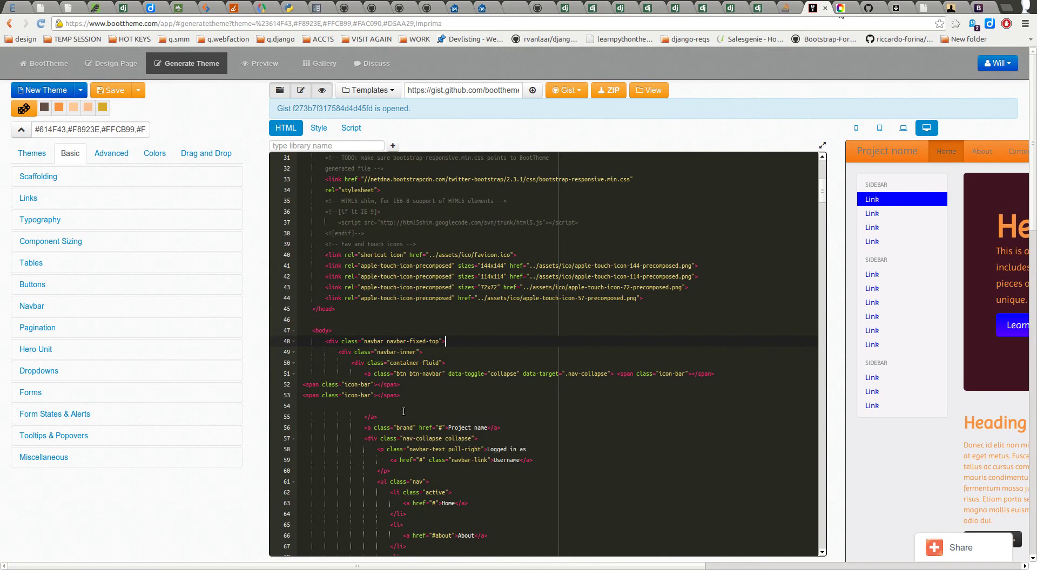
pyautogui.click(372, 417)
pyautogui.click(372, 428)
pyautogui.moveTo(371, 427); pyautogui.dragTo(396, 428)
pyautogui.click(394, 460)
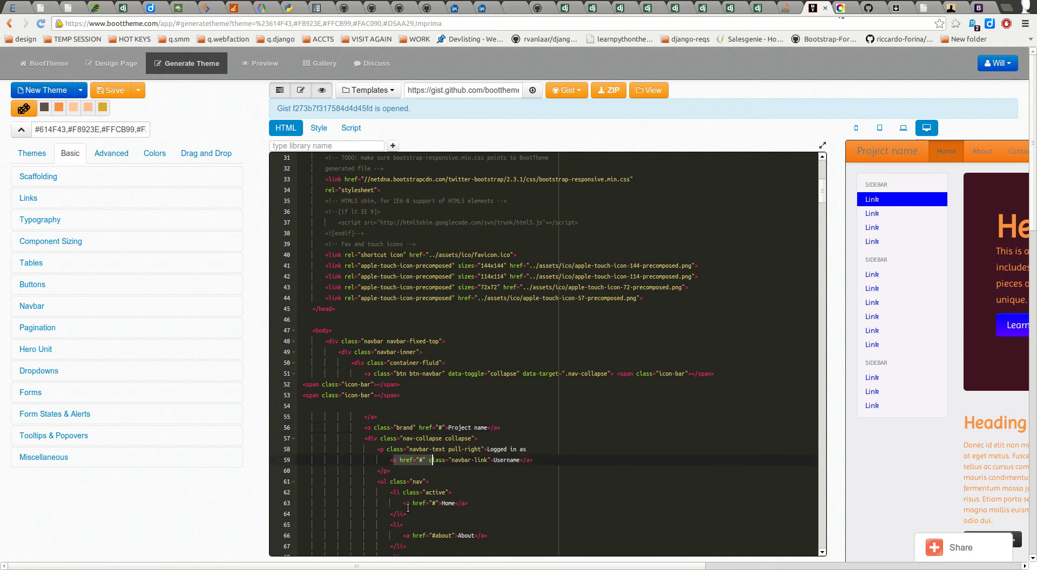
pyautogui.moveTo(432, 493); pyautogui.dragTo(433, 536)
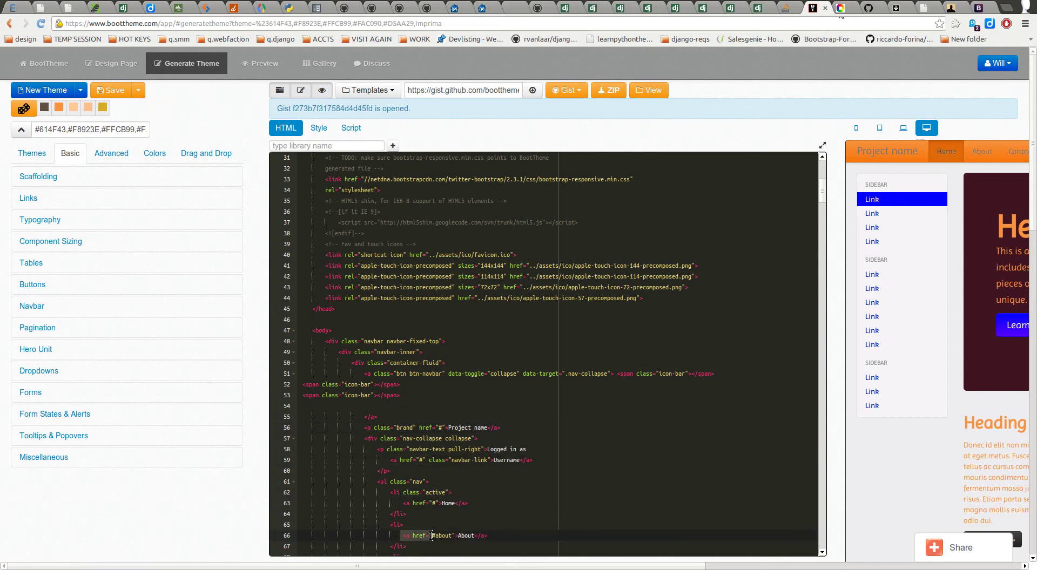
pyautogui.scroll(4, 421, 421)
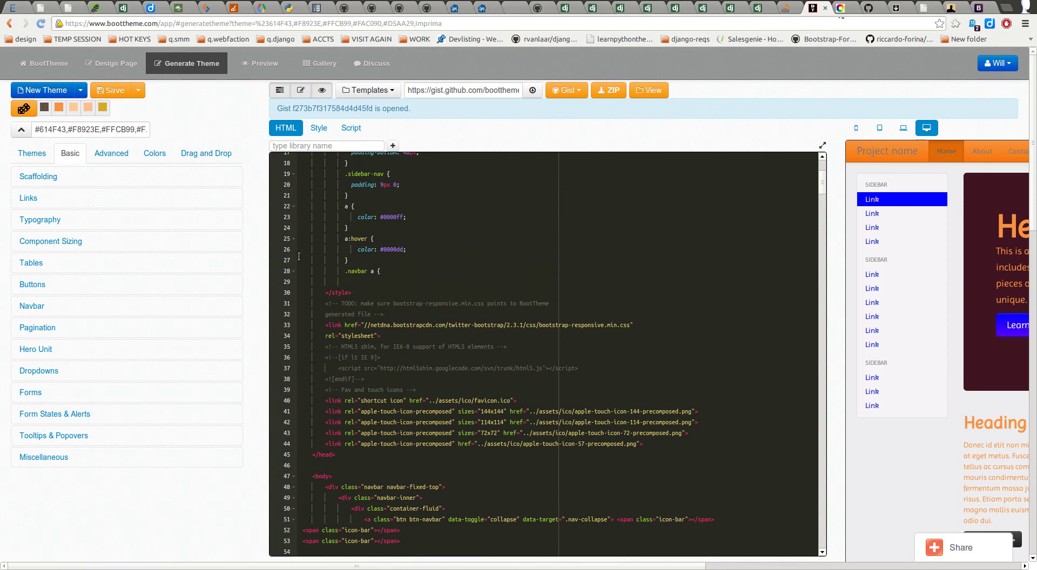
pyautogui.moveTo(345, 272); pyautogui.dragTo(377, 275)
pyautogui.click(342, 272)
# Step: Add 'color: #ff0000;' inside the .navbar a rule
pyautogui.moveTo(342, 272); pyautogui.dragTo(368, 271)
pyautogui.click(404, 271)
pyautogui.press('Return')
pyautogui.write('color:')
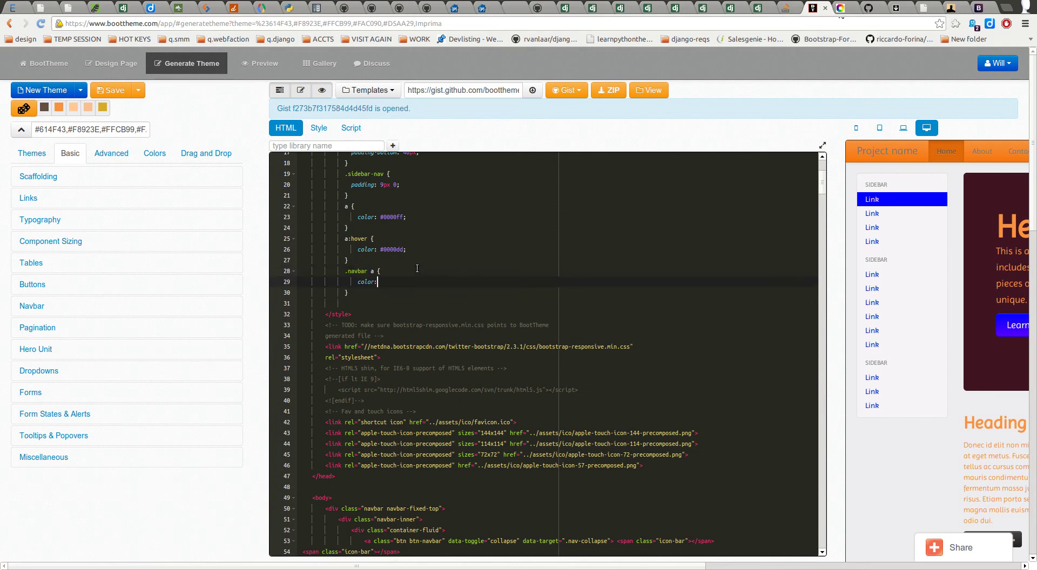
pyautogui.write(' #')
pyautogui.write('ff0000;')
pyautogui.press('Return')
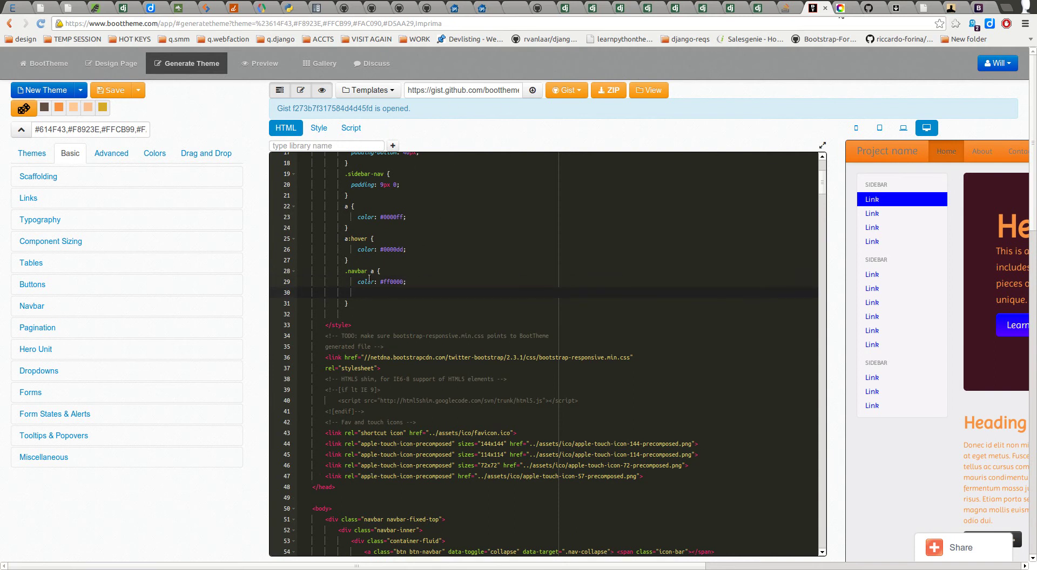
# Step: Review the a and .navbar a rule blocks, then show the theme's custom CSS code
pyautogui.moveTo(344, 271); pyautogui.dragTo(381, 271)
pyautogui.moveTo(335, 206); pyautogui.dragTo(368, 203)
pyautogui.click(366, 205)
pyautogui.moveTo(332, 206); pyautogui.dragTo(363, 209)
pyautogui.hotkey('shift', 'Down')
pyautogui.hotkey('shift', 'Down')
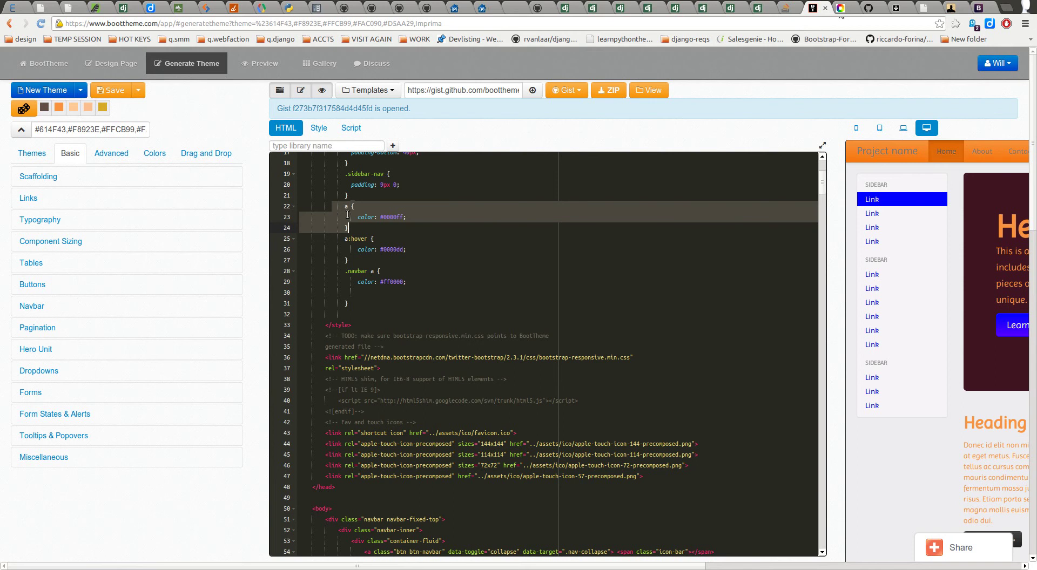
pyautogui.moveTo(335, 271); pyautogui.dragTo(346, 315)
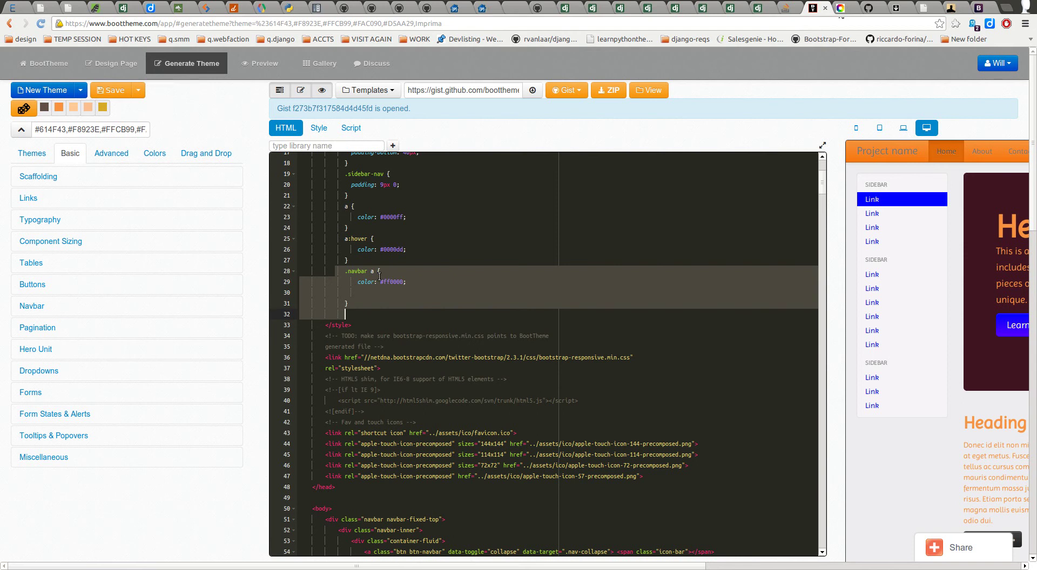
pyautogui.click(382, 292)
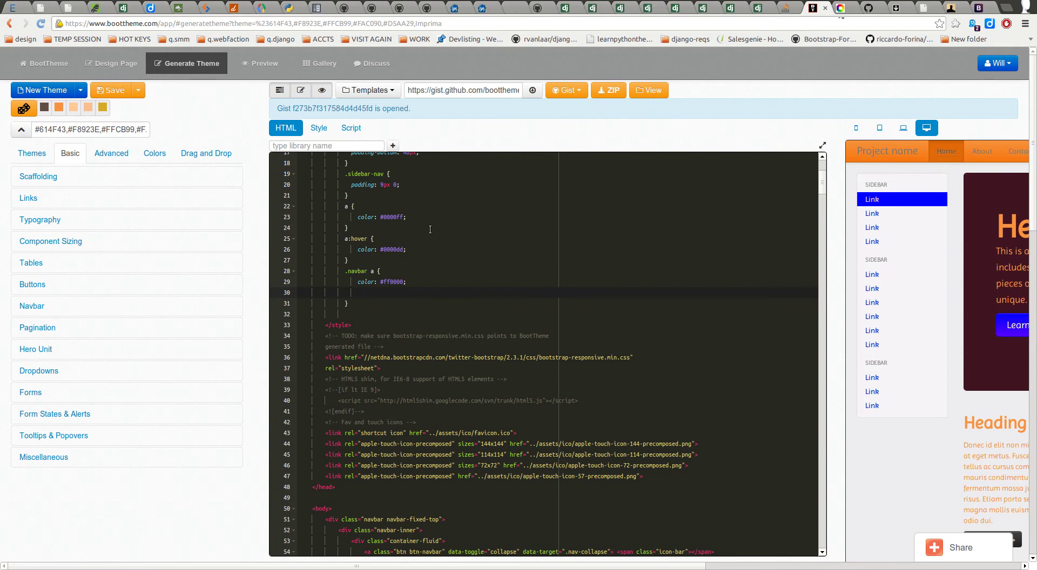
pyautogui.click(316, 128)
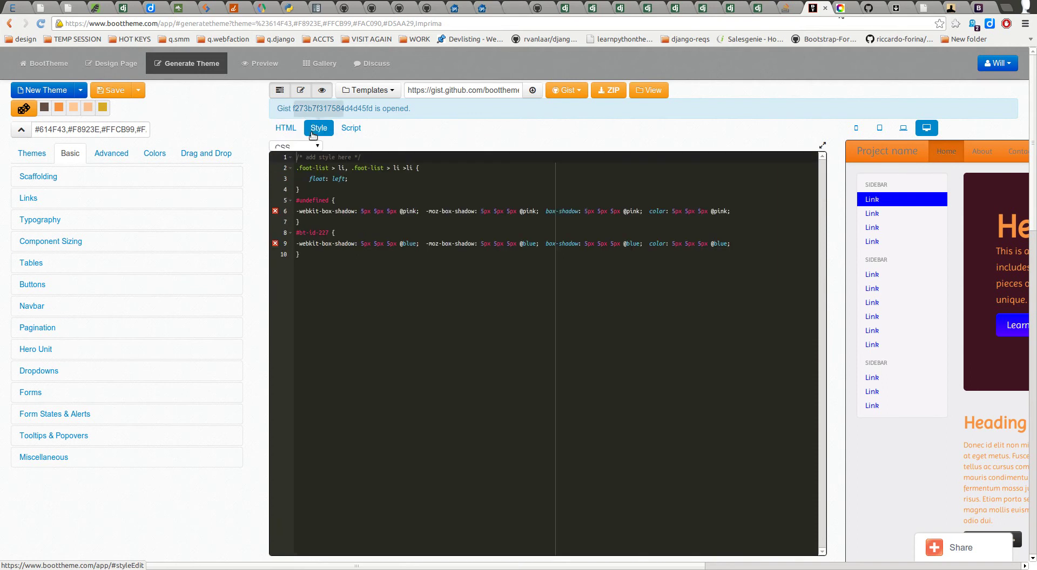
# Step: Cut the style rules on lines 19–31 out of the HTML style block
pyautogui.click(286, 128)
pyautogui.scroll(1, 374, 316)
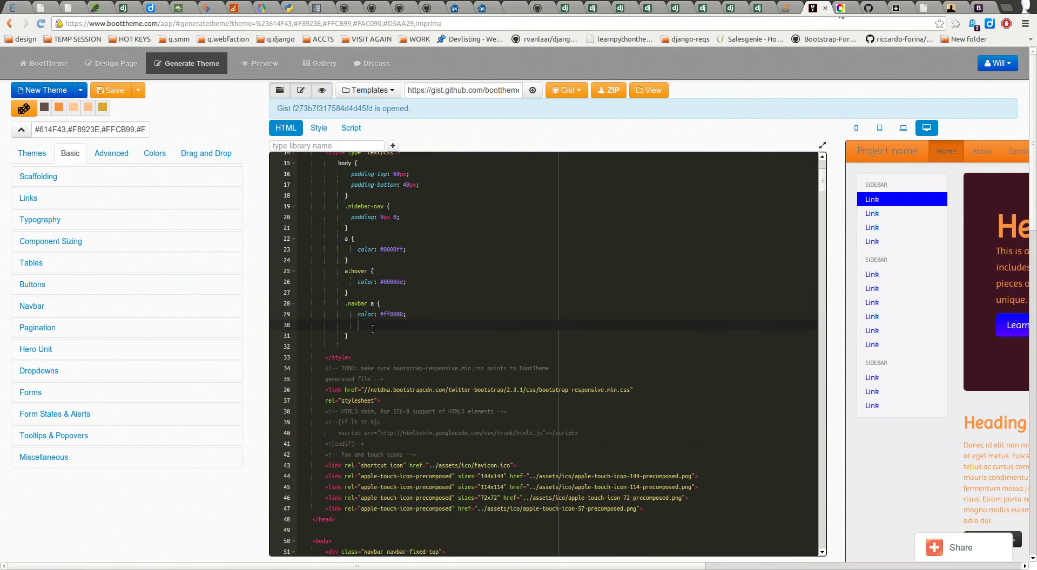
pyautogui.moveTo(350, 336); pyautogui.dragTo(297, 212)
pyautogui.hotkey('ctrl', 'c')
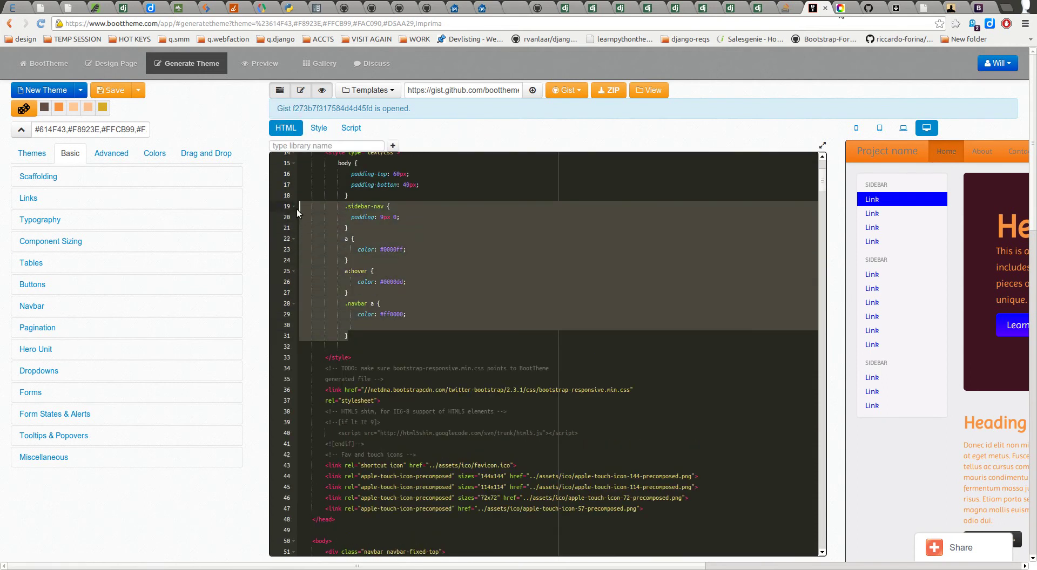
pyautogui.press('BackSpace')
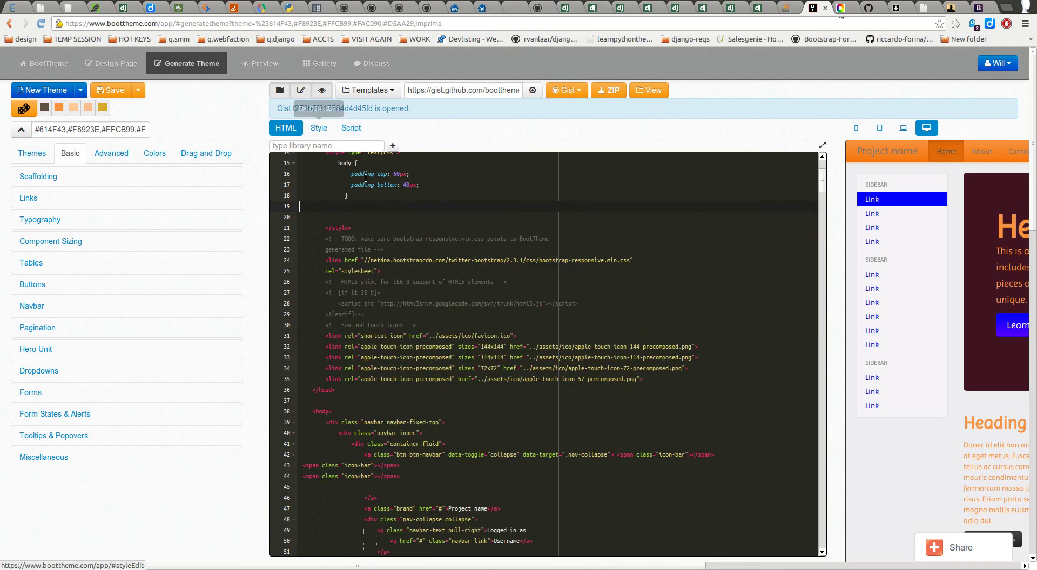
pyautogui.click(302, 91)
pyautogui.click(302, 91)
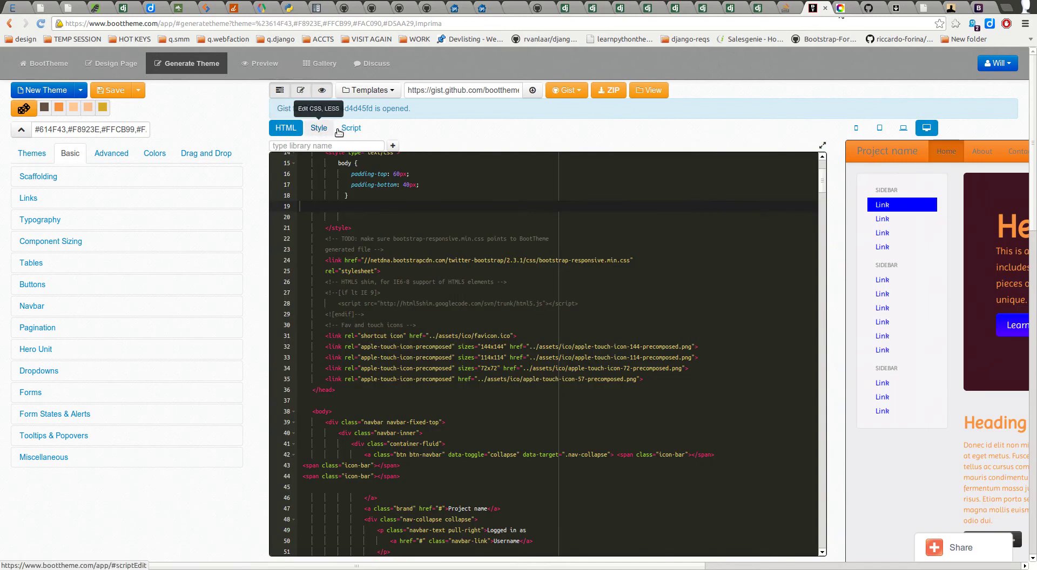
# Step: Paste the rules at the end of the custom CSS and hide the editor for a full-width preview
pyautogui.click(319, 127)
pyautogui.click(333, 288)
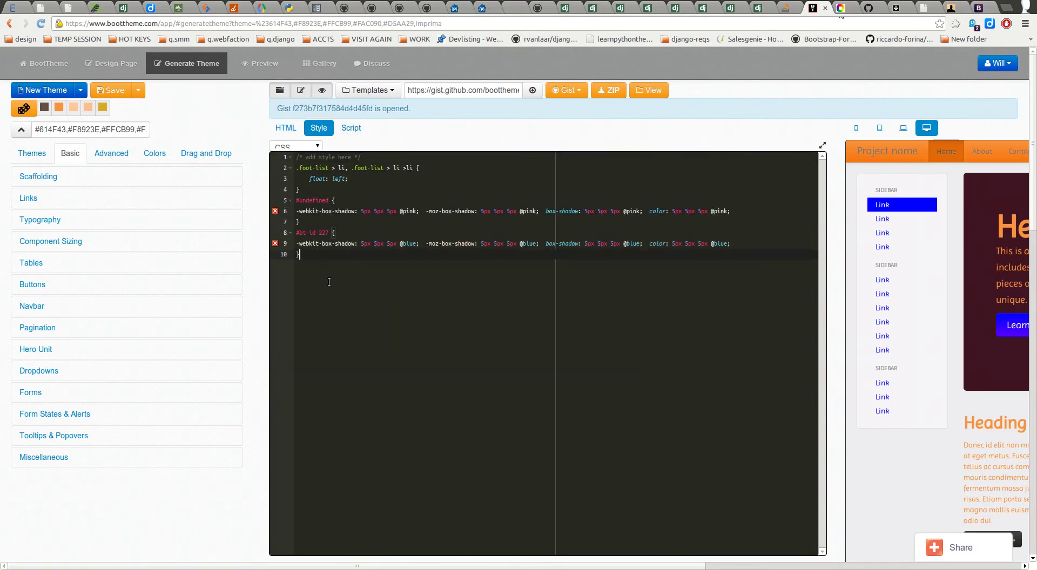
pyautogui.press('Return')
pyautogui.hotkey('ctrl', 'v')
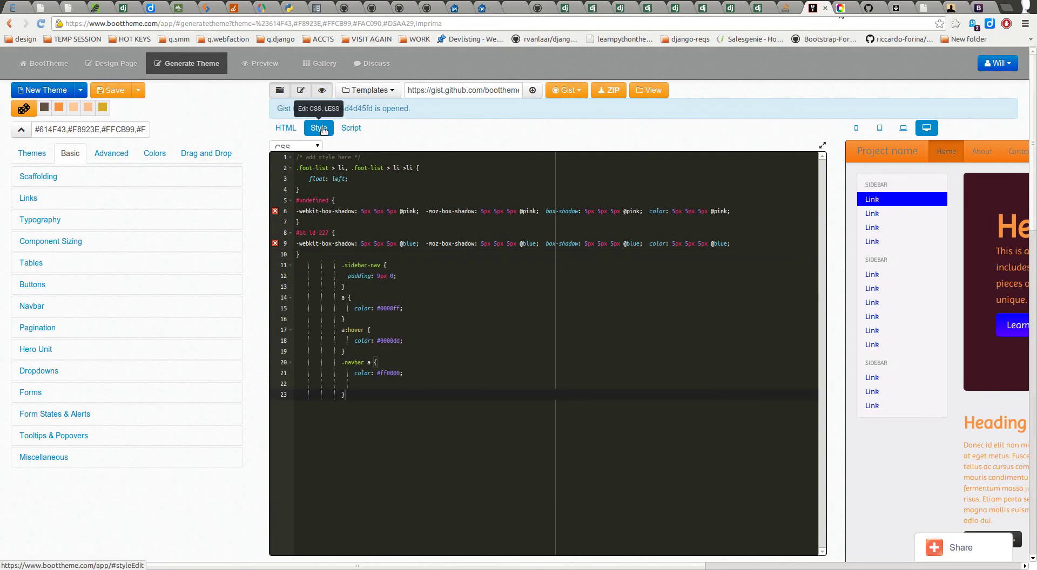
pyautogui.click(298, 93)
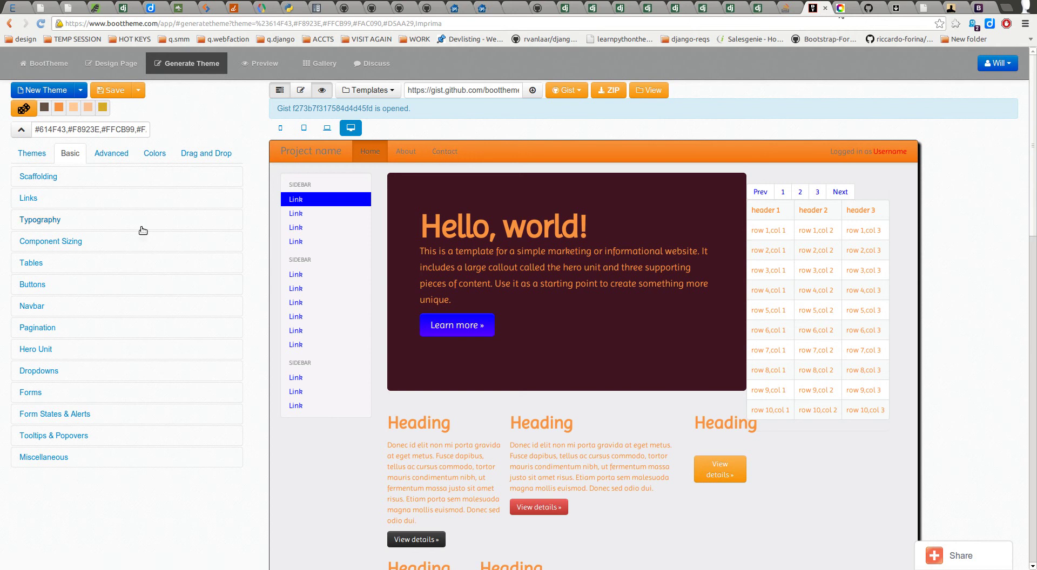
# Step: Expand the Navbar settings showing link colour #777, and bring the code editor panel back
pyautogui.click(56, 306)
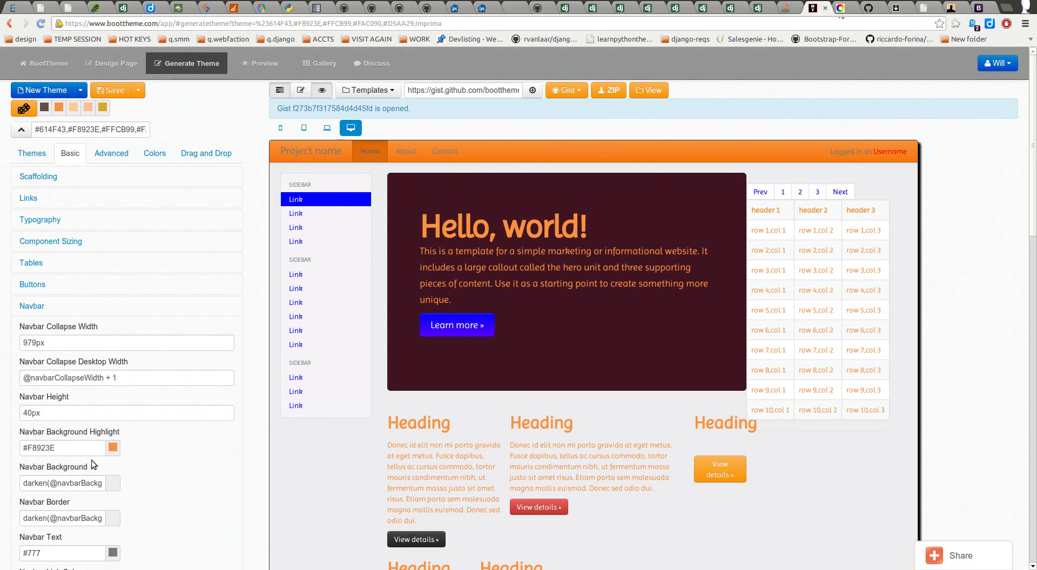
pyautogui.scroll(-4, 109, 447)
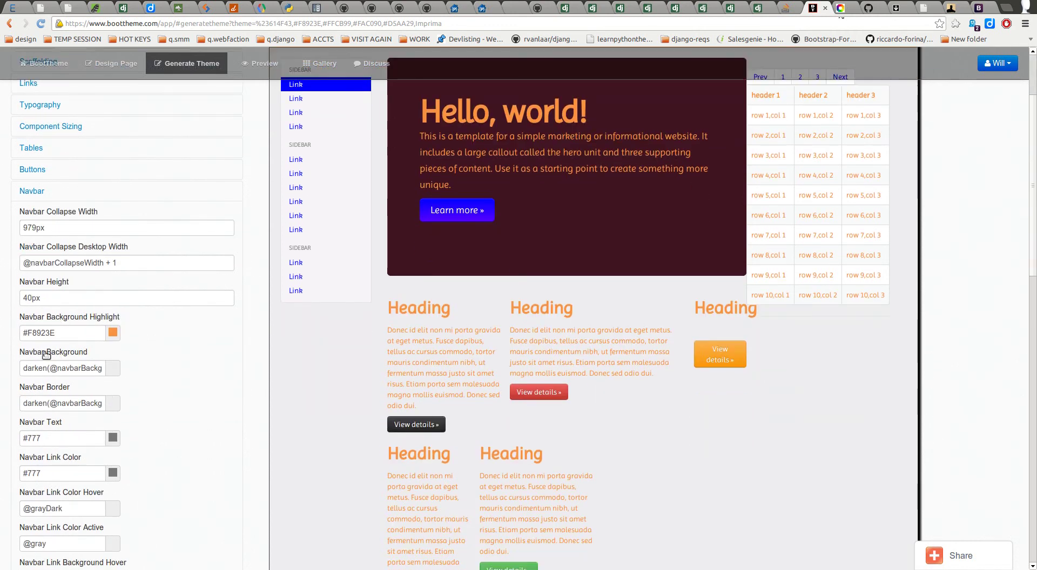
pyautogui.scroll(-5, 41, 246)
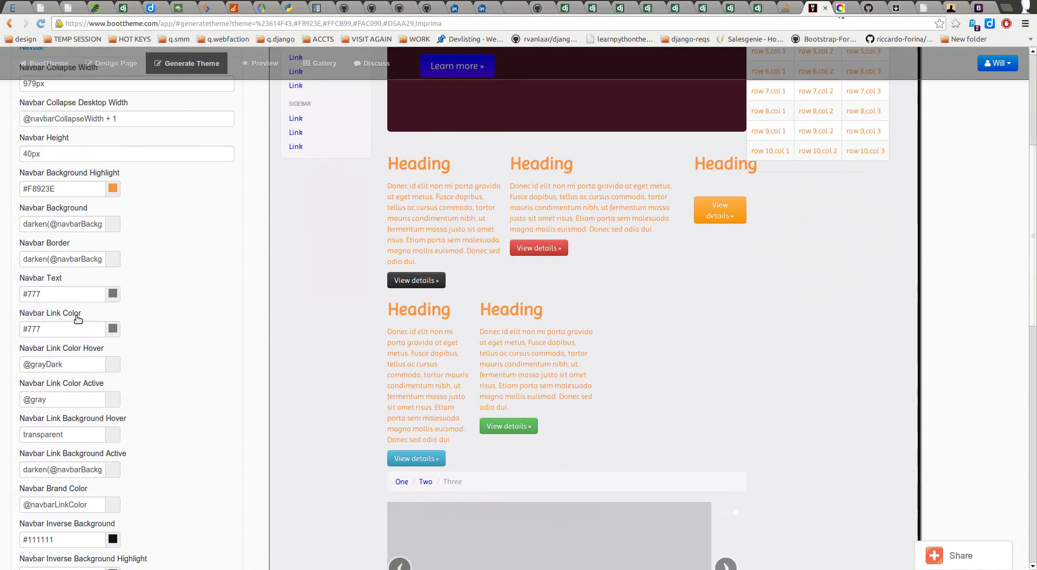
pyautogui.click(61, 323)
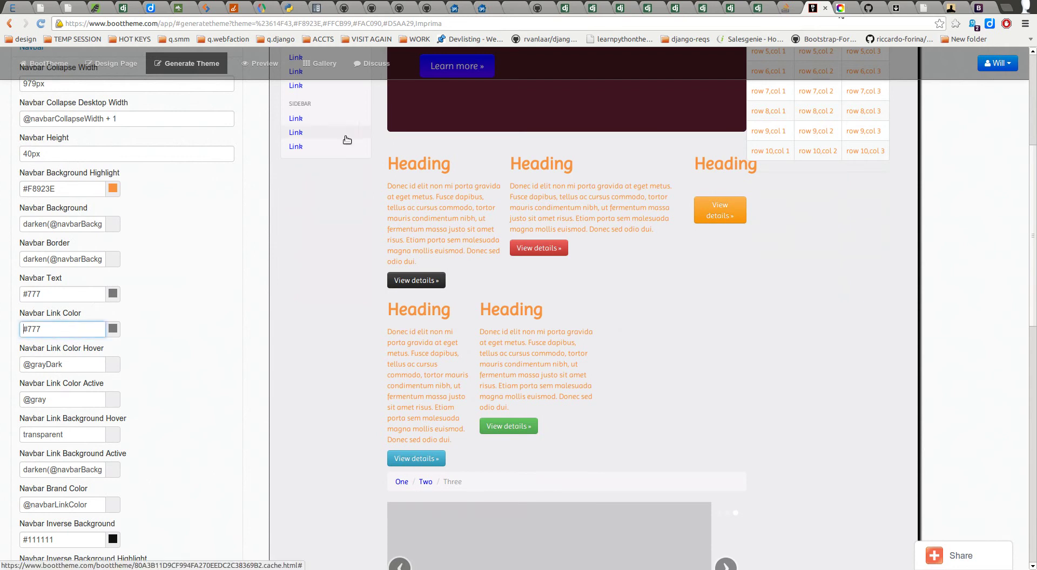
pyautogui.scroll(9, 343, 174)
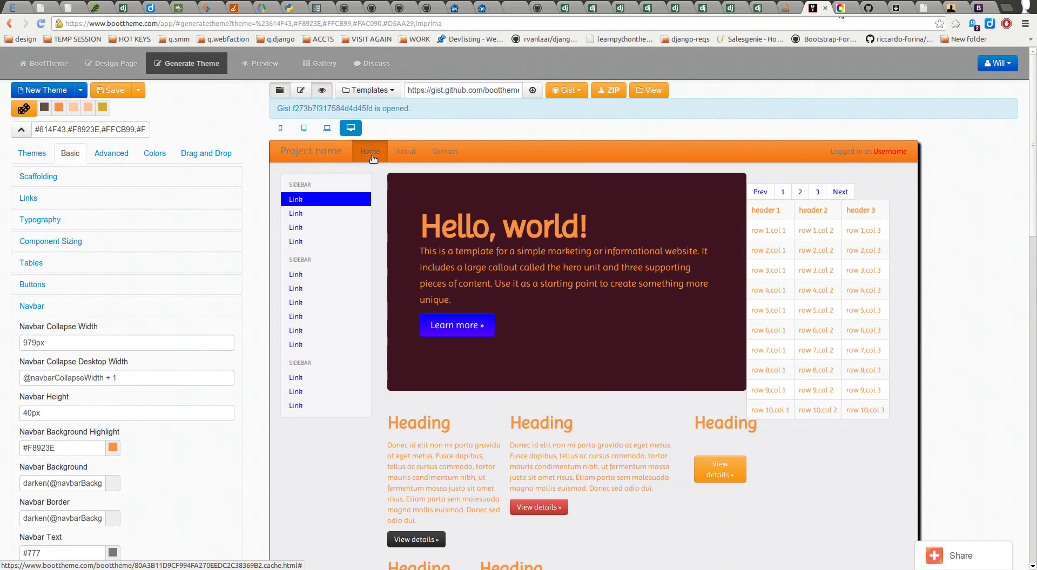
pyautogui.click(304, 92)
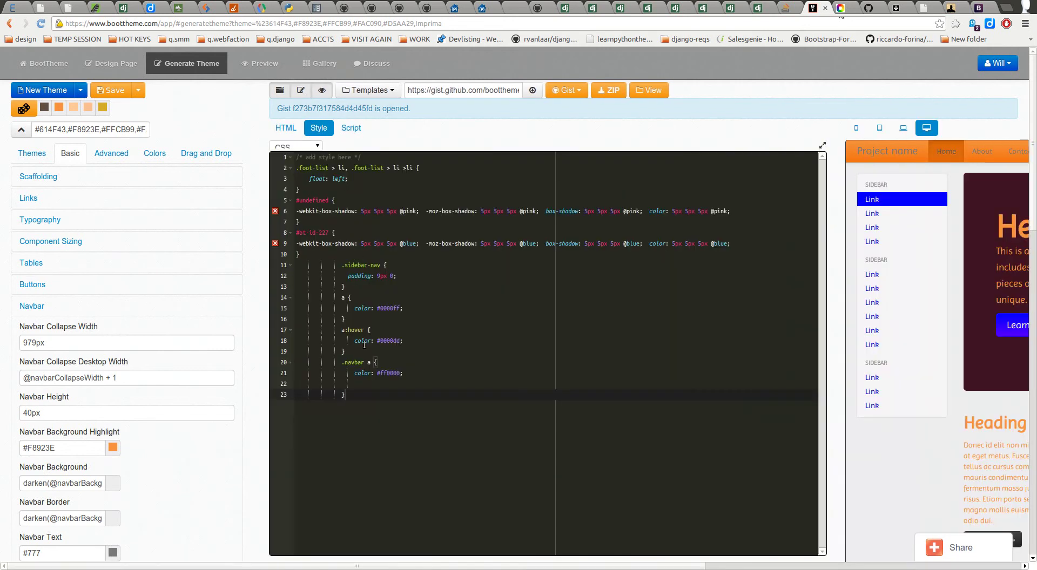
# Step: Delete CSS lines 11–23 with the .sidebar-nav, a, a:hover and .navbar a rules, then hide the editor
pyautogui.moveTo(342, 364); pyautogui.dragTo(400, 361)
pyautogui.moveTo(357, 406); pyautogui.dragTo(267, 268)
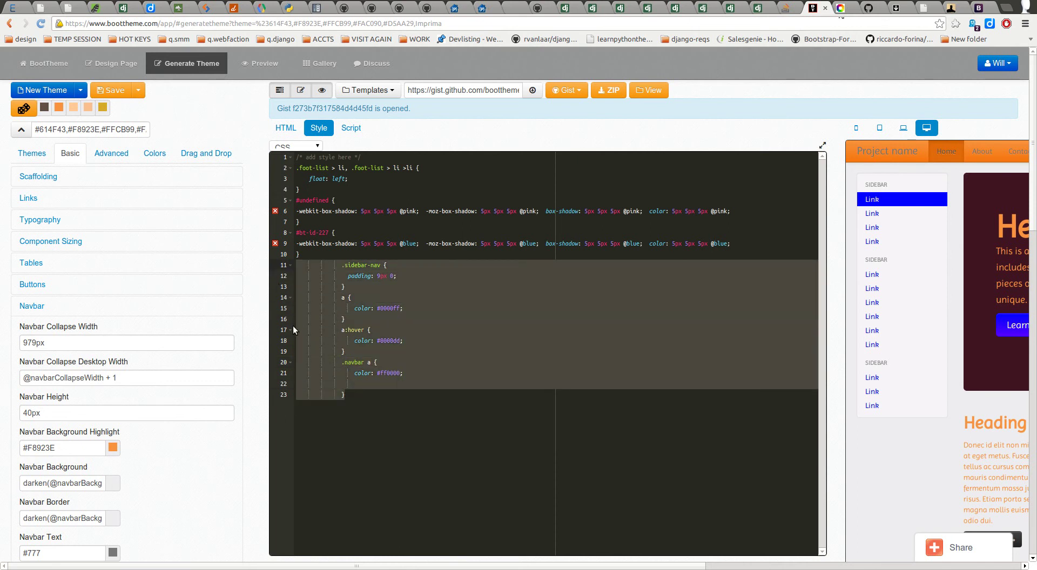
pyautogui.press('BackSpace')
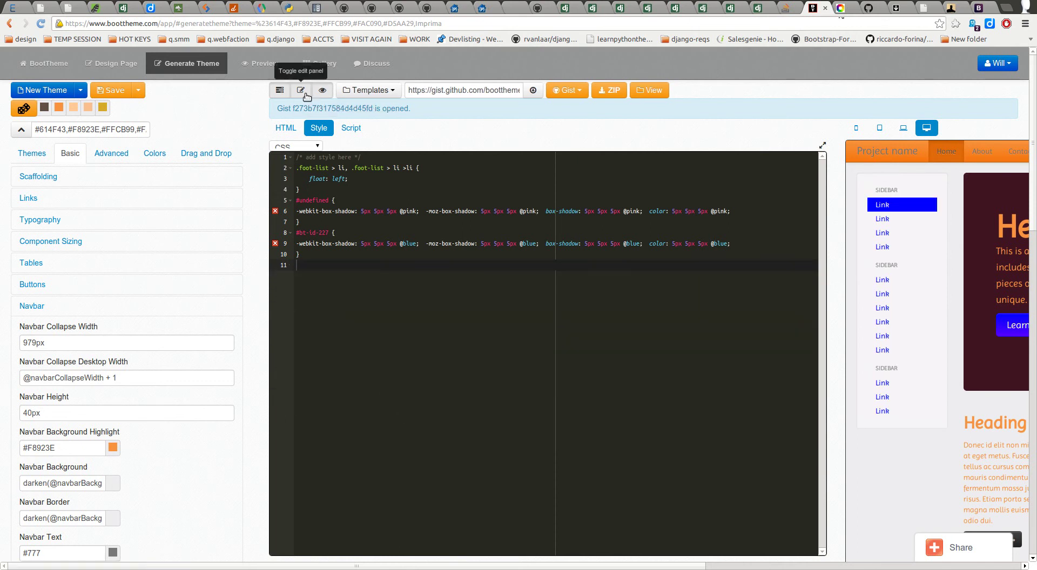
pyautogui.click(306, 96)
pyautogui.scroll(-1, 81, 455)
pyautogui.scroll(-3, 81, 455)
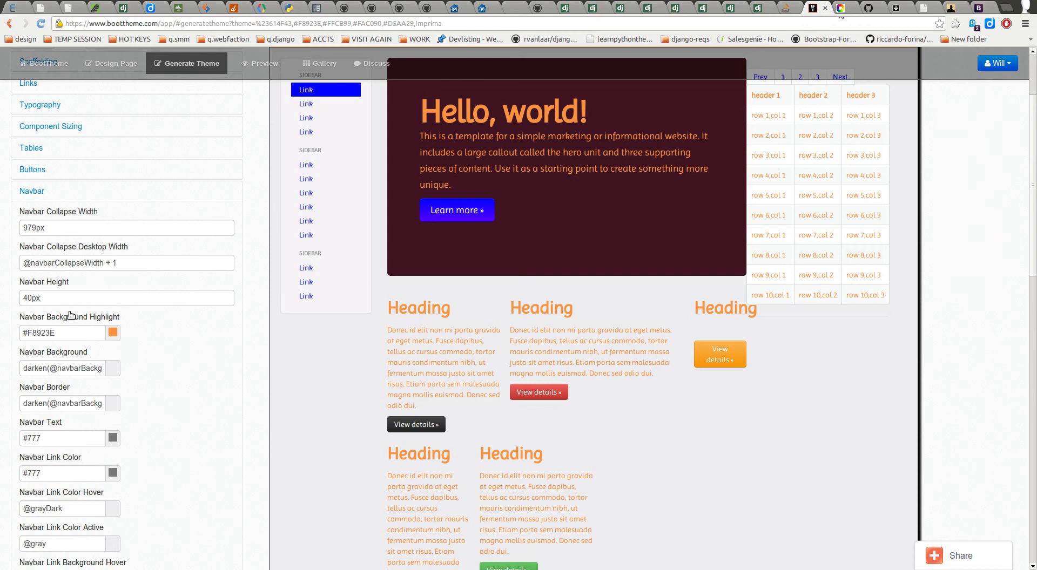
pyautogui.click(45, 197)
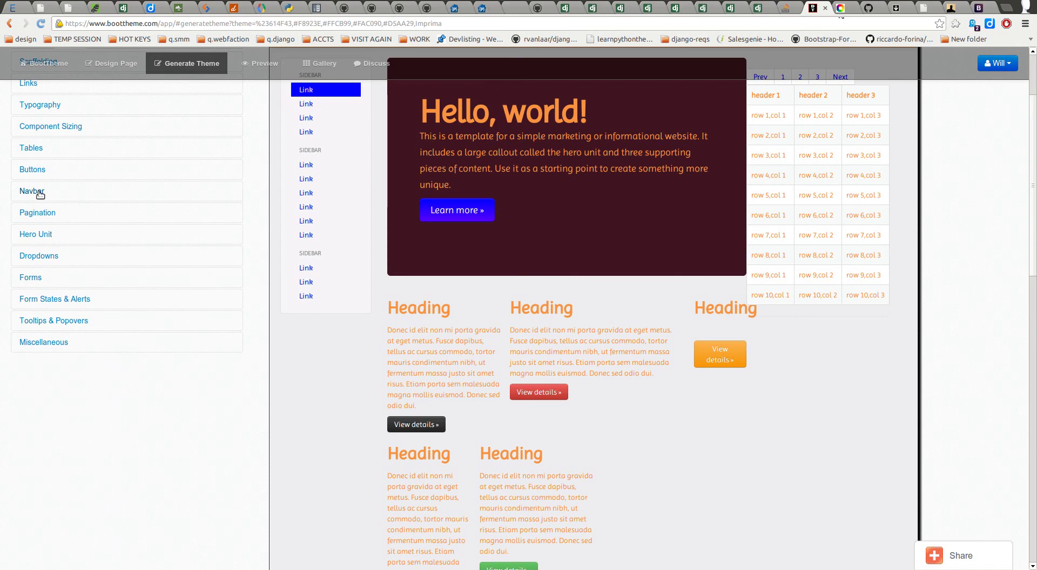
pyautogui.click(41, 193)
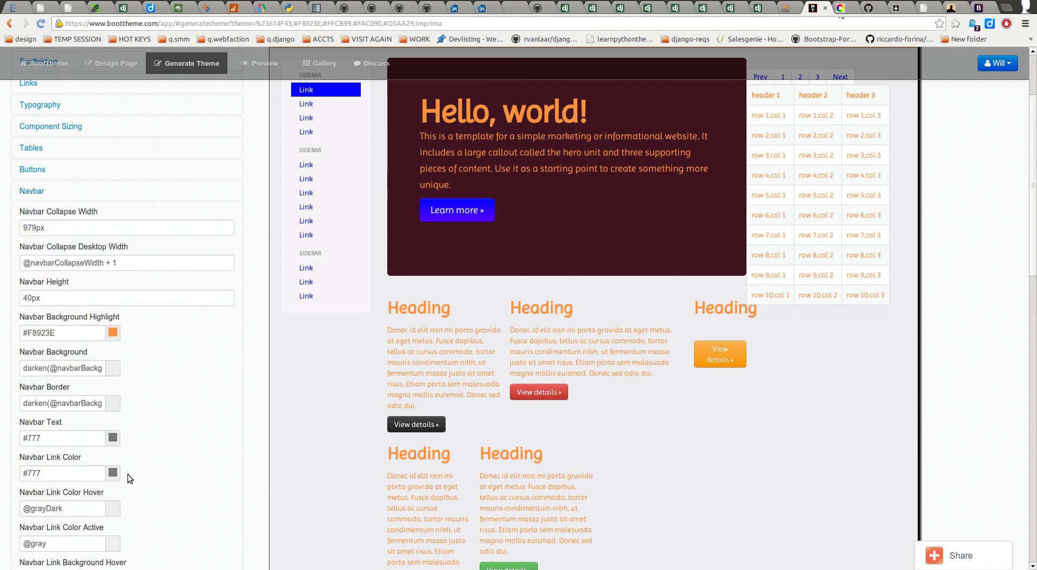
pyautogui.scroll(-3, 151, 464)
pyautogui.scroll(5, 72, 318)
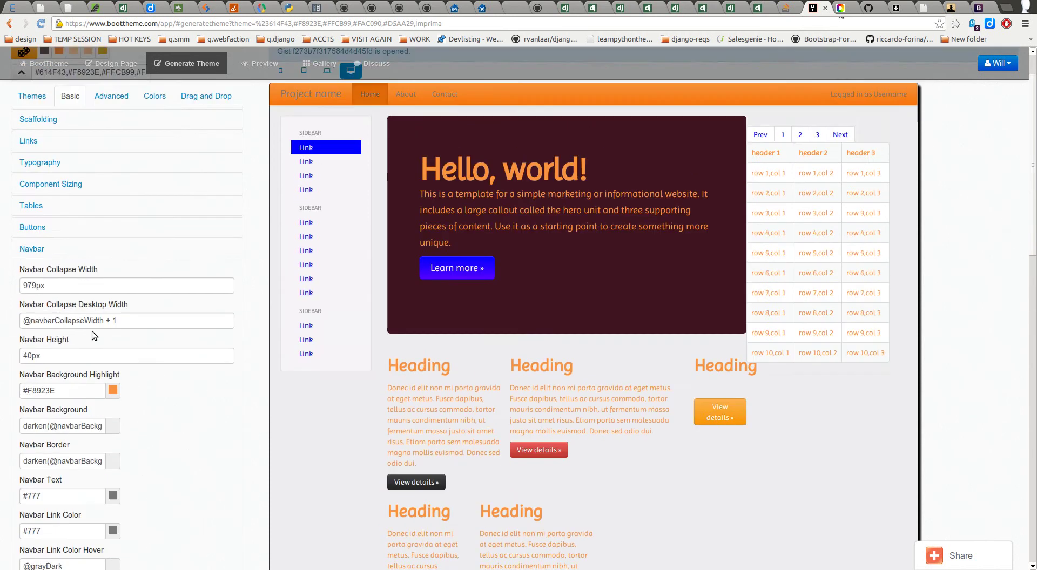
pyautogui.click(56, 199)
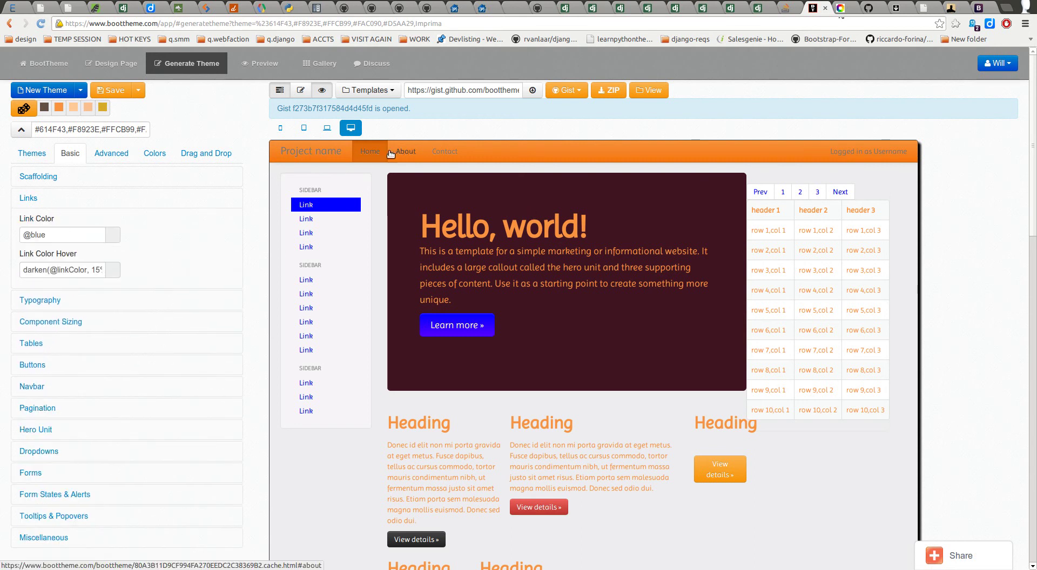
pyautogui.click(57, 202)
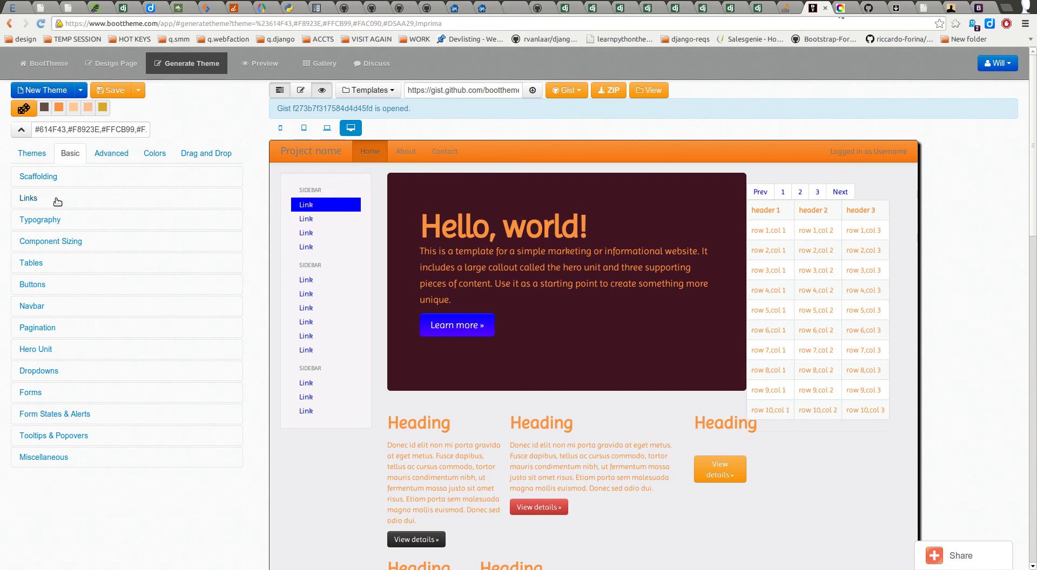
pyautogui.click(57, 202)
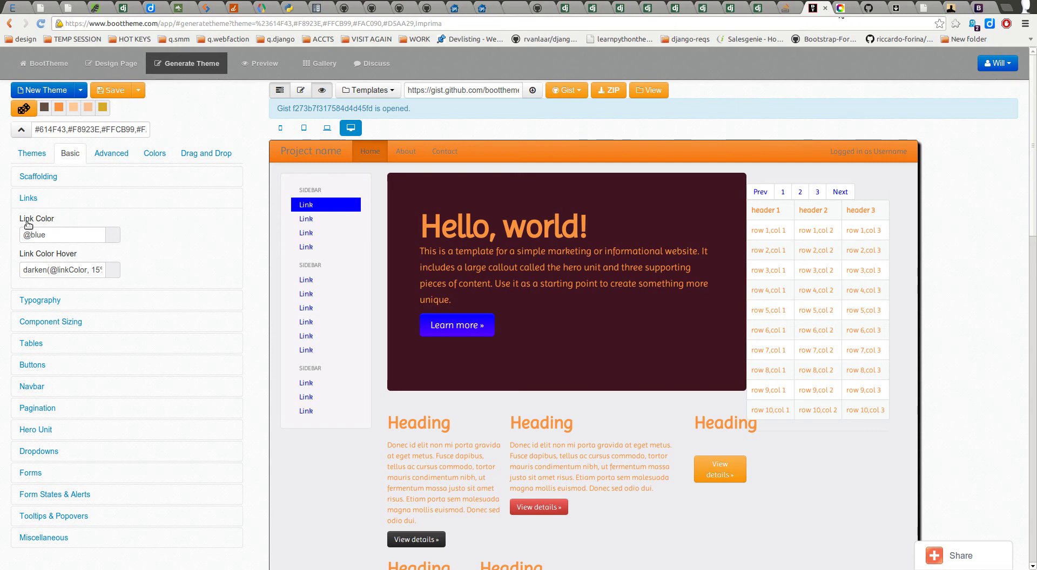
pyautogui.click(98, 199)
pyautogui.scroll(-2, 100, 307)
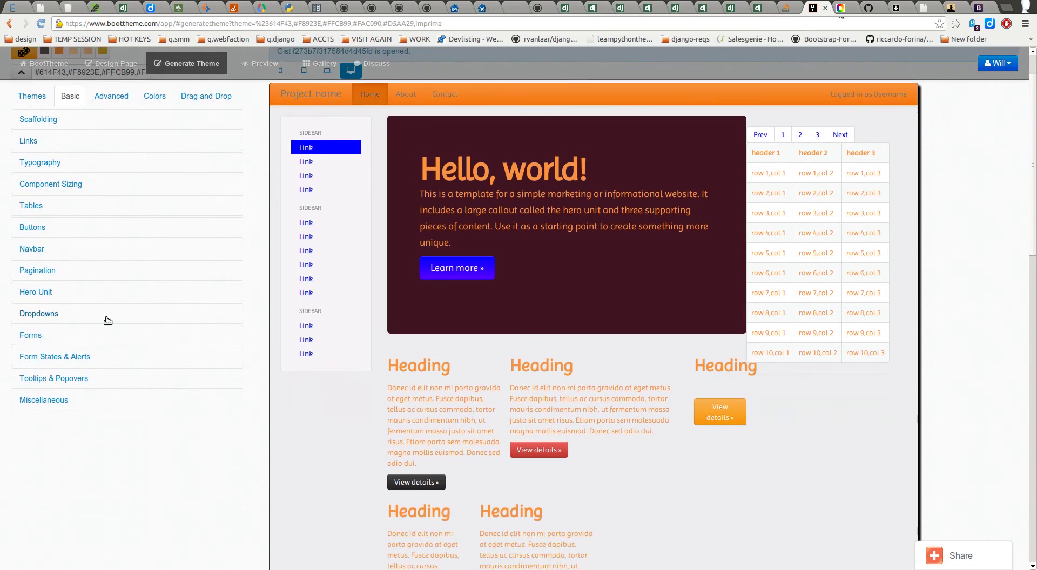
pyautogui.click(31, 249)
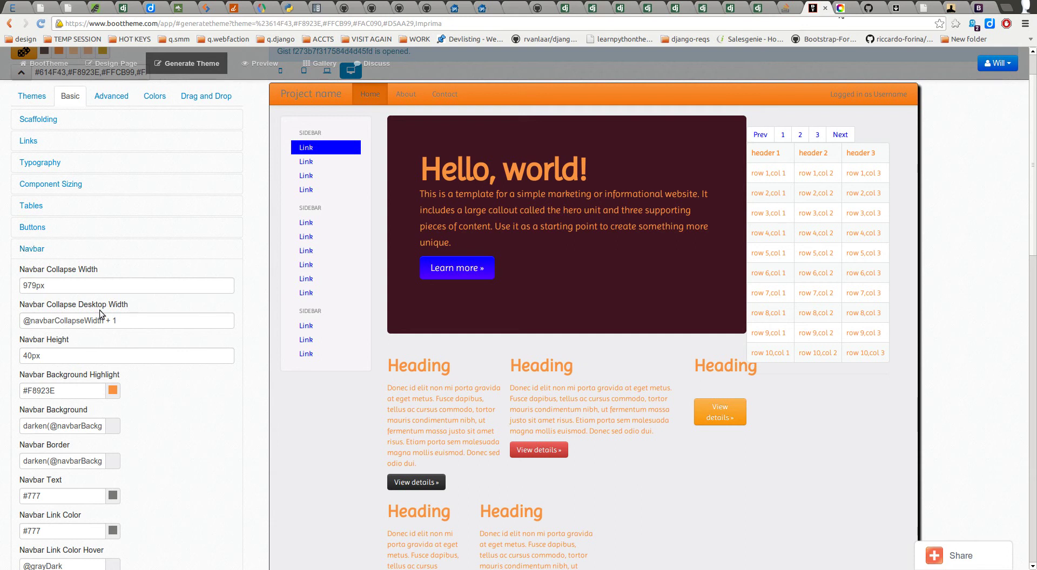
pyautogui.scroll(-4, 97, 316)
pyautogui.scroll(-1, 50, 252)
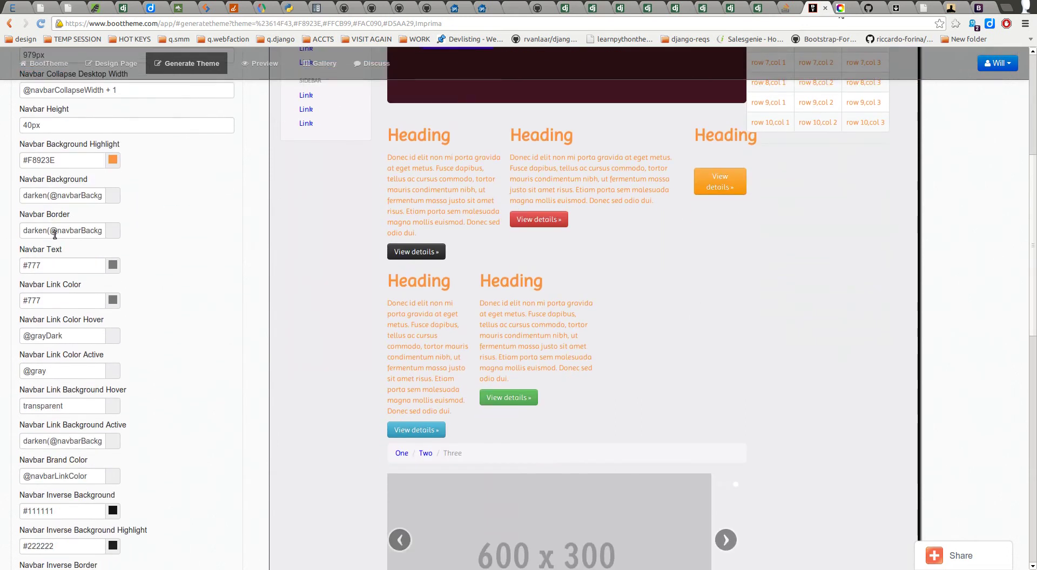
pyautogui.doubleClick(28, 300)
pyautogui.moveTo(28, 300); pyautogui.dragTo(25, 299)
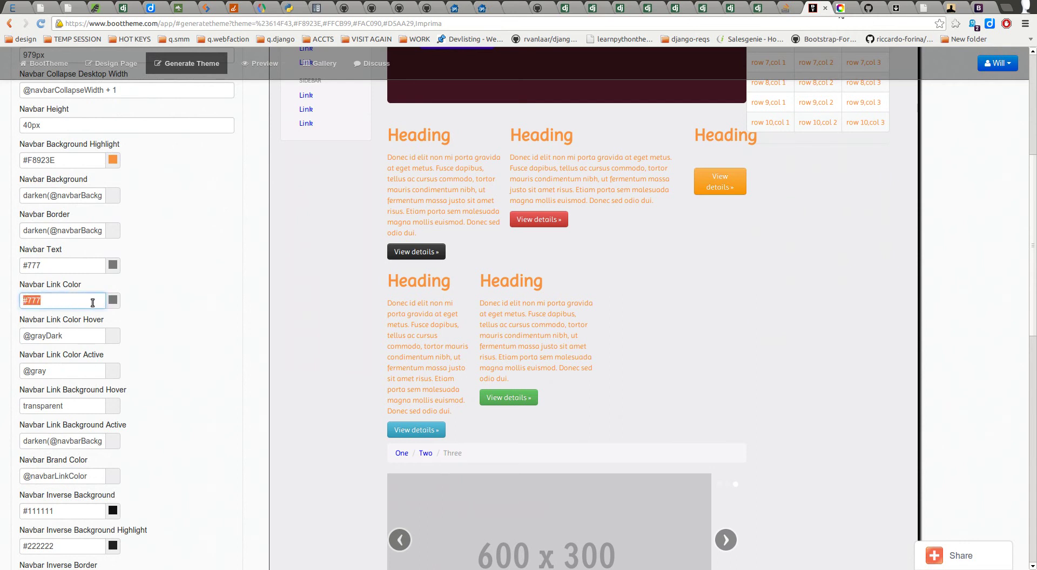
pyautogui.write('@red')
# Step: Set Navbar Link Color Hover to darken(navbarLinkColor, 15%)
pyautogui.click(74, 335)
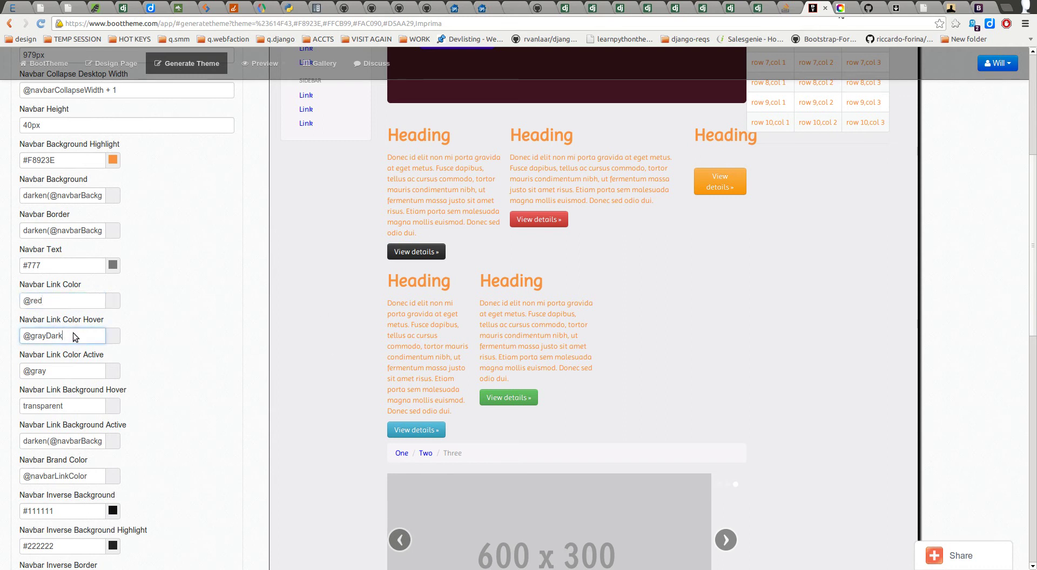
pyautogui.hotkey('ctrl', 'a')
pyautogui.write('d')
pyautogui.press('BackSpace')
pyautogui.write('dr')
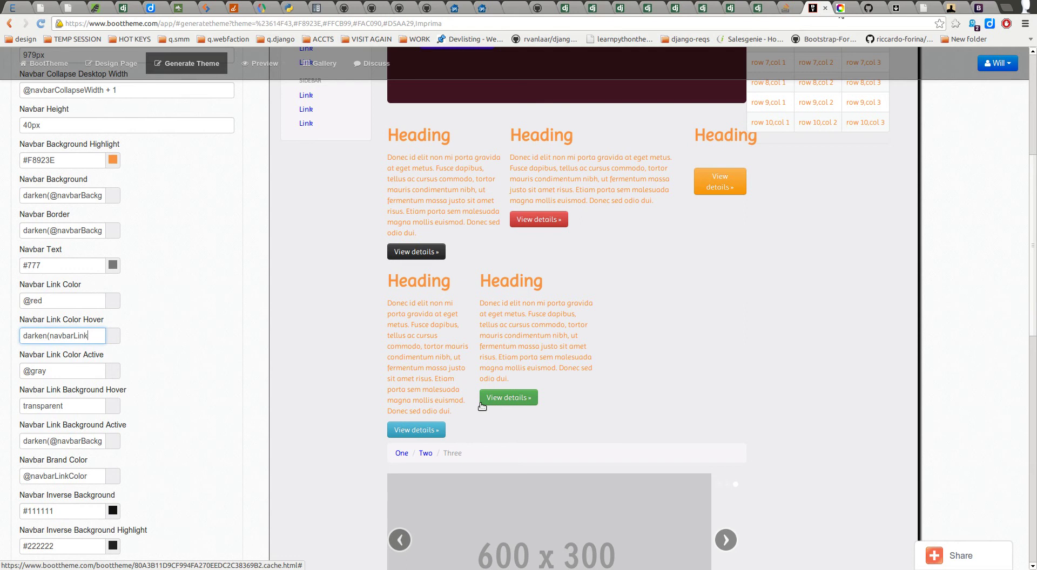
pyautogui.write('lor, 15%)')
pyautogui.press('Tab')
pyautogui.click(92, 335)
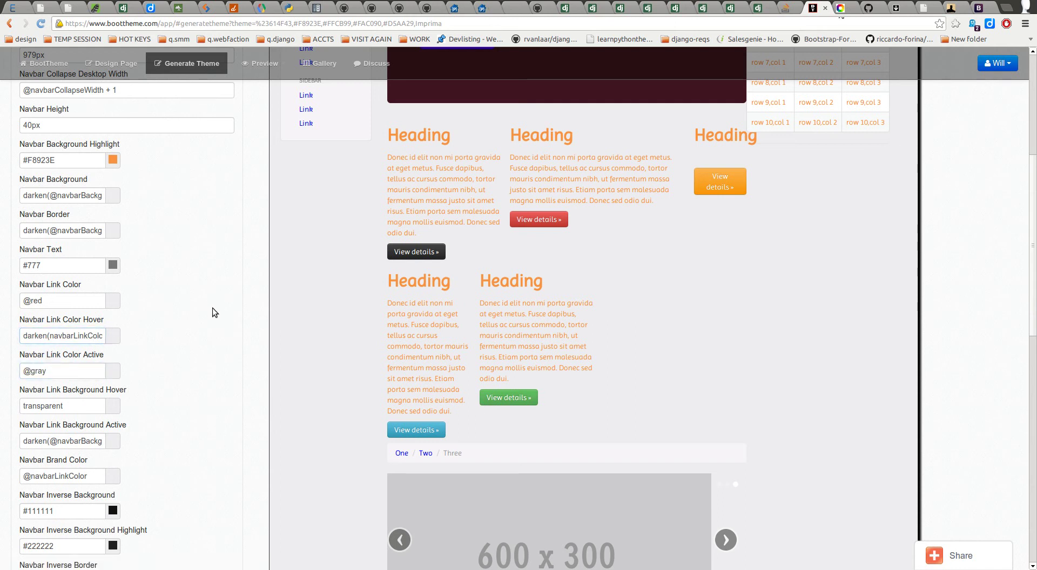
pyautogui.scroll(5, 215, 314)
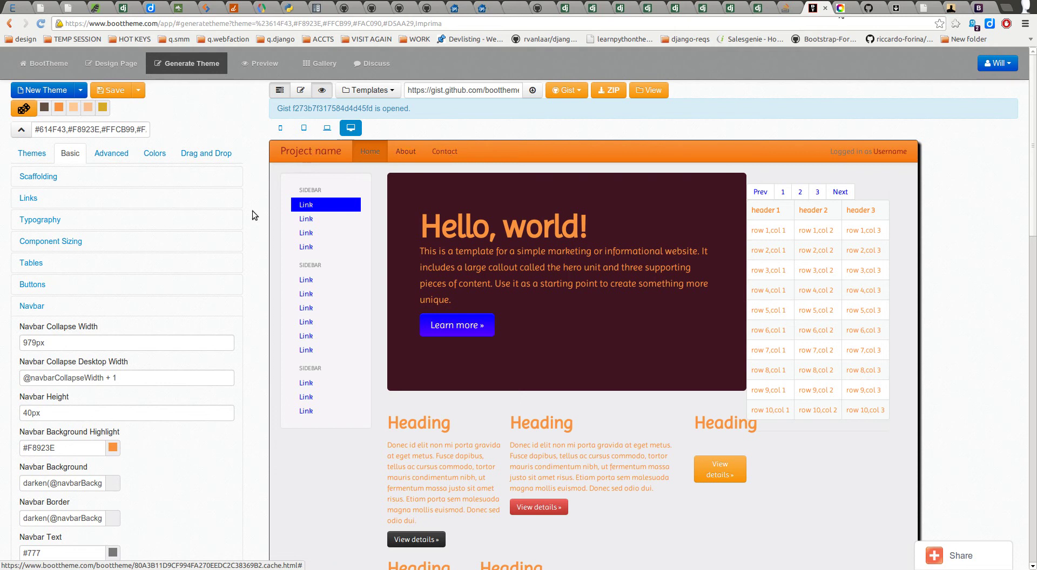
pyautogui.scroll(-5, 253, 266)
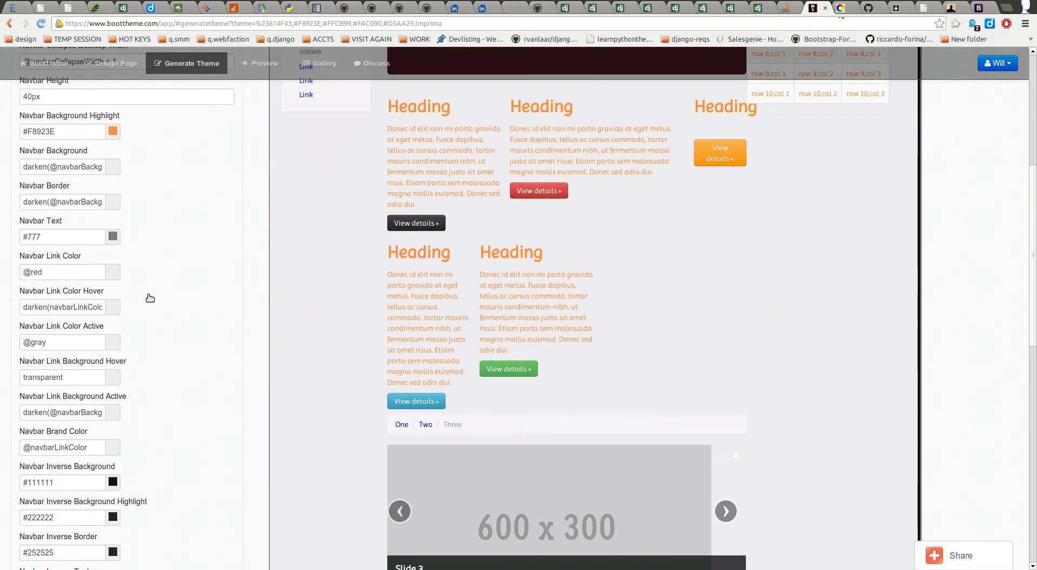
pyautogui.click(54, 306)
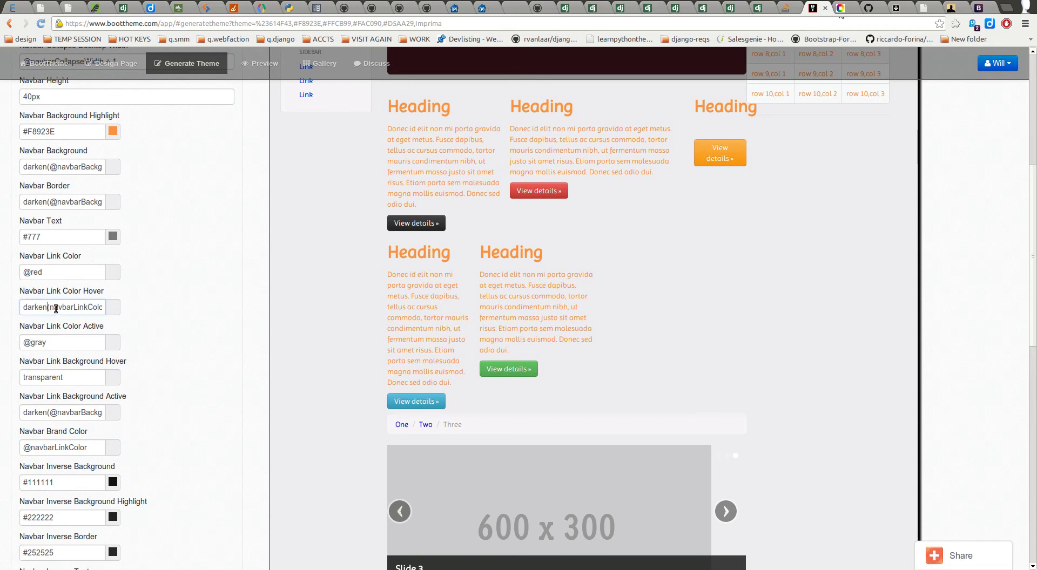
pyautogui.write('@')
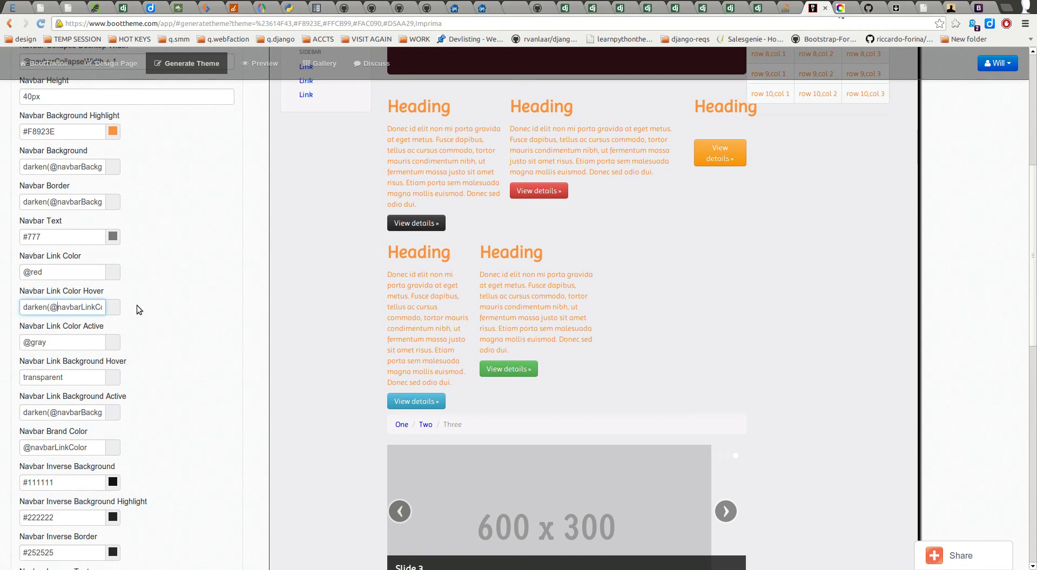
pyautogui.press('Tab')
# Step: Check the red navbar links in the preview and collapse the Navbar settings section
pyautogui.scroll(5, 266, 324)
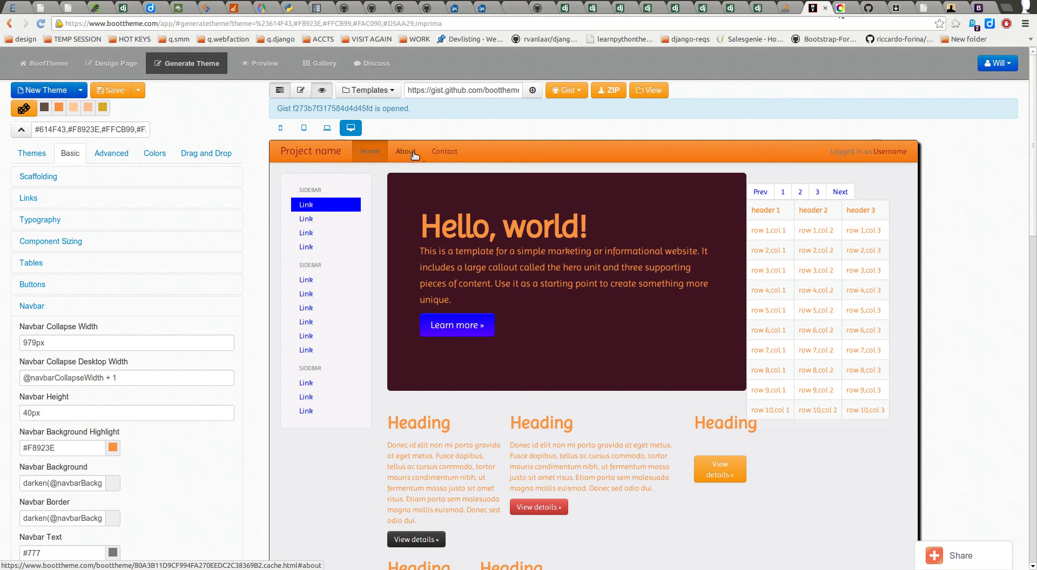
pyautogui.click(385, 158)
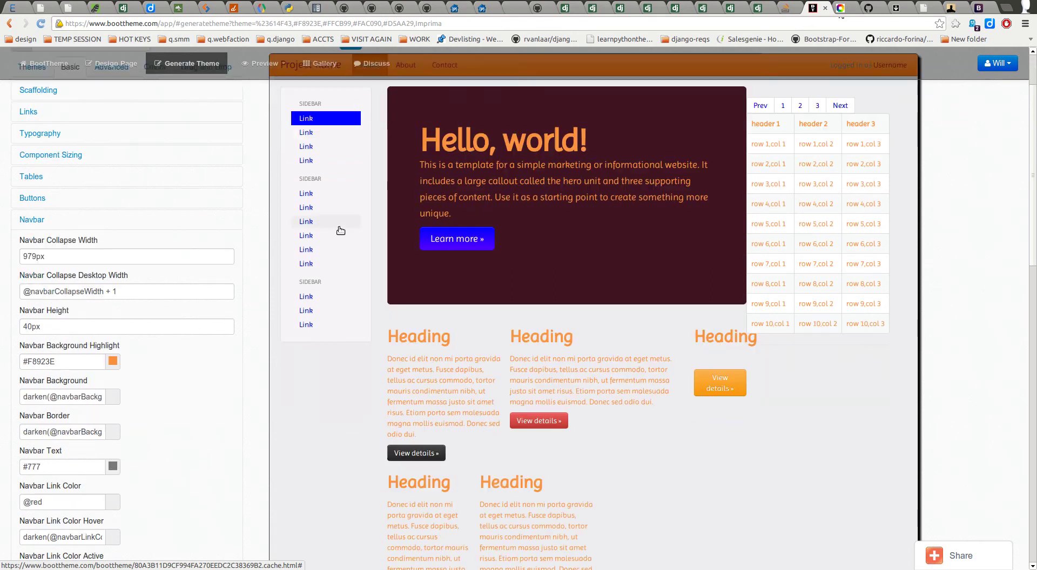
pyautogui.scroll(-3, 70, 470)
pyautogui.click(167, 392)
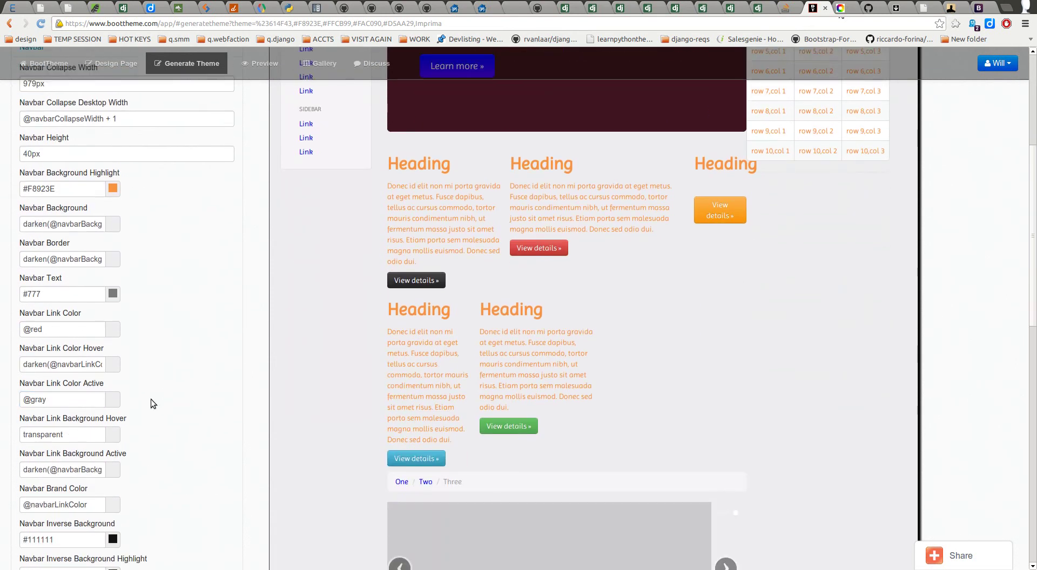
pyautogui.scroll(-2, 176, 389)
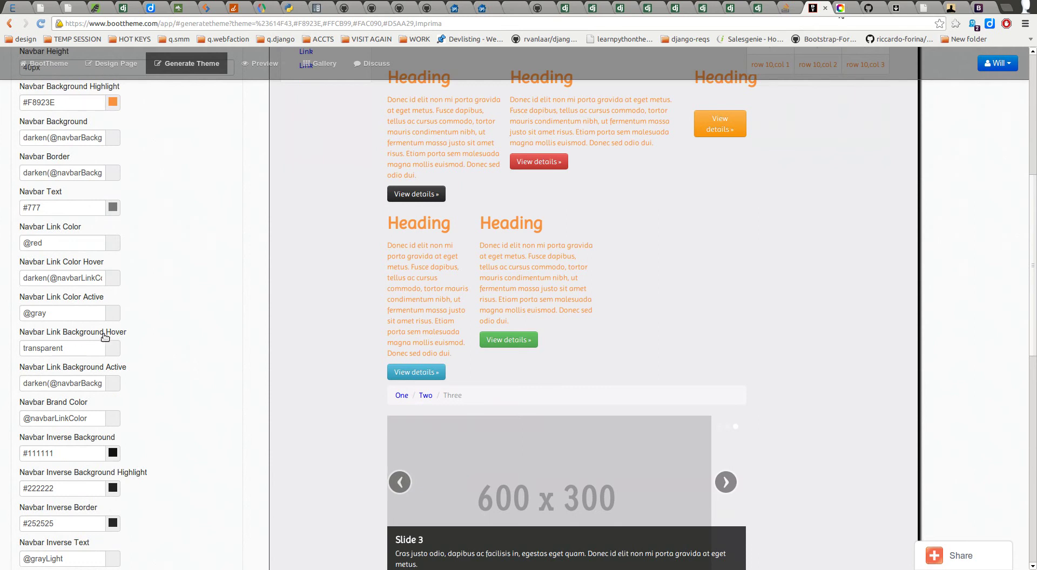
pyautogui.click(80, 348)
pyautogui.scroll(10, 214, 360)
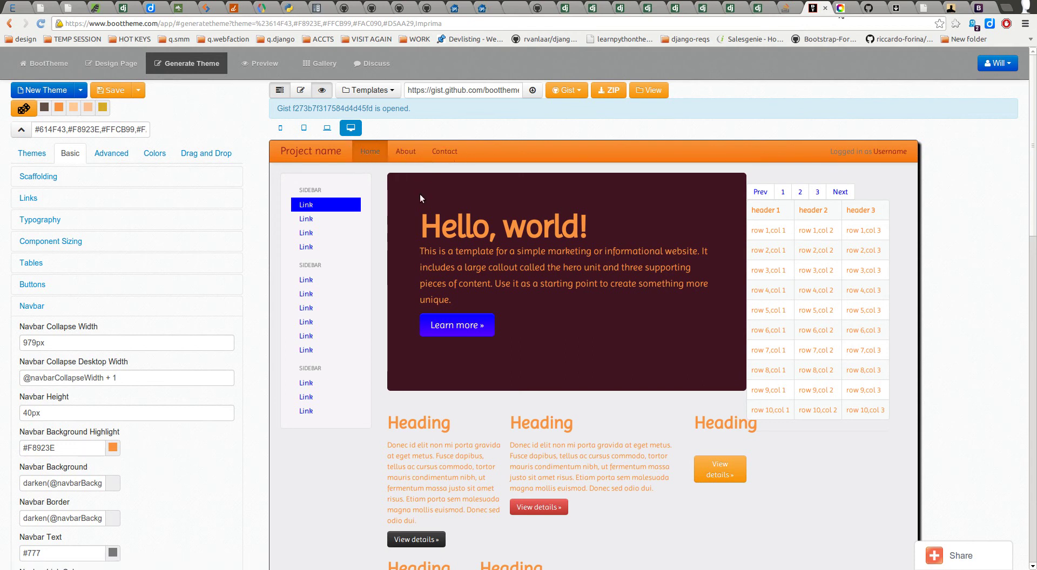
pyautogui.scroll(-3, 406, 205)
pyautogui.scroll(3, 109, 287)
pyautogui.click(65, 307)
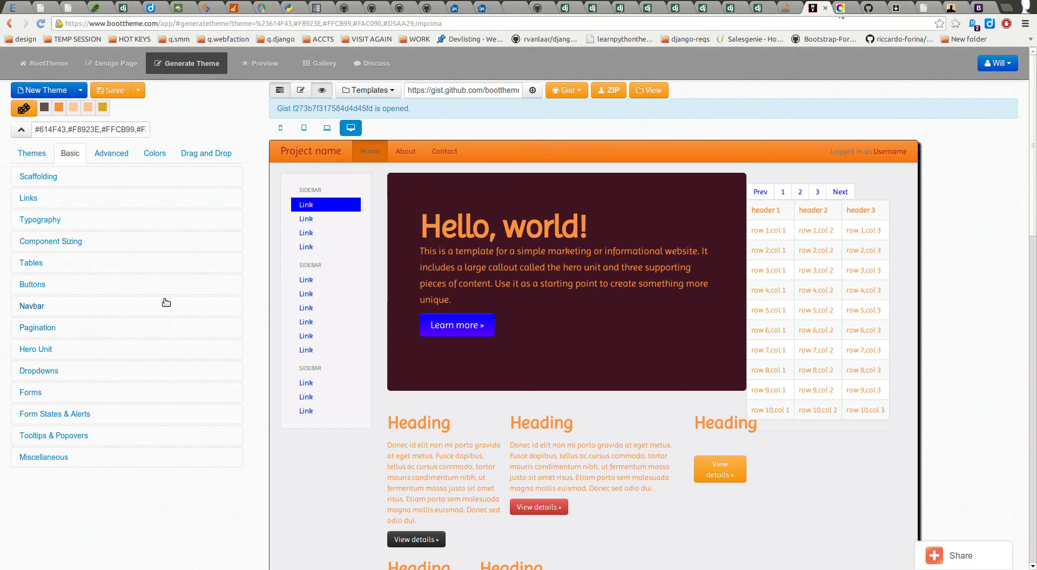
# Step: Expand Typography and select the Base Font Size value 14px
pyautogui.click(76, 218)
pyautogui.click(35, 198)
pyautogui.click(36, 199)
pyautogui.click(40, 219)
pyautogui.scroll(-1, 66, 256)
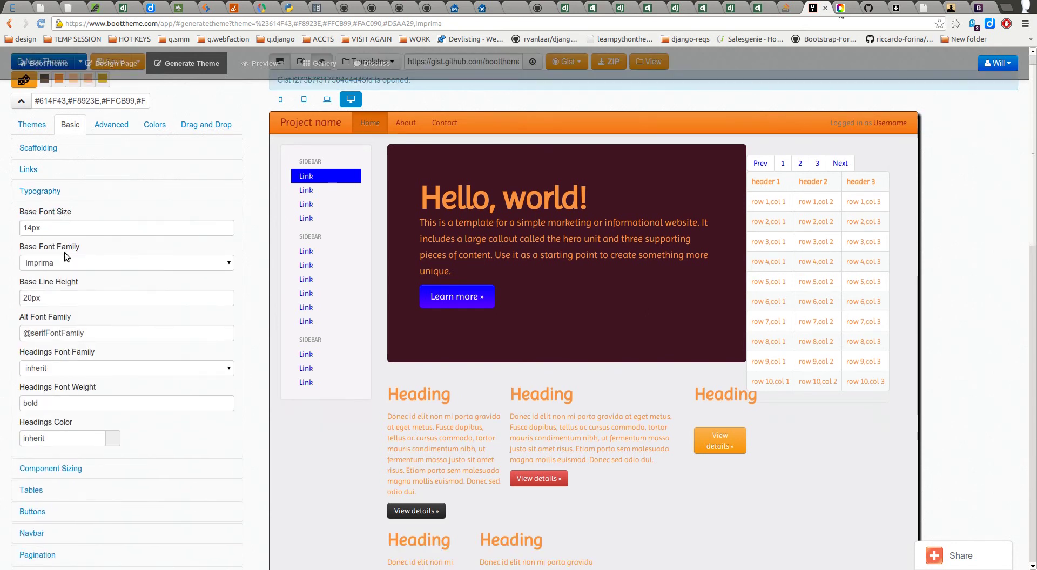
pyautogui.doubleClick(48, 224)
# Step: Confirm the body's 14px font-size in DevTools, then change Base Font Size to 16px
pyautogui.rightClick(415, 423)
pyautogui.click(430, 416)
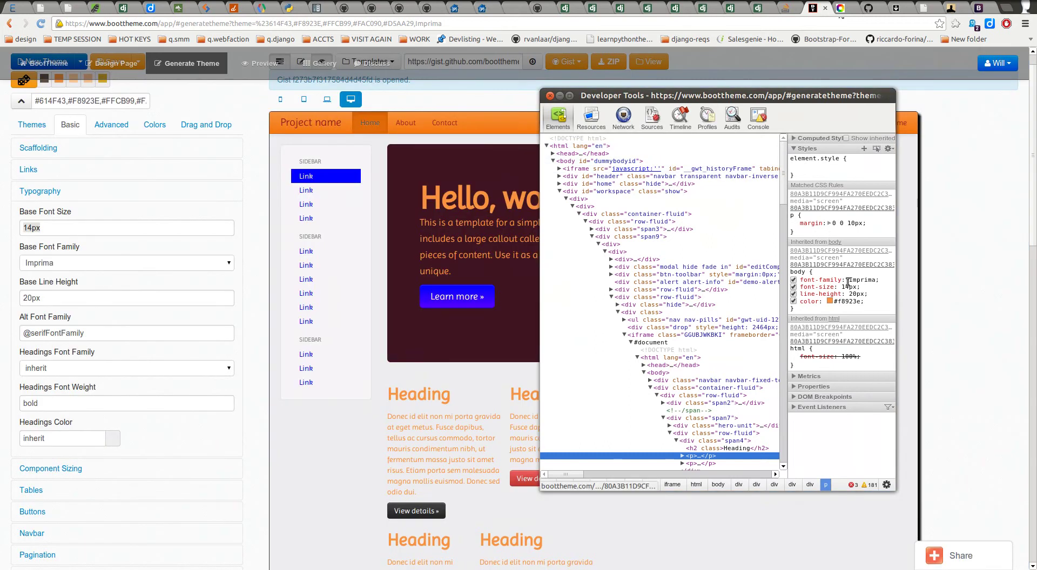
pyautogui.moveTo(858, 287); pyautogui.dragTo(807, 287)
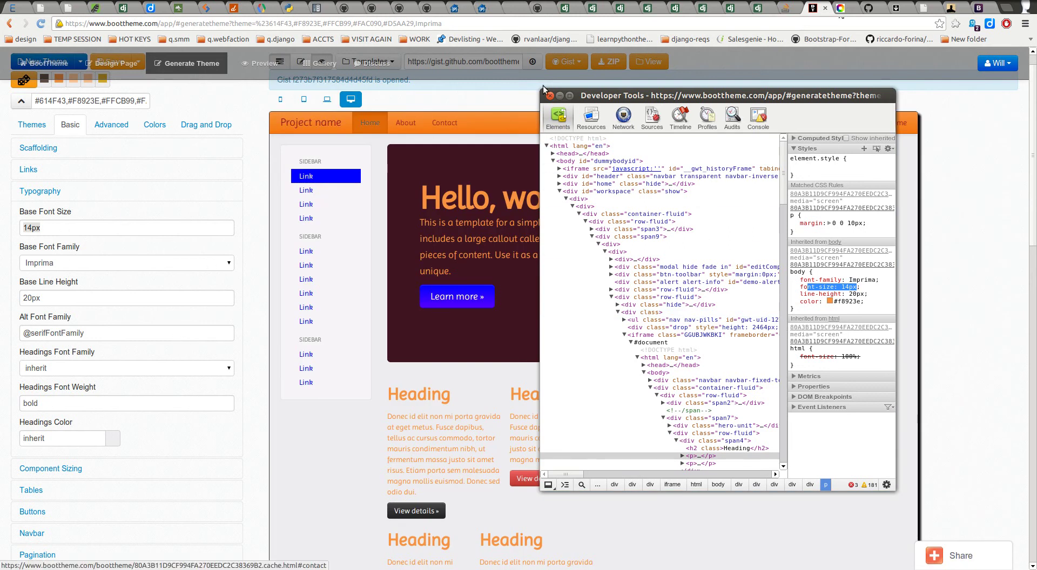
pyautogui.click(550, 96)
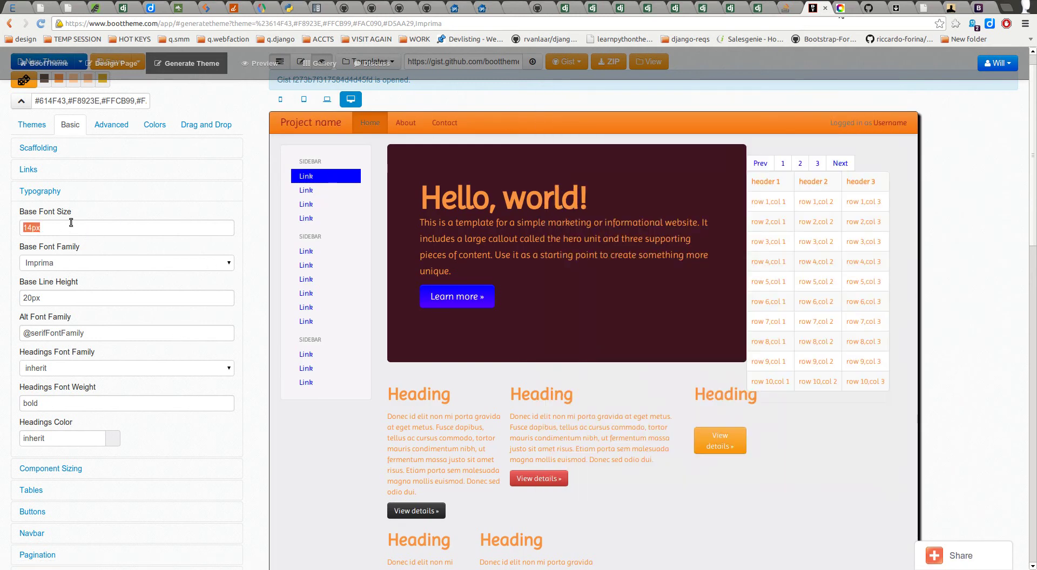
pyautogui.write('16')
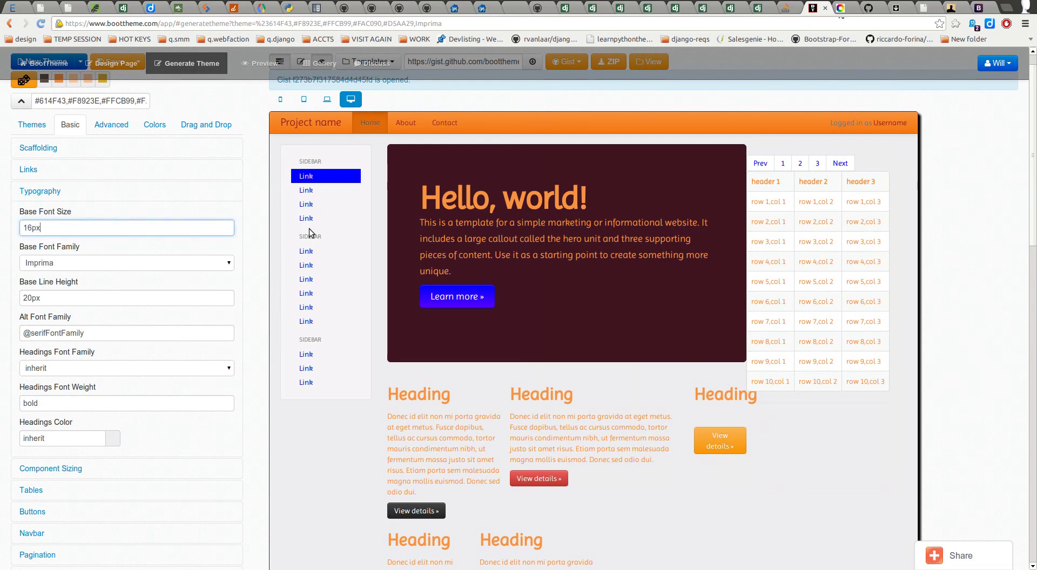
pyautogui.write('px')
pyautogui.press('Tab')
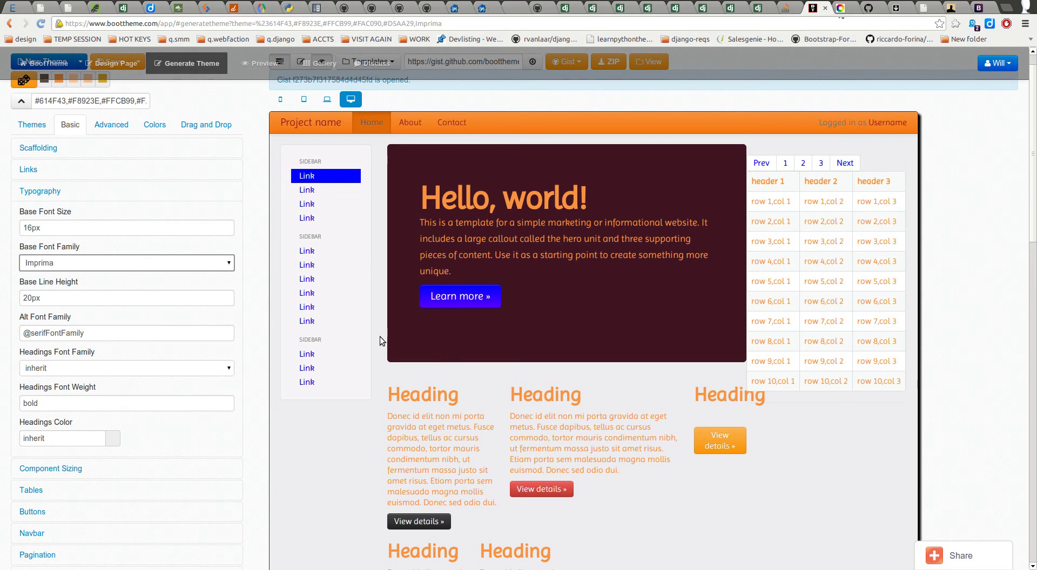
# Step: Preview Marck Script, Homemade Apple and Bevan as the base font family
pyautogui.click(87, 264)
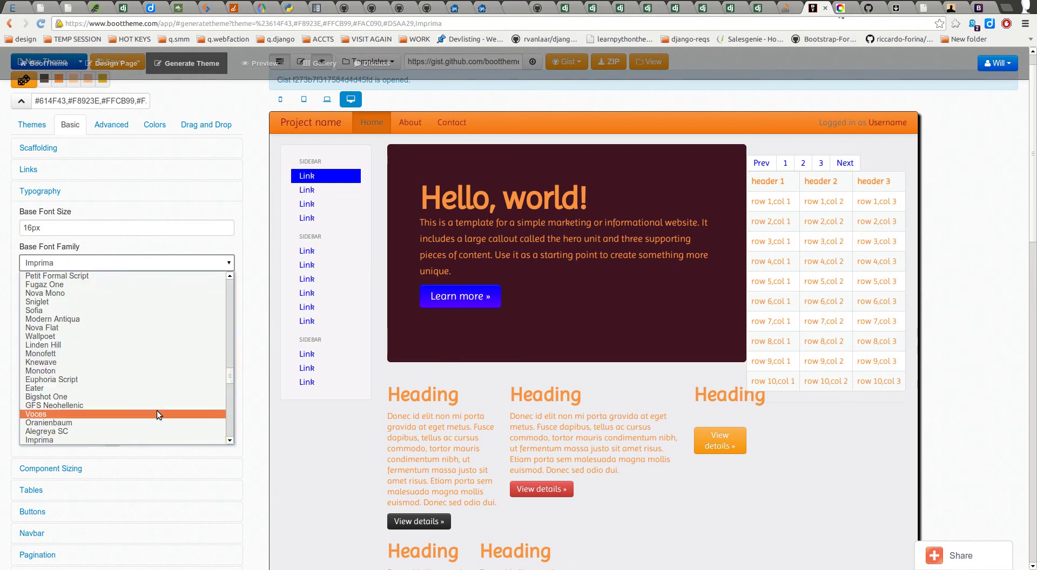
pyautogui.scroll(5, 154, 401)
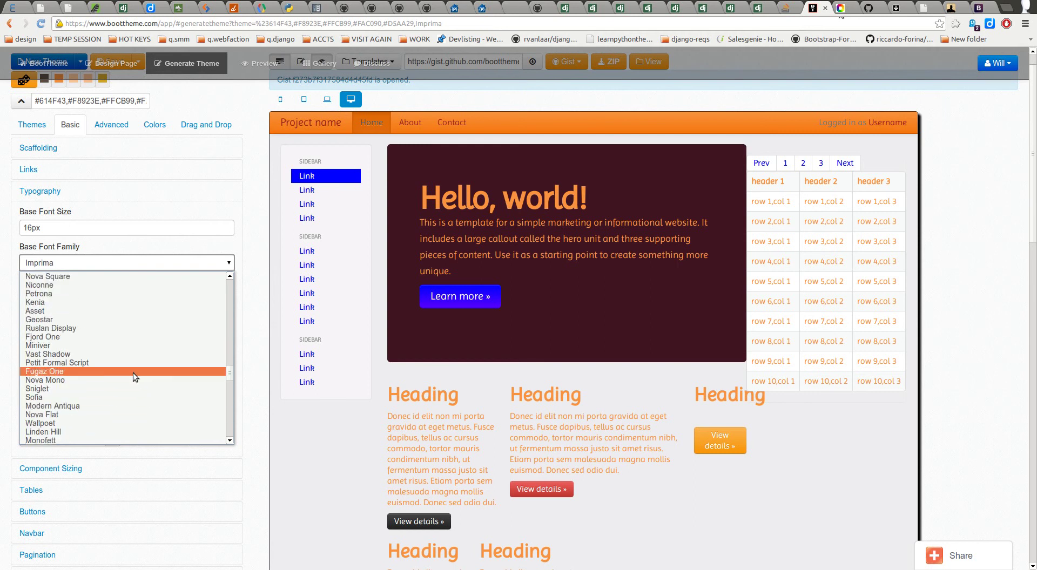
pyautogui.click(60, 264)
pyautogui.click(61, 263)
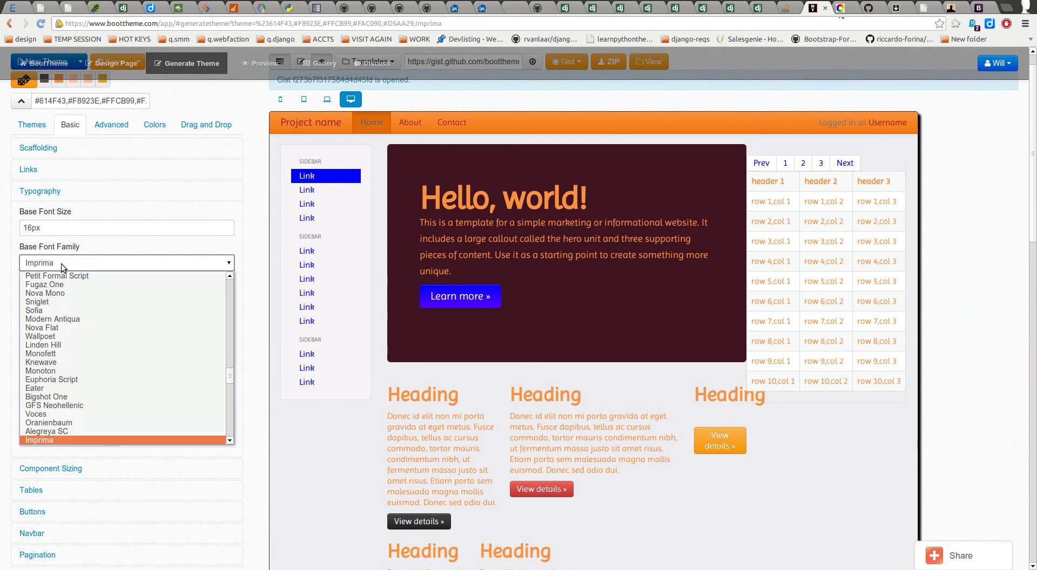
pyautogui.scroll(10, 102, 333)
pyautogui.scroll(5, 129, 358)
pyautogui.moveTo(231, 361); pyautogui.dragTo(238, 311)
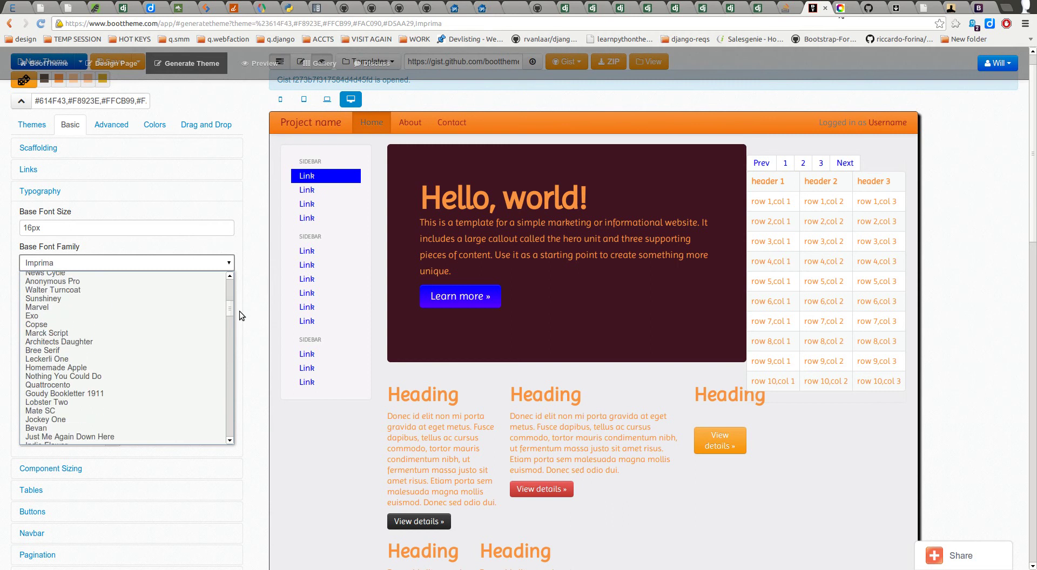
pyautogui.click(179, 331)
pyautogui.click(133, 269)
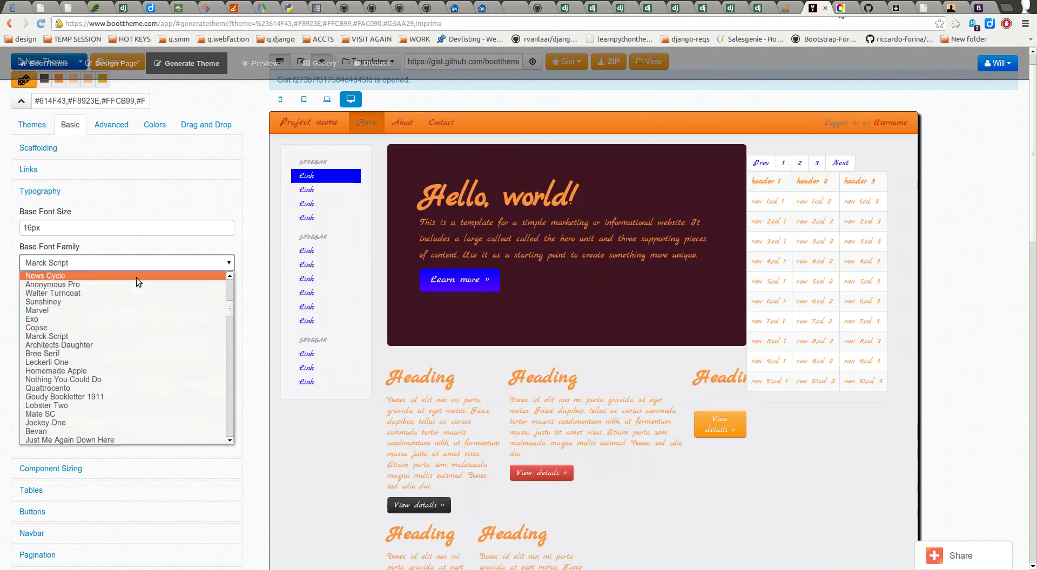
pyautogui.click(168, 370)
pyautogui.click(133, 264)
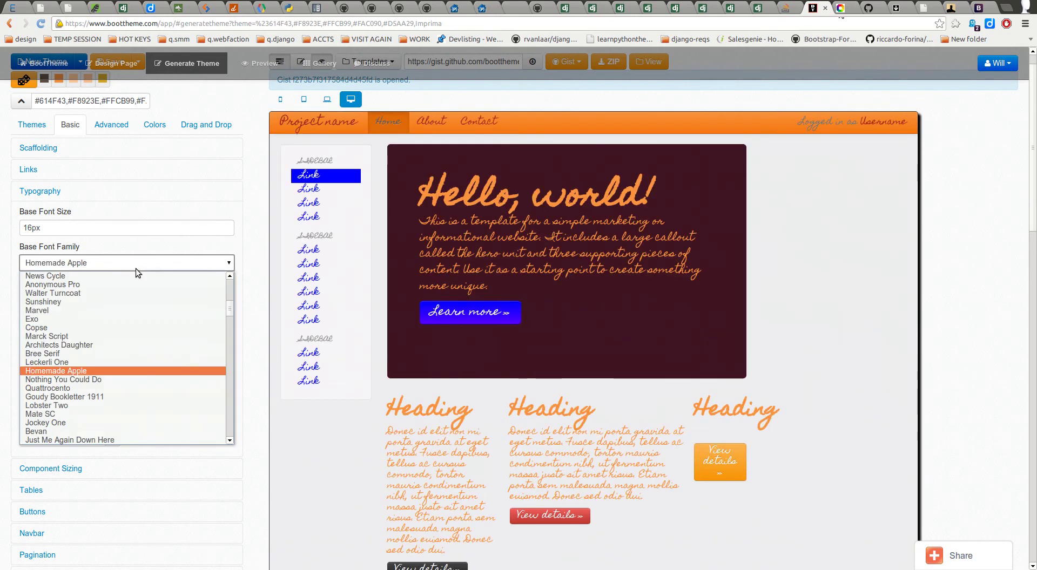
pyautogui.click(180, 431)
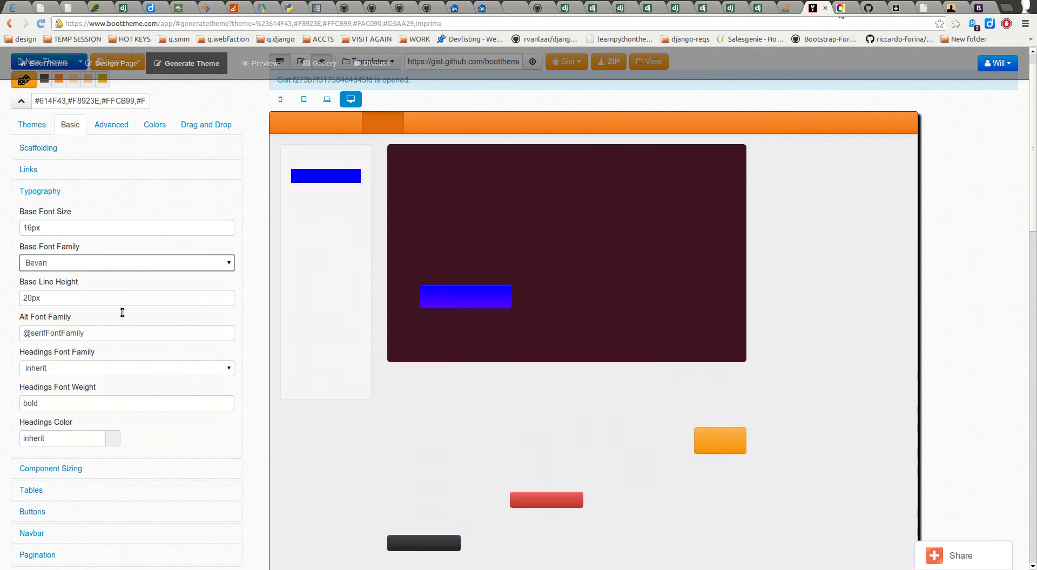
# Step: Try Bangers and Gentium Basic, then settle on Viga as the base font family
pyautogui.click(84, 264)
pyautogui.scroll(-5, 122, 340)
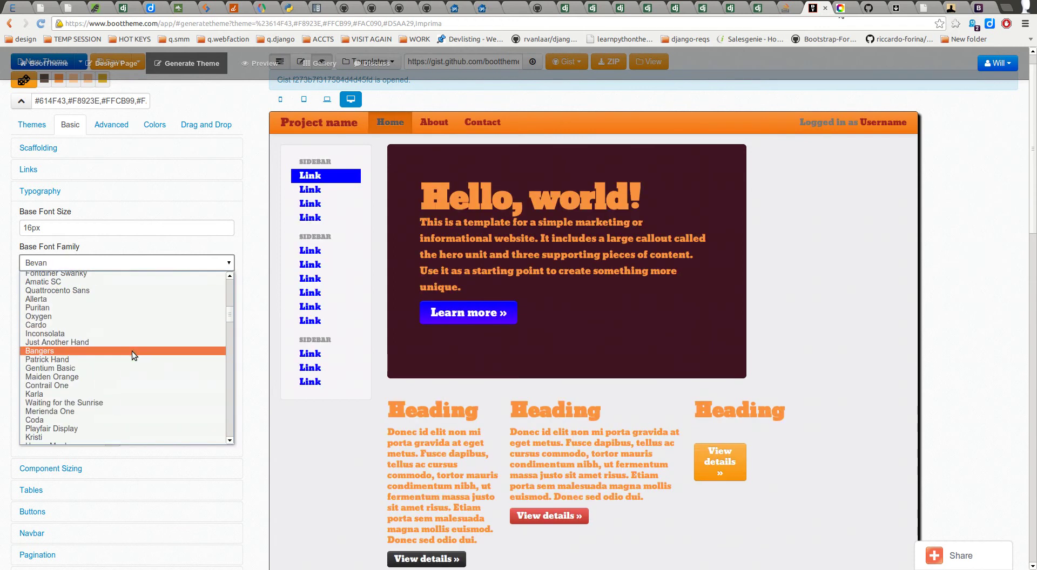
pyautogui.click(140, 355)
pyautogui.click(180, 367)
pyautogui.scroll(-5, 181, 354)
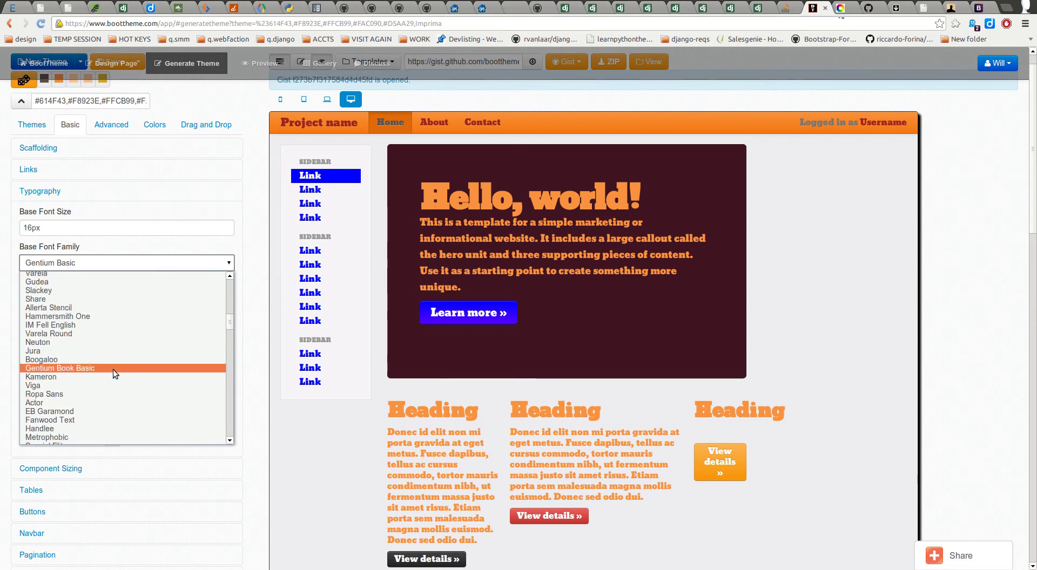
pyautogui.click(85, 385)
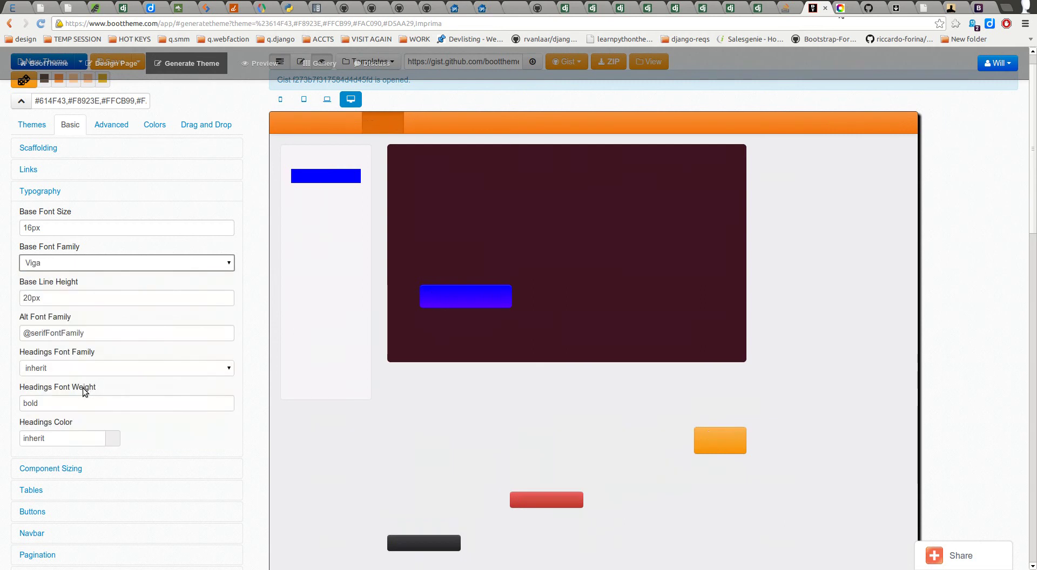
pyautogui.click(131, 270)
pyautogui.click(132, 264)
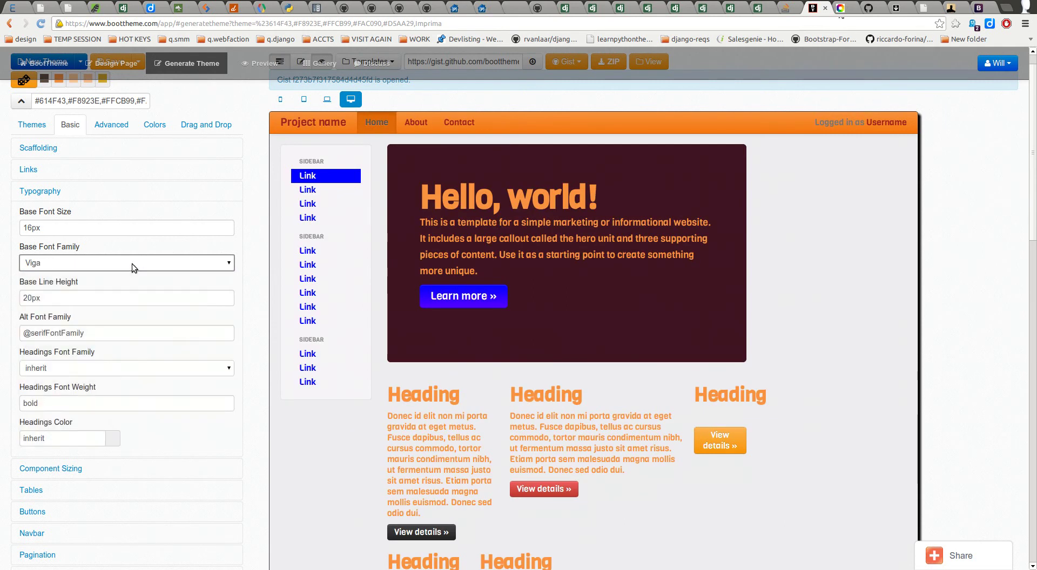
# Step: Open Google Fonts in a new tab via 'webfo' and scroll through its font list
pyautogui.hotkey('ctrl', 't')
pyautogui.write('webfo')
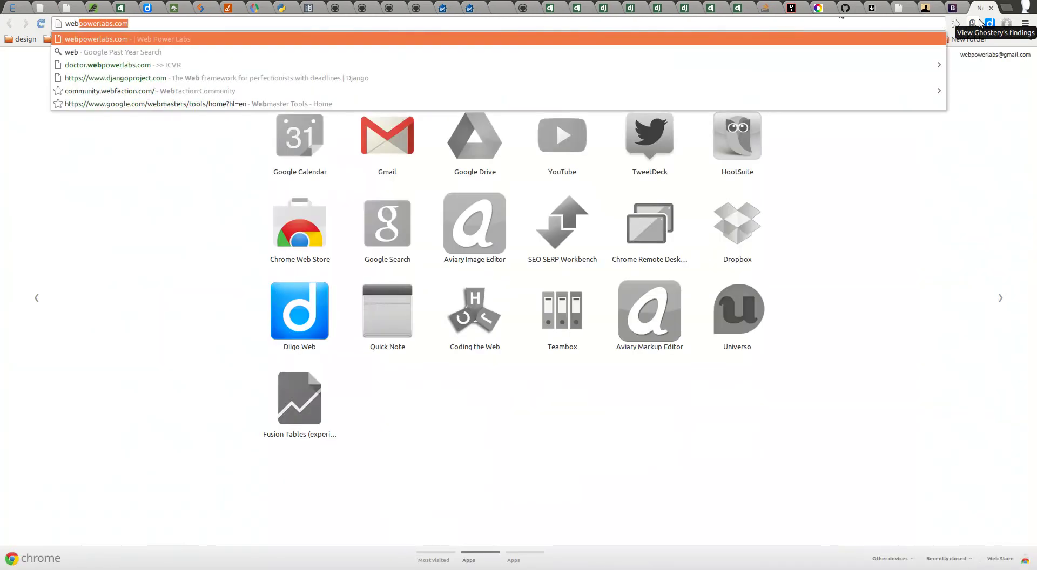
pyautogui.press('Down')
pyautogui.press('Return')
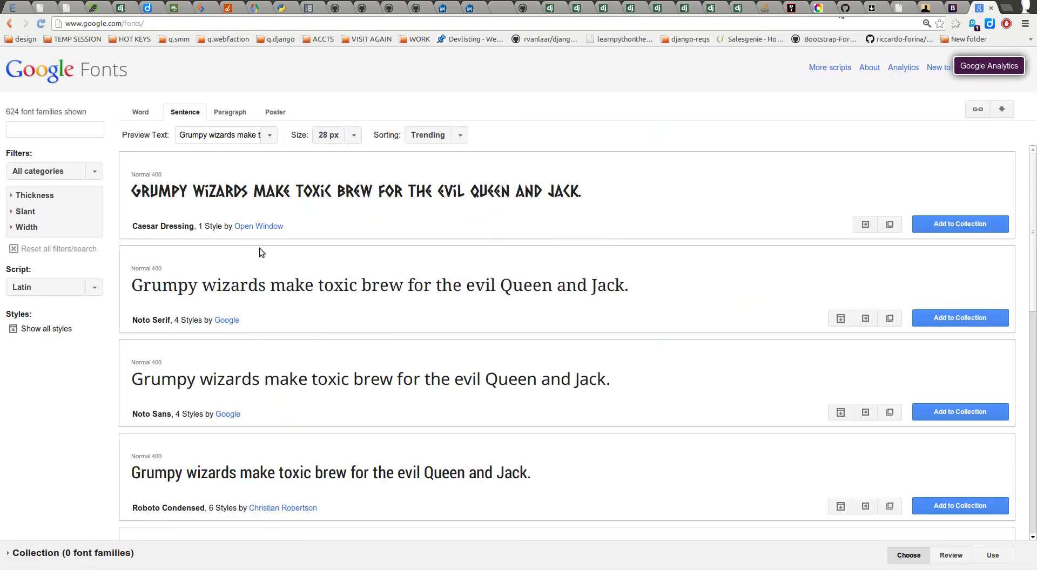
pyautogui.scroll(-3, 268, 263)
pyautogui.scroll(-1, 270, 264)
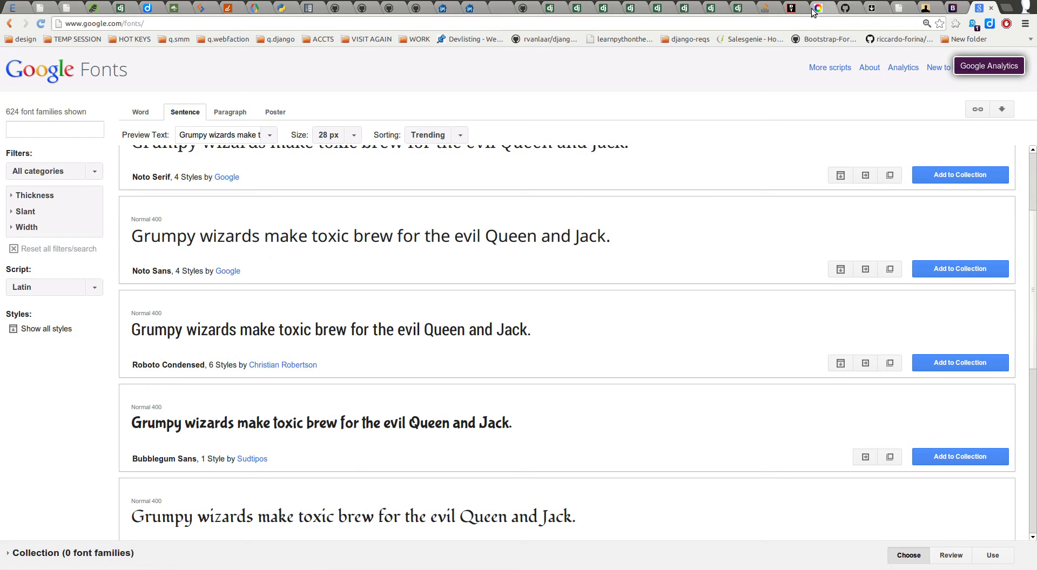
# Step: Return to BootTheme and reopen the base font family list
pyautogui.click(792, 8)
pyautogui.click(98, 267)
pyautogui.scroll(-5, 107, 352)
# Step: Close the font list with Viga kept as the choice and collapse the Typography settings
pyautogui.scroll(-3, 102, 351)
pyautogui.scroll(-3, 90, 360)
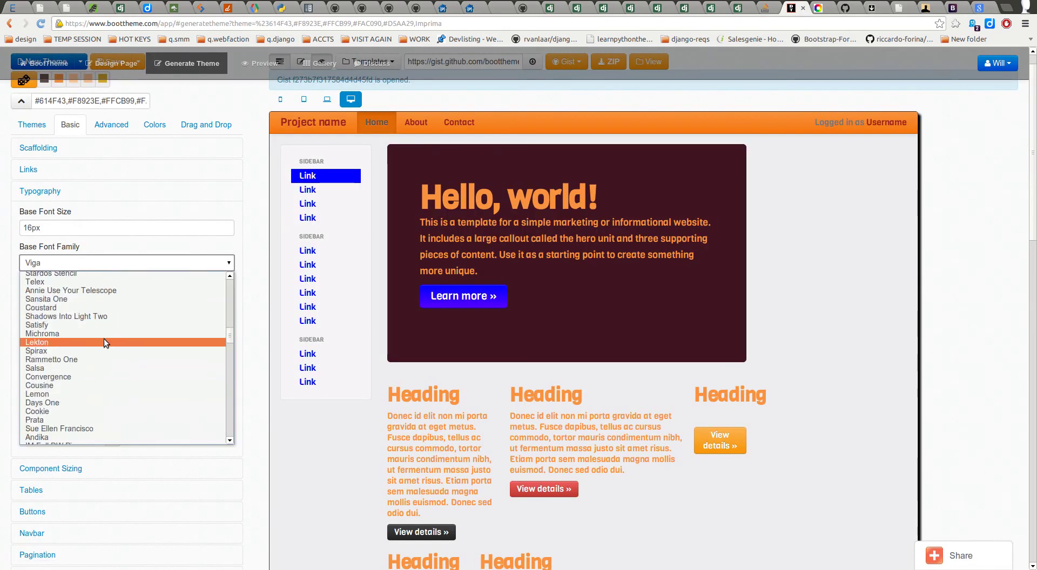
pyautogui.moveTo(227, 338); pyautogui.dragTo(229, 270)
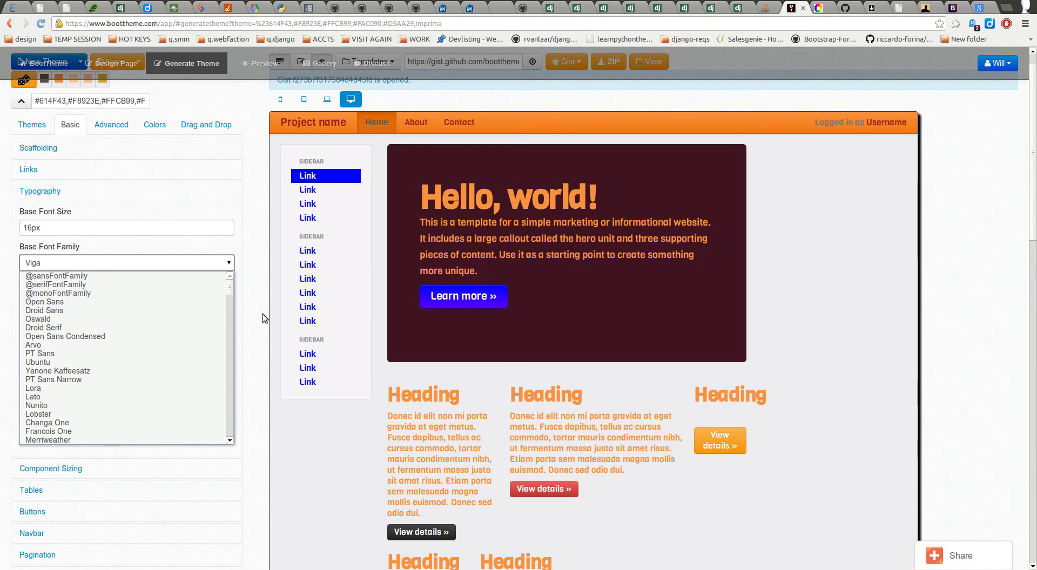
pyautogui.click(251, 323)
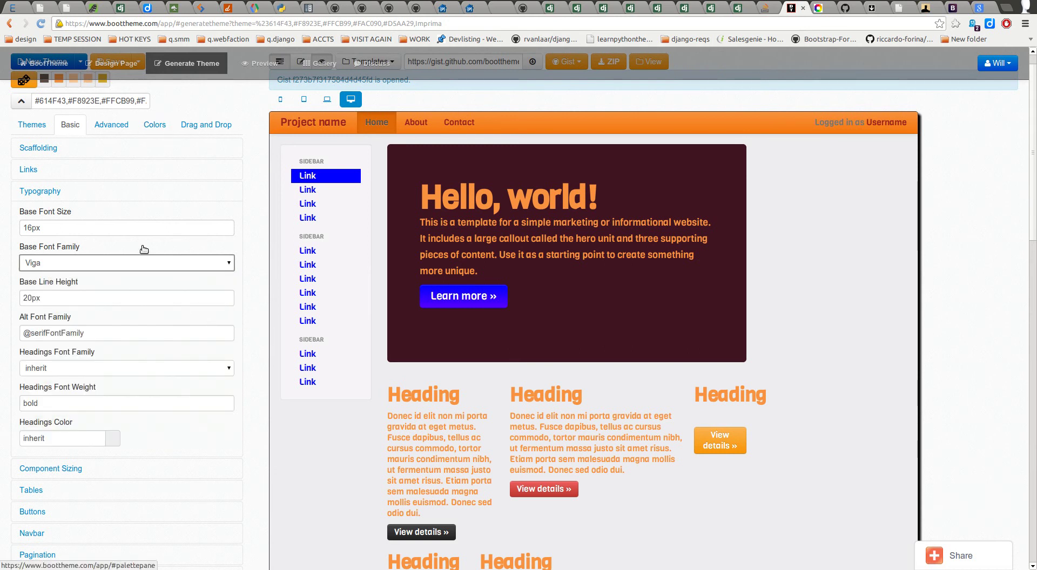
pyautogui.click(61, 193)
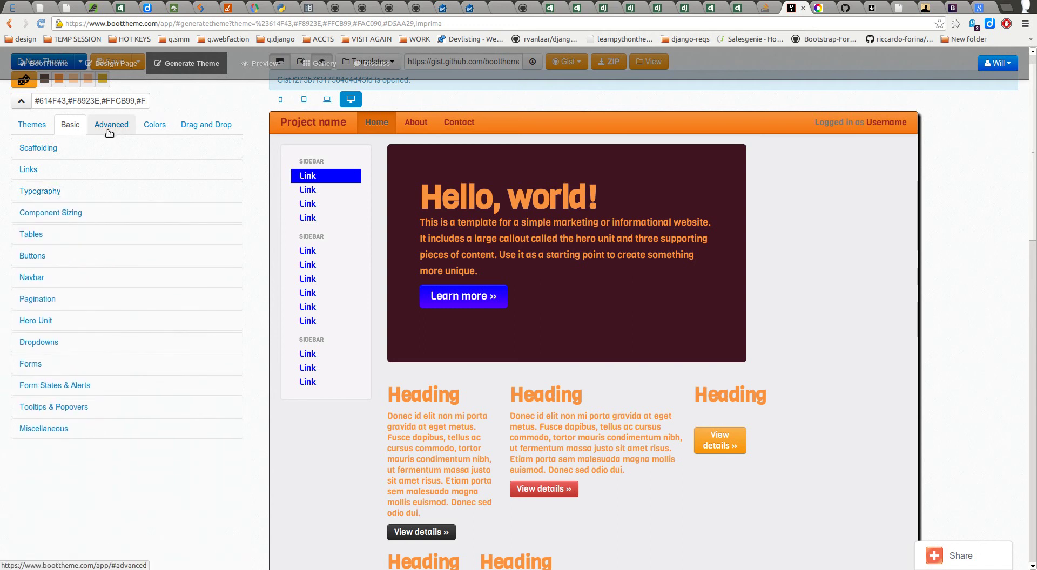
# Step: In Advanced > Fonts, review the sans, serif and mono font stacks, then view the Bootstrap scaffolding docs
pyautogui.click(116, 128)
pyautogui.click(40, 170)
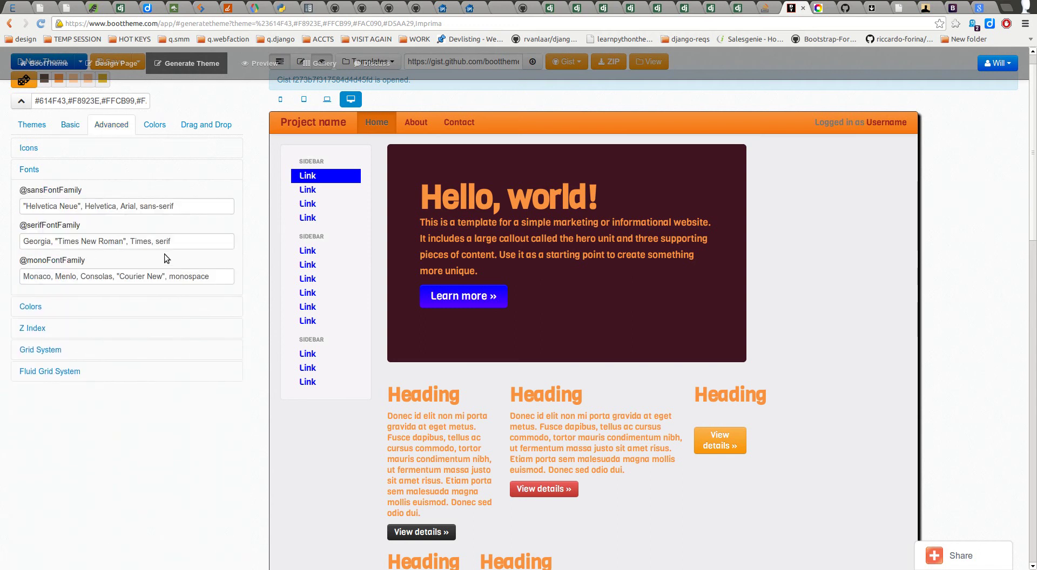
pyautogui.moveTo(186, 208); pyautogui.dragTo(10, 201)
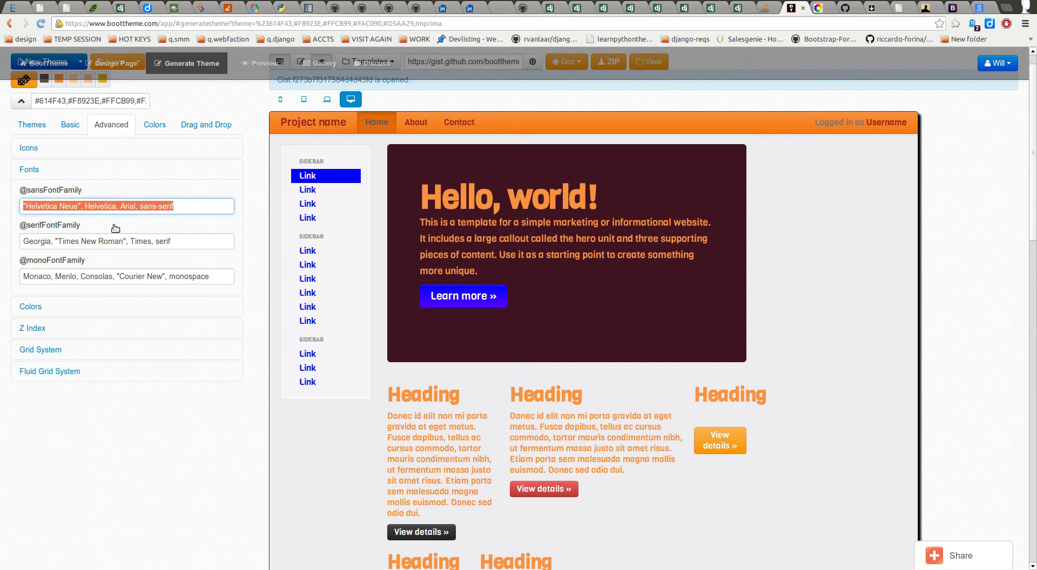
pyautogui.click(166, 243)
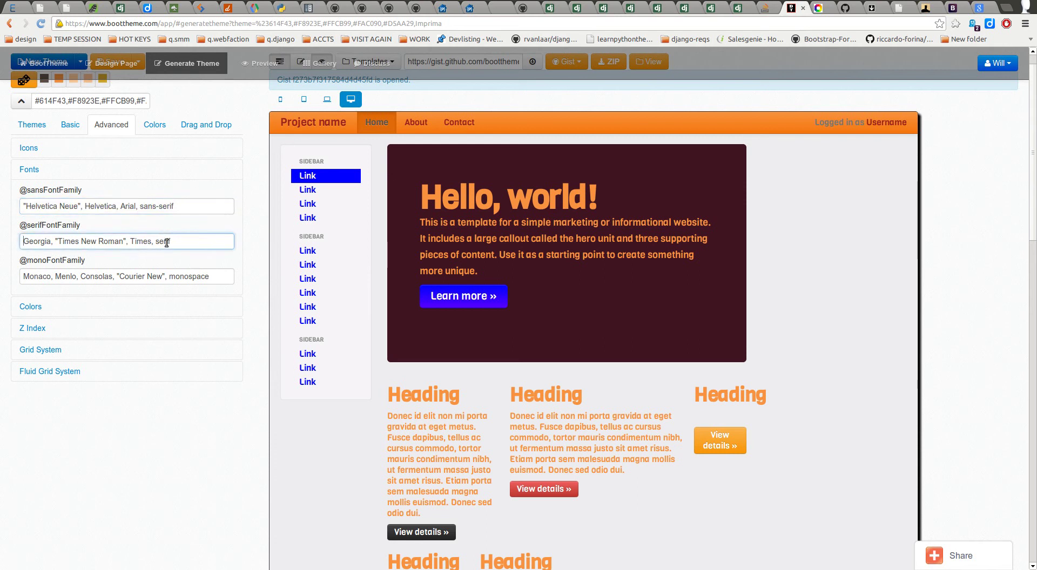
pyautogui.click(197, 277)
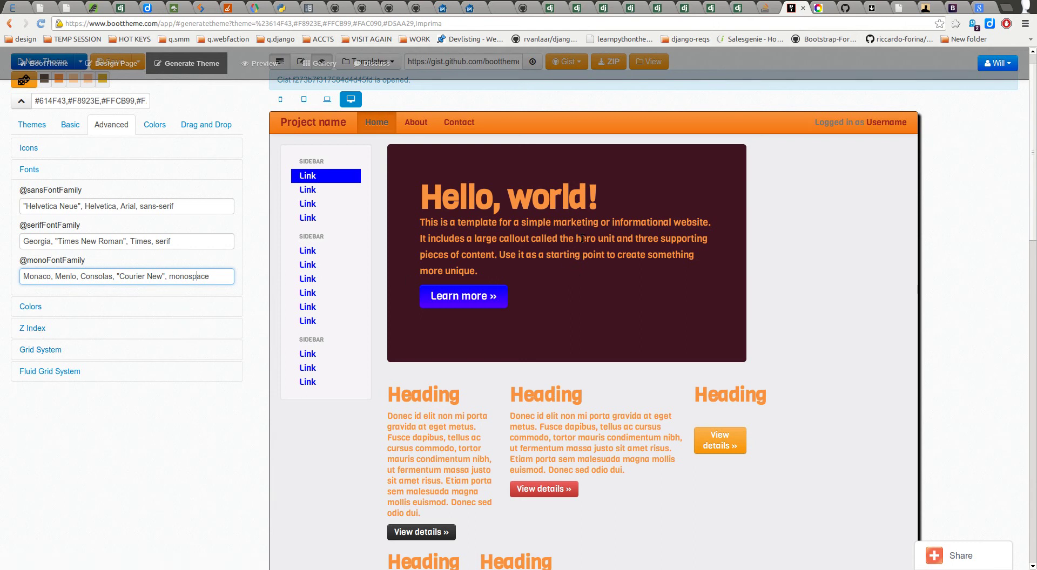
pyautogui.click(957, 10)
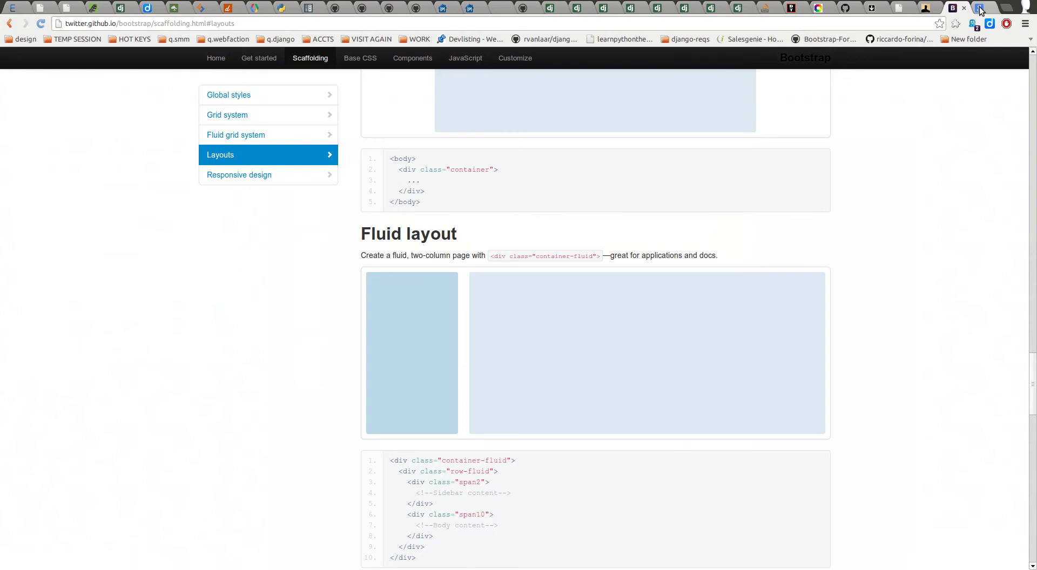
# Step: Filter Google Fonts to serif only by excluding Handwriting, Display and Sans Serif
pyautogui.click(980, 11)
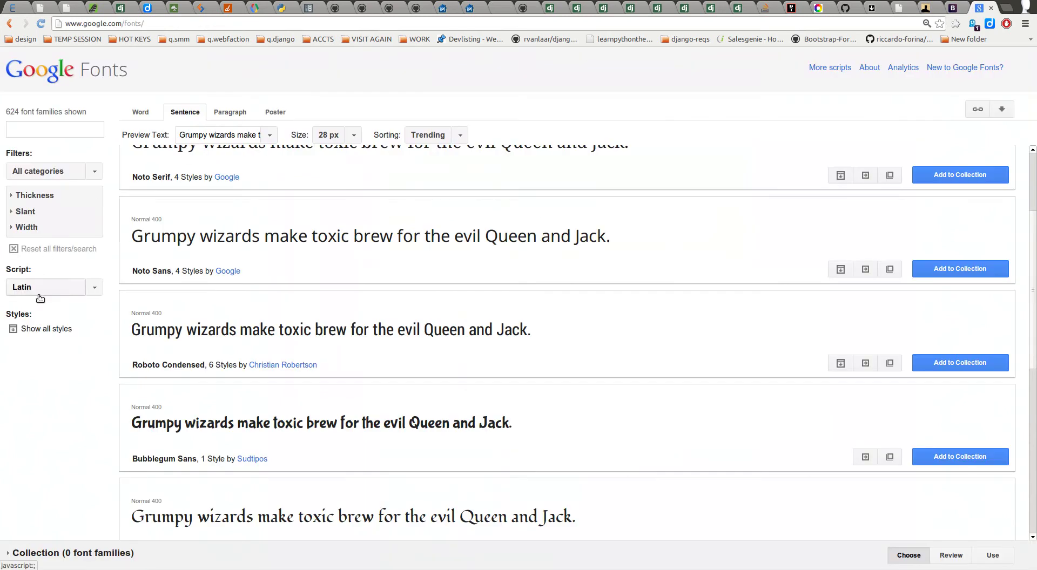
pyautogui.click(97, 173)
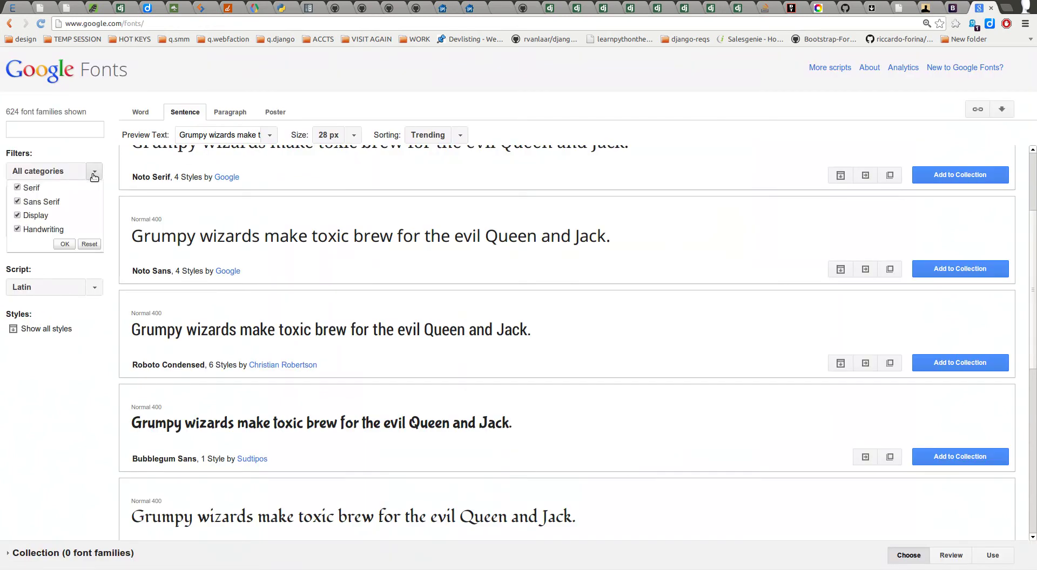
pyautogui.click(17, 229)
pyautogui.click(18, 215)
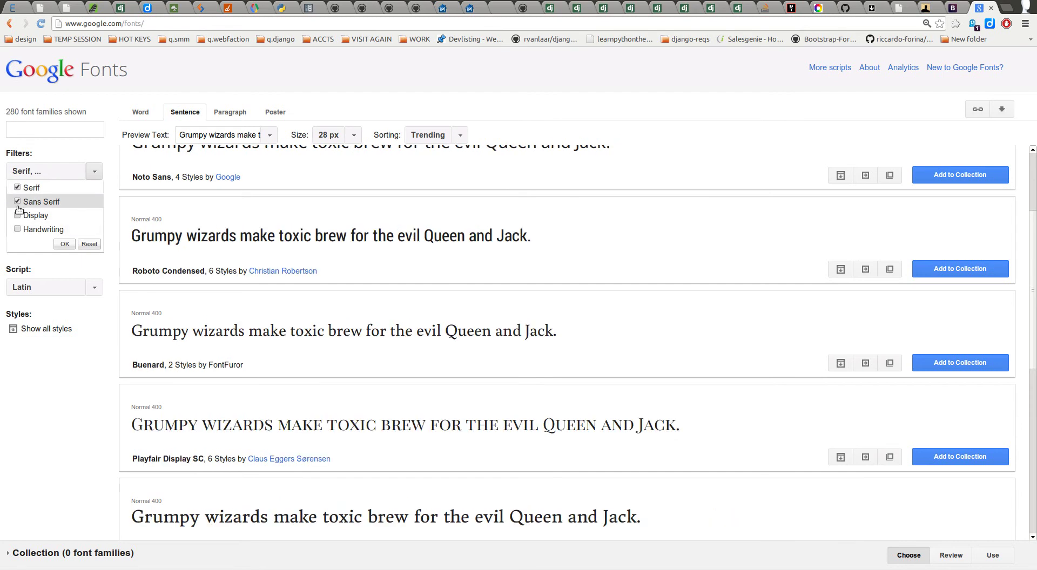
pyautogui.click(18, 202)
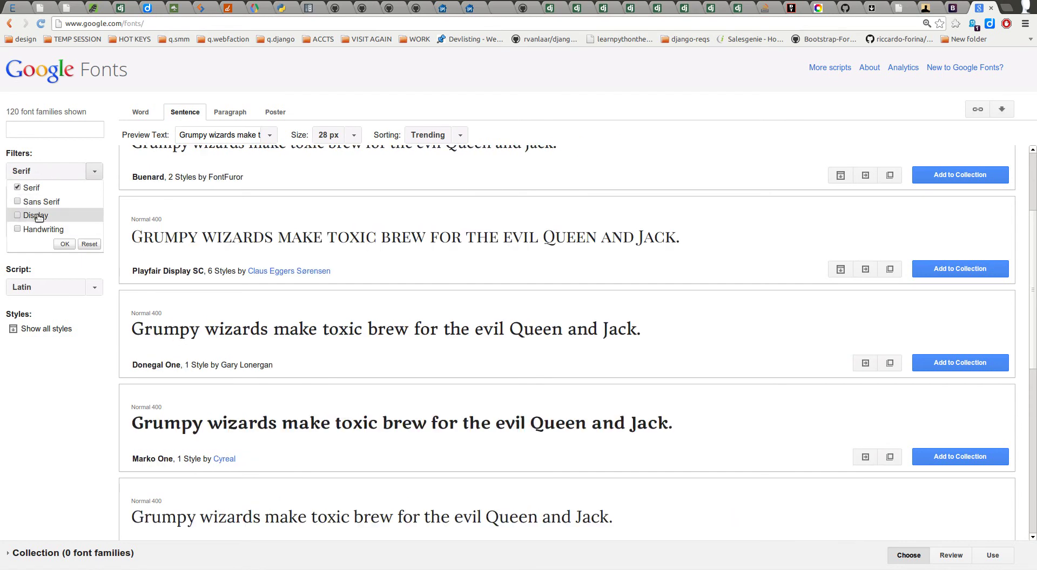
pyautogui.click(64, 244)
# Step: Select the Cutive Mono font name in the serif list
pyautogui.scroll(2, 287, 254)
pyautogui.scroll(-8, 285, 238)
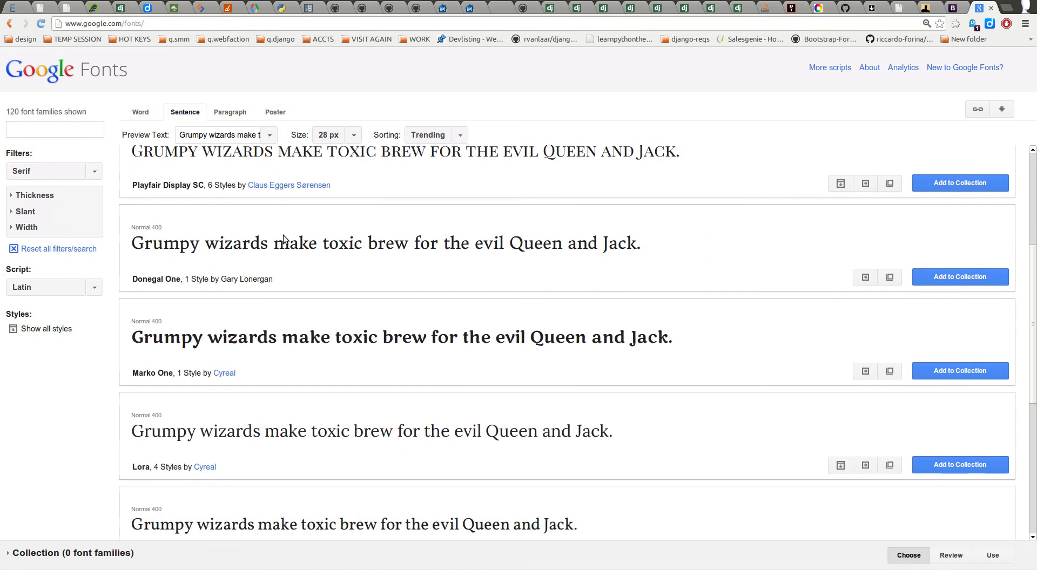
pyautogui.scroll(-10, 289, 242)
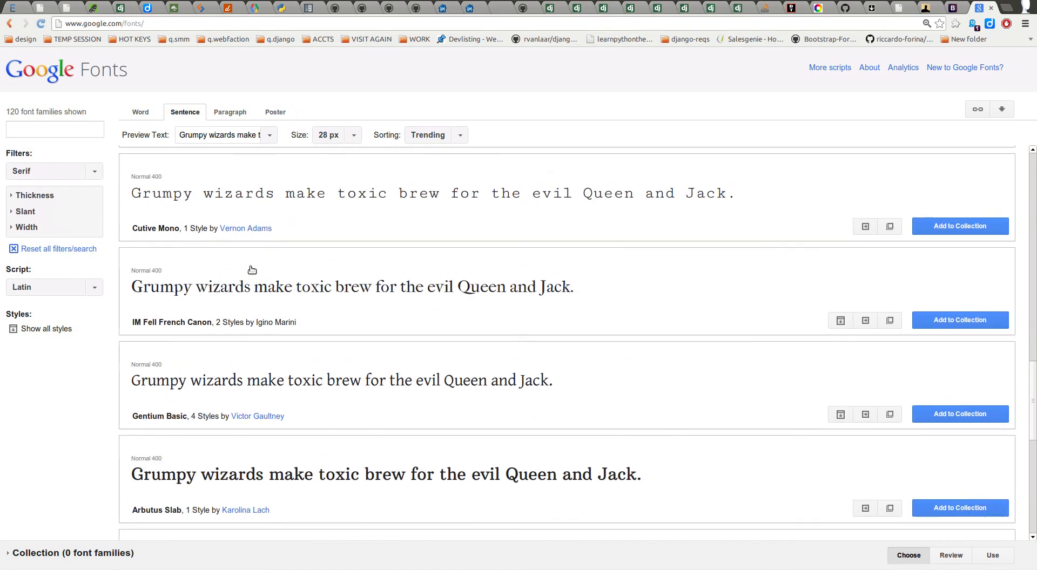
pyautogui.scroll(1, 171, 242)
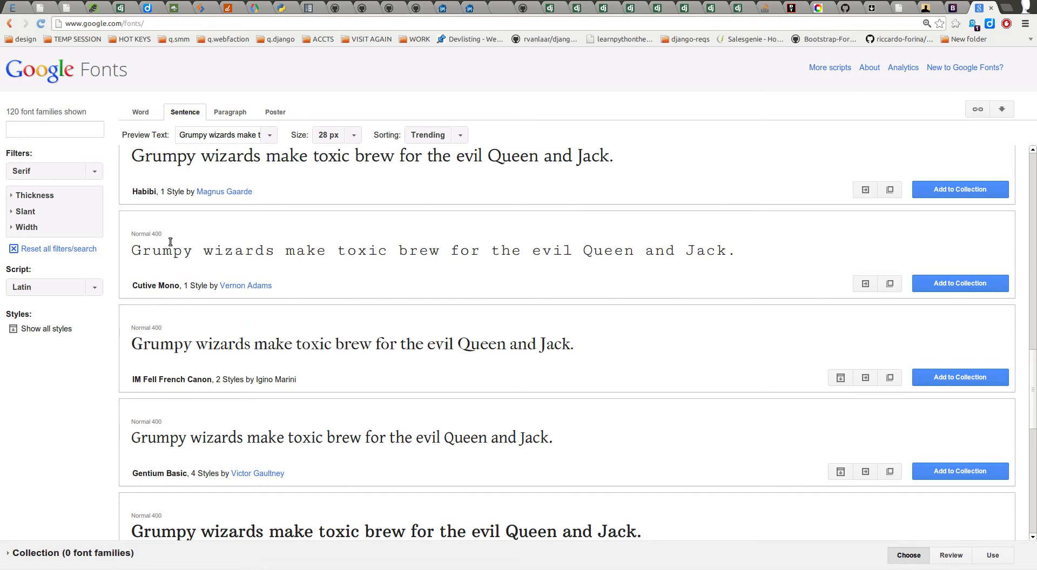
pyautogui.tripleClick(133, 290)
pyautogui.moveTo(132, 286); pyautogui.dragTo(176, 285)
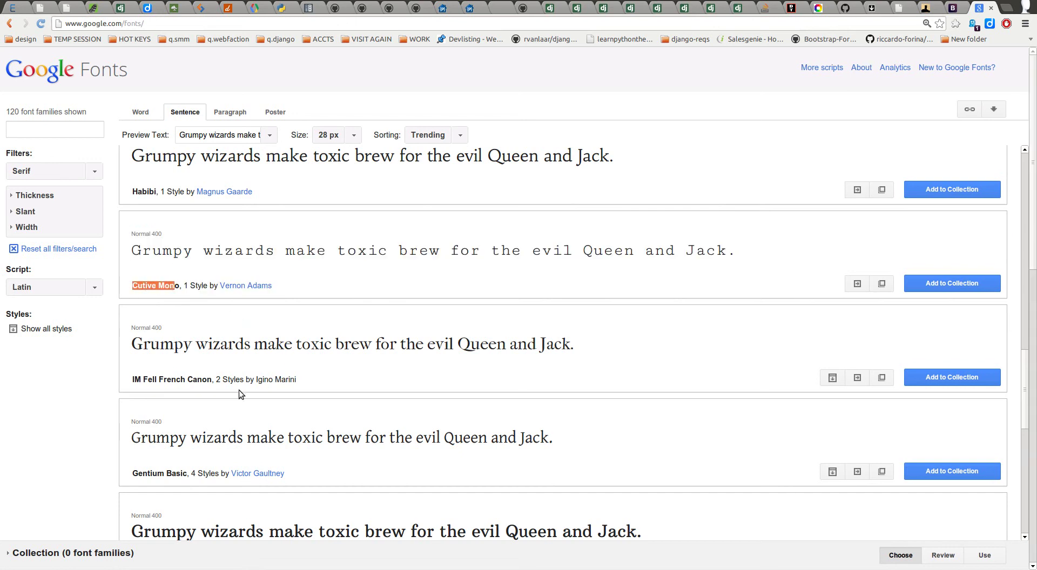
# Step: Open a new blank browser tab alongside Google Fonts
pyautogui.click(871, 8)
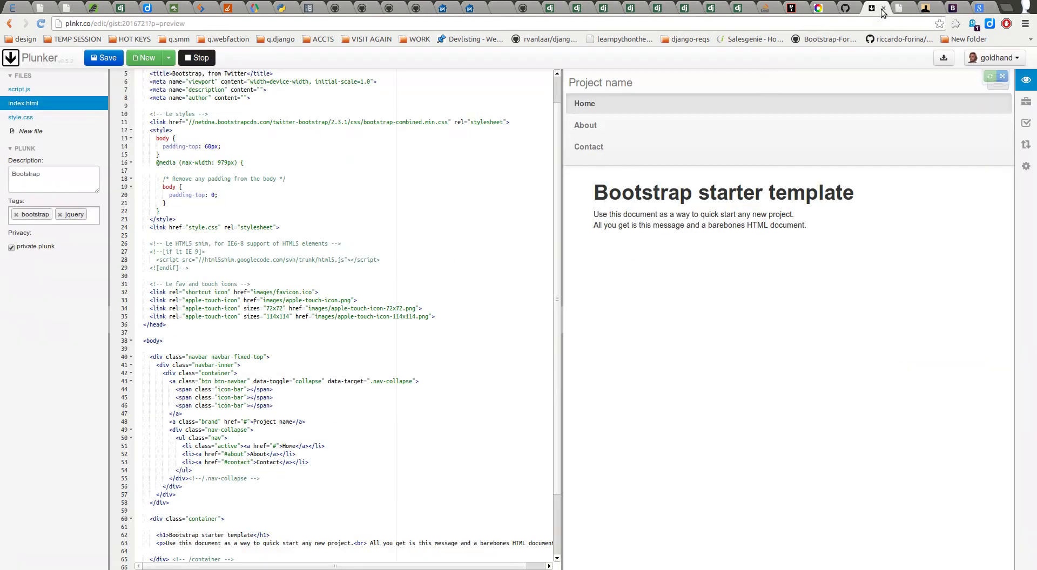
pyautogui.click(979, 9)
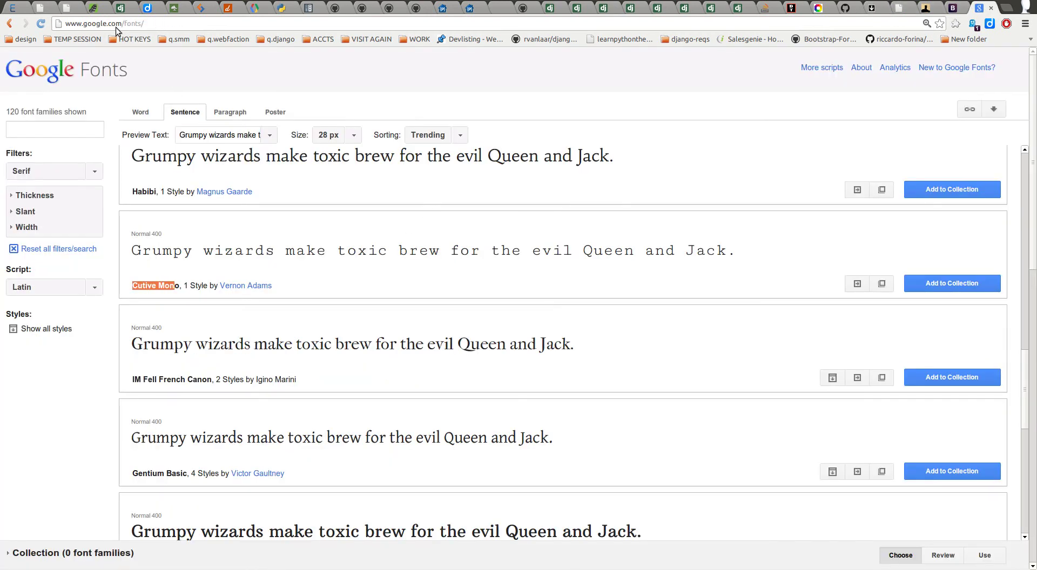
pyautogui.click(147, 25)
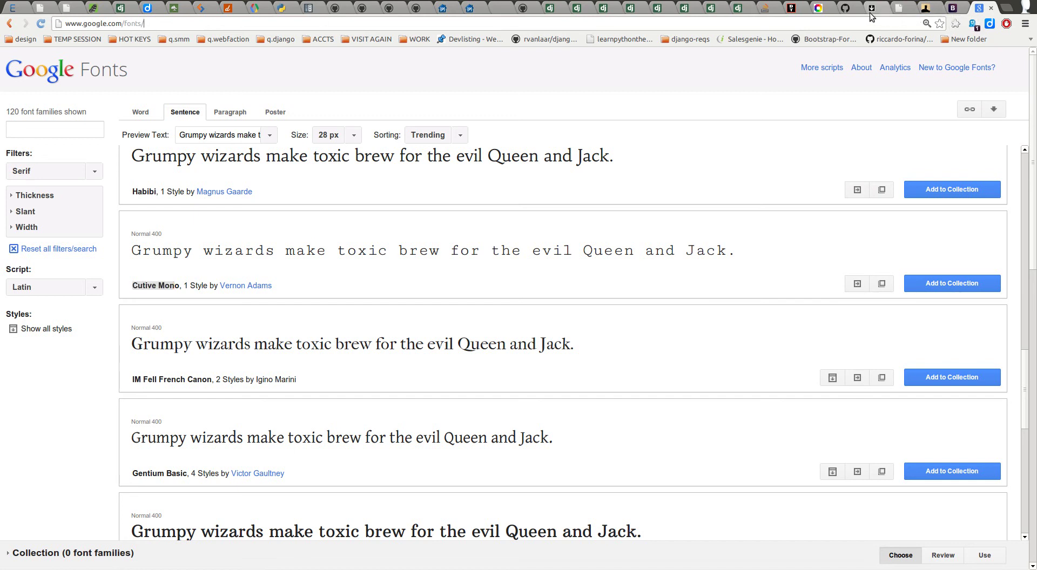
pyautogui.click(1008, 8)
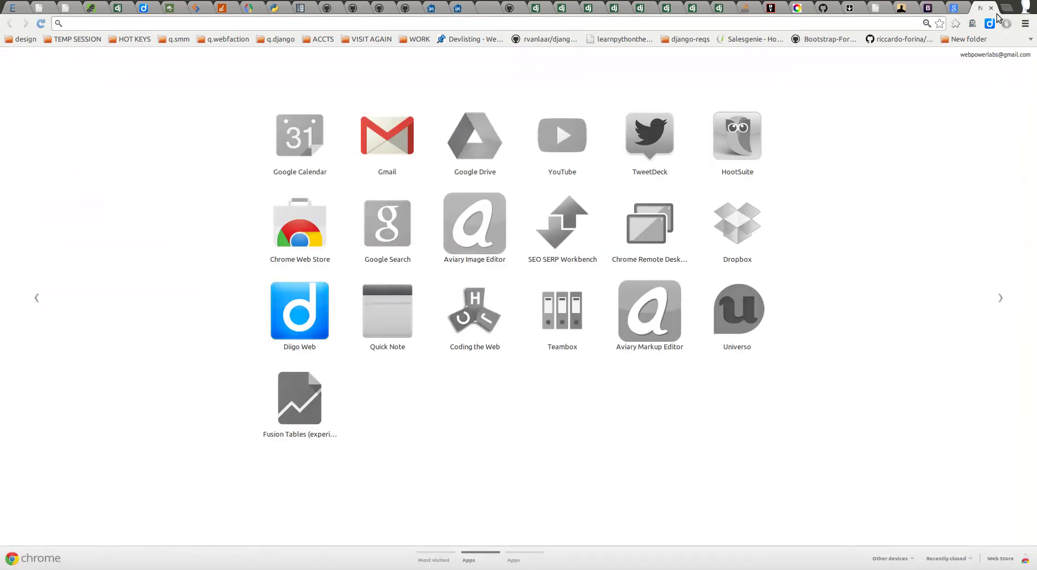
# Step: Load cufonfonts.com, then open Font Squirrel from the design bookmarks in another tab
pyautogui.write('cufon')
pyautogui.press('Down')
pyautogui.press('Return')
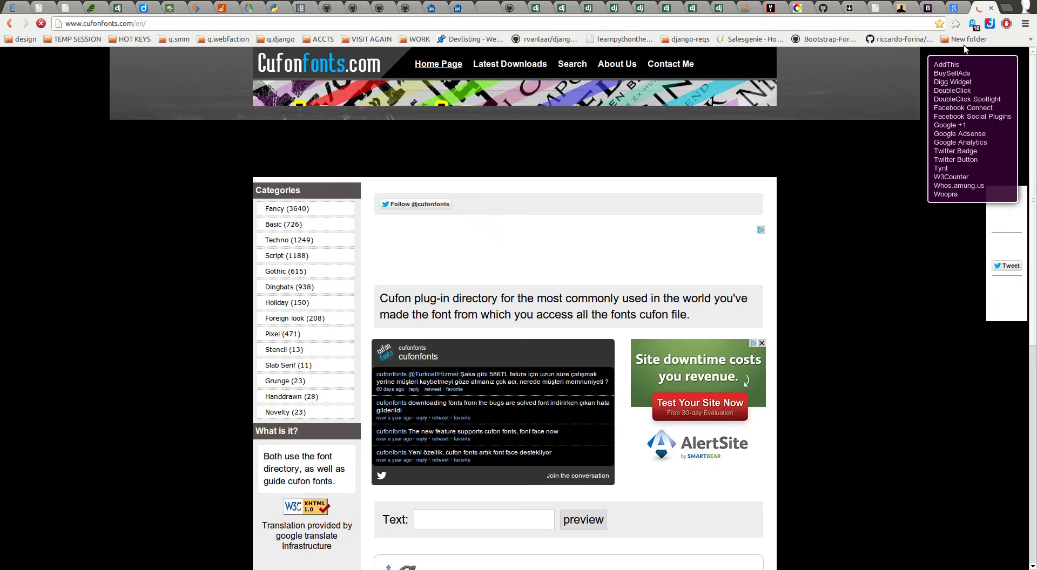
pyautogui.click(1004, 8)
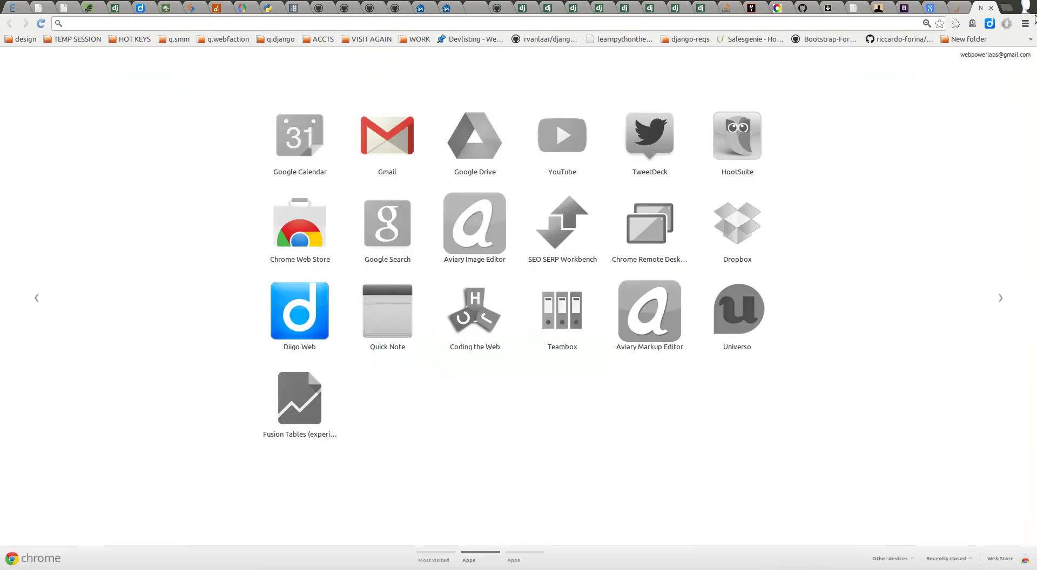
pyautogui.click(21, 39)
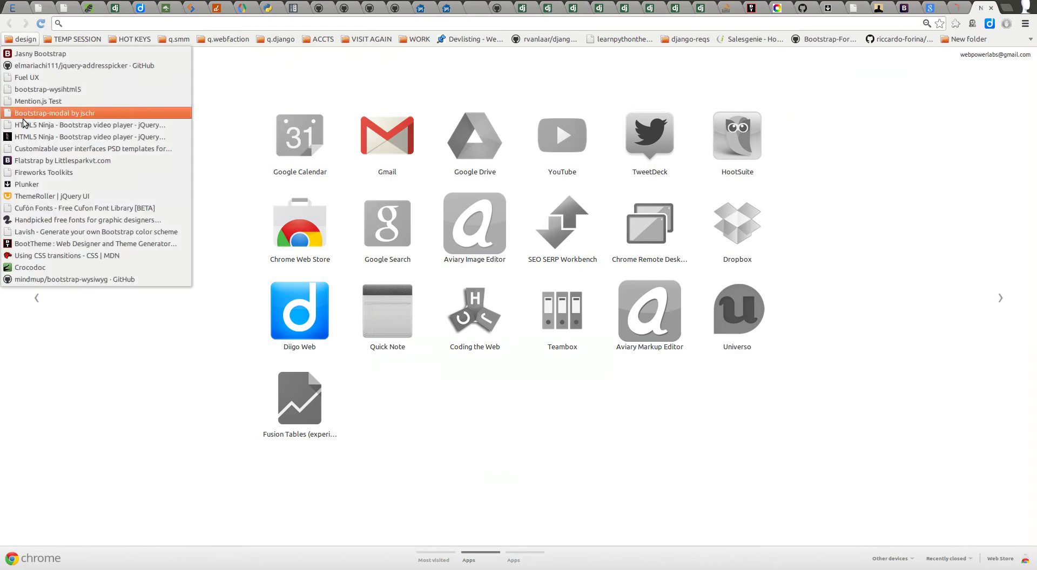
pyautogui.click(27, 222)
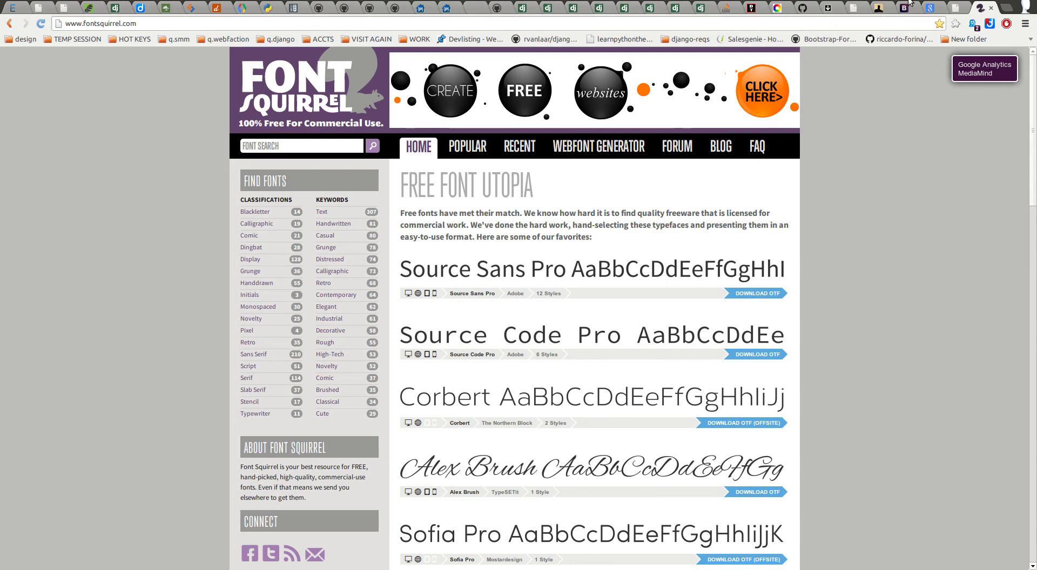
# Step: Close the Cufon Fonts and Font Squirrel tabs, reselect Cutive Mono, and return to BootTheme
pyautogui.click(949, 9)
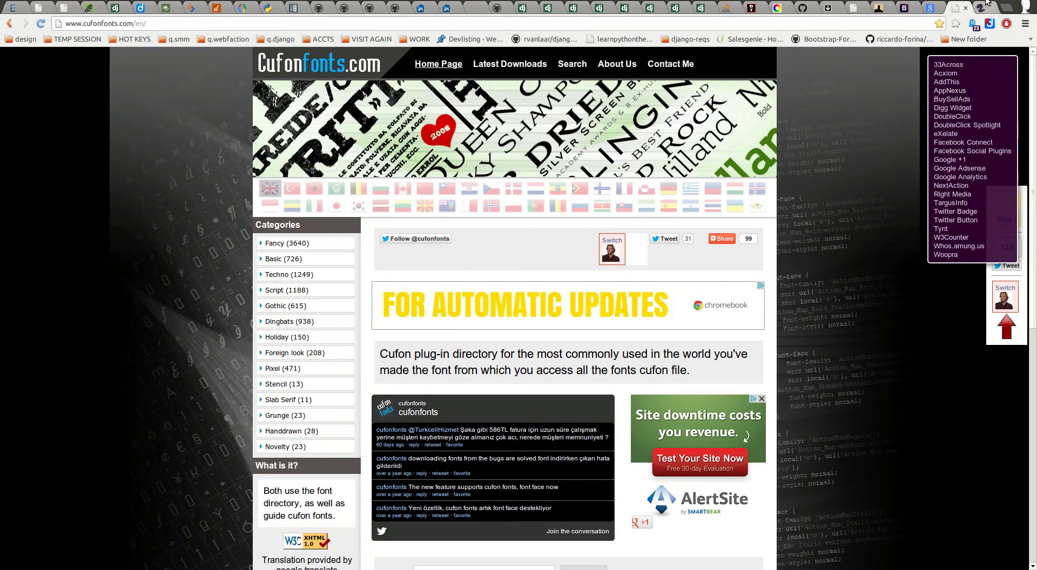
pyautogui.click(966, 9)
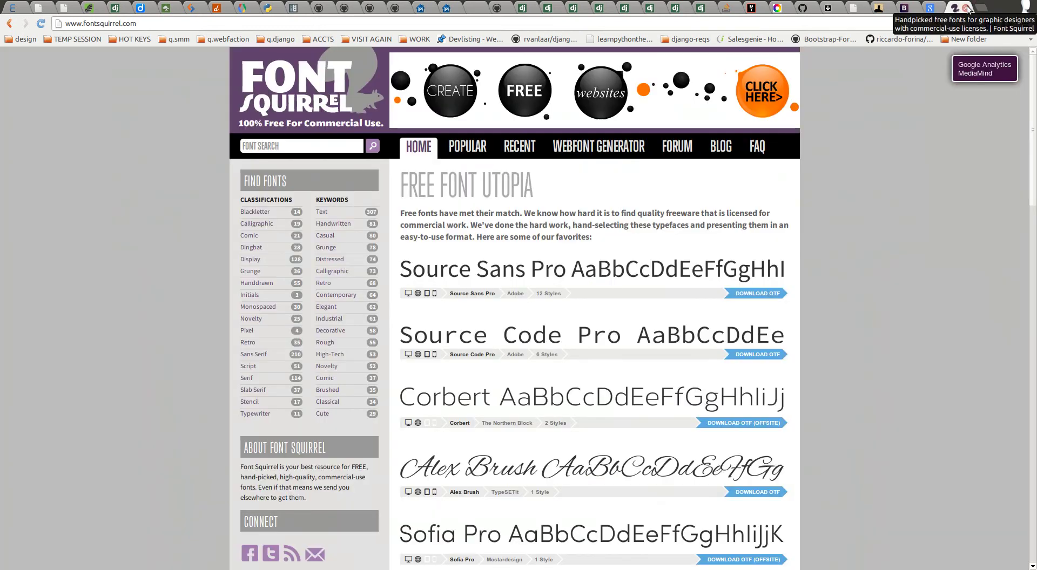
pyautogui.click(966, 8)
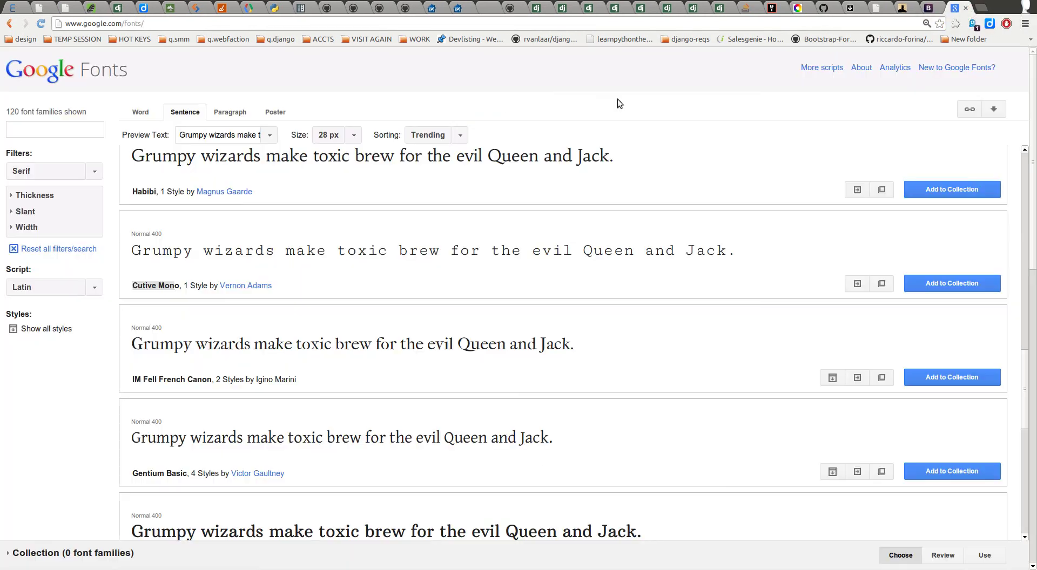
pyautogui.moveTo(184, 287); pyautogui.dragTo(133, 284)
pyautogui.hotkey('ctrl', 'c')
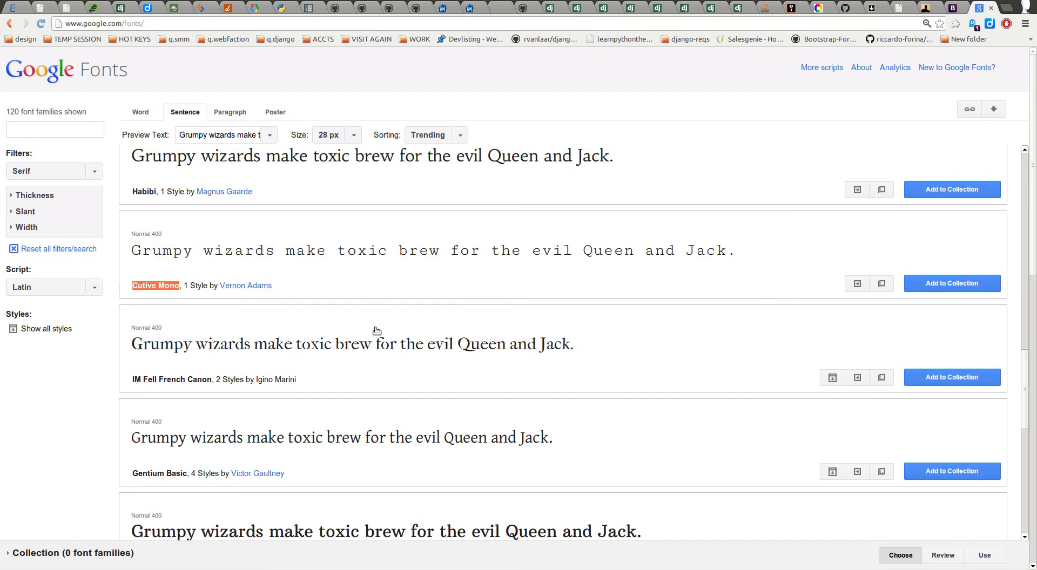
pyautogui.click(897, 9)
pyautogui.click(793, 9)
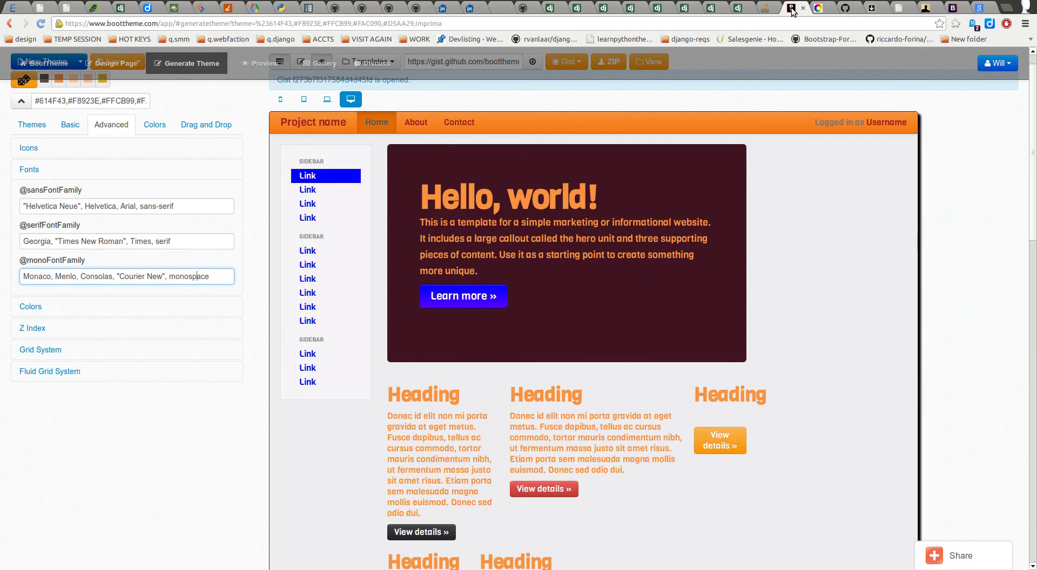
pyautogui.click(79, 206)
pyautogui.click(48, 242)
pyautogui.hotkey('ctrl', 'Left')
pyautogui.hotkey('ctrl', 'shift', 'Right')
pyautogui.hotkey('ctrl', 'v')
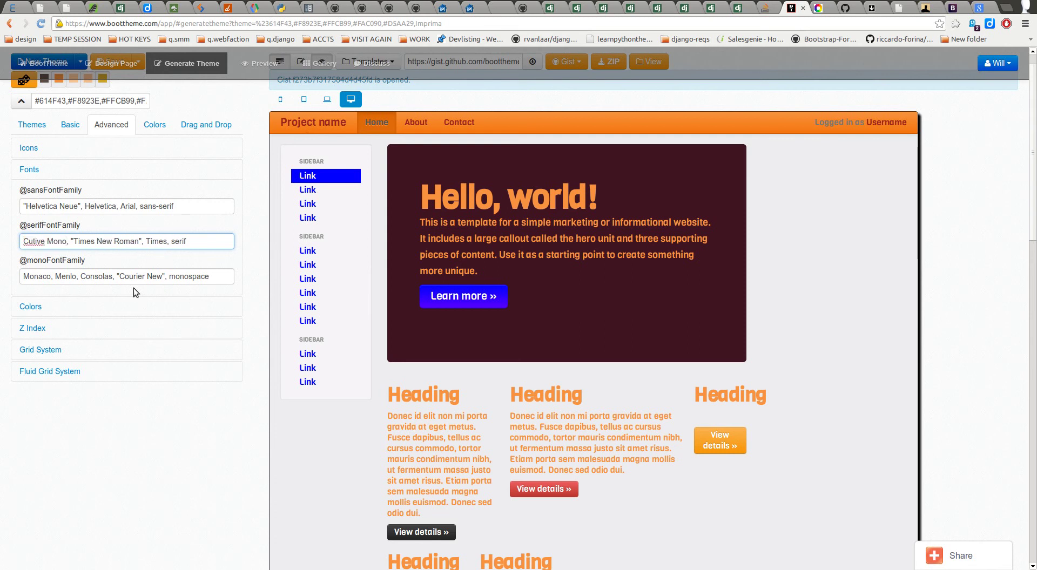
pyautogui.write('", ')
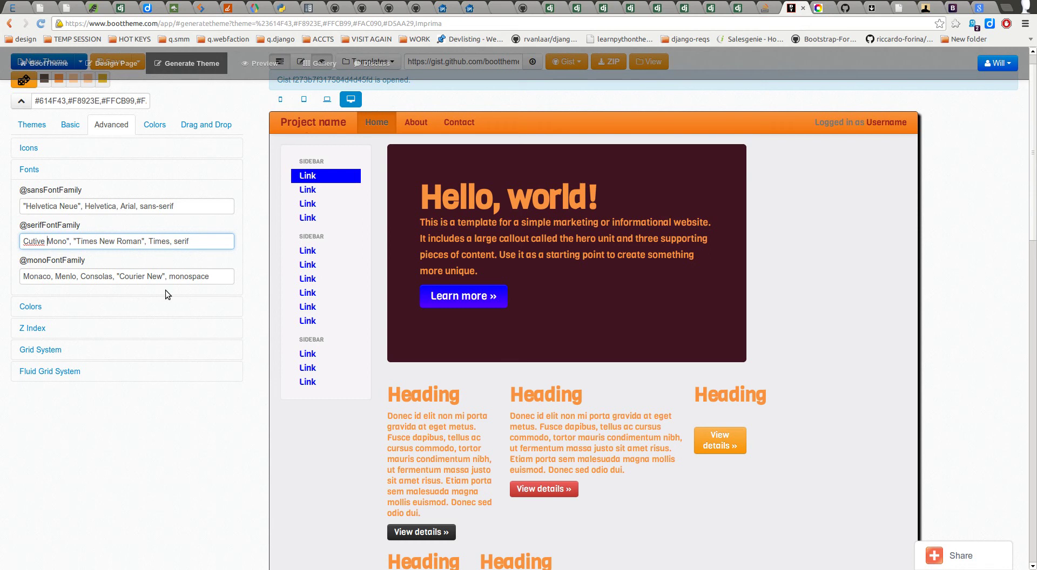
pyautogui.write('"')
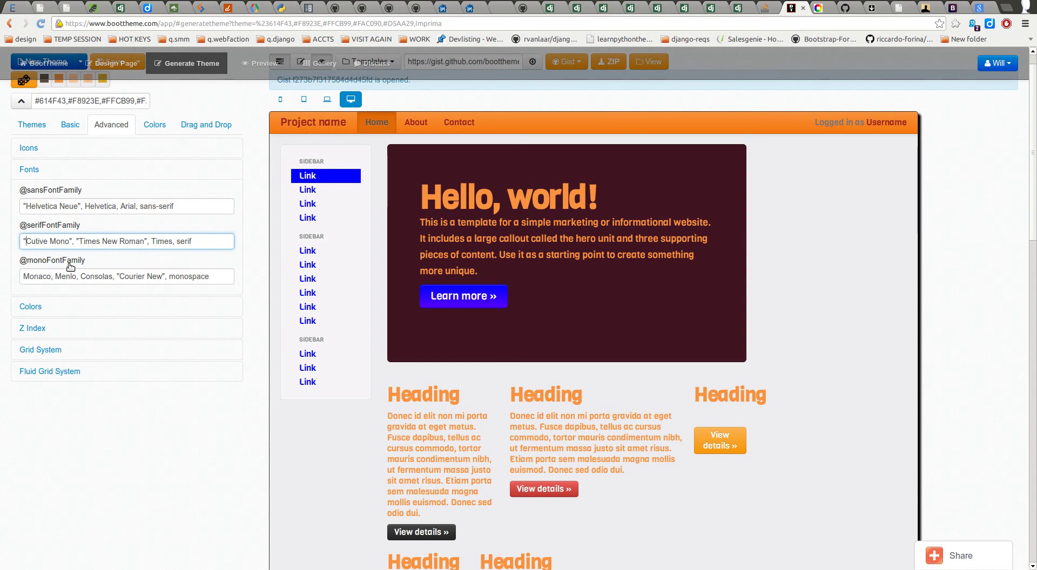
pyautogui.click(26, 207)
pyautogui.moveTo(26, 207); pyautogui.dragTo(74, 207)
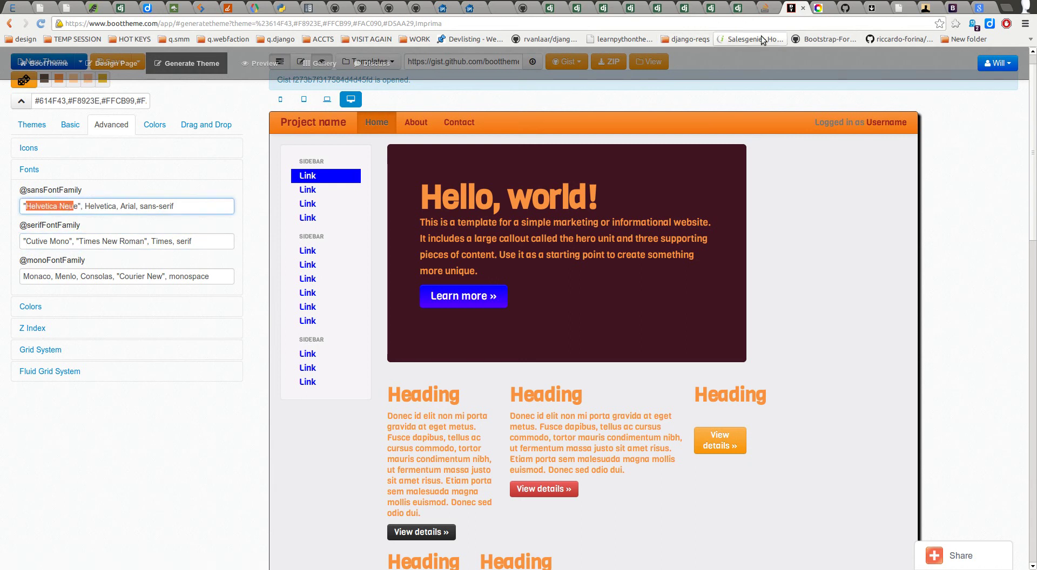
pyautogui.click(955, 9)
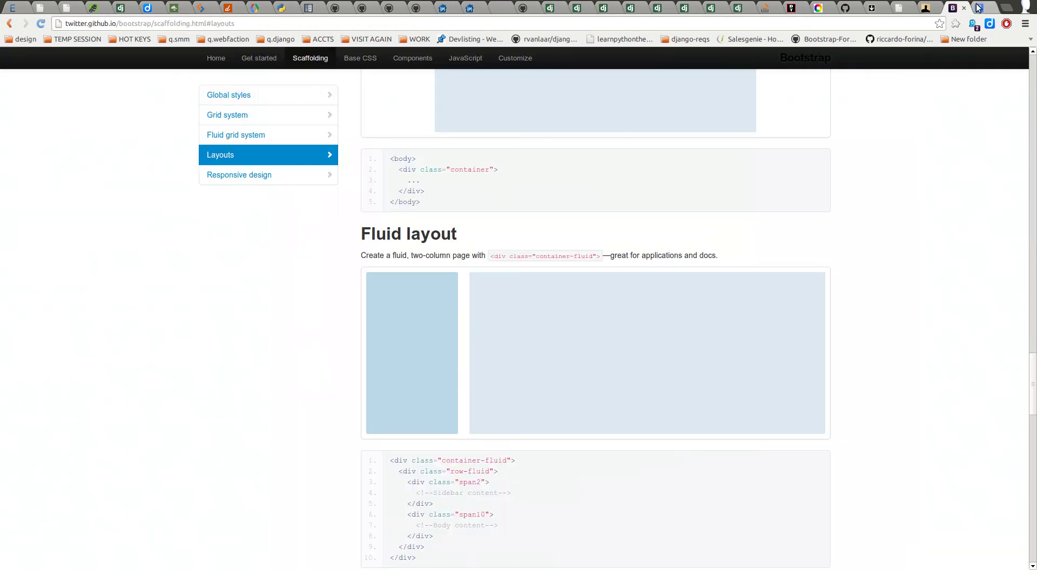
# Step: Filter Google Fonts to the 160 Sans Serif families instead of serif
pyautogui.click(978, 8)
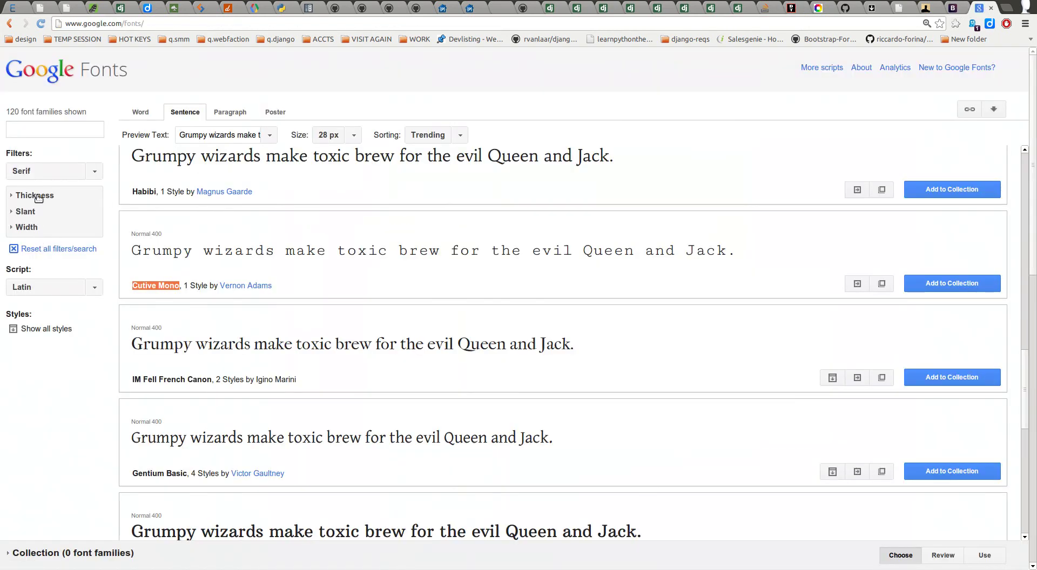
pyautogui.scroll(-15, 237, 327)
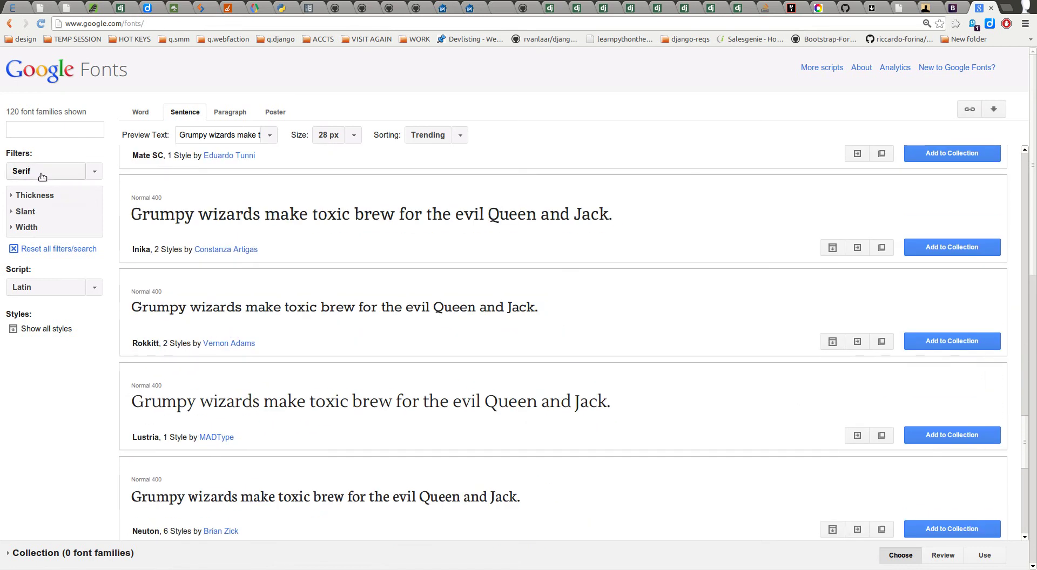
pyautogui.click(42, 172)
pyautogui.click(22, 201)
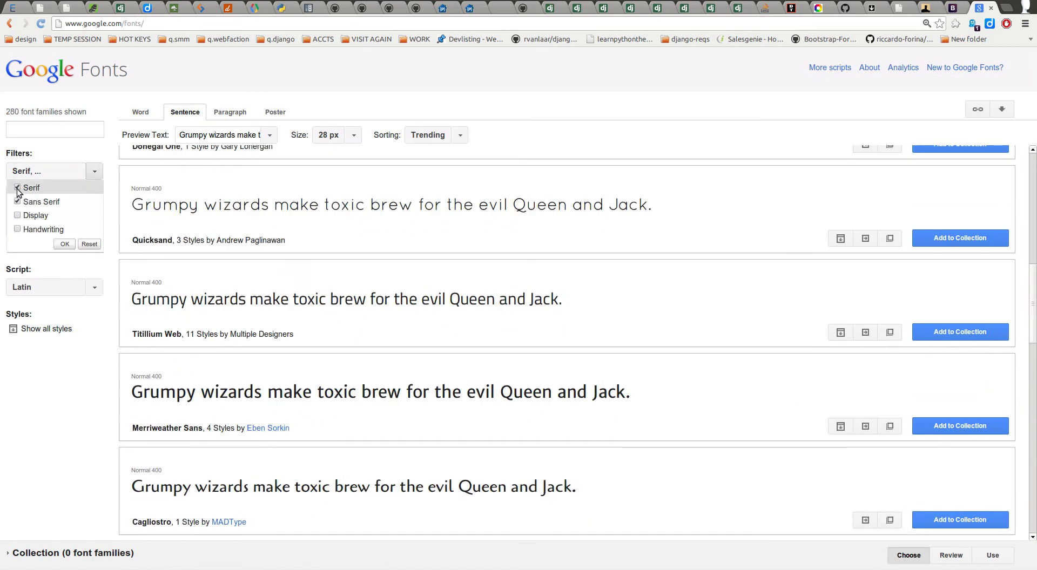
pyautogui.click(18, 188)
pyautogui.click(276, 231)
# Step: Select the Snippet font name and return to BootTheme
pyautogui.scroll(-5, 311, 232)
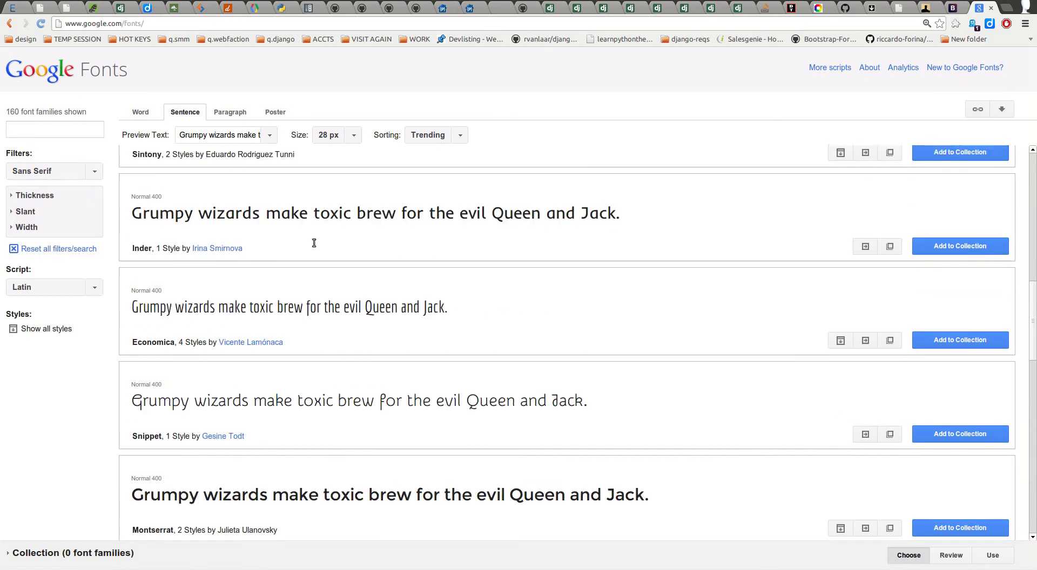
pyautogui.scroll(3, 311, 222)
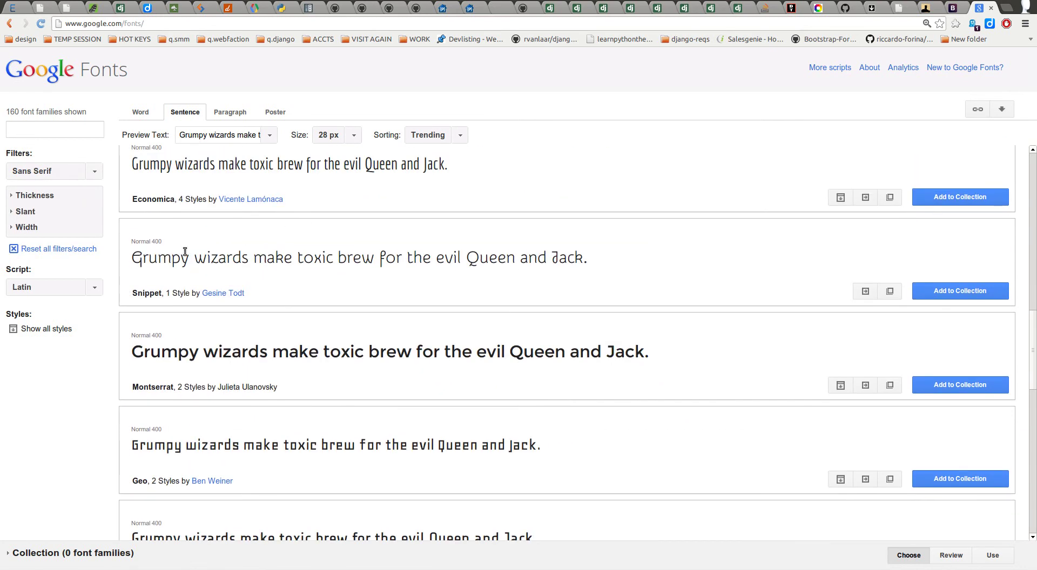
pyautogui.moveTo(161, 293); pyautogui.dragTo(132, 293)
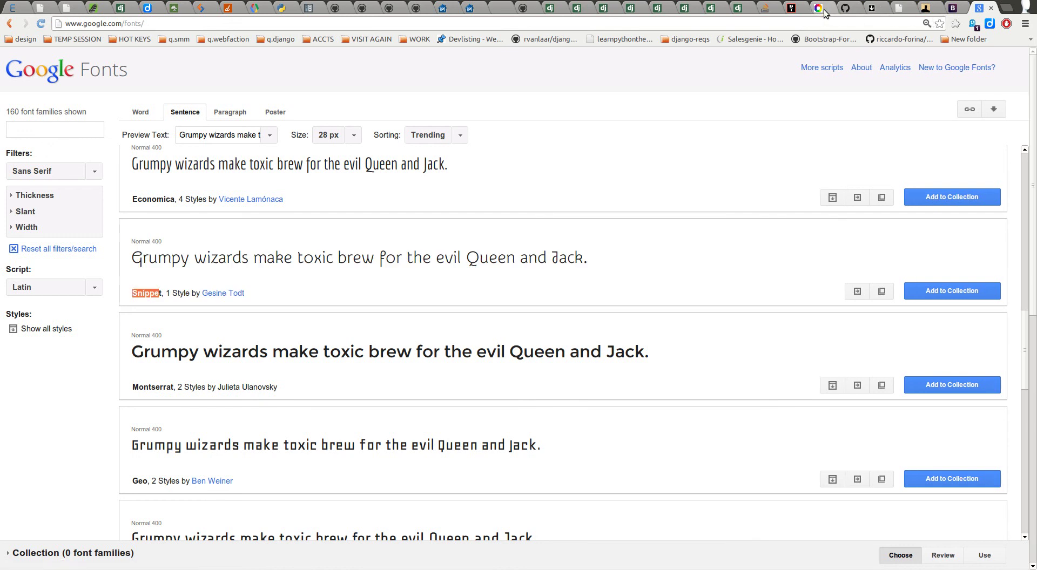
pyautogui.click(793, 8)
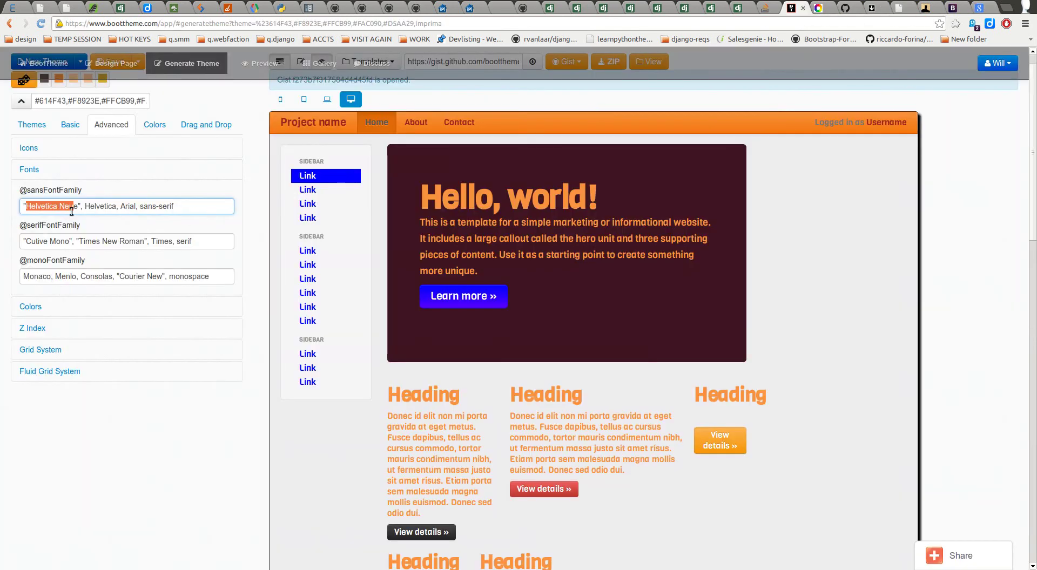
pyautogui.write('Snippe')
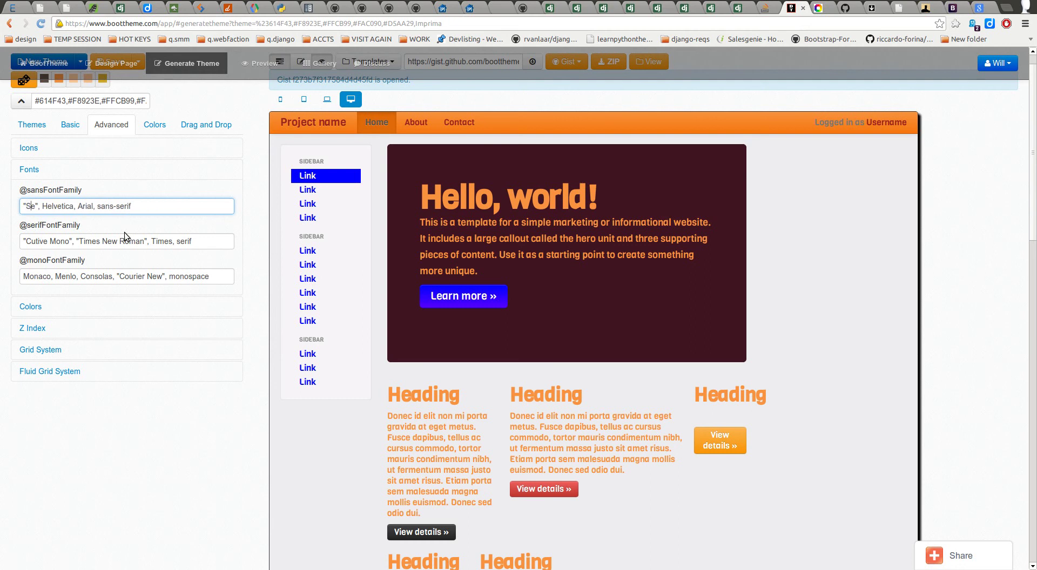
pyautogui.write('t')
pyautogui.press('Delete')
pyautogui.click(63, 277)
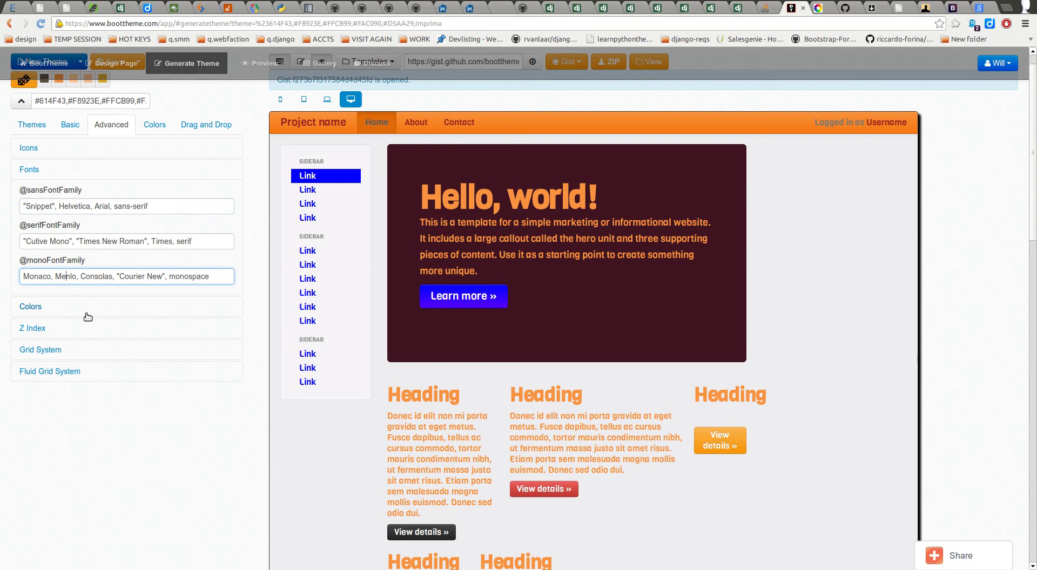
pyautogui.click(88, 195)
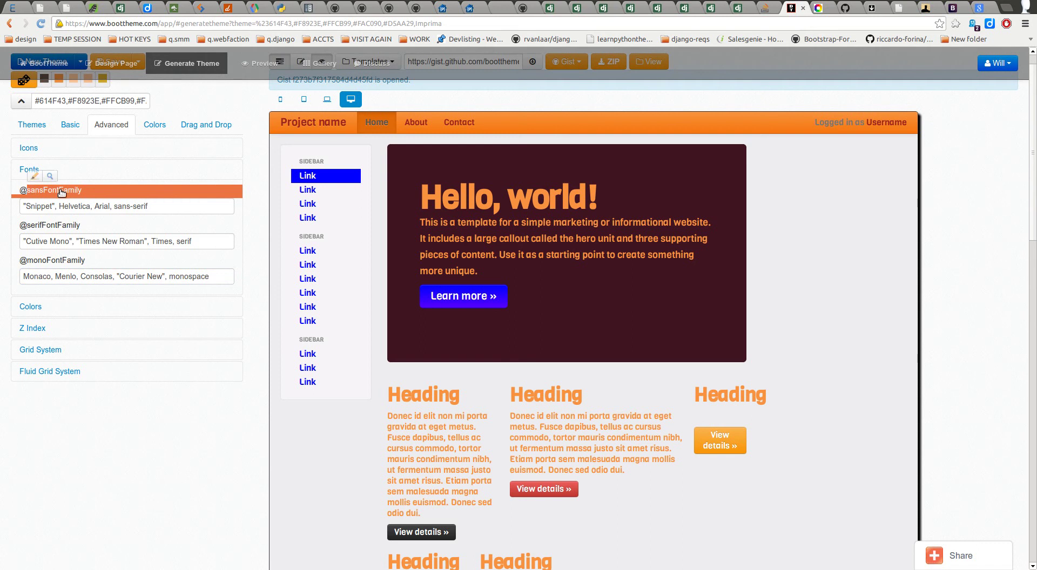
pyautogui.moveTo(88, 194); pyautogui.dragTo(19, 190)
pyautogui.hotkey('ctrl', 'c')
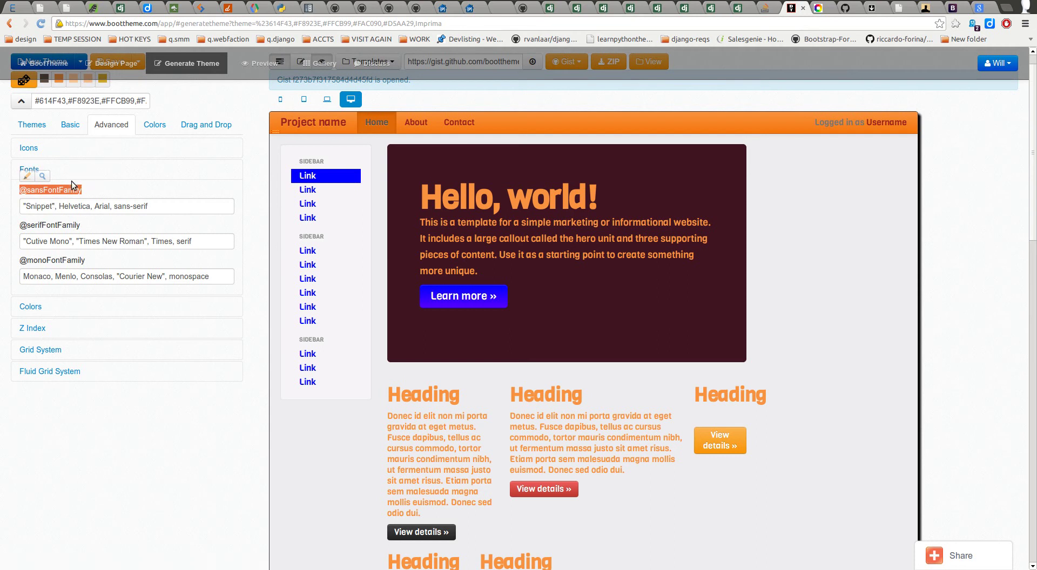
pyautogui.click(97, 171)
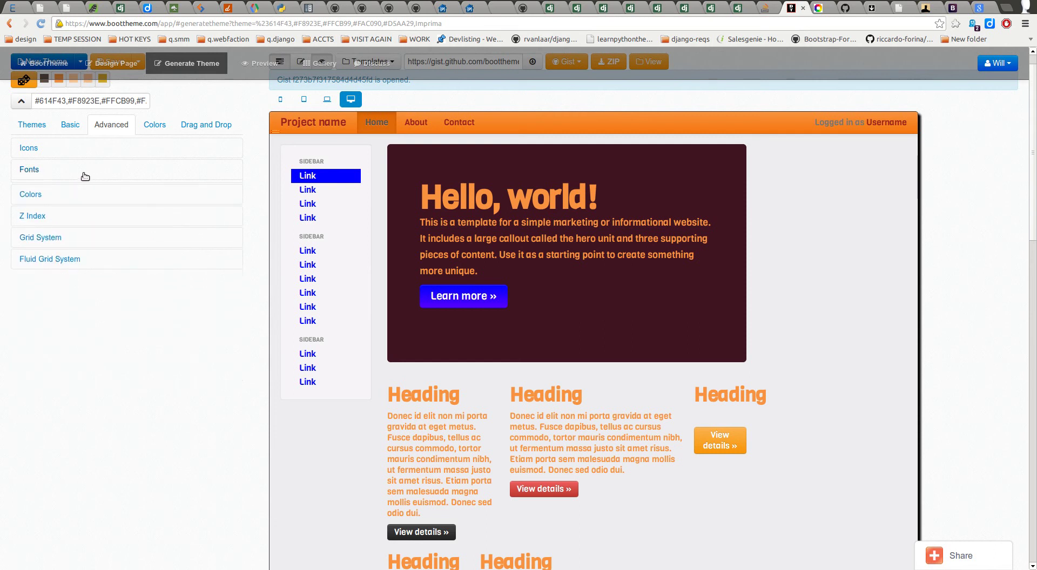
pyautogui.click(72, 125)
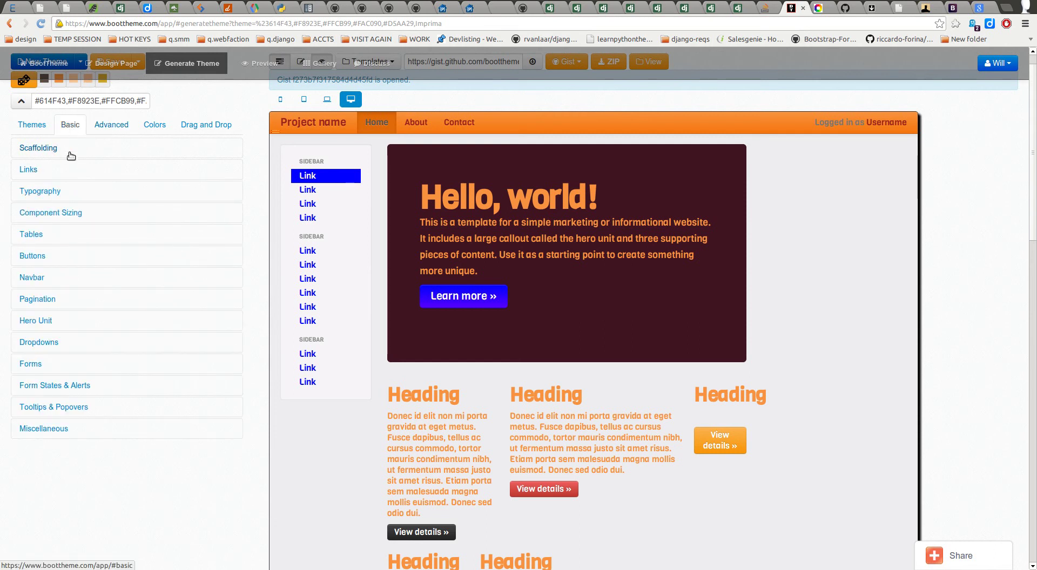
pyautogui.click(48, 194)
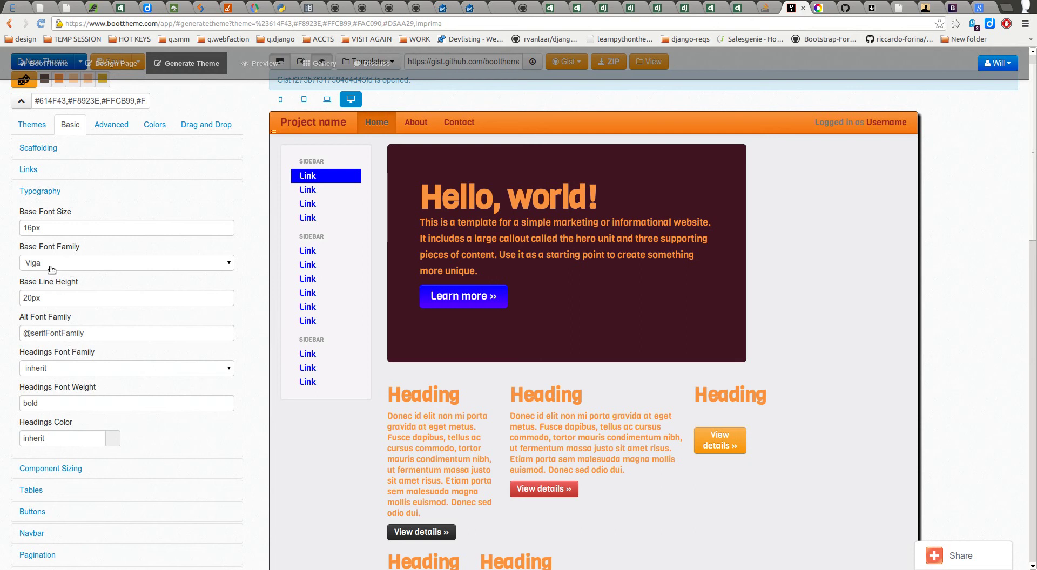
pyautogui.moveTo(92, 332); pyautogui.dragTo(30, 331)
pyautogui.hotkey('ctrl', 'v')
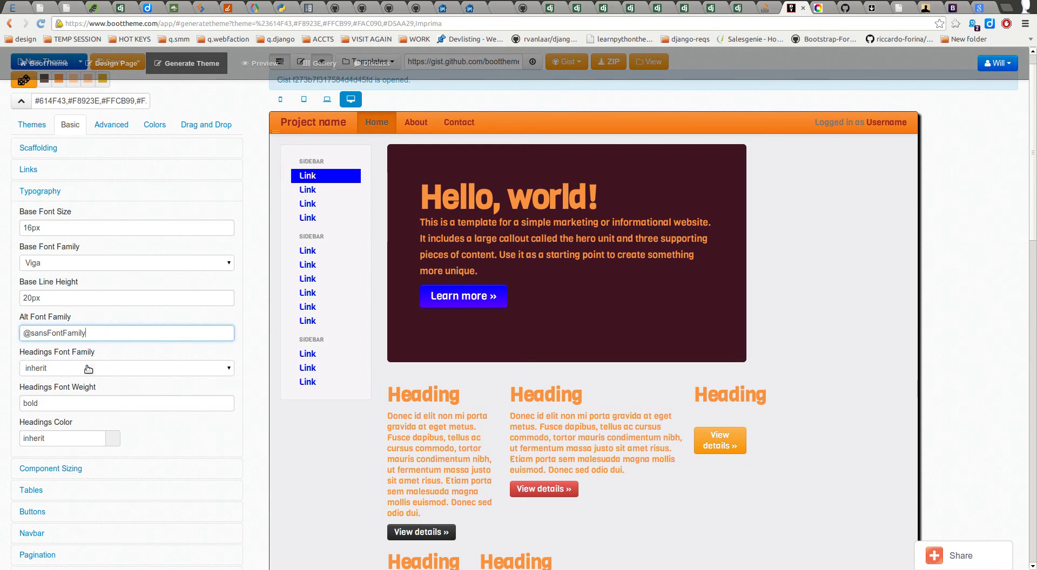
pyautogui.click(83, 370)
pyautogui.click(83, 369)
pyautogui.click(79, 373)
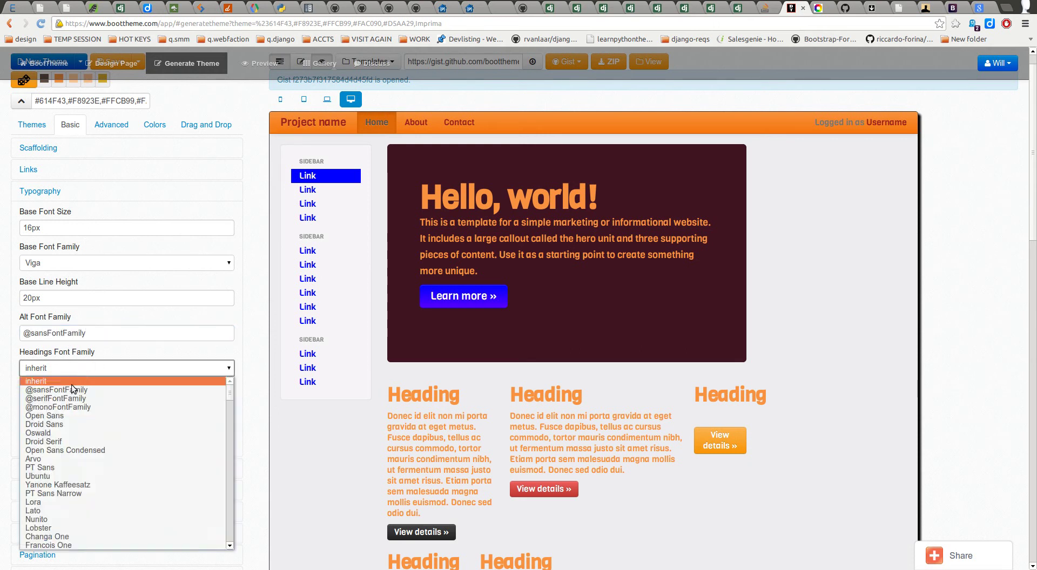
pyautogui.click(66, 389)
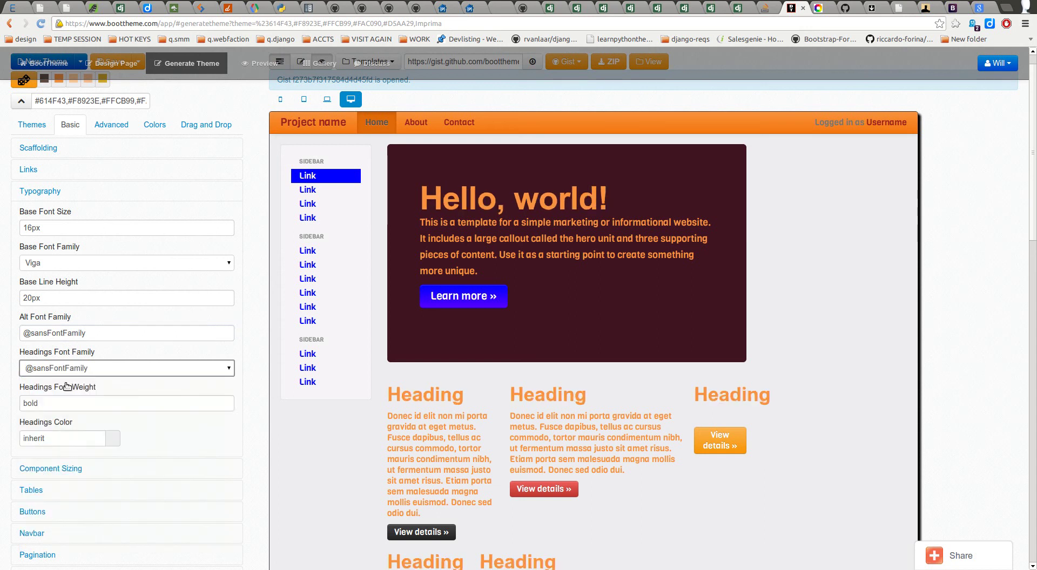
pyautogui.click(67, 263)
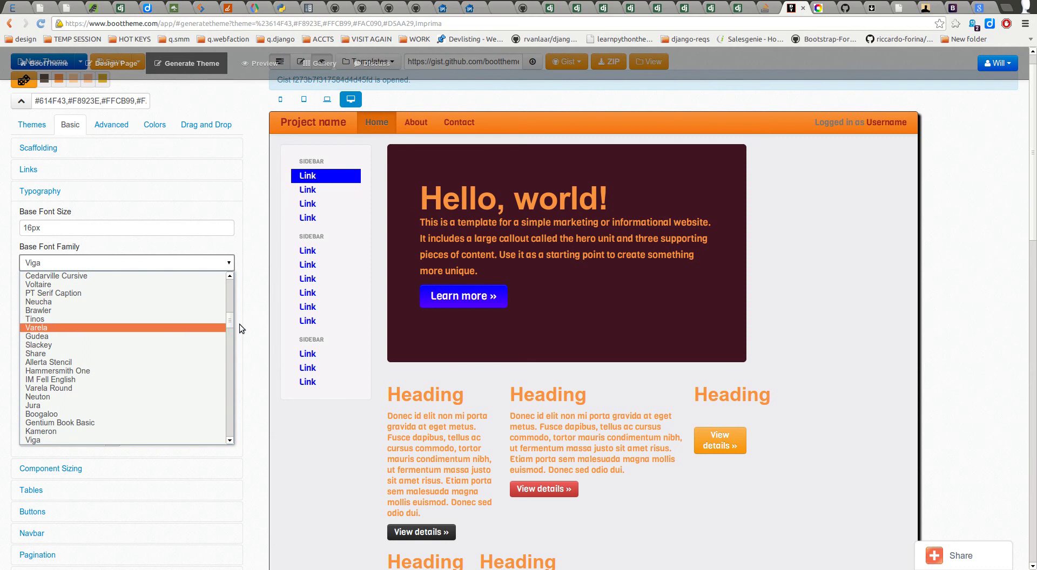
pyautogui.moveTo(226, 322); pyautogui.dragTo(154, 269)
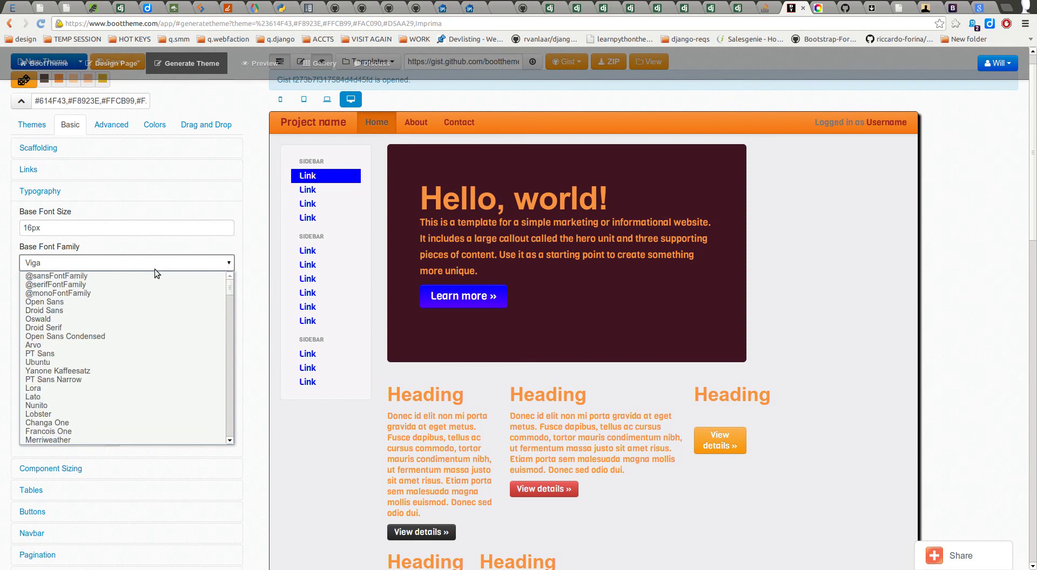
pyautogui.click(121, 284)
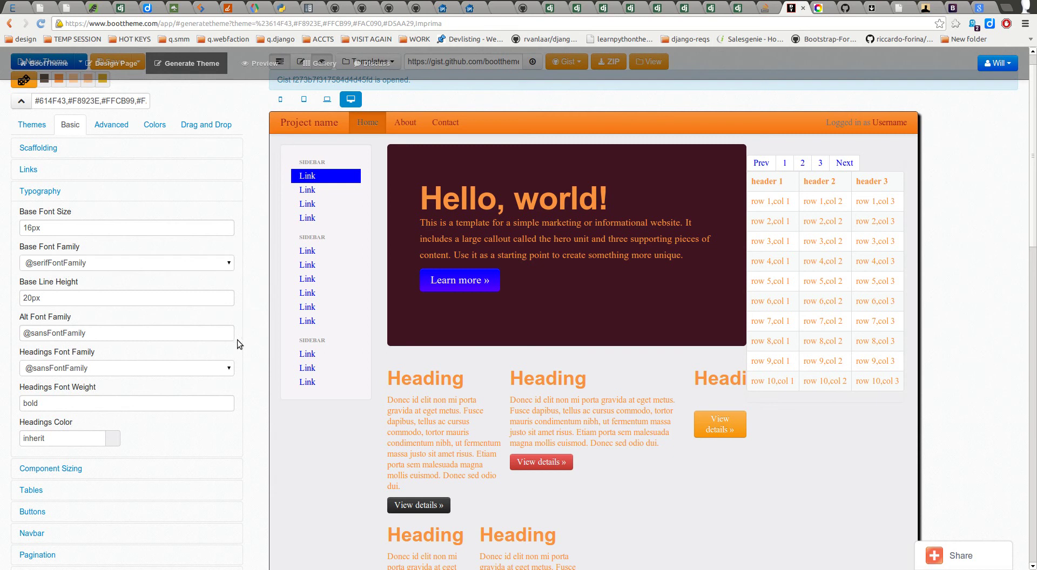
pyautogui.click(108, 127)
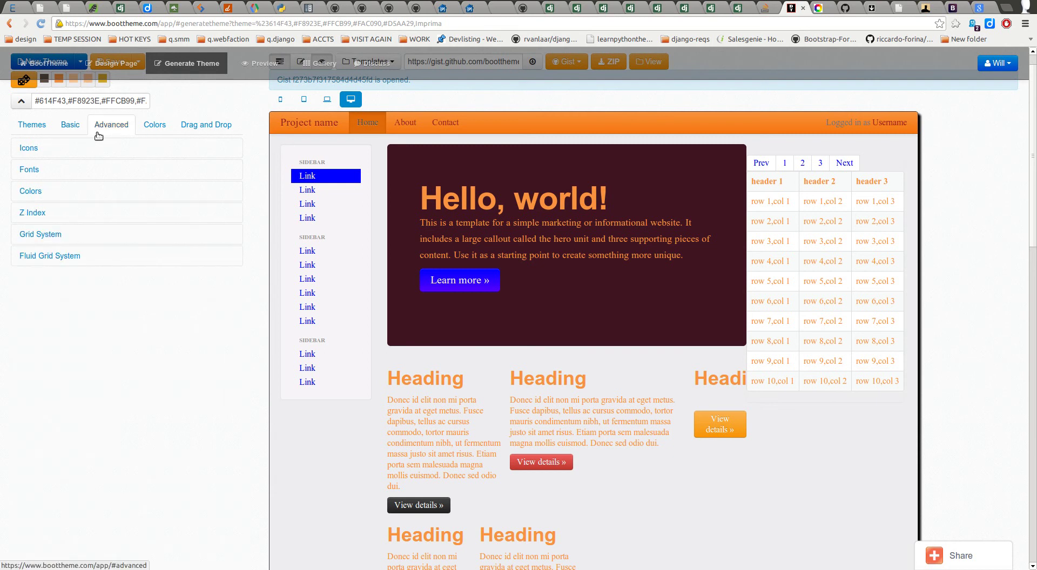
pyautogui.click(39, 172)
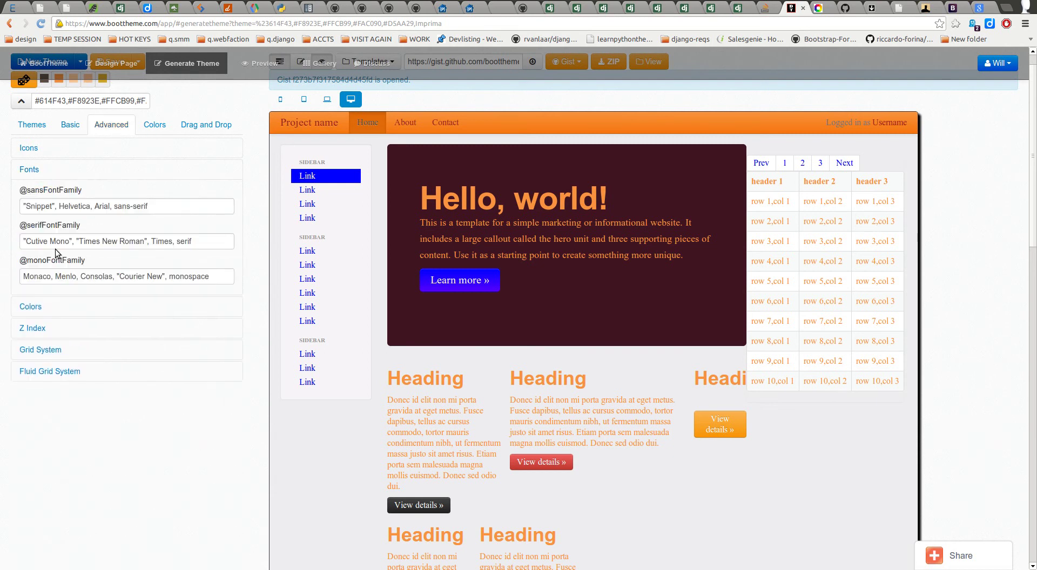
pyautogui.click(55, 204)
pyautogui.press('BackSpace')
pyautogui.press('Home')
pyautogui.press('Delete')
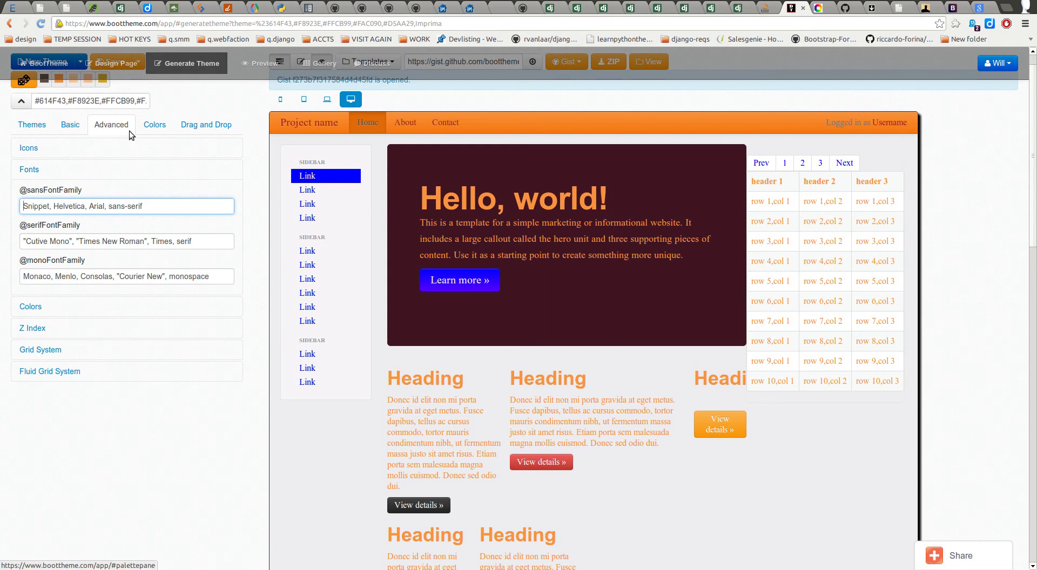
pyautogui.click(72, 126)
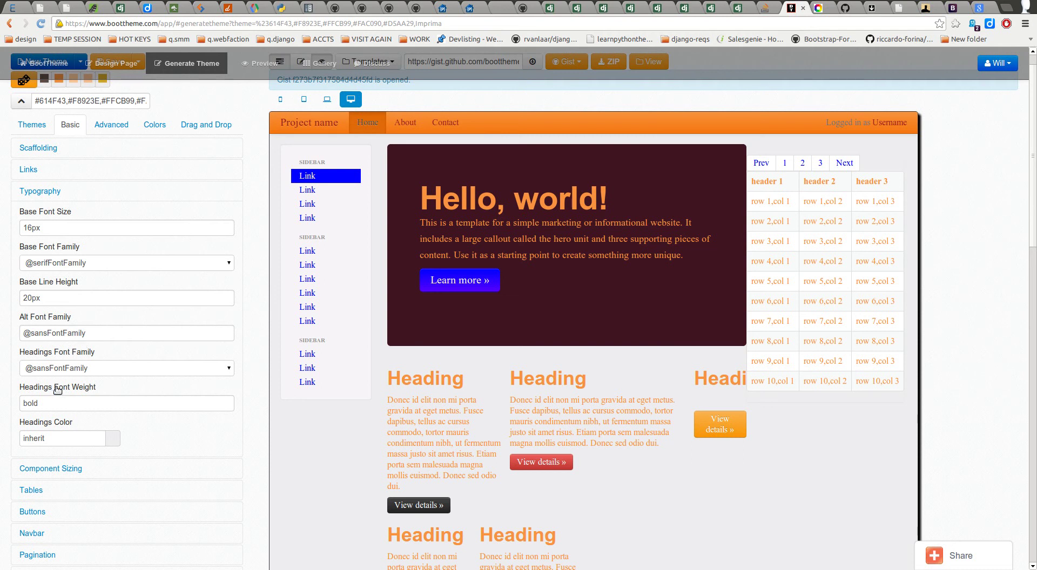
pyautogui.click(59, 404)
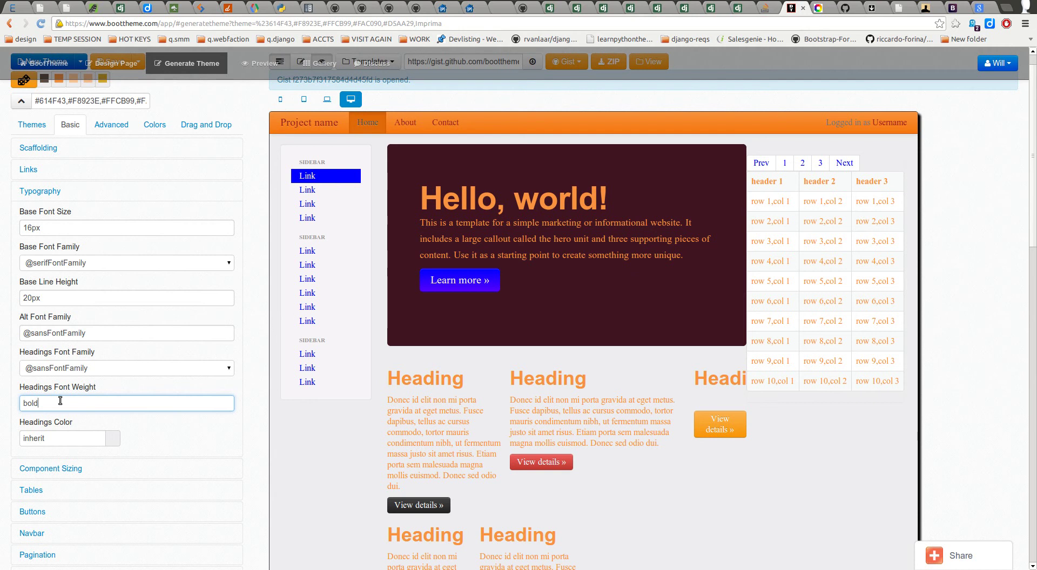
pyautogui.write('er')
pyautogui.press('Tab')
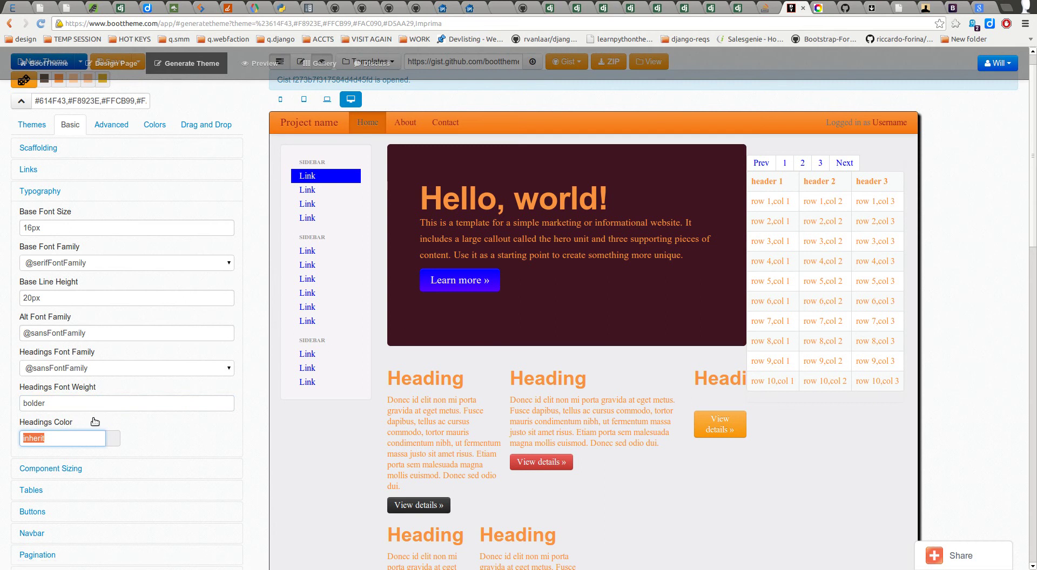
pyautogui.hotkey('shift', 'Tab')
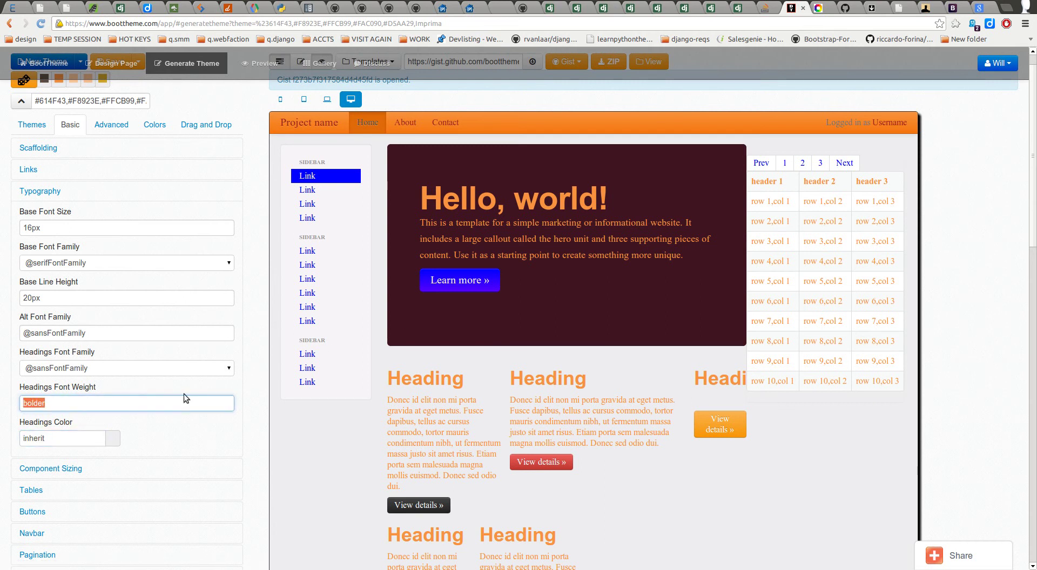
pyautogui.write('300')
pyautogui.press('Tab')
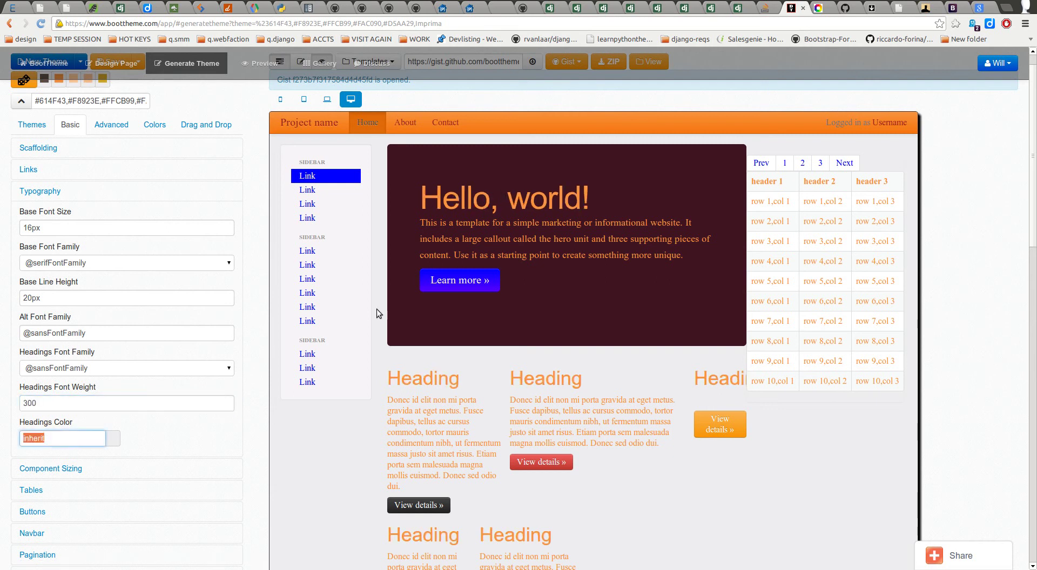
pyautogui.moveTo(46, 403); pyautogui.dragTo(12, 402)
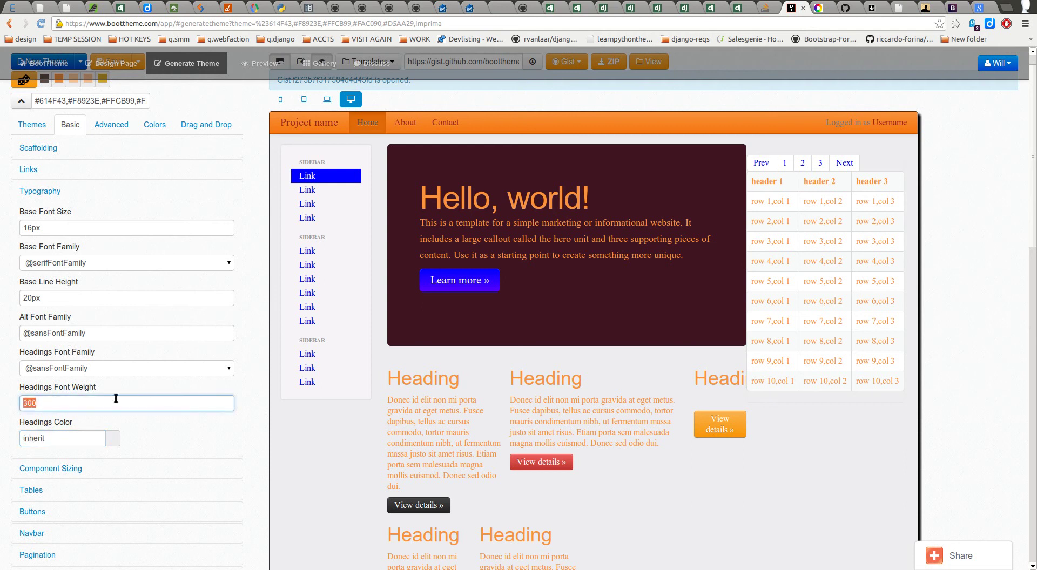
pyautogui.write('400')
pyautogui.press('Tab')
pyautogui.moveTo(19, 402); pyautogui.dragTo(51, 402)
pyautogui.write('500')
pyautogui.press('Tab')
pyautogui.moveTo(53, 405); pyautogui.dragTo(19, 404)
pyautogui.write('700')
pyautogui.press('Tab')
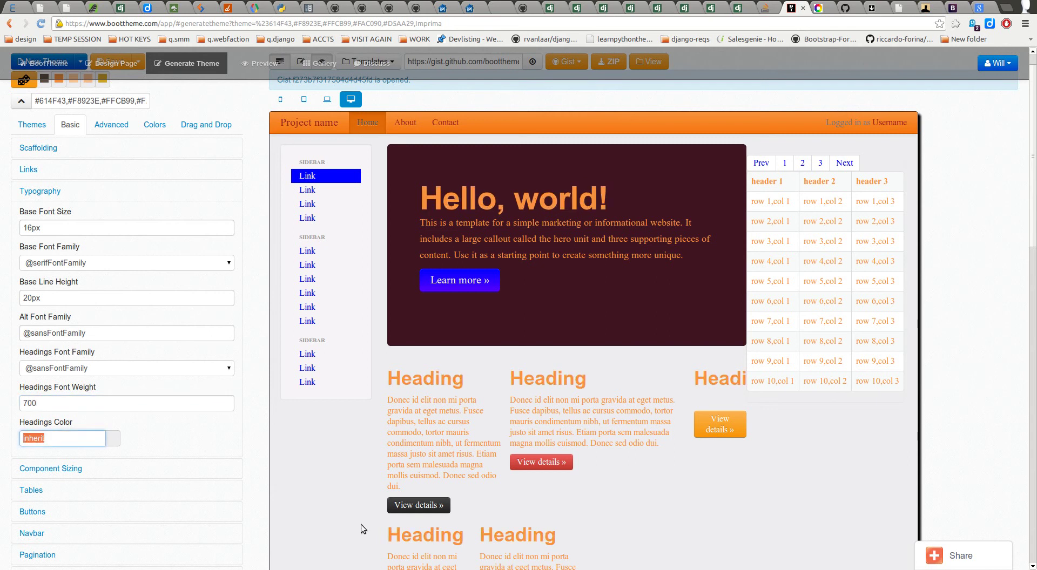
pyautogui.click(70, 409)
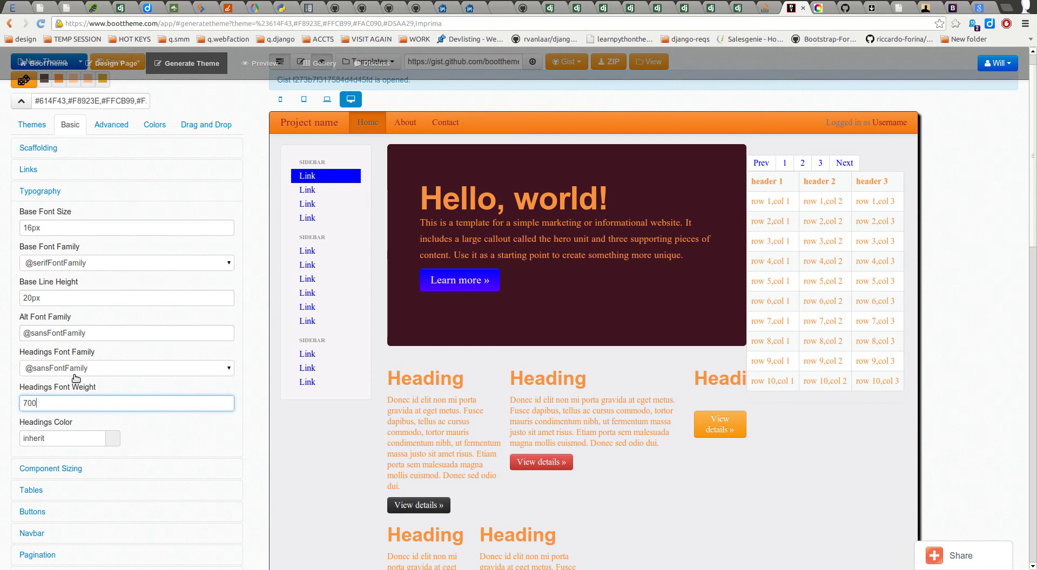
pyautogui.moveTo(48, 404); pyautogui.dragTo(1, 405)
pyautogui.write('bold')
pyautogui.press('Tab')
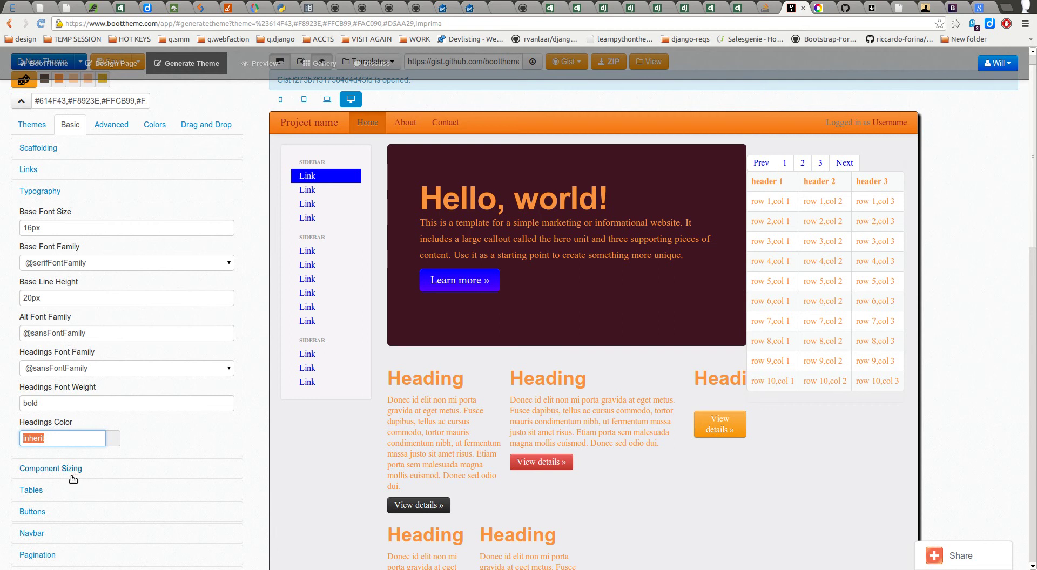
pyautogui.click(46, 439)
pyautogui.moveTo(422, 194); pyautogui.dragTo(638, 187)
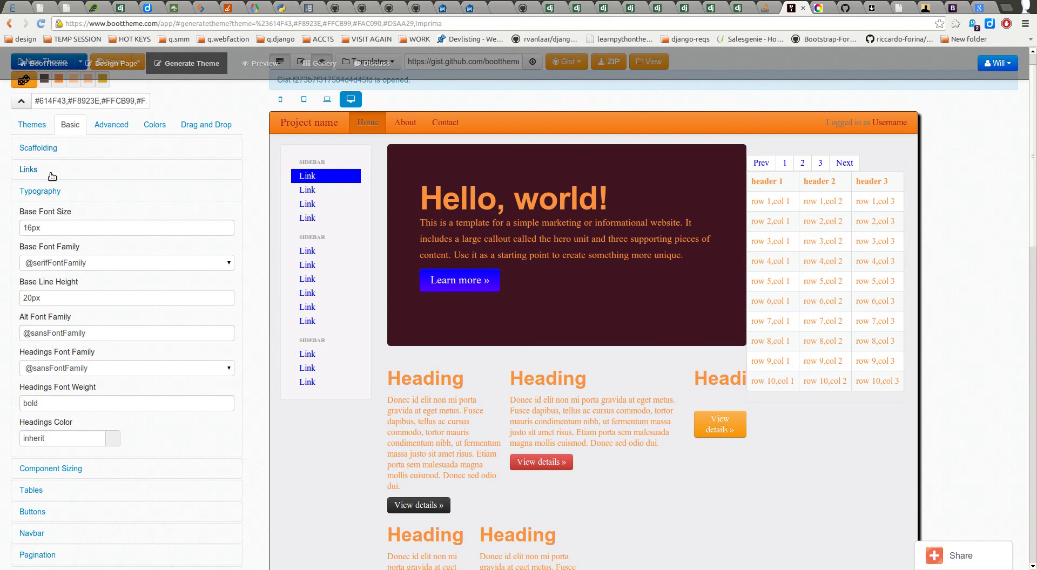
# Step: Check the Scaffolding Text Color value and the Typography Headings Color value
pyautogui.click(34, 147)
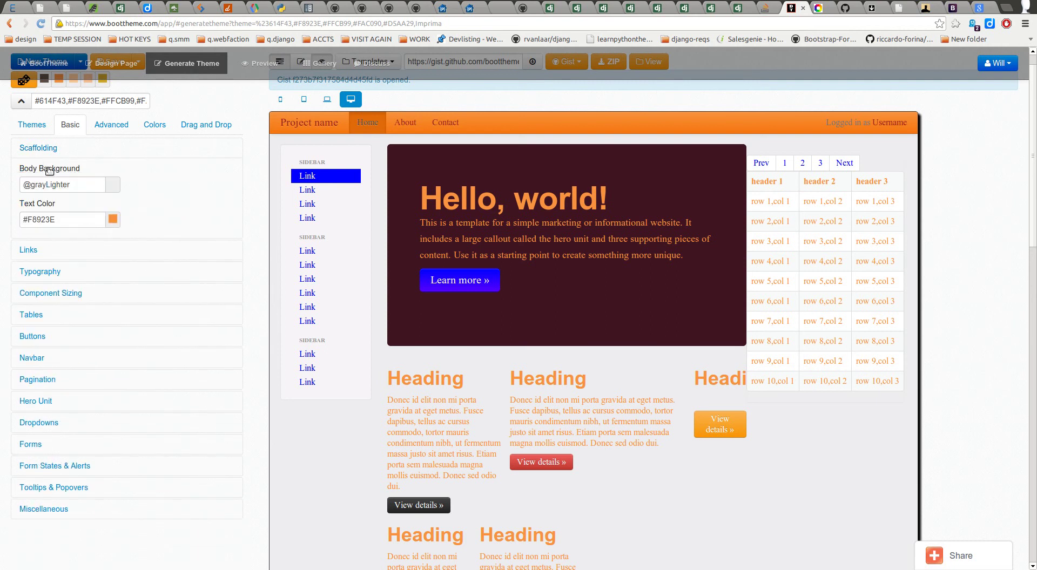
pyautogui.click(60, 220)
pyautogui.moveTo(60, 220); pyautogui.dragTo(9, 214)
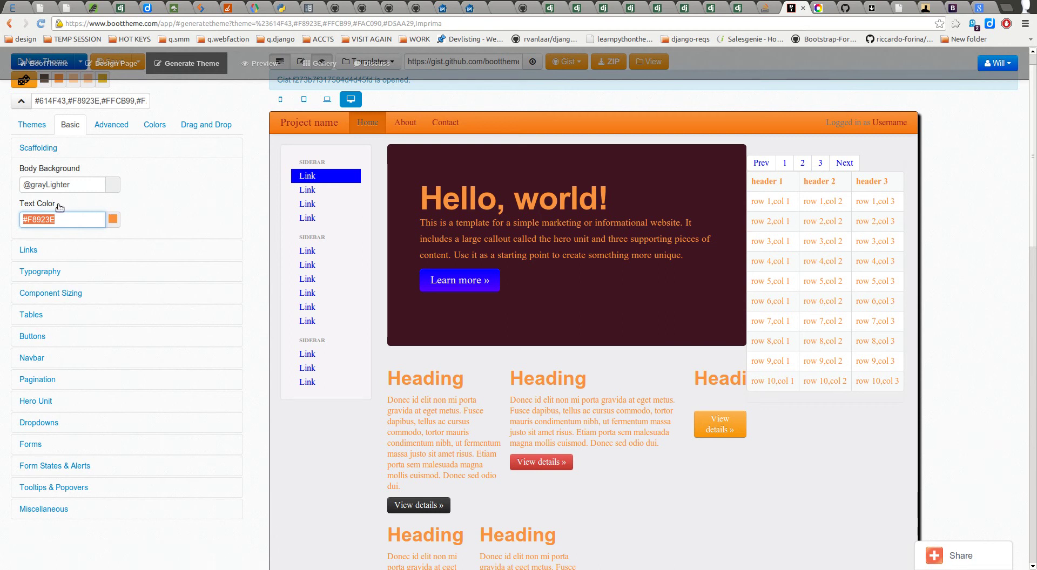
pyautogui.click(63, 276)
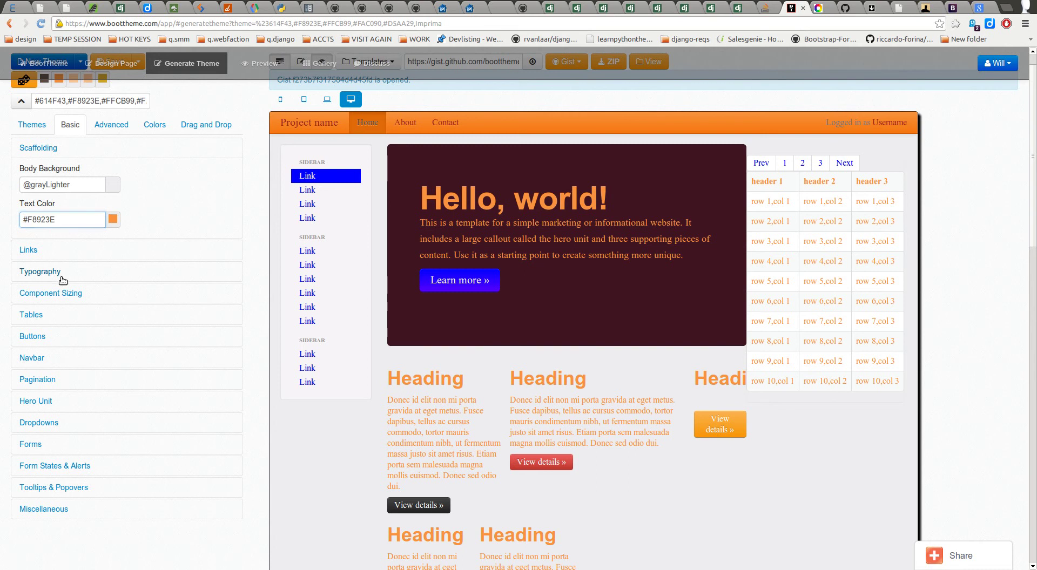
pyautogui.click(58, 438)
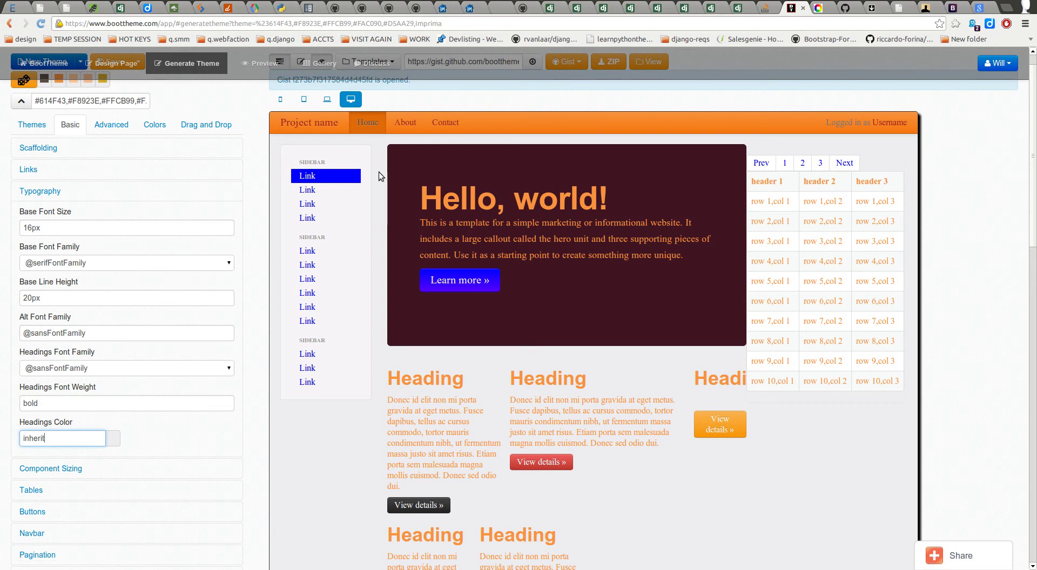
pyautogui.click(101, 153)
pyautogui.click(60, 219)
pyautogui.hotkey('ctrl', 'a')
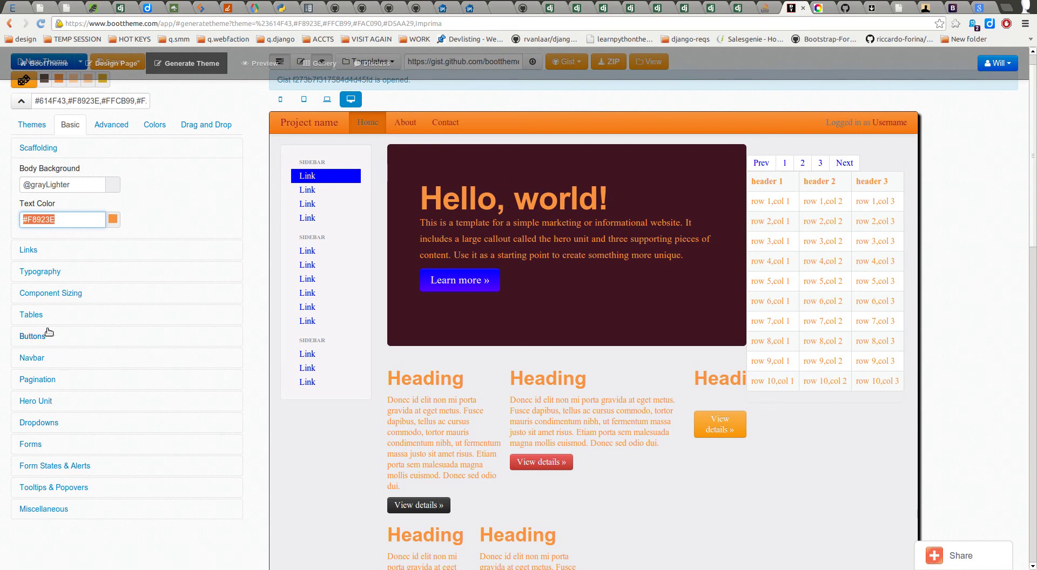
pyautogui.click(40, 270)
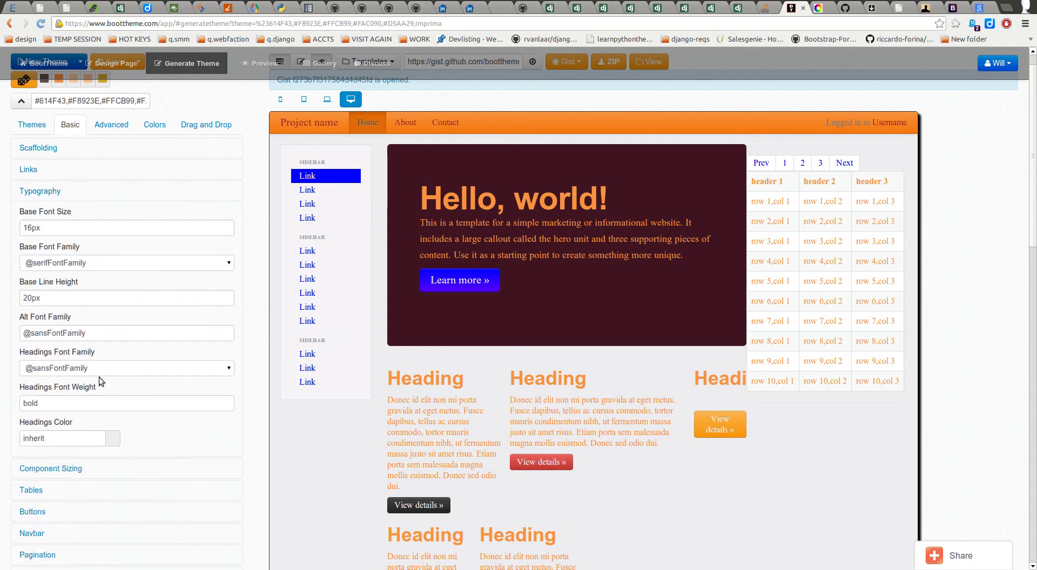
pyautogui.click(69, 438)
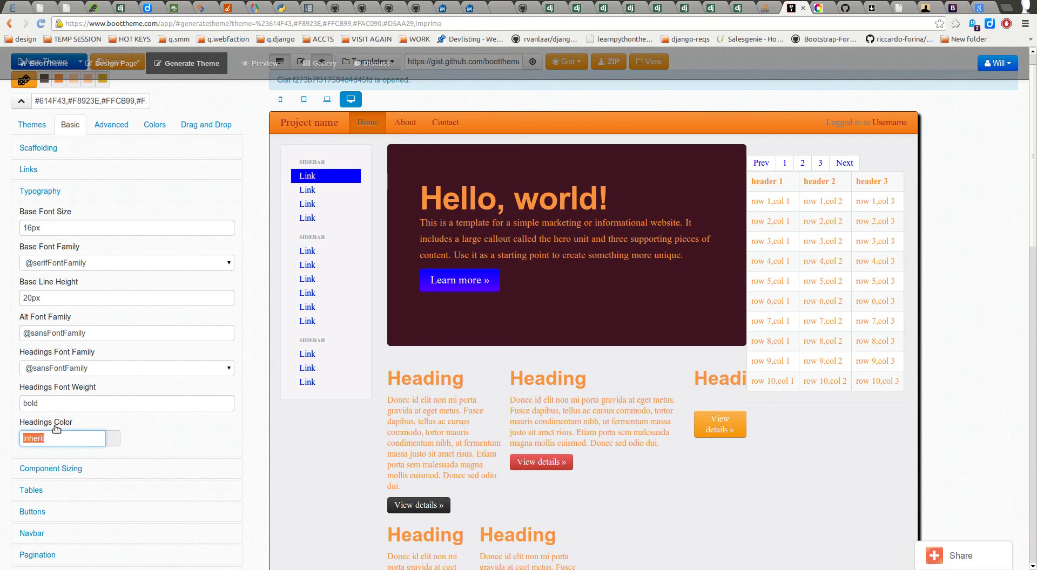
pyautogui.write('@red')
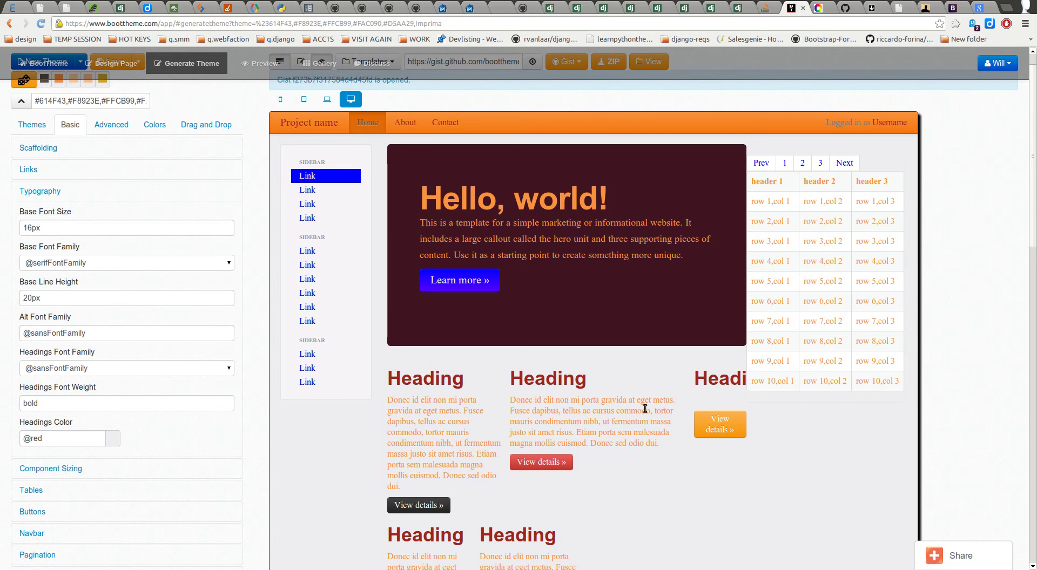
pyautogui.scroll(-4, 645, 424)
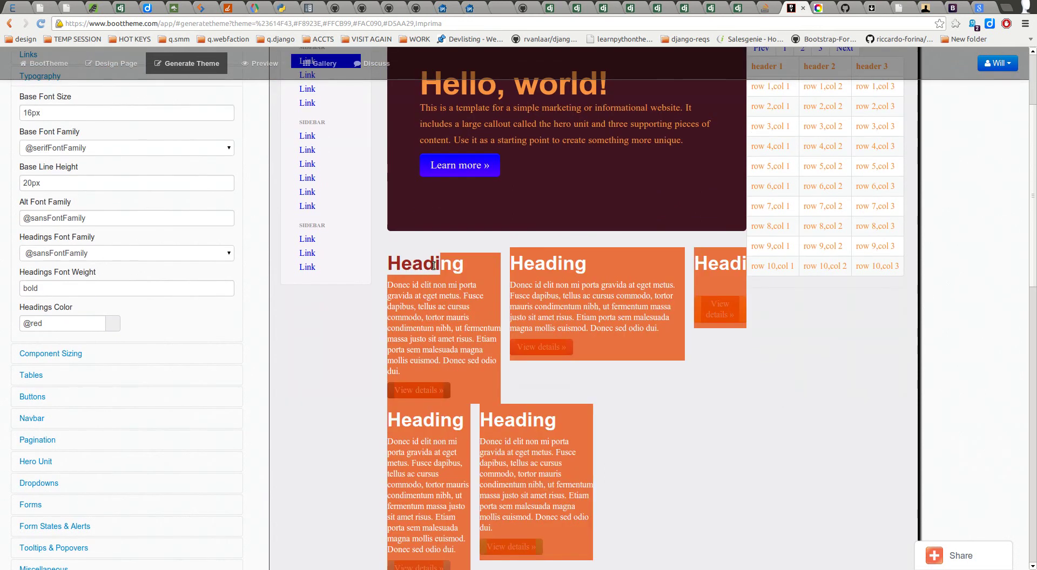
pyautogui.click(54, 354)
pyautogui.scroll(4, 160, 361)
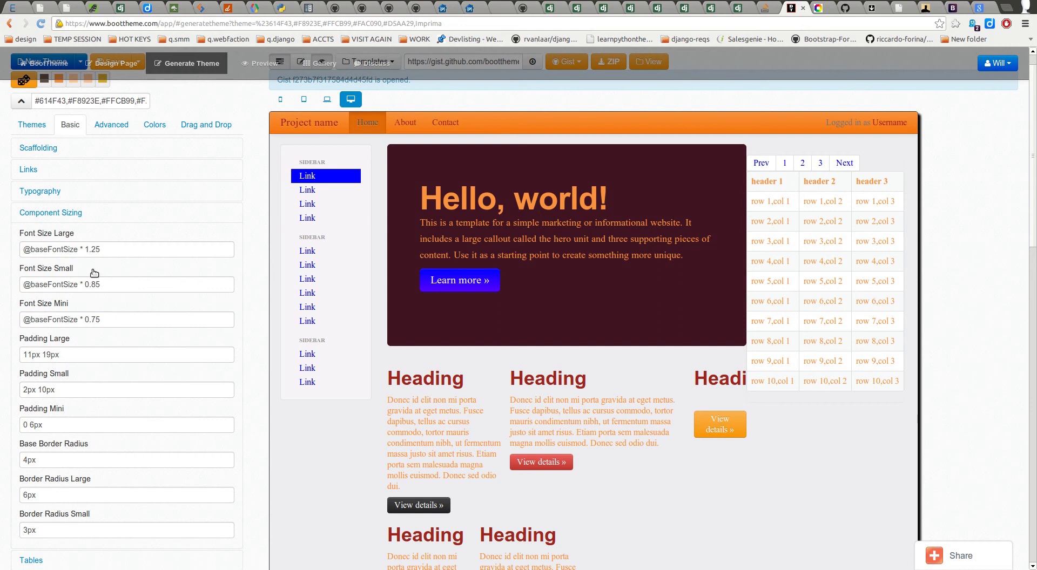
pyautogui.click(114, 250)
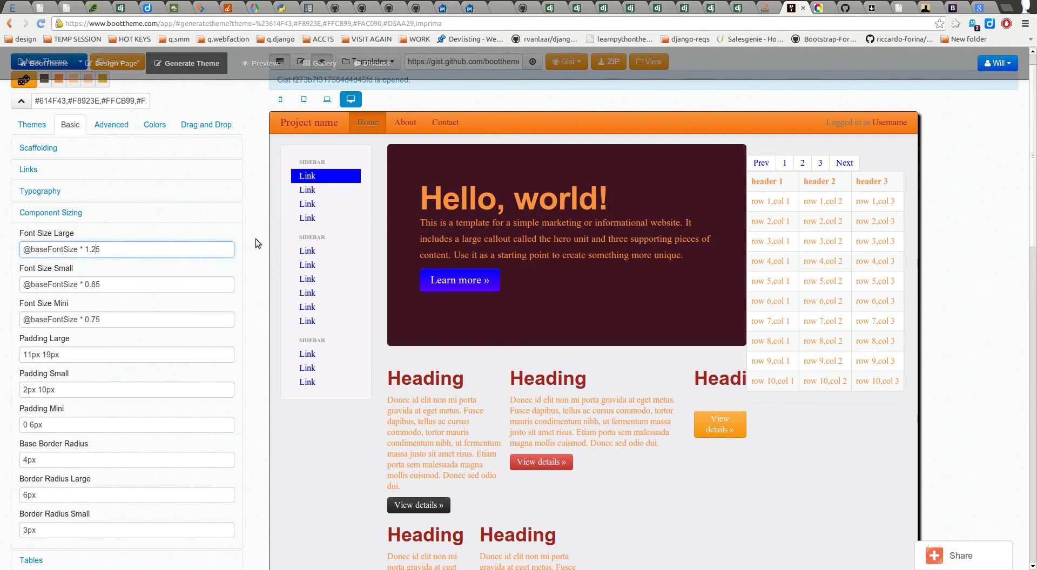
pyautogui.press('BackSpace')
pyautogui.write('3')
# Step: Look over the small, mini font size and large padding values, then right-click the preview pagination
pyautogui.click(98, 283)
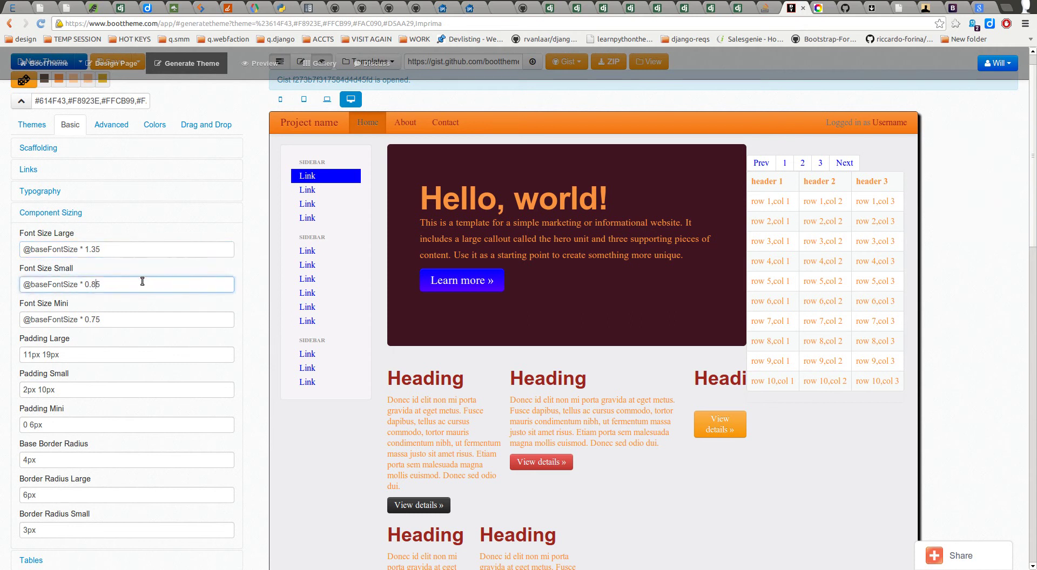
pyautogui.moveTo(91, 319); pyautogui.dragTo(96, 319)
pyautogui.press('Right')
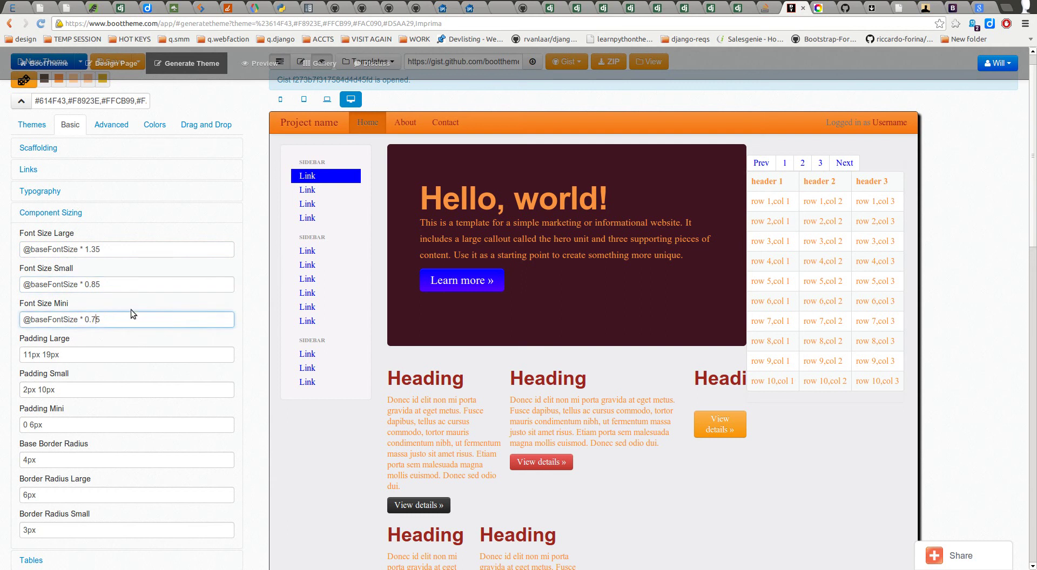
pyautogui.click(71, 353)
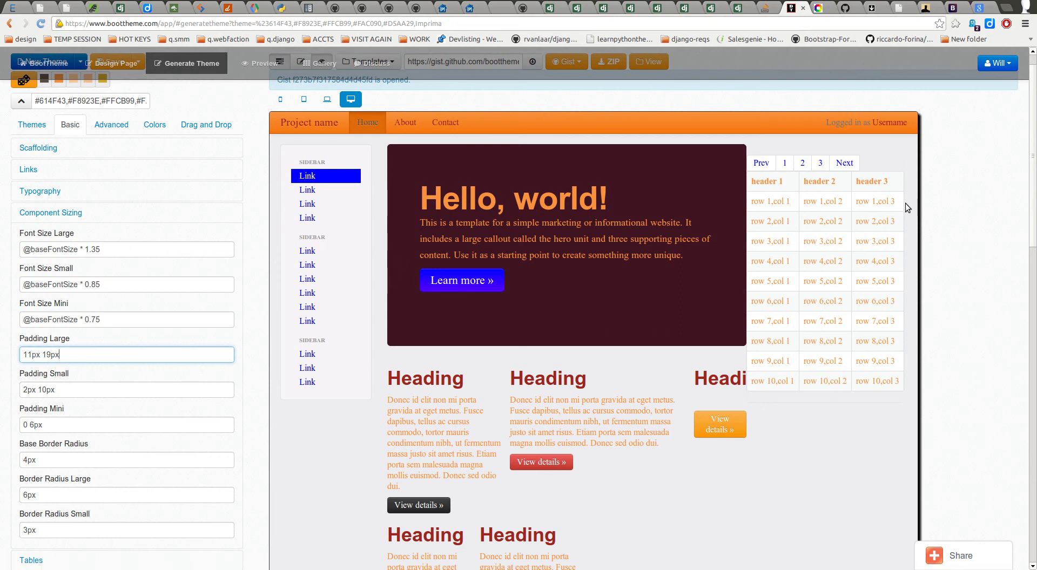
pyautogui.rightClick(897, 156)
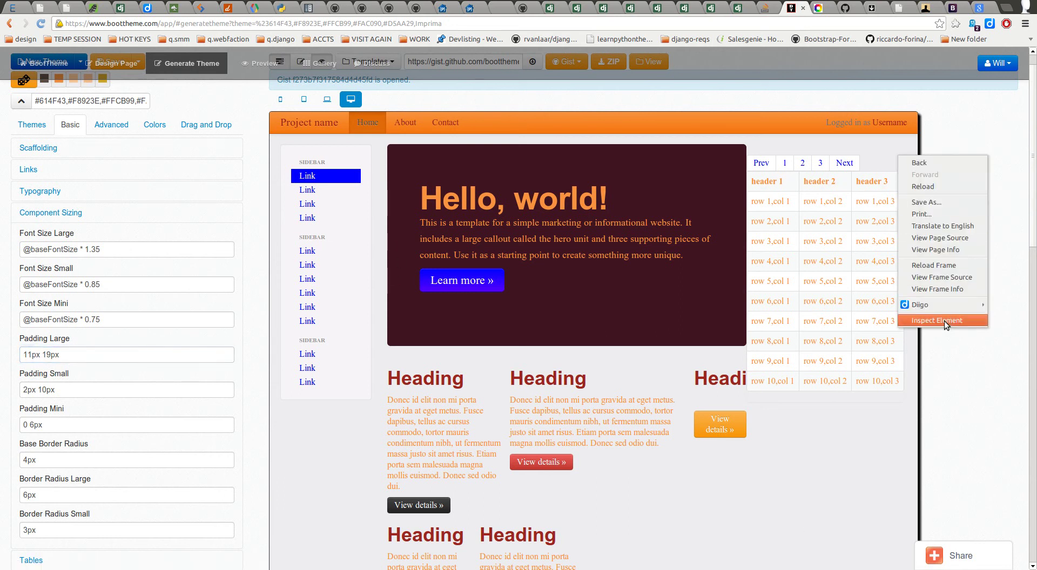
# Step: Inspect the pagination list in DevTools and expand its Metrics pane showing a 292 × 458 content box
pyautogui.click(945, 321)
pyautogui.moveTo(244, 178); pyautogui.dragTo(529, 74)
pyautogui.scroll(-5, 584, 270)
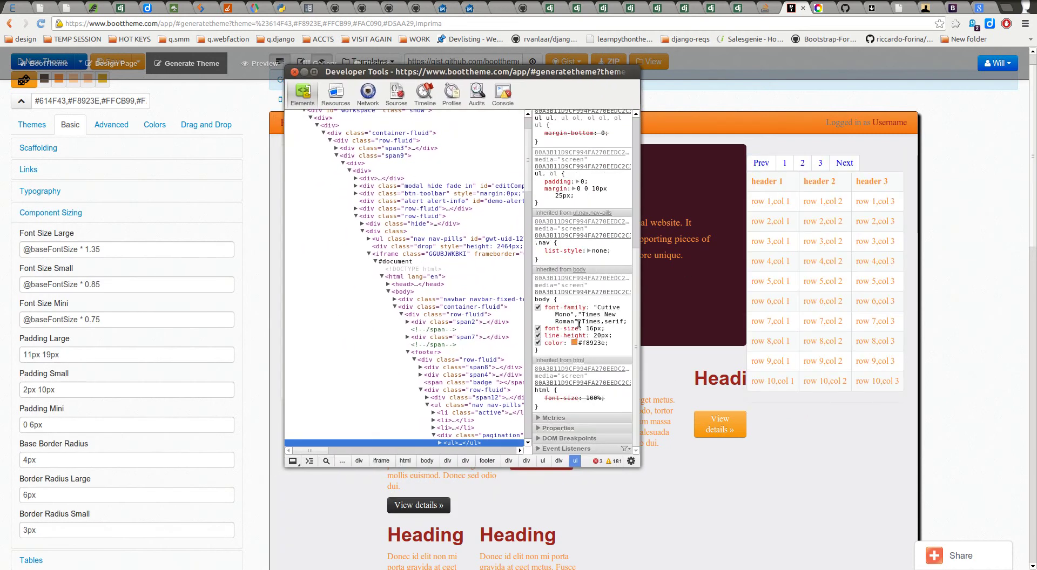
pyautogui.click(556, 418)
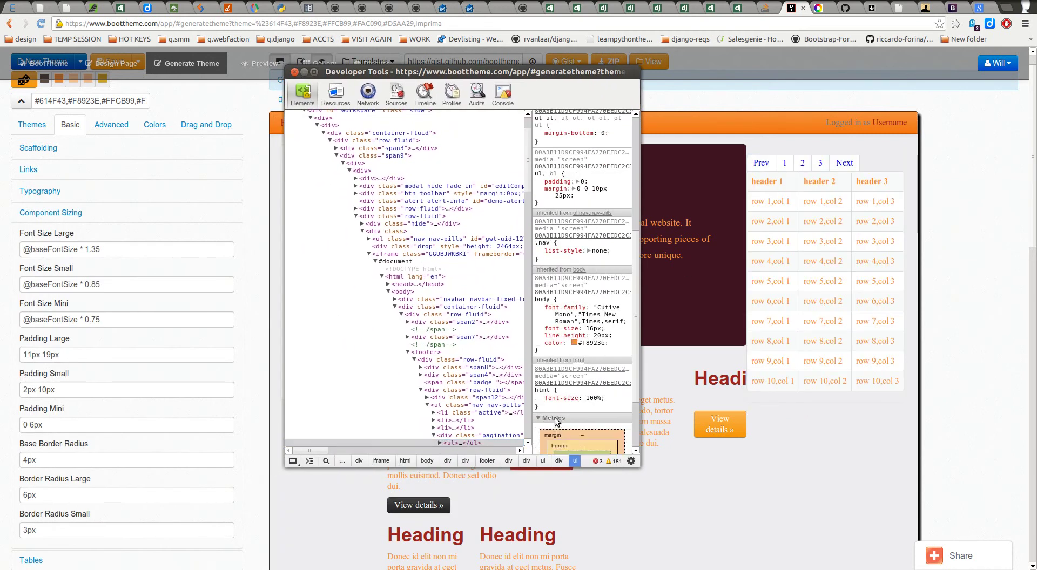
pyautogui.scroll(-2, 568, 391)
pyautogui.scroll(-1, 568, 388)
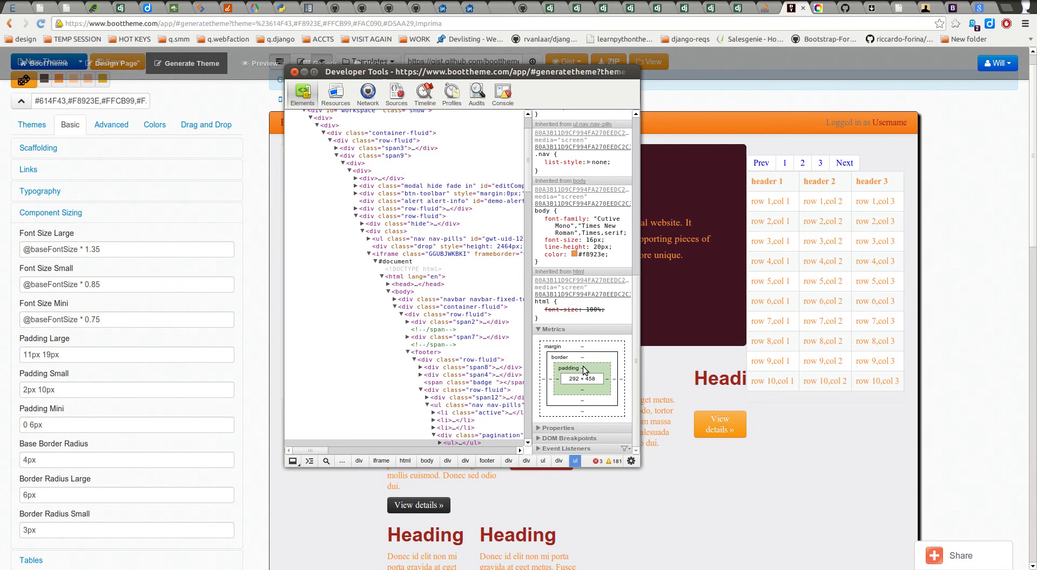
# Step: Set the pagination list's top padding to 20px in the box-model metrics
pyautogui.doubleClick(582, 369)
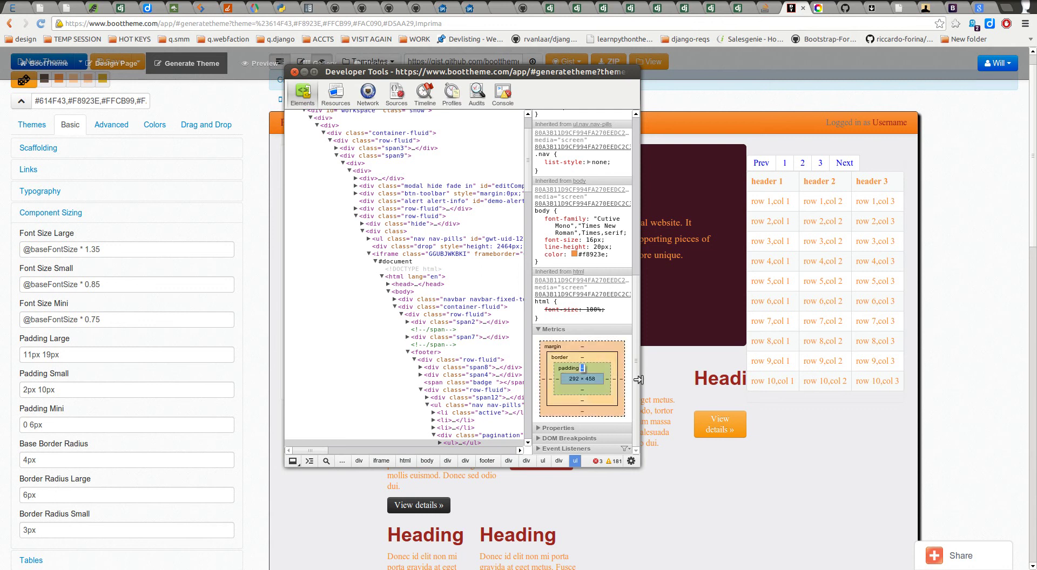
pyautogui.write('0')
pyautogui.press('BackSpace')
pyautogui.write('20px')
pyautogui.press('Return')
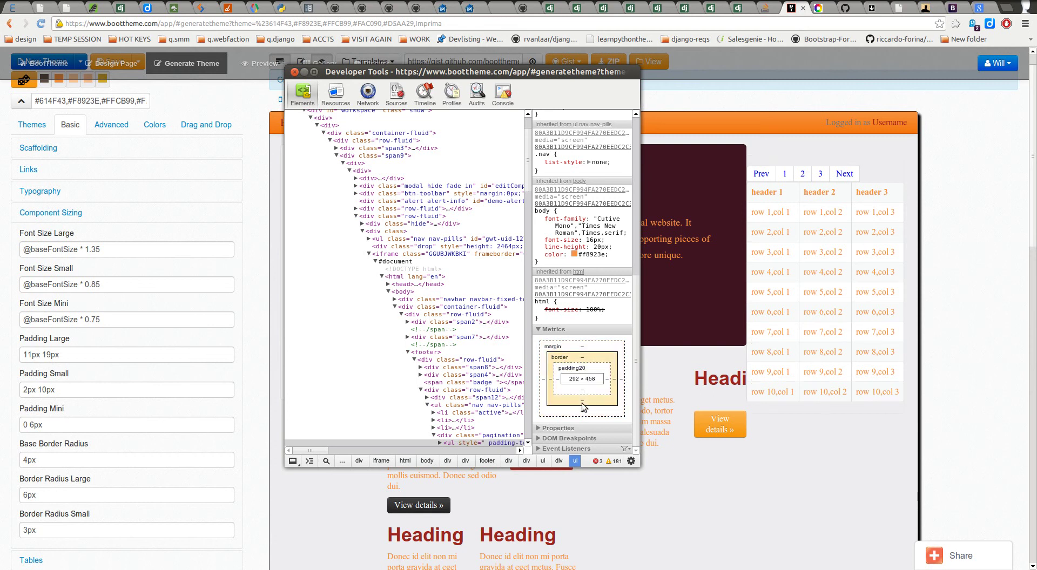
# Step: Set the pagination list's left padding to 50, leaving right padding unchanged
pyautogui.doubleClick(606, 379)
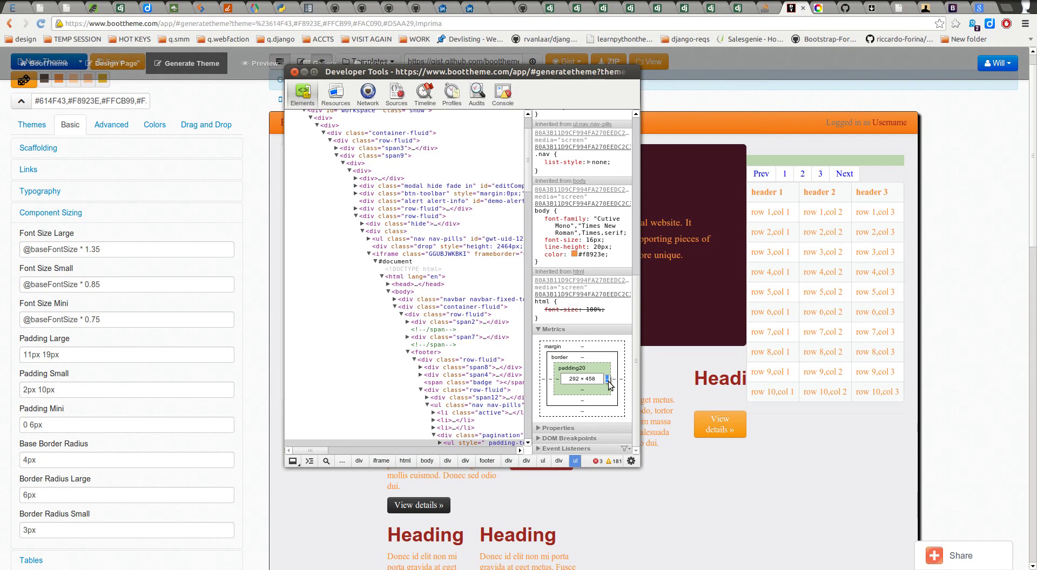
pyautogui.click(555, 379)
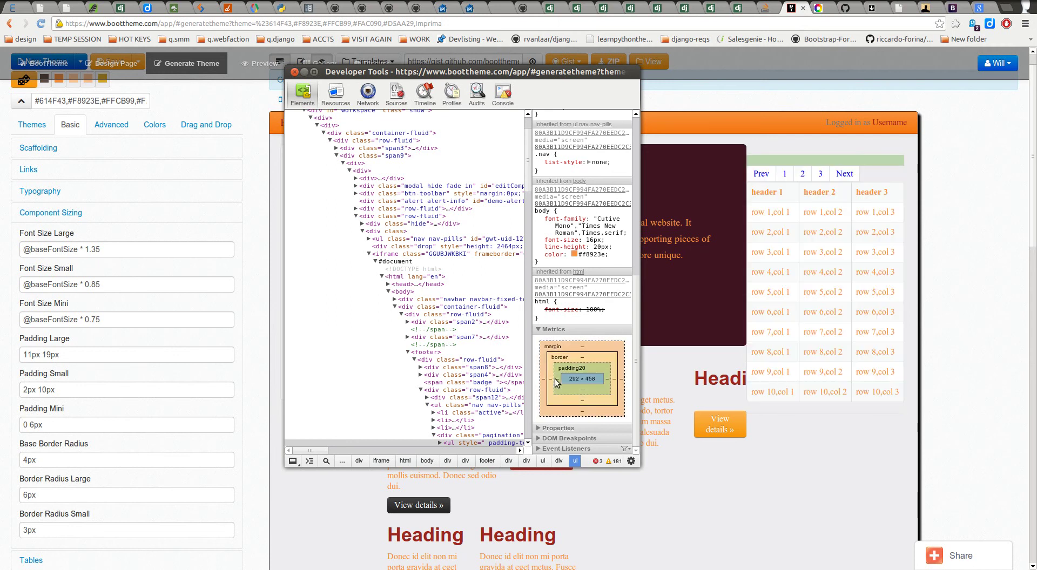
pyautogui.doubleClick(557, 379)
pyautogui.write('50px')
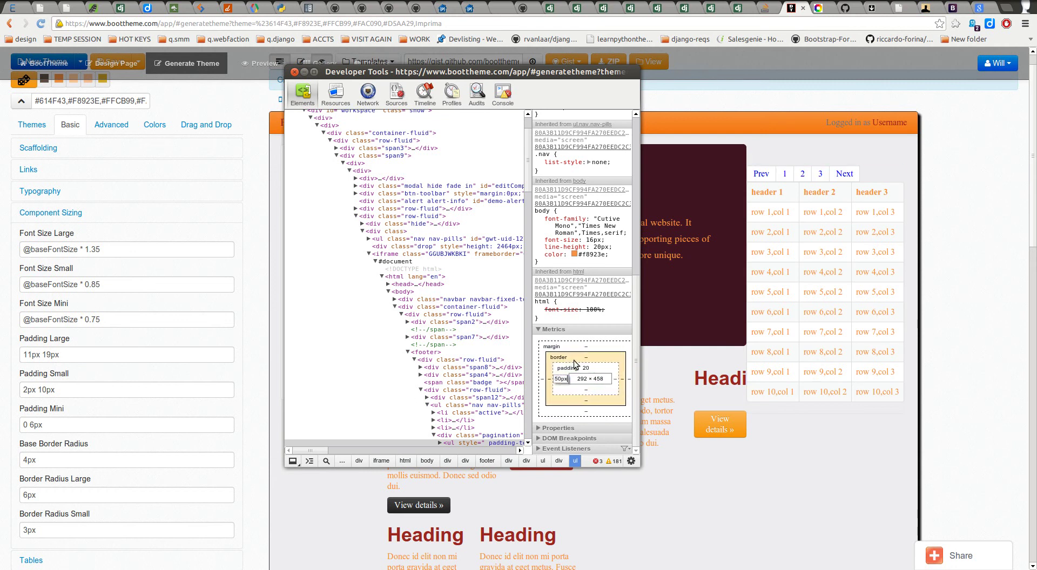
pyautogui.press('Return')
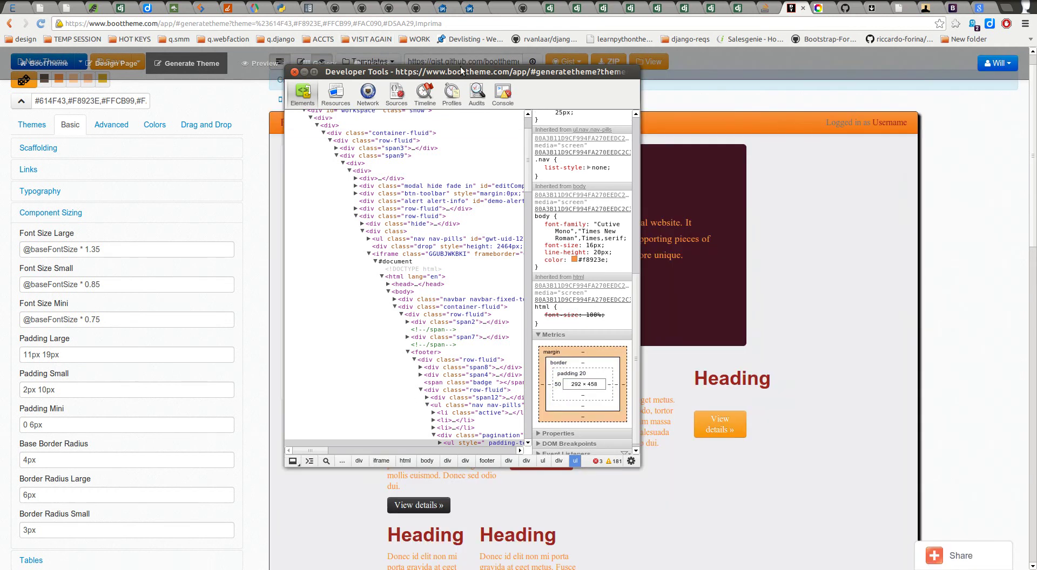
pyautogui.moveTo(465, 70); pyautogui.dragTo(244, 103)
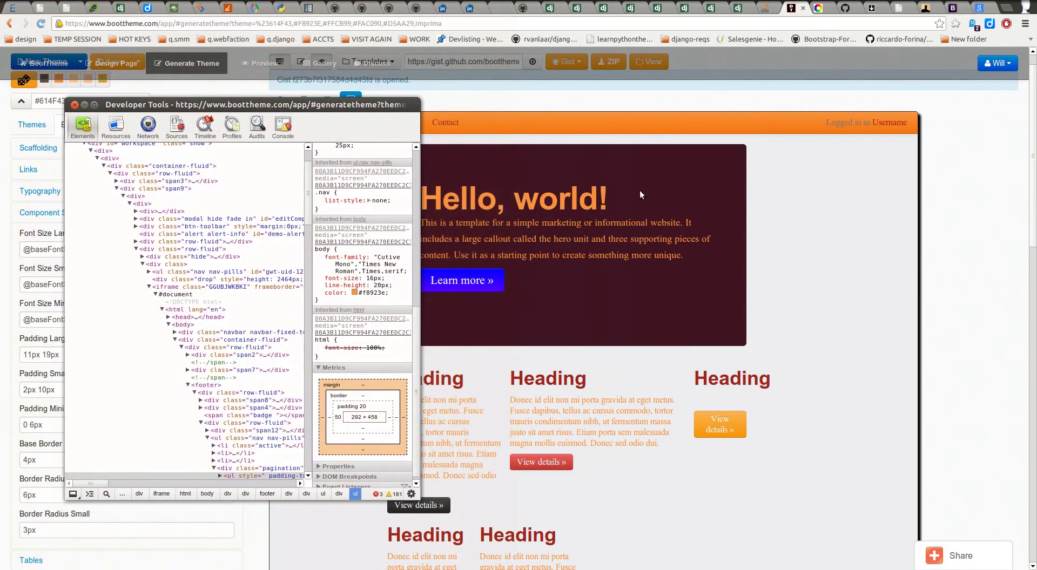
# Step: Give the pagination list a 20px left margin and a 30px top margin
pyautogui.scroll(-15, 607, 329)
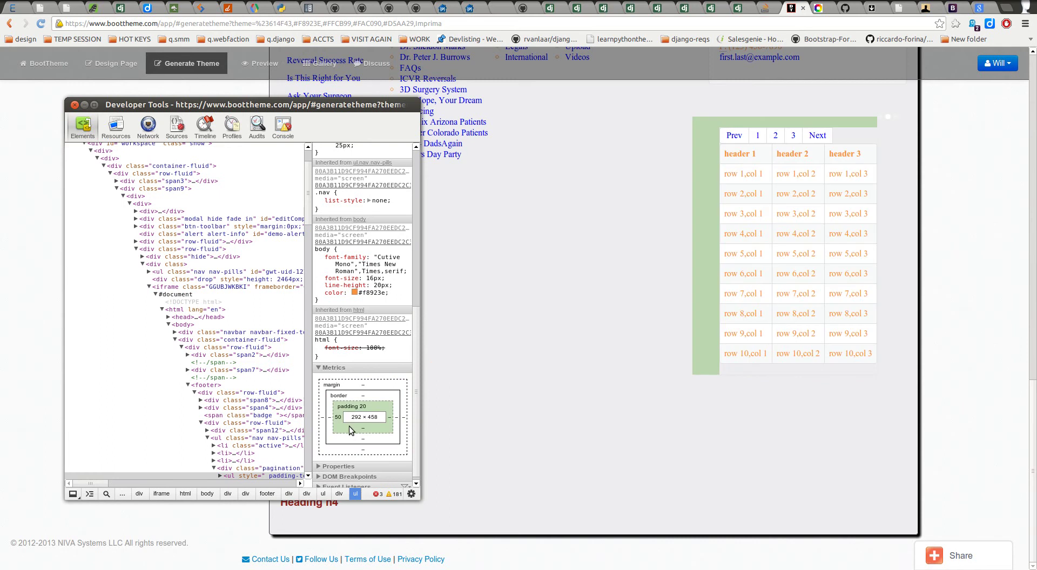
pyautogui.doubleClick(323, 417)
pyautogui.write('20px')
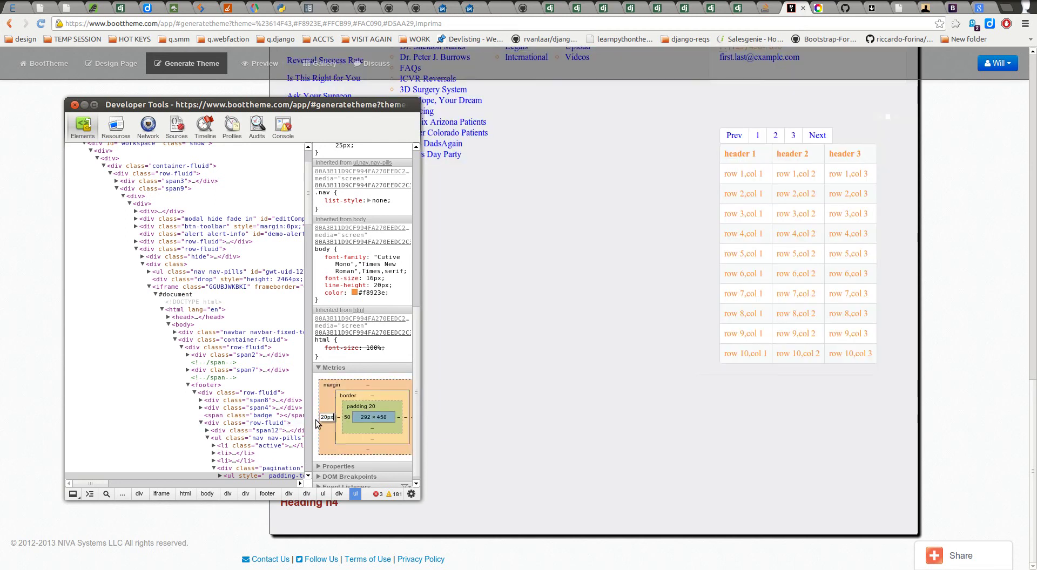
pyautogui.press('Return')
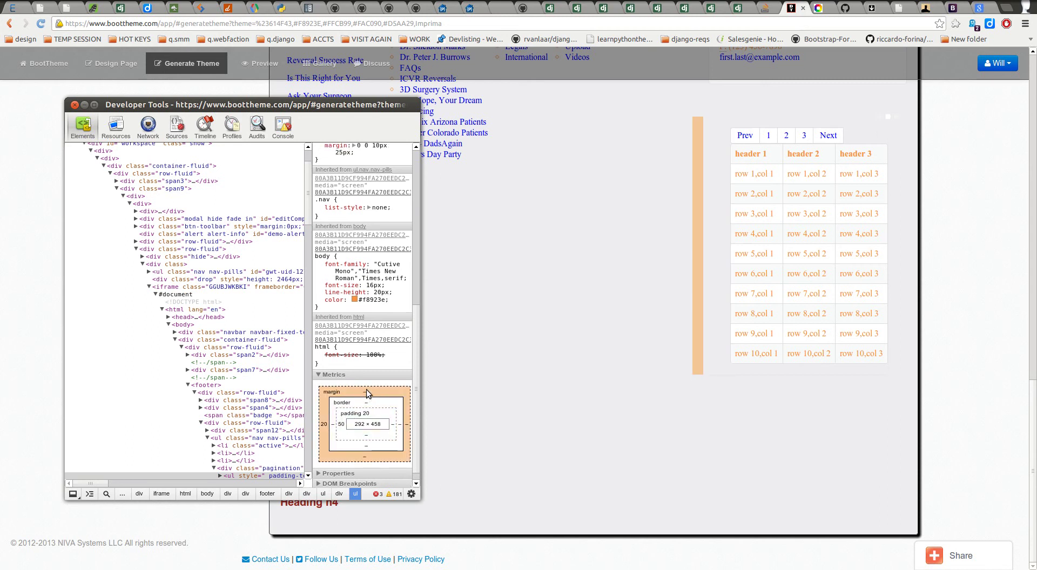
pyautogui.doubleClick(363, 391)
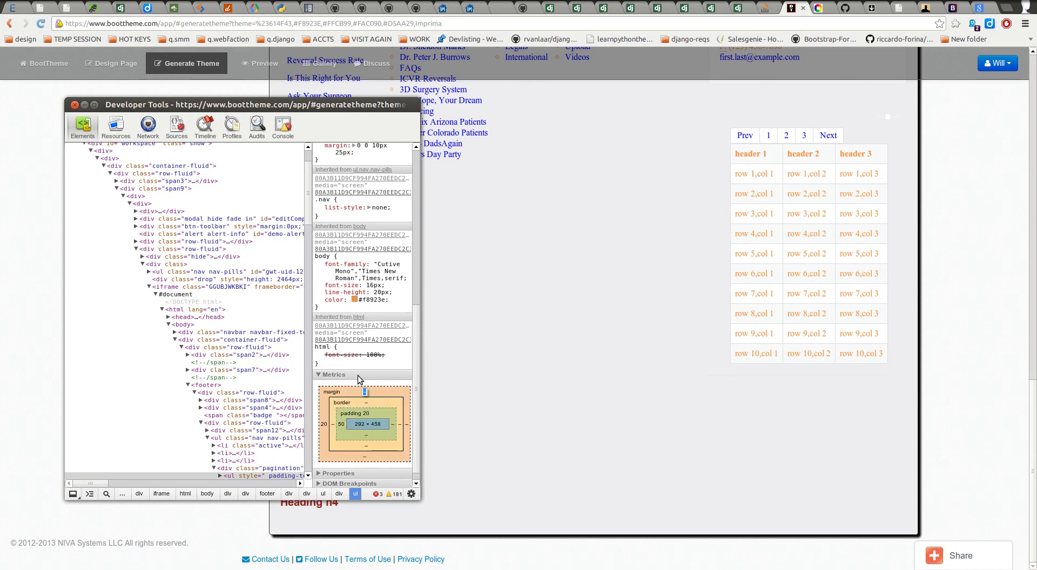
pyautogui.press('Return')
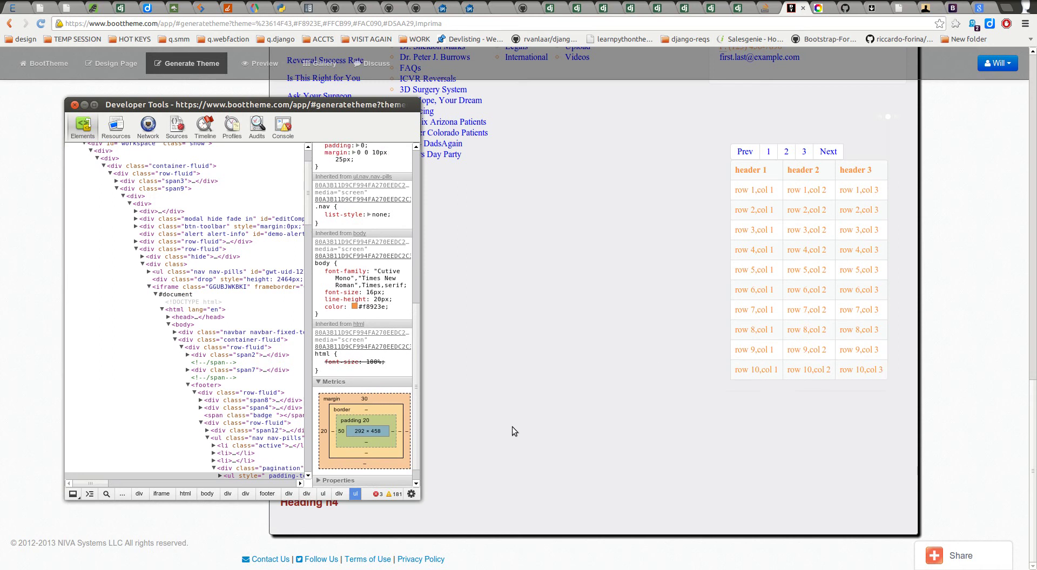
# Step: Set the pagination list's top border width to 2px, leaving the left border unchanged
pyautogui.doubleClick(366, 409)
pyautogui.write('2px')
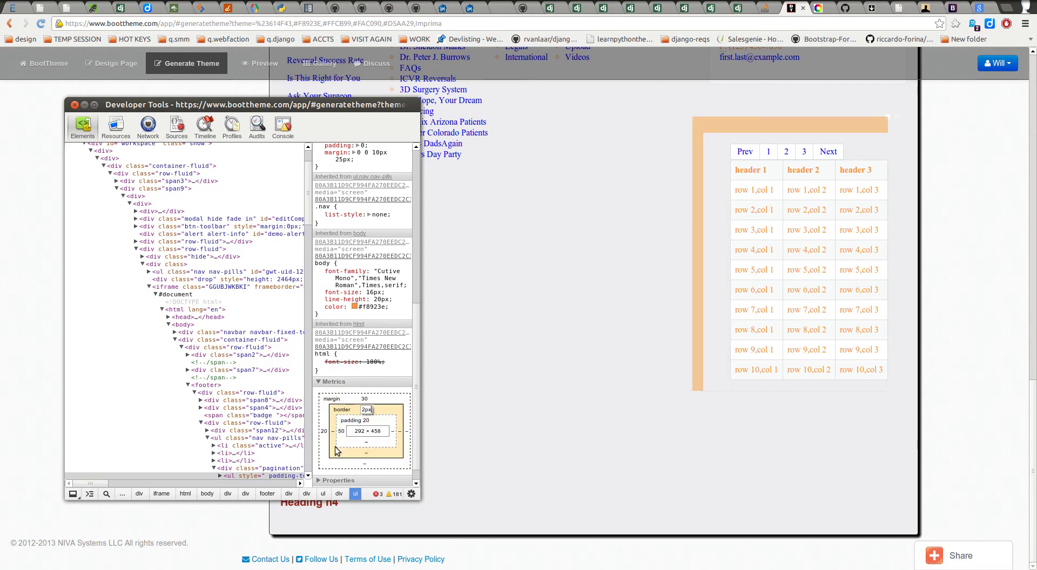
pyautogui.press('Return')
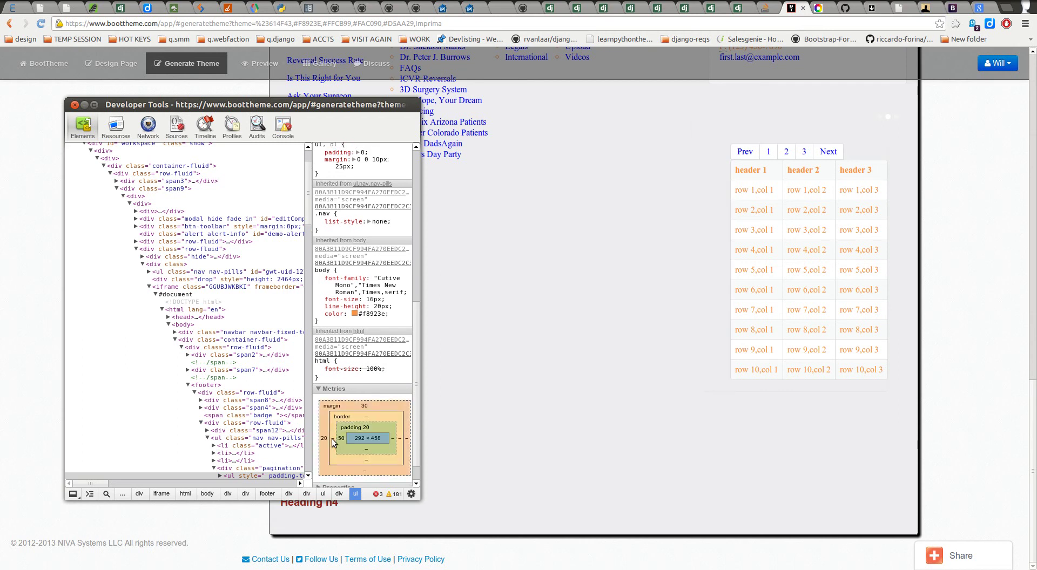
pyautogui.doubleClick(331, 439)
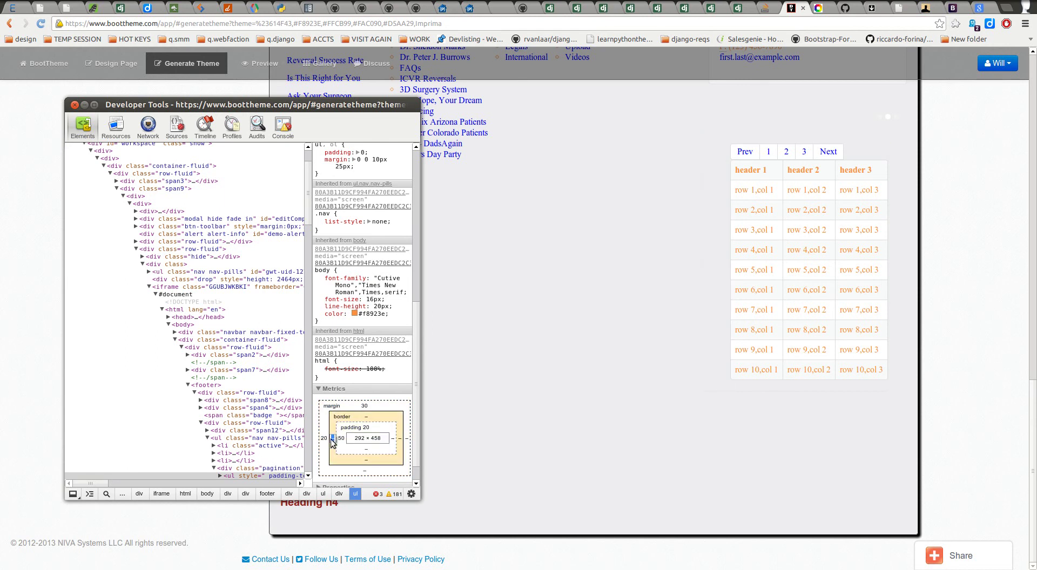
pyautogui.click(369, 414)
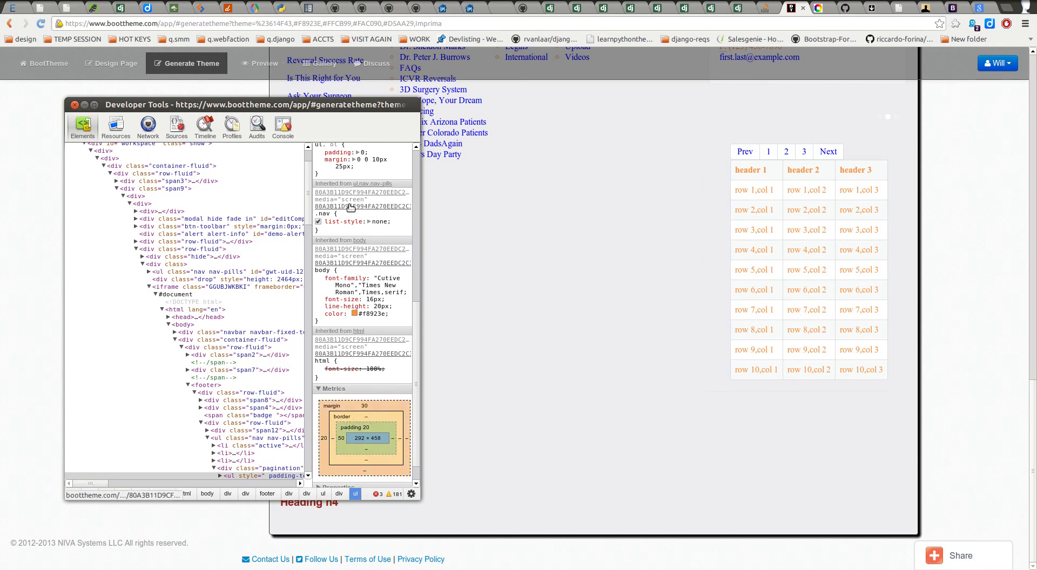
pyautogui.scroll(6, 350, 204)
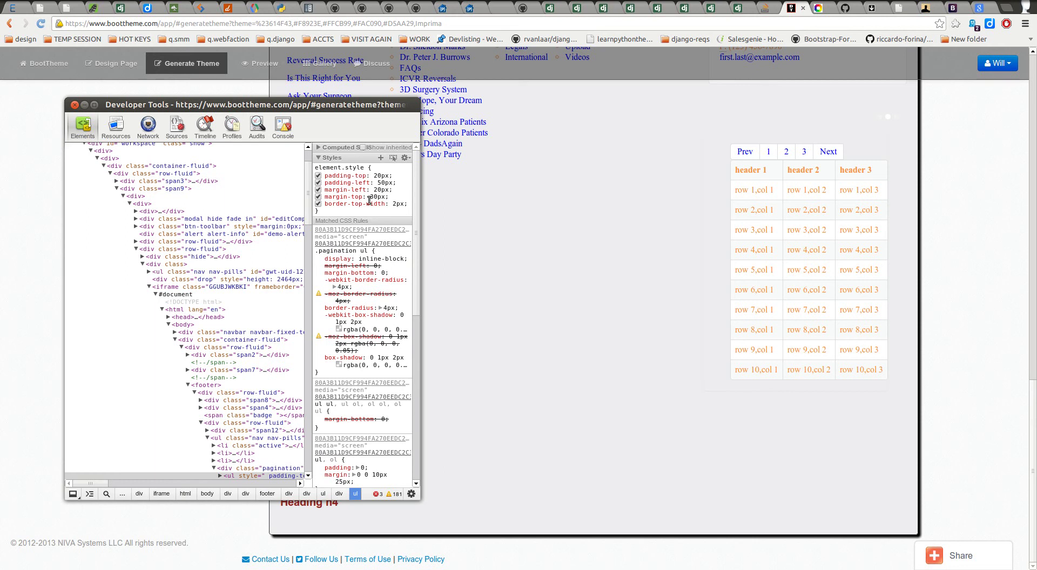
# Step: Add the inline style 'border: 2px blue solid' to the pagination list's element.style
pyautogui.click(402, 208)
pyautogui.scroll(-3, 367, 232)
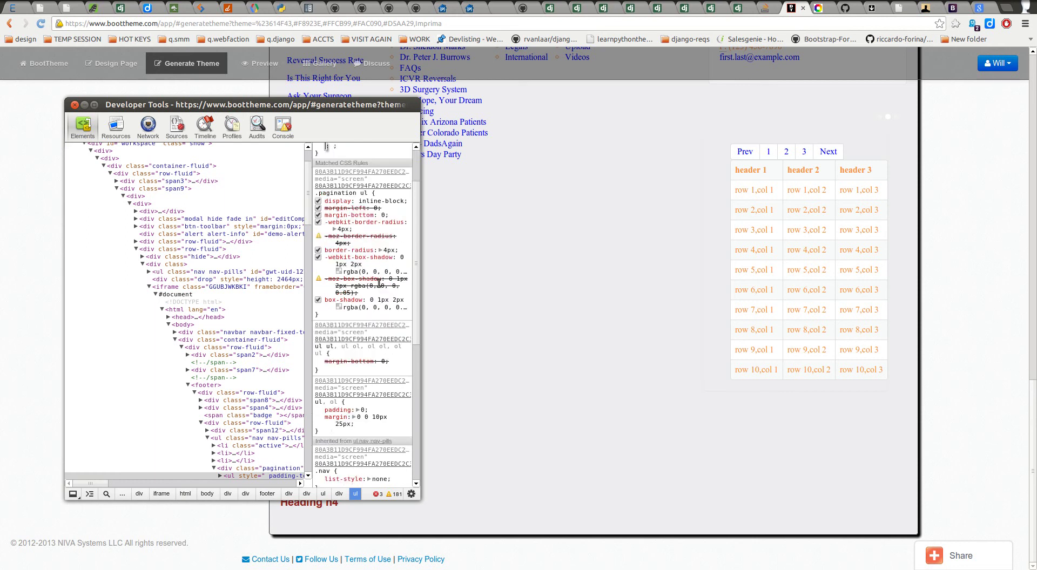
pyautogui.scroll(3, 375, 346)
pyautogui.write('border')
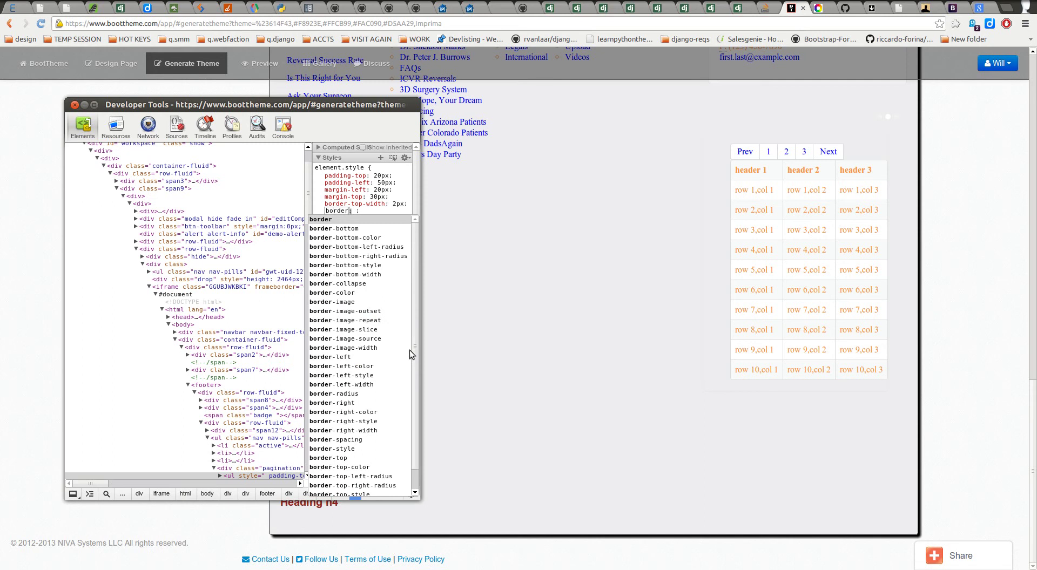
pyautogui.press('Tab')
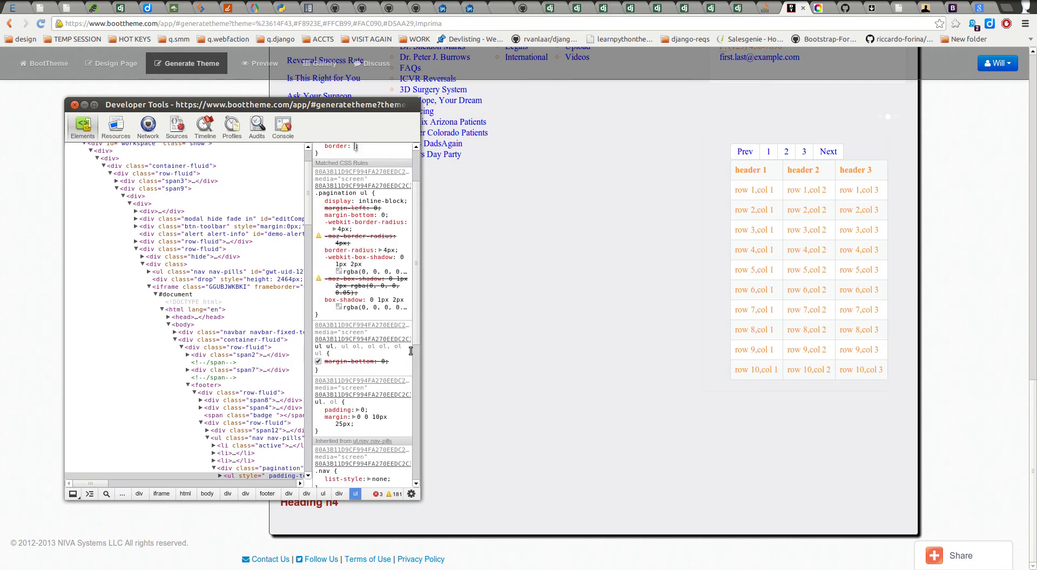
pyautogui.write('2px blue ')
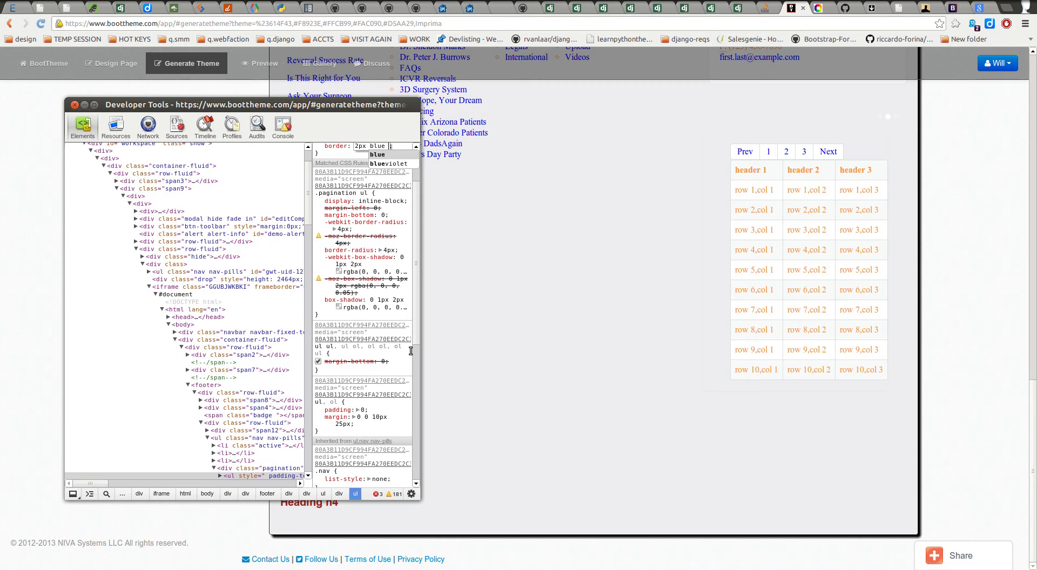
pyautogui.write('solid')
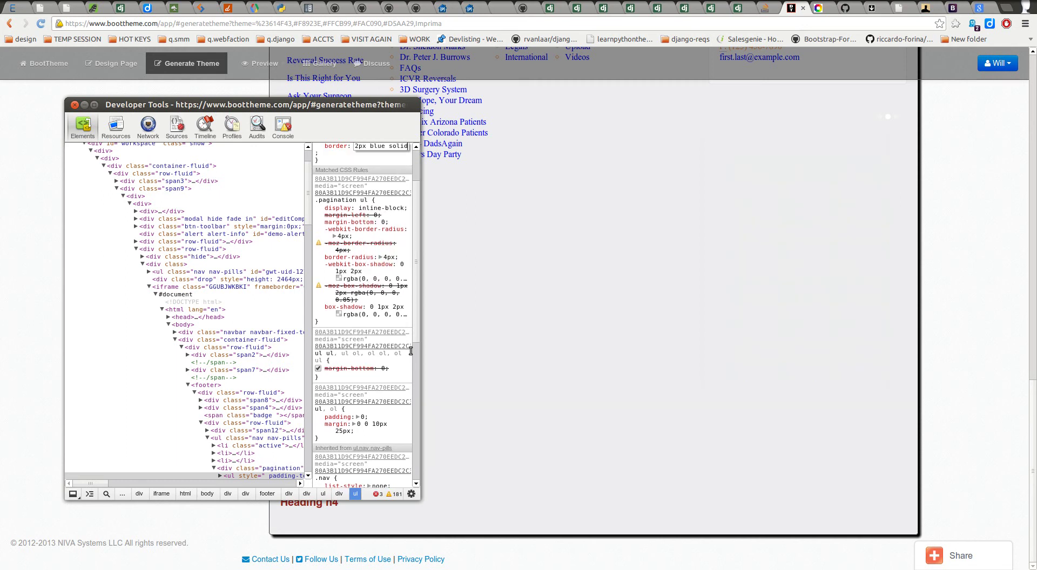
pyautogui.press('Return')
pyautogui.scroll(-5, 751, 367)
pyautogui.moveTo(258, 105); pyautogui.dragTo(849, 153)
pyautogui.scroll(-10, 495, 353)
pyautogui.scroll(15, 499, 378)
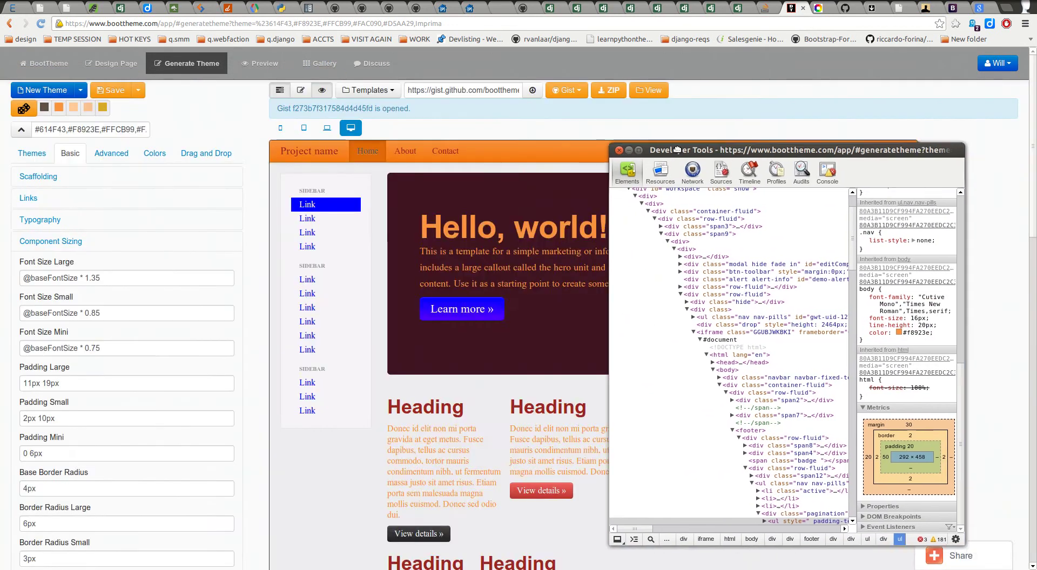
# Step: Move DevTools aside to check the pagination on the page, then close the DevTools window
pyautogui.moveTo(764, 153); pyautogui.dragTo(188, 140)
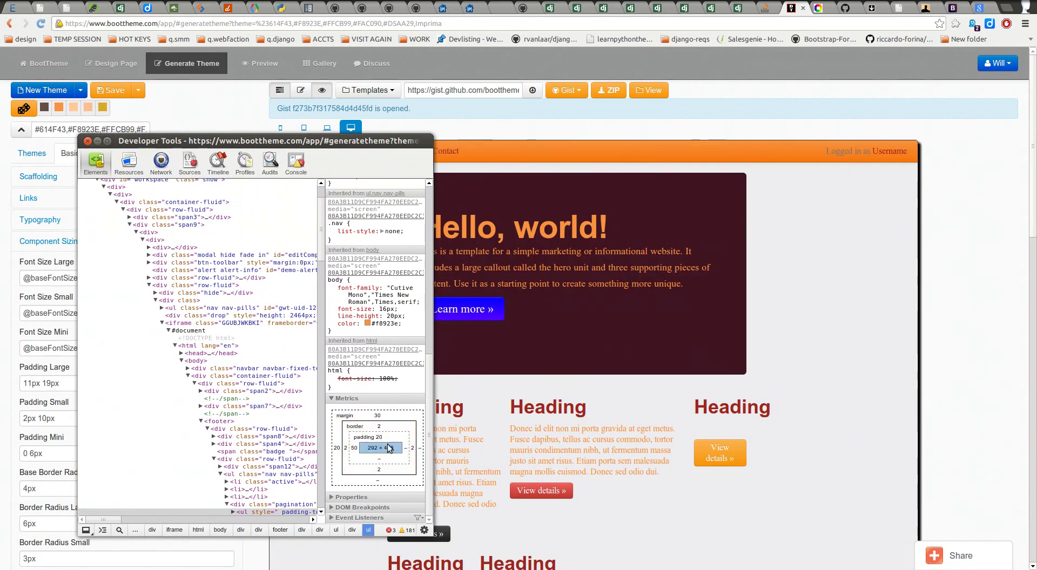
pyautogui.scroll(-3, 242, 403)
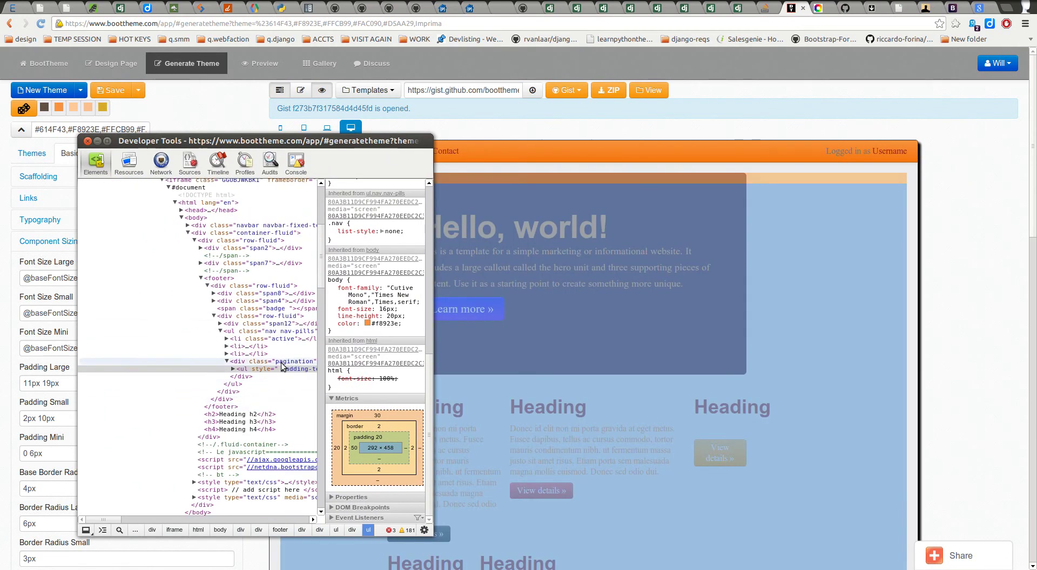
pyautogui.scroll(-10, 518, 387)
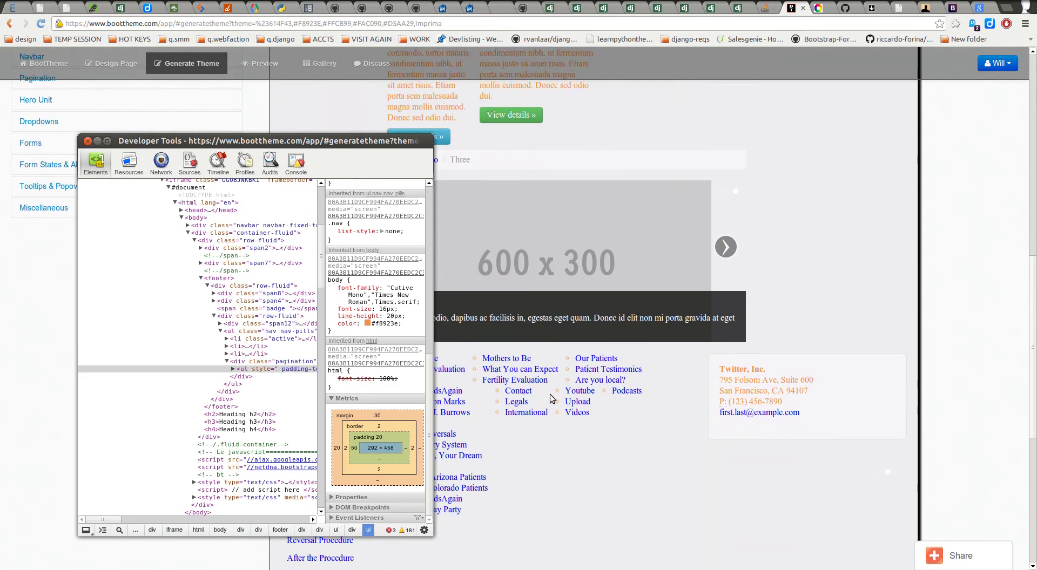
pyautogui.scroll(-2, 549, 398)
pyautogui.moveTo(279, 146); pyautogui.dragTo(538, 119)
pyautogui.scroll(-3, 798, 283)
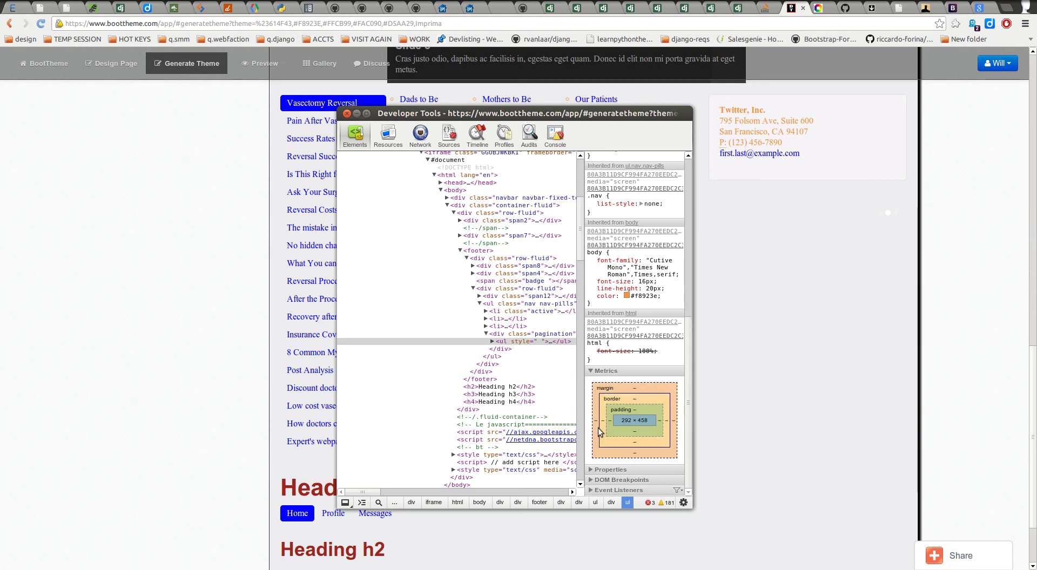
pyautogui.scroll(-3, 785, 339)
pyautogui.moveTo(532, 113); pyautogui.dragTo(790, 117)
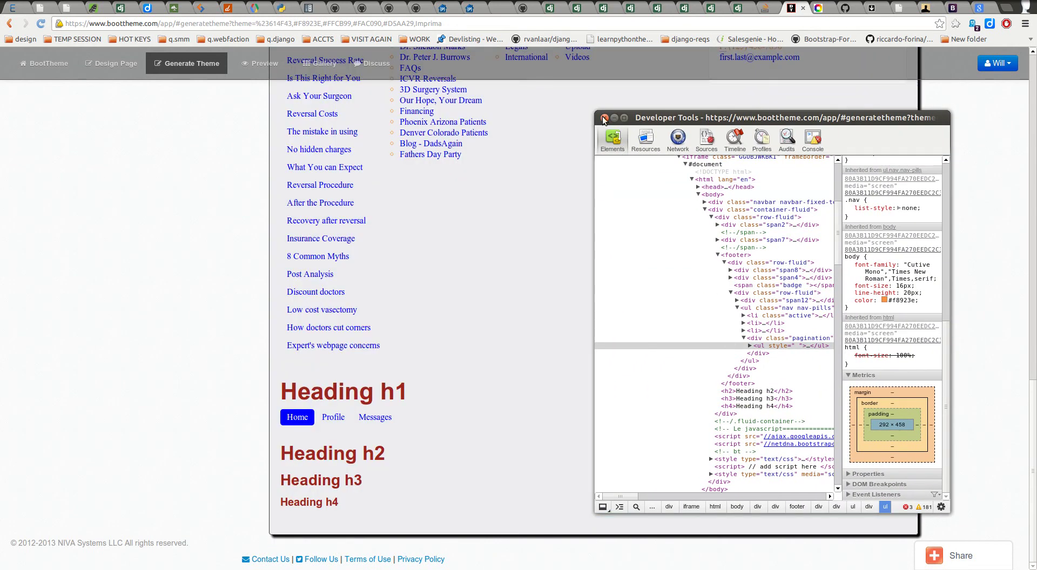
pyautogui.click(604, 117)
pyautogui.scroll(10, 552, 183)
pyautogui.scroll(8, 541, 198)
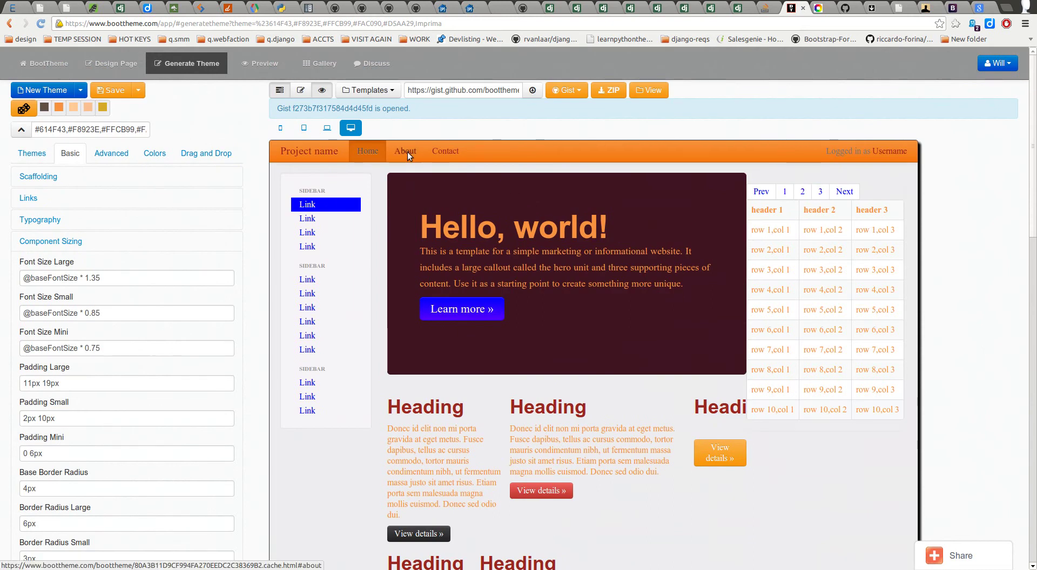
# Step: Inspect the 'Hello, world!' hero unit to open DevTools on its .hero-unit div
pyautogui.scroll(-4, 94, 399)
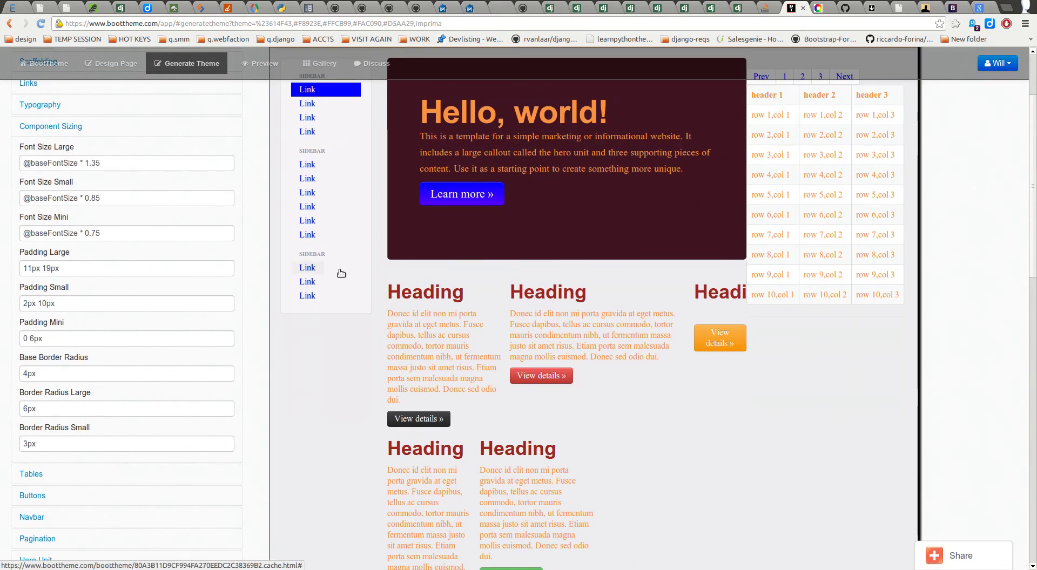
pyautogui.scroll(3, 388, 259)
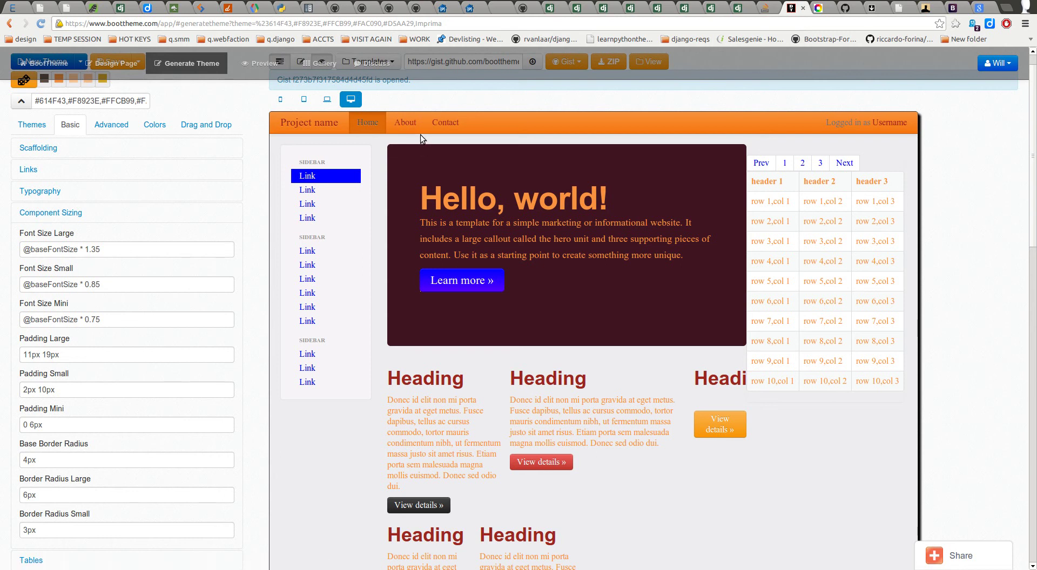
pyautogui.rightClick(433, 155)
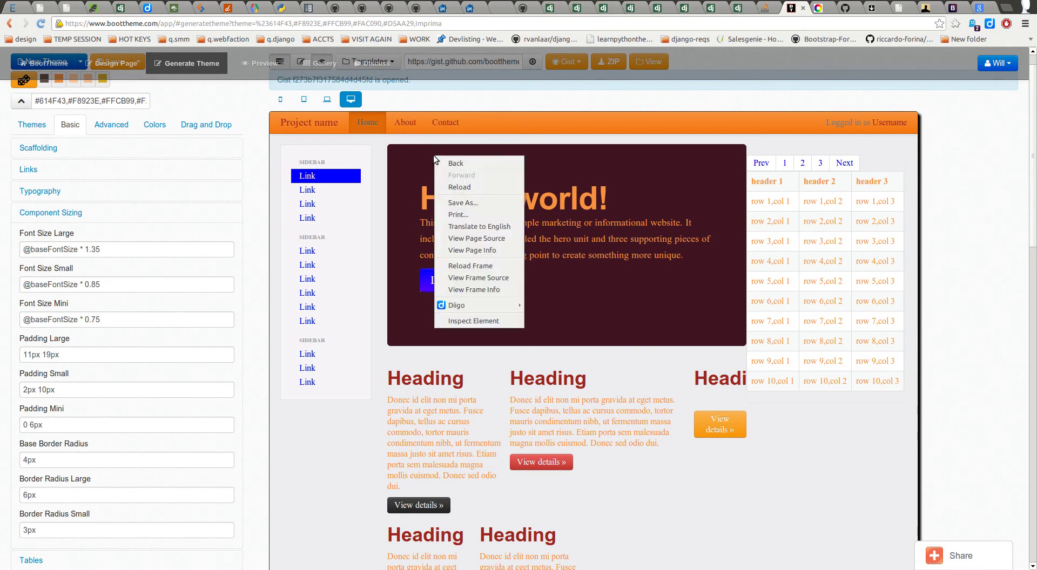
pyautogui.click(454, 320)
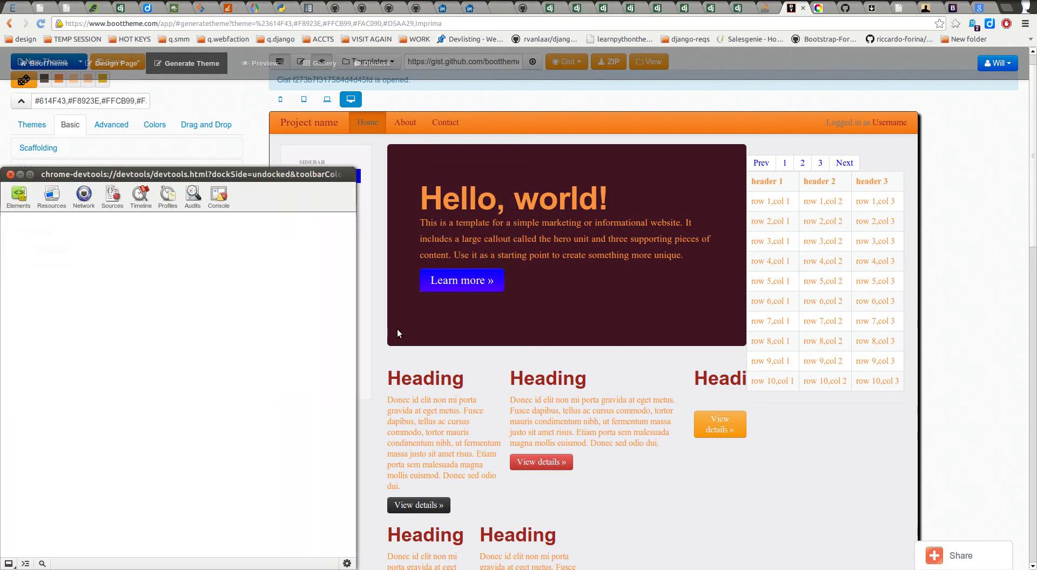
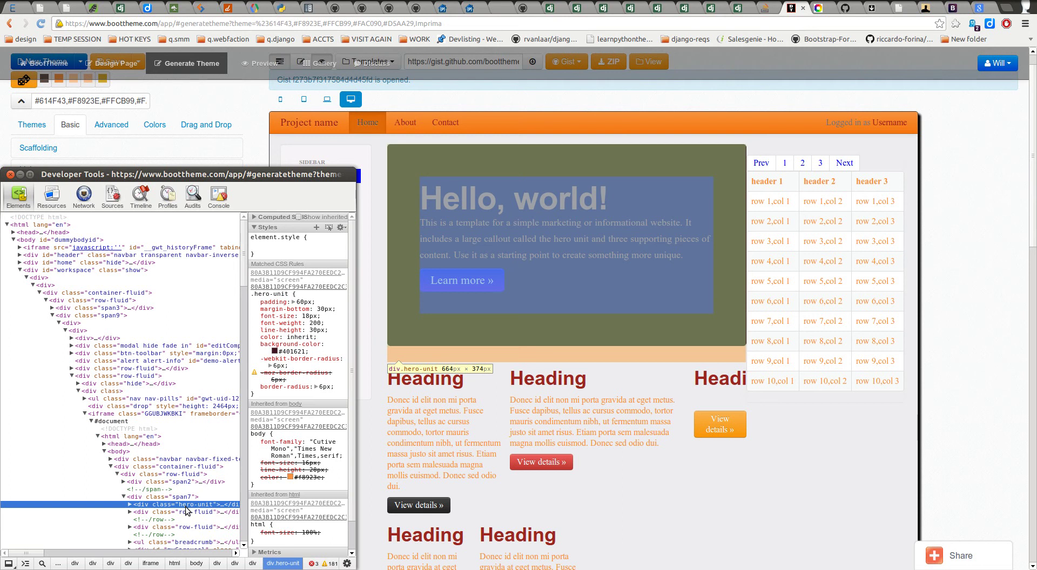
# Step: Walk up the Elements tree from hero-unit through span7 and container-fluid to the navbar, then close DevTools
pyautogui.press('Up')
pyautogui.press('Up')
pyautogui.press('Up')
pyautogui.press('Up')
pyautogui.press('Up')
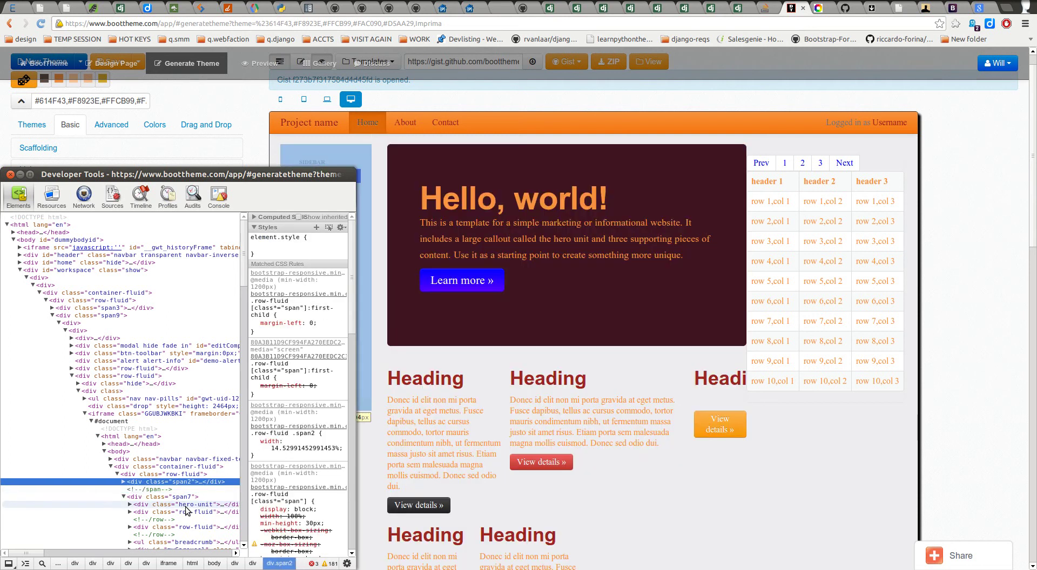
pyautogui.press('Up')
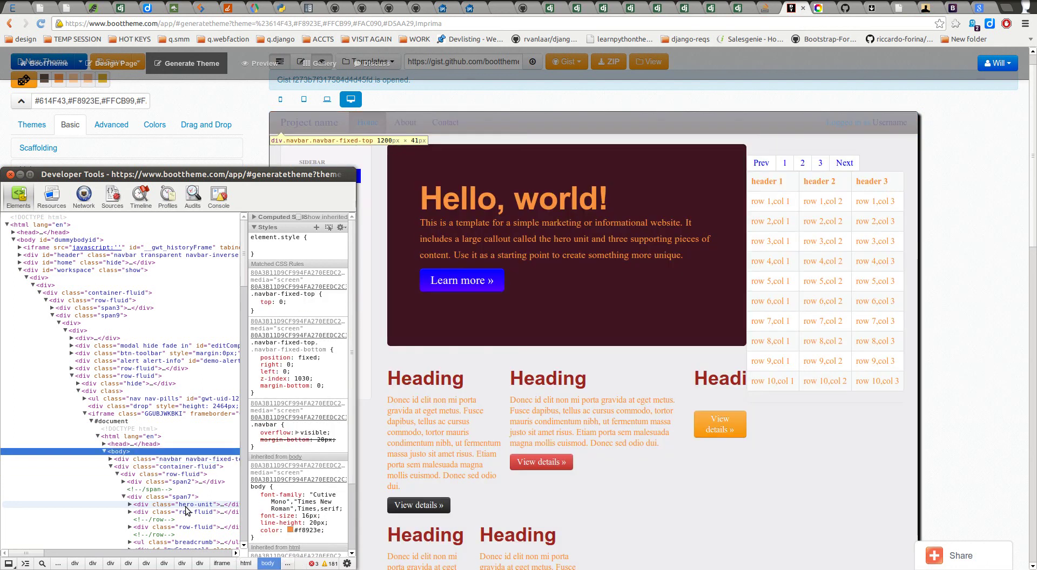
pyautogui.press('Up')
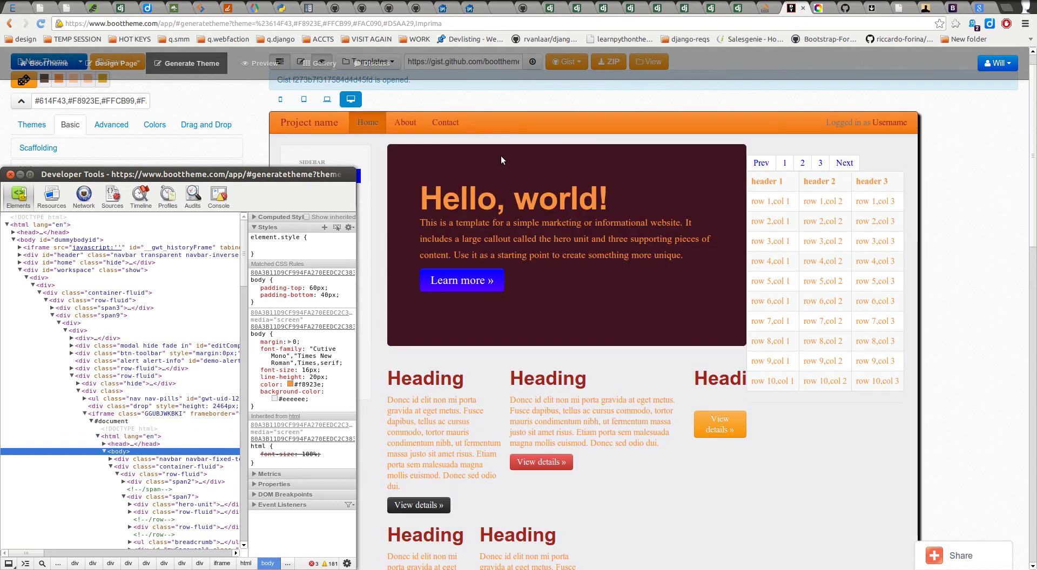
pyautogui.click(11, 175)
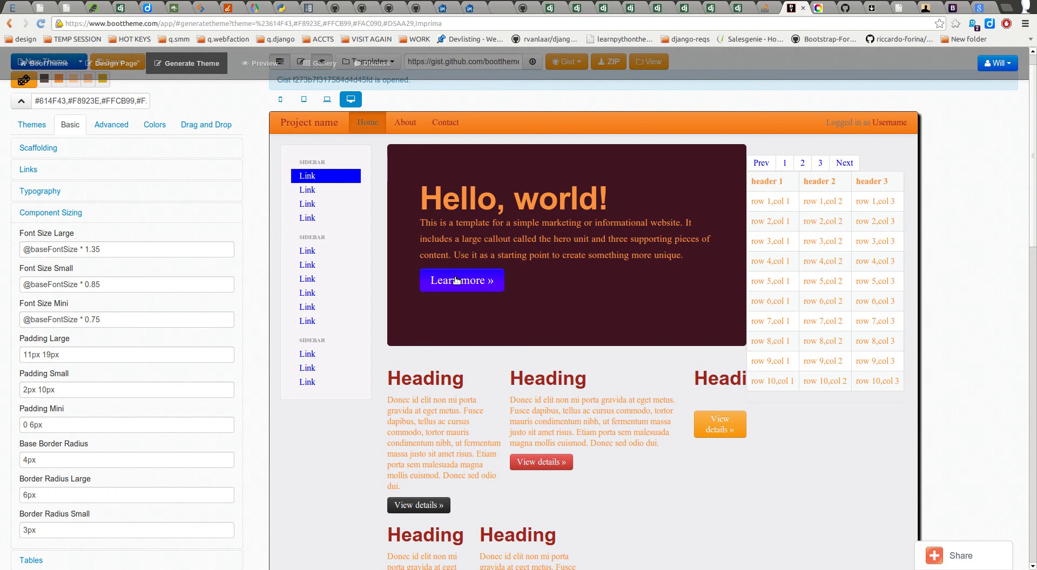
# Step: Focus the Padding Mini sizing field, then switch to Design Page listing the 6 saved pages
pyautogui.scroll(-2, 324, 313)
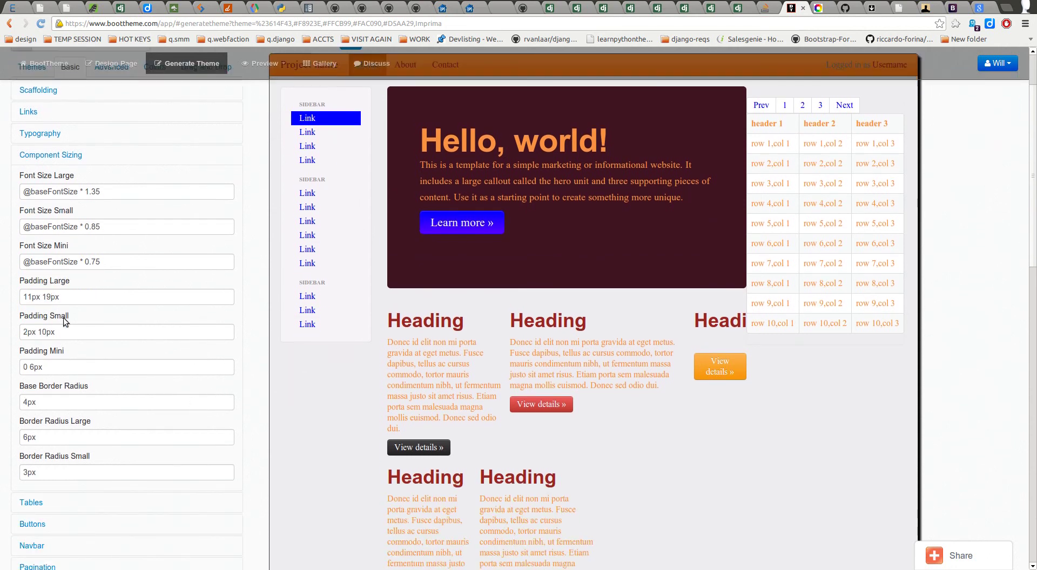
pyautogui.click(57, 366)
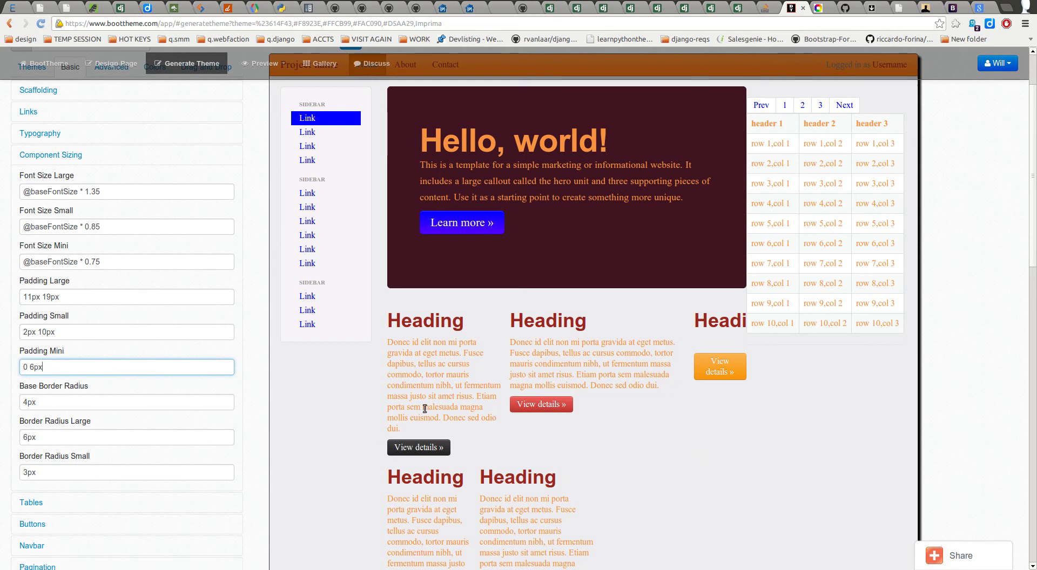
pyautogui.scroll(2, 377, 427)
pyautogui.scroll(1, 367, 394)
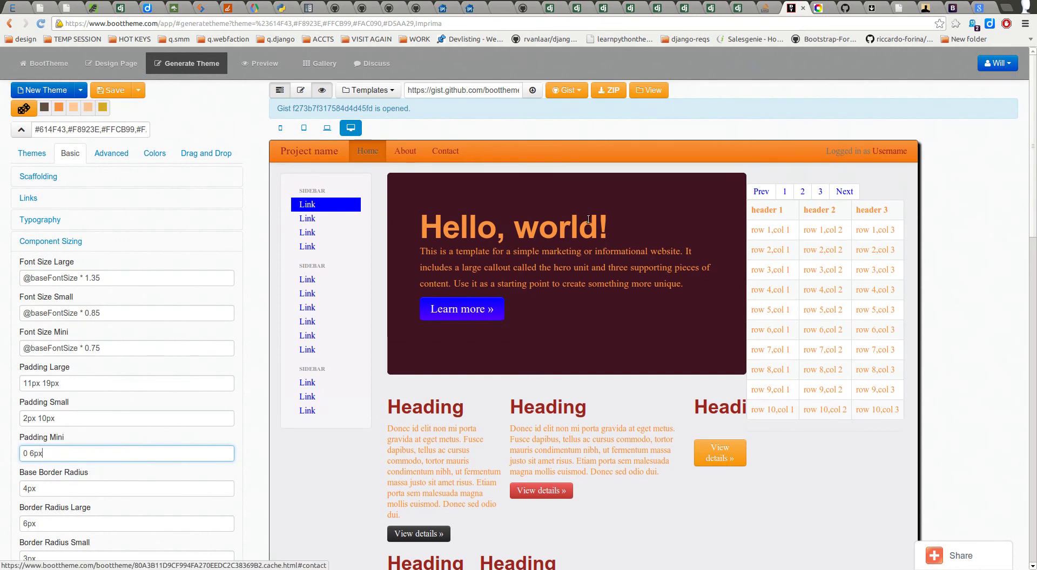
pyautogui.click(115, 64)
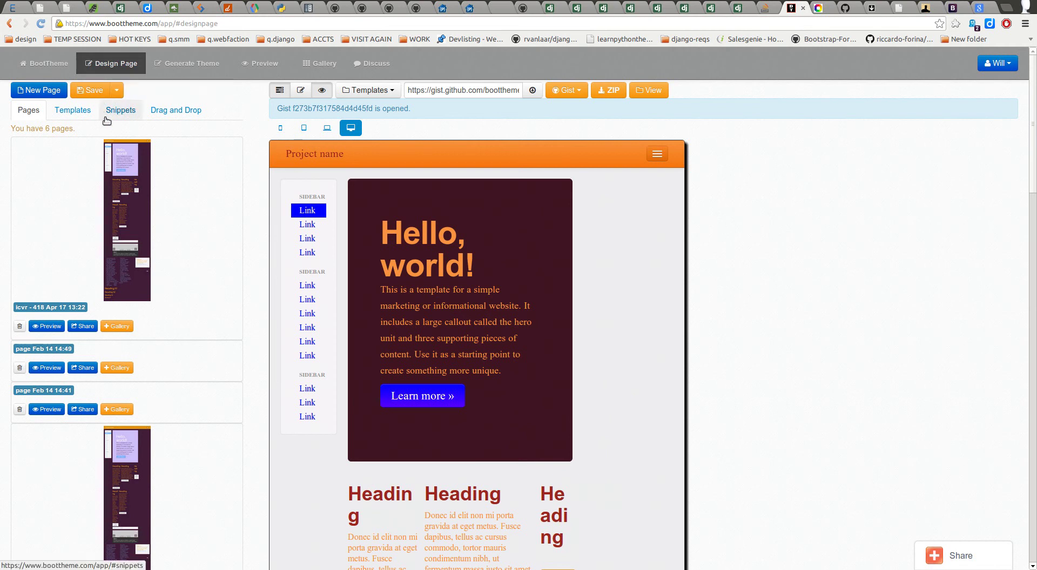
# Step: Pick the Button groups component from the Drag and Drop snippet list
pyautogui.click(152, 111)
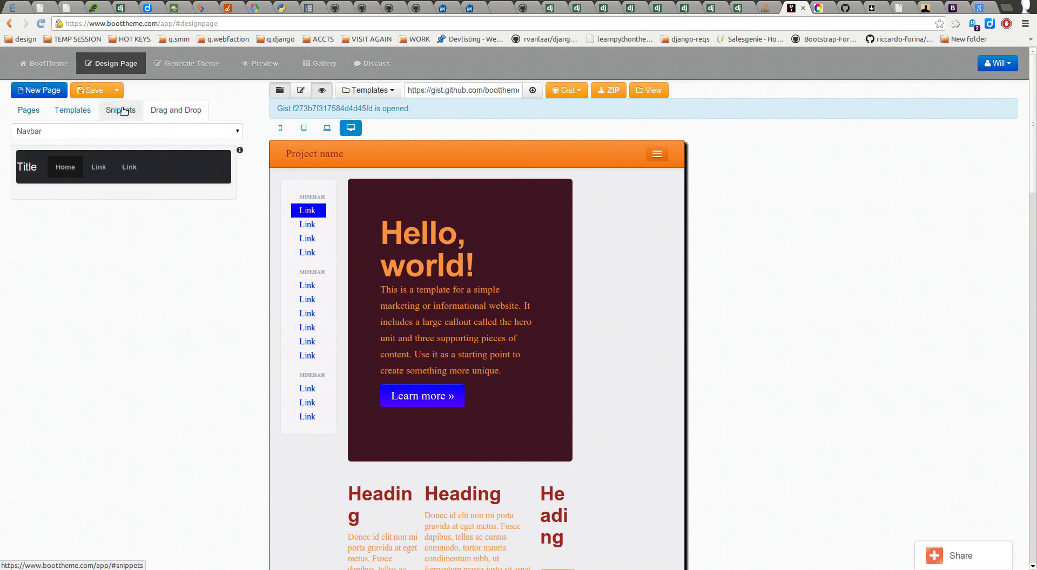
pyautogui.click(106, 131)
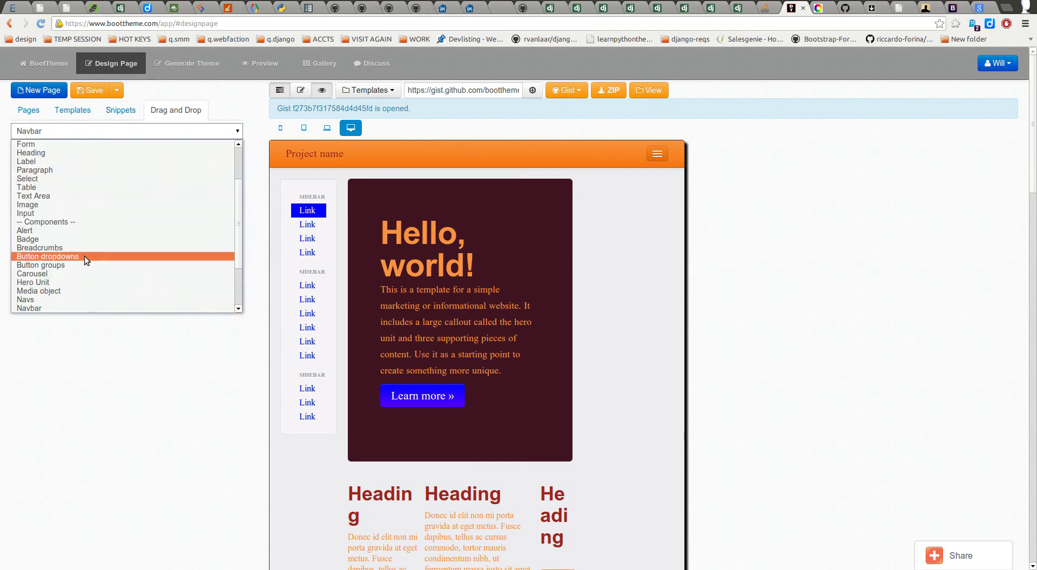
pyautogui.scroll(-2, 76, 264)
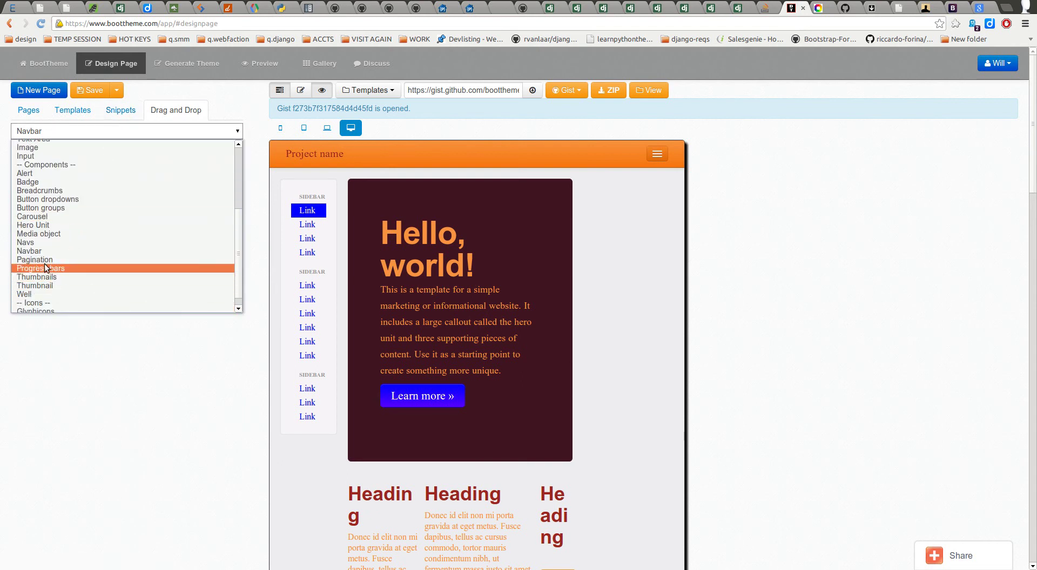
pyautogui.click(54, 208)
# Step: Drag the Button groups snippet into the hero unit and bring up the page's code editor
pyautogui.moveTo(62, 172); pyautogui.dragTo(306, 270)
pyautogui.scroll(-9, 486, 297)
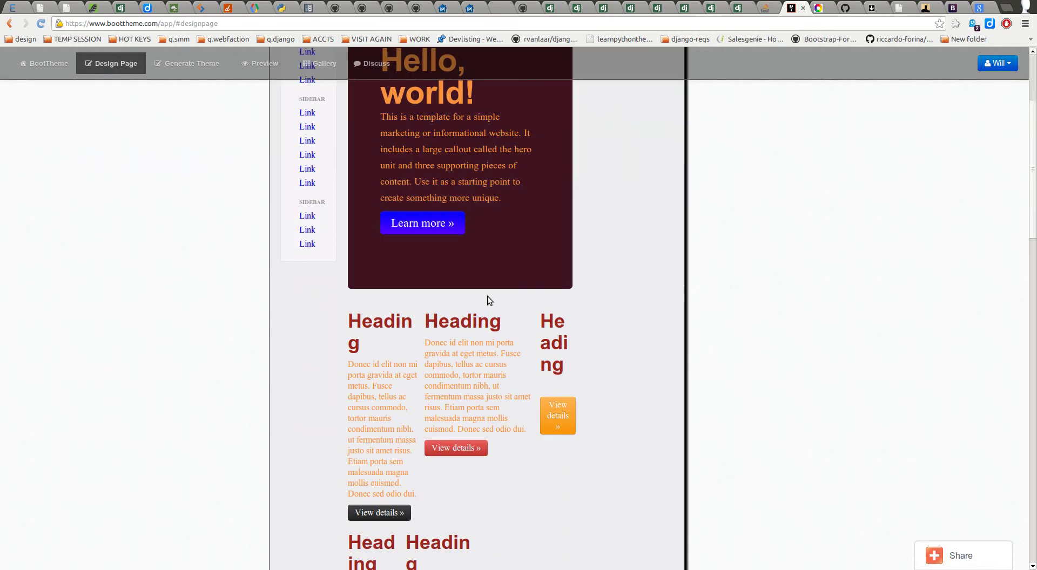
pyautogui.scroll(5, 494, 295)
pyautogui.scroll(2, 493, 294)
pyautogui.moveTo(68, 108); pyautogui.dragTo(370, 285)
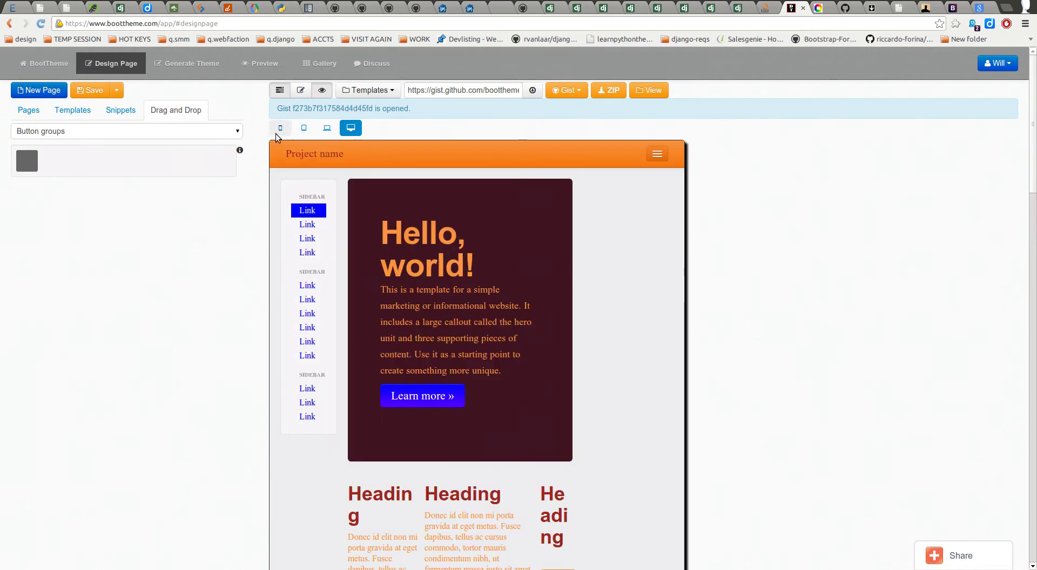
pyautogui.click(301, 92)
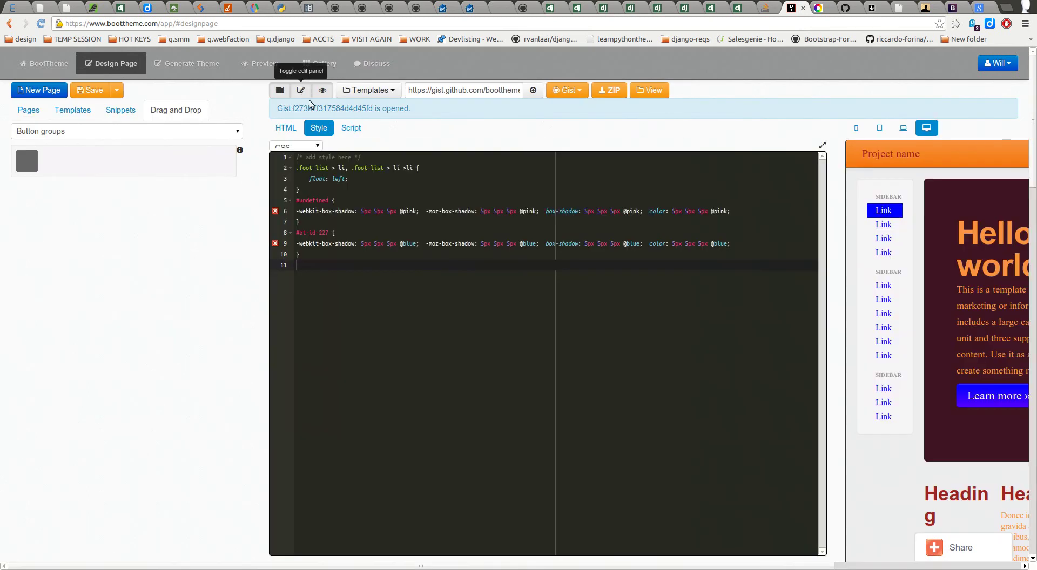
# Step: Scroll the page's HTML source and select the warning View details link code
pyautogui.click(286, 128)
pyautogui.scroll(-4, 408, 371)
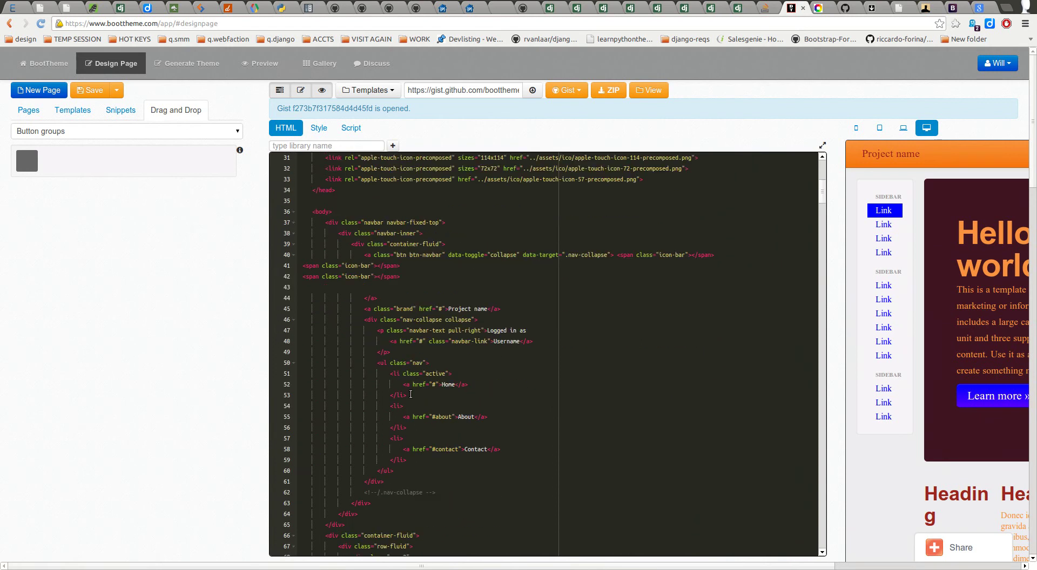
pyautogui.scroll(-3, 449, 414)
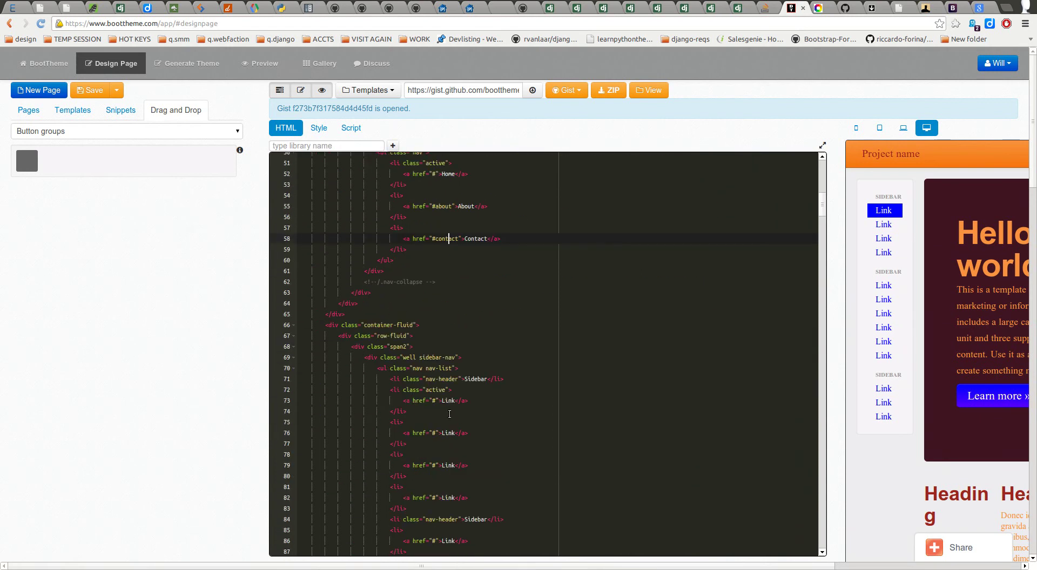
pyautogui.scroll(-10, 449, 415)
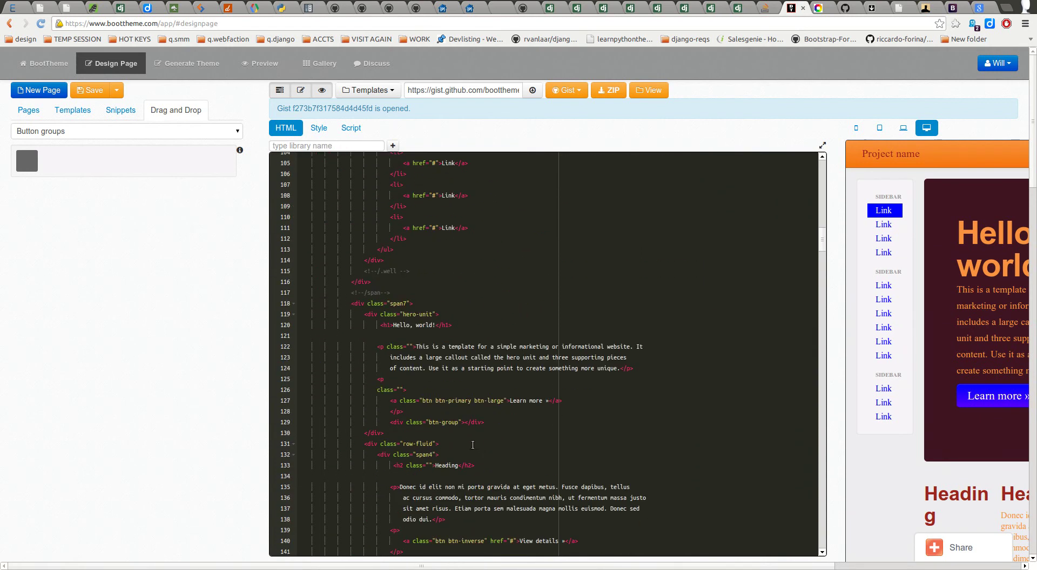
pyautogui.scroll(-8, 468, 362)
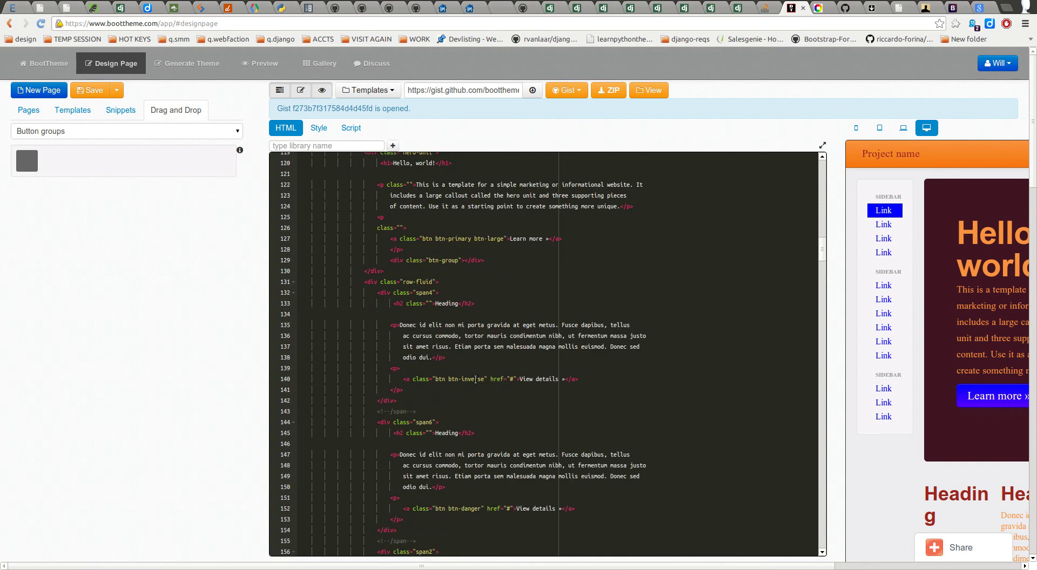
pyautogui.scroll(-1, 456, 318)
pyautogui.moveTo(402, 239); pyautogui.dragTo(595, 239)
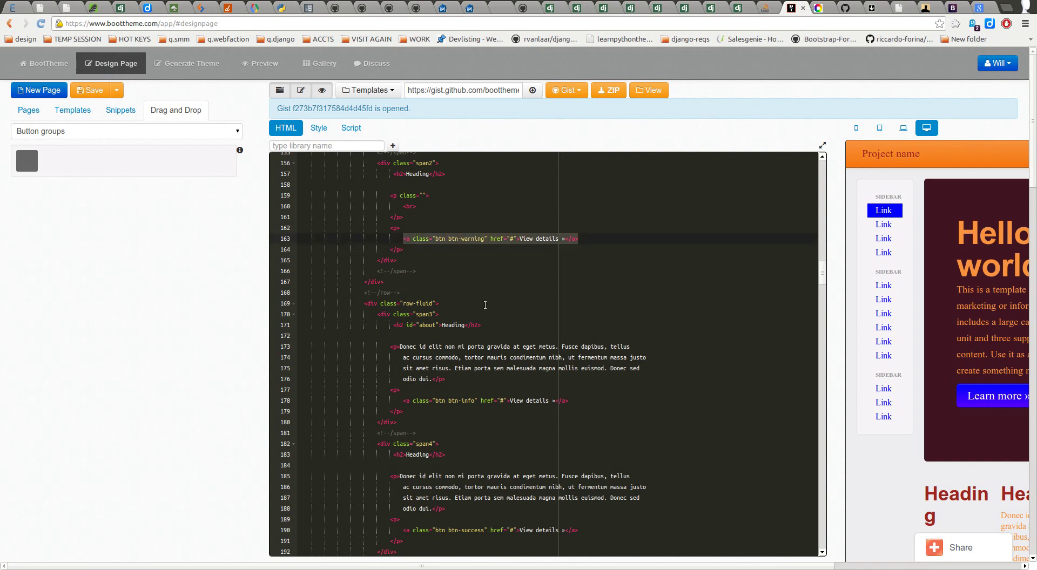
# Step: Return to the hero-unit markup and place the caret at the end of line 130
pyautogui.scroll(-3, 597, 358)
pyautogui.scroll(-2, 596, 358)
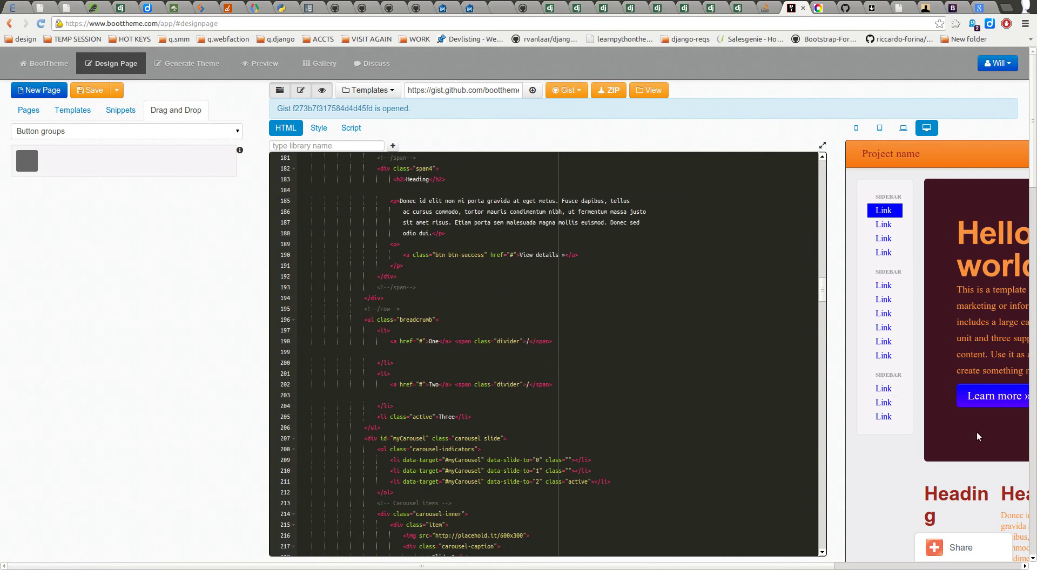
pyautogui.scroll(10, 511, 362)
pyautogui.scroll(6, 511, 363)
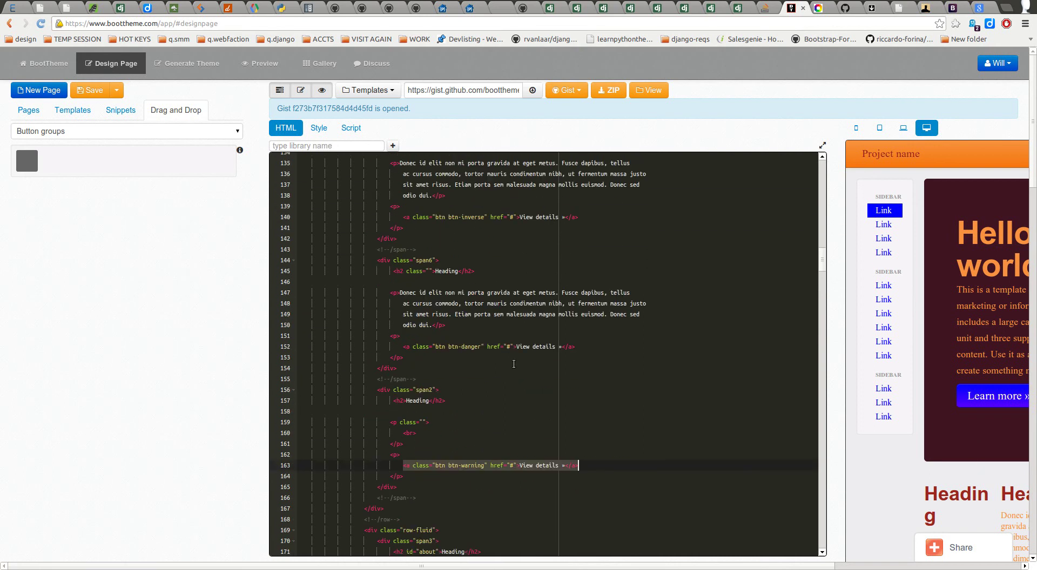
pyautogui.scroll(7, 513, 364)
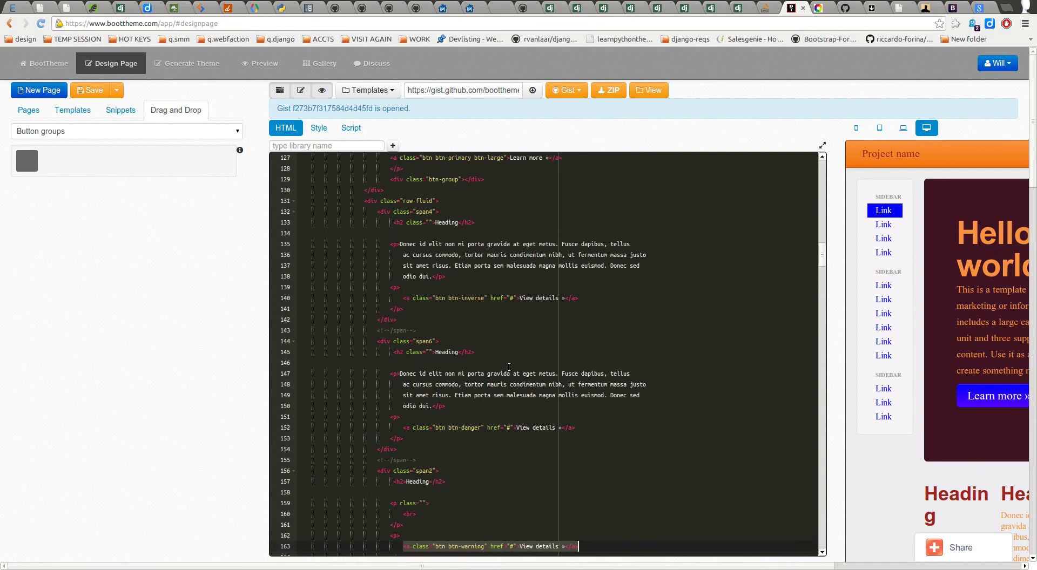
pyautogui.scroll(3, 412, 248)
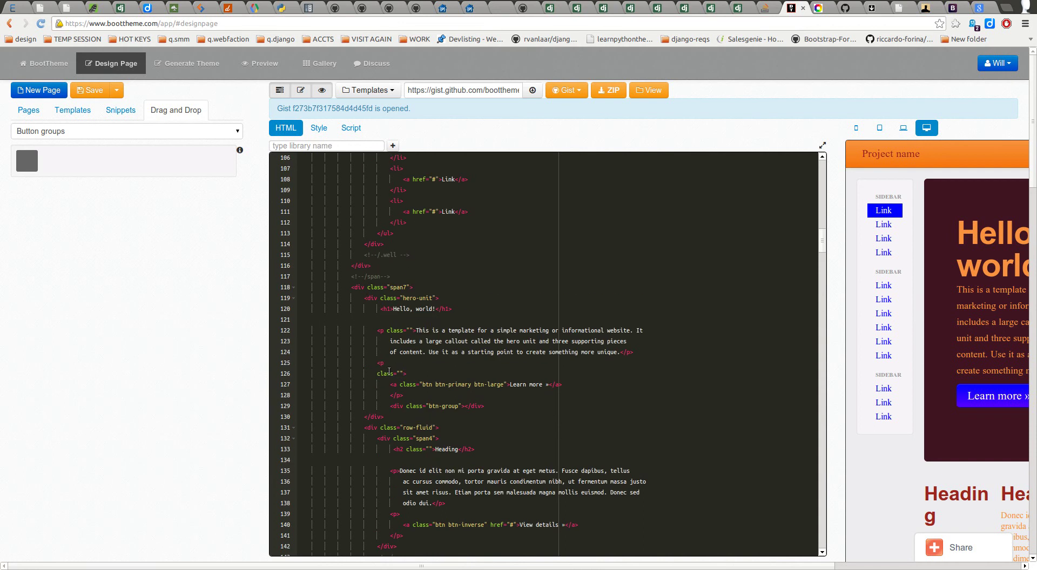
pyautogui.scroll(-2, 413, 428)
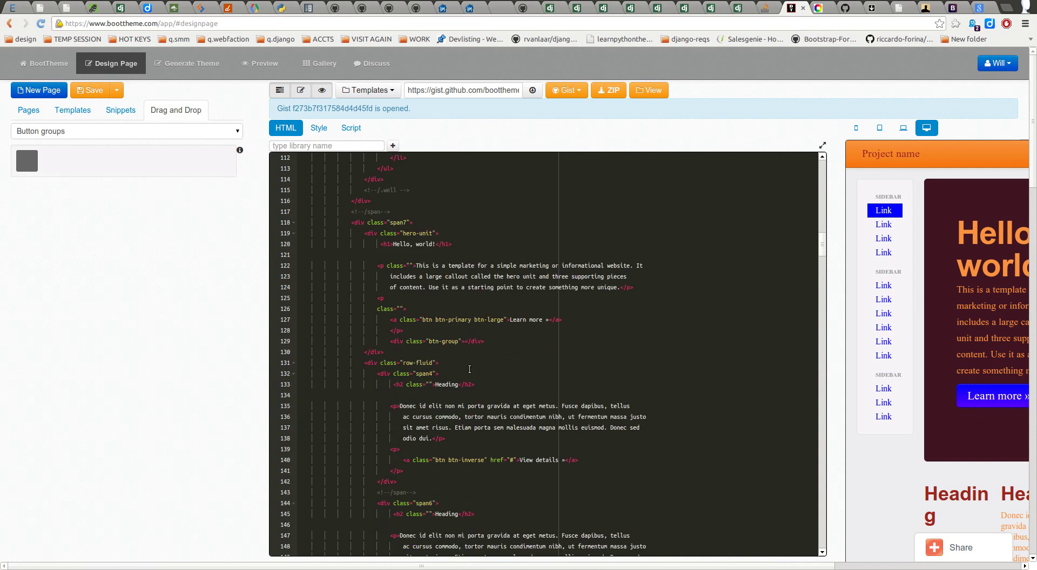
pyautogui.scroll(-7, 446, 365)
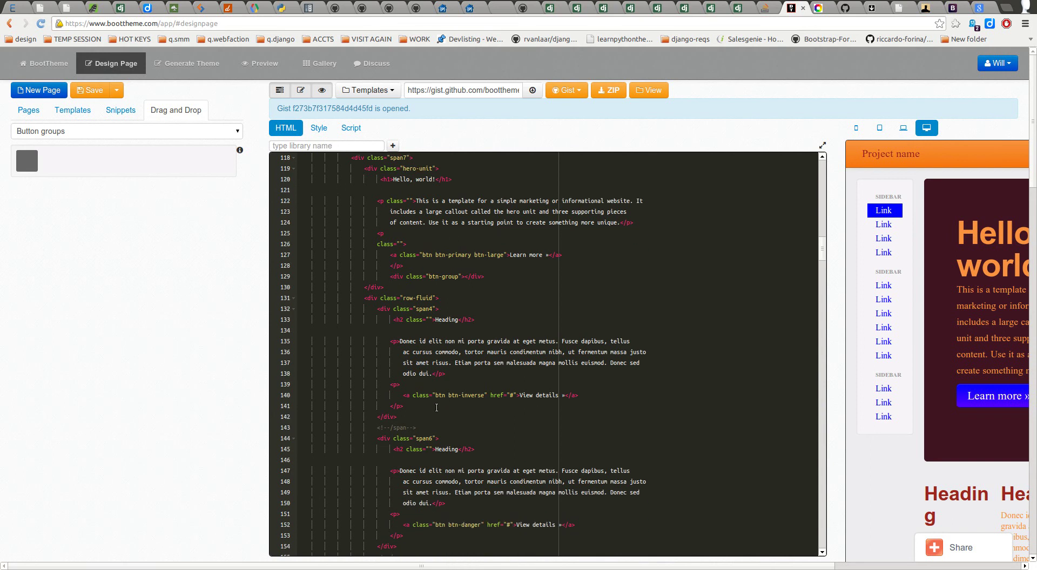
pyautogui.scroll(-20, 432, 419)
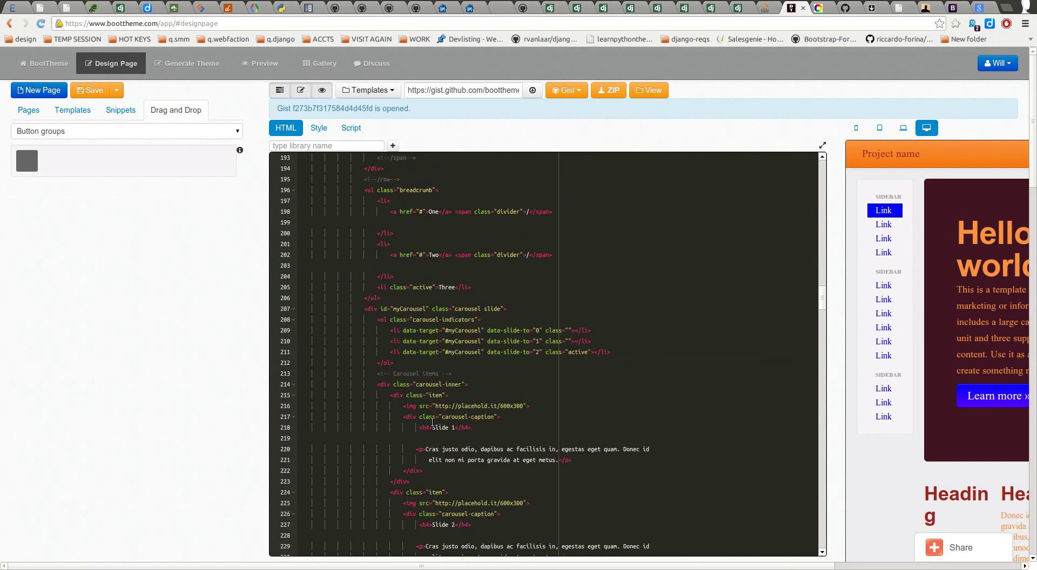
pyautogui.scroll(-2, 433, 422)
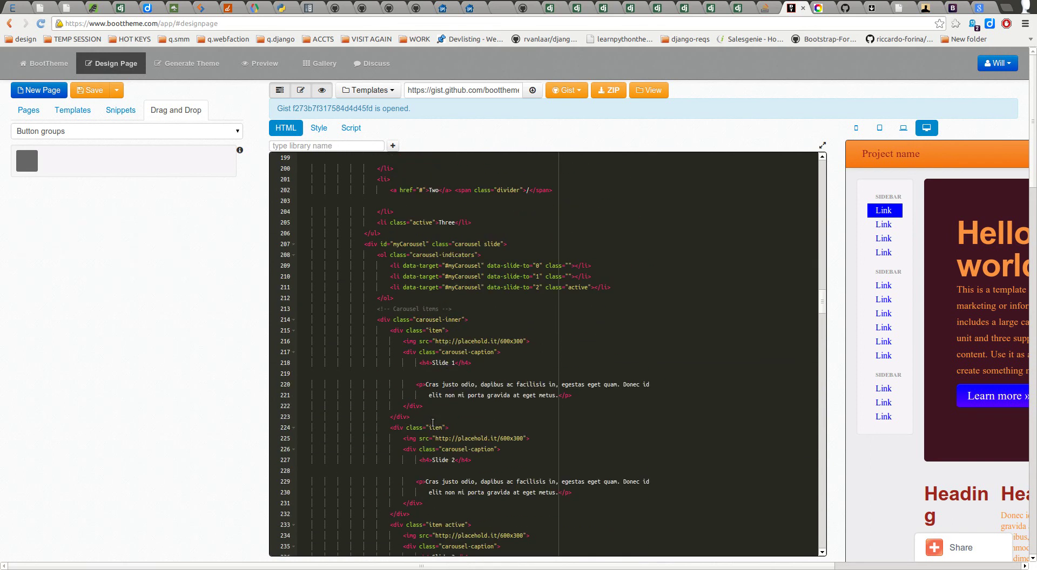
pyautogui.scroll(20, 432, 423)
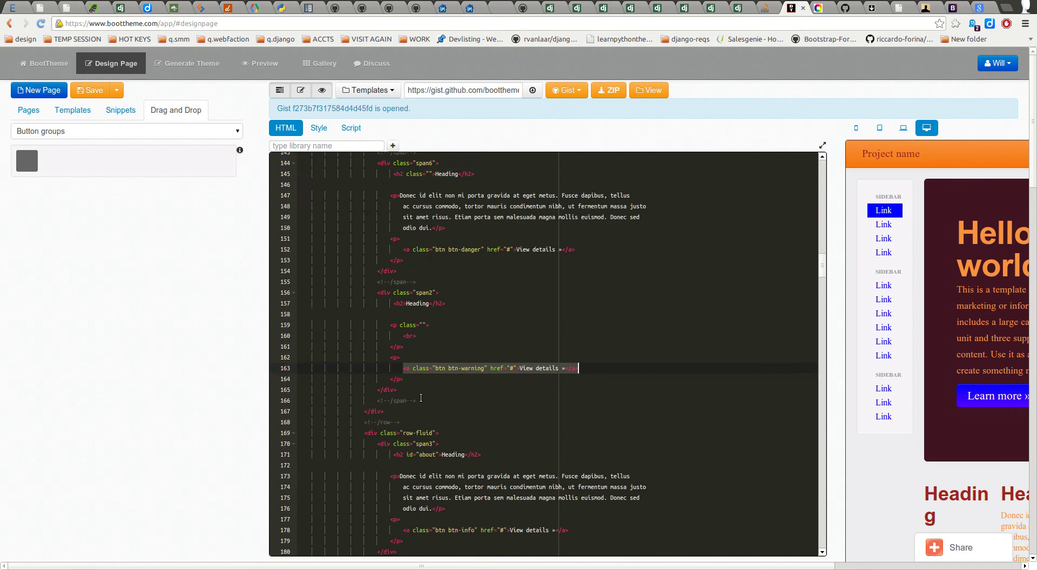
pyautogui.scroll(1, 427, 397)
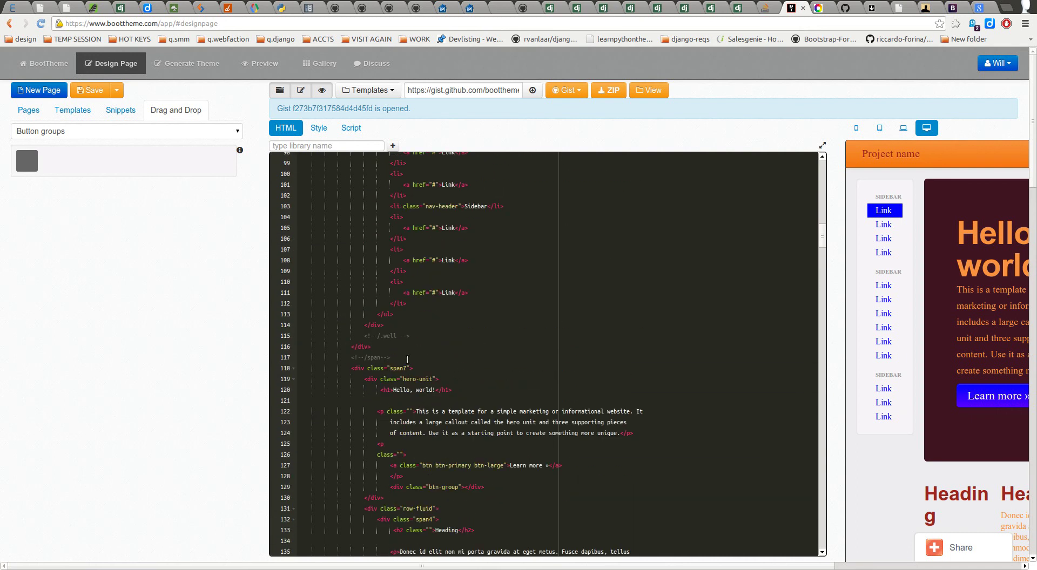
pyautogui.scroll(-2, 432, 378)
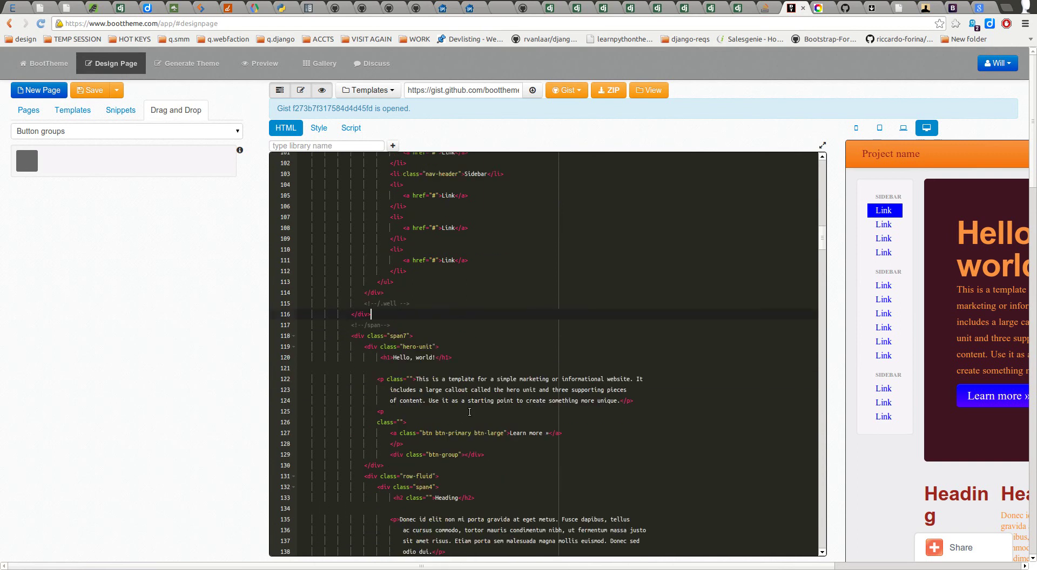
pyautogui.scroll(-2, 414, 326)
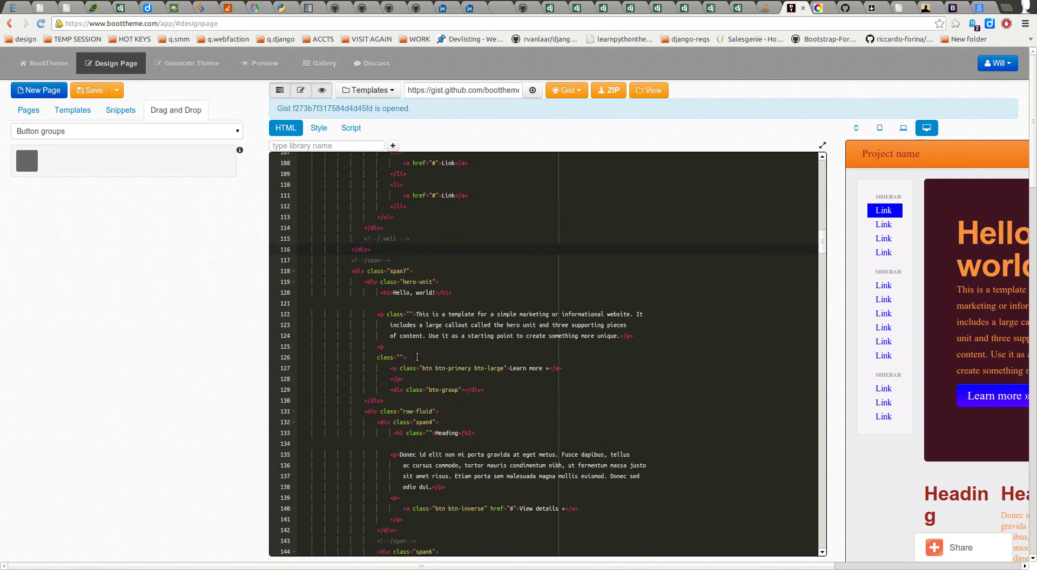
pyautogui.click(423, 402)
# Step: Insert blank lines after the row-fluid div on line 131, typing then erasing a partial span div
pyautogui.click(445, 412)
pyautogui.press('Return')
pyautogui.press('Return')
pyautogui.press('Return')
pyautogui.press('Return')
pyautogui.press('Return')
pyautogui.press('Up')
pyautogui.press('Up')
pyautogui.press('Up')
pyautogui.press('Up')
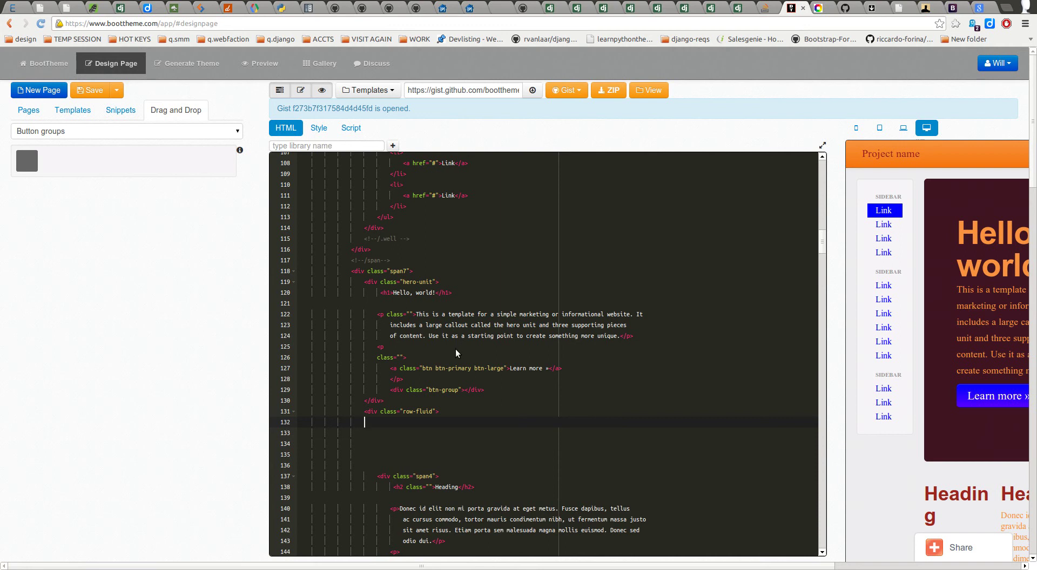
pyautogui.write('<div class="span')
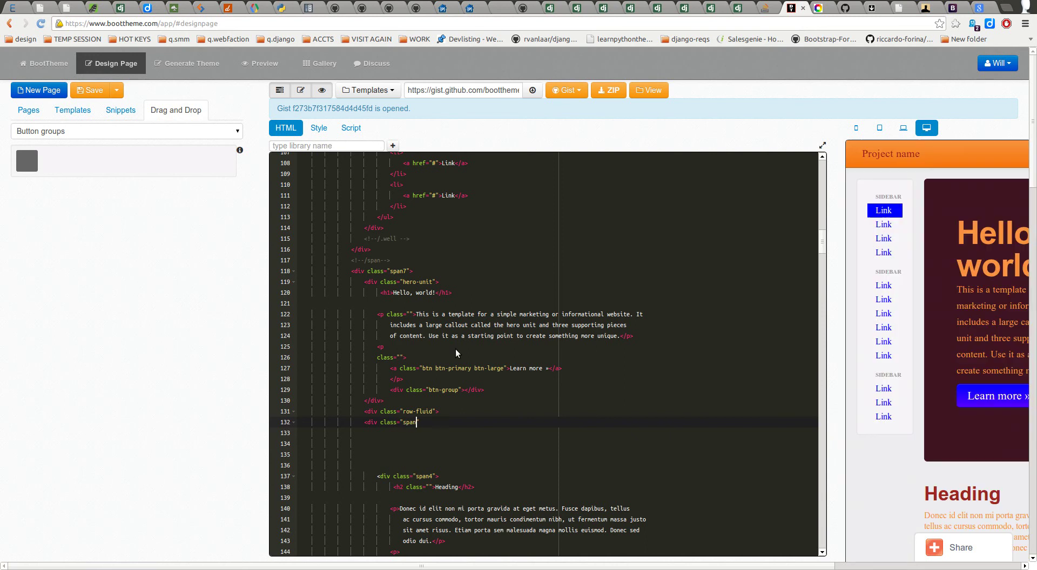
pyautogui.press('BackSpace')
pyautogui.press('BackSpace')
pyautogui.press('BackSpace')
pyautogui.press('BackSpace')
pyautogui.press('BackSpace')
pyautogui.press('BackSpace')
pyautogui.press('BackSpace')
pyautogui.press('BackSpace')
pyautogui.press('BackSpace')
pyautogui.press('BackSpace')
pyautogui.press('BackSpace')
pyautogui.press('BackSpace')
pyautogui.press('BackSpace')
pyautogui.press('BackSpace')
pyautogui.press('BackSpace')
pyautogui.press('BackSpace')
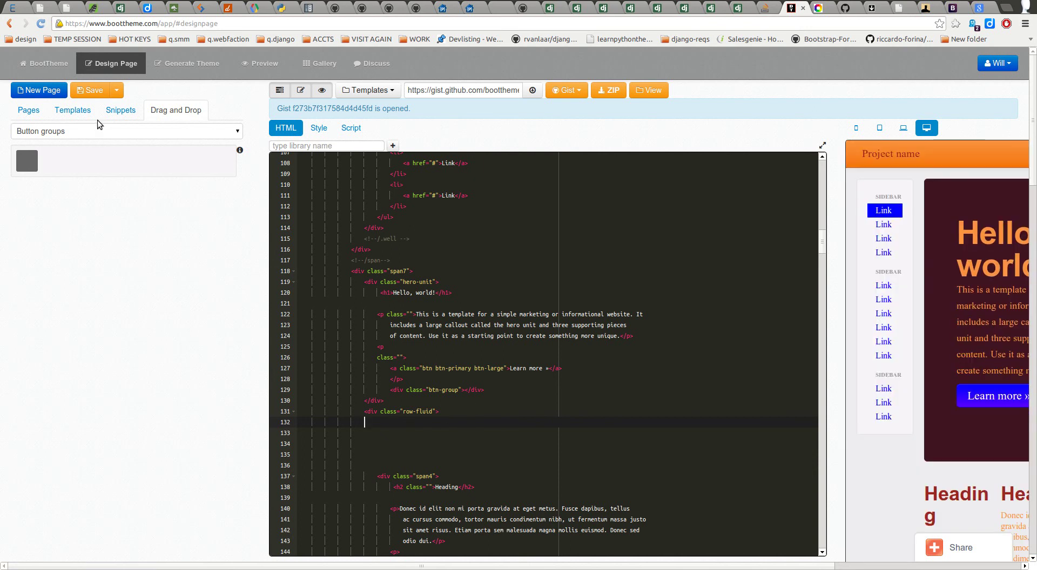
pyautogui.click(118, 131)
# Step: Configure a Column / Span element as Span 12 with No Offset, then switch to the Bootstrap docs
pyautogui.scroll(4, 121, 232)
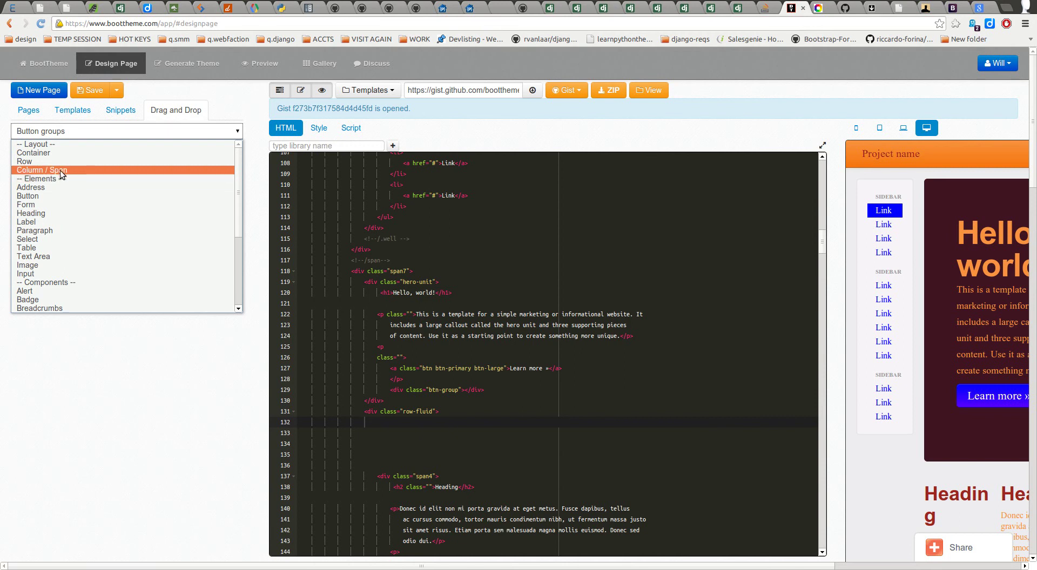
pyautogui.click(54, 172)
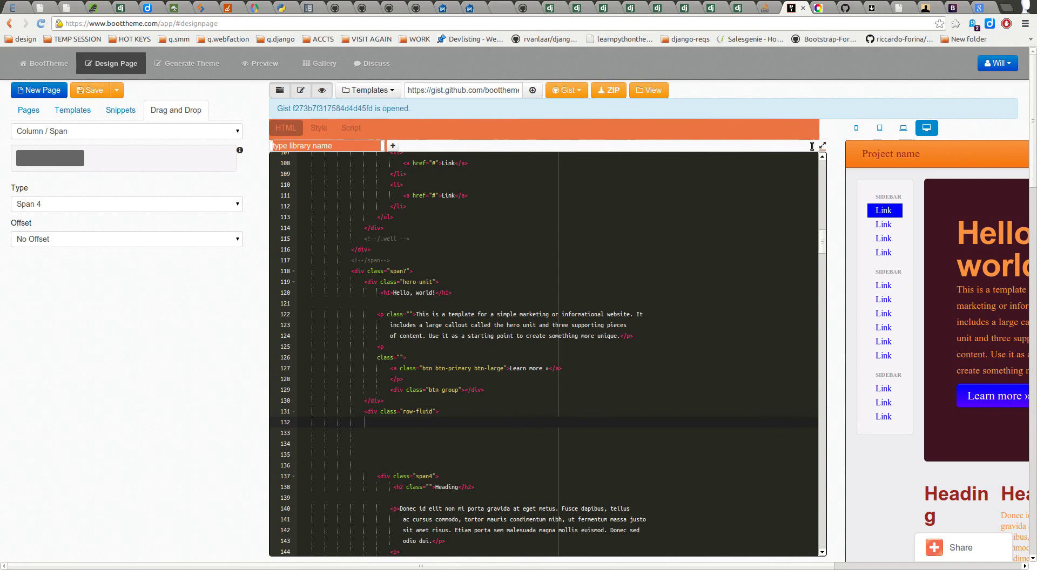
pyautogui.click(823, 146)
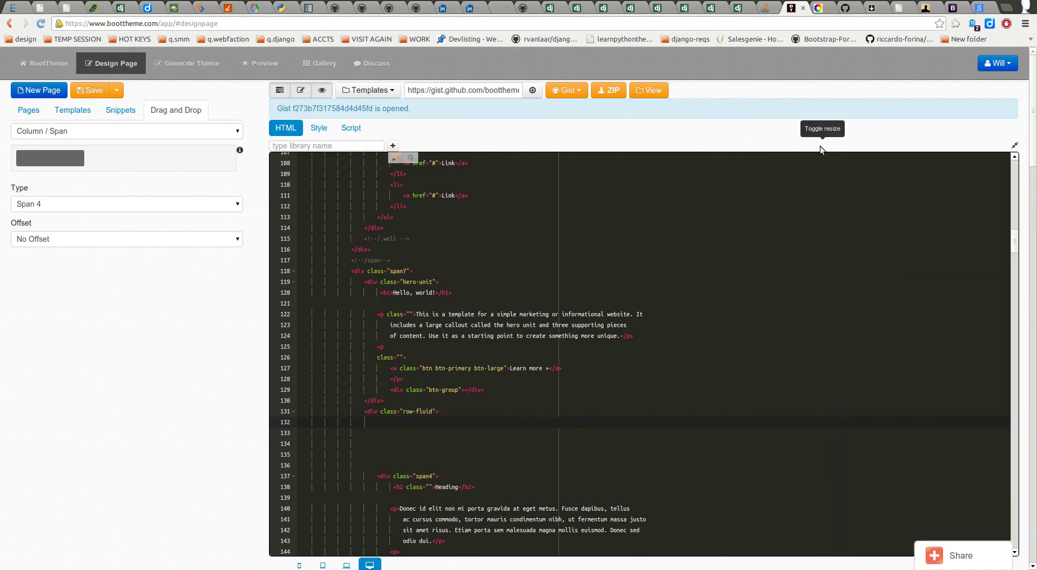
pyautogui.click(1012, 145)
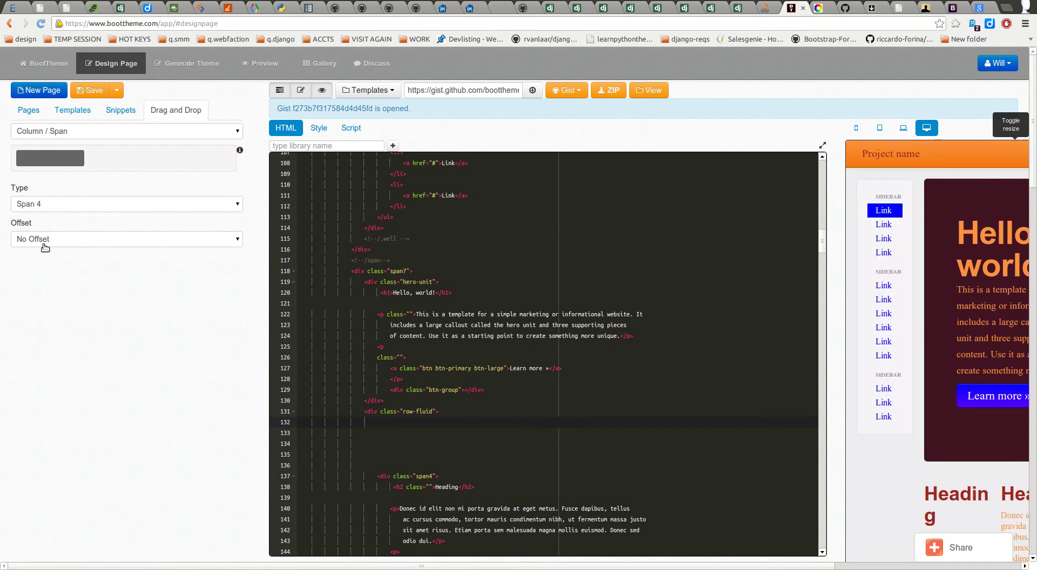
pyautogui.click(70, 209)
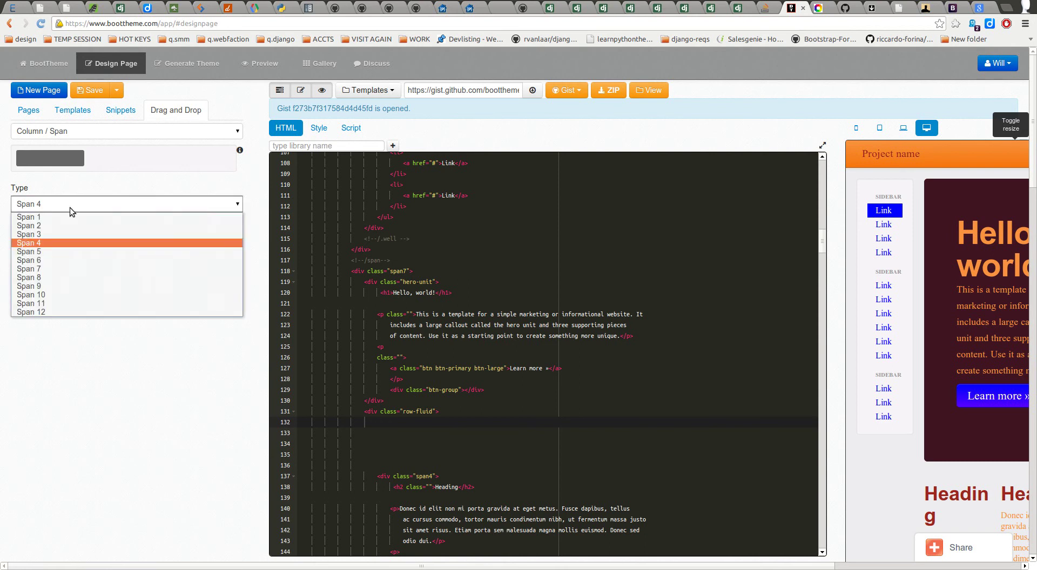
pyautogui.click(91, 311)
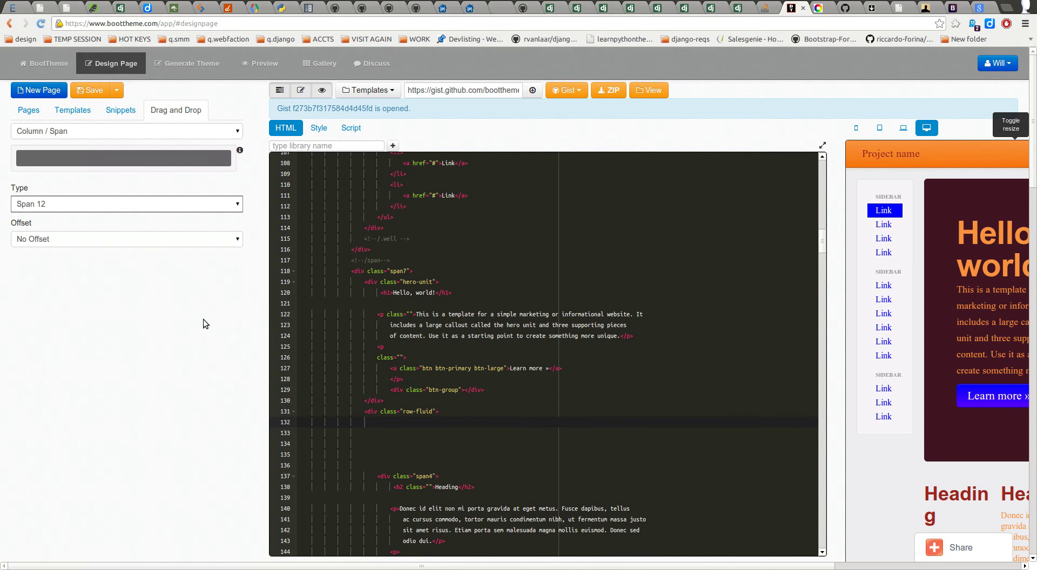
pyautogui.click(952, 10)
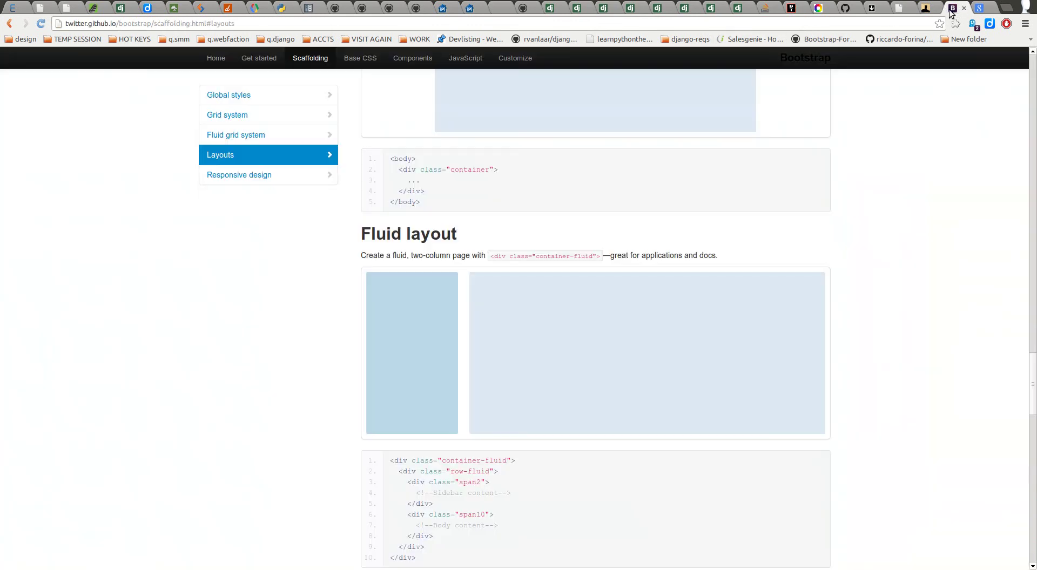
# Step: Read the Scaffolding Grid system section, scrolling through its examples
pyautogui.scroll(5, 186, 246)
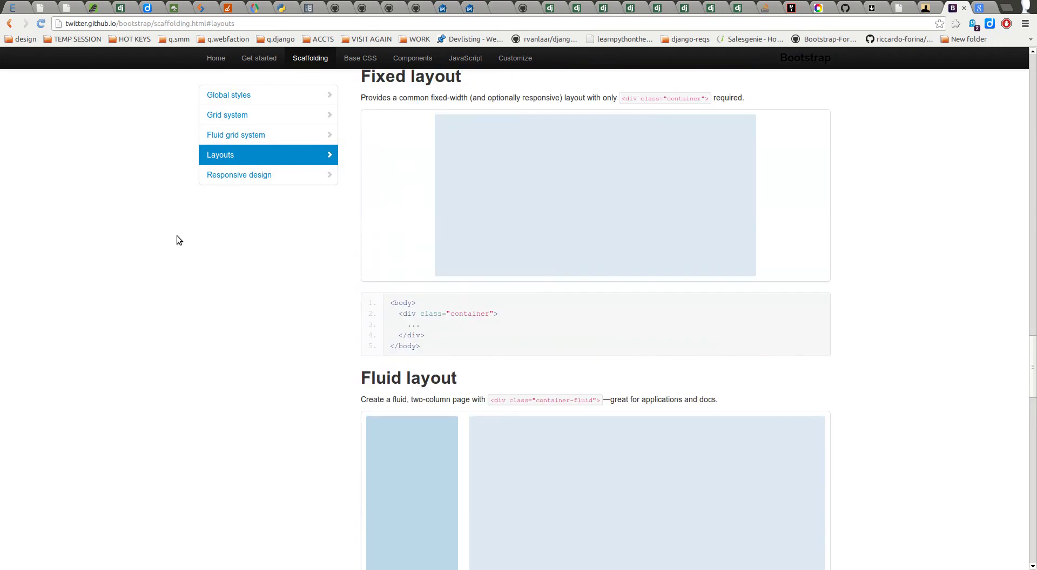
pyautogui.click(225, 98)
pyautogui.click(225, 114)
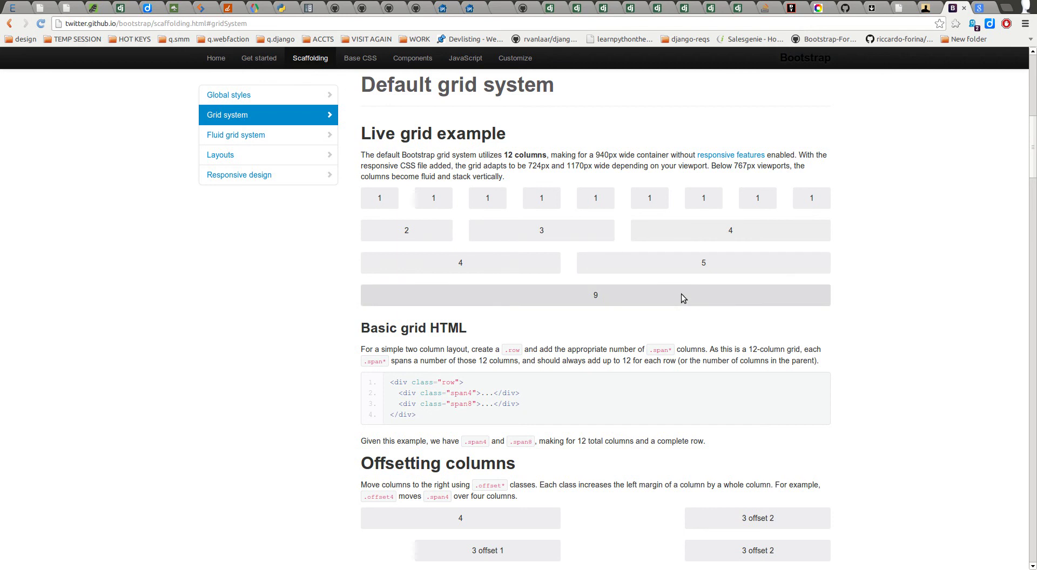
pyautogui.scroll(5, 472, 264)
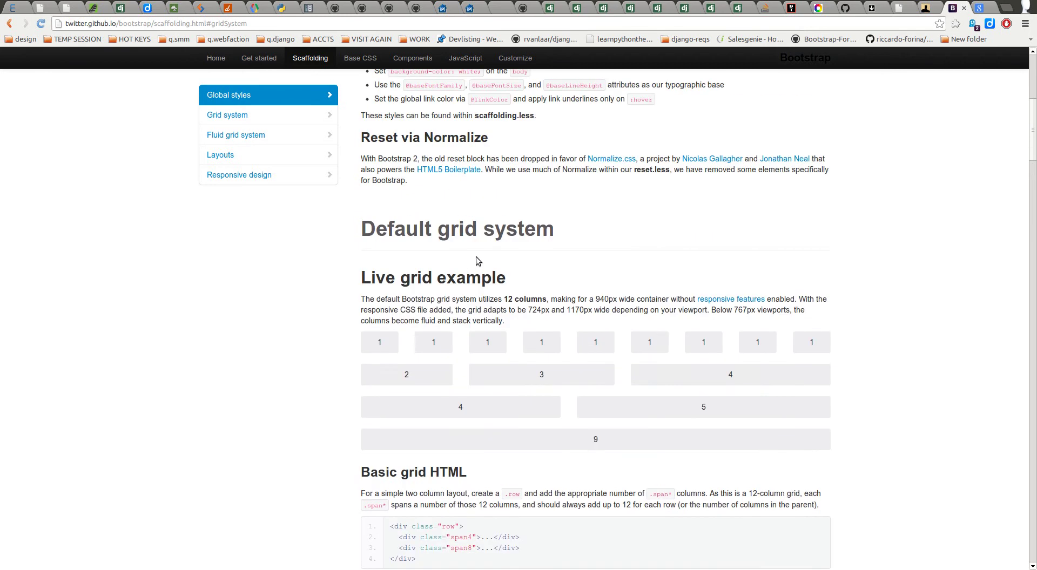
pyautogui.scroll(7, 471, 255)
pyautogui.scroll(-10, 486, 275)
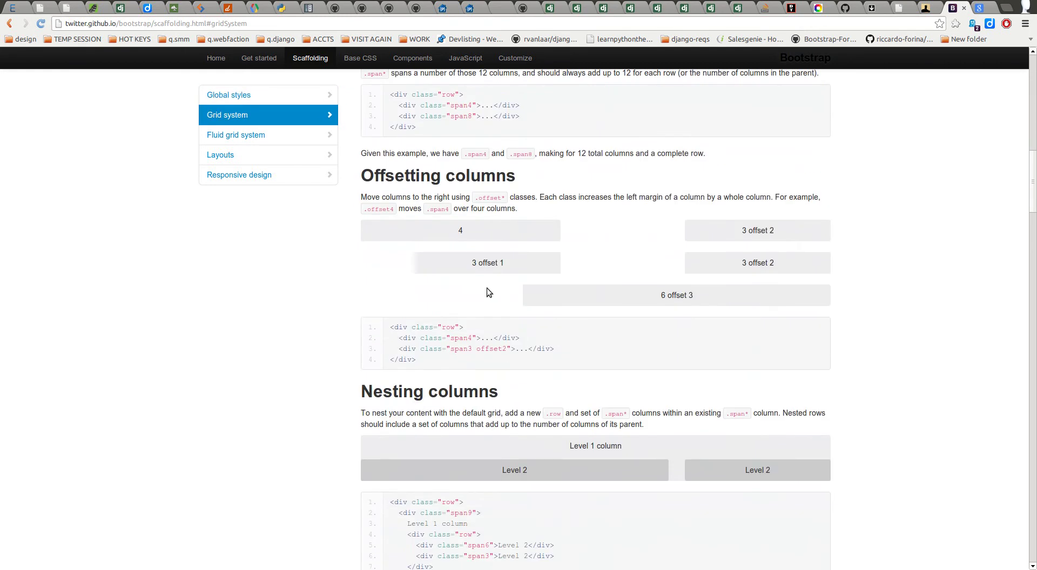
pyautogui.scroll(-5, 497, 285)
pyautogui.scroll(4, 465, 283)
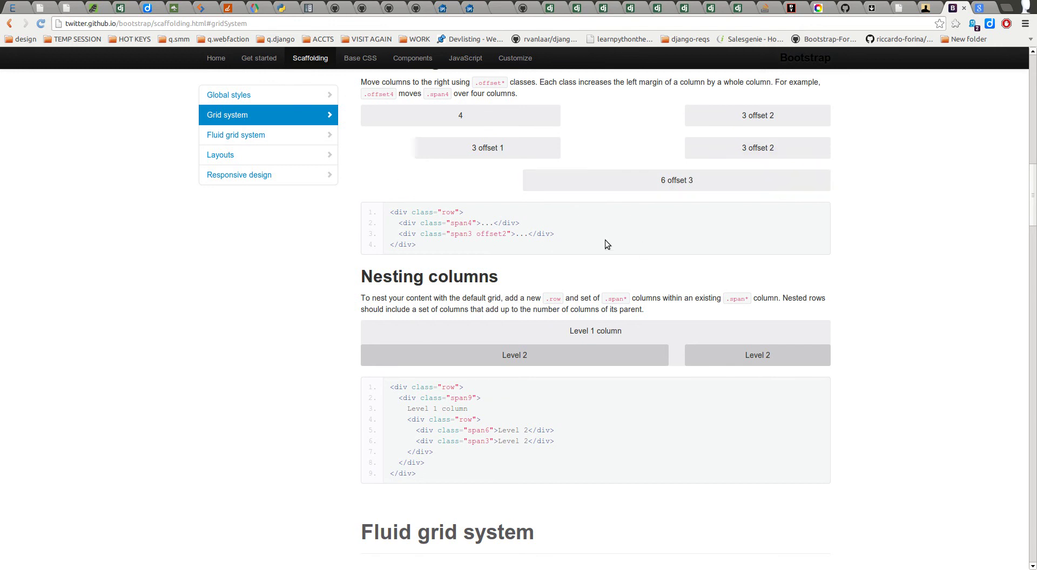
pyautogui.scroll(8, 529, 233)
pyautogui.scroll(9, 525, 220)
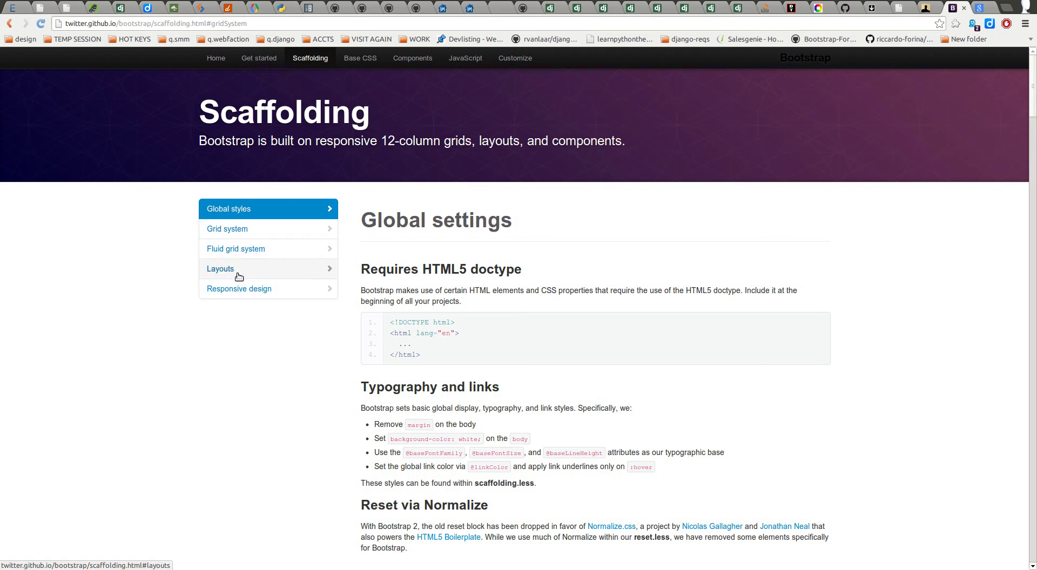
# Step: Review the Responsive design section, then return to the BootTheme designer
pyautogui.click(244, 289)
pyautogui.scroll(-7, 429, 270)
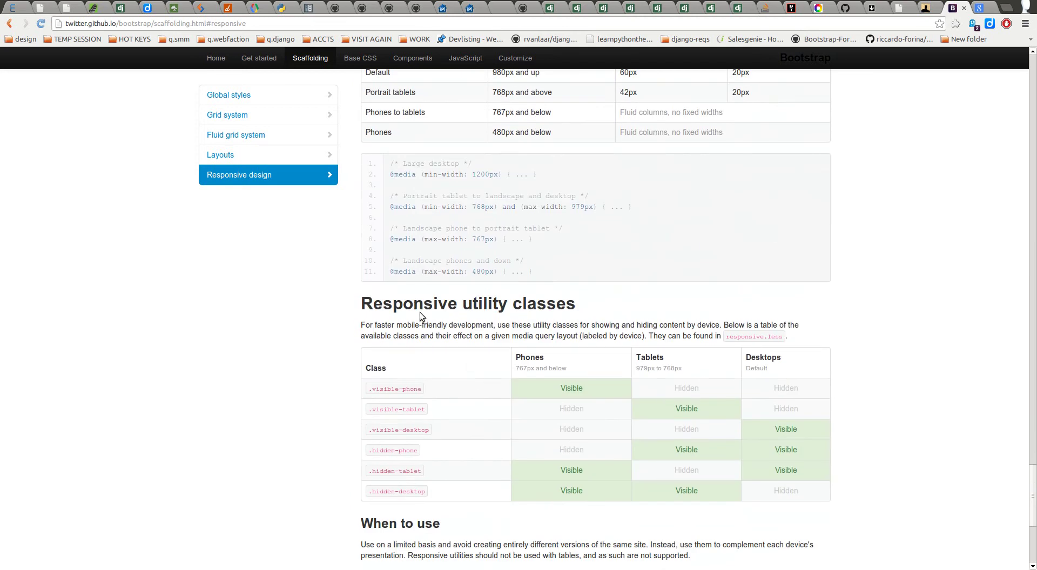
pyautogui.scroll(-5, 411, 309)
pyautogui.scroll(8, 313, 326)
pyautogui.scroll(18, 301, 326)
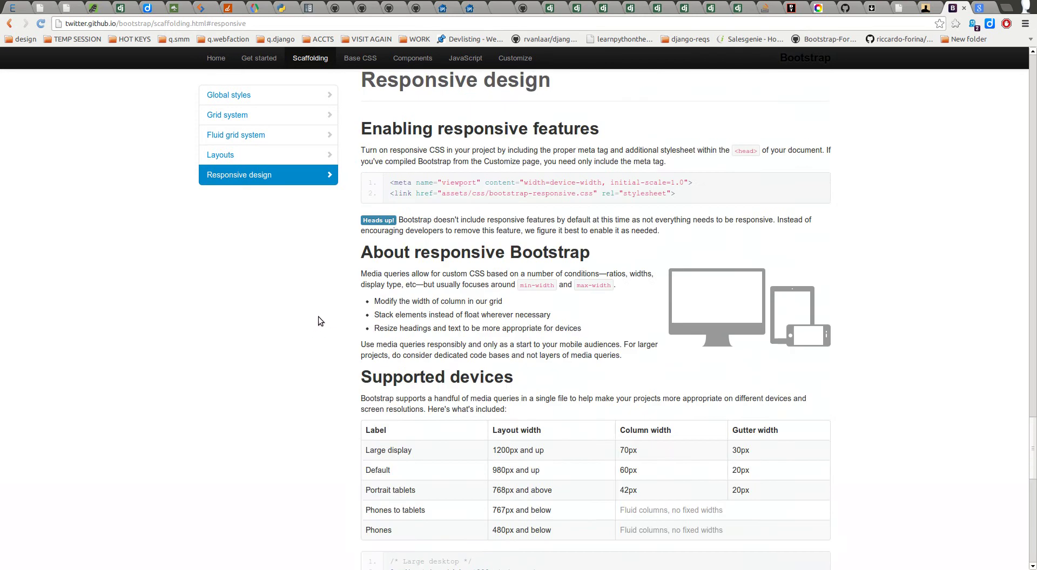
pyautogui.scroll(10, 489, 357)
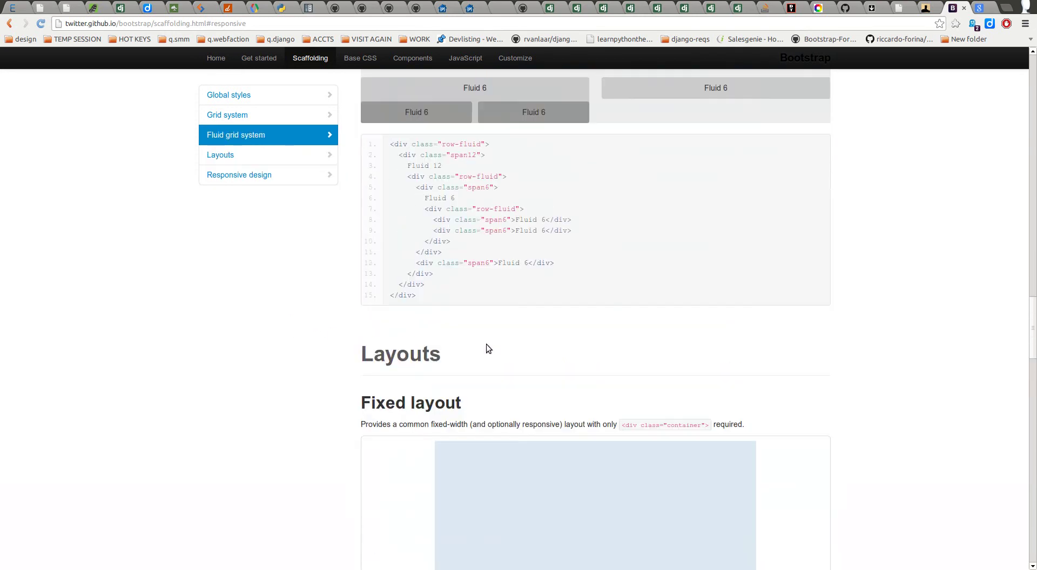
pyautogui.scroll(6, 485, 352)
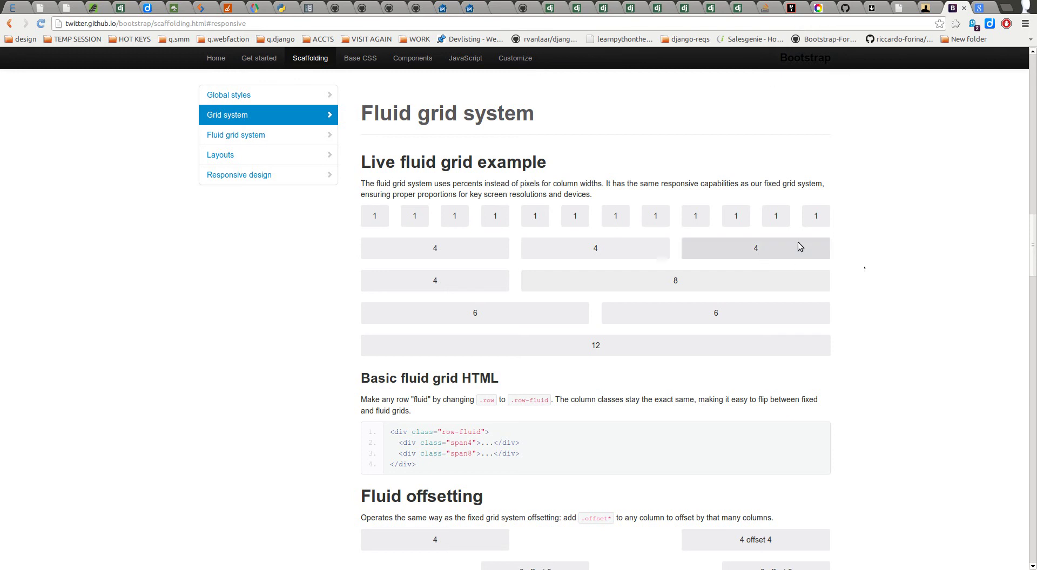
pyautogui.click(791, 8)
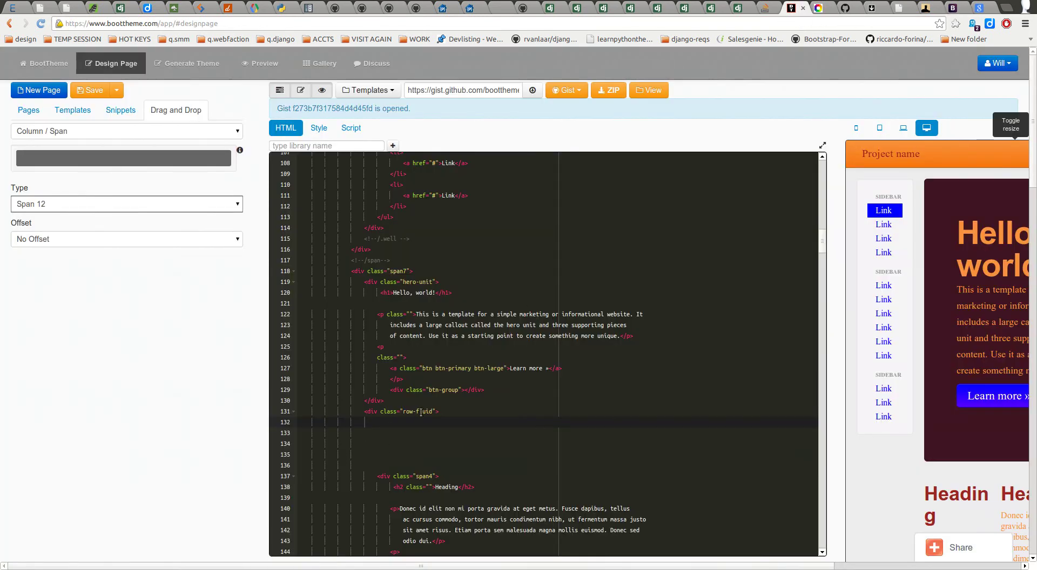
pyautogui.click(406, 430)
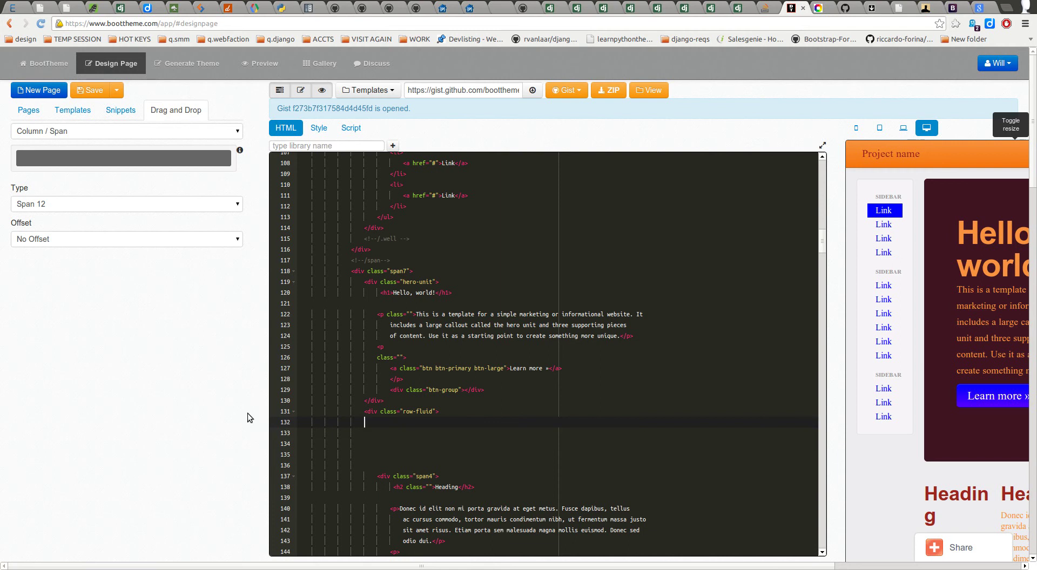
pyautogui.moveTo(365, 412); pyautogui.dragTo(436, 417)
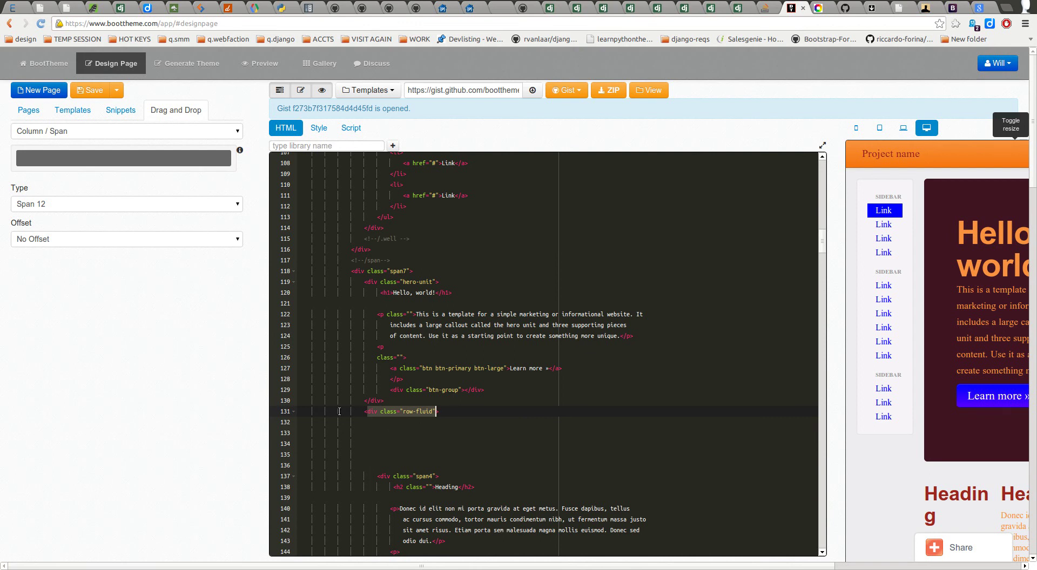
pyautogui.click(361, 414)
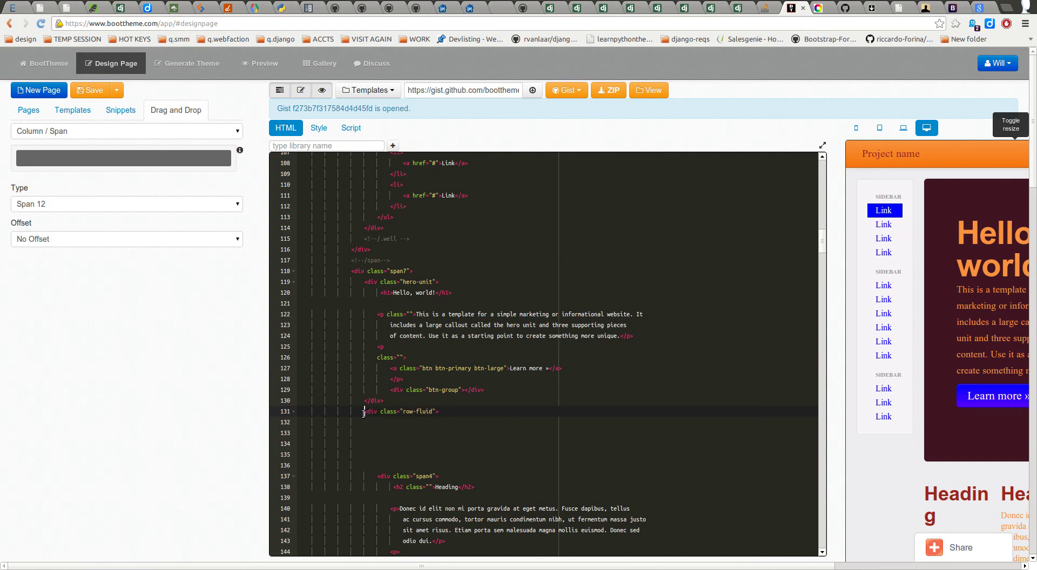
pyautogui.scroll(3, 359, 416)
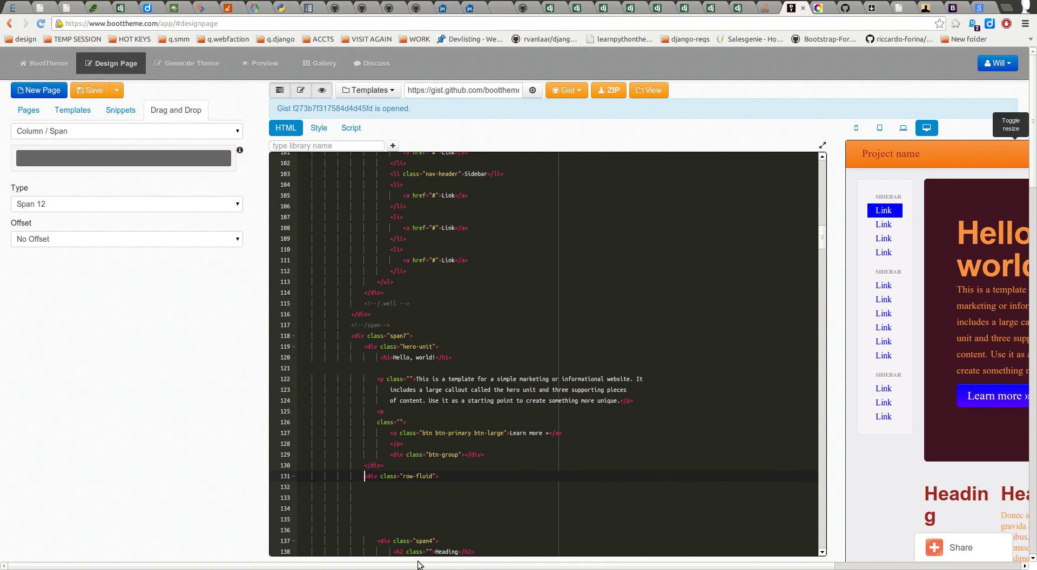
pyautogui.moveTo(419, 564); pyautogui.dragTo(604, 564)
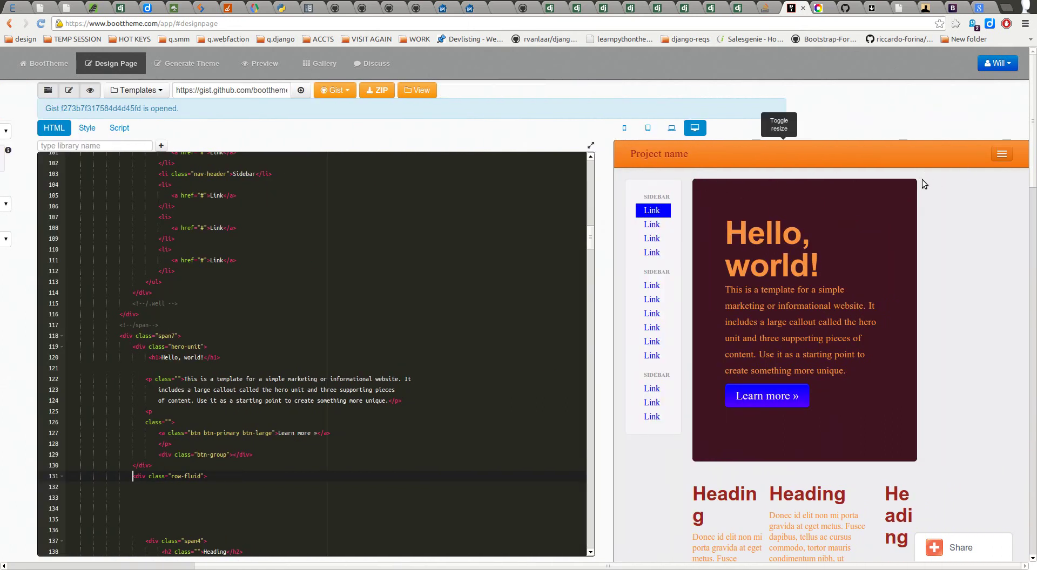
pyautogui.moveTo(980, 550)
pyautogui.moveTo(303, 567); pyautogui.dragTo(253, 567)
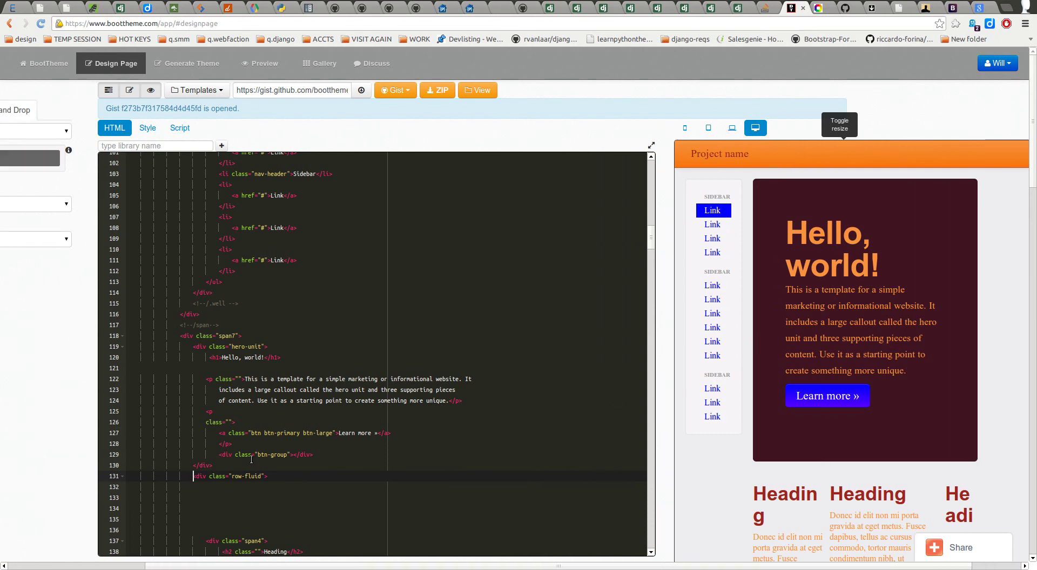
pyautogui.scroll(-1, 250, 492)
pyautogui.click(204, 454)
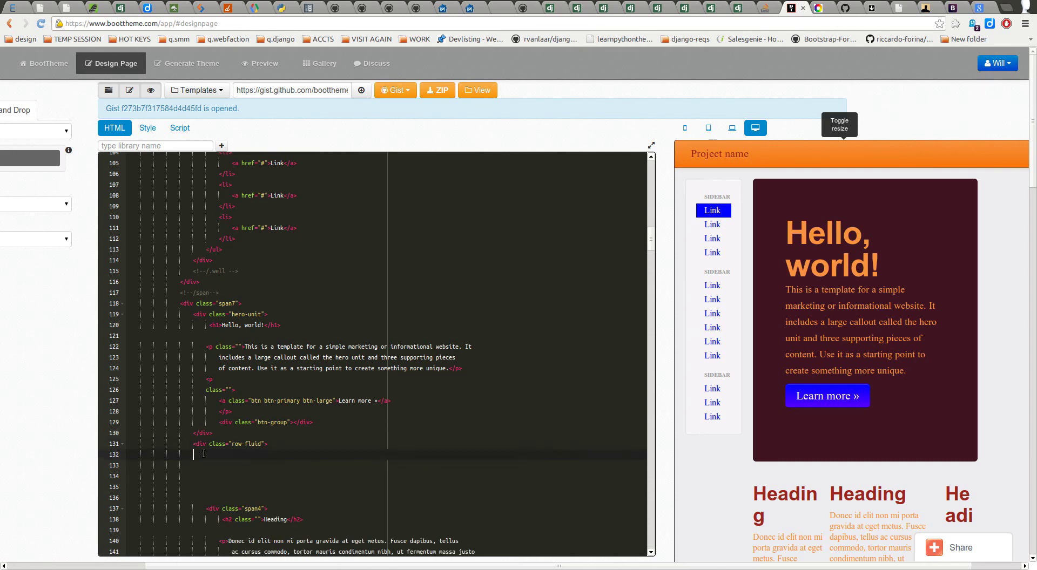
pyautogui.moveTo(65, 387)
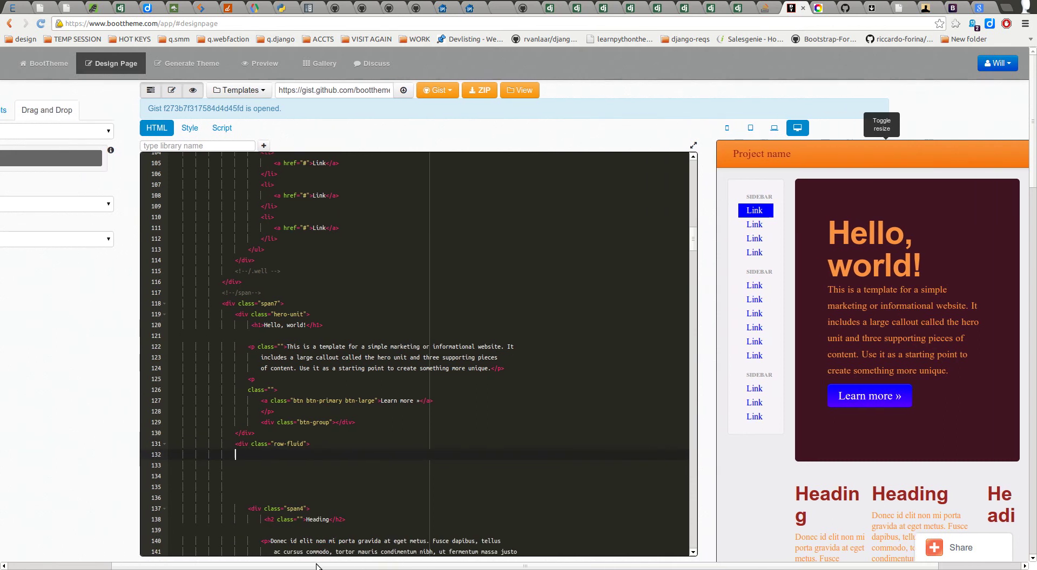
# Step: Set the column Type to Span 7, place the caret on line 131, and start a Find search
pyautogui.click(66, 204)
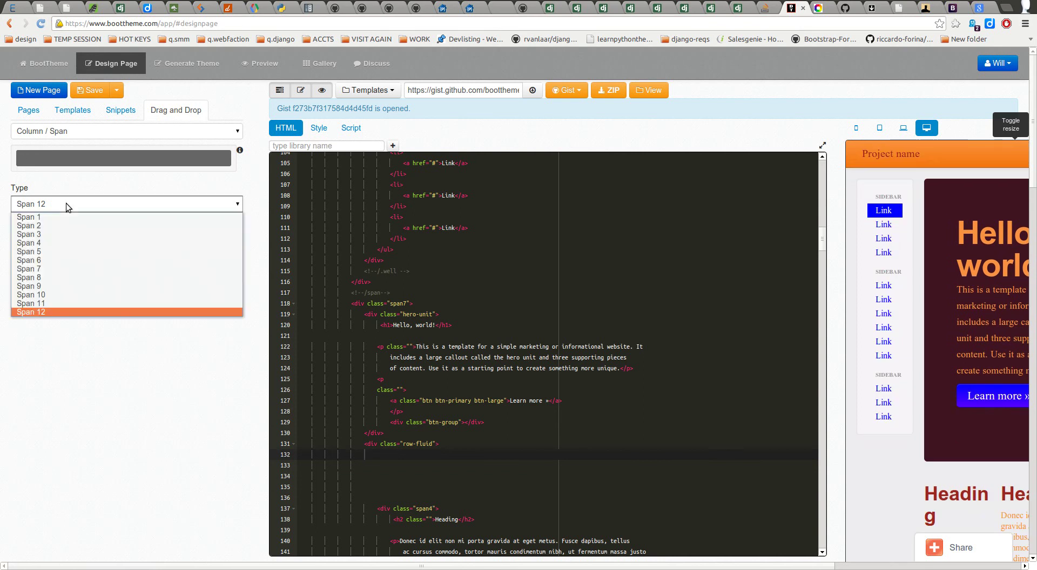
pyautogui.click(63, 269)
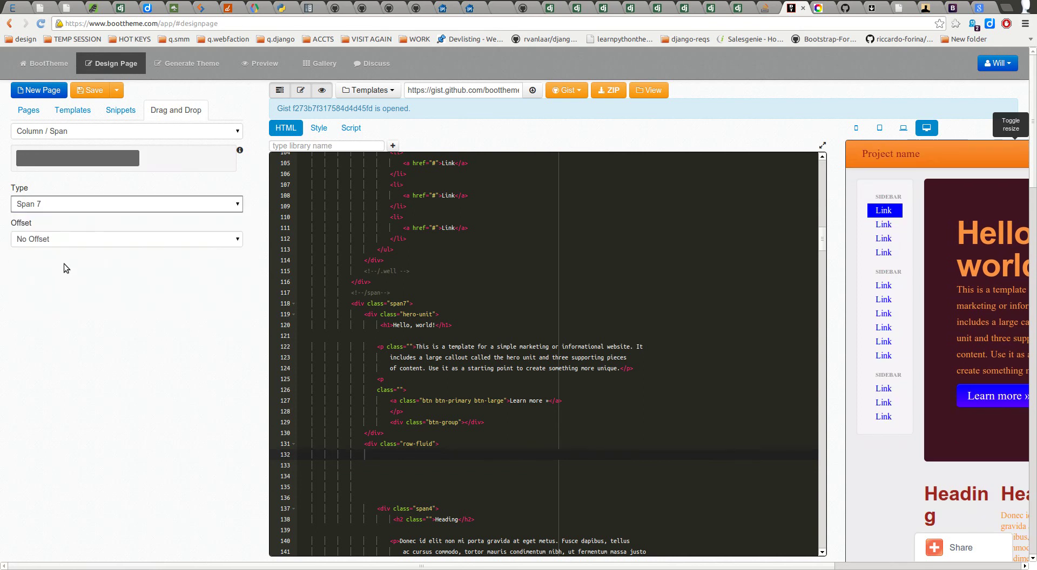
pyautogui.click(54, 204)
pyautogui.click(54, 204)
pyautogui.click(430, 448)
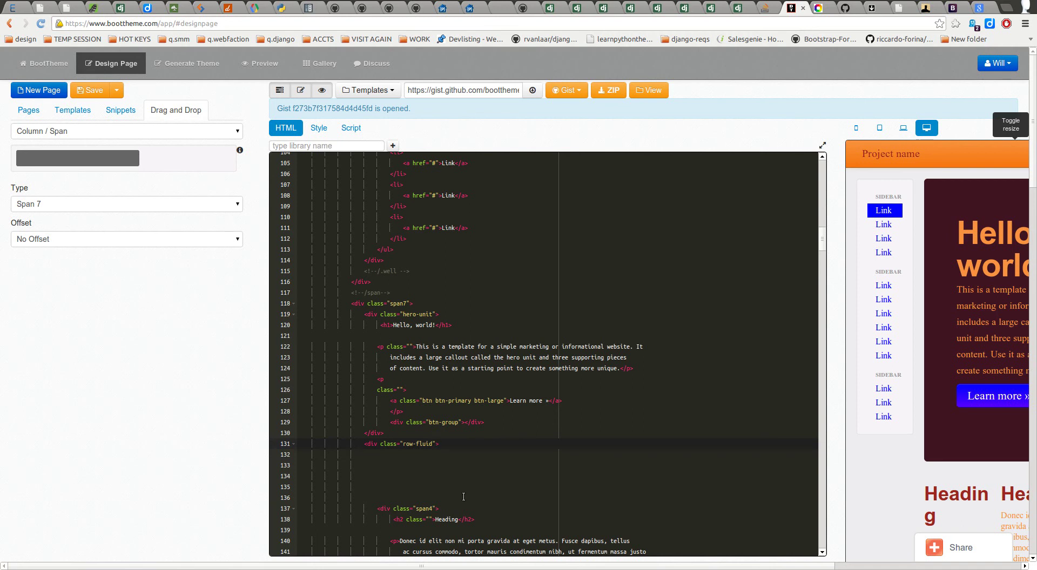
pyautogui.hotkey('ctrl', 'f')
# Step: Search the page's HTML for 'fluid' and look through the matches
pyautogui.write('fluid')
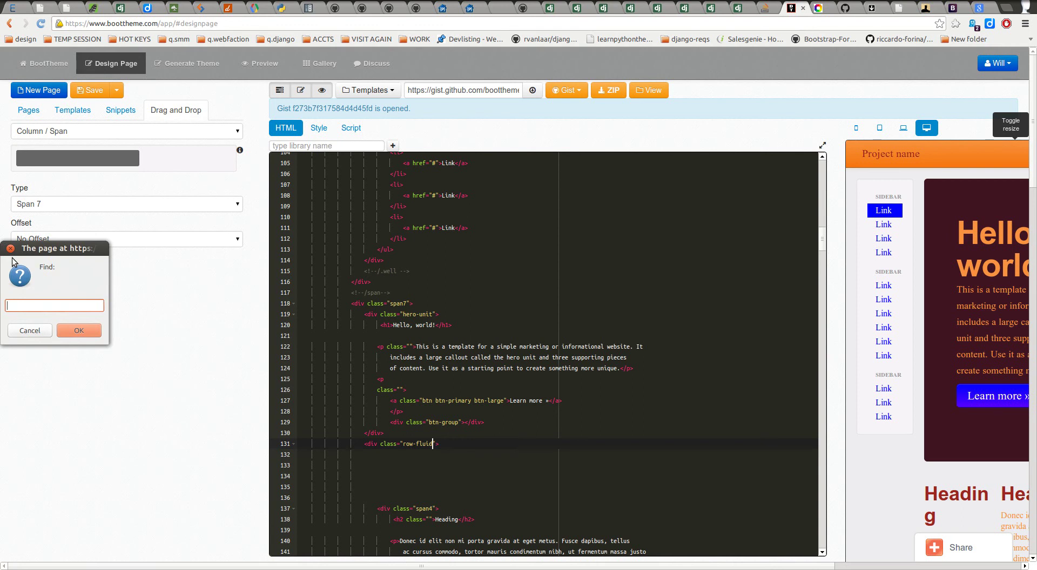
pyautogui.press('Return')
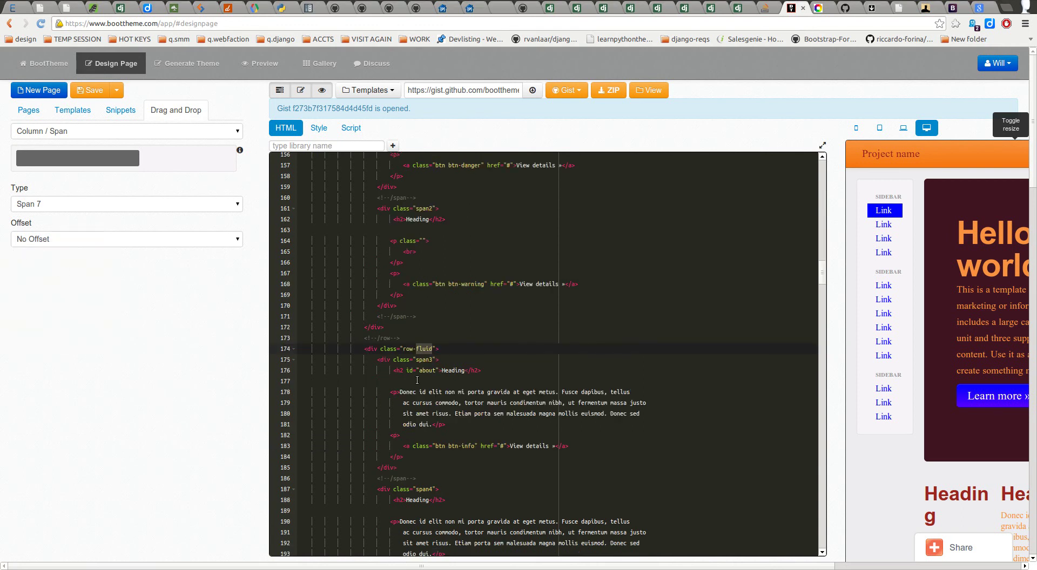
pyautogui.scroll(2, 460, 455)
pyautogui.click(463, 391)
pyautogui.scroll(-3, 485, 403)
pyautogui.scroll(8, 476, 413)
pyautogui.scroll(7, 466, 423)
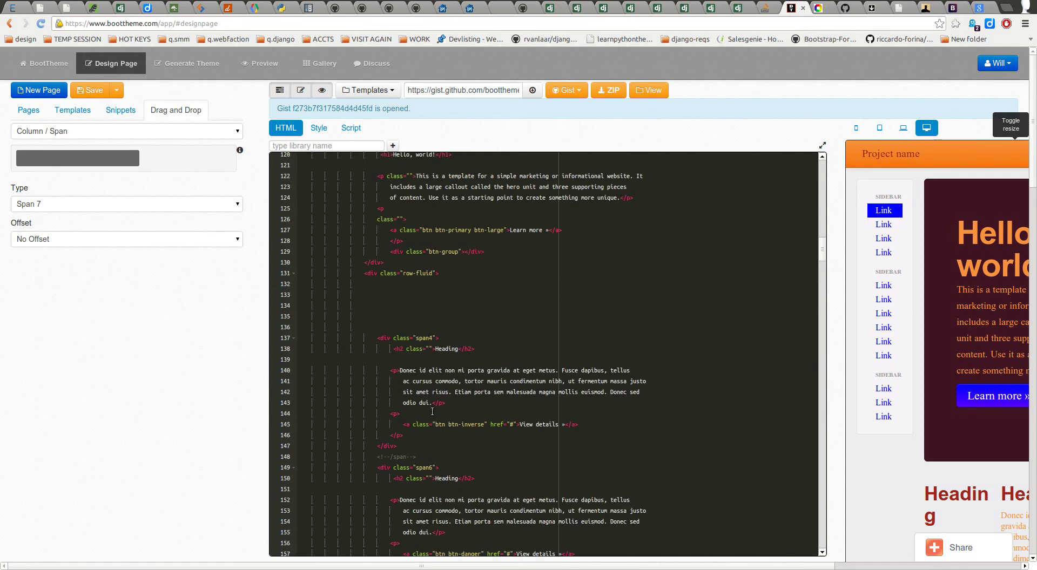
# Step: Delete '-fluid' on line 131 so the div reads class="row"
pyautogui.click(399, 350)
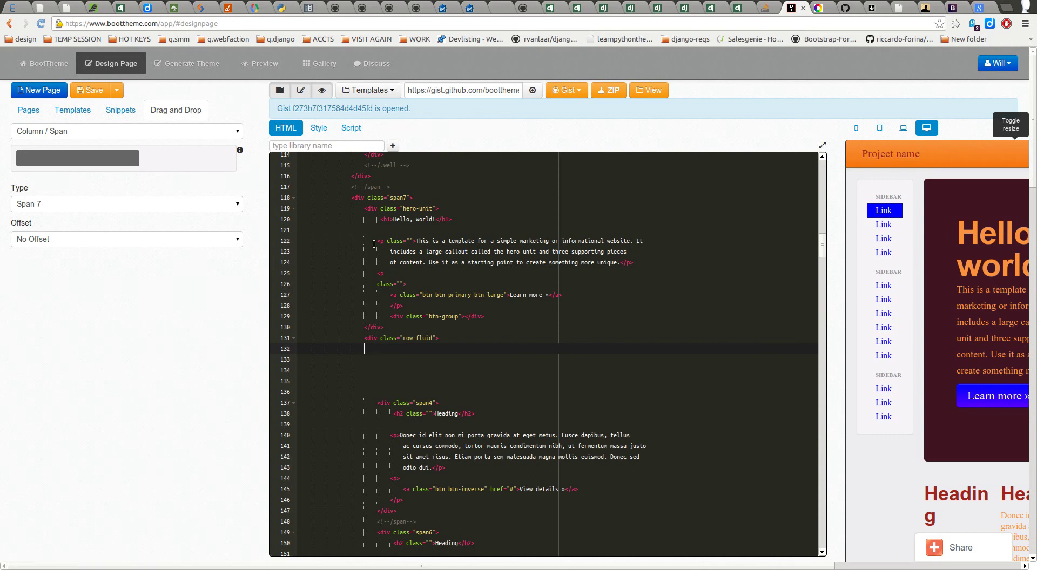
pyautogui.click(435, 338)
pyautogui.press('BackSpace')
pyautogui.press('BackSpace')
pyautogui.press('BackSpace')
pyautogui.press('BackSpace')
pyautogui.press('BackSpace')
pyautogui.press('BackSpace')
pyautogui.press('Down')
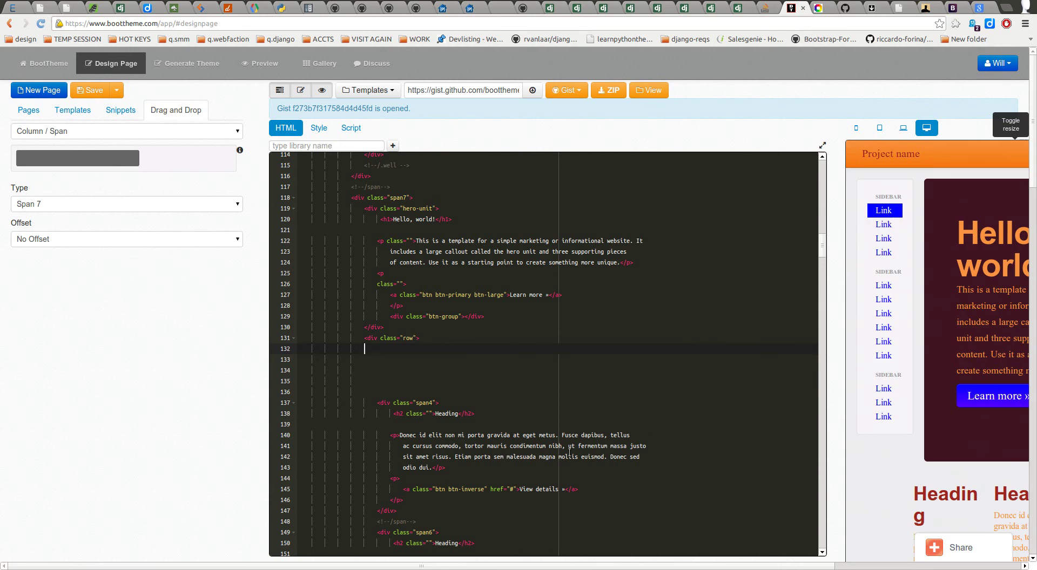
pyautogui.press('Up')
# Step: Read the Fluid and Default grid system sections, selecting the opening sentence about fluid grids
pyautogui.click(952, 8)
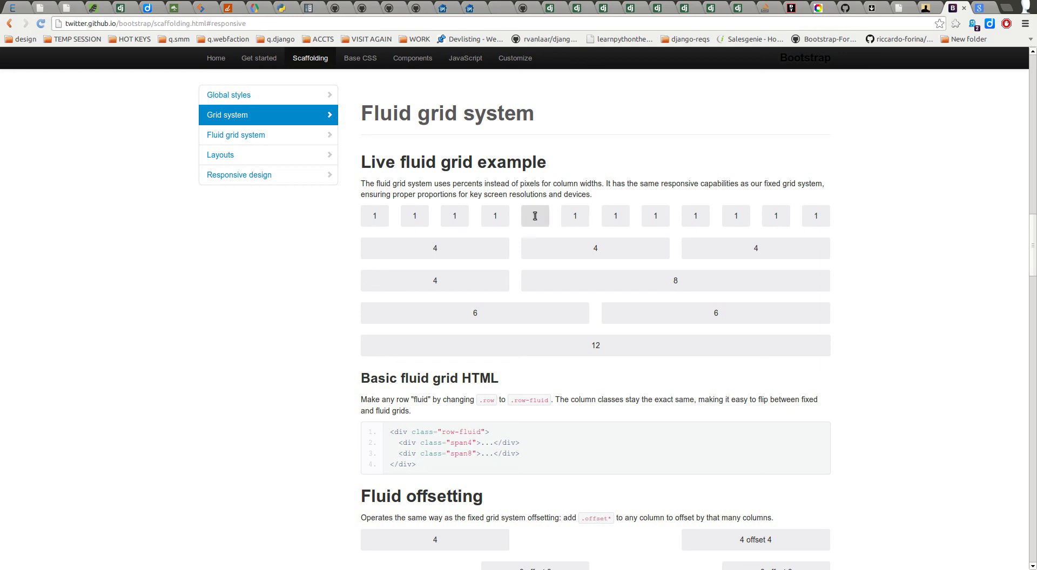
pyautogui.click(239, 139)
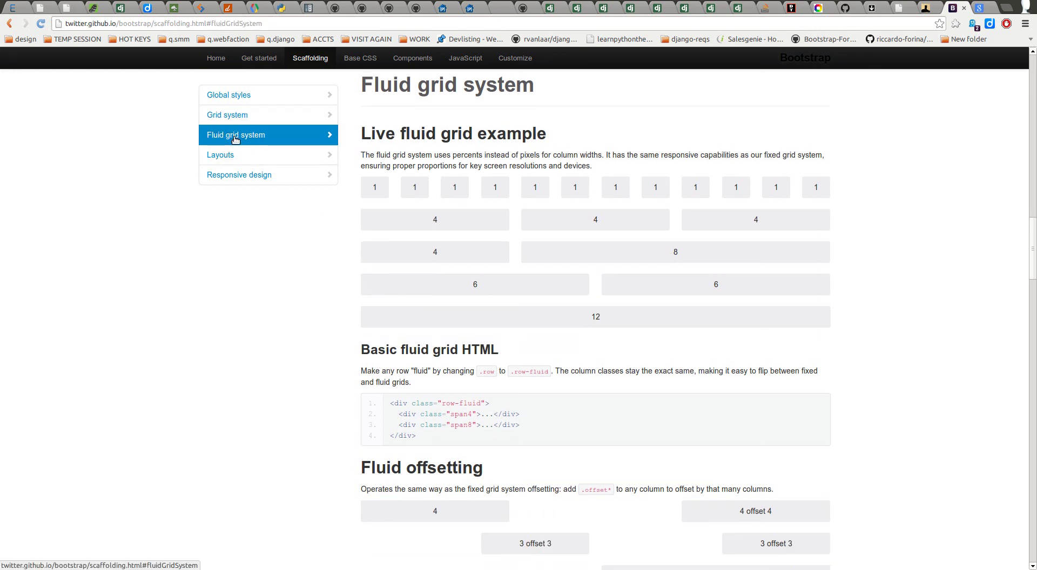
pyautogui.click(244, 120)
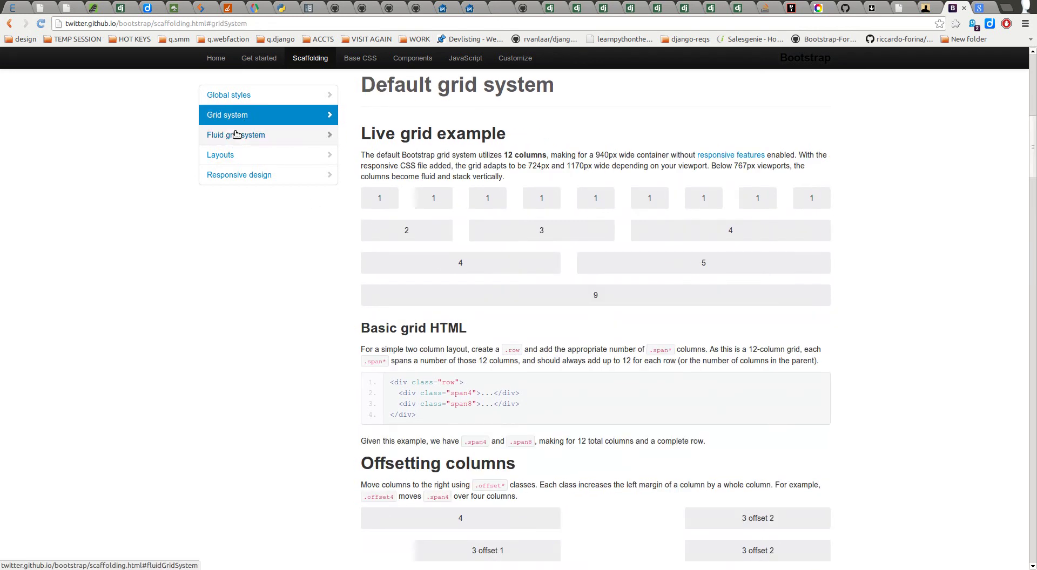
pyautogui.click(236, 134)
pyautogui.moveTo(366, 157); pyautogui.dragTo(463, 157)
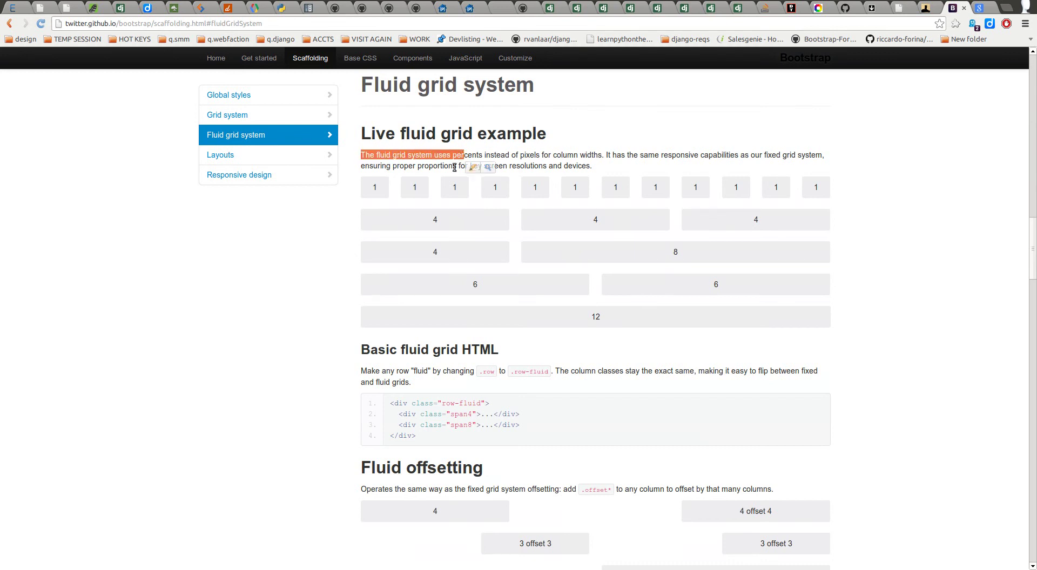
pyautogui.scroll(-3, 449, 173)
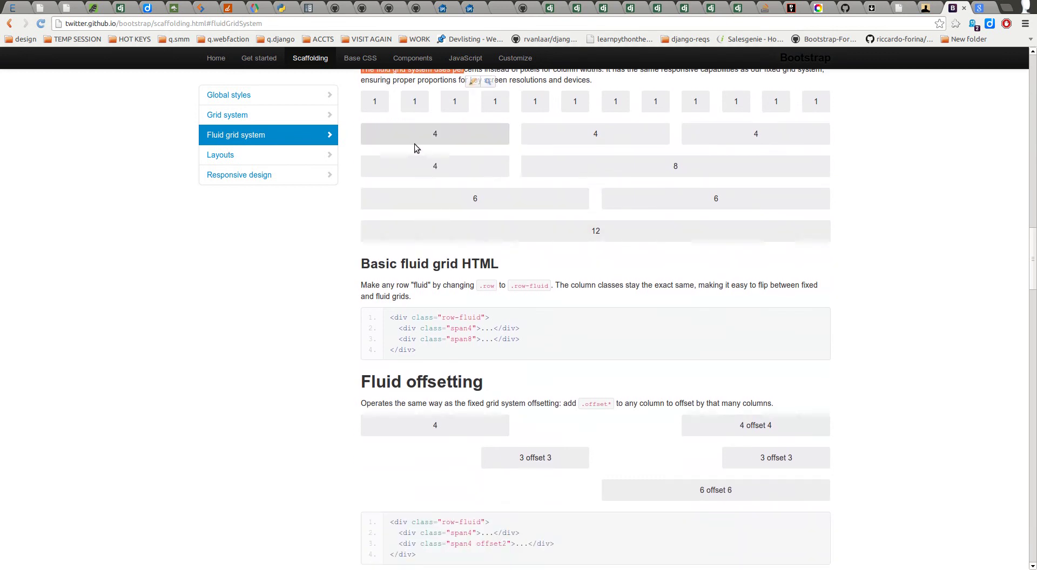
pyautogui.scroll(-6, 413, 143)
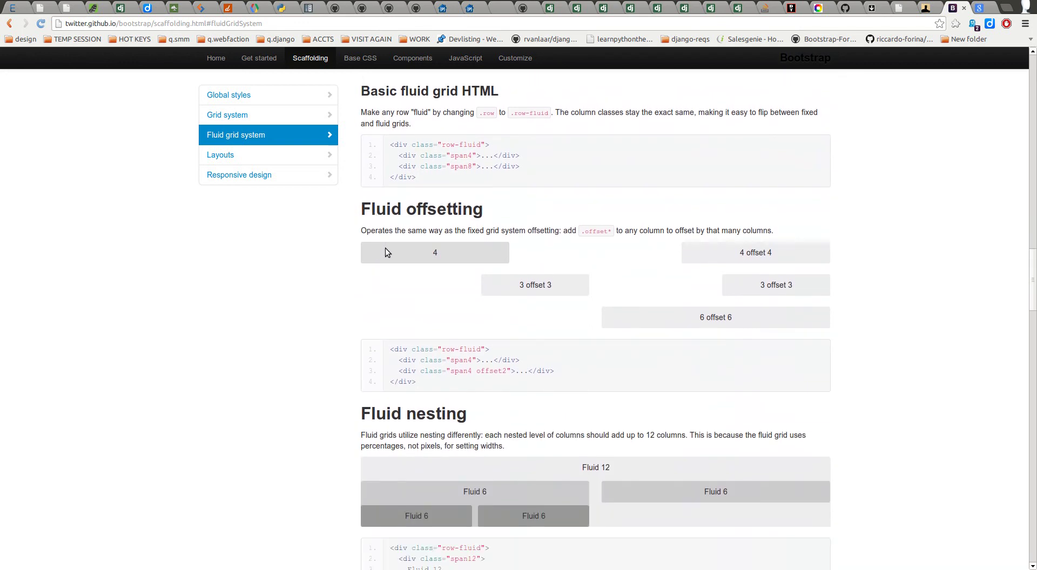
pyautogui.scroll(-4, 377, 283)
pyautogui.scroll(5, 361, 274)
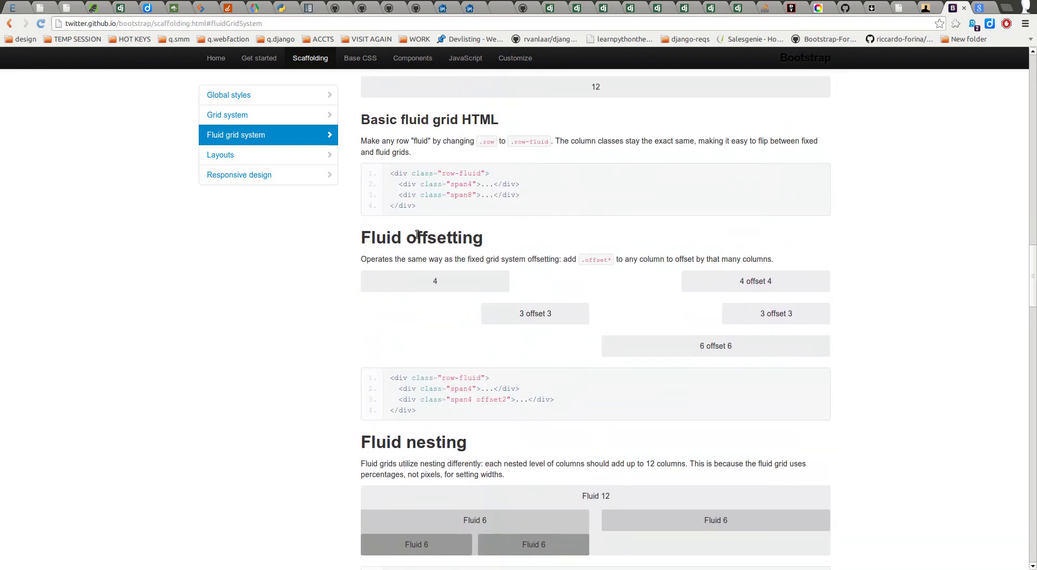
pyautogui.scroll(-5, 390, 284)
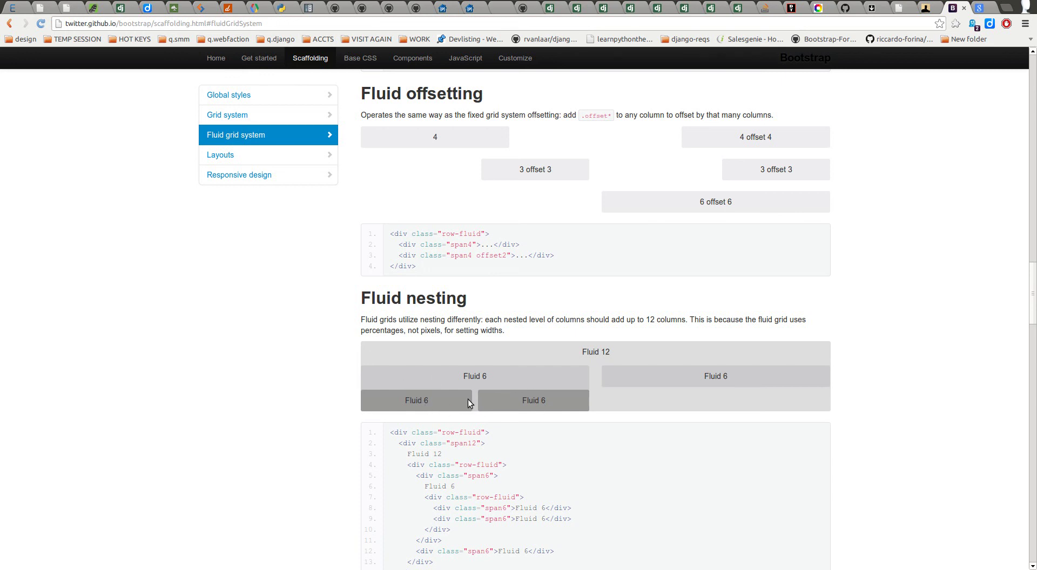
pyautogui.scroll(-10, 500, 400)
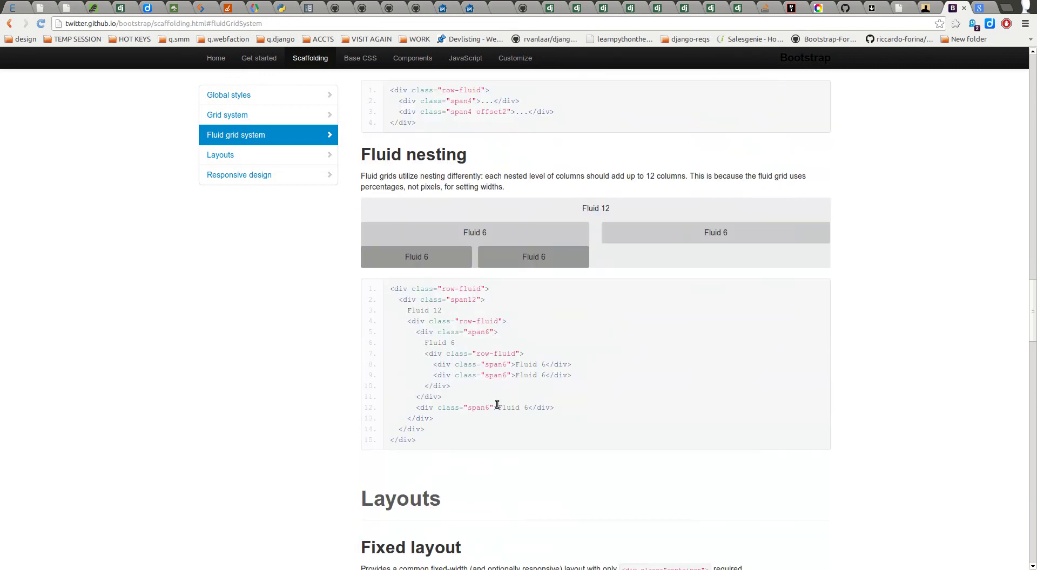
pyautogui.scroll(1, 513, 384)
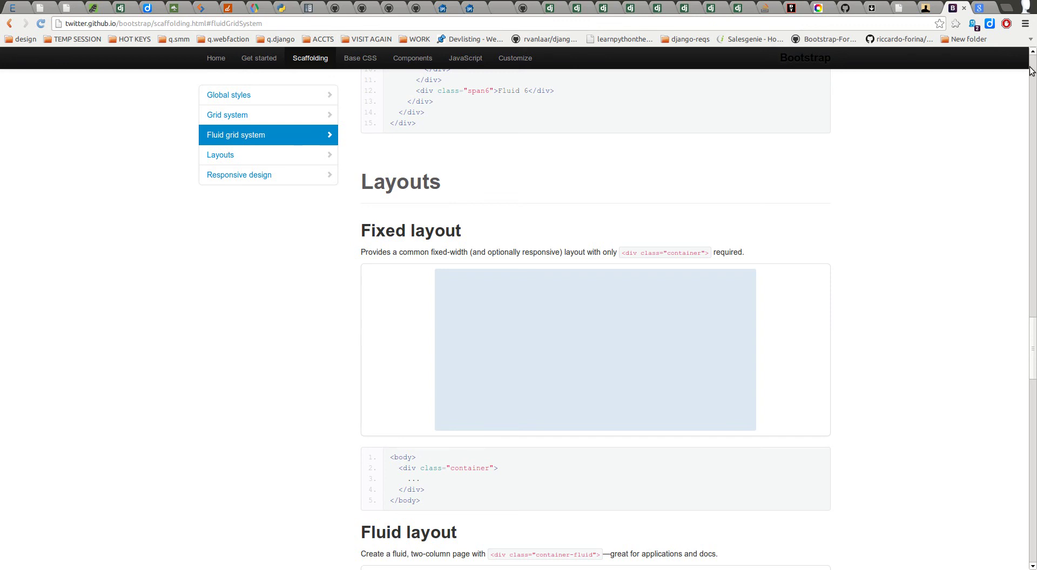
pyautogui.scroll(8, 1031, 68)
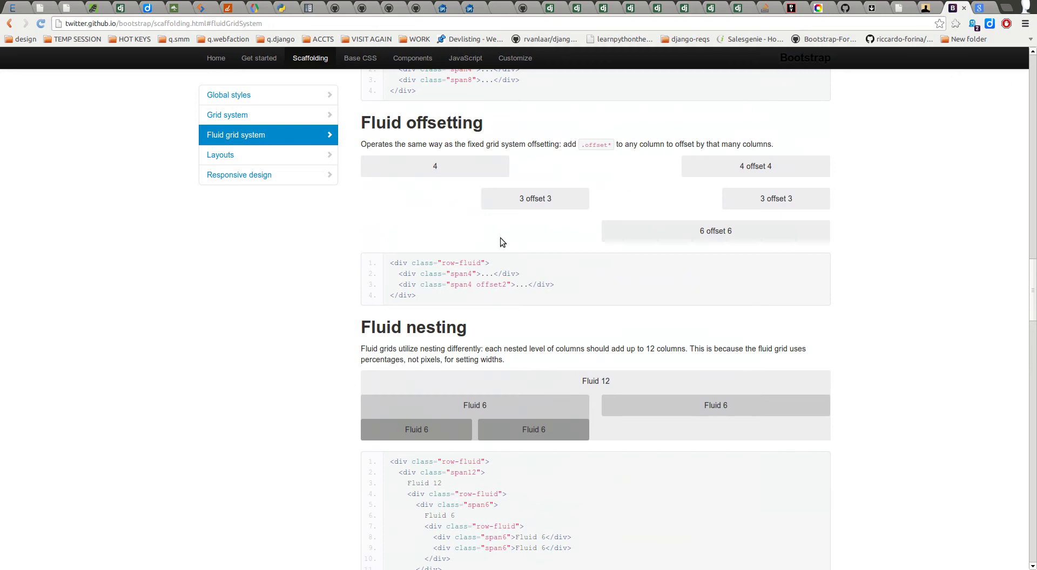
pyautogui.scroll(-6, 352, 313)
pyautogui.scroll(5, 352, 292)
pyautogui.scroll(8, 352, 275)
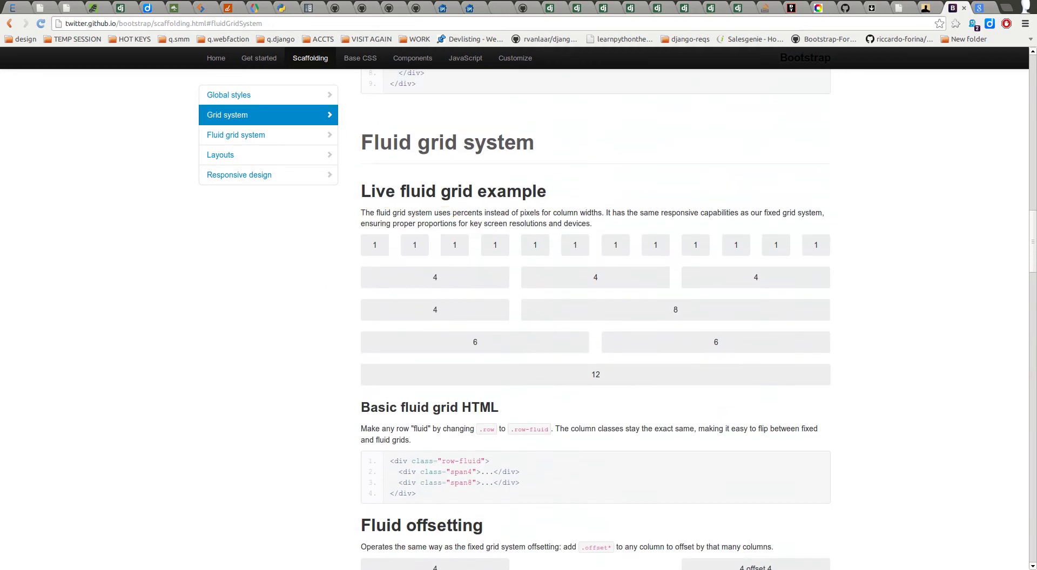
# Step: Snap the browser to the left half, maximise it again, and scroll up to Global styles
pyautogui.press('ctrl+super+Left')
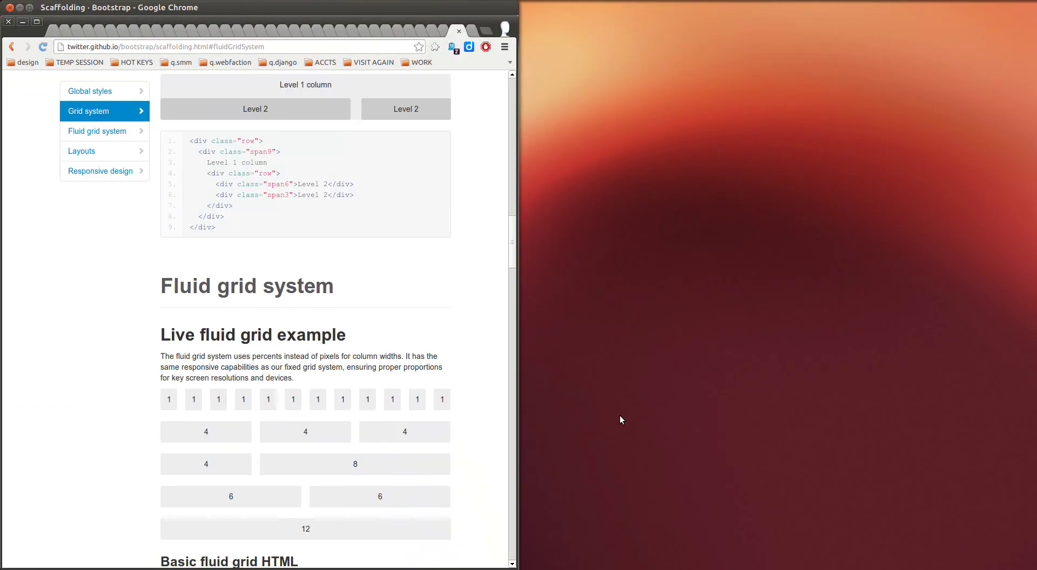
pyautogui.scroll(-3, 454, 447)
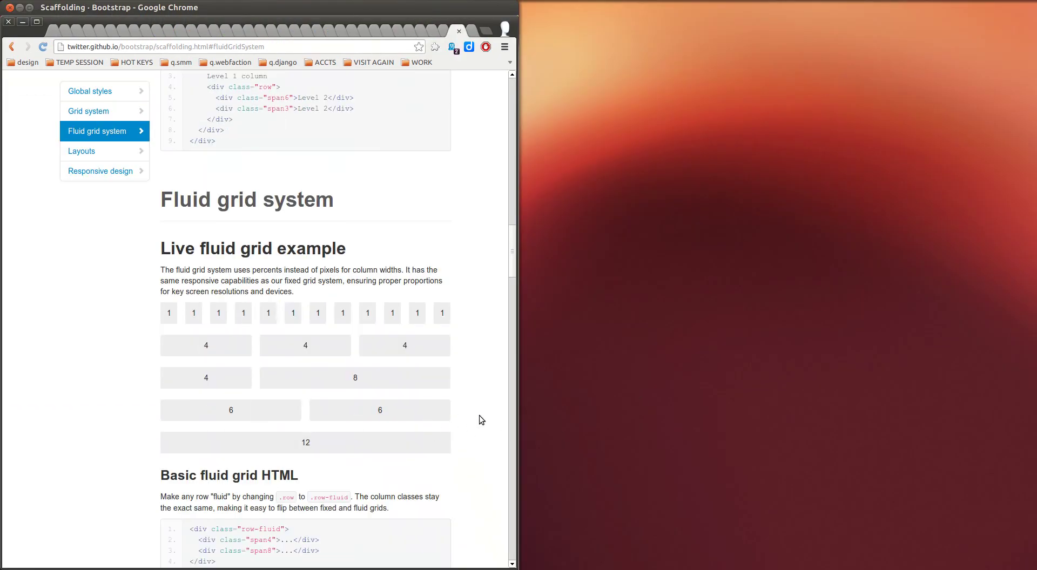
pyautogui.press('ctrl+super+Up')
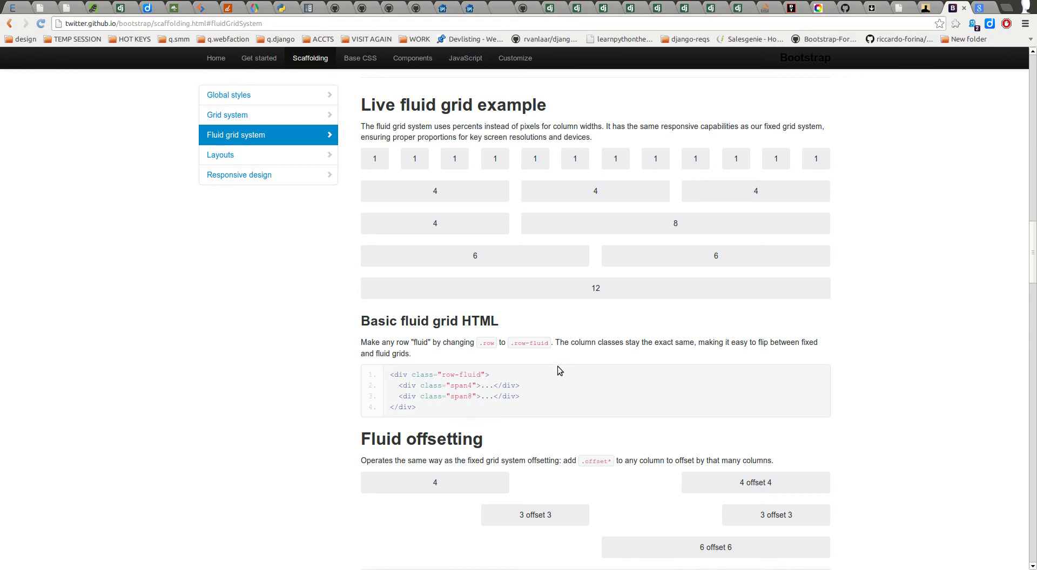
pyautogui.scroll(20, 562, 367)
pyautogui.scroll(2, 540, 359)
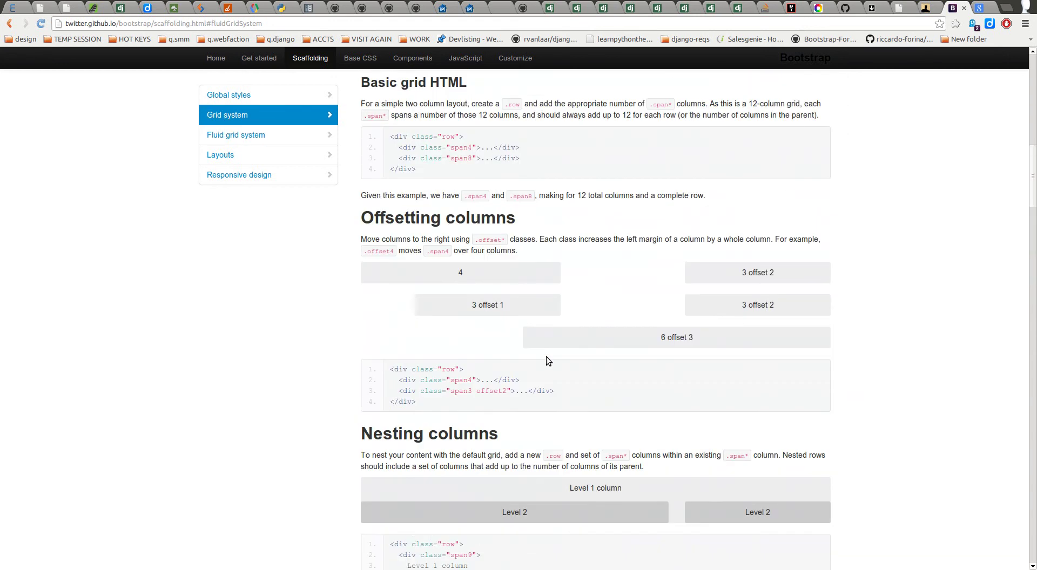
pyautogui.scroll(5, 237, 319)
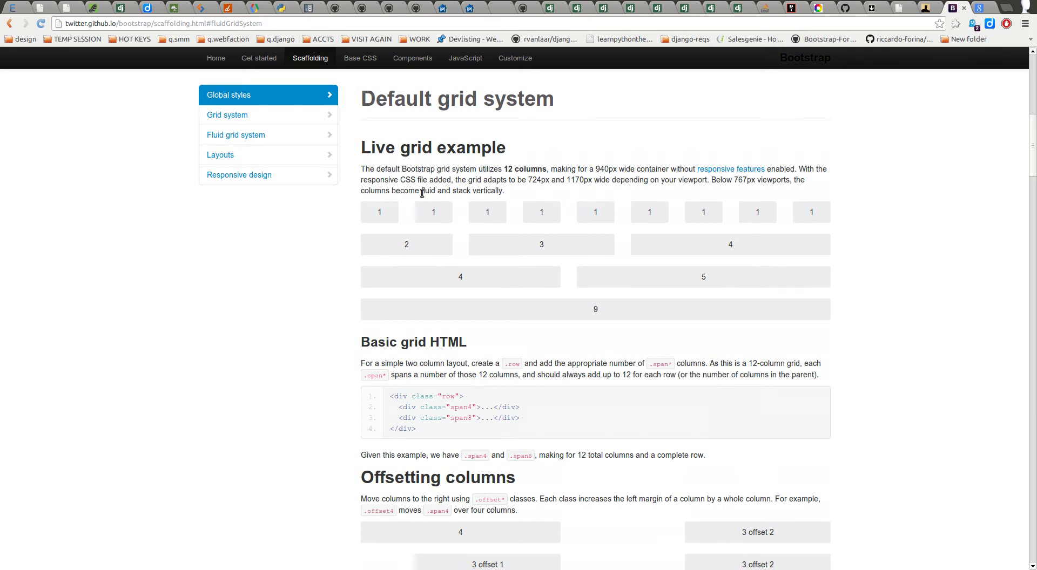
pyautogui.scroll(-6, 299, 261)
pyautogui.scroll(15, 322, 301)
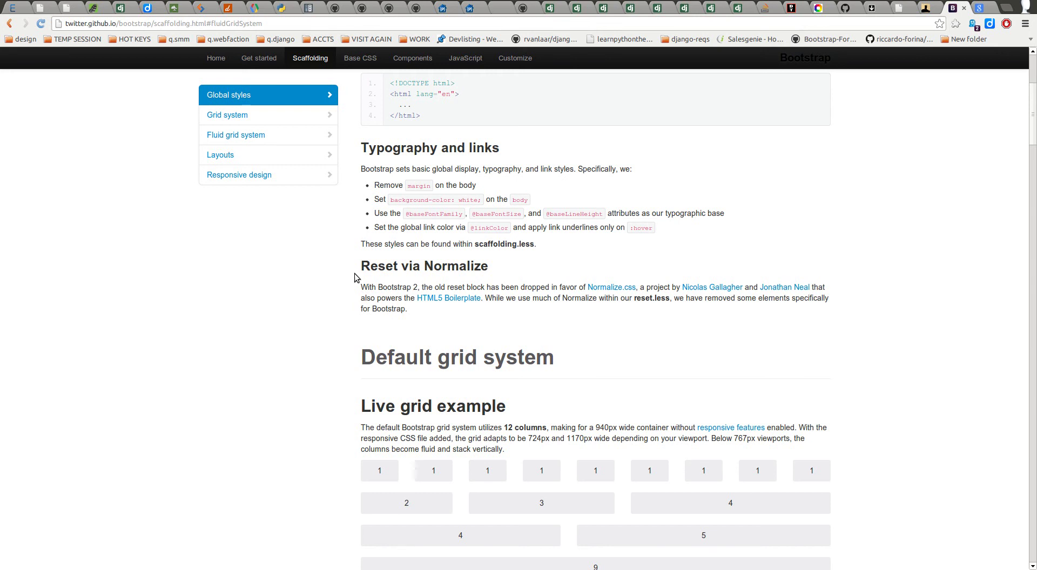
# Step: Back in BootTheme, insert a span7 column div into the row at line 132
pyautogui.click(791, 9)
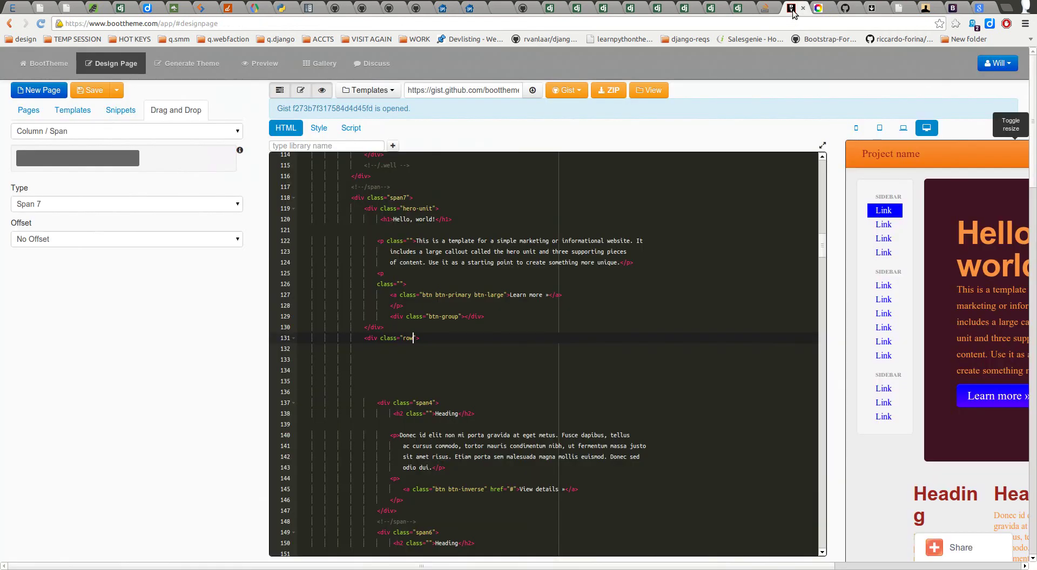
pyautogui.click(463, 353)
pyautogui.moveTo(94, 159)
pyautogui.click(69, 204)
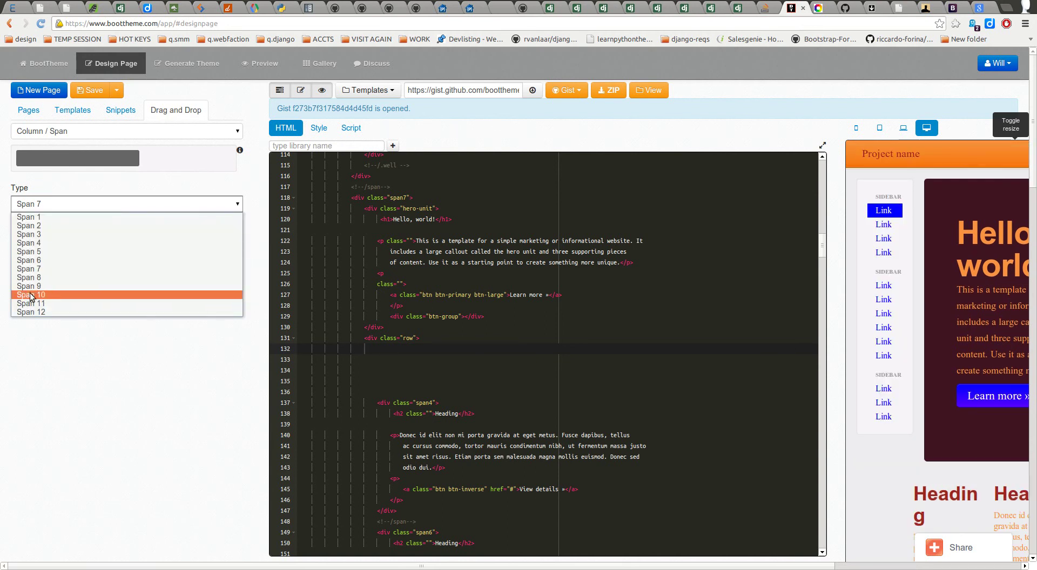
pyautogui.press('Escape')
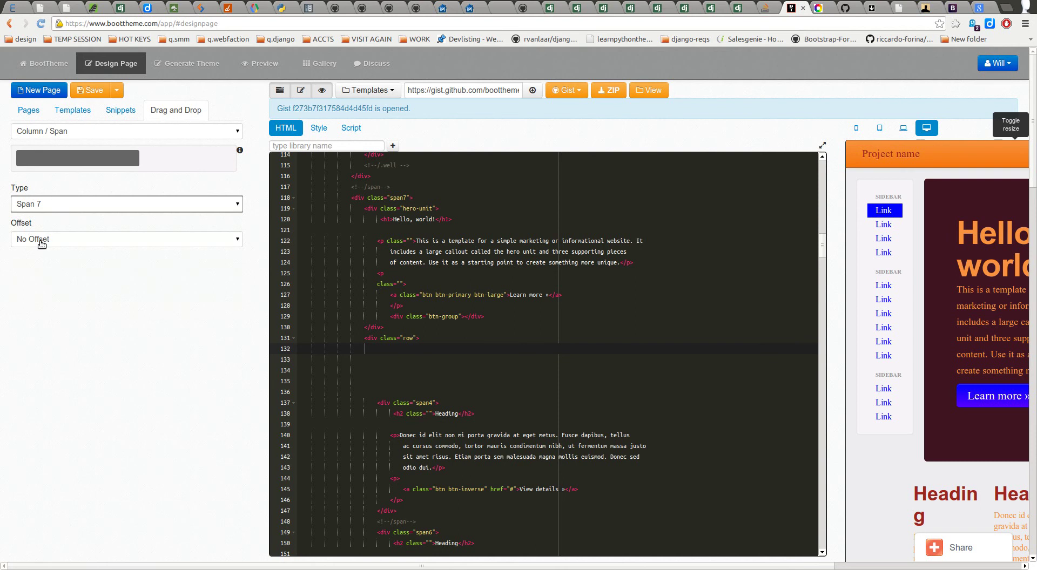
pyautogui.moveTo(78, 158); pyautogui.dragTo(388, 529)
# Step: Open a blank line inside the new div and change its class from span7 to span12
pyautogui.scroll(-3, 444, 471)
pyautogui.click(431, 450)
pyautogui.press('Return')
pyautogui.press('Return')
pyautogui.click(420, 451)
pyautogui.press('BackSpace')
pyautogui.write('12  ">')
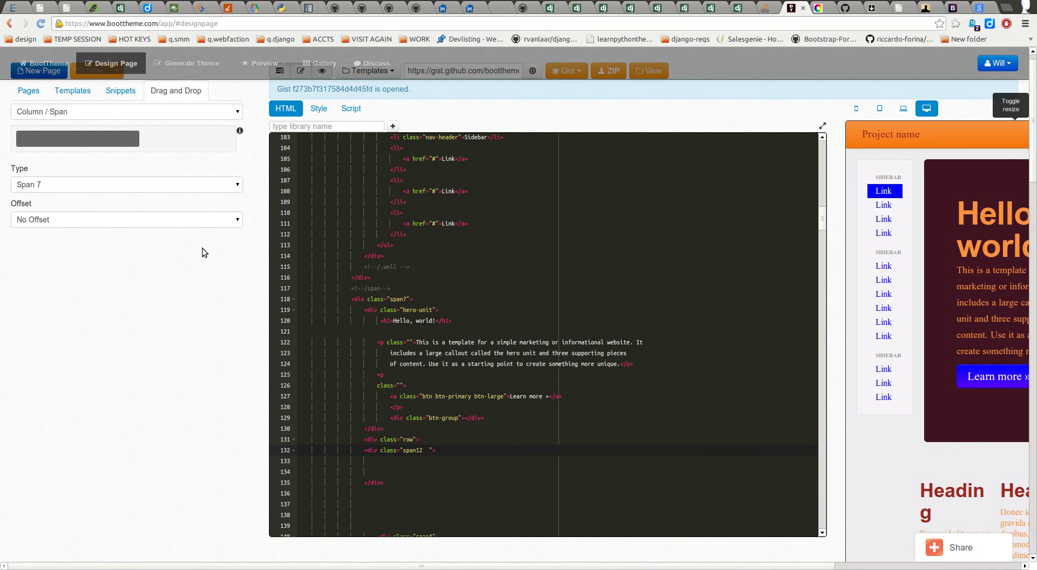
# Step: Insert a Button groups div at line 133 and open blank lines inside it
pyautogui.click(104, 112)
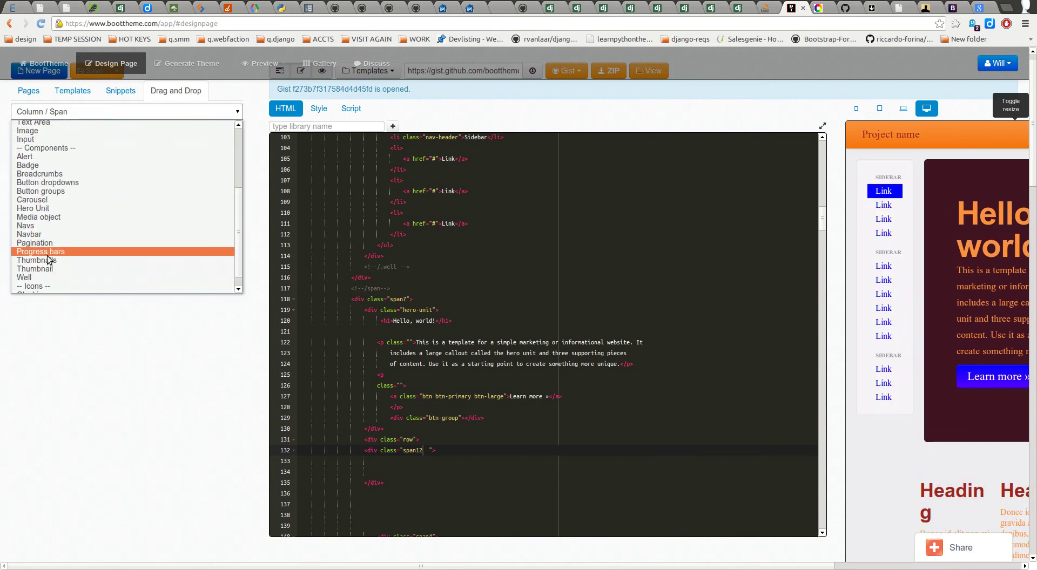
pyautogui.scroll(-5, 50, 243)
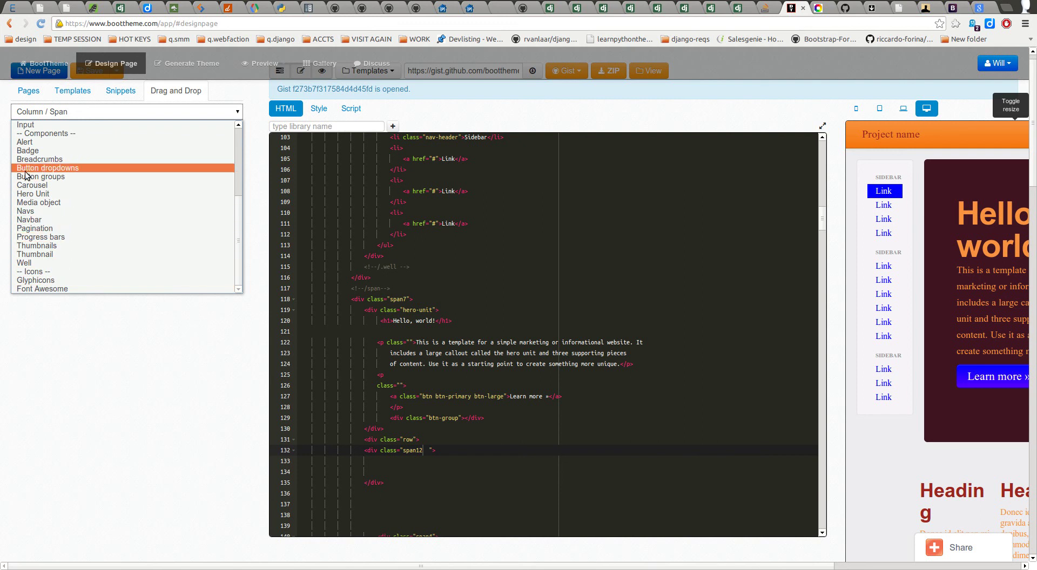
pyautogui.click(43, 185)
pyautogui.click(33, 111)
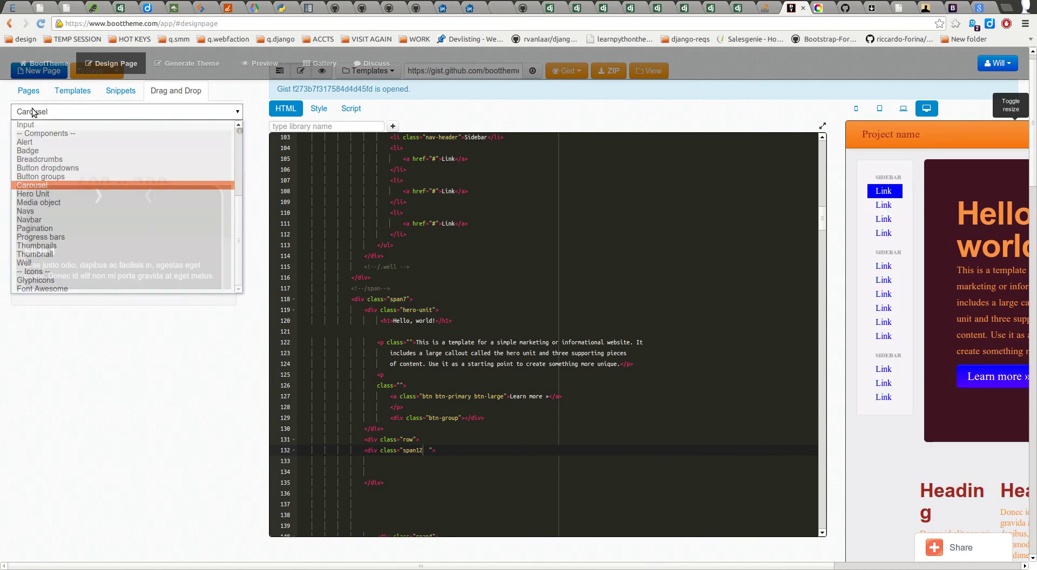
pyautogui.click(43, 175)
pyautogui.moveTo(56, 138); pyautogui.dragTo(376, 463)
pyautogui.click(452, 462)
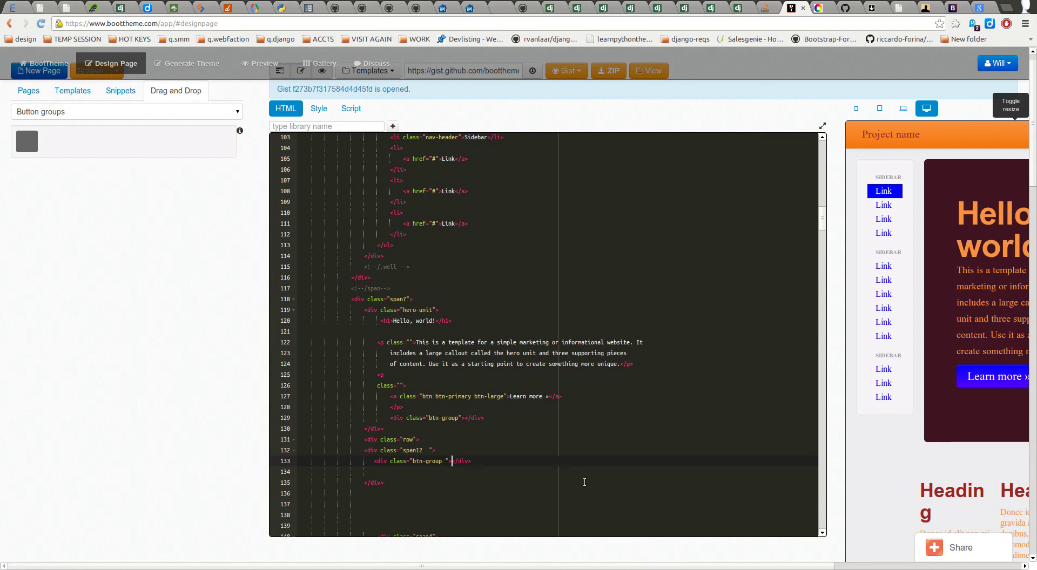
pyautogui.press('Return')
pyautogui.press('Return')
# Step: Select Button as the drag-and-drop snippet for the empty group line
pyautogui.click(426, 471)
pyautogui.click(69, 112)
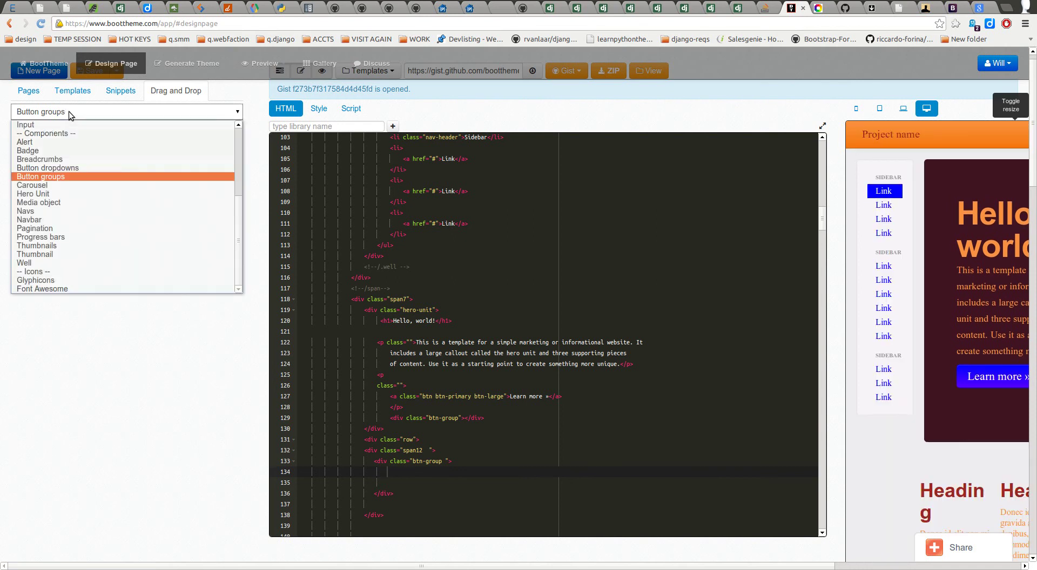
pyautogui.scroll(2, 73, 171)
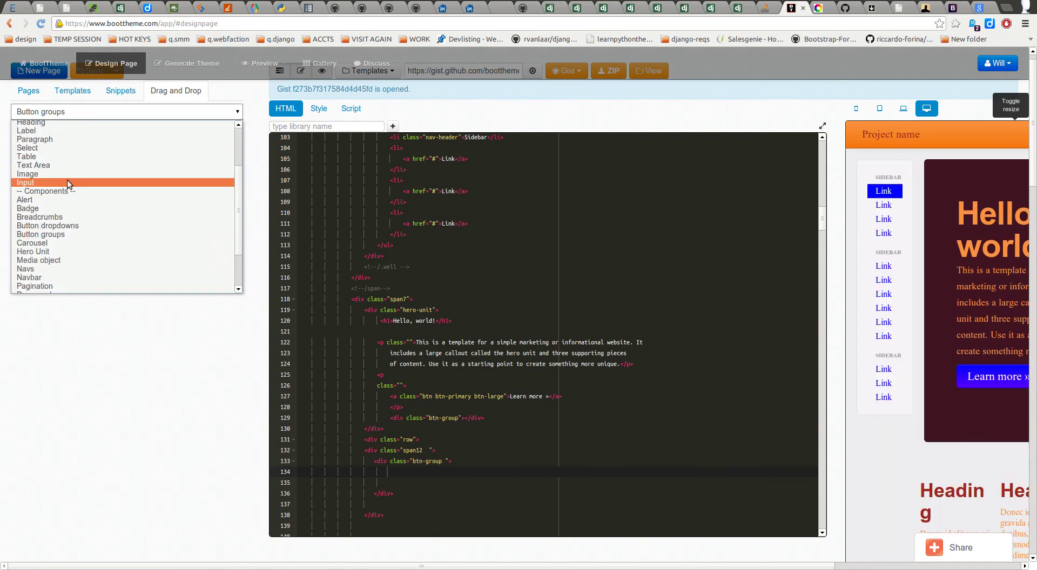
pyautogui.scroll(3, 62, 212)
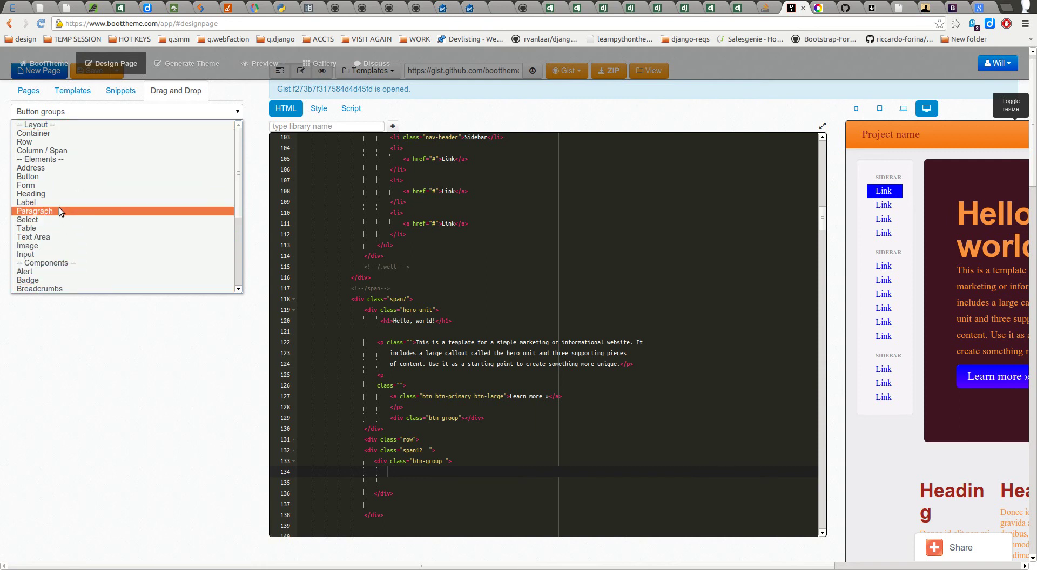
pyautogui.click(47, 174)
pyautogui.click(96, 183)
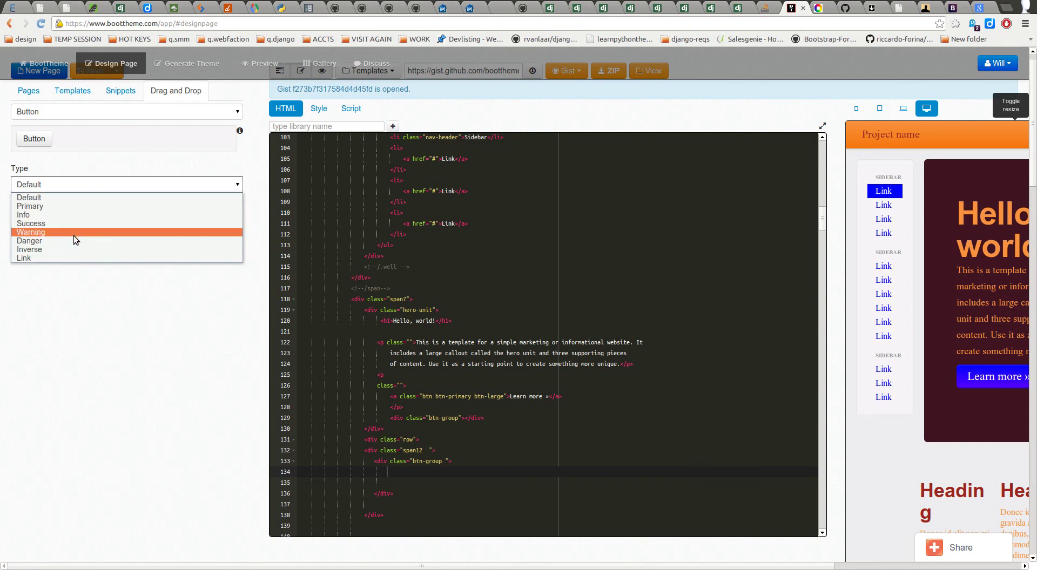
# Step: Leave the button type at Default and hide the HTML editor so the preview fills the area
pyautogui.click(73, 261)
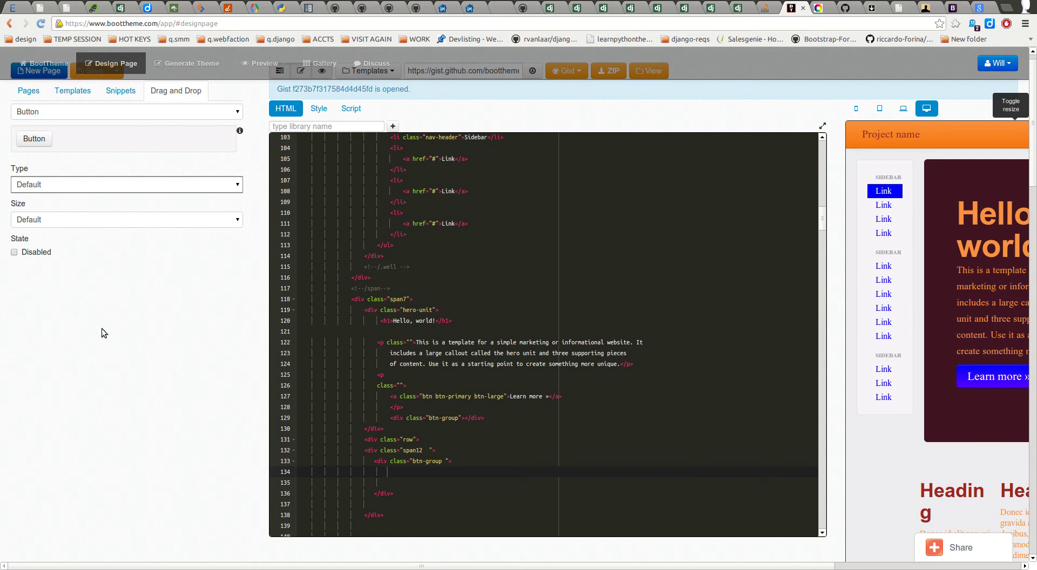
pyautogui.click(72, 186)
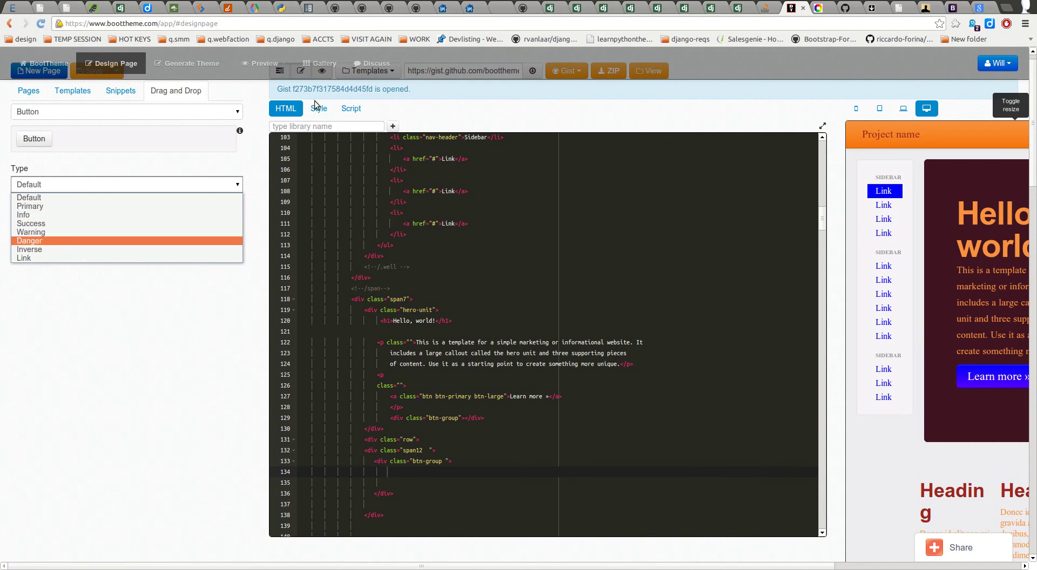
pyautogui.click(300, 73)
pyautogui.scroll(1, 303, 132)
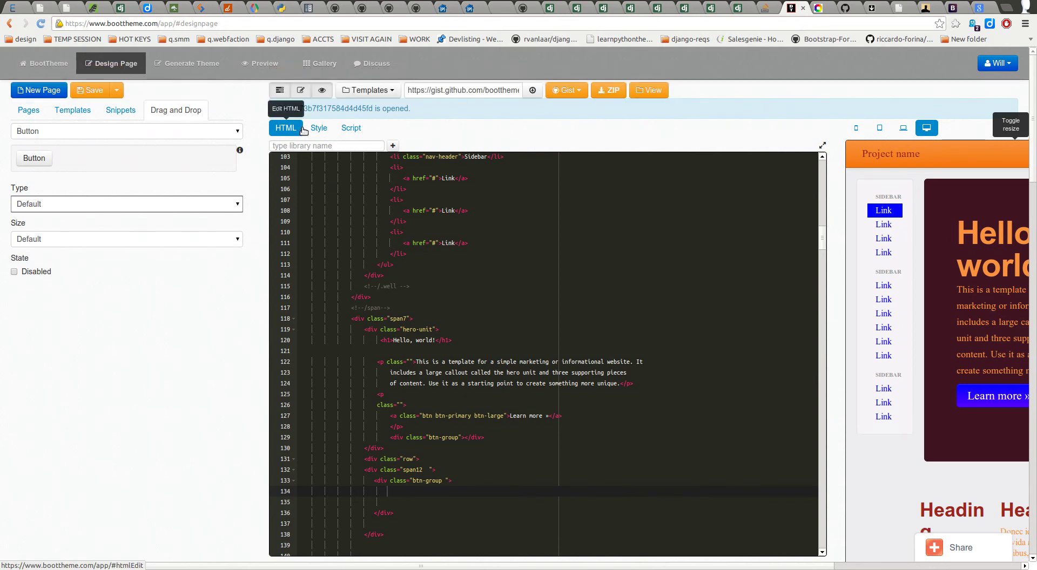
pyautogui.click(300, 90)
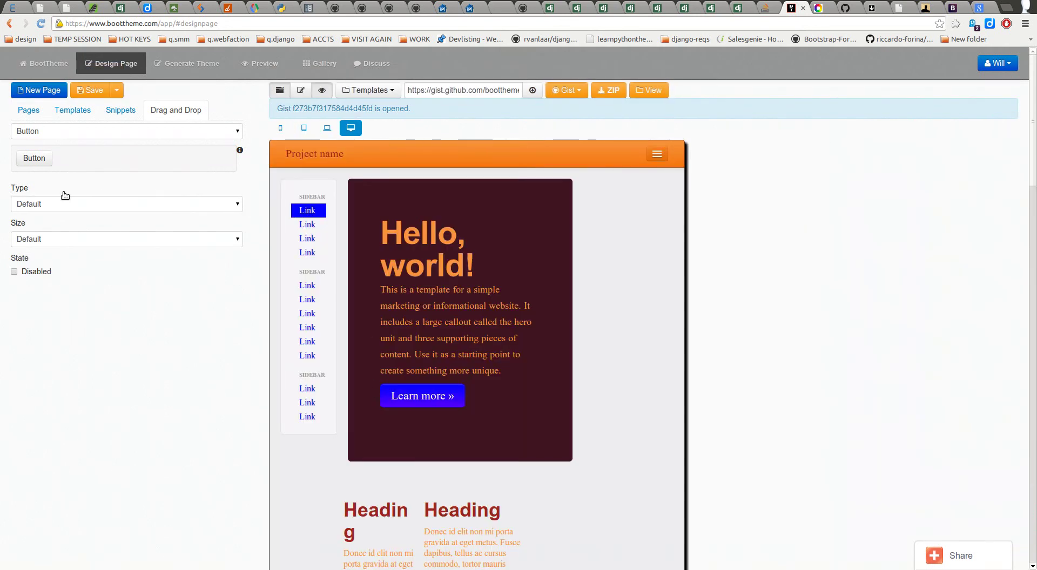
# Step: Preview the Success, Warning, Danger, Inverse and Link button types, then return to Default
pyautogui.click(73, 201)
pyautogui.click(248, 375)
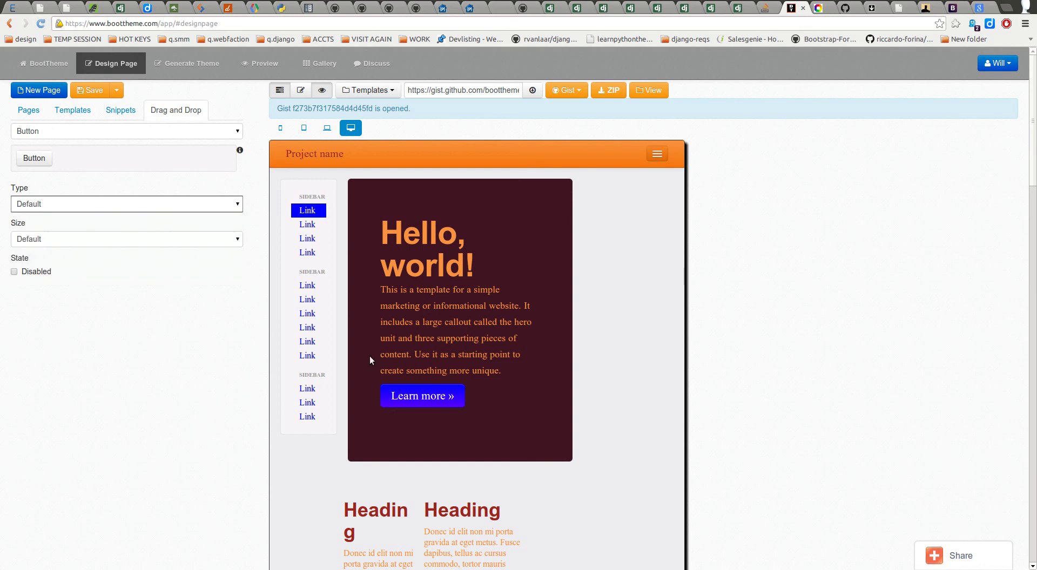
pyautogui.scroll(-10, 380, 436)
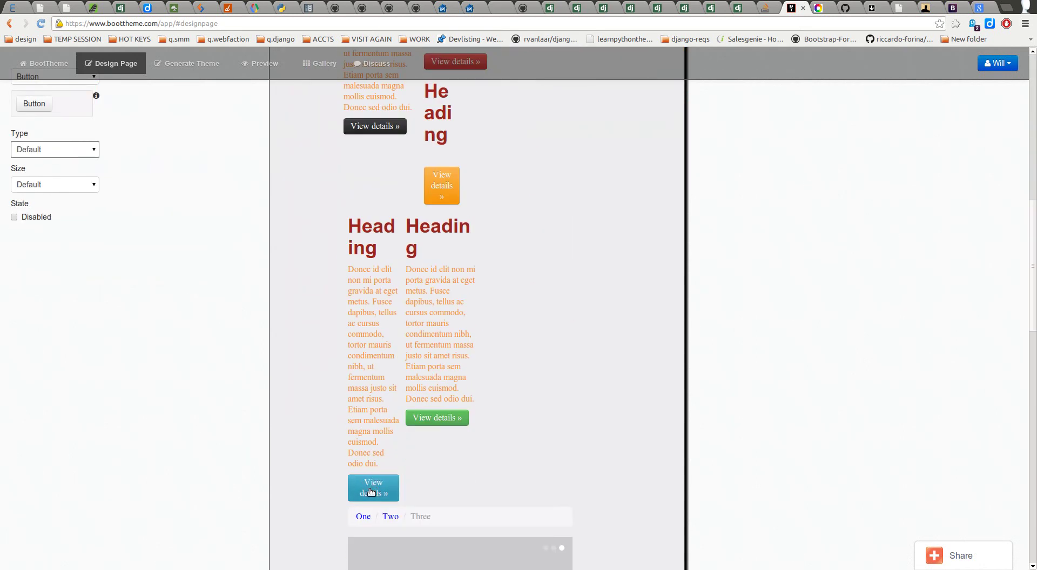
pyautogui.click(53, 151)
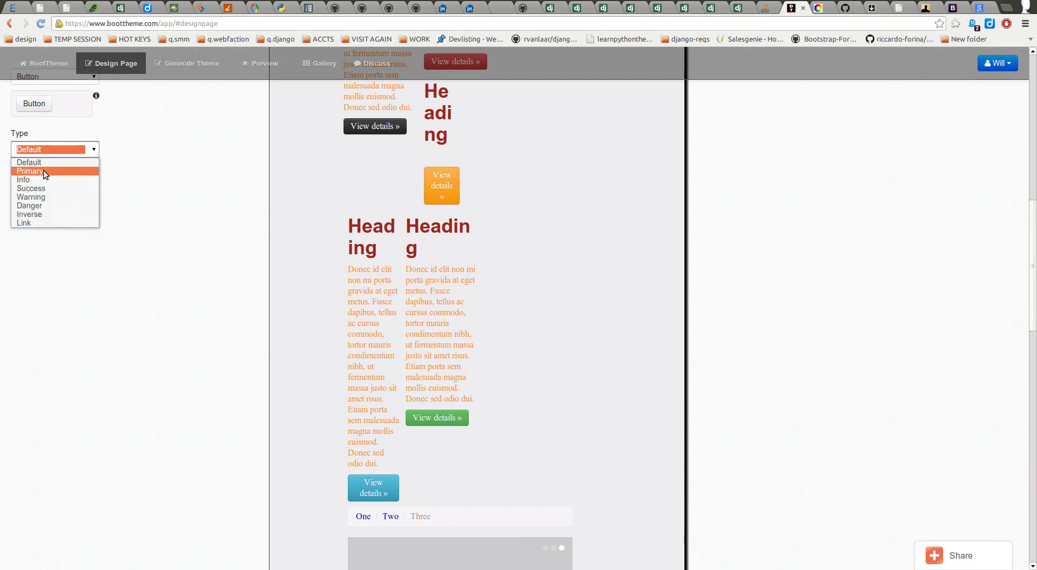
pyautogui.click(32, 189)
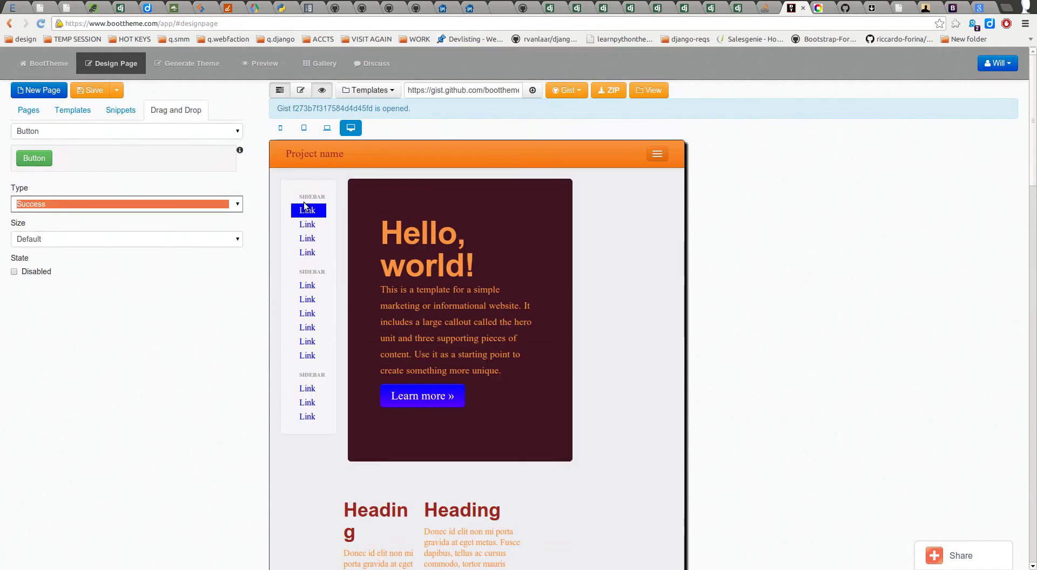
pyautogui.click(49, 206)
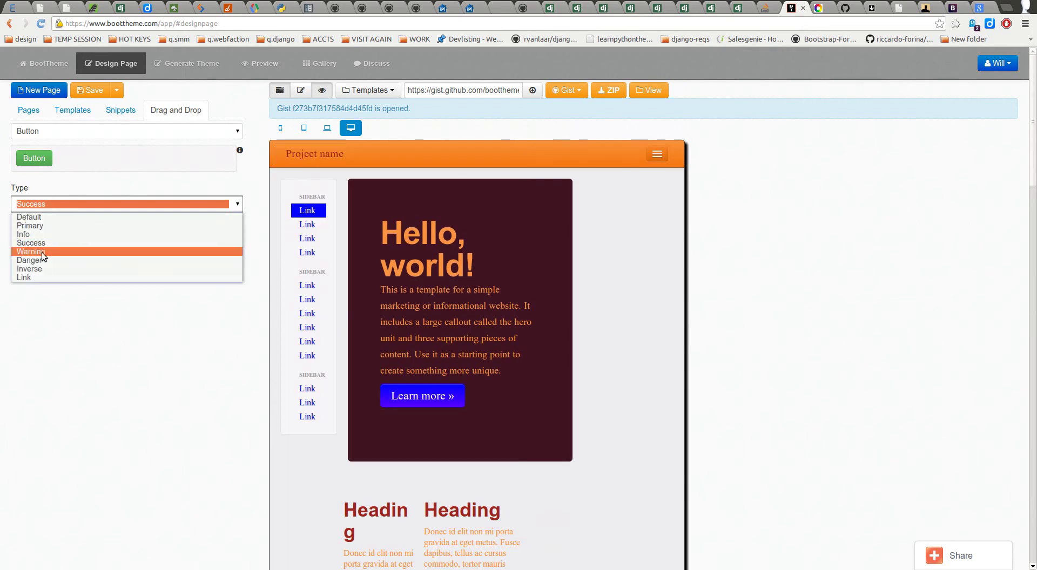
pyautogui.click(44, 252)
pyautogui.click(63, 200)
pyautogui.click(36, 261)
pyautogui.click(69, 204)
pyautogui.click(41, 271)
pyautogui.click(63, 205)
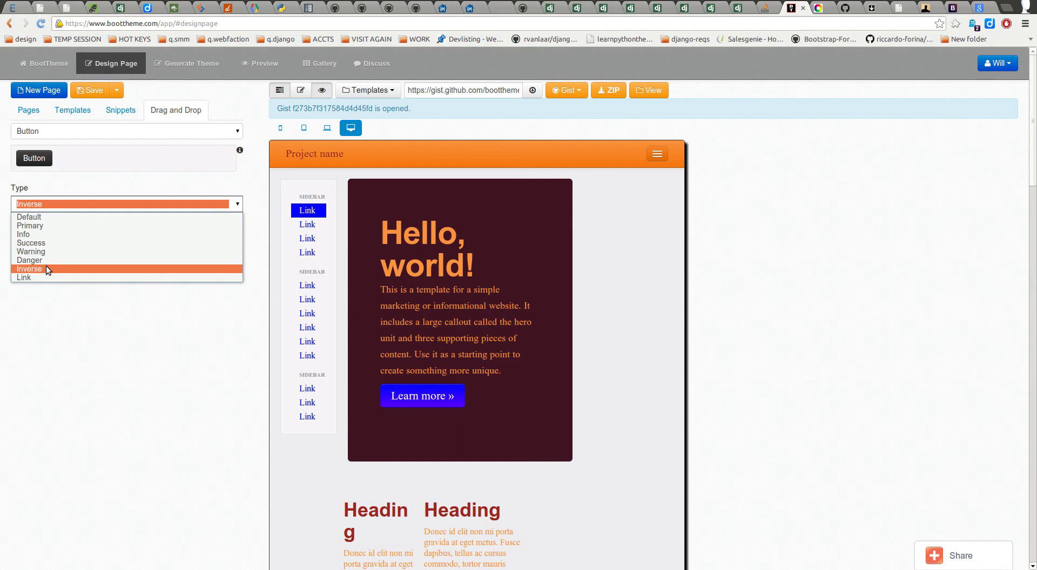
pyautogui.click(41, 278)
pyautogui.click(70, 208)
pyautogui.click(50, 218)
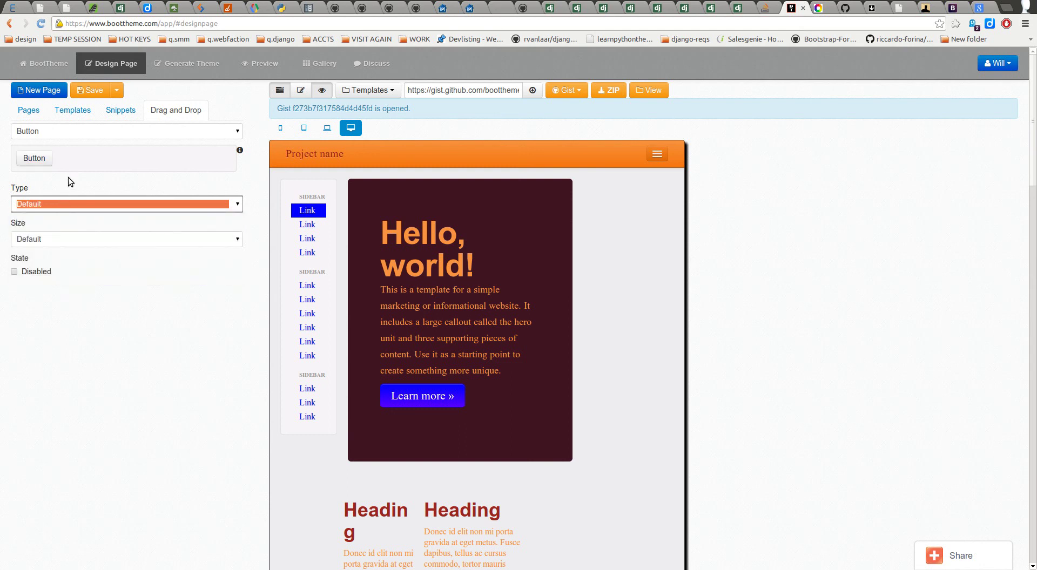
# Step: Set the button size to Large and toggle Disabled on and back off
pyautogui.click(48, 242)
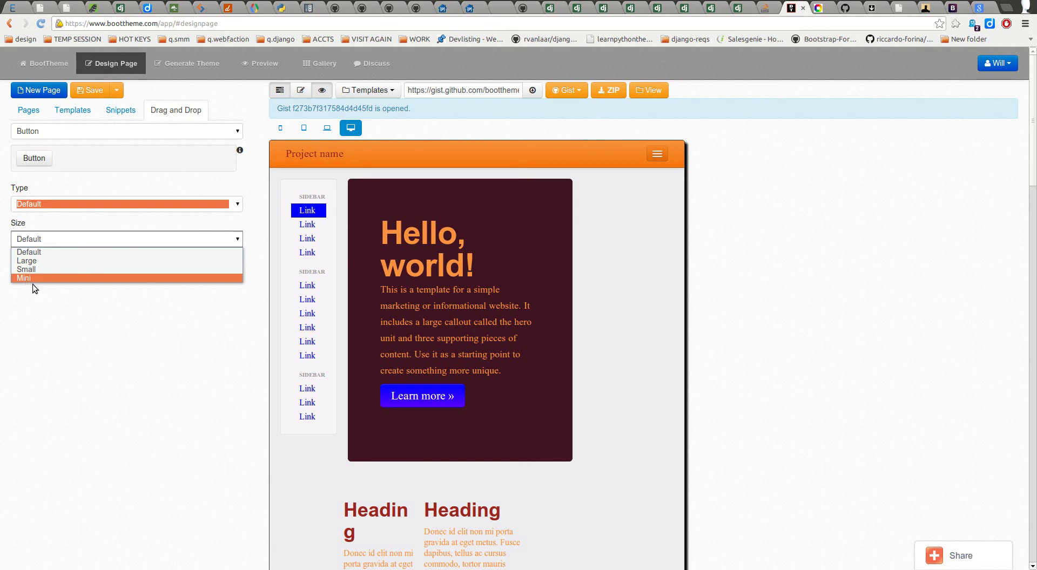
pyautogui.click(52, 261)
pyautogui.moveTo(45, 164); pyautogui.dragTo(31, 228)
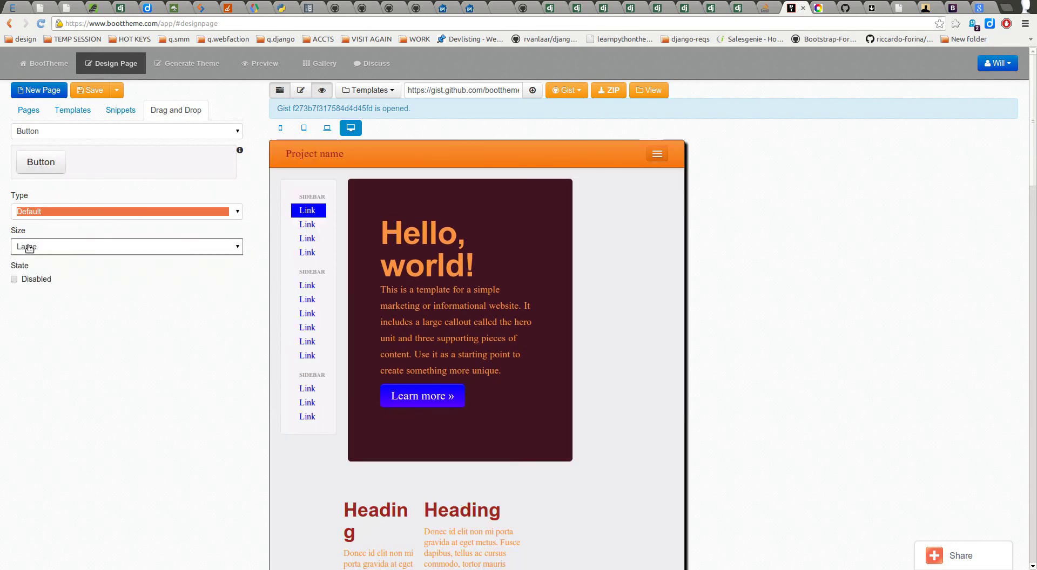
pyautogui.moveTo(48, 168)
pyautogui.mouseDown()
pyautogui.moveTo(39, 164)
pyautogui.moveTo(48, 168)
pyautogui.mouseUp()
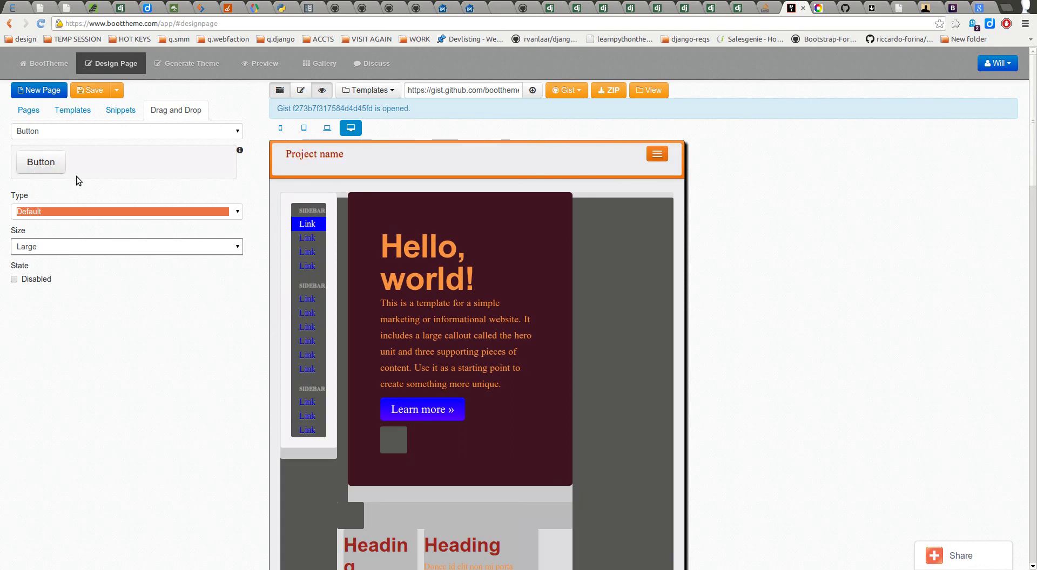
pyautogui.moveTo(77, 176); pyautogui.dragTo(83, 266)
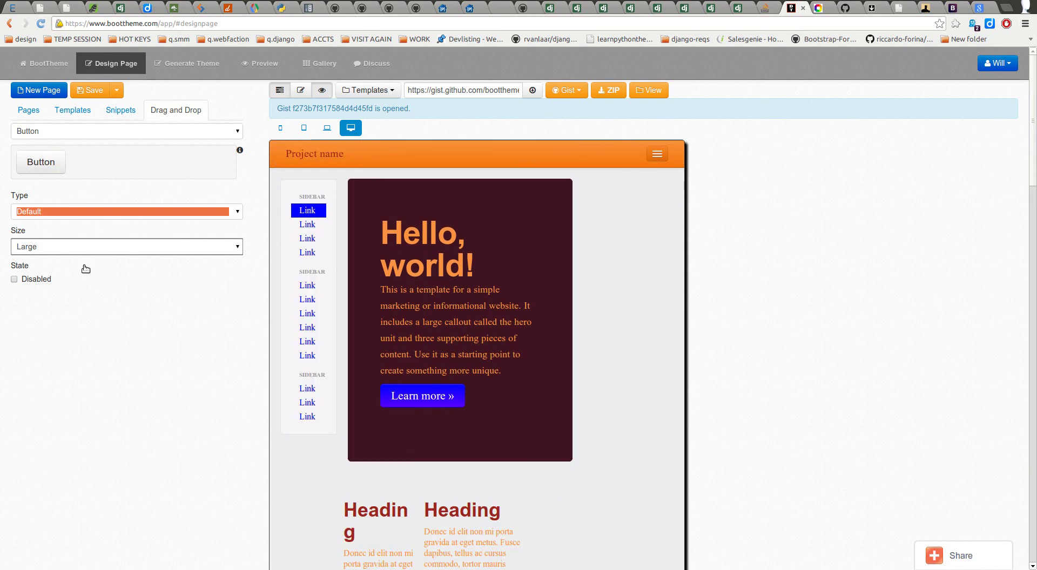
pyautogui.click(15, 281)
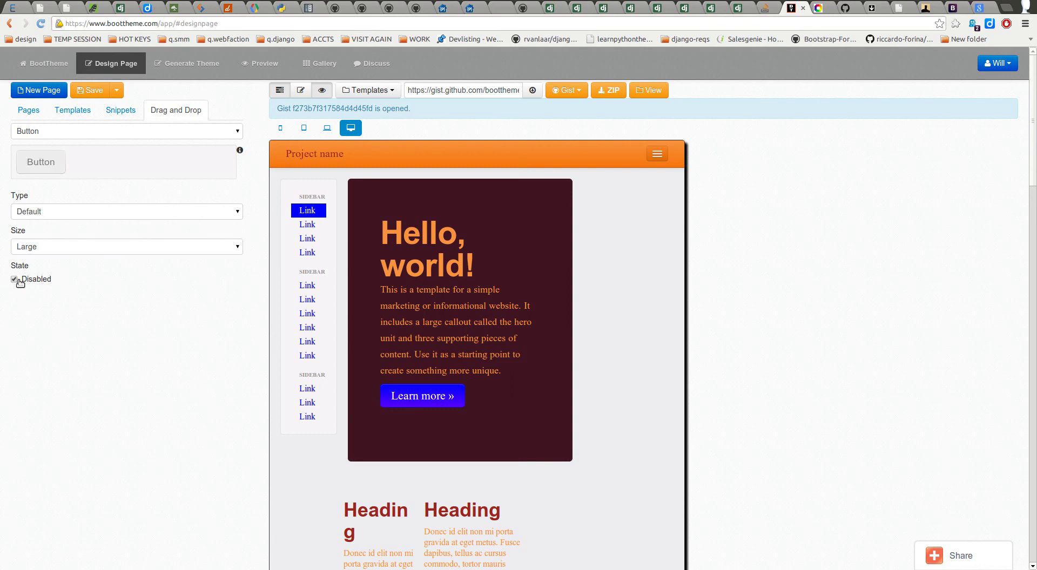
pyautogui.moveTo(40, 163); pyautogui.dragTo(29, 246)
pyautogui.moveTo(27, 168); pyautogui.dragTo(46, 199)
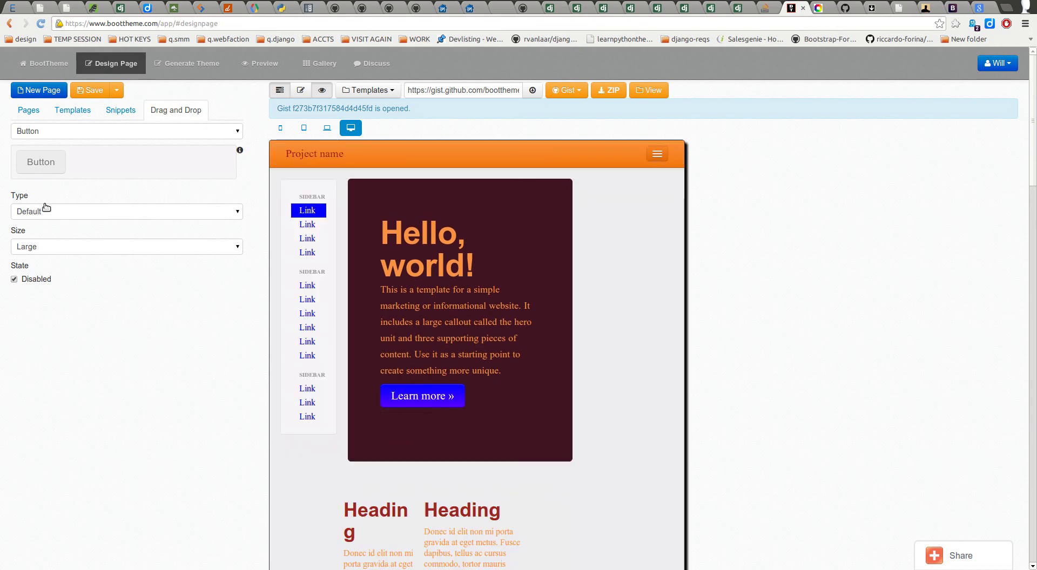
pyautogui.click(14, 280)
pyautogui.scroll(-3, 566, 358)
pyautogui.scroll(3, 558, 380)
# Step: Widen the preview to laptop width and set the button type to Info
pyautogui.click(327, 128)
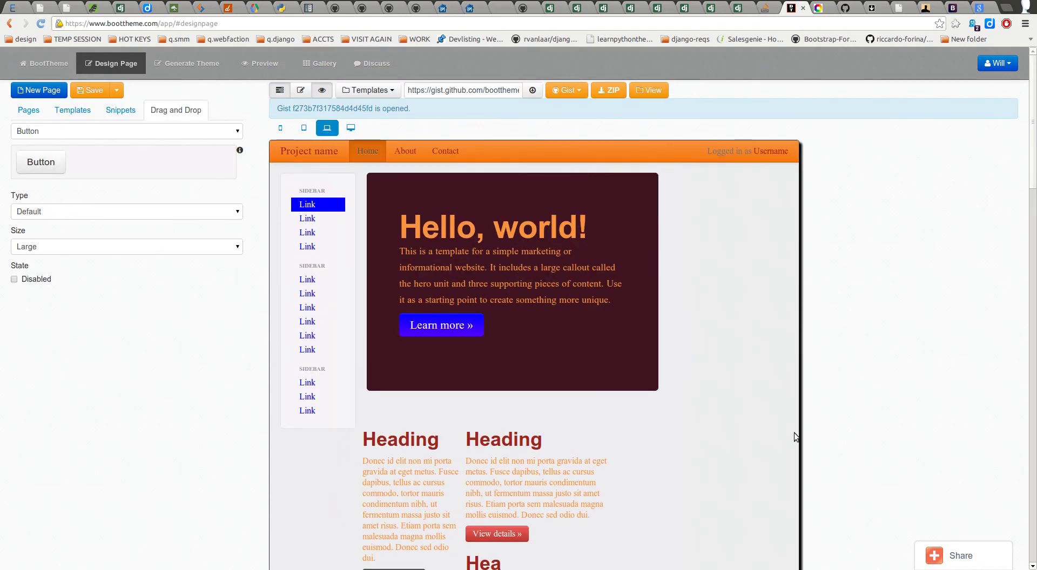
pyautogui.scroll(-2, 624, 457)
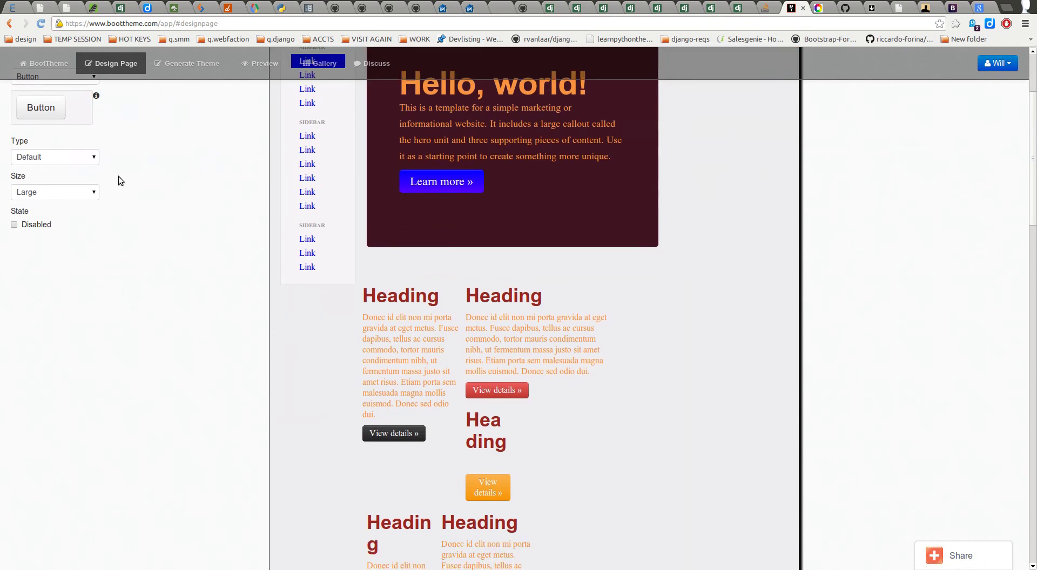
pyautogui.click(68, 157)
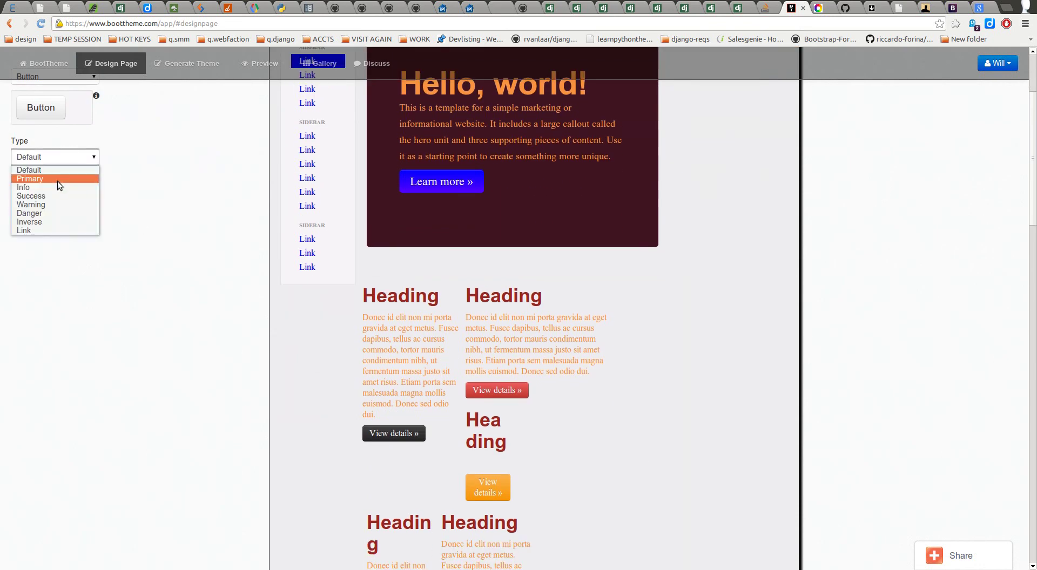
pyautogui.click(58, 187)
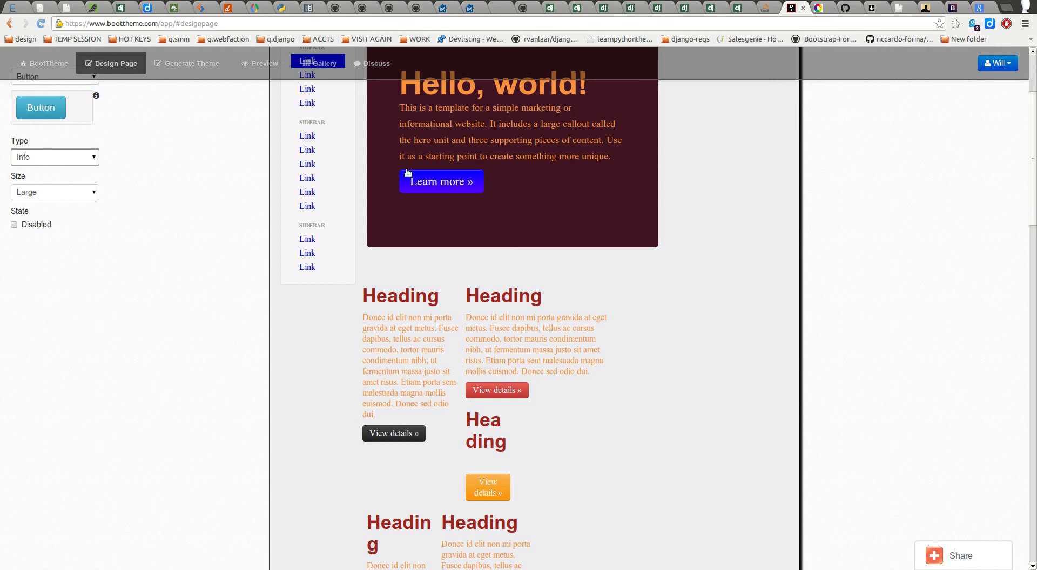
pyautogui.scroll(3, 458, 200)
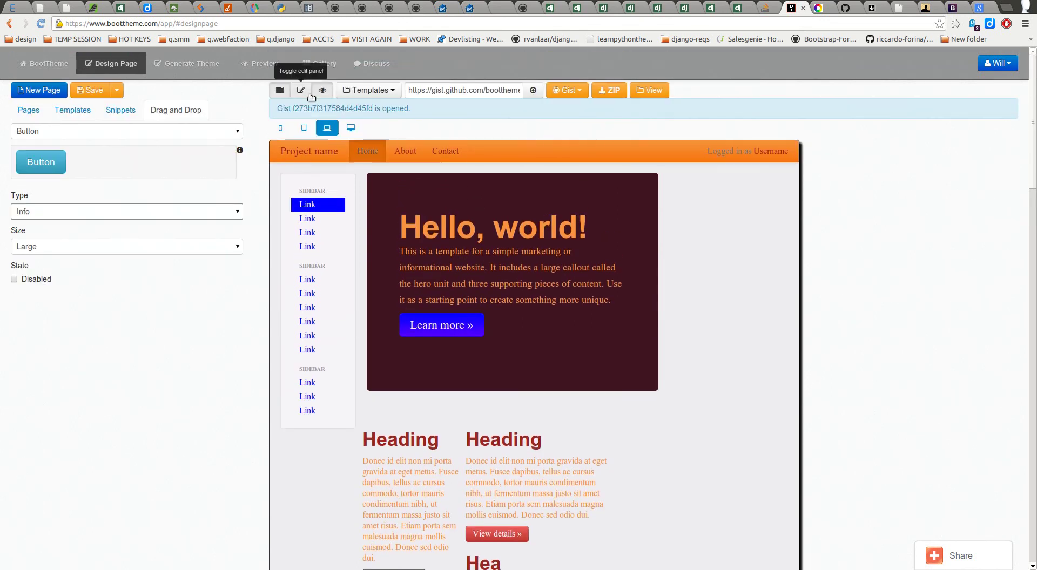
# Step: Show the code again and insert a large Default button into the hero's btn-group
pyautogui.click(309, 95)
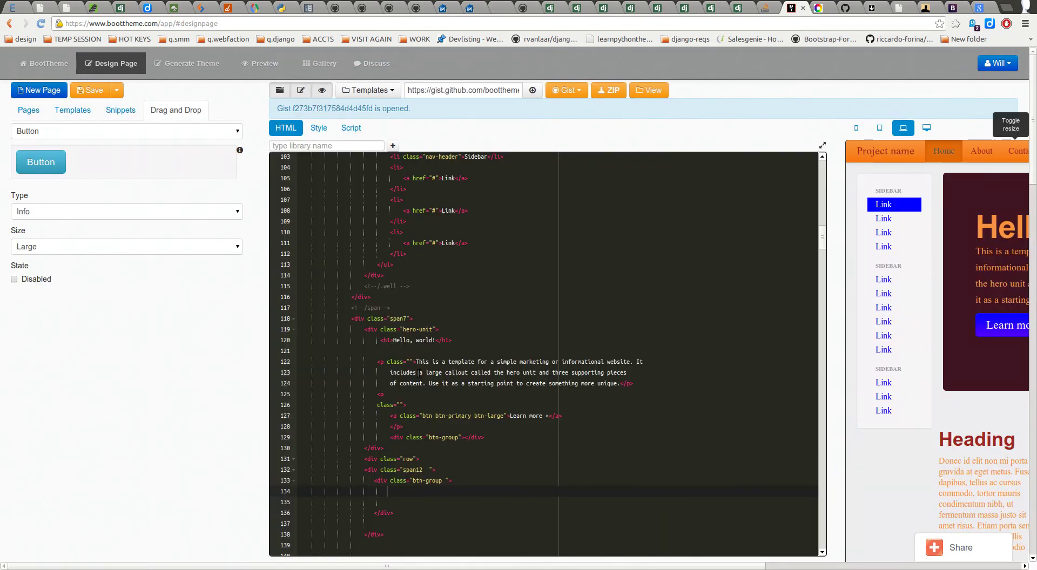
pyautogui.scroll(-2, 414, 437)
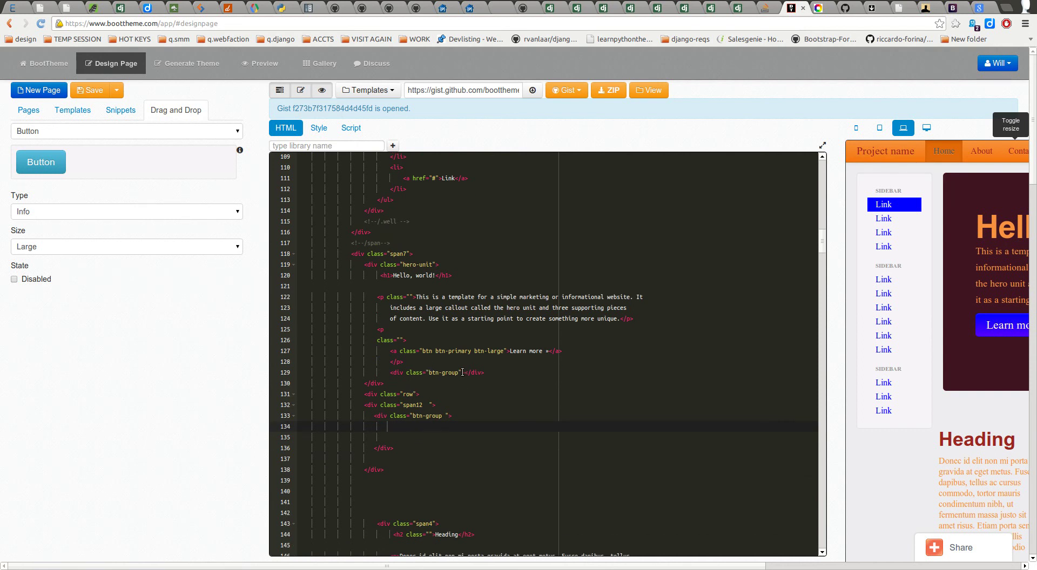
pyautogui.press('Return')
pyautogui.press('Return')
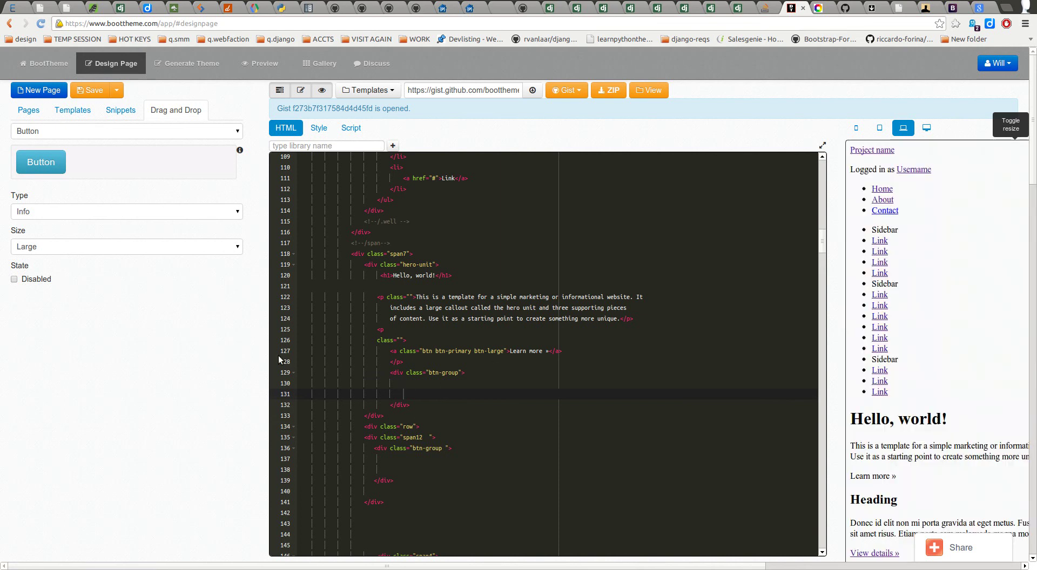
pyautogui.click(50, 131)
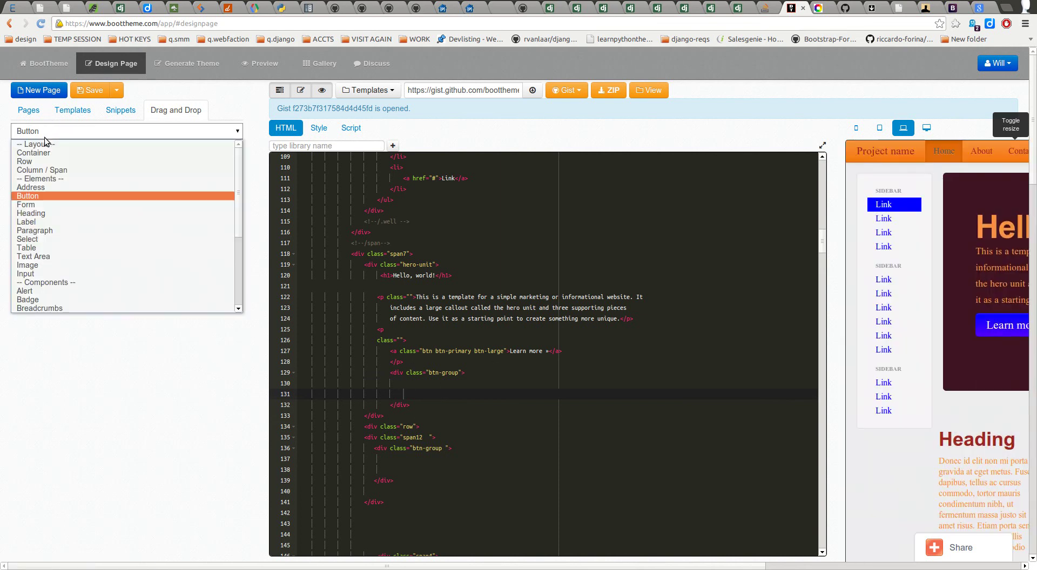
pyautogui.click(45, 131)
pyautogui.click(33, 211)
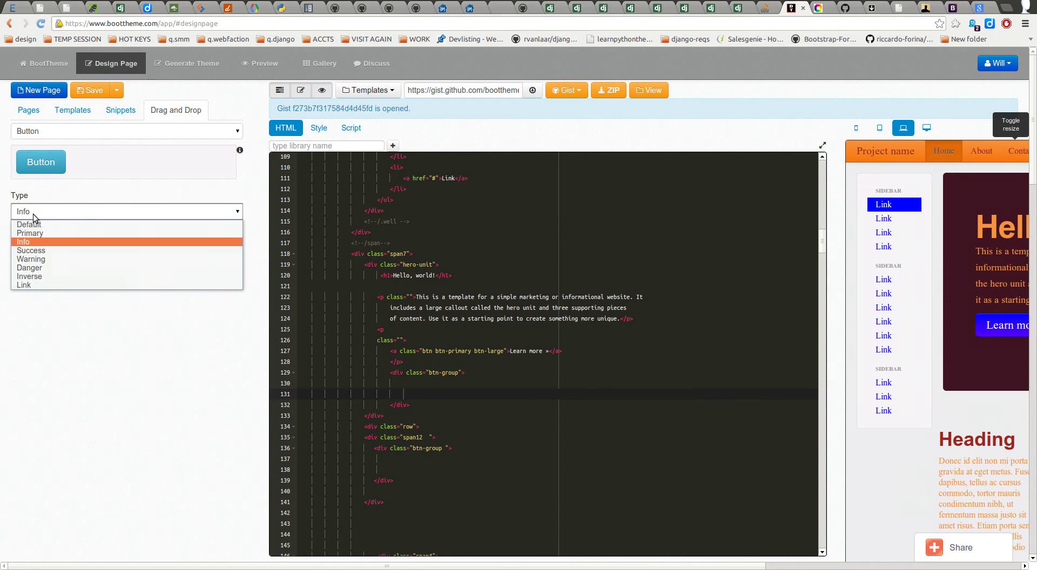
pyautogui.click(34, 224)
pyautogui.moveTo(42, 162); pyautogui.dragTo(393, 383)
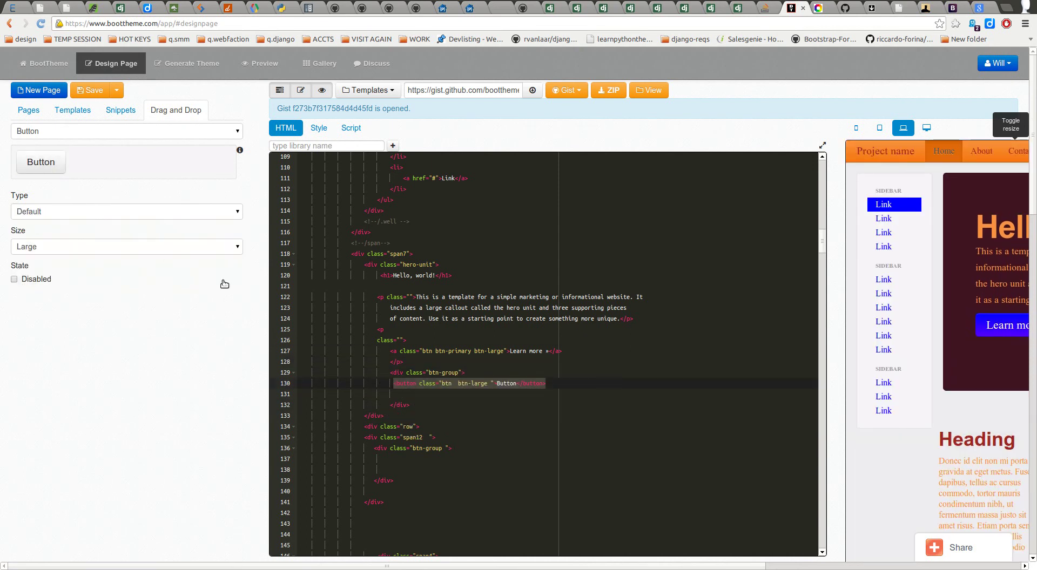
# Step: Add a Primary button on line 131, replacing a misplaced drop
pyautogui.click(74, 213)
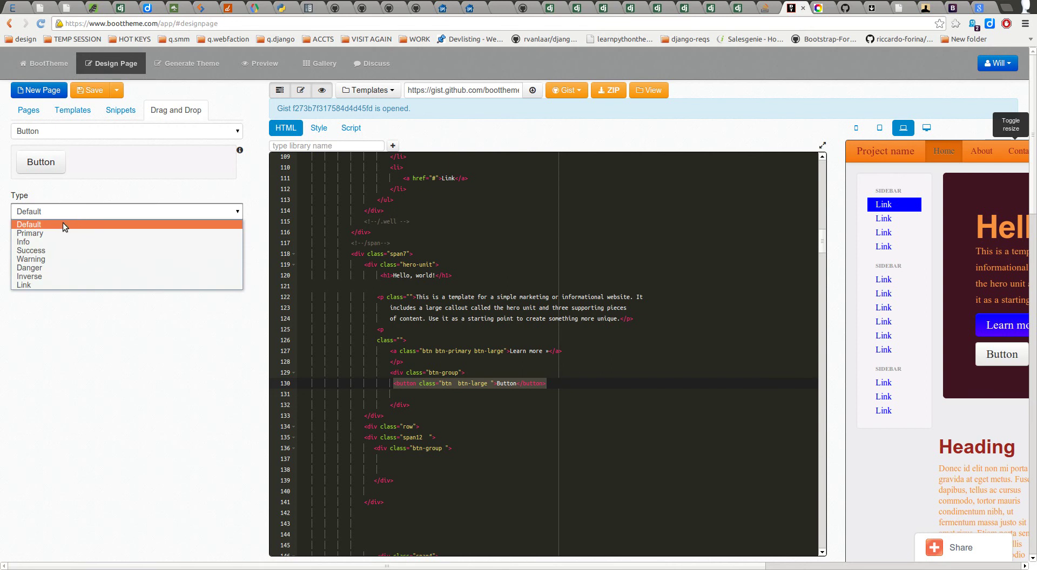
pyautogui.click(62, 235)
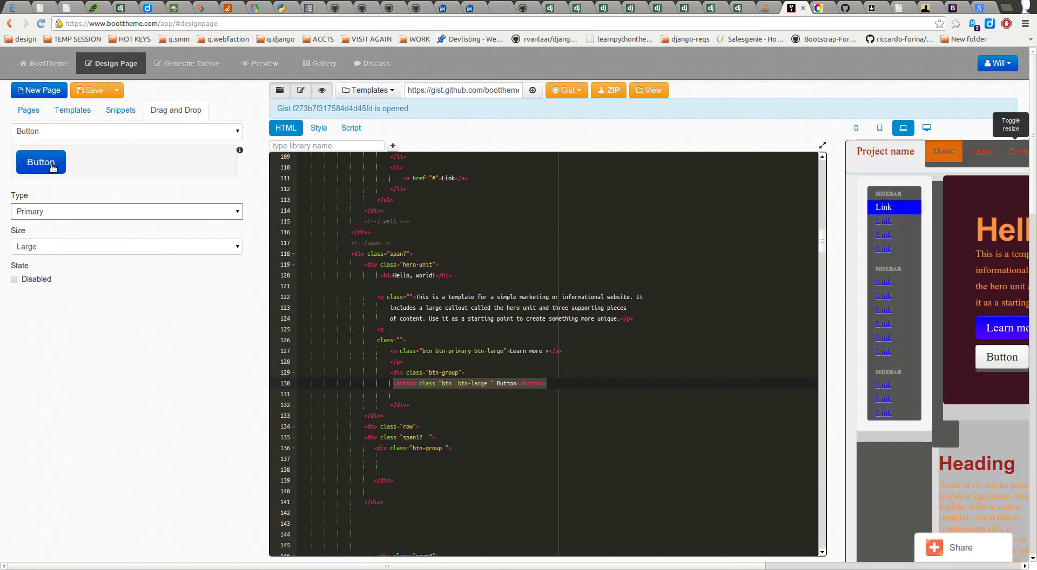
pyautogui.moveTo(104, 162); pyautogui.dragTo(440, 394)
pyautogui.press('Return')
pyautogui.press('Return')
pyautogui.press('Return')
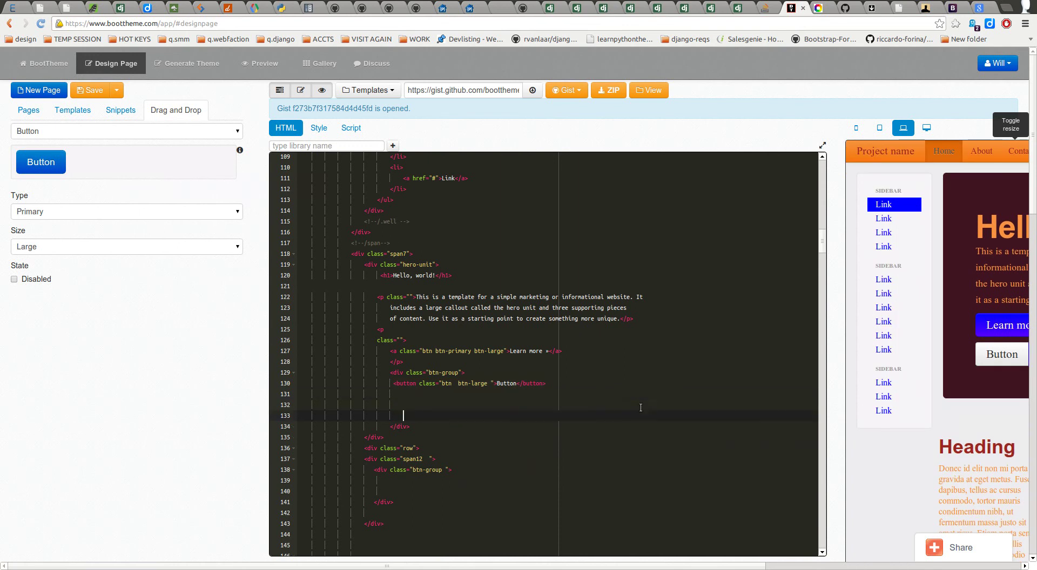
pyautogui.click(461, 400)
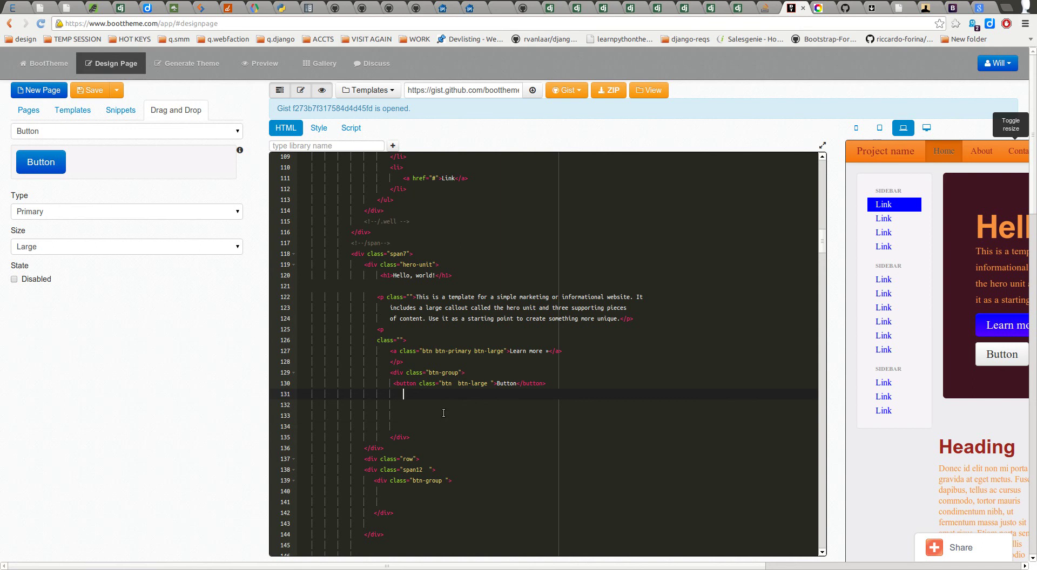
pyautogui.moveTo(40, 162); pyautogui.dragTo(395, 393)
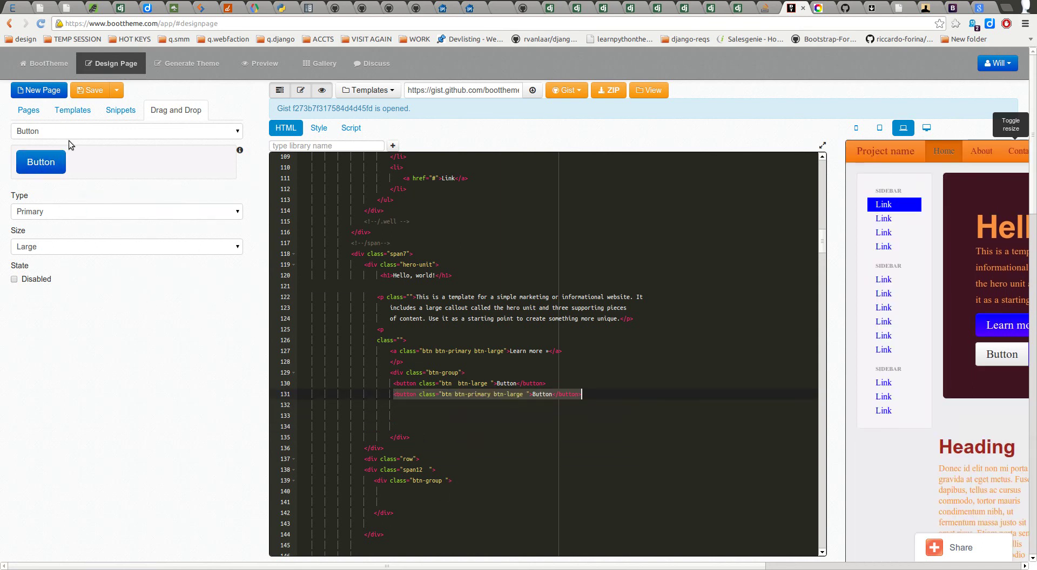
# Step: Add Info and Success buttons on lines 132 and 133
pyautogui.click(50, 213)
pyautogui.click(43, 242)
pyautogui.moveTo(46, 165); pyautogui.dragTo(394, 405)
pyautogui.click(65, 213)
pyautogui.click(51, 248)
pyautogui.moveTo(50, 177); pyautogui.dragTo(435, 427)
# Step: Replace an inserted Warning button with a Danger button at line 134
pyautogui.click(46, 212)
pyautogui.click(46, 264)
pyautogui.moveTo(41, 180); pyautogui.dragTo(413, 432)
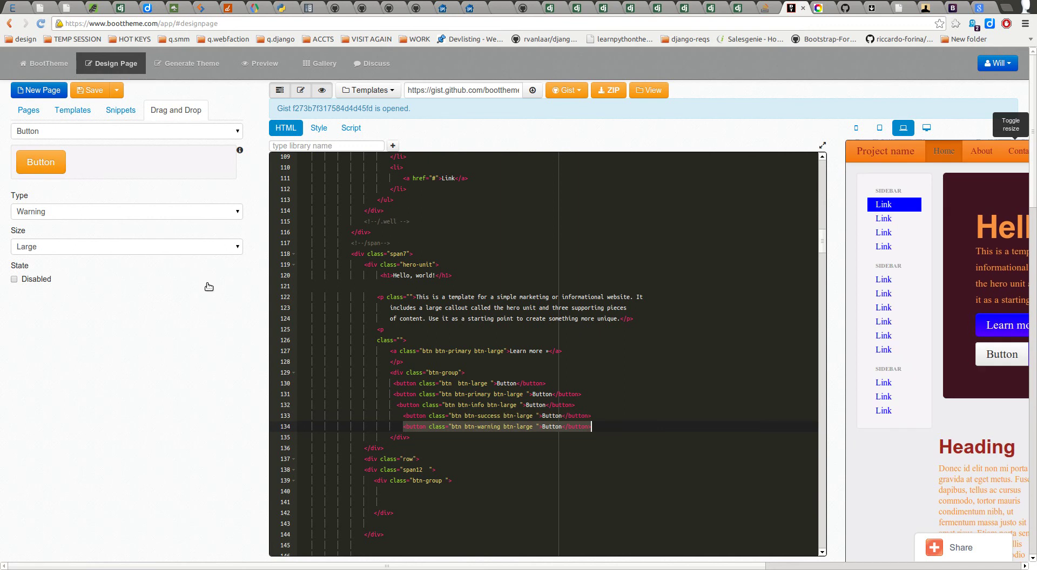
pyautogui.click(39, 213)
pyautogui.click(43, 273)
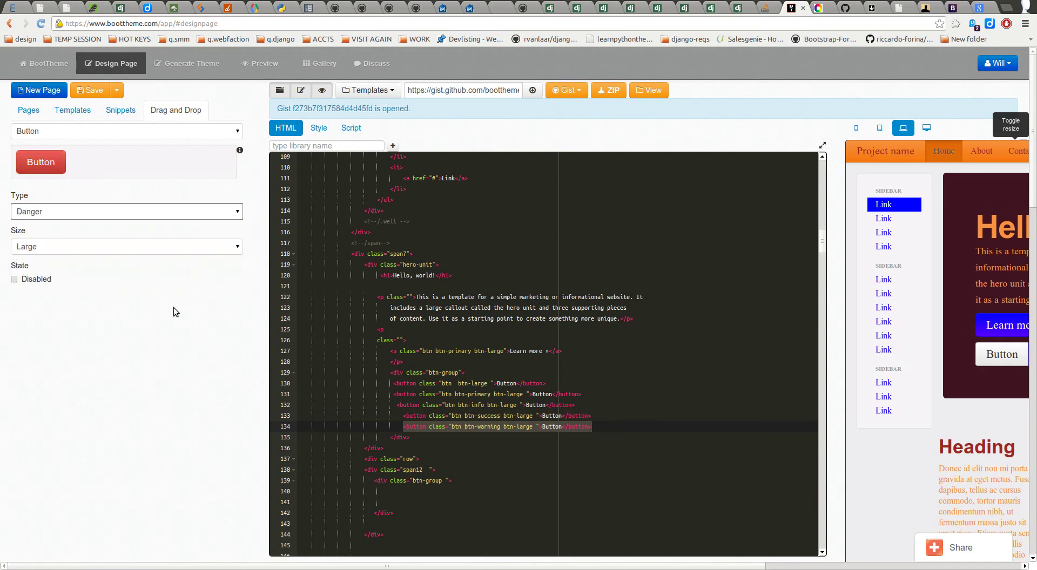
pyautogui.click(607, 432)
pyautogui.press('Return')
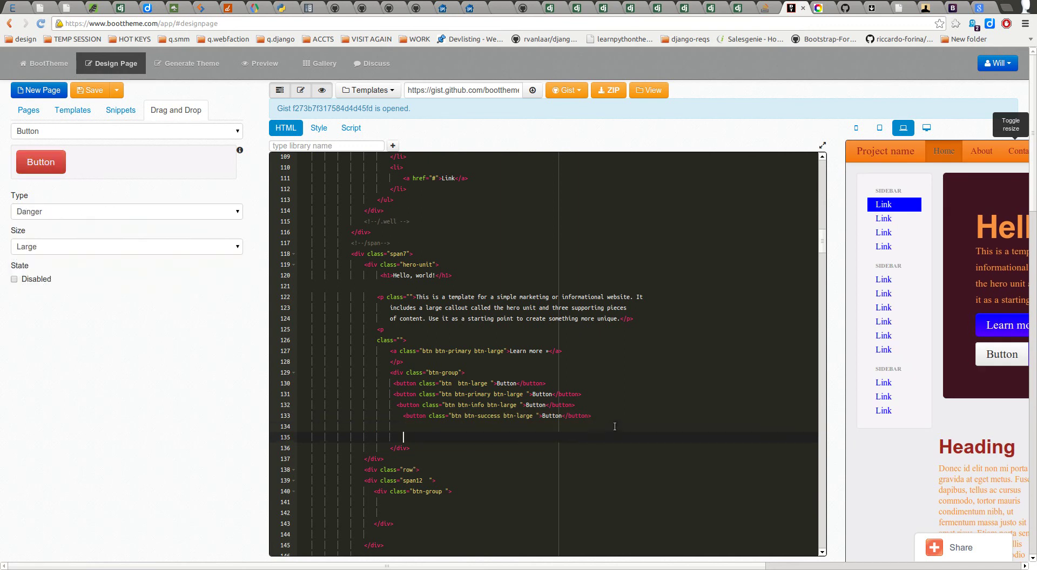
pyautogui.moveTo(35, 162); pyautogui.dragTo(431, 432)
# Step: Add Inverse and Link buttons at lines 135 and 136
pyautogui.click(61, 212)
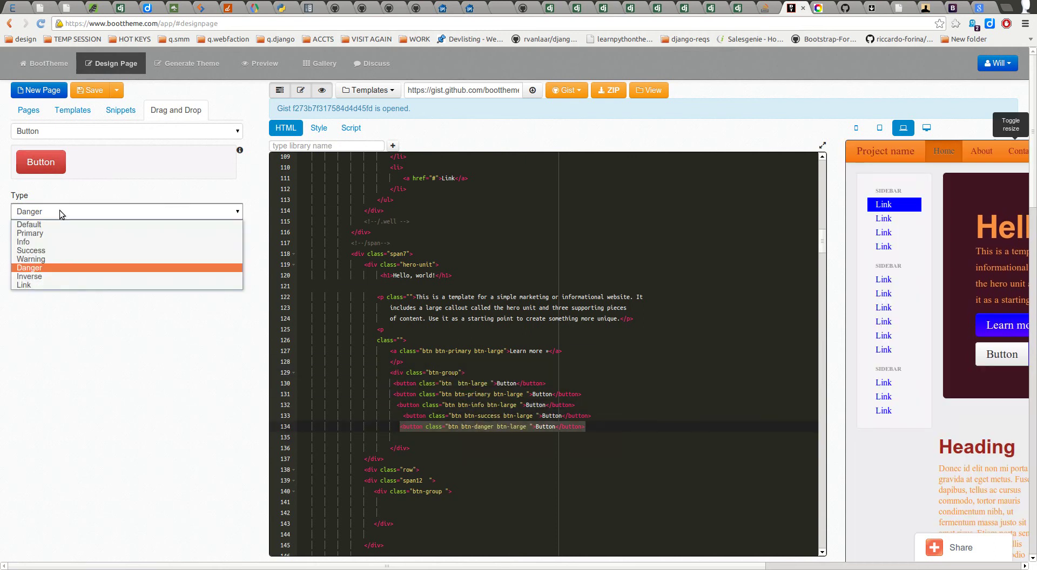
pyautogui.click(43, 275)
pyautogui.moveTo(38, 162); pyautogui.dragTo(407, 440)
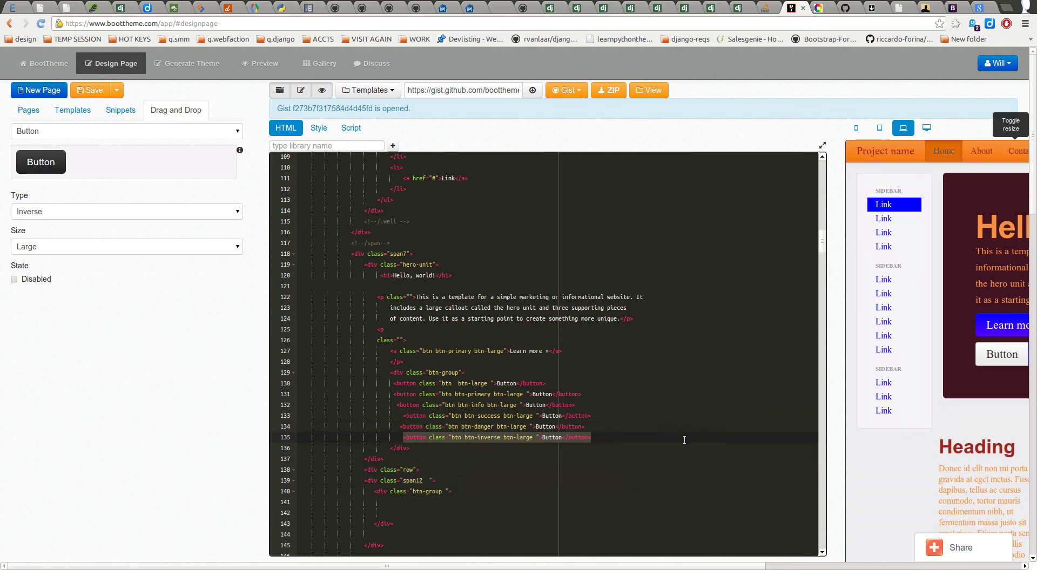
pyautogui.press('Return')
pyautogui.press('Return')
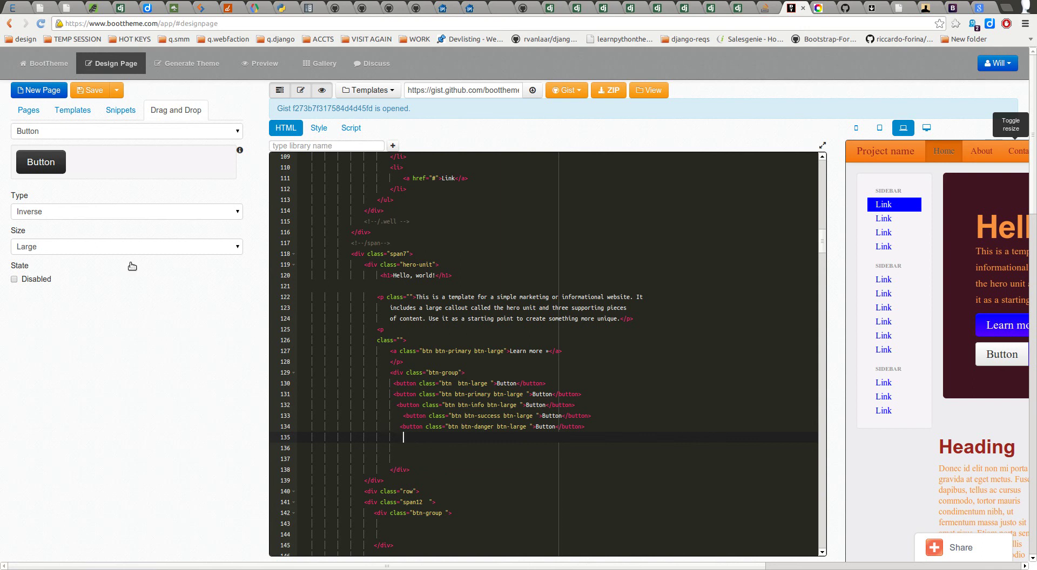
pyautogui.click(54, 132)
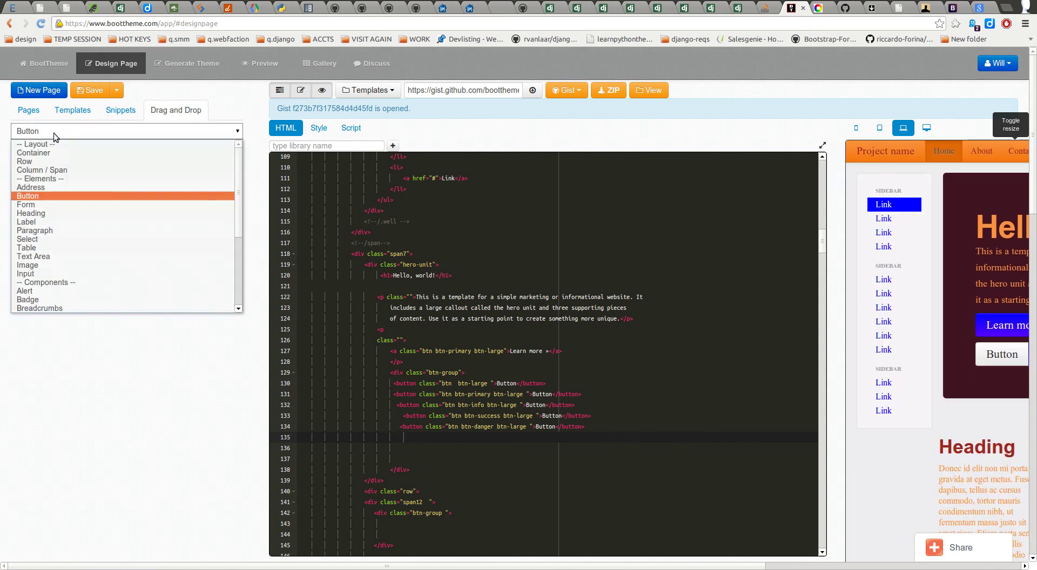
pyautogui.click(53, 134)
pyautogui.click(34, 212)
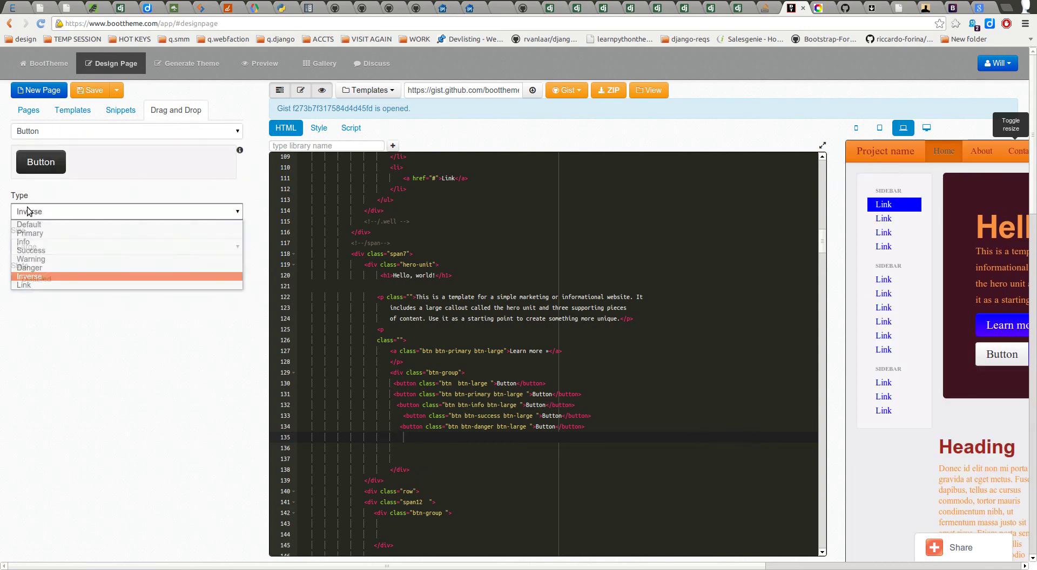
pyautogui.click(24, 278)
pyautogui.moveTo(41, 162); pyautogui.dragTo(398, 436)
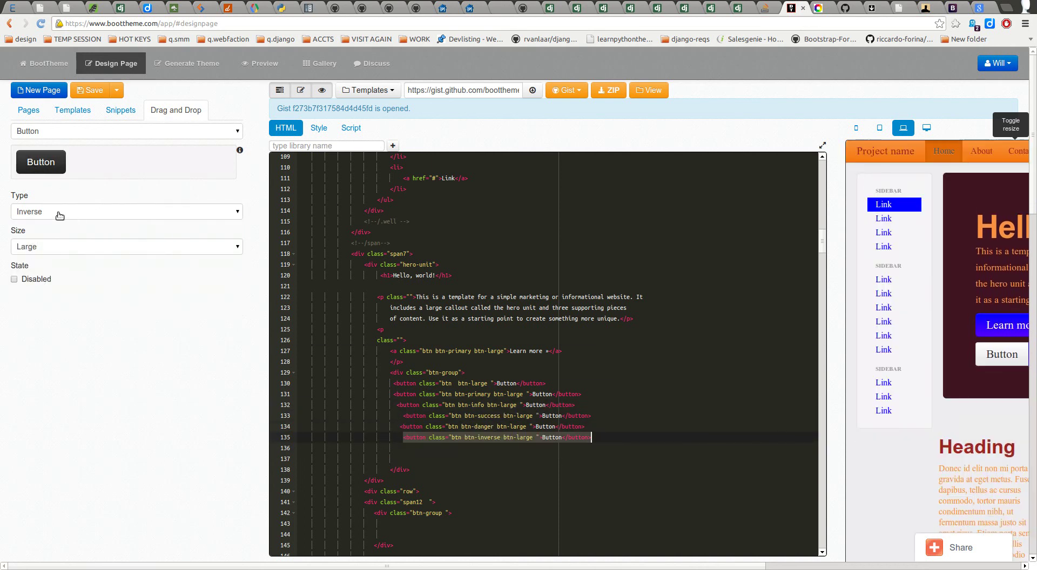
pyautogui.click(54, 212)
pyautogui.click(23, 285)
pyautogui.moveTo(41, 162); pyautogui.dragTo(376, 454)
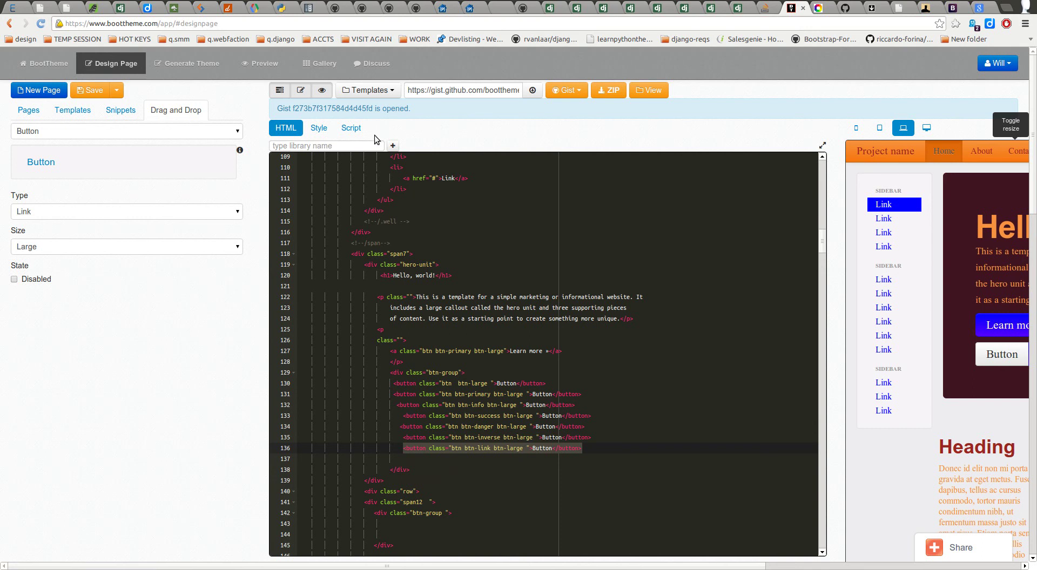
# Step: In the full-width preview, delete the Link button from the hero's group, keeping Large size
pyautogui.click(301, 90)
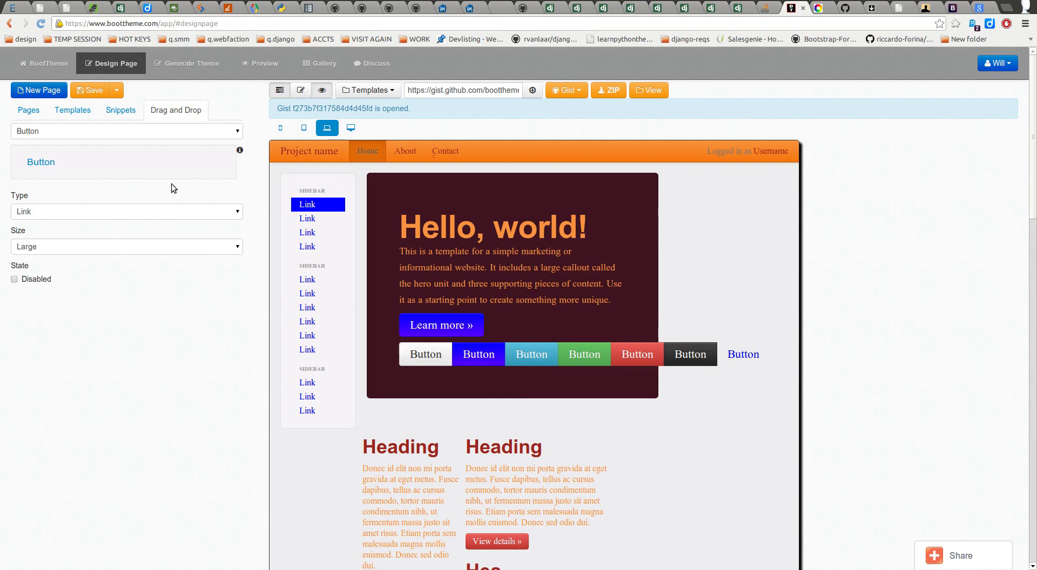
pyautogui.click(719, 365)
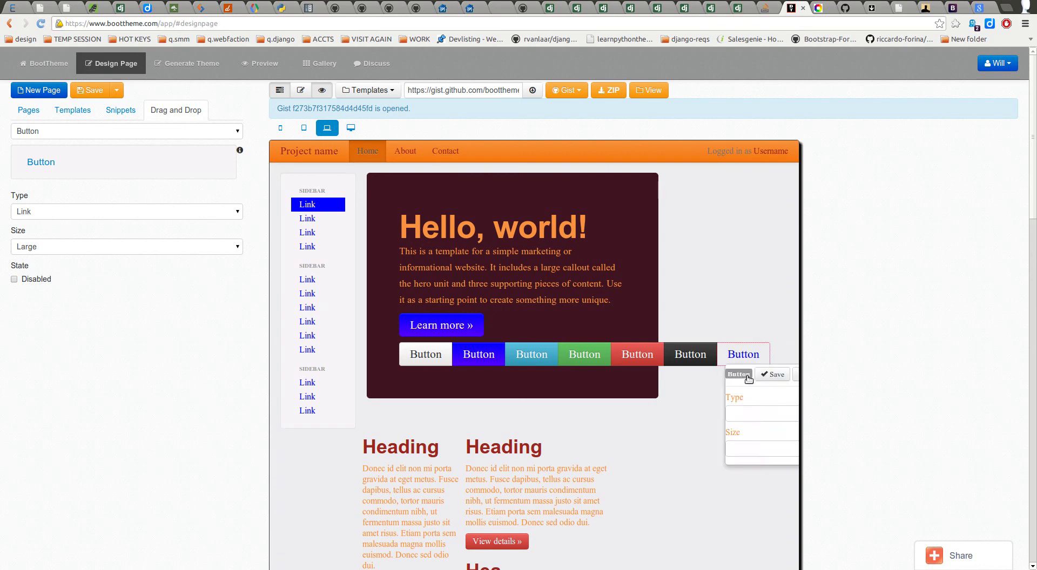
pyautogui.click(797, 376)
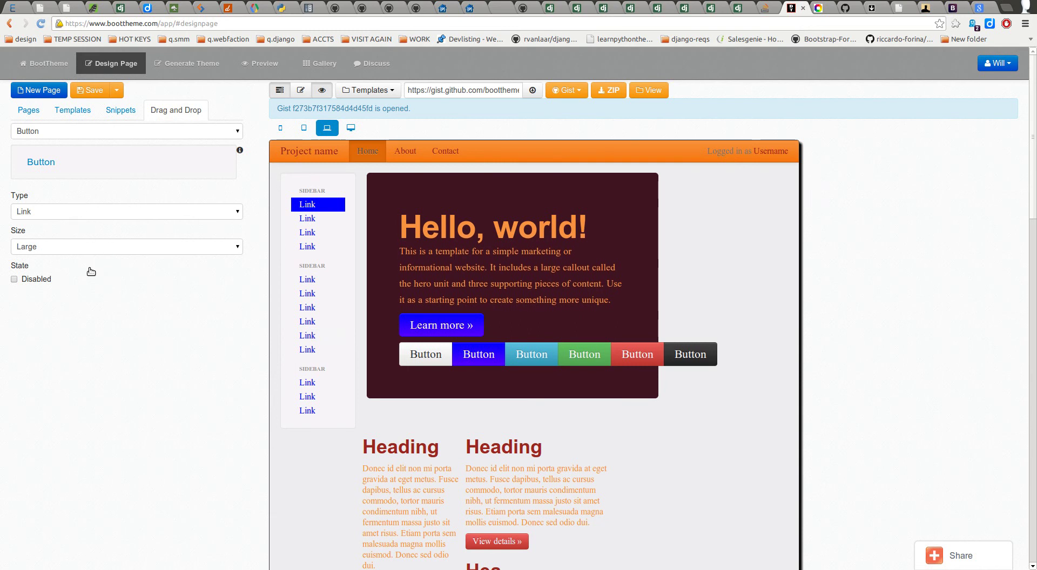
pyautogui.click(77, 247)
pyautogui.click(77, 247)
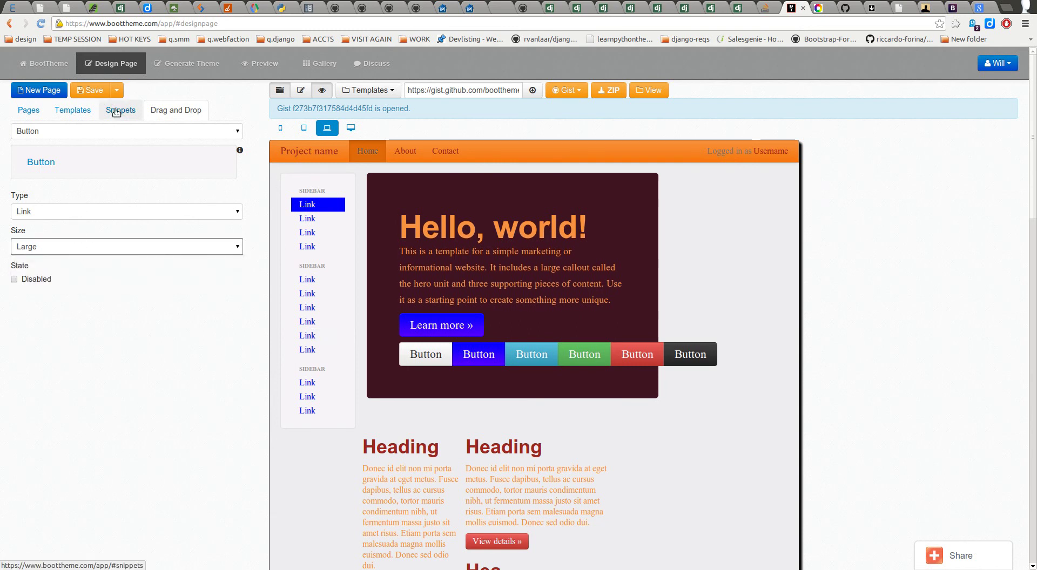
# Step: Choose Button groups as the drag-and-drop element and drop it onto the page
pyautogui.click(151, 134)
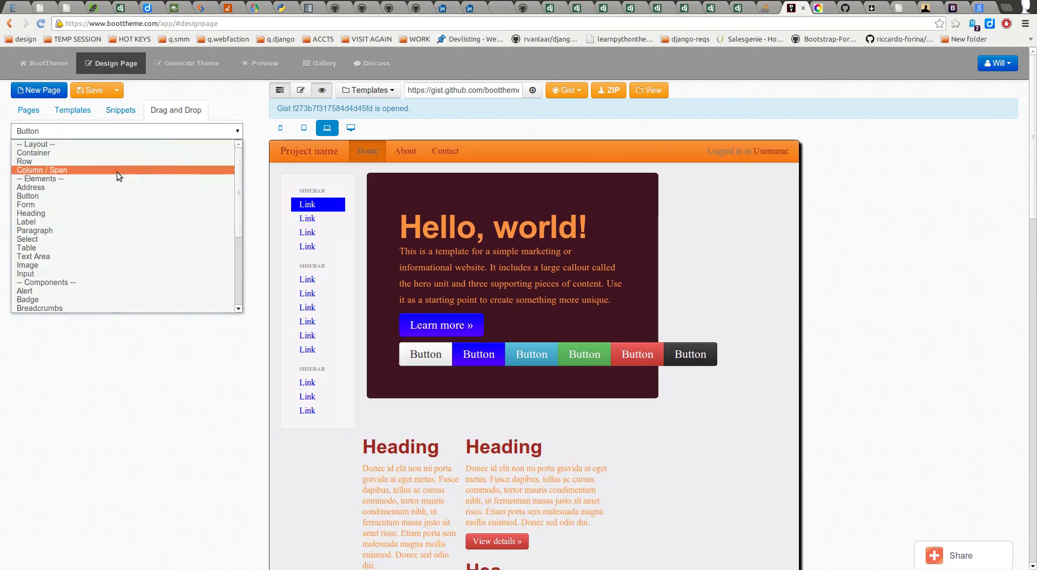
pyautogui.scroll(-2, 69, 263)
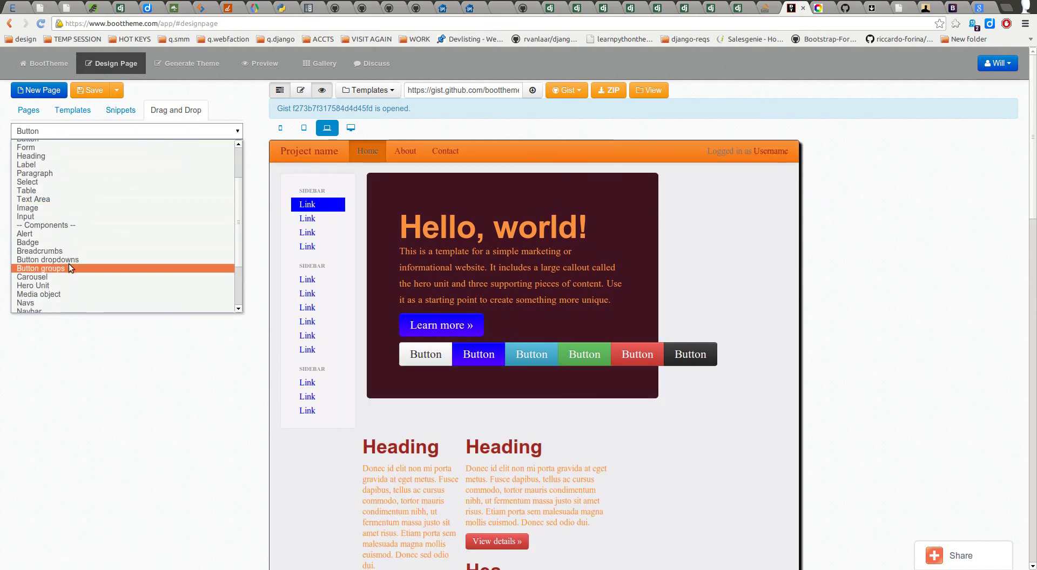
pyautogui.scroll(-3, 73, 289)
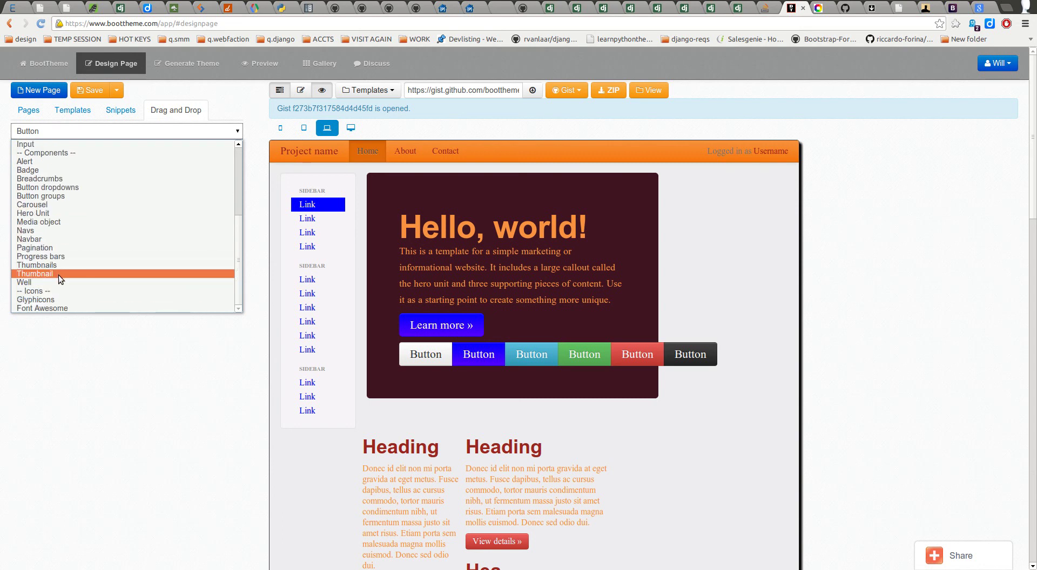
pyautogui.scroll(1, 58, 249)
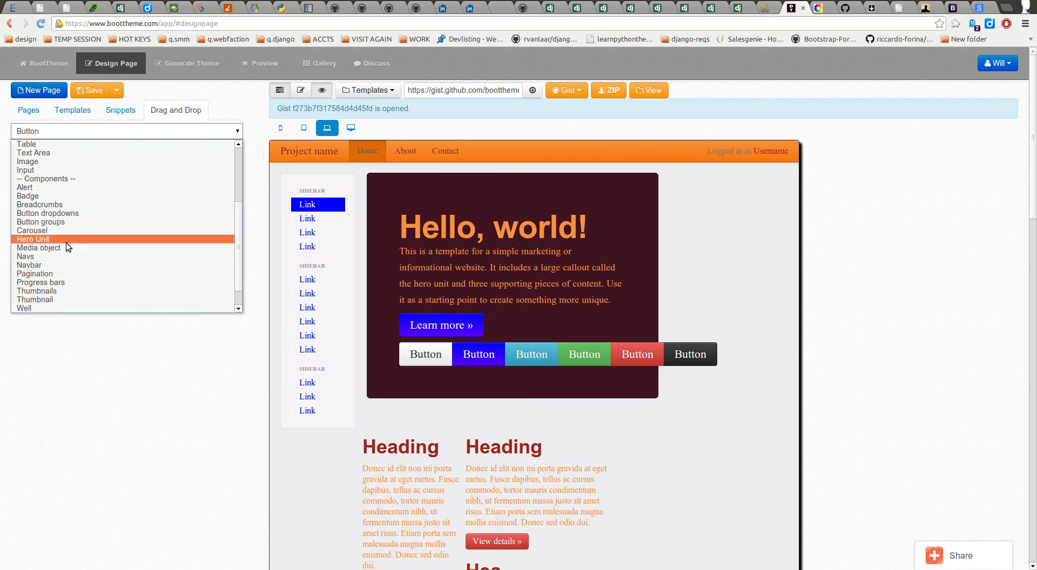
pyautogui.click(59, 226)
pyautogui.moveTo(27, 160); pyautogui.dragTo(440, 413)
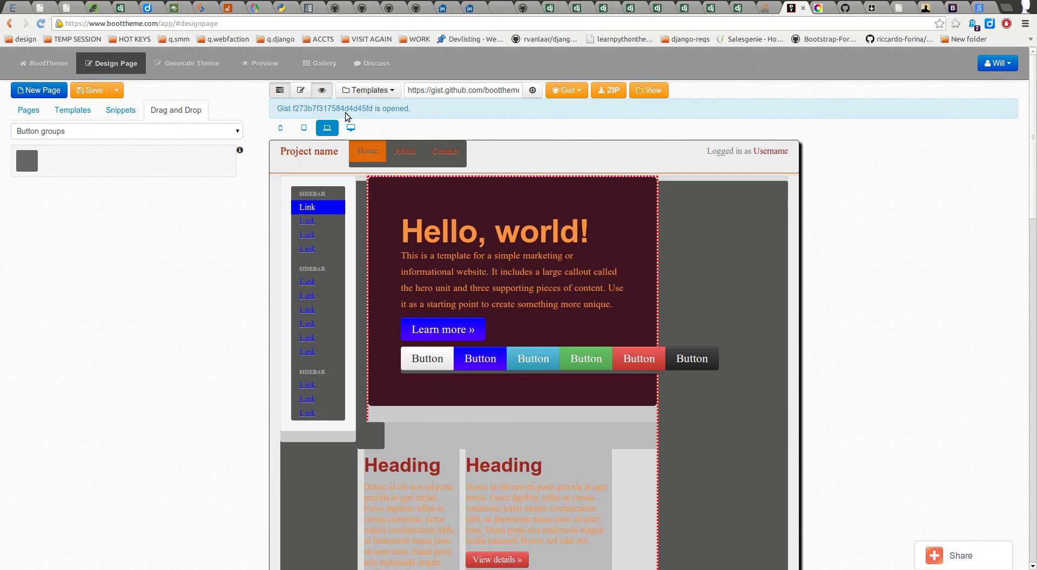
pyautogui.click(301, 90)
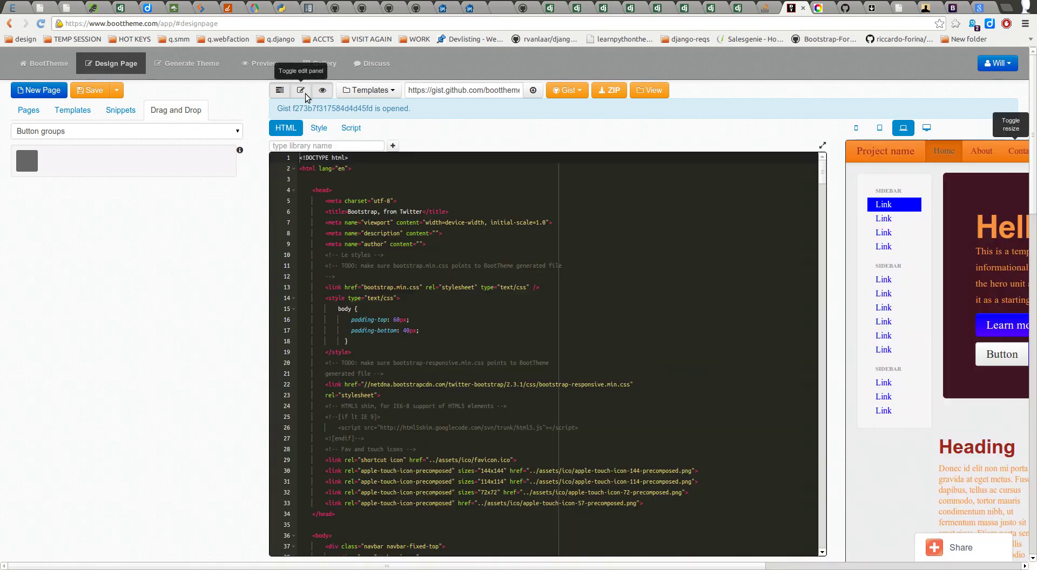
pyautogui.scroll(-10, 422, 324)
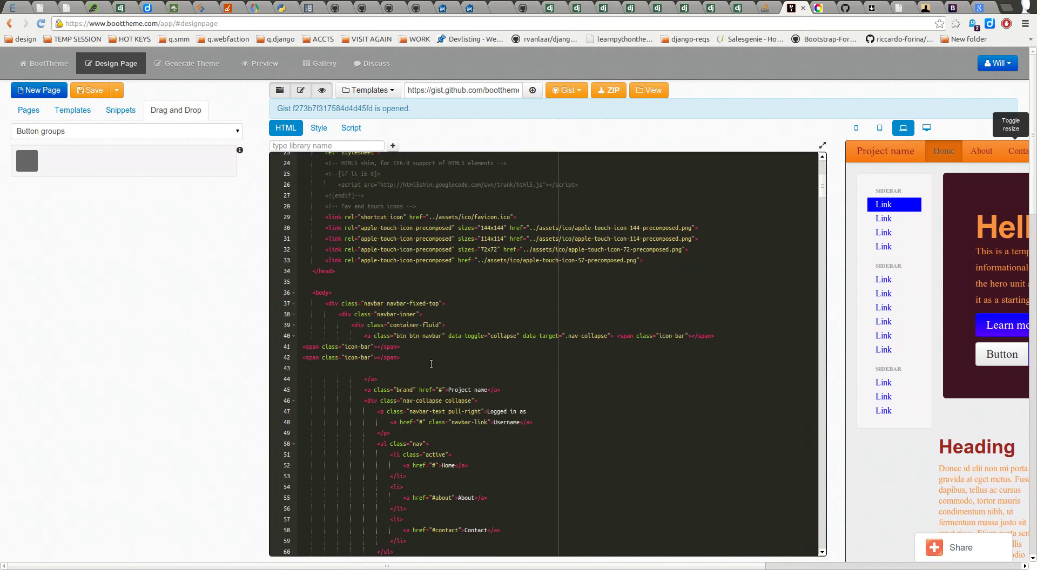
pyautogui.scroll(-10, 458, 376)
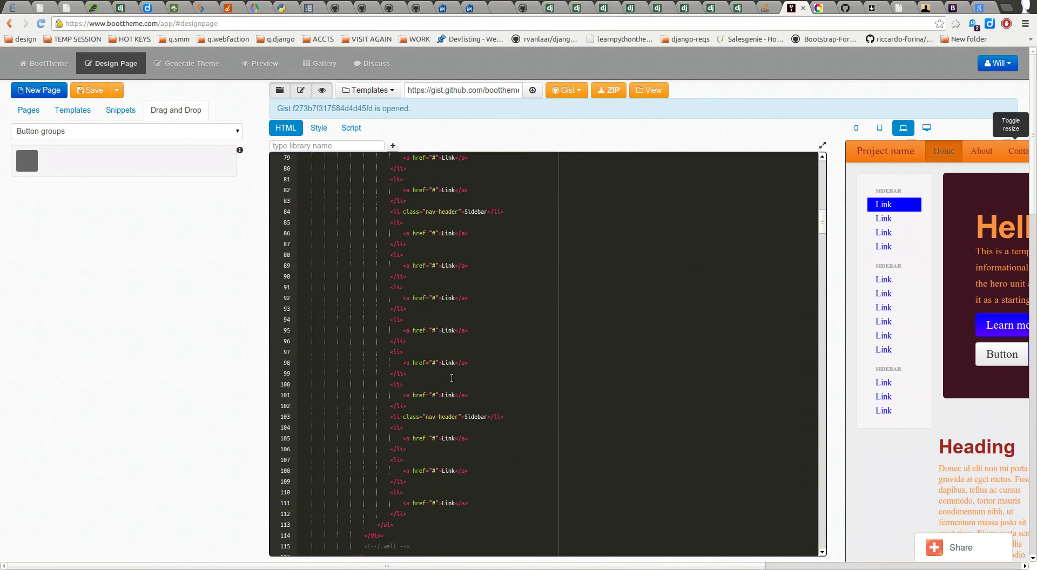
pyautogui.scroll(-3, 446, 392)
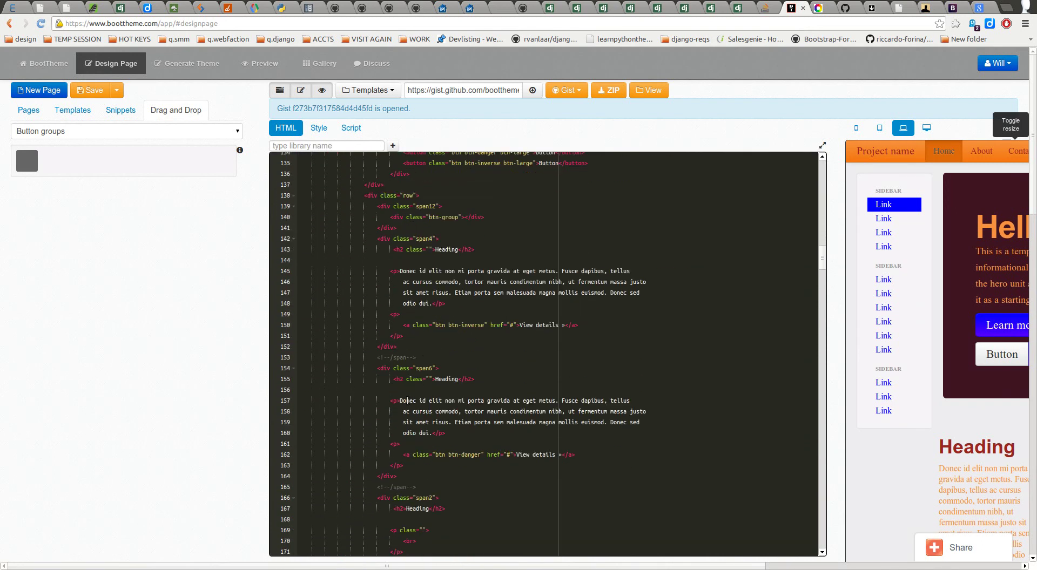
pyautogui.scroll(-3, 468, 368)
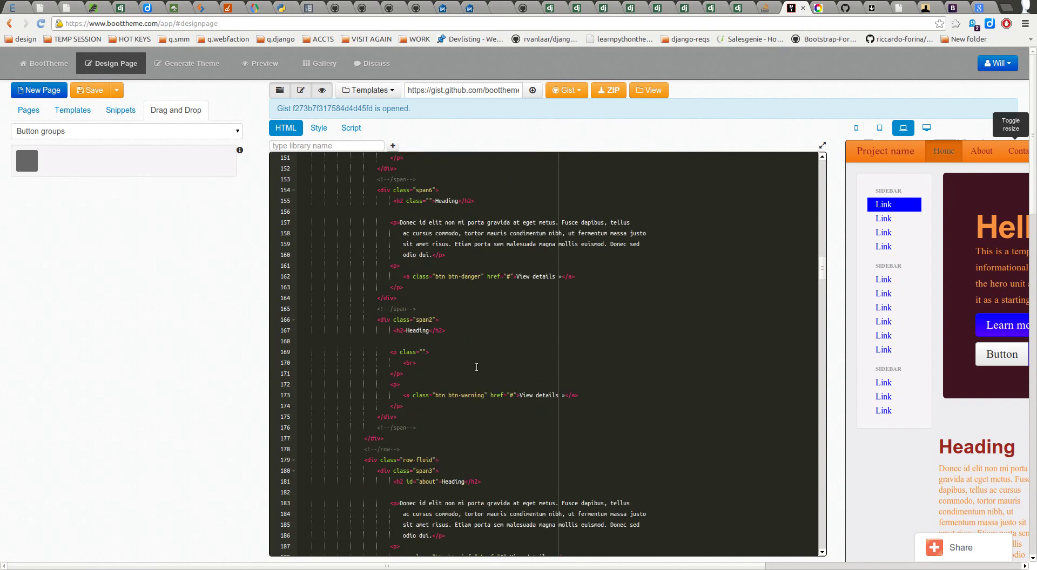
pyautogui.scroll(-6, 520, 373)
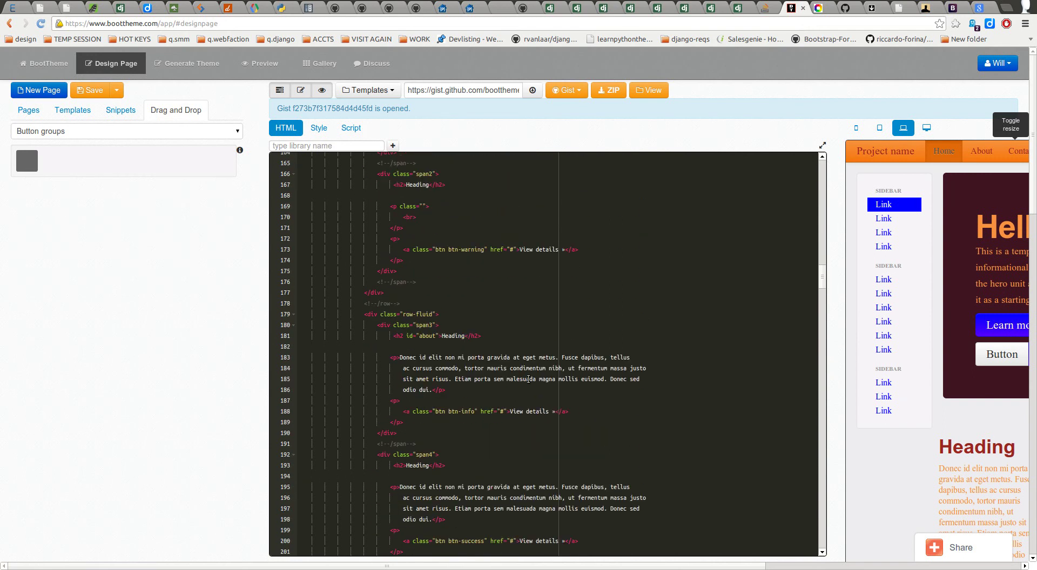
pyautogui.scroll(-2, 523, 388)
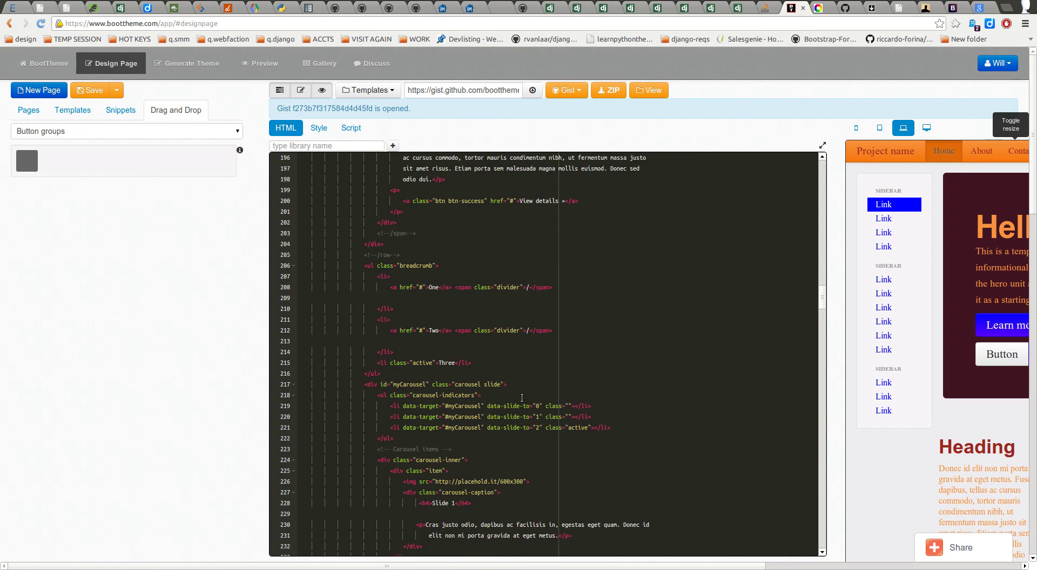
pyautogui.scroll(-3, 515, 398)
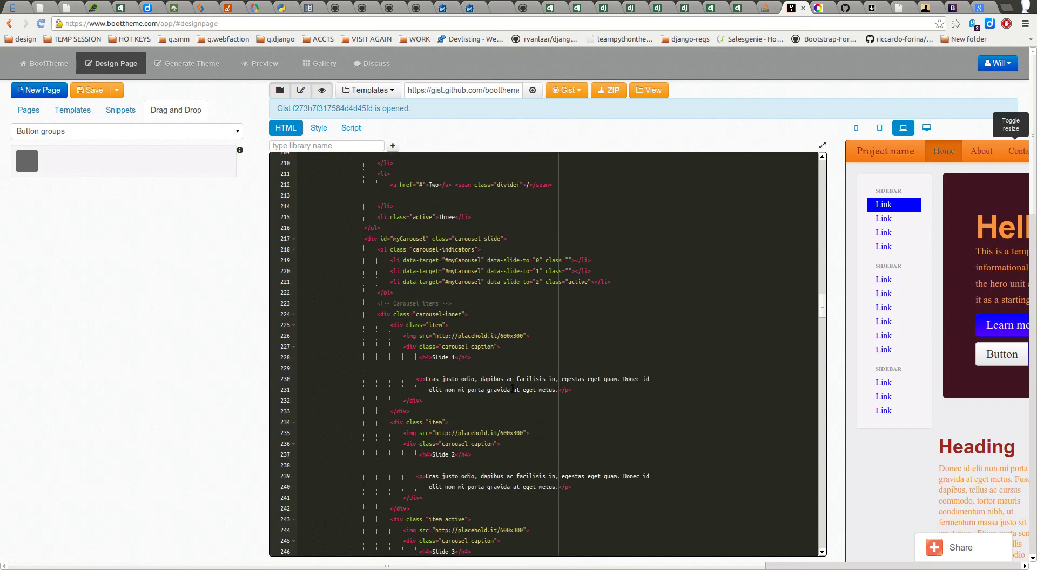
pyautogui.scroll(10, 513, 390)
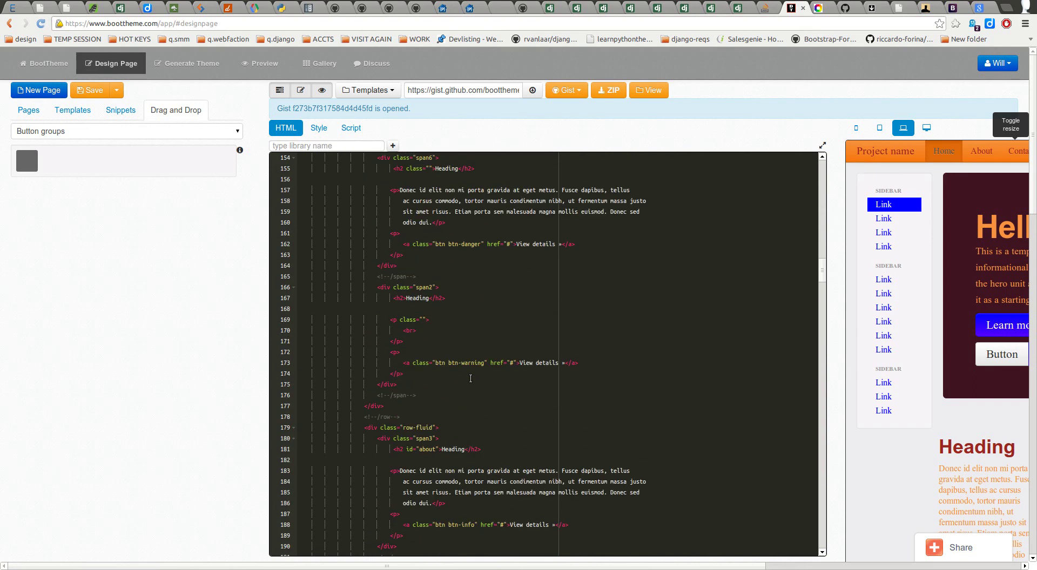
pyautogui.scroll(5, 486, 376)
pyautogui.scroll(2, 476, 372)
pyautogui.scroll(-2, 471, 354)
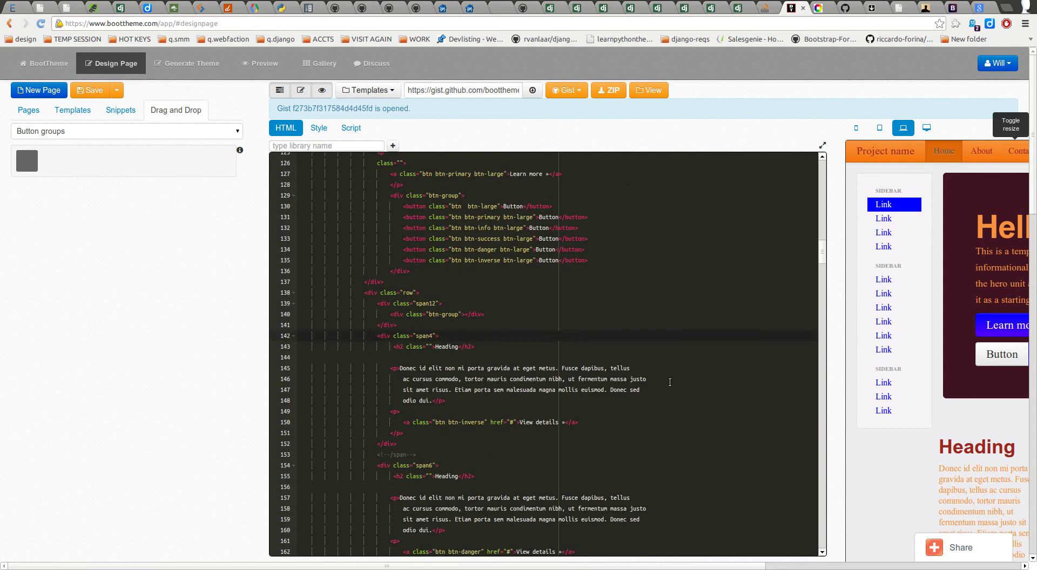
# Step: Cut the empty btn-group out of the span12 row and paste it after the hero's button group
pyautogui.press('Up')
pyautogui.hotkey('shift', 'Up')
pyautogui.hotkey('shift', 'Left')
pyautogui.hotkey('ctrl', 'c')
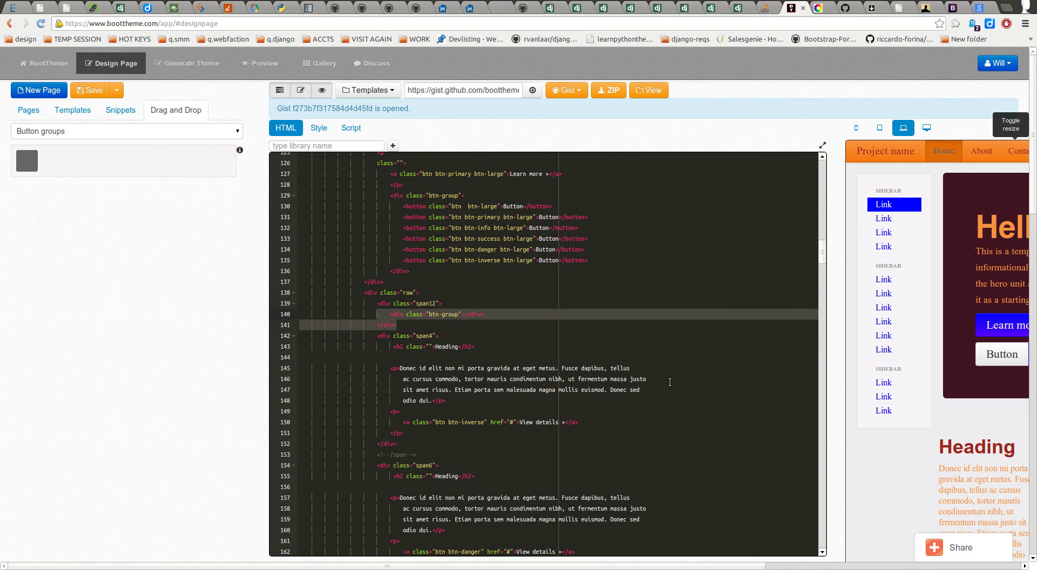
pyautogui.press('Up')
pyautogui.press('Down')
pyautogui.hotkey('shift', 'Down')
pyautogui.hotkey('shift', 'Right')
pyautogui.hotkey('shift', 'Right')
pyautogui.hotkey('shift', 'Right')
pyautogui.press('BackSpace')
pyautogui.press('Up')
pyautogui.press('Up')
pyautogui.press('Up')
pyautogui.press('Up')
pyautogui.press('Right')
pyautogui.press('Right')
pyautogui.press('Right')
pyautogui.press('Right')
pyautogui.press('Return')
pyautogui.press('Return')
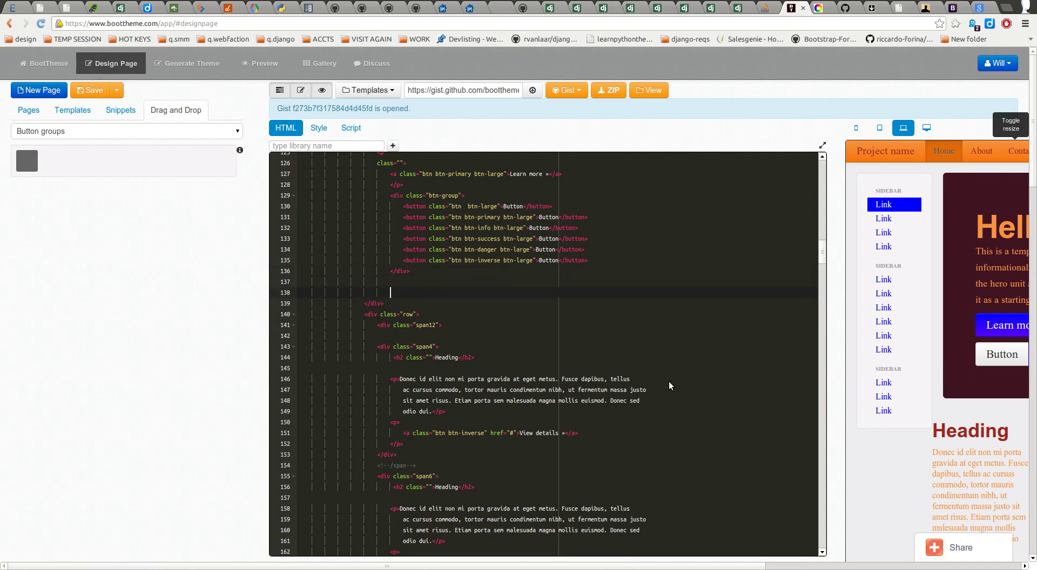
pyautogui.hotkey('ctrl', 'v')
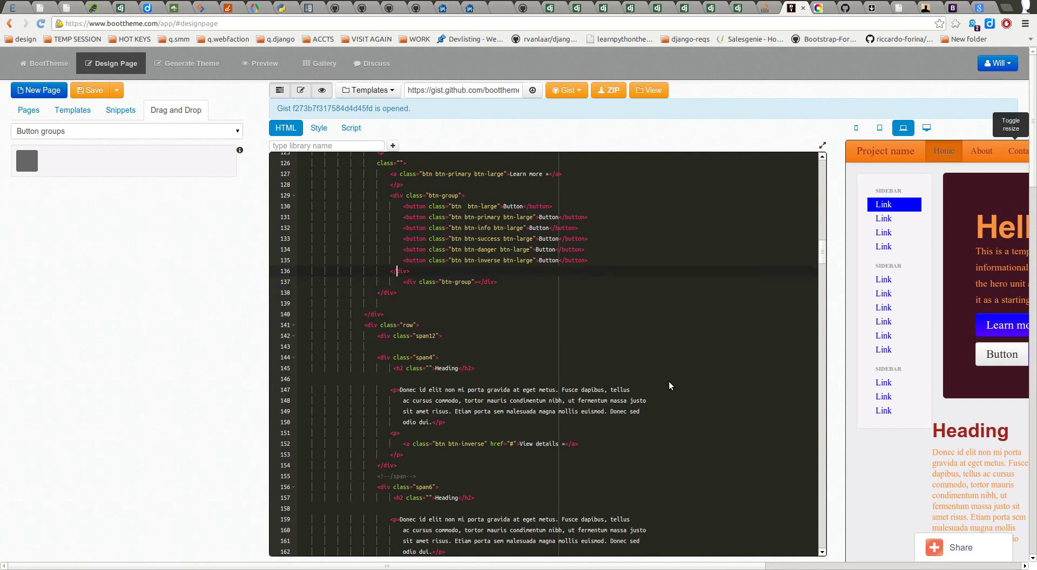
# Step: Wrap both button groups in <div class="btn-toolbar"> with its closing </div> after them
pyautogui.press('Up')
pyautogui.press('Up')
pyautogui.press('Up')
pyautogui.press('Up')
pyautogui.press('Up')
pyautogui.press('Up')
pyautogui.press('Up')
pyautogui.press('Up')
pyautogui.press('Up')
pyautogui.press('Up')
pyautogui.press('Down')
pyautogui.press('Down')
pyautogui.press('Right')
pyautogui.press('Right')
pyautogui.press('Return')
pyautogui.press('Return')
pyautogui.write('<div')
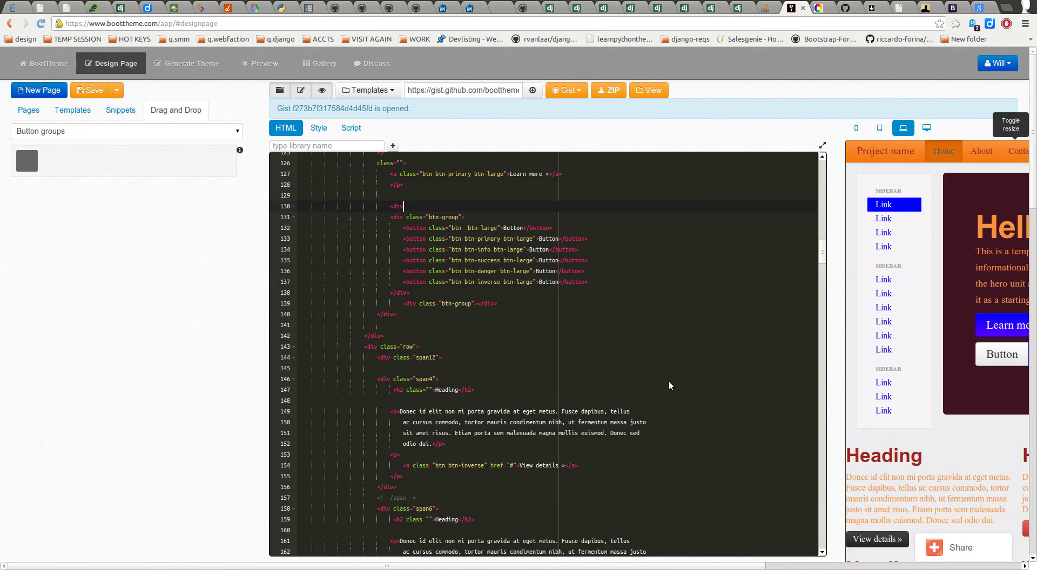
pyautogui.write(' class="btn-toolbar"')
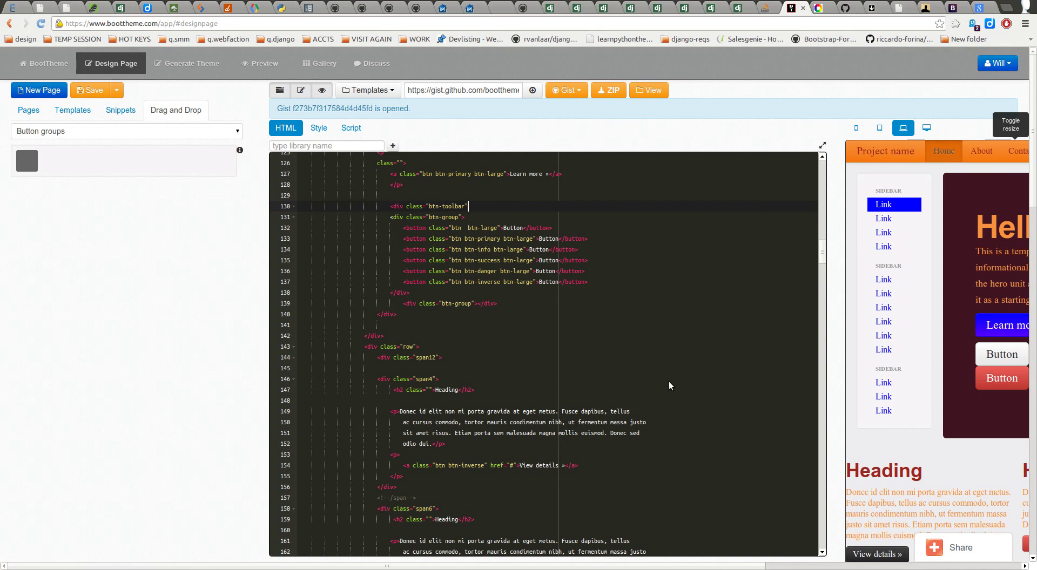
pyautogui.write('>')
pyautogui.press('Return')
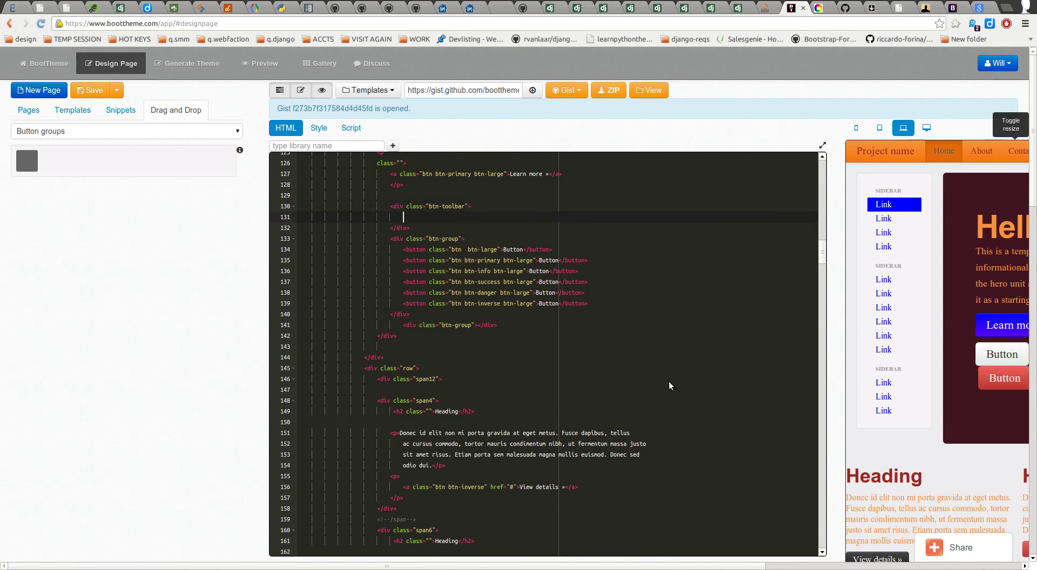
pyautogui.hotkey('shift', 'Down')
pyautogui.hotkey('shift', 'Right')
pyautogui.hotkey('shift', 'Right')
pyautogui.hotkey('shift', 'Right')
pyautogui.hotkey('shift', 'Right')
pyautogui.hotkey('shift', 'Right')
pyautogui.hotkey('shift', 'Right')
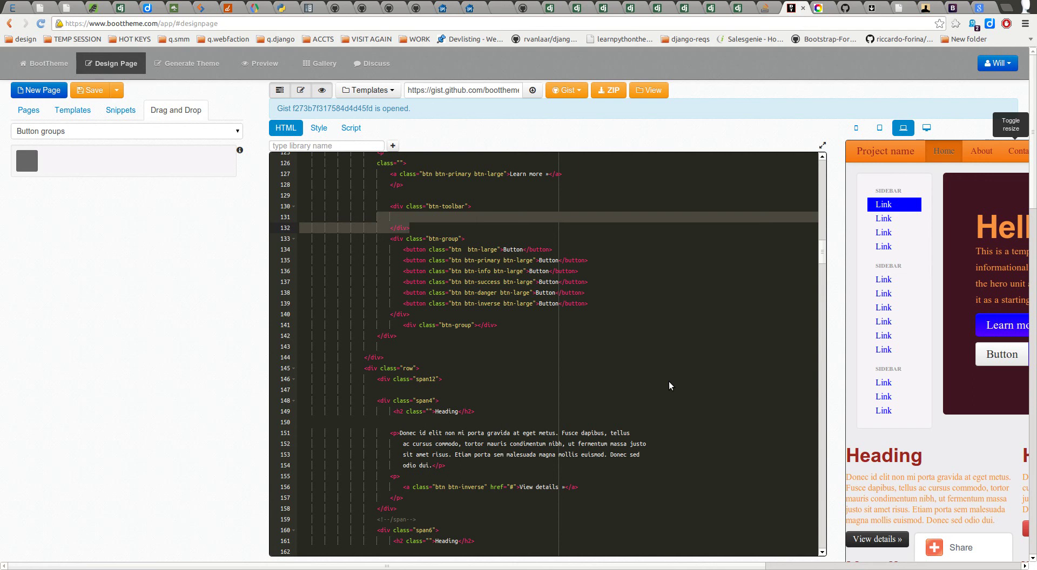
pyautogui.press('BackSpace')
pyautogui.press('Down')
pyautogui.press('Down')
pyautogui.press('Down')
pyautogui.press('Down')
pyautogui.press('Down')
pyautogui.press('Down')
pyautogui.press('Down')
pyautogui.press('Down')
pyautogui.press('Down')
pyautogui.press('Down')
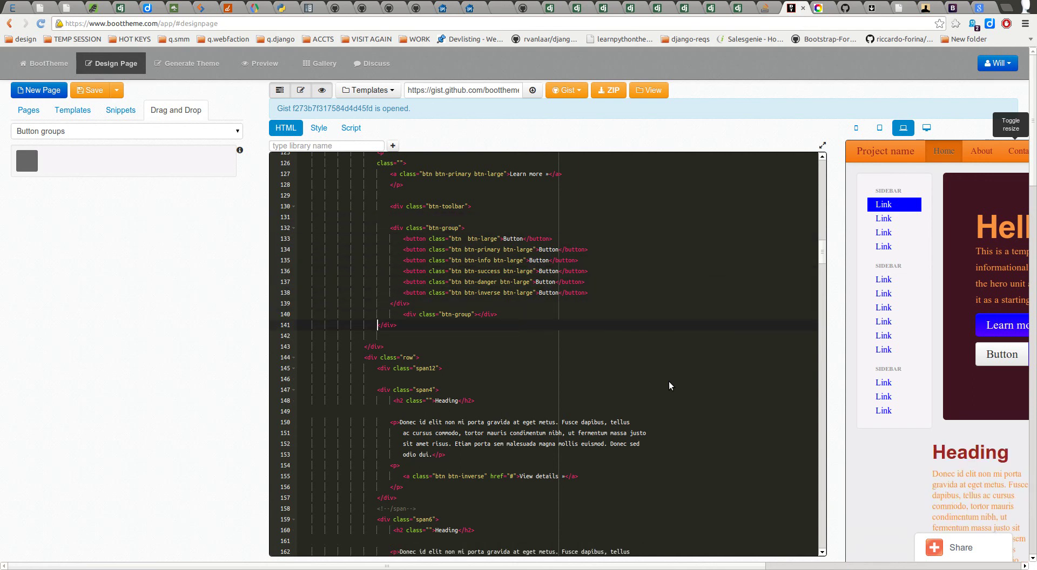
pyautogui.press('Return')
pyautogui.press('Return')
pyautogui.press('Up')
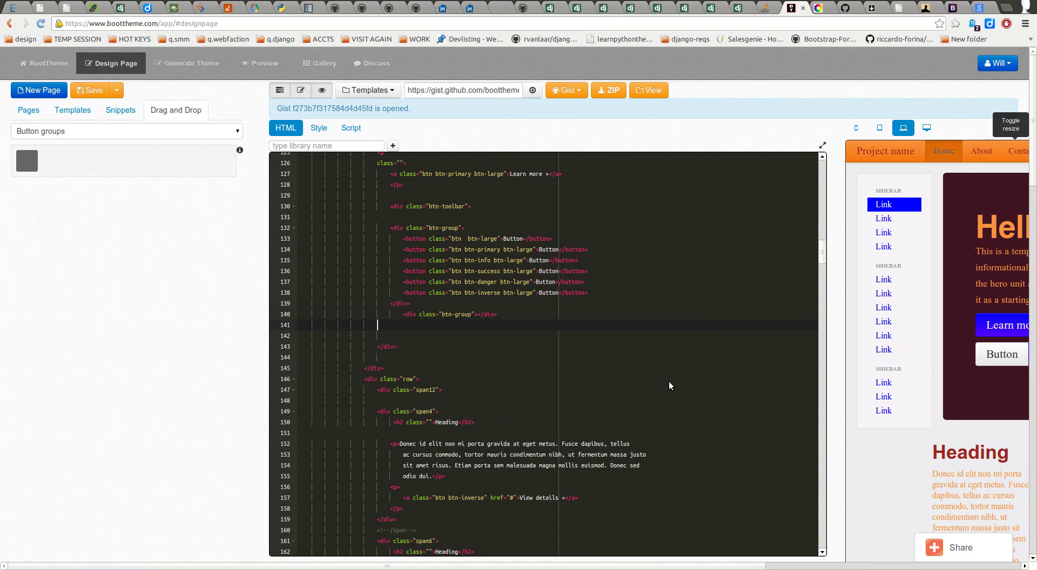
pyautogui.press('Return')
pyautogui.write('</div>')
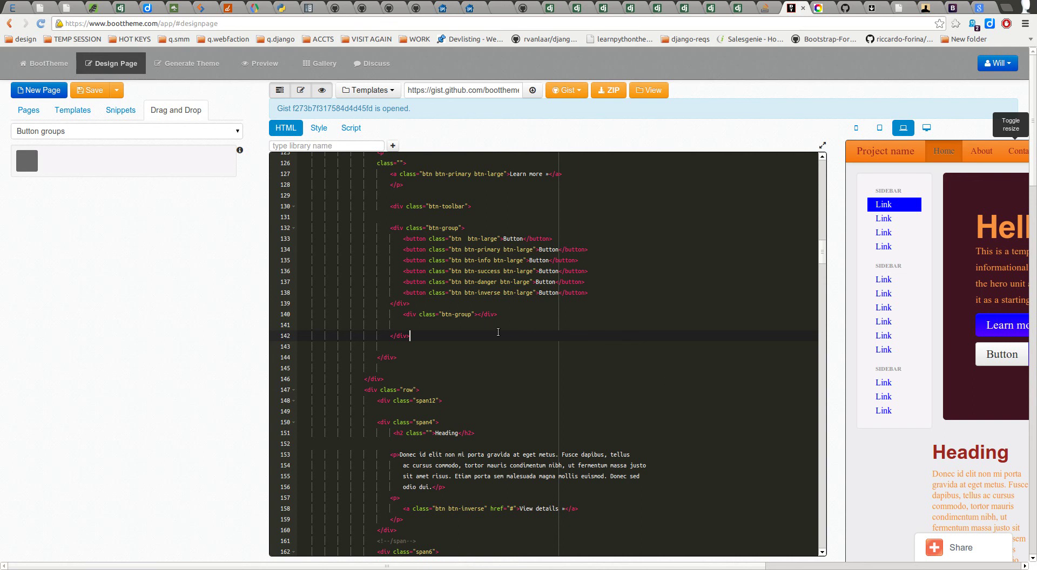
# Step: Open up blank lines inside the empty button group
pyautogui.click(475, 315)
pyautogui.press('Return')
pyautogui.press('Return')
pyautogui.press('Return')
pyautogui.press('Up')
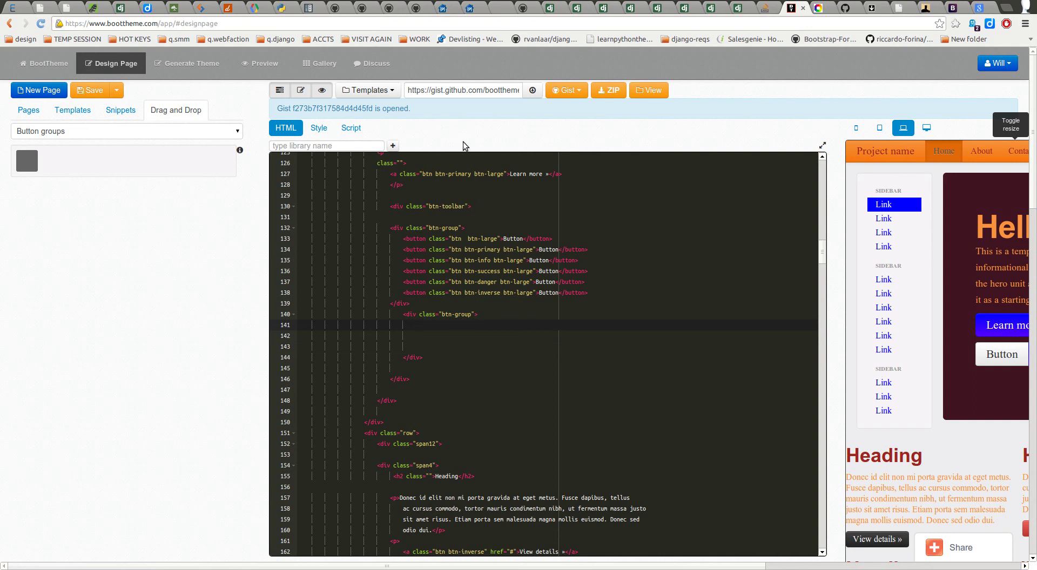
pyautogui.click(100, 131)
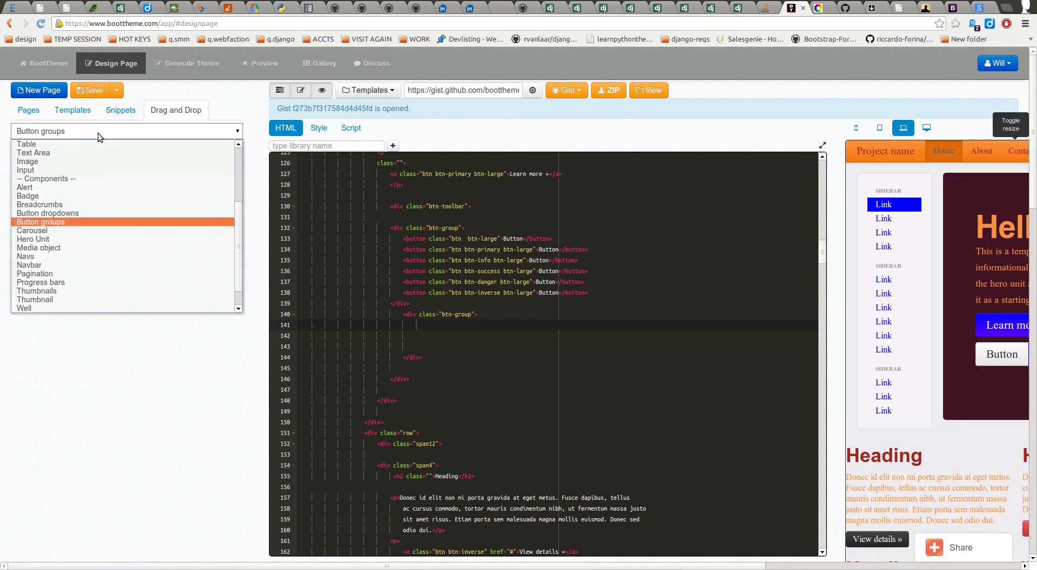
# Step: Choose the Button component in Drag and Drop and set its size to Small
pyautogui.scroll(3, 62, 167)
pyautogui.click(52, 195)
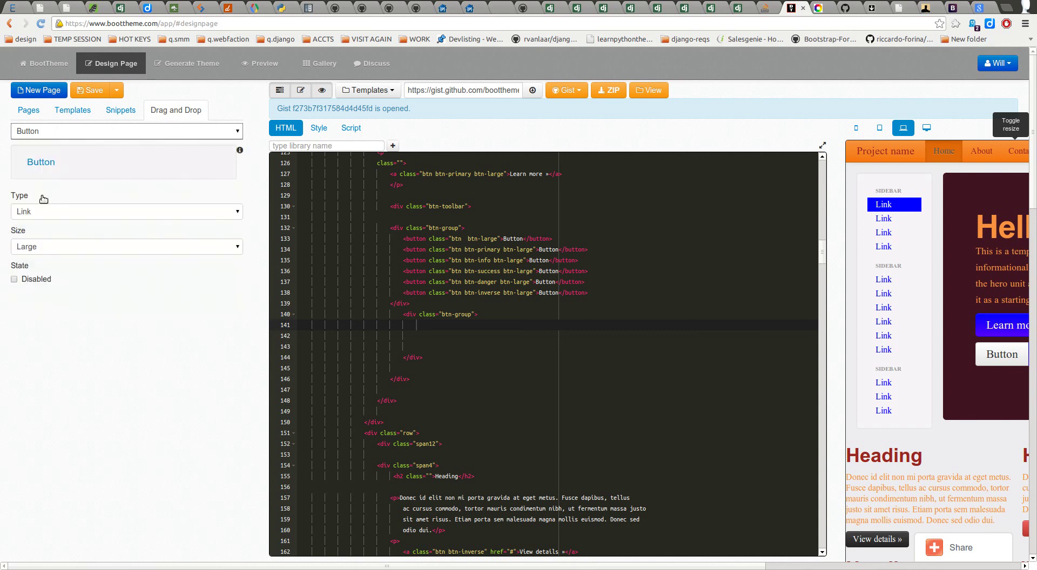
pyautogui.click(52, 248)
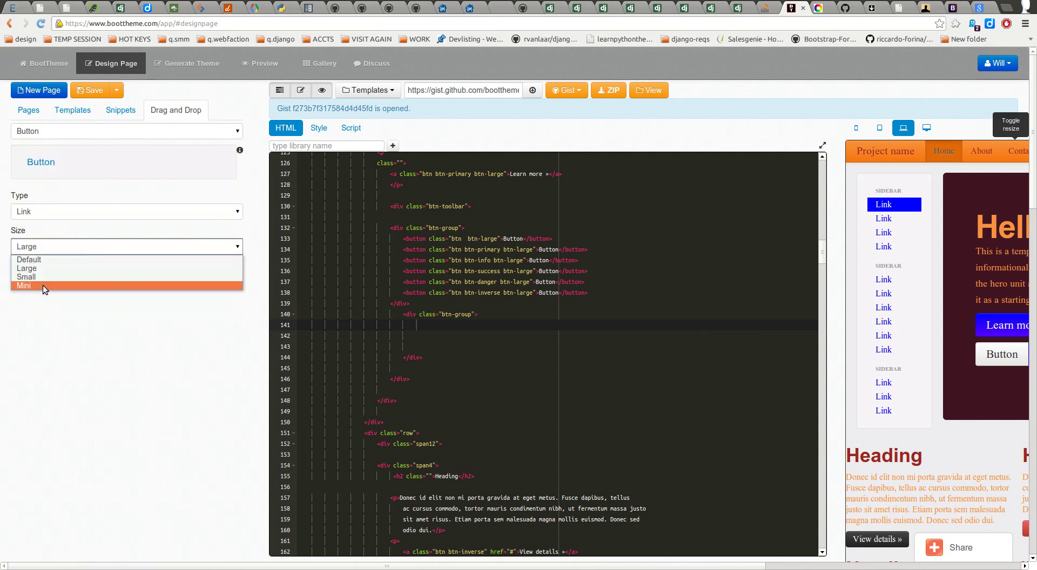
pyautogui.click(43, 285)
pyautogui.click(40, 235)
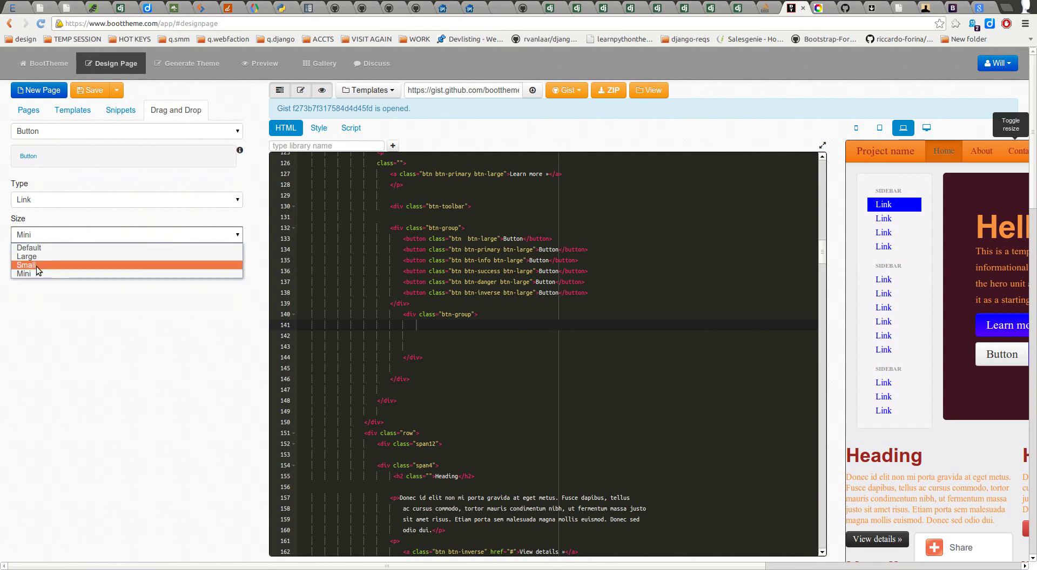
pyautogui.click(35, 267)
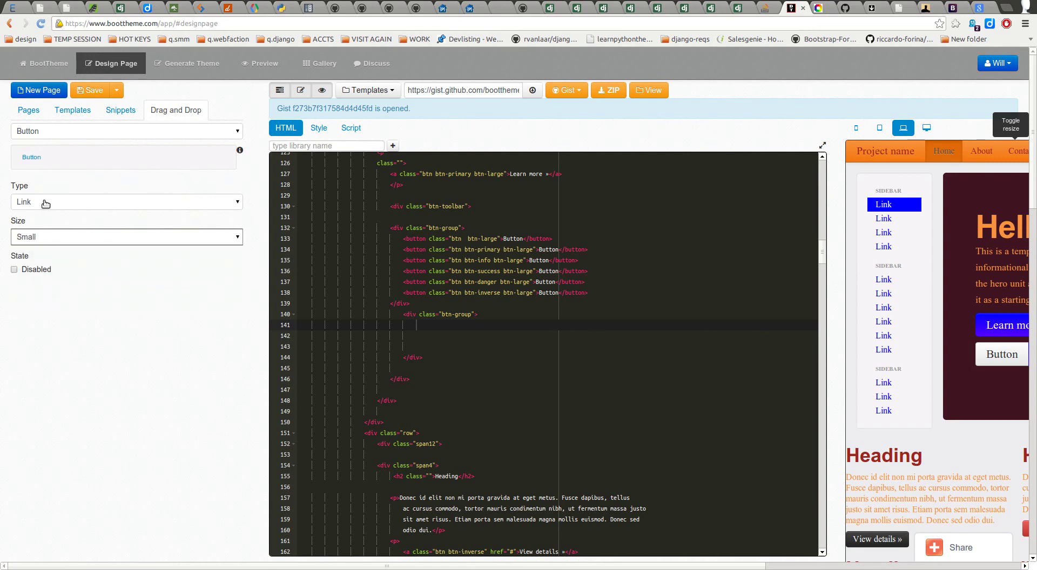
# Step: Paste a copy of the empty button group below it and outdent the copy
pyautogui.moveTo(426, 357); pyautogui.dragTo(391, 329)
pyautogui.hotkey('ctrl', 'c')
pyautogui.click(439, 359)
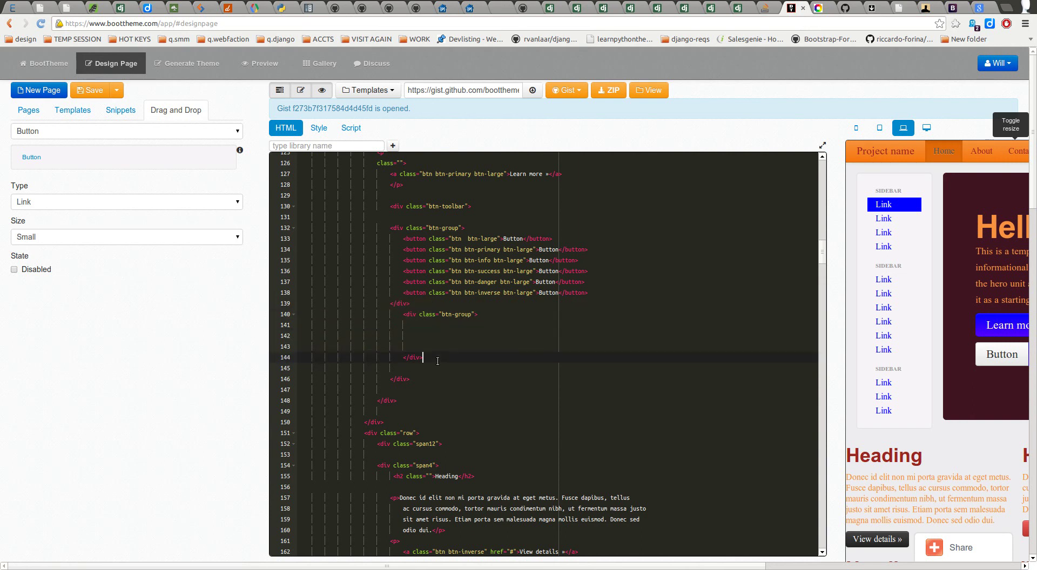
pyautogui.hotkey('ctrl', 'v')
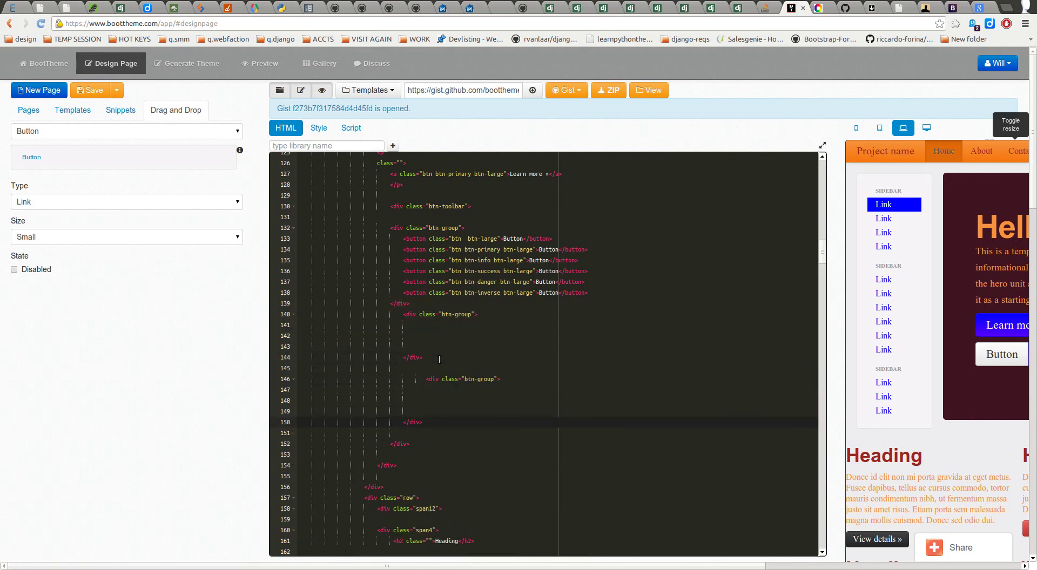
pyautogui.click(427, 380)
pyautogui.press('BackSpace')
pyautogui.press('BackSpace')
pyautogui.press('BackSpace')
pyautogui.press('BackSpace')
# Step: Drag a small Primary button into the copied group, then switch the sample button to Success
pyautogui.click(41, 135)
pyautogui.click(41, 196)
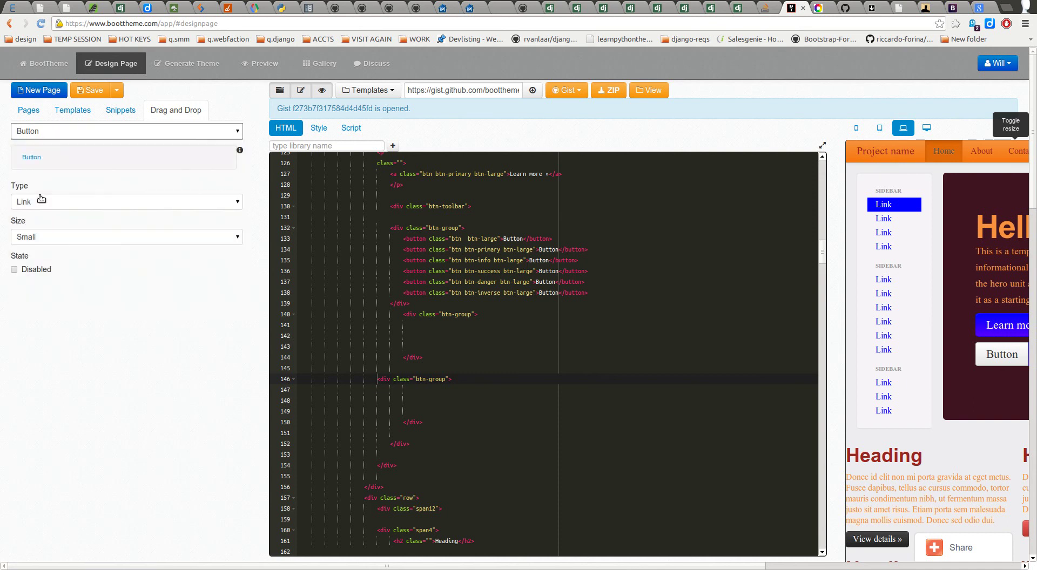
pyautogui.moveTo(53, 160); pyautogui.dragTo(53, 159)
pyautogui.click(50, 202)
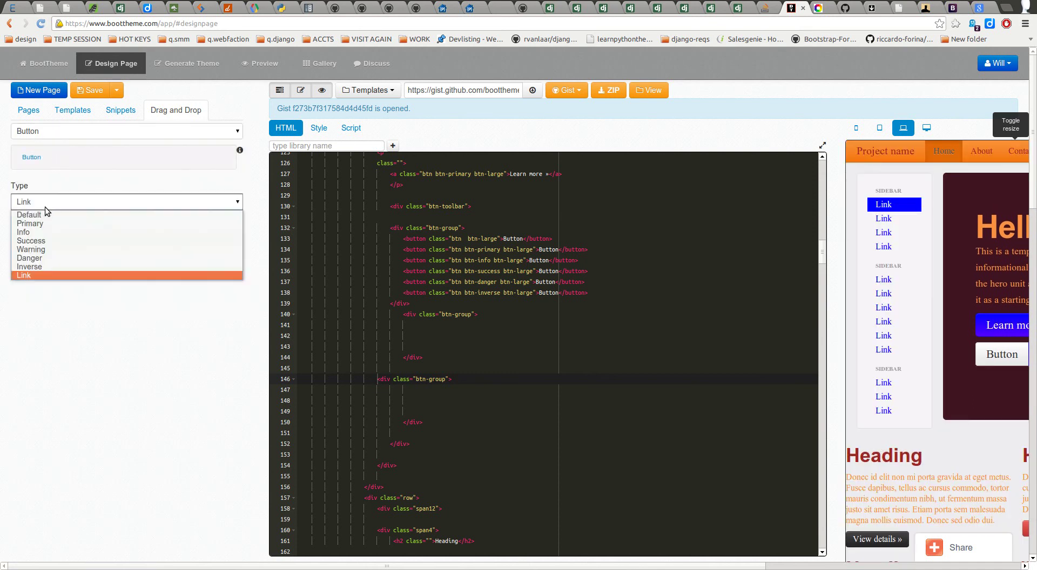
pyautogui.click(41, 224)
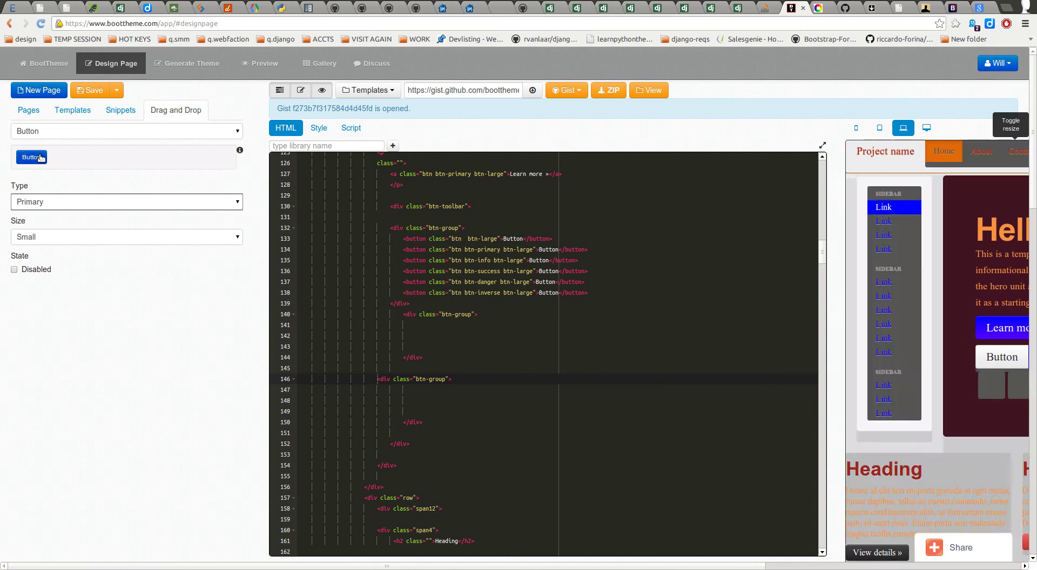
pyautogui.moveTo(28, 157); pyautogui.dragTo(419, 390)
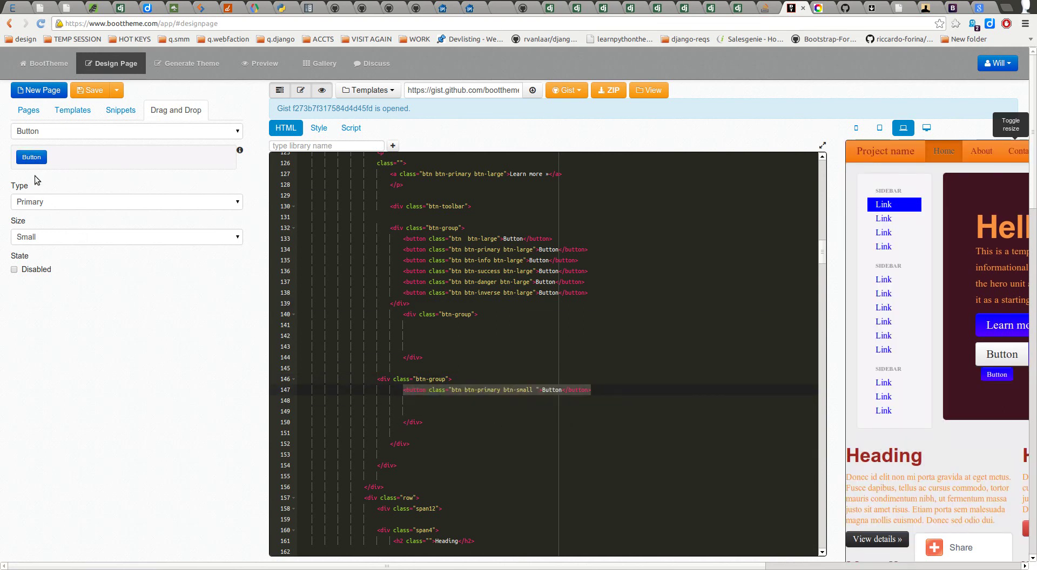
pyautogui.click(43, 202)
pyautogui.click(42, 244)
# Step: Drop the small Success button into the second group and set the button size to Mini
pyautogui.moveTo(31, 157); pyautogui.dragTo(408, 402)
pyautogui.click(455, 324)
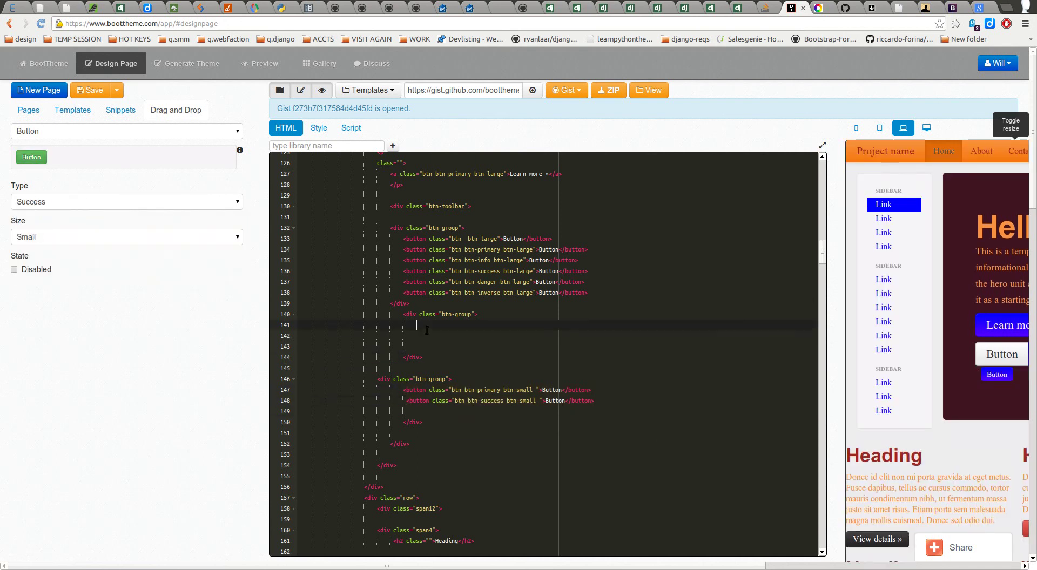
pyautogui.click(36, 238)
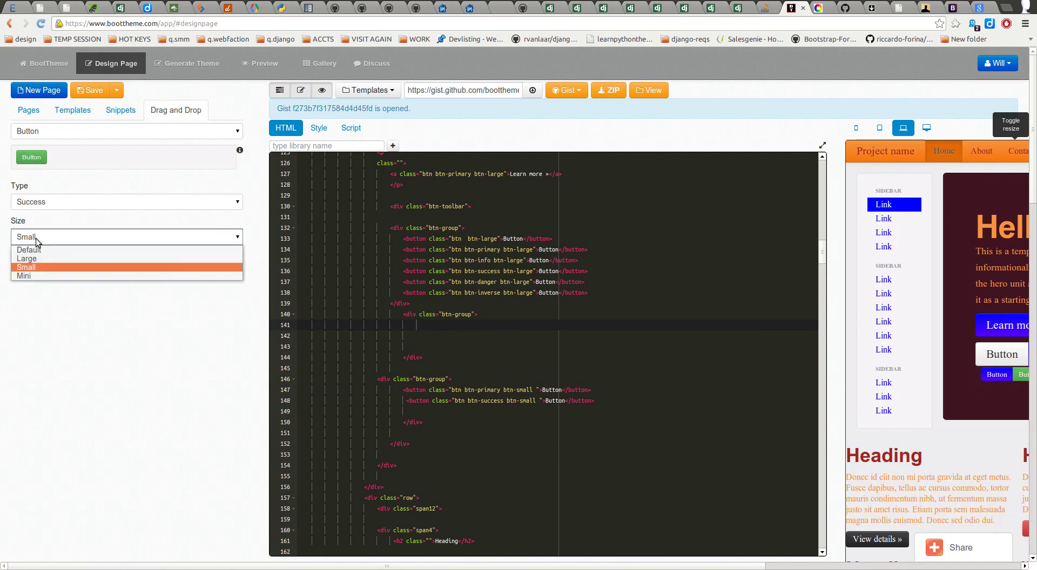
pyautogui.click(36, 273)
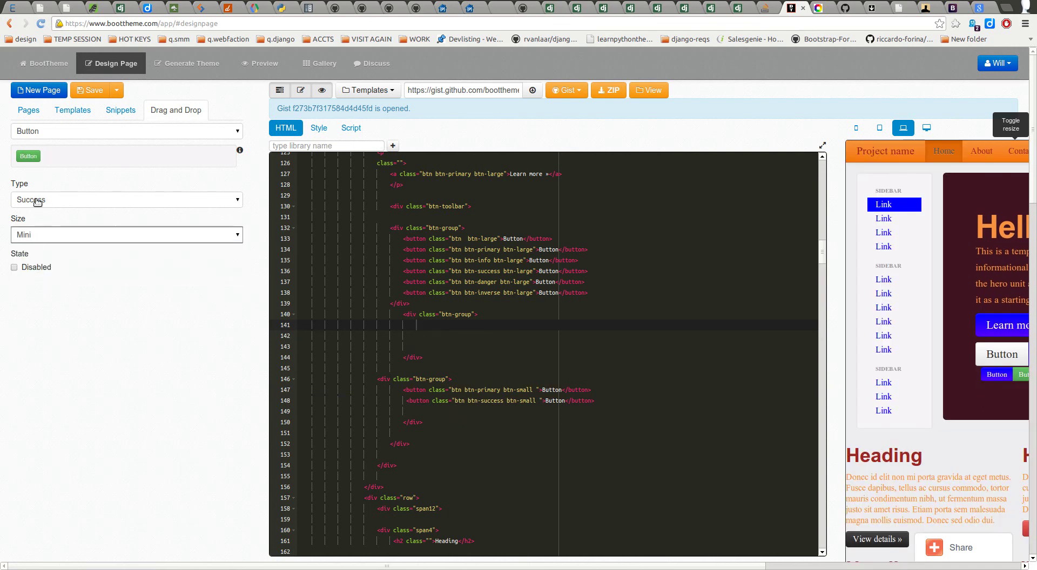
# Step: Make the sample a Warning button and drop it into the empty group at line 141
pyautogui.click(102, 131)
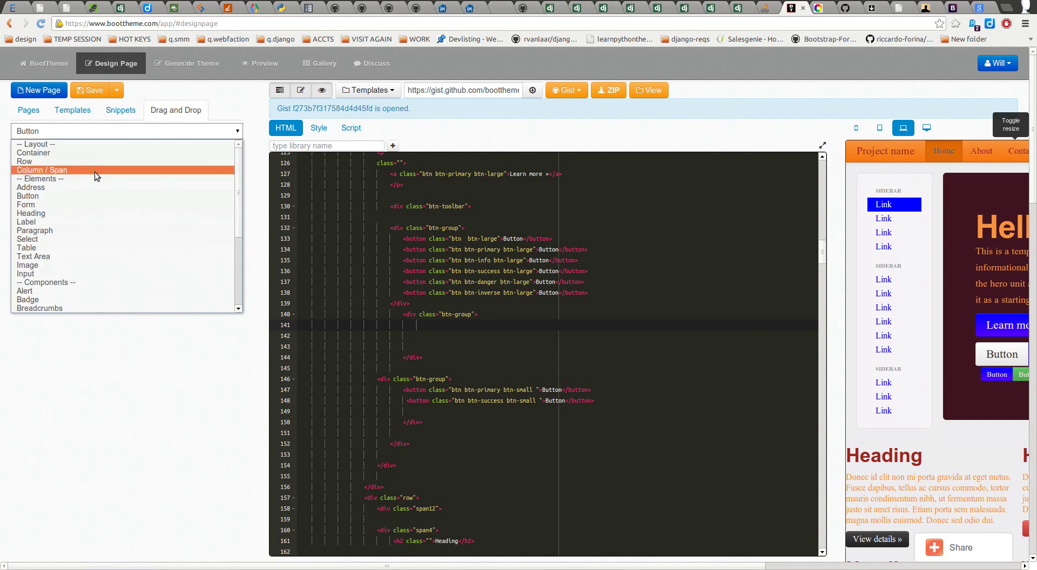
pyautogui.click(96, 131)
pyautogui.click(57, 201)
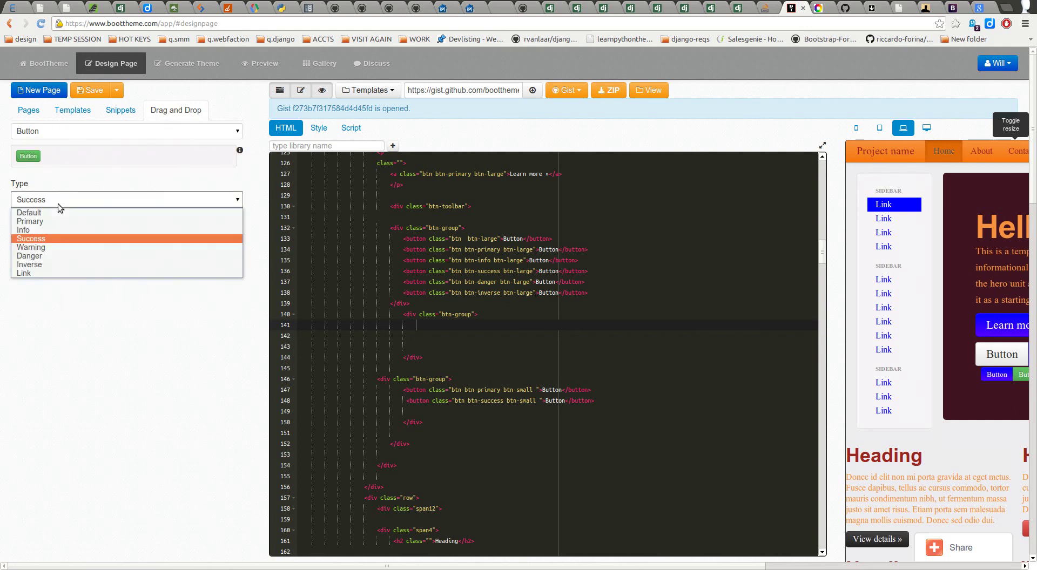
pyautogui.click(42, 245)
pyautogui.moveTo(28, 156); pyautogui.dragTo(410, 325)
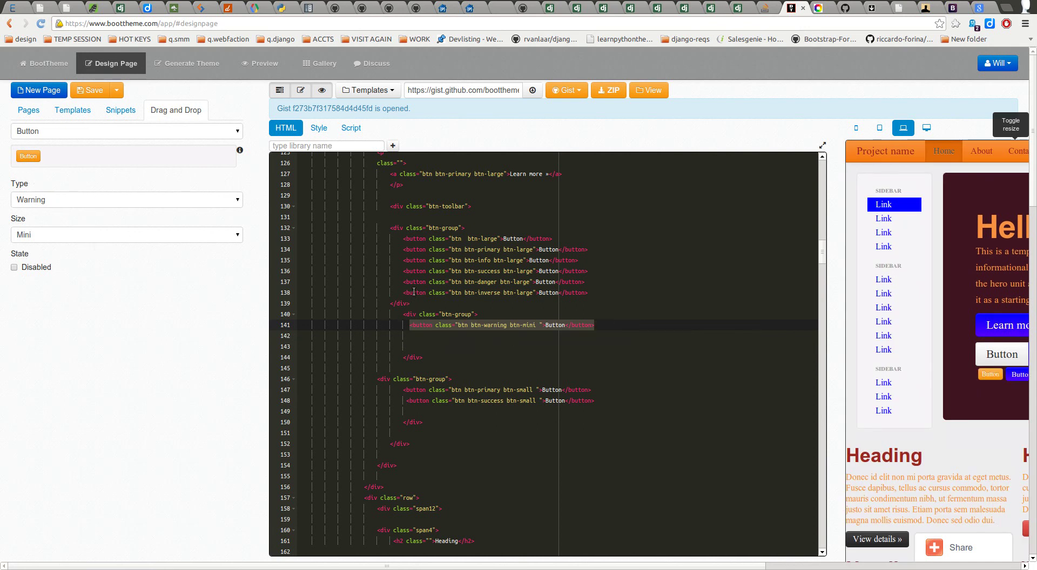
pyautogui.doubleClick(409, 239)
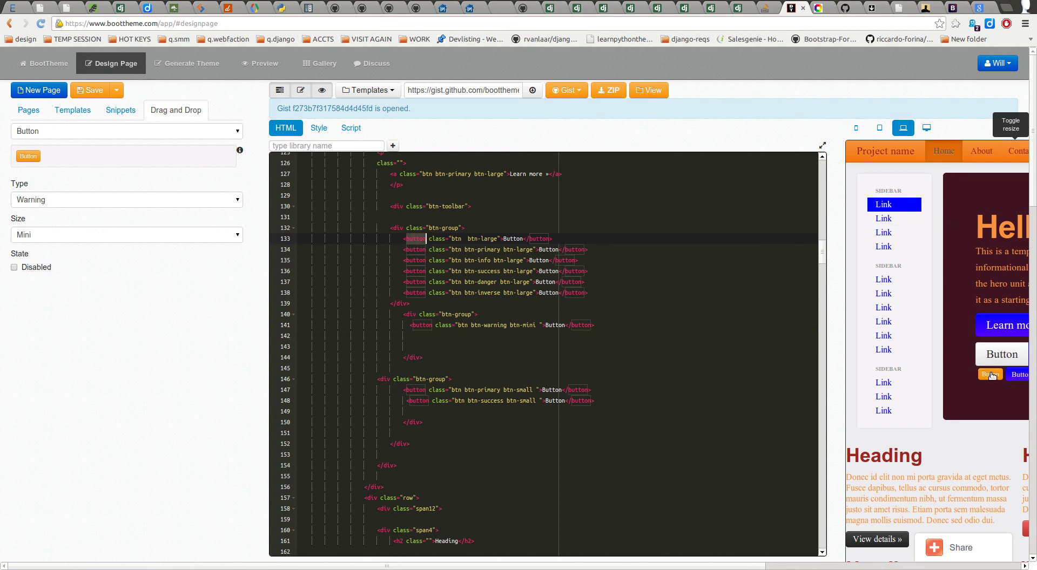
# Step: Change the first large hero button's opening and closing tags from button to a
pyautogui.write('a')
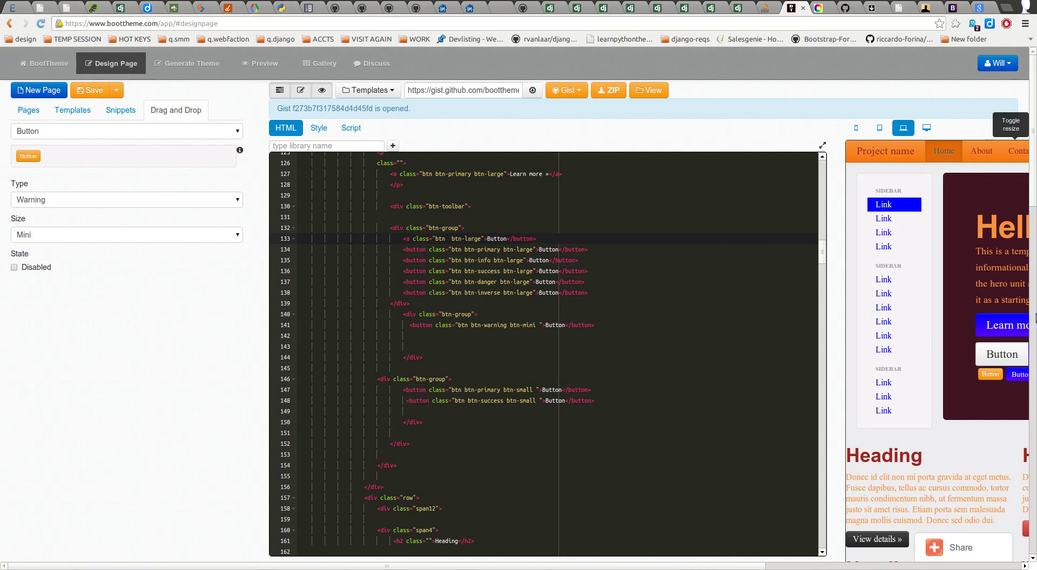
pyautogui.click(533, 239)
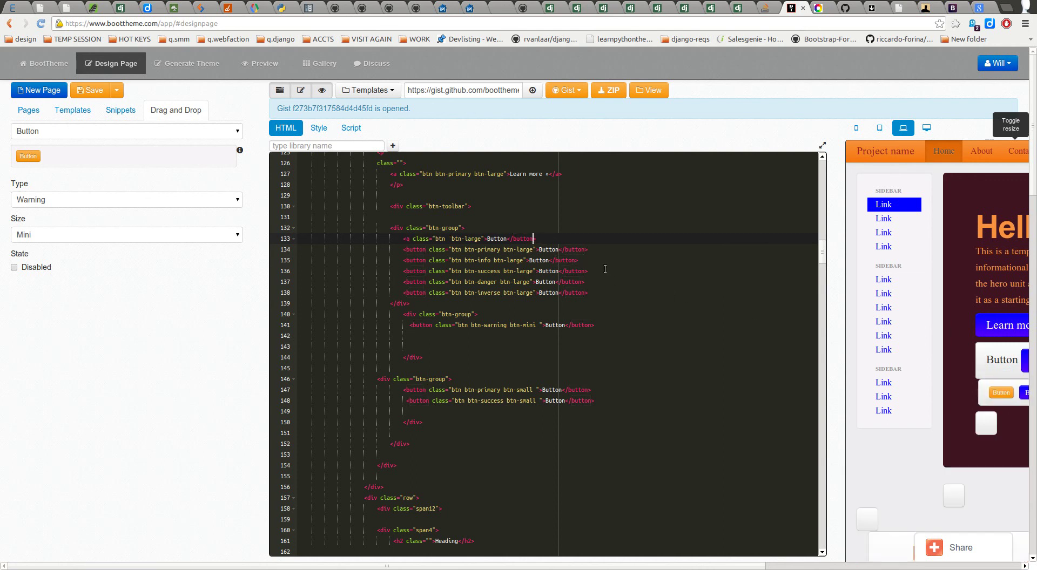
pyautogui.hotkey('ctrl', 'shift', 'Left')
pyautogui.write('a>')
pyautogui.click(598, 284)
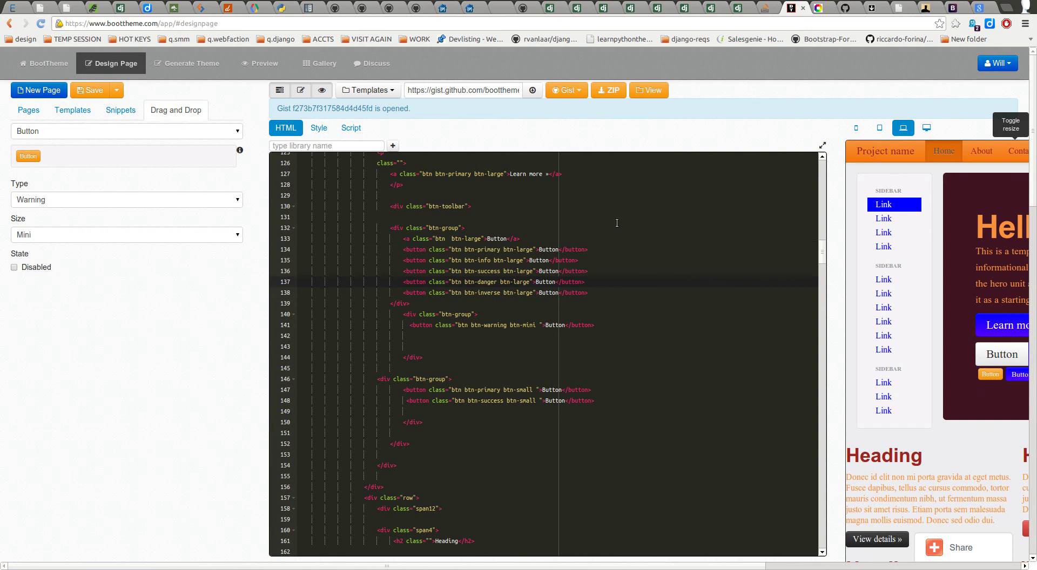
# Step: Hide and restore the code editor to check the preview, then place the caret on line 142
pyautogui.click(302, 91)
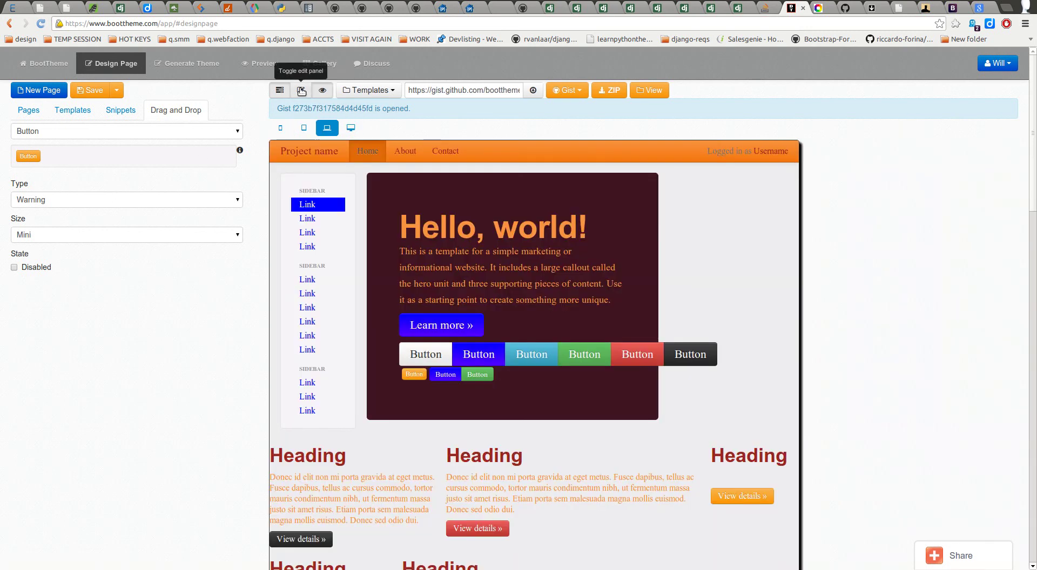
pyautogui.click(301, 91)
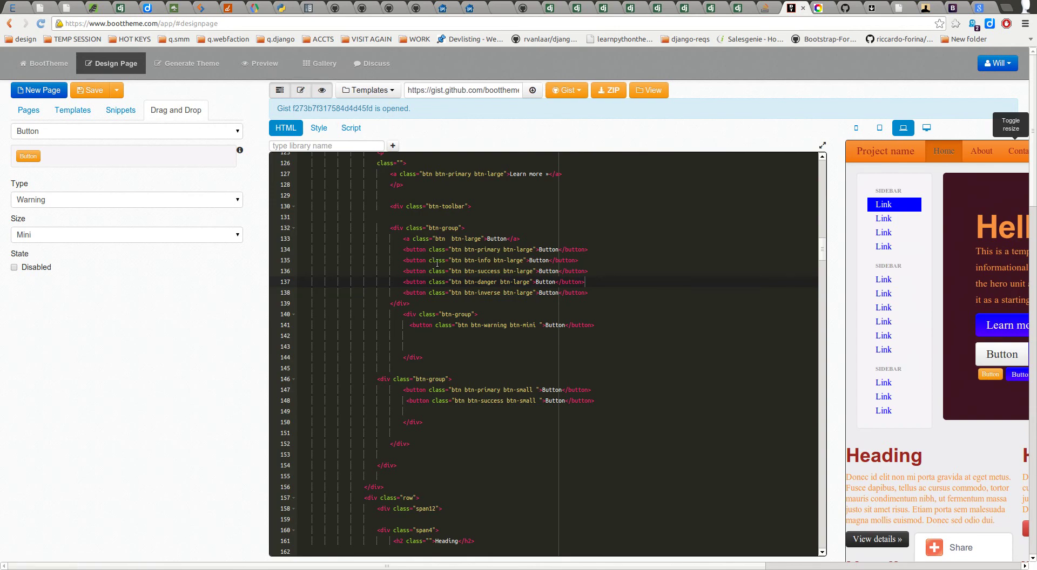
pyautogui.moveTo(436, 238); pyautogui.dragTo(533, 249)
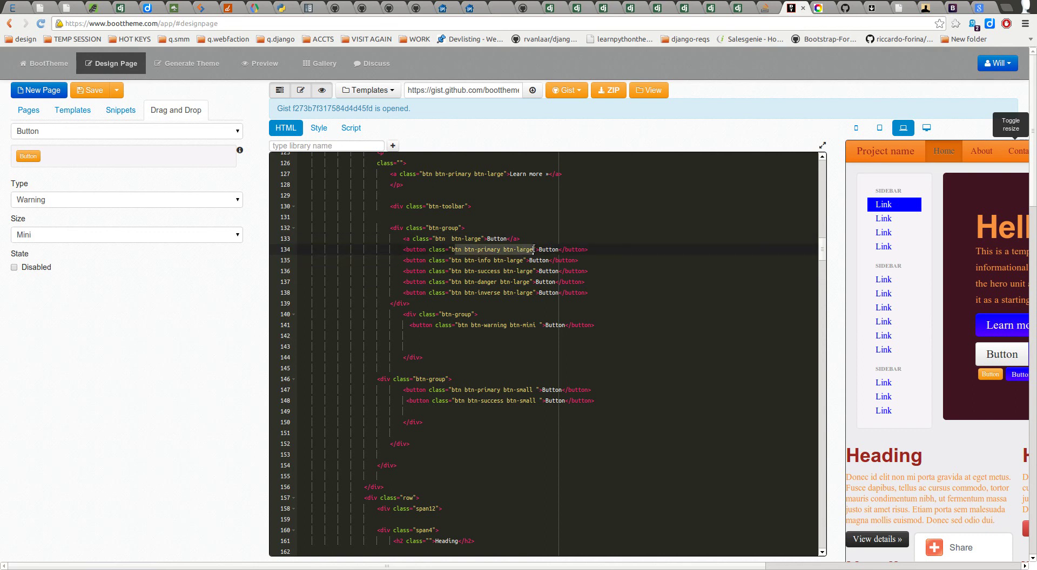
pyautogui.click(439, 338)
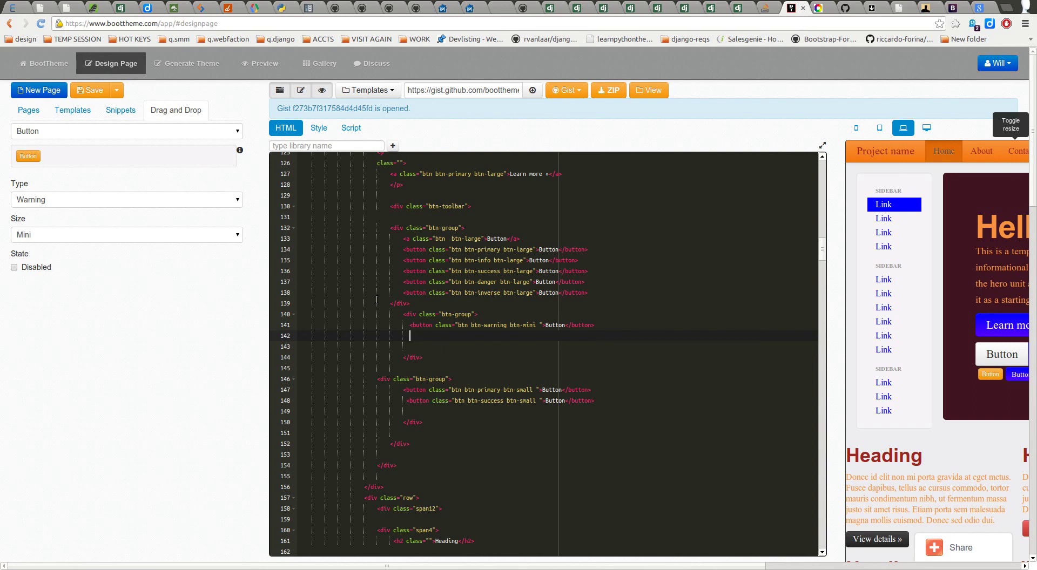
pyautogui.click(154, 132)
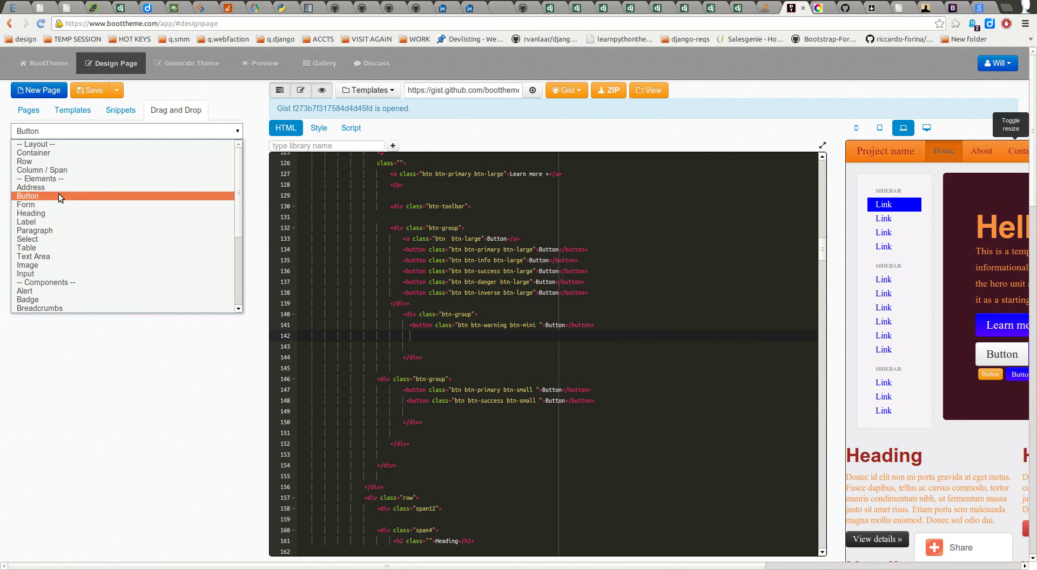
# Step: Drop a Danger button at line 142 beside the warning button and hide the code editor
pyautogui.click(58, 194)
pyautogui.click(70, 200)
pyautogui.click(55, 255)
pyautogui.moveTo(40, 161); pyautogui.dragTo(445, 347)
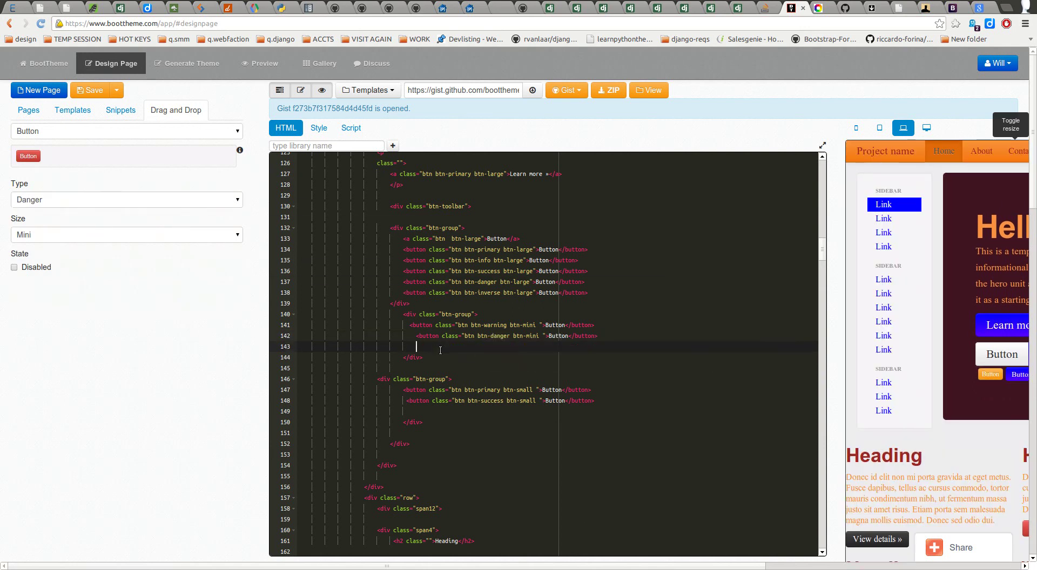
pyautogui.click(445, 347)
pyautogui.click(301, 92)
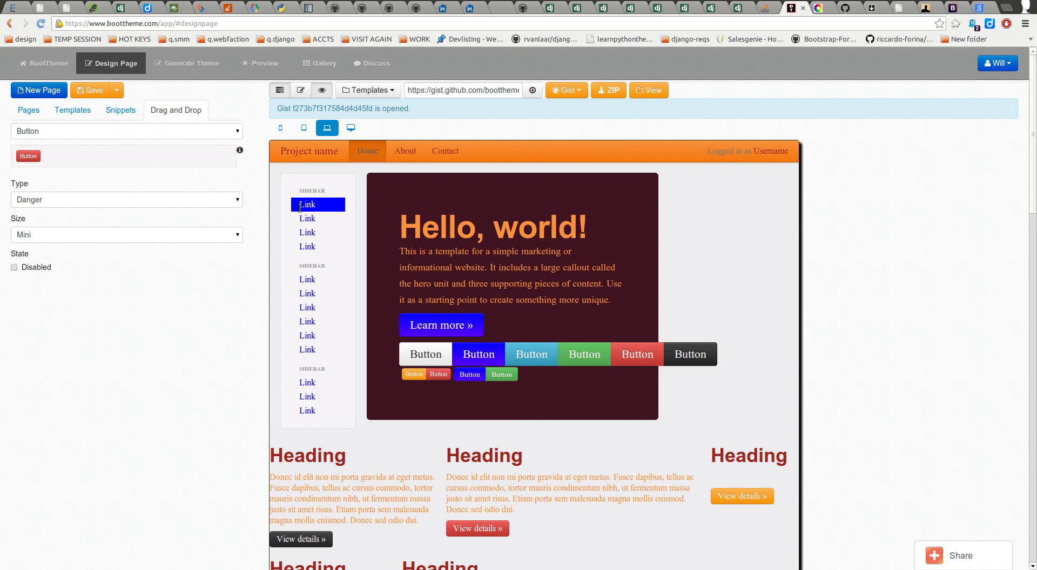
# Step: Switch to the Generate Theme tab and scroll to Component Sizing
pyautogui.click(208, 68)
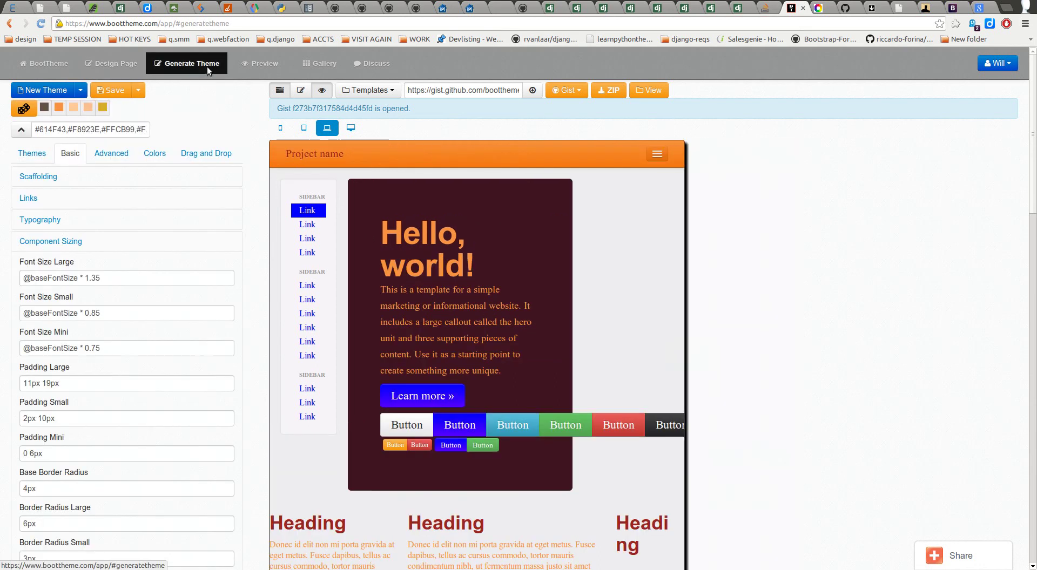
pyautogui.click(111, 64)
pyautogui.click(186, 68)
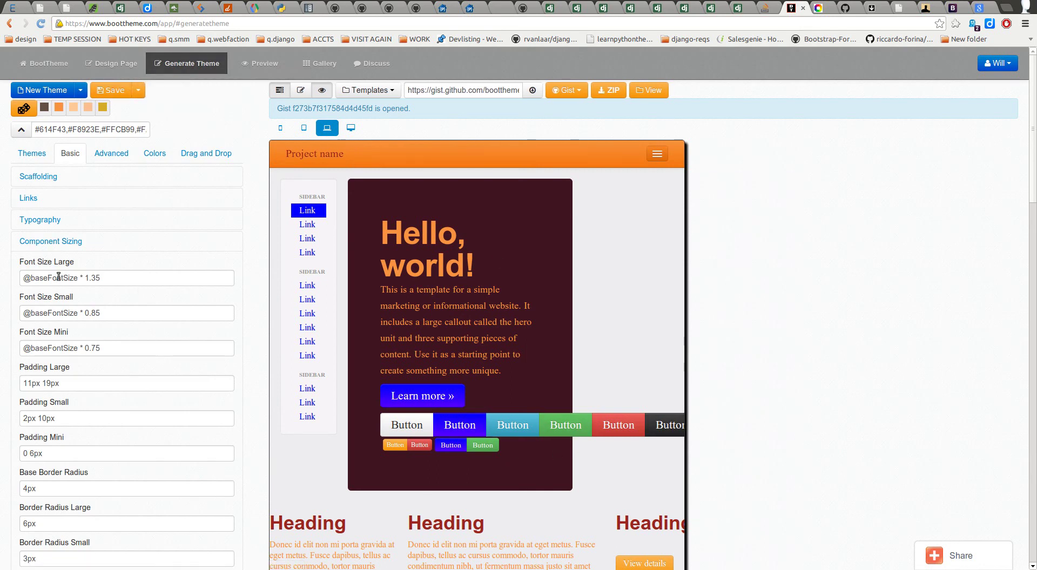
pyautogui.scroll(-1, 80, 274)
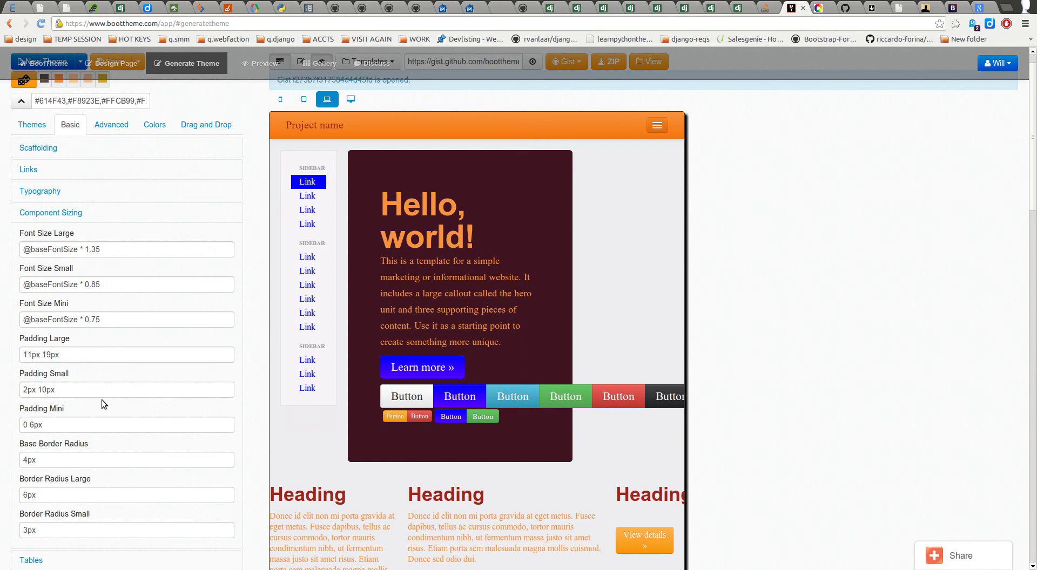
# Step: Try Padding Large values of 2px and 20px, previewing each, and finish at 11px 19px
pyautogui.click(31, 355)
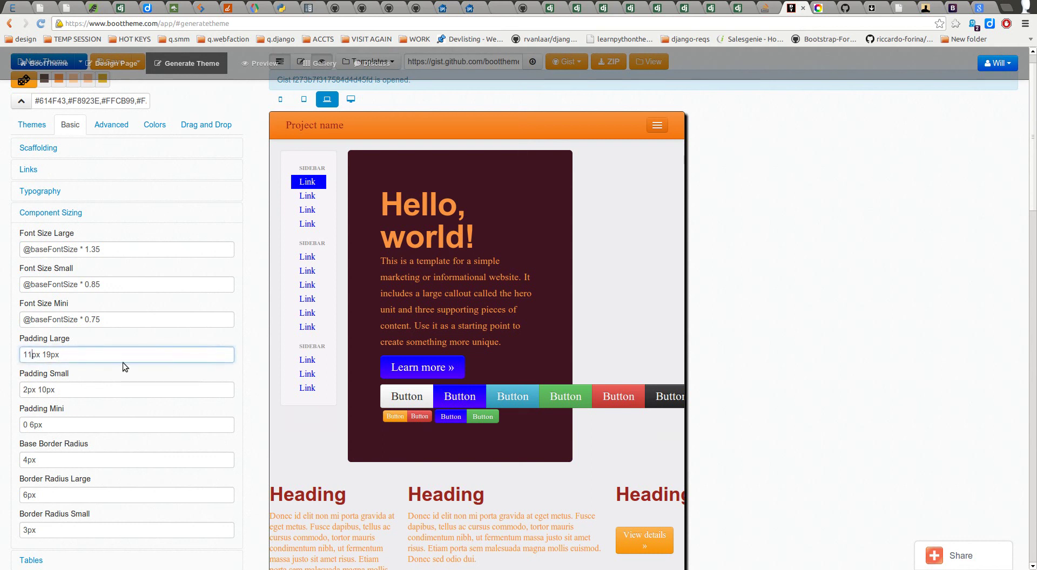
pyautogui.press('BackSpace')
pyautogui.press('BackSpace')
pyautogui.write('2')
pyautogui.press('Tab')
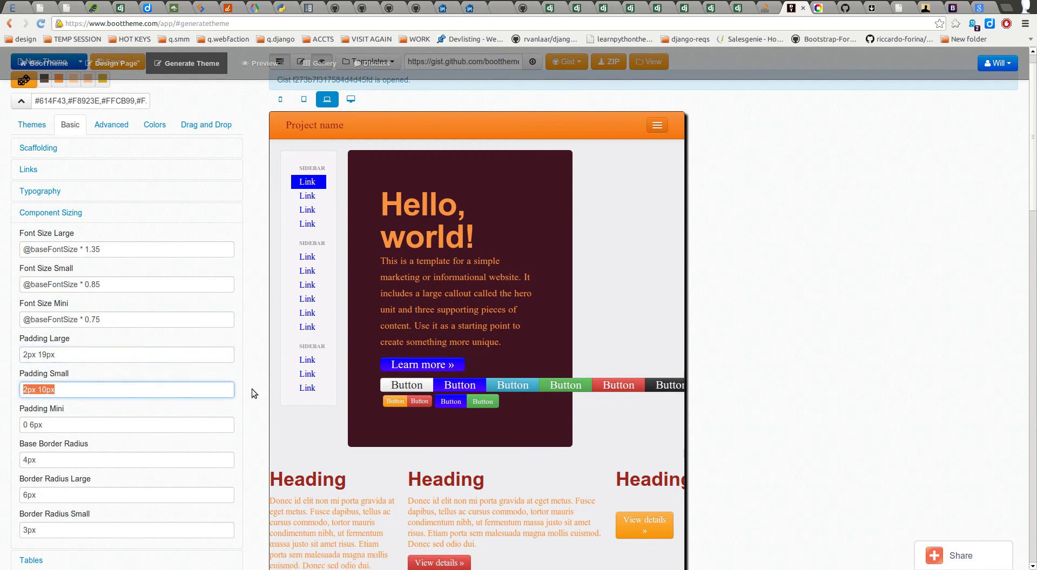
pyautogui.click(24, 354)
pyautogui.write('0')
pyautogui.press('Tab')
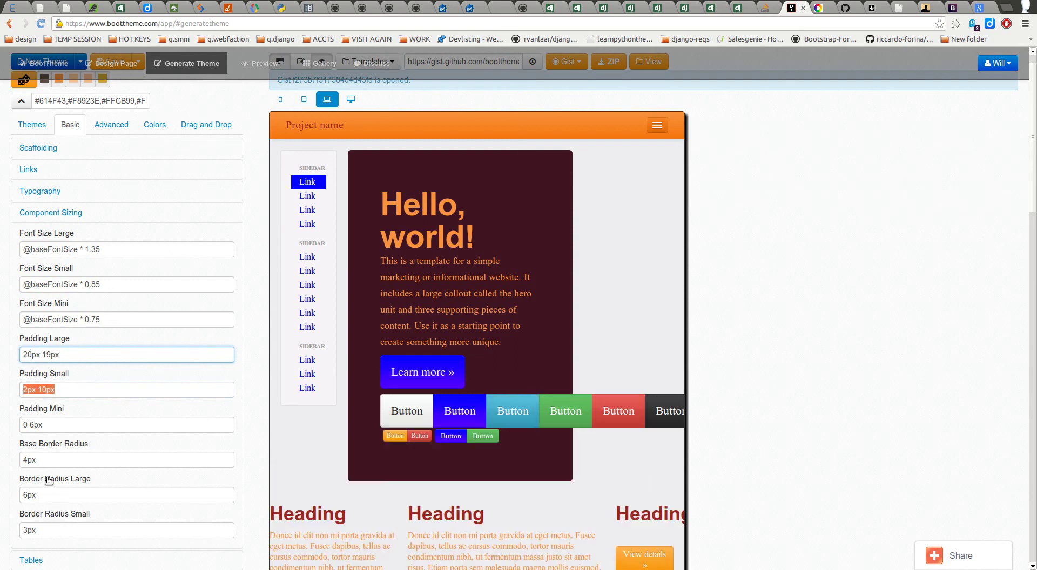
pyautogui.click(27, 355)
pyautogui.press('Tab')
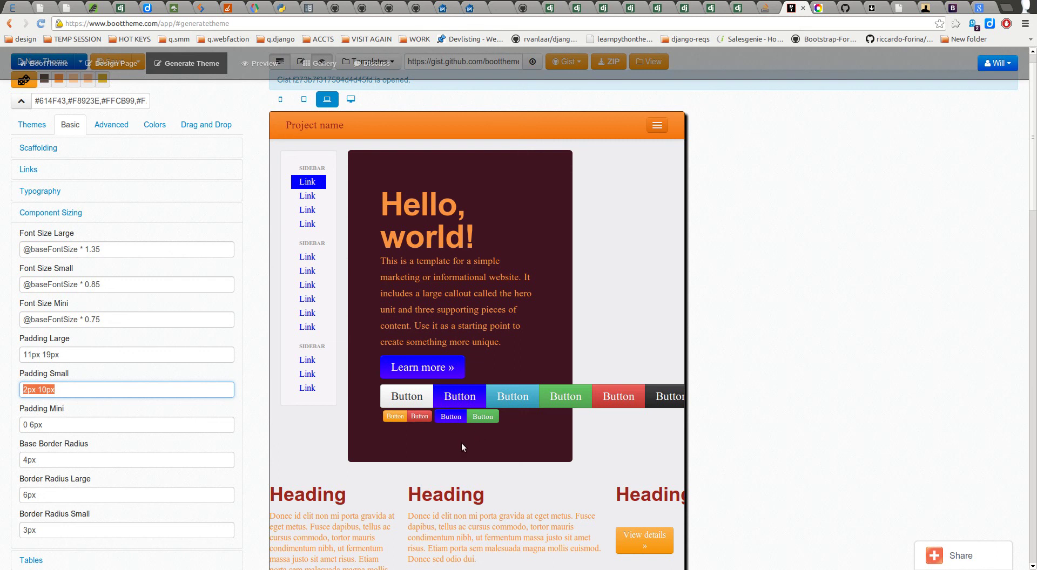
# Step: Set Base Border Radius to 40px to preview rounded buttons, then restore it to 4px
pyautogui.scroll(-3, 478, 436)
pyautogui.click(27, 344)
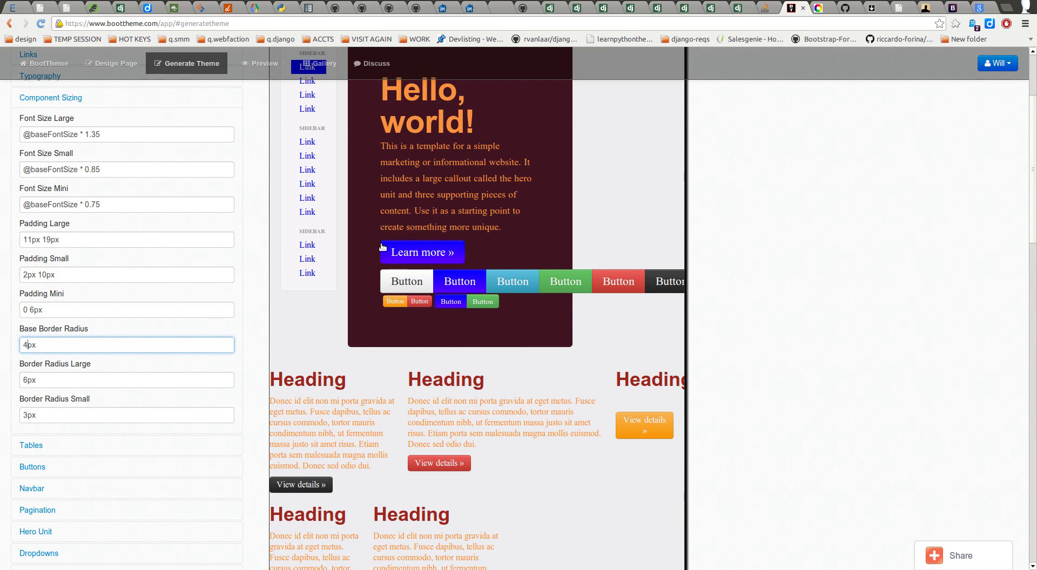
pyautogui.click(40, 347)
pyautogui.click(30, 345)
pyautogui.write('0')
pyautogui.press('Tab')
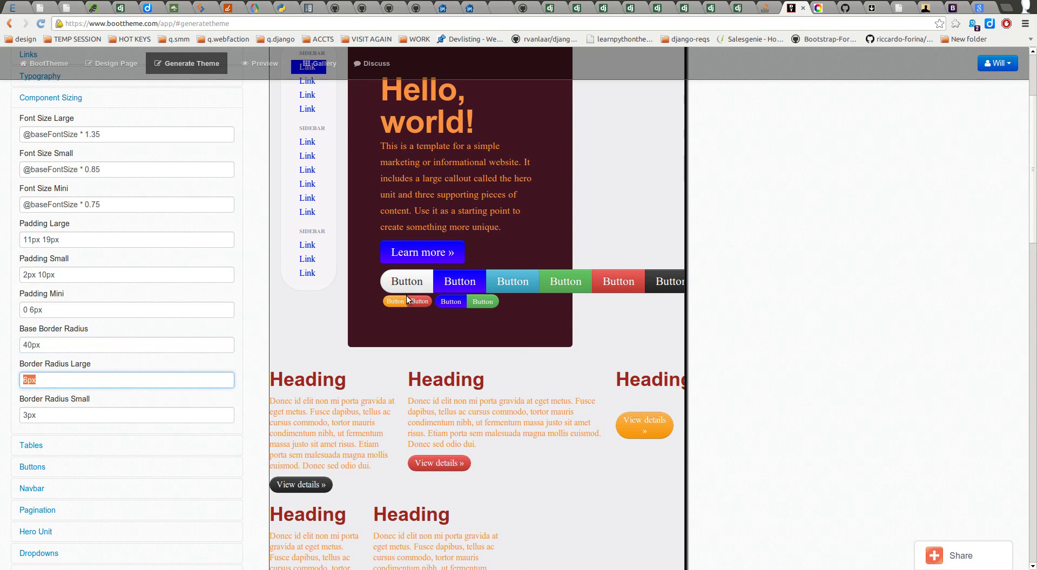
pyautogui.click(227, 341)
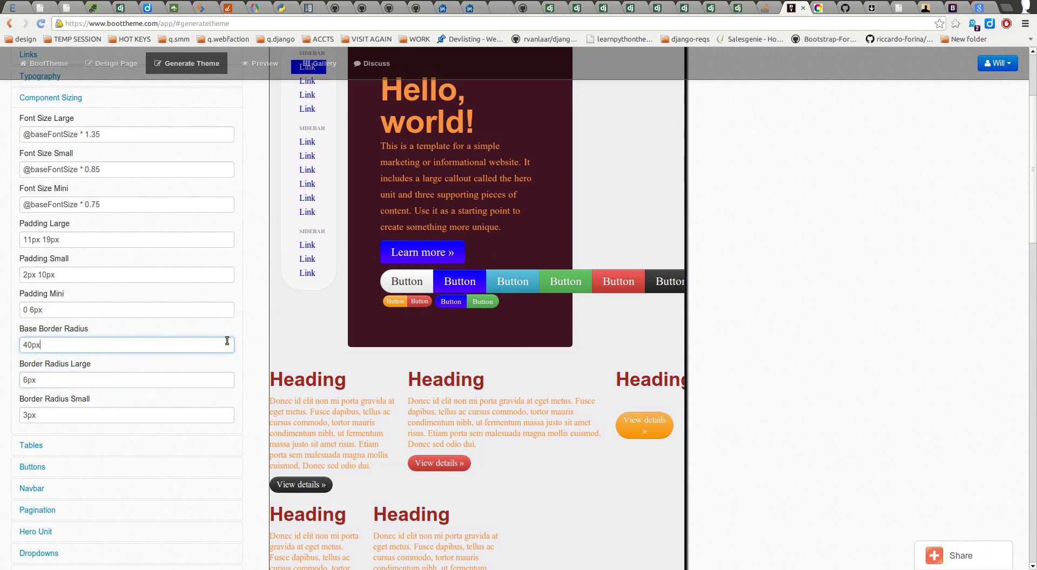
pyautogui.press('Left')
pyautogui.press('Left')
pyautogui.press('BackSpace')
pyautogui.click(93, 417)
pyautogui.click(64, 104)
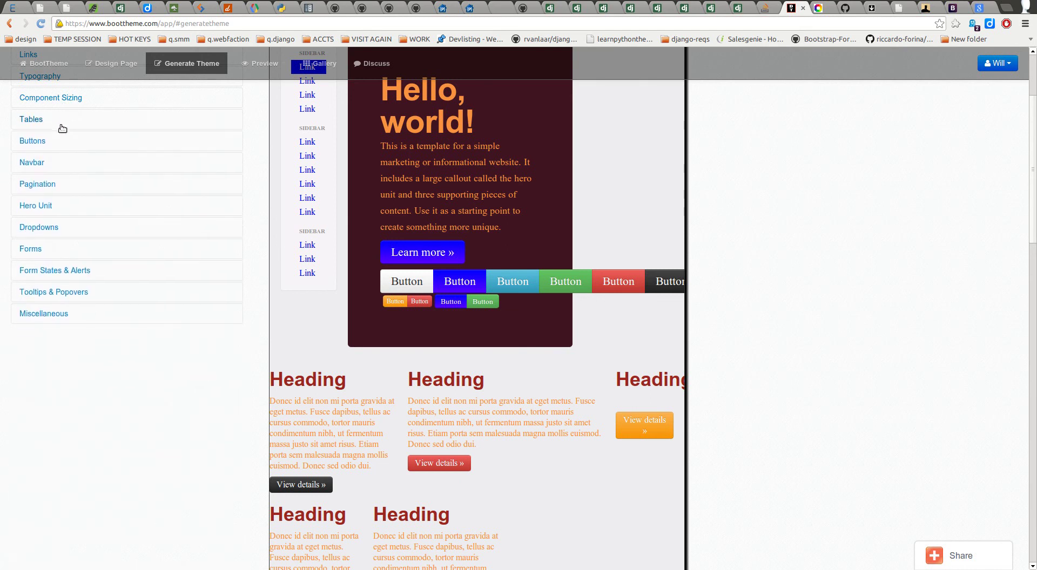
pyautogui.click(63, 127)
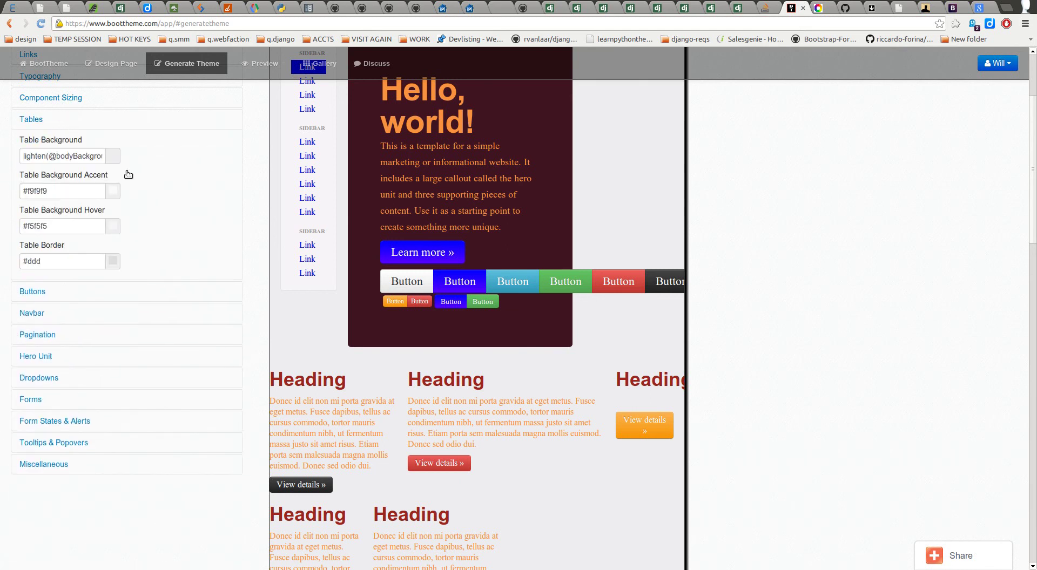
pyautogui.scroll(-1, 378, 411)
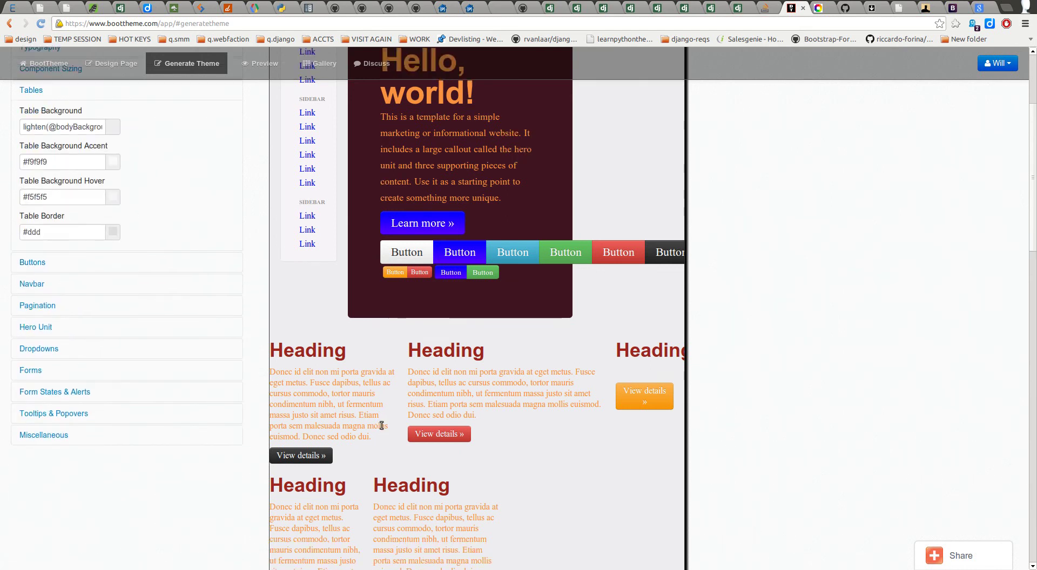
pyautogui.scroll(-15, 381, 407)
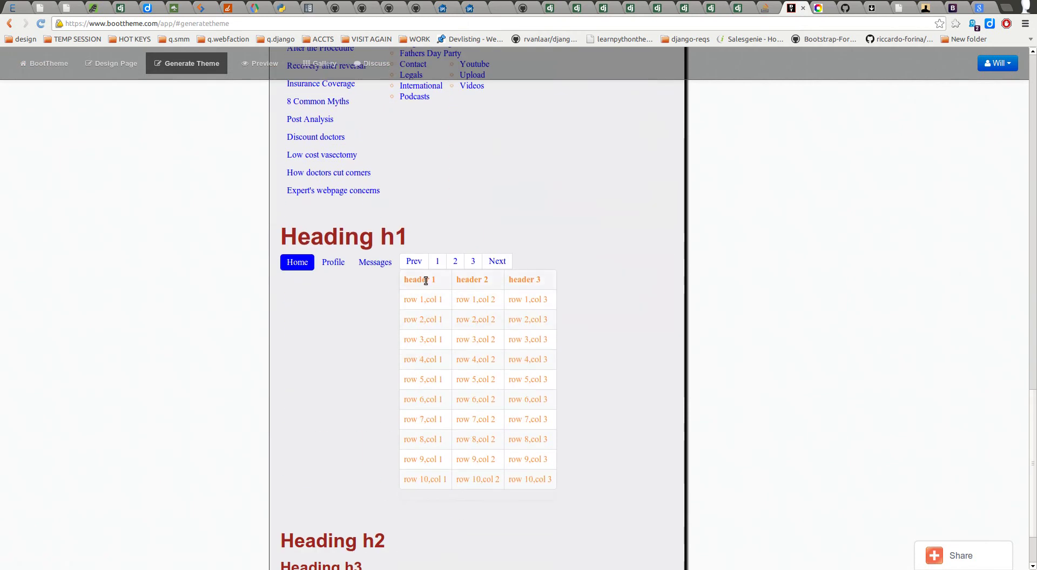
pyautogui.scroll(15, 198, 275)
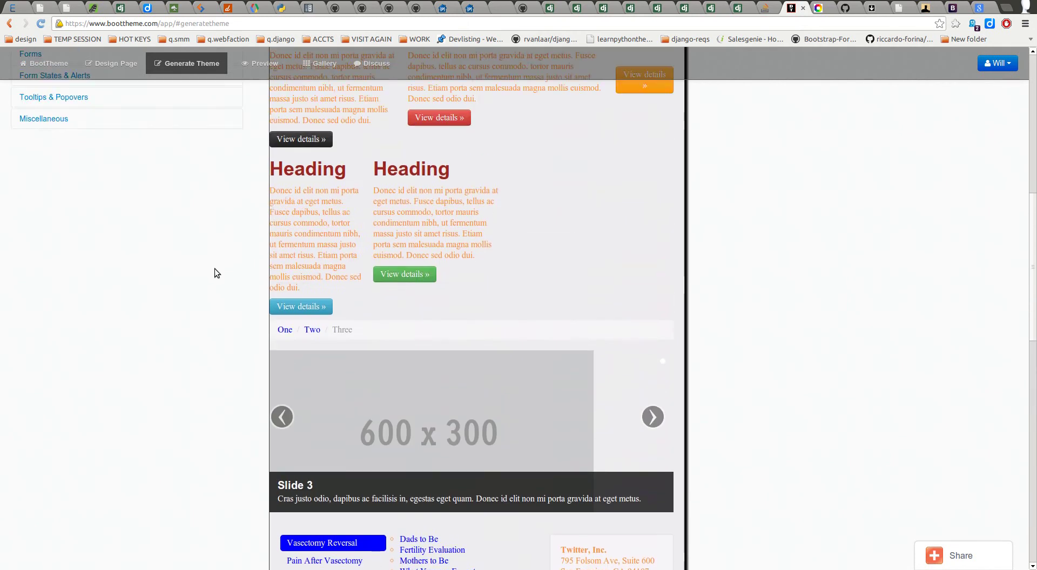
pyautogui.click(71, 220)
pyautogui.click(64, 257)
pyautogui.click(65, 291)
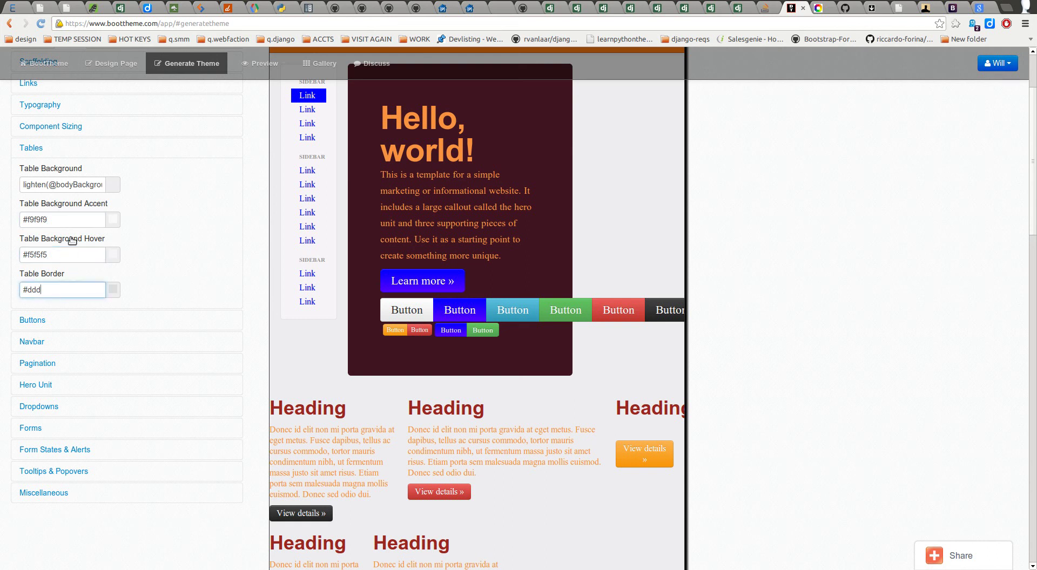
pyautogui.click(76, 185)
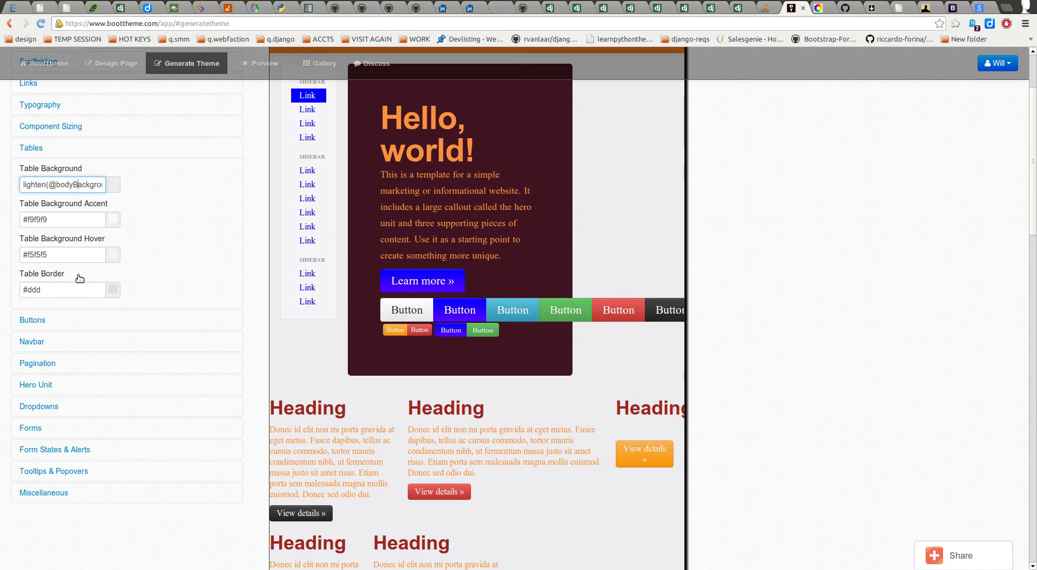
pyautogui.click(89, 219)
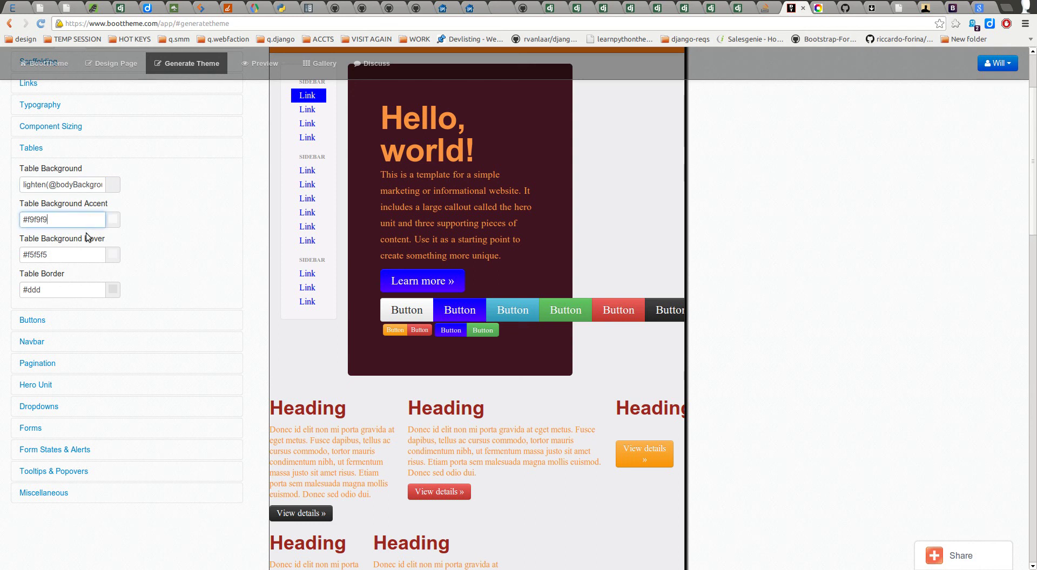
pyautogui.scroll(-10, 345, 351)
pyautogui.scroll(-7, 623, 495)
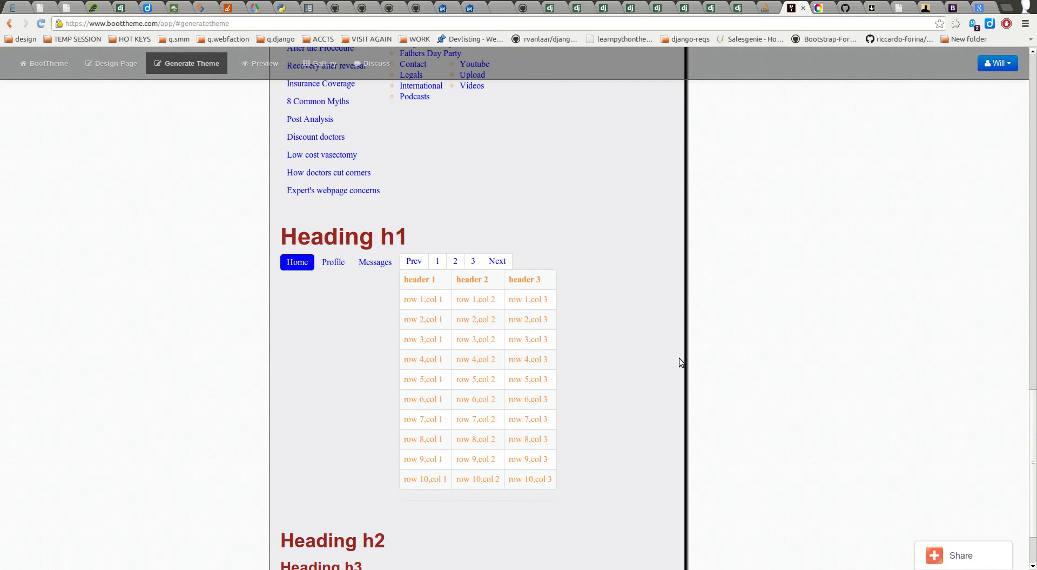
pyautogui.scroll(10, 682, 359)
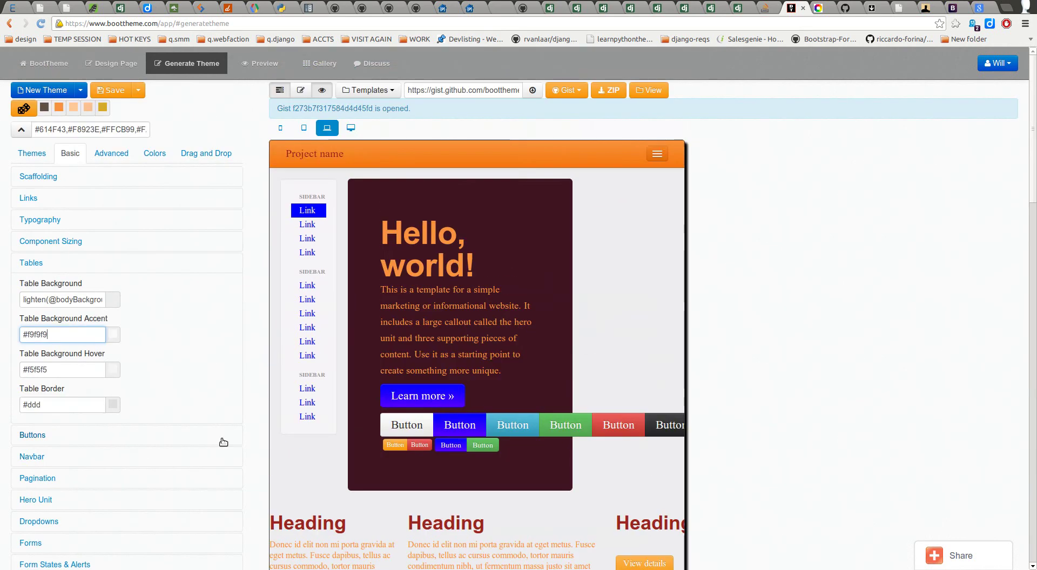
pyautogui.click(47, 262)
# Step: Expand the Buttons settings and scroll through the button colour fields
pyautogui.click(54, 288)
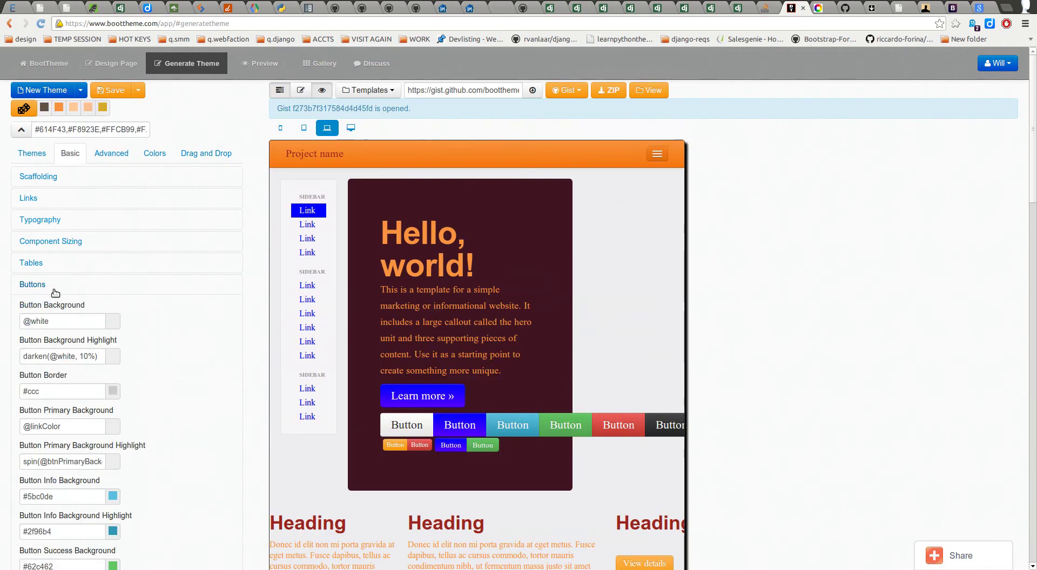
pyautogui.scroll(-5, 236, 358)
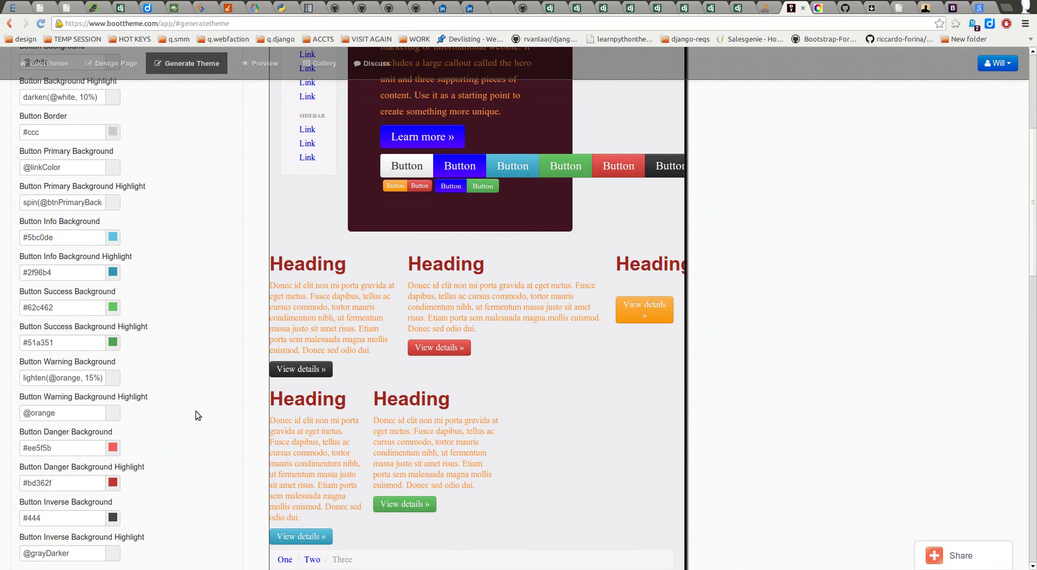
pyautogui.scroll(-6, 232, 440)
pyautogui.scroll(7, 231, 438)
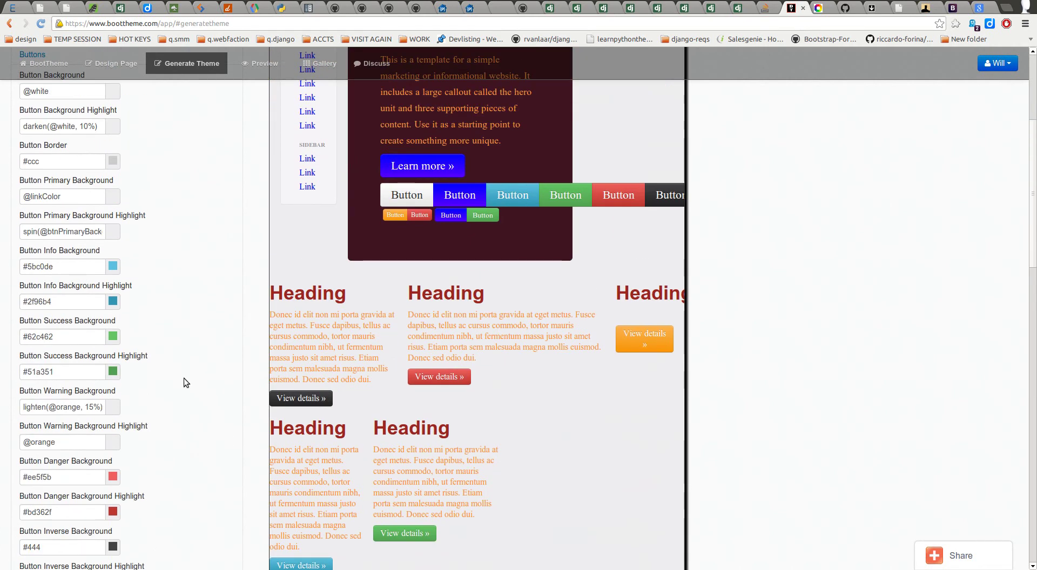
pyautogui.scroll(3, 203, 351)
pyautogui.scroll(-1, 197, 359)
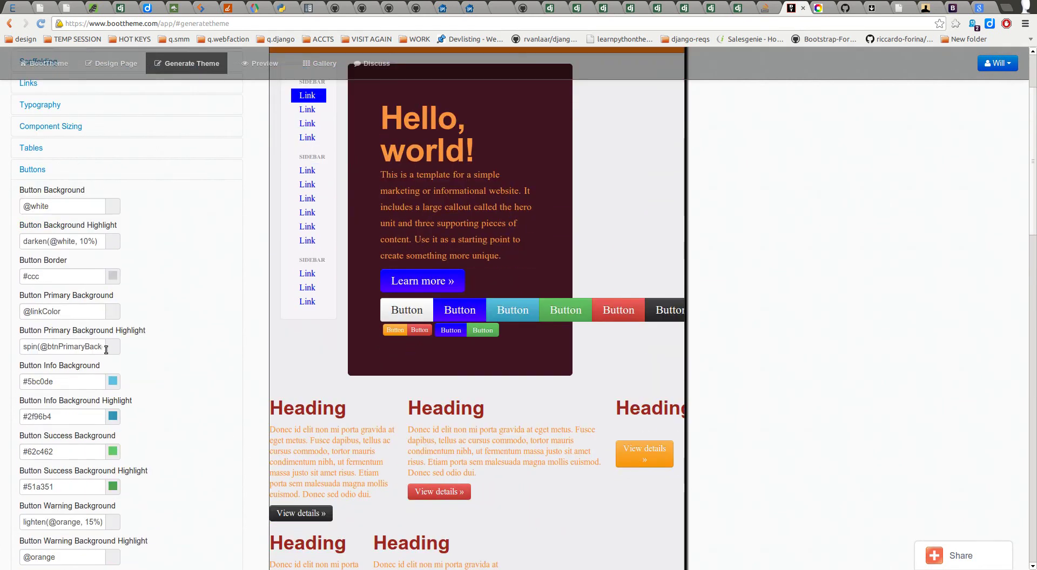
pyautogui.scroll(-2, 103, 346)
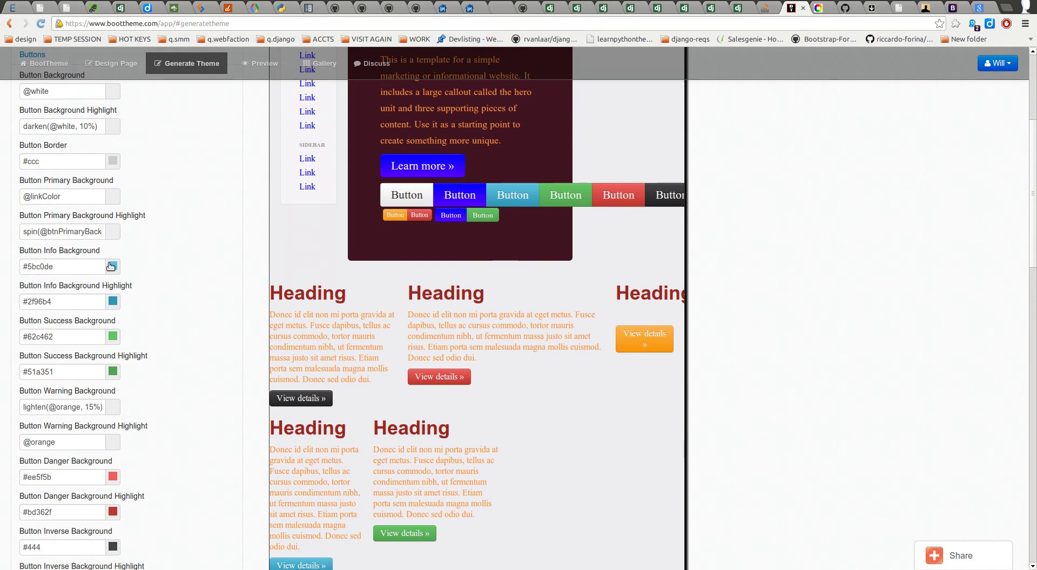
pyautogui.scroll(4, 186, 275)
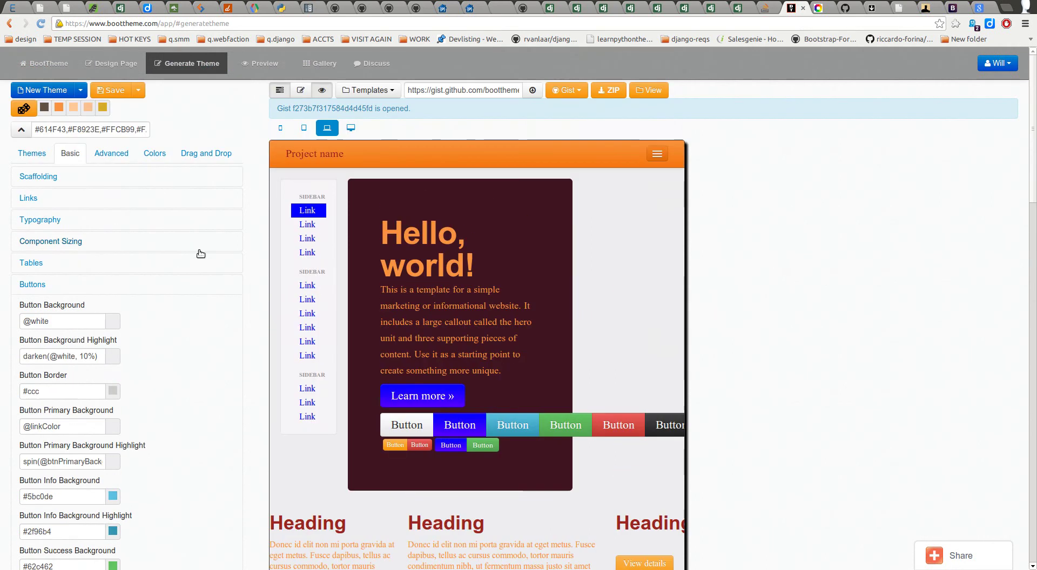
# Step: Look at the colour function reference and Advanced colour variables, then return to Basic
pyautogui.click(155, 152)
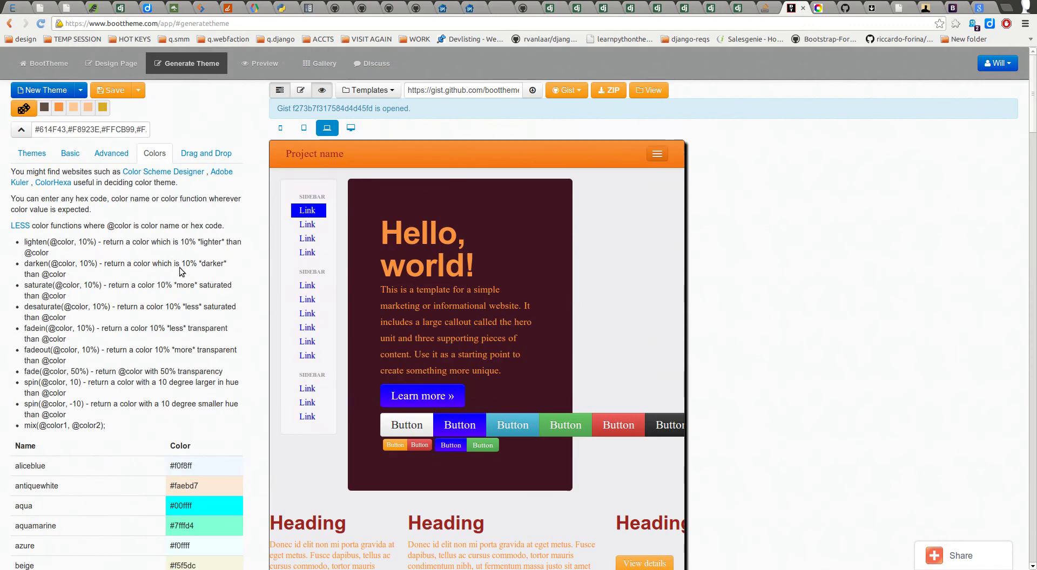
pyautogui.click(110, 155)
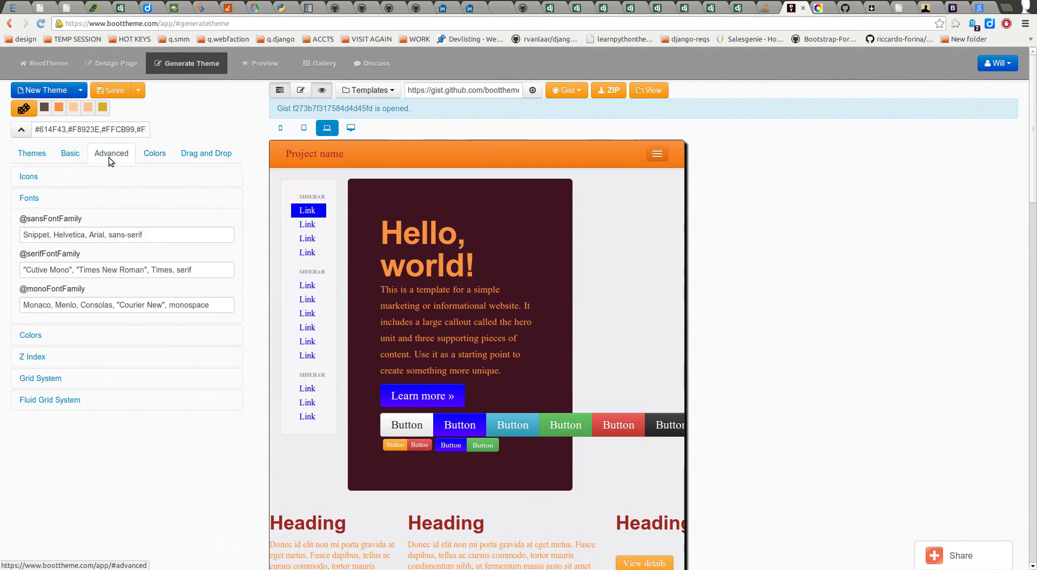
pyautogui.click(45, 336)
pyautogui.scroll(-6, 123, 305)
pyautogui.scroll(6, 107, 305)
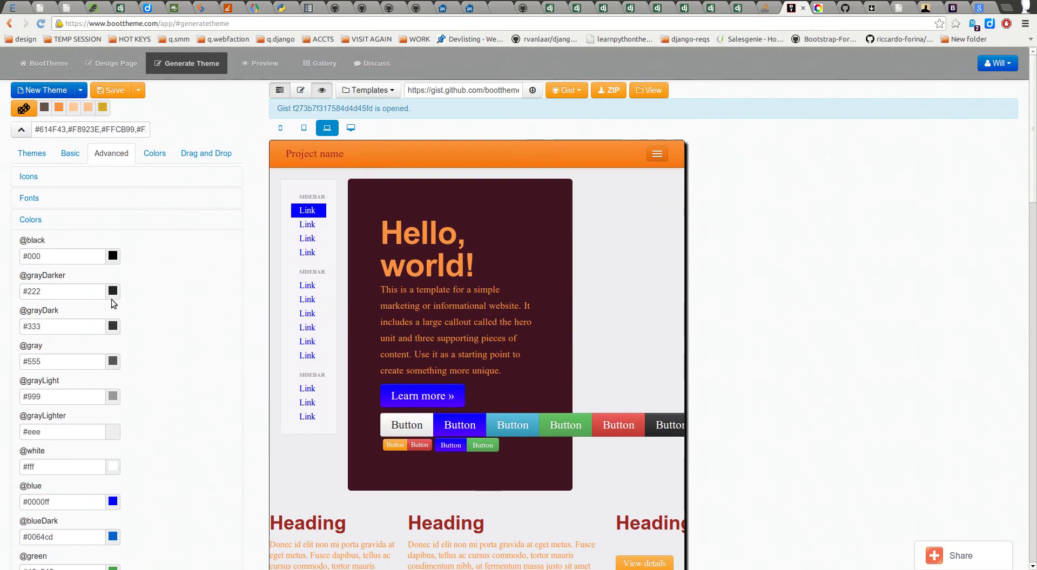
pyautogui.click(78, 154)
pyautogui.scroll(-3, 77, 352)
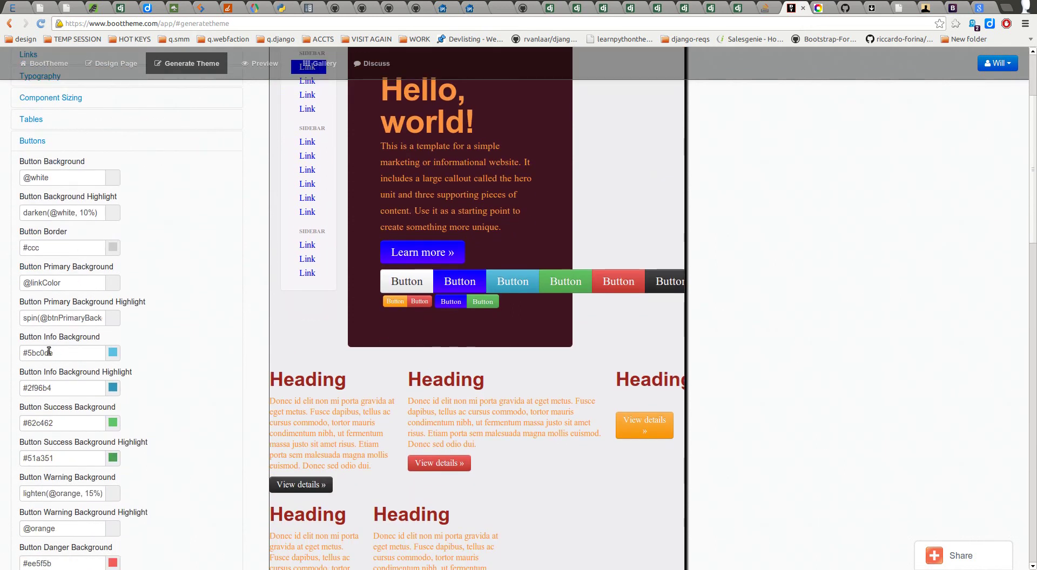
pyautogui.scroll(-3, 49, 348)
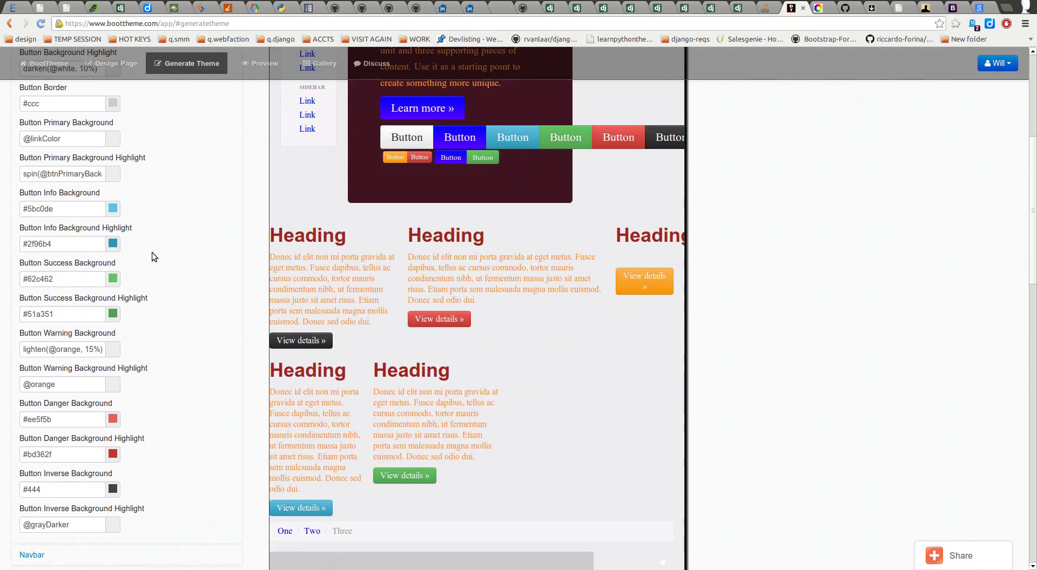
pyautogui.scroll(6, 130, 281)
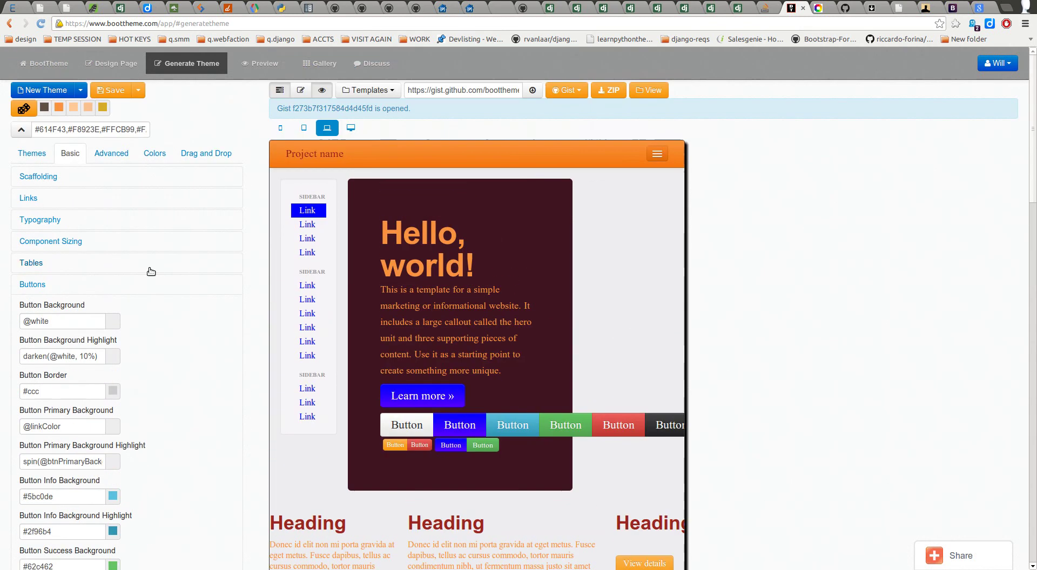
# Step: Recheck the colour variables, then go back down to the Basic button colour settings
pyautogui.click(116, 154)
pyautogui.scroll(-1, 135, 324)
pyautogui.scroll(-10, 135, 325)
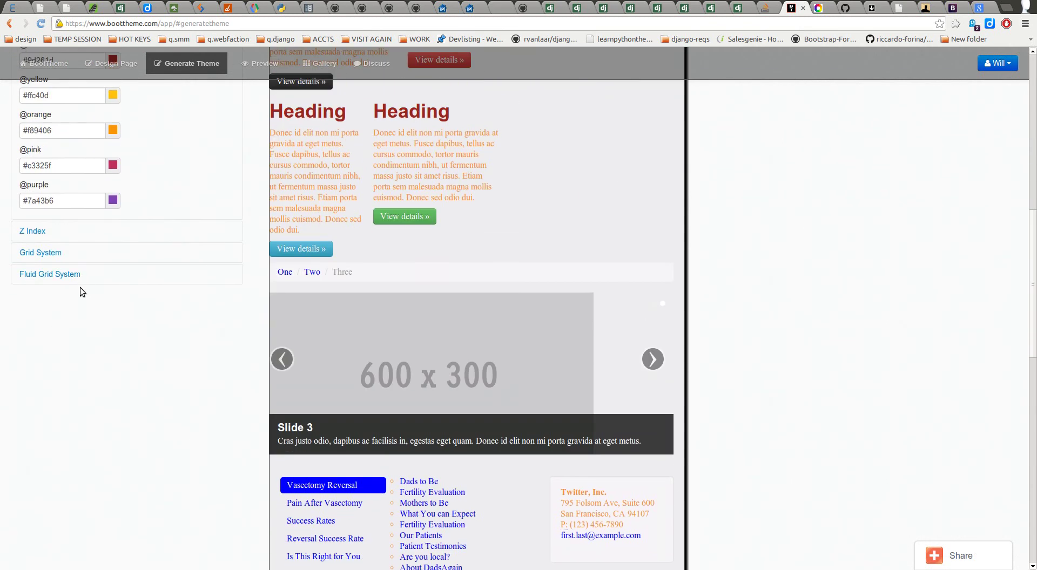
pyautogui.scroll(8, 81, 273)
pyautogui.scroll(5, 114, 274)
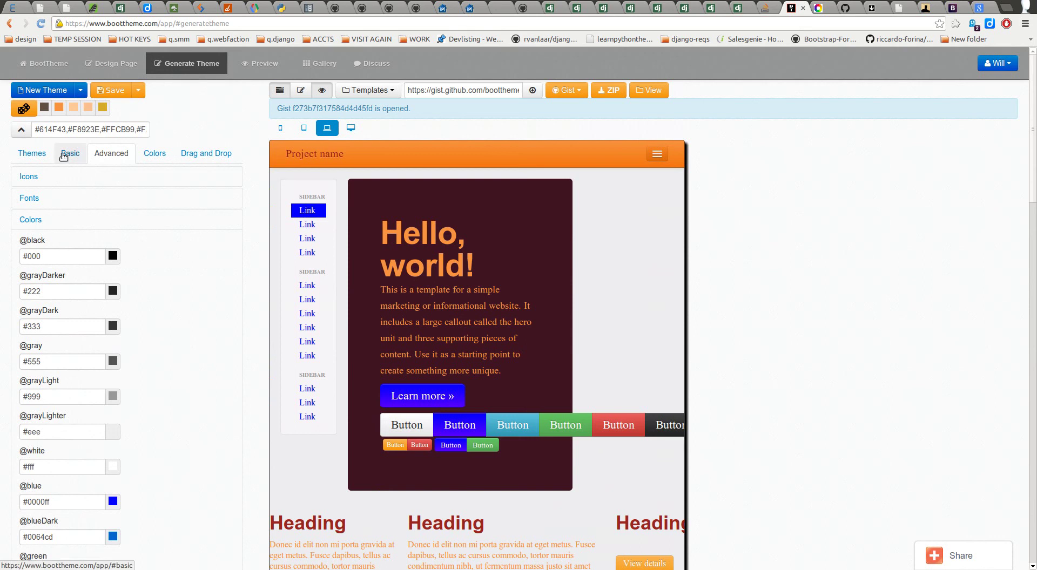
pyautogui.click(68, 155)
pyautogui.scroll(-3, 98, 323)
pyautogui.scroll(-1, 94, 325)
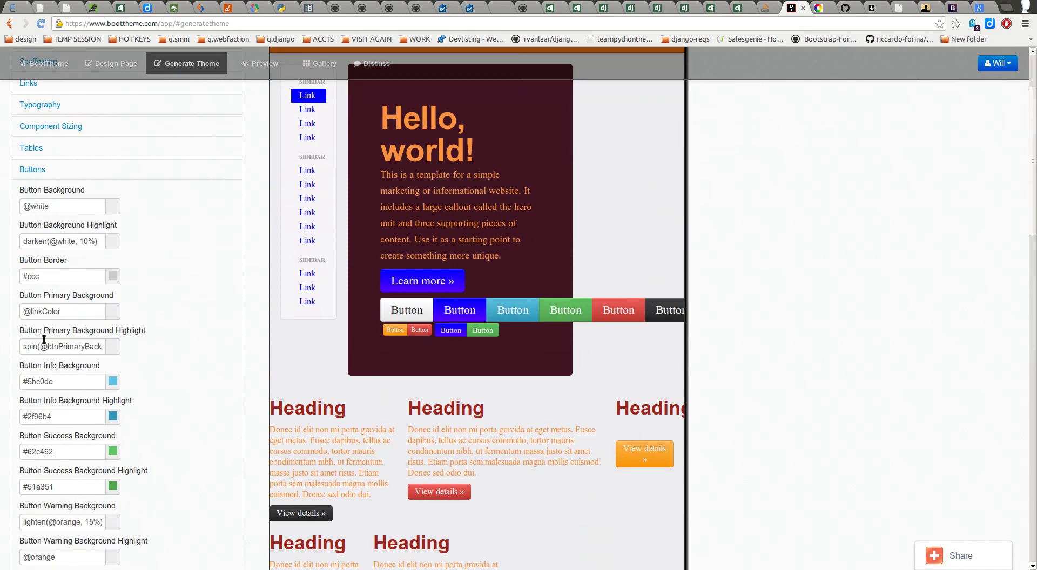
pyautogui.scroll(-3, 81, 324)
pyautogui.tripleClick(64, 295)
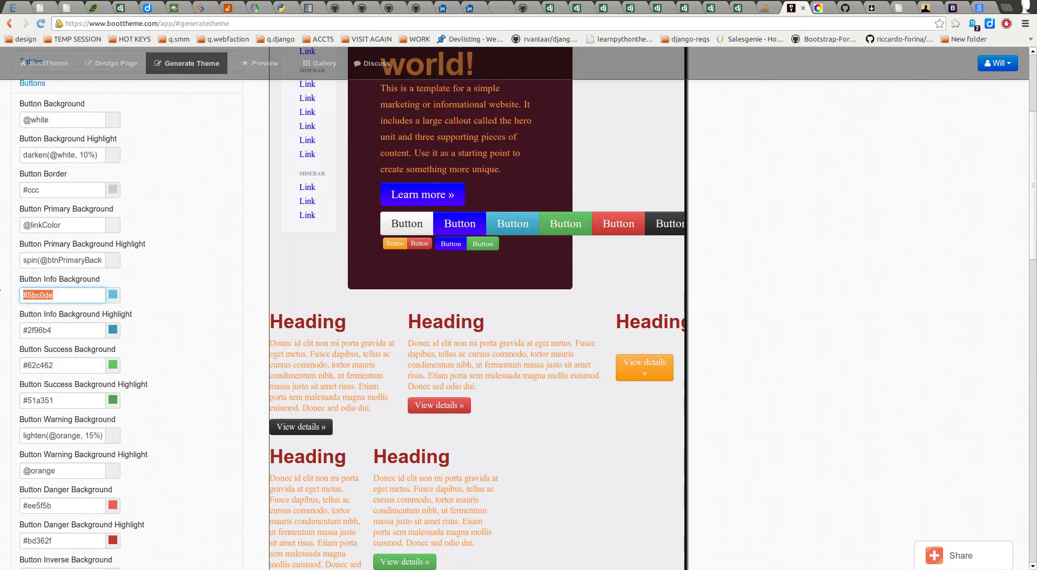
pyautogui.tripleClick(65, 367)
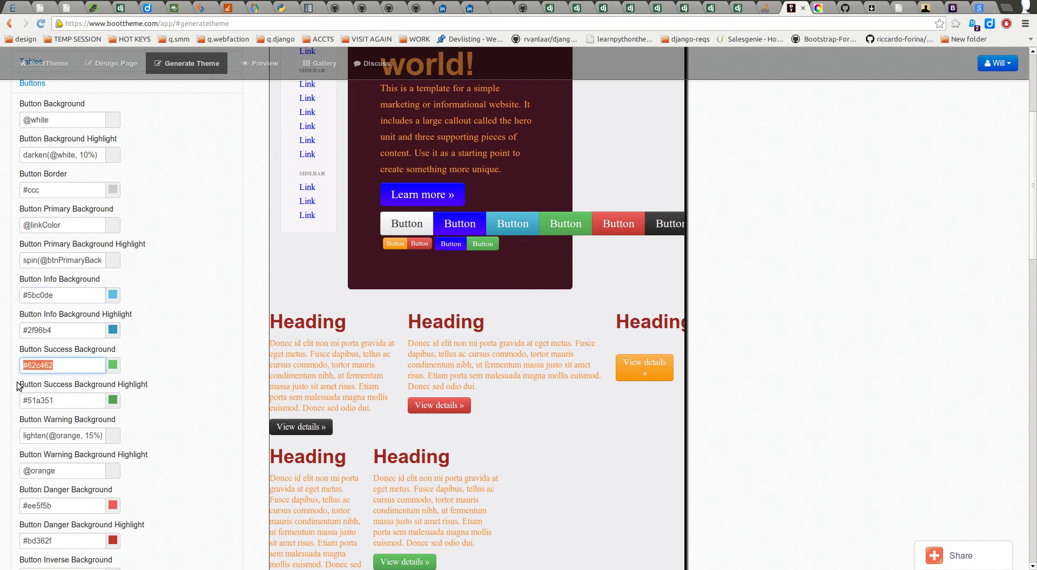
pyautogui.write('@green')
pyautogui.moveTo(74, 403); pyautogui.dragTo(25, 402)
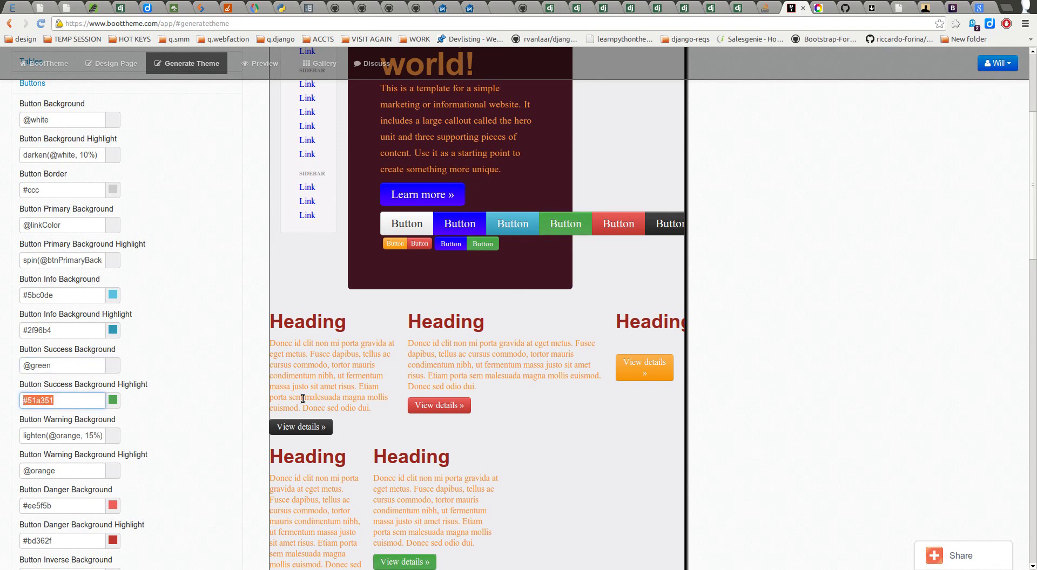
pyautogui.write('da')
pyautogui.write('rken(@')
pyautogui.write('buttonSuccess')
pyautogui.write('Backg')
pyautogui.write('round')
pyautogui.write(', ')
pyautogui.write('10')
pyautogui.write('%')
pyautogui.write(')')
pyautogui.press('Tab')
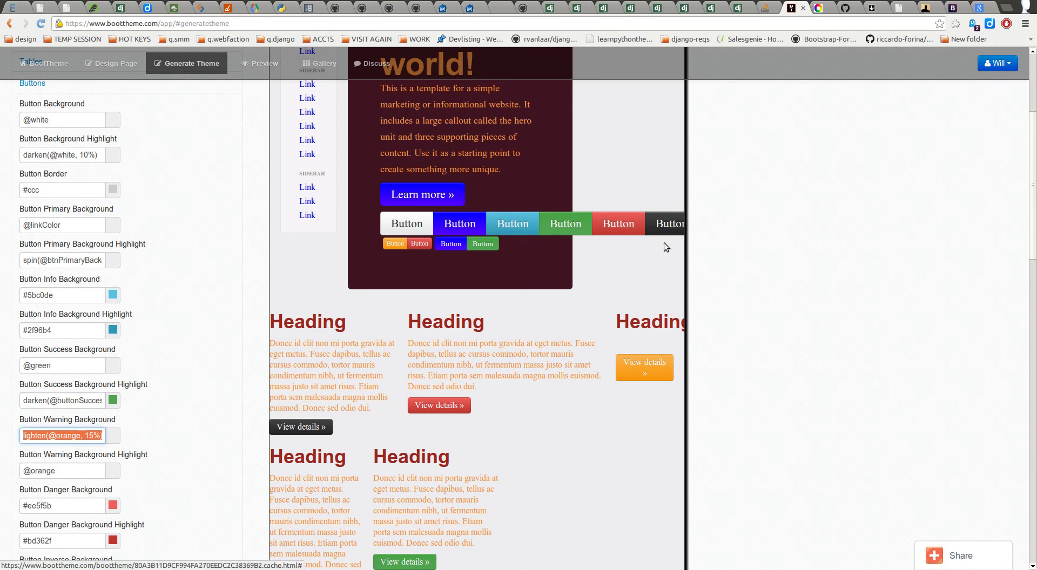
pyautogui.click(568, 229)
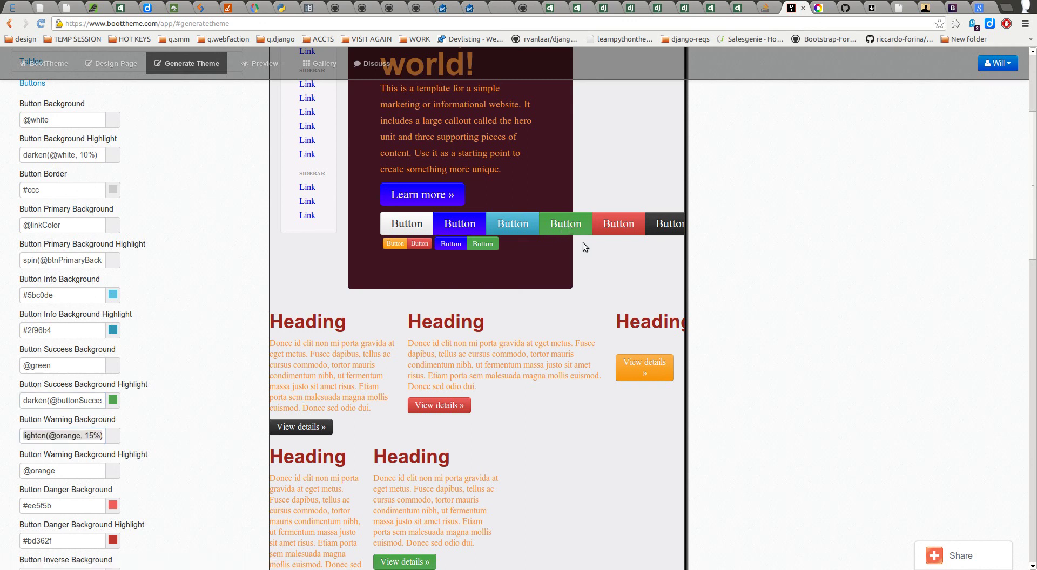
# Step: Revise the darken percentage in the success highlight value
pyautogui.click(65, 398)
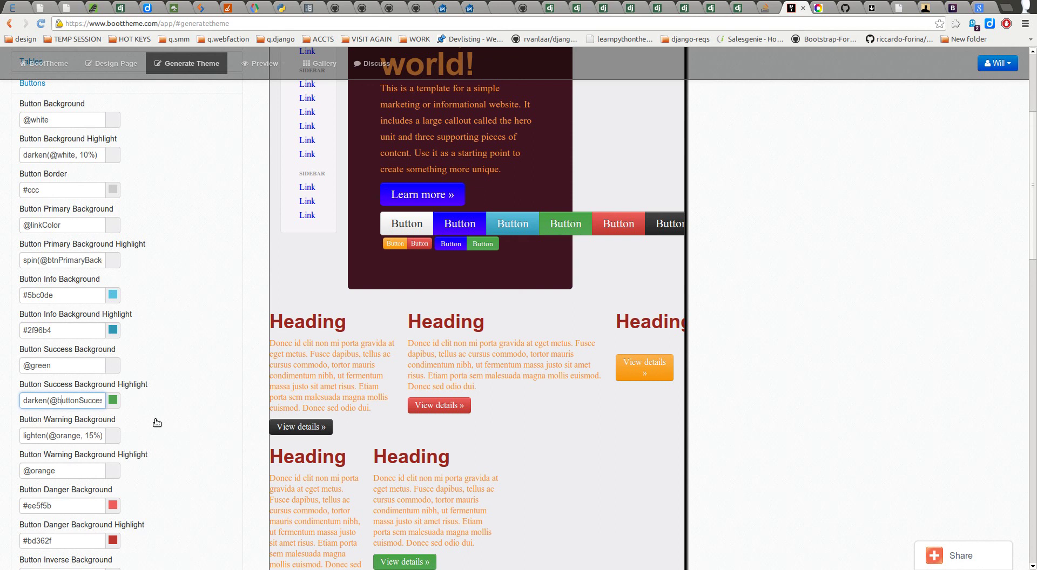
pyautogui.press('Right')
pyautogui.press('Right')
pyautogui.press('Right')
pyautogui.press('Right')
pyautogui.press('Right')
pyautogui.press('Right')
pyautogui.press('Right')
pyautogui.press('Right')
pyautogui.press('Right')
pyautogui.press('Right')
pyautogui.press('Right')
pyautogui.press('Right')
pyautogui.press('Right')
pyautogui.press('Right')
pyautogui.press('Right')
pyautogui.press('Right')
pyautogui.press('Right')
pyautogui.press('Right')
pyautogui.press('Right')
pyautogui.press('Right')
pyautogui.press('Right')
pyautogui.press('Right')
pyautogui.press('Home')
pyautogui.click(204, 407)
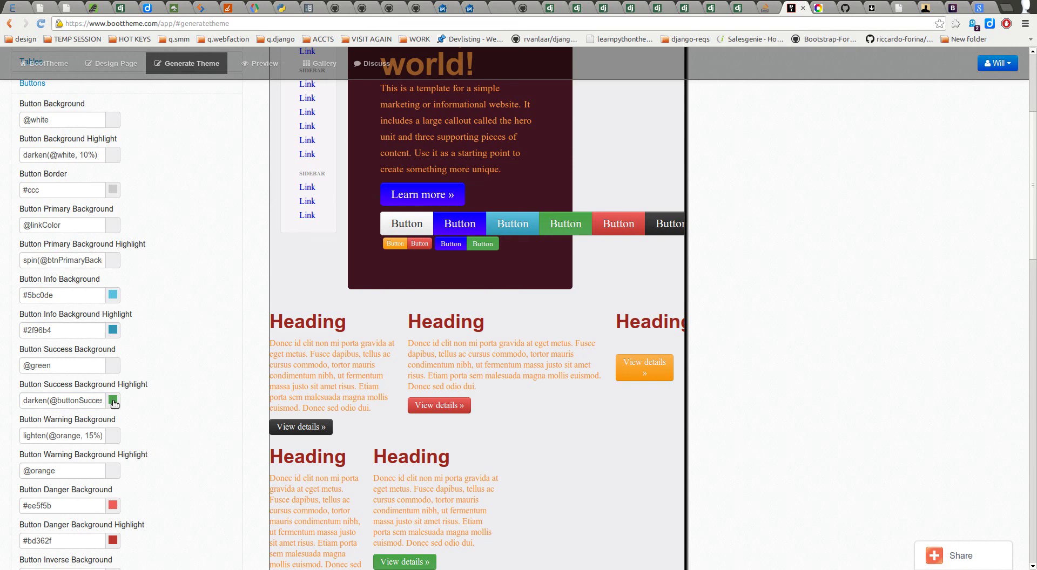
pyautogui.click(60, 400)
pyautogui.moveTo(62, 401); pyautogui.dragTo(65, 401)
pyautogui.hotkey('ctrl', 'Right')
pyautogui.hotkey('ctrl', 'Right')
pyautogui.hotkey('ctrl', 'Right')
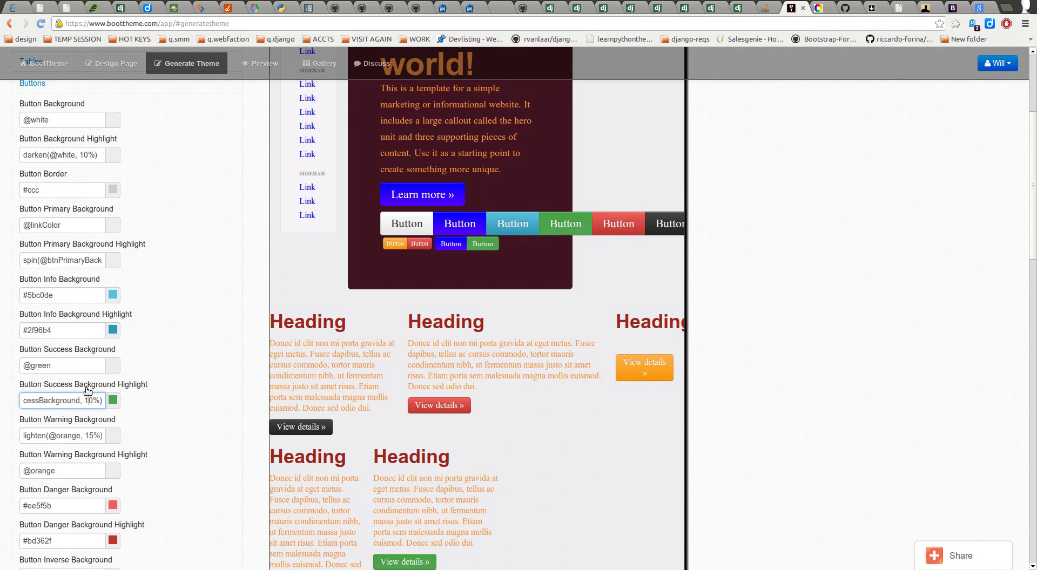
pyautogui.press('BackSpace')
pyautogui.click(205, 394)
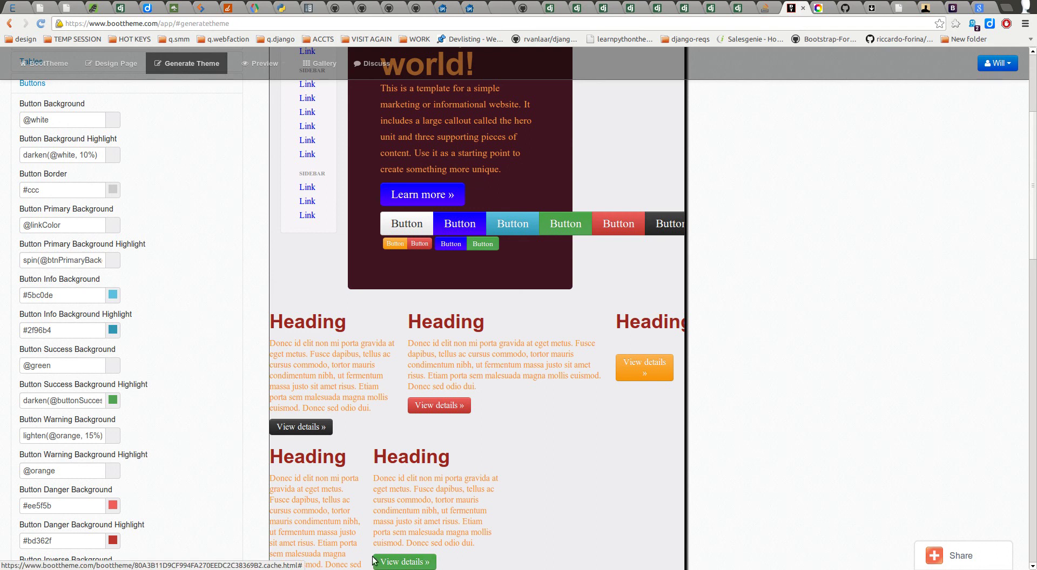
pyautogui.tripleClick(63, 401)
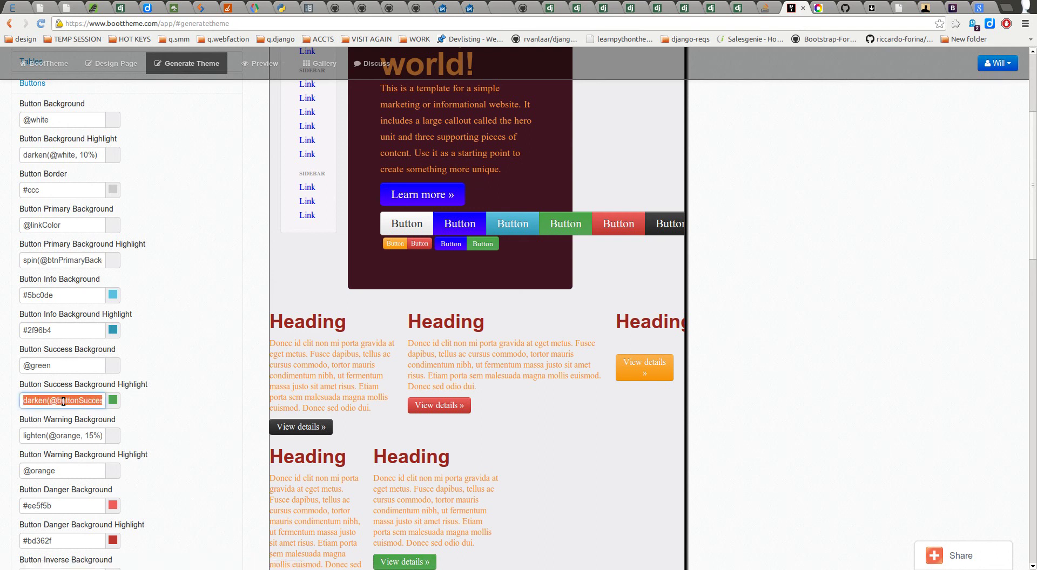
pyautogui.write('@red')
pyautogui.press('Tab')
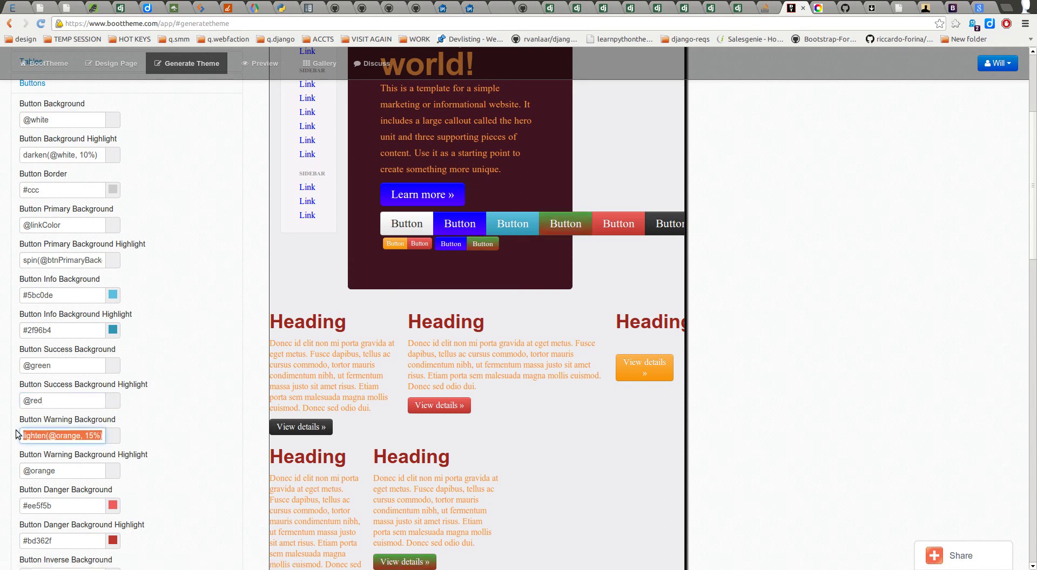
pyautogui.hotkey('shift', 'Tab')
pyautogui.hotkey('ctrl', 'z')
pyautogui.hotkey('ctrl', 'z')
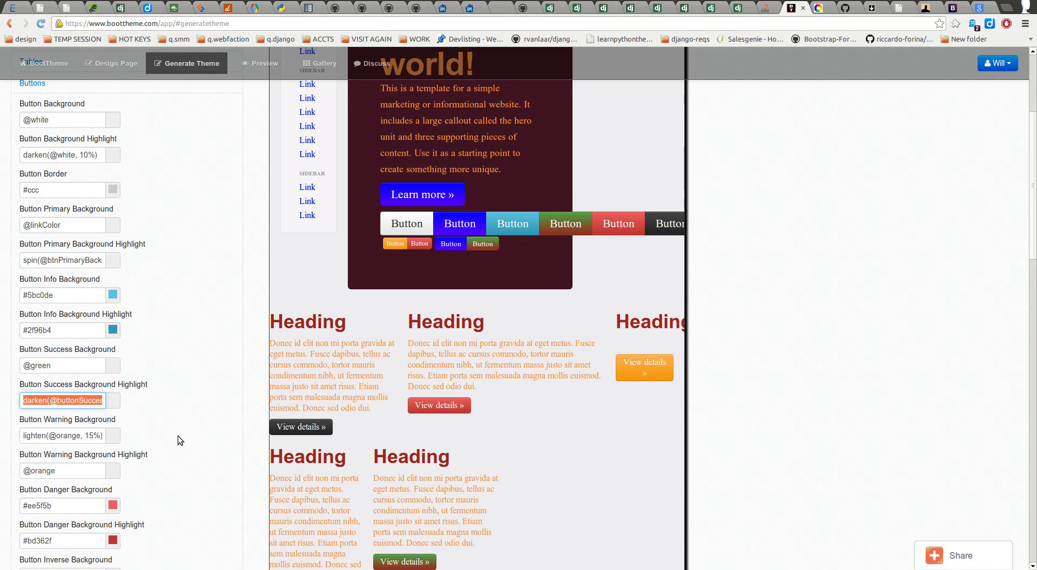
pyautogui.click(188, 418)
pyautogui.click(83, 402)
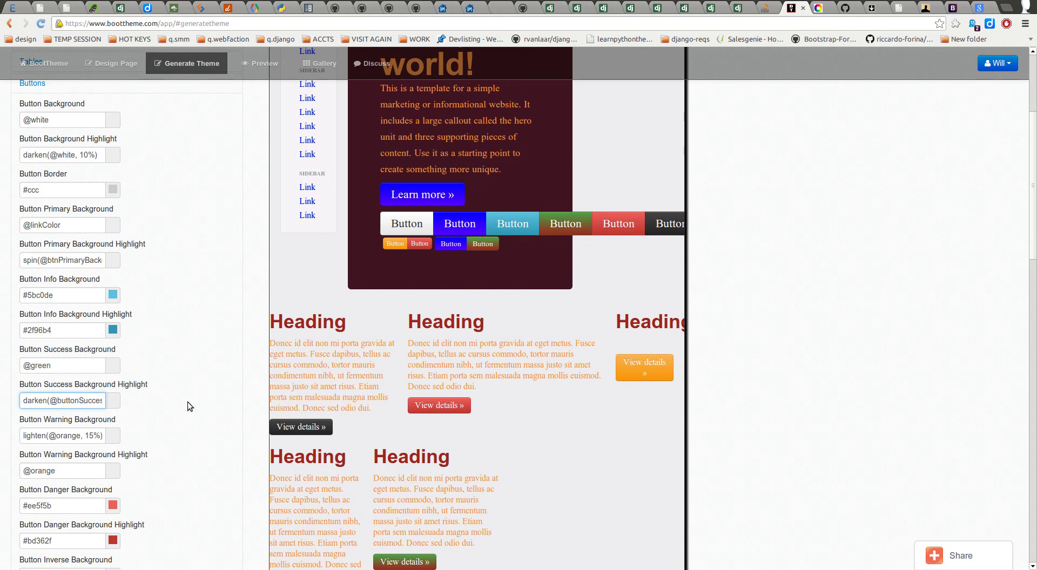
# Step: Collapse the Buttons group and expand Navbar settings, showing 979px collapse width and 40px height
pyautogui.click(201, 406)
pyautogui.scroll(-3, 203, 413)
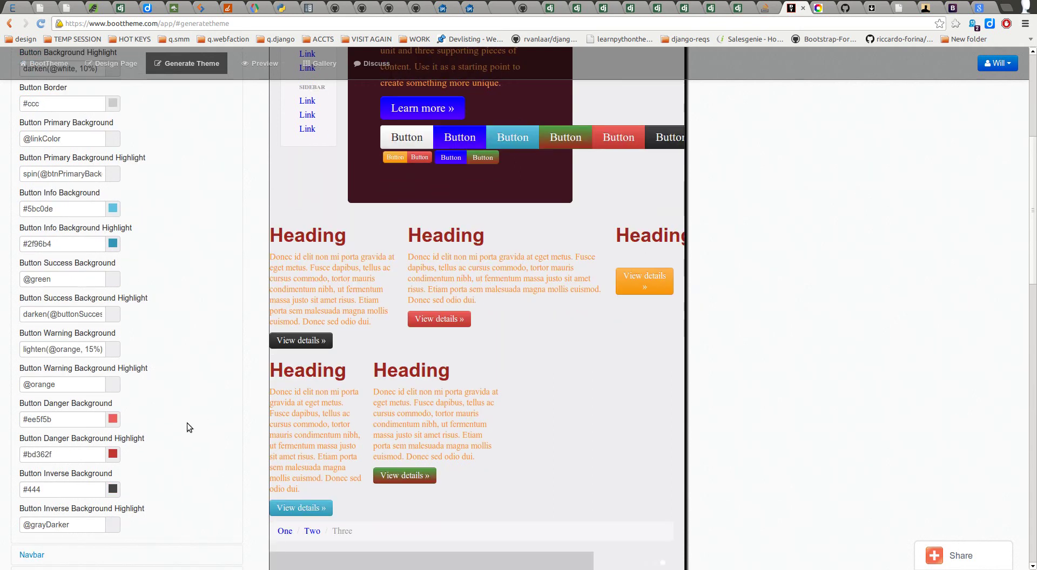
pyautogui.scroll(-2, 199, 413)
pyautogui.scroll(3, 190, 378)
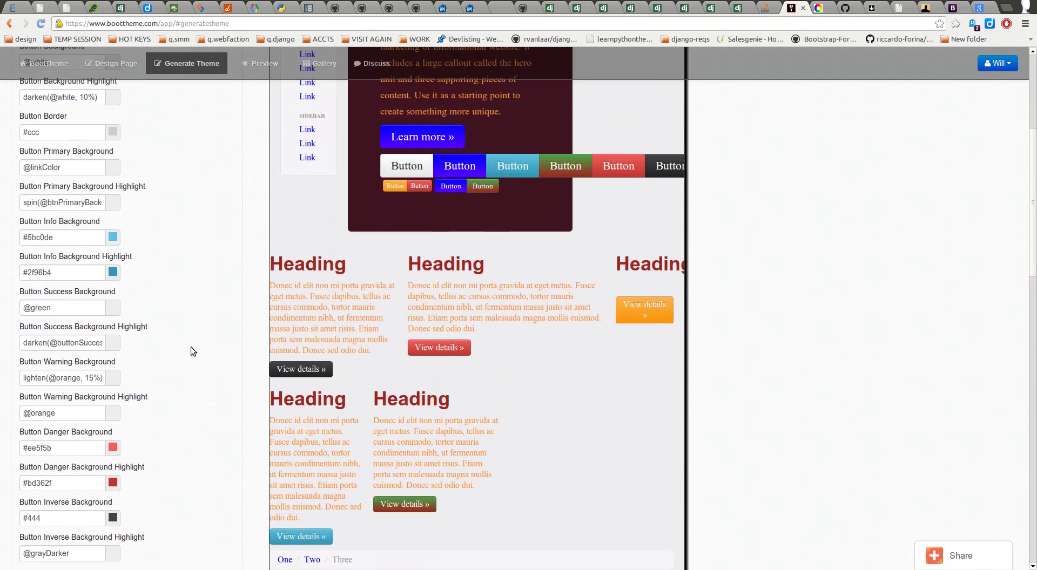
pyautogui.scroll(-5, 203, 361)
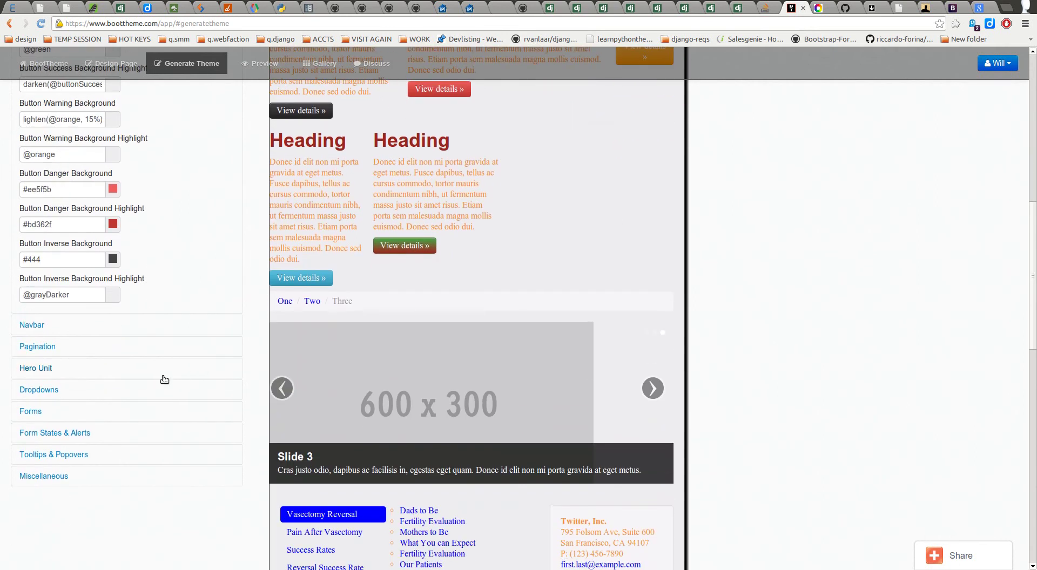
pyautogui.scroll(10, 229, 326)
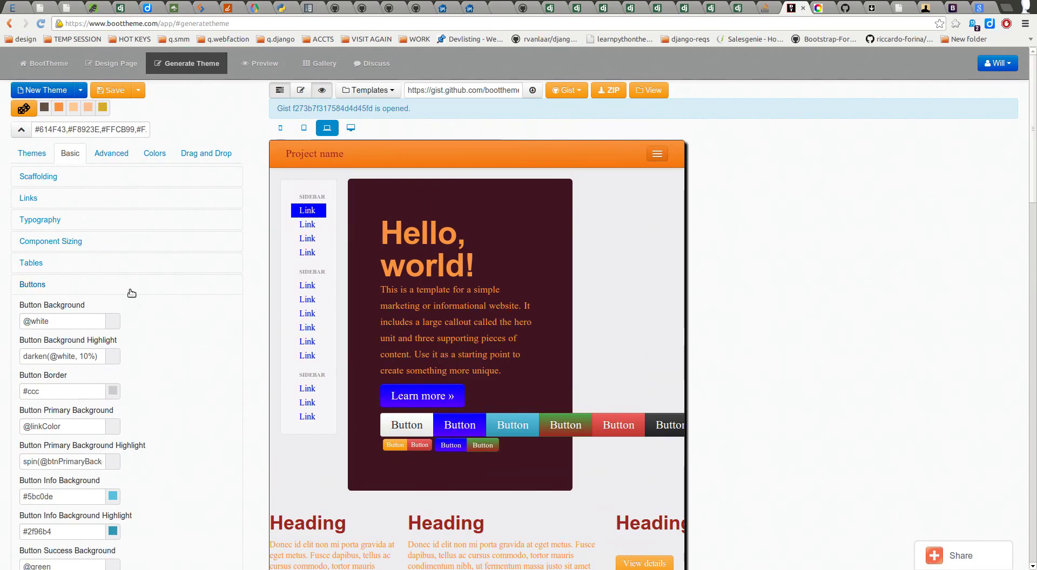
pyautogui.click(131, 293)
pyautogui.click(130, 307)
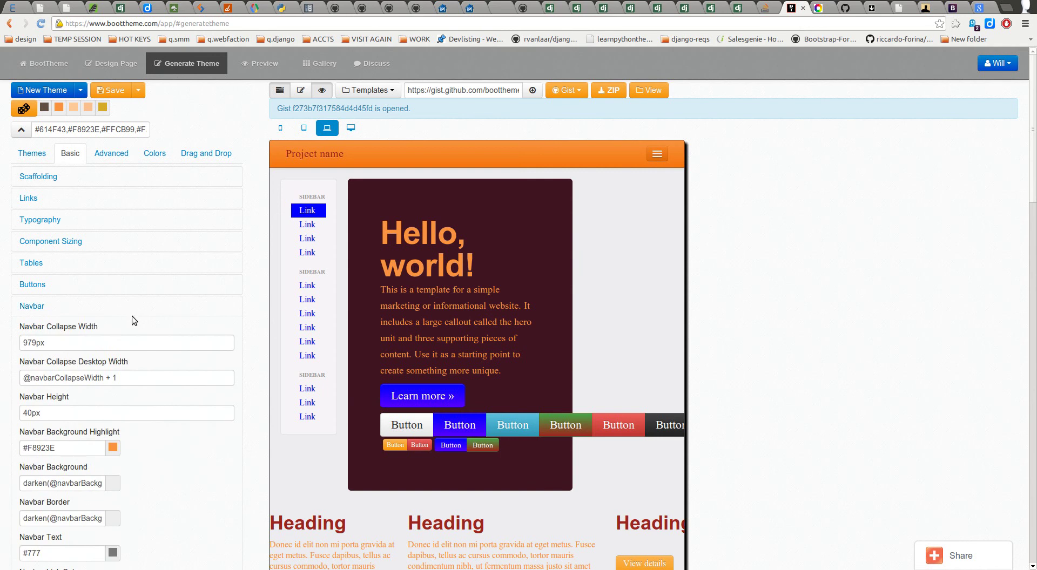
# Step: Inspect the Navbar Collapse Width (979px) and Navbar Collapse Desktop Width values
pyautogui.scroll(-2, 135, 322)
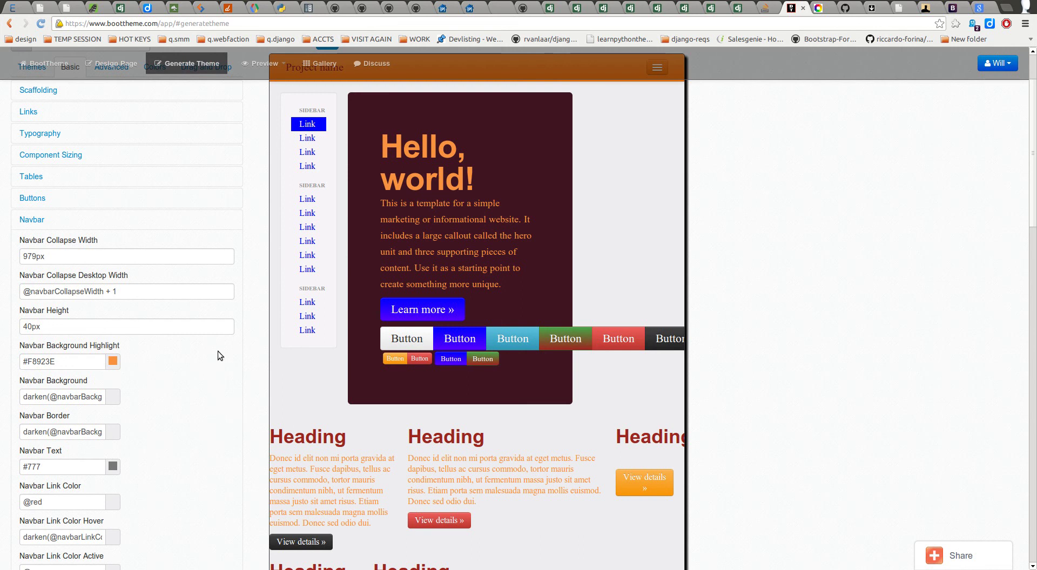
pyautogui.click(106, 260)
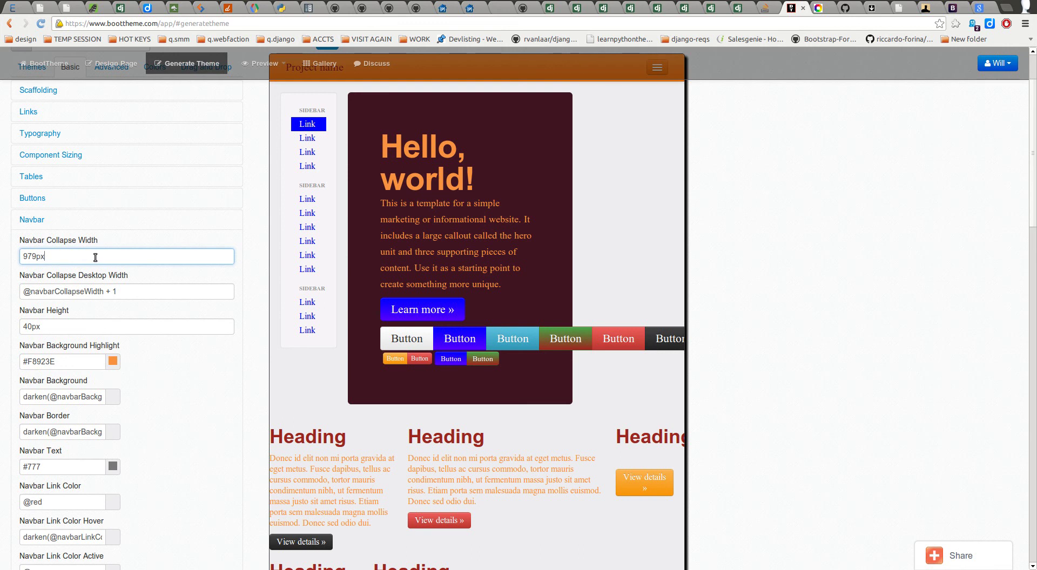
pyautogui.click(137, 294)
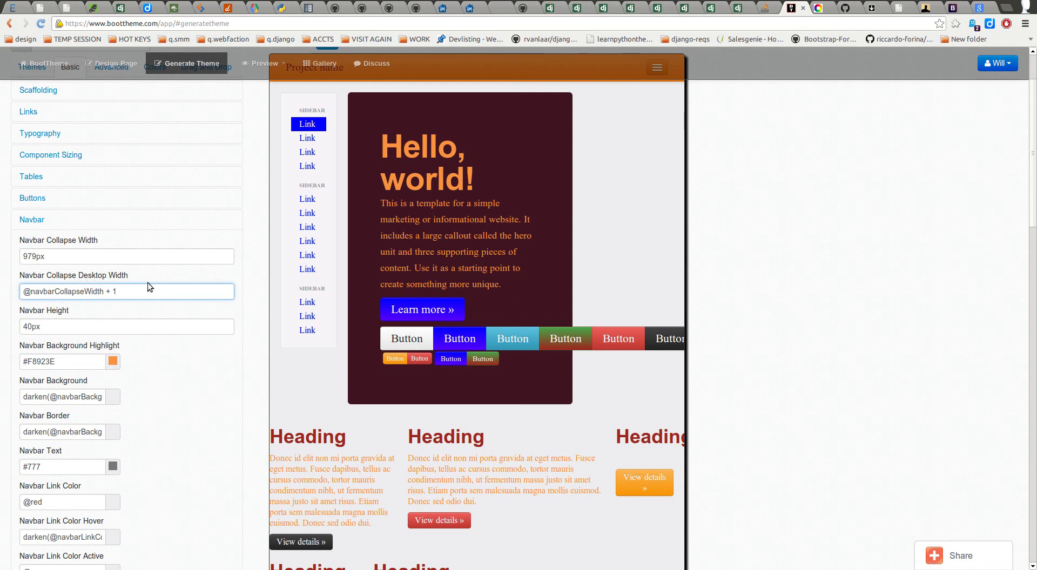
pyautogui.scroll(3, 150, 286)
pyautogui.click(85, 347)
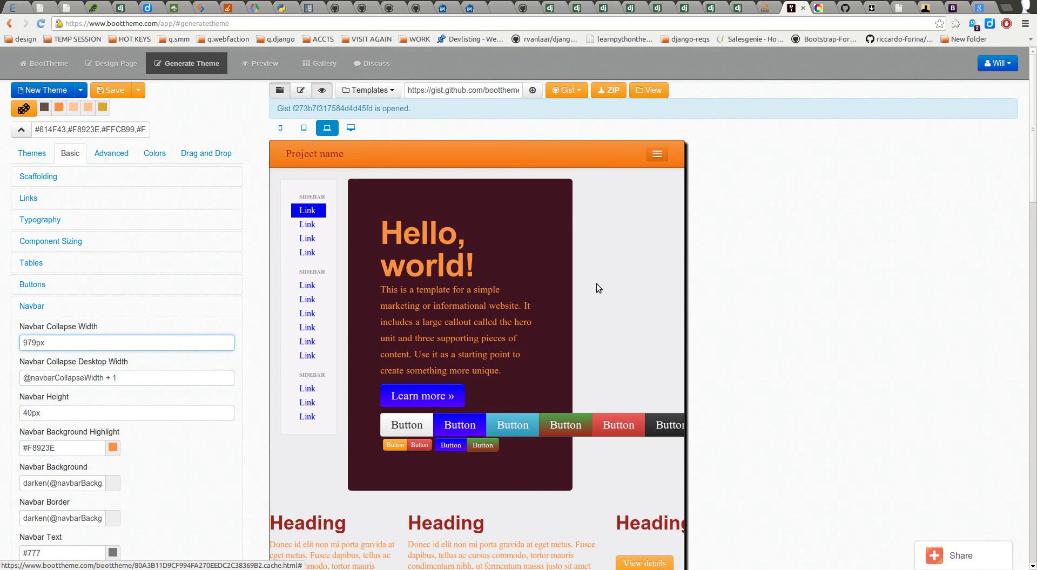
# Step: Toggle the preview's hamburger menu and try desktop, laptop and tablet widths, ending on tablet
pyautogui.click(657, 156)
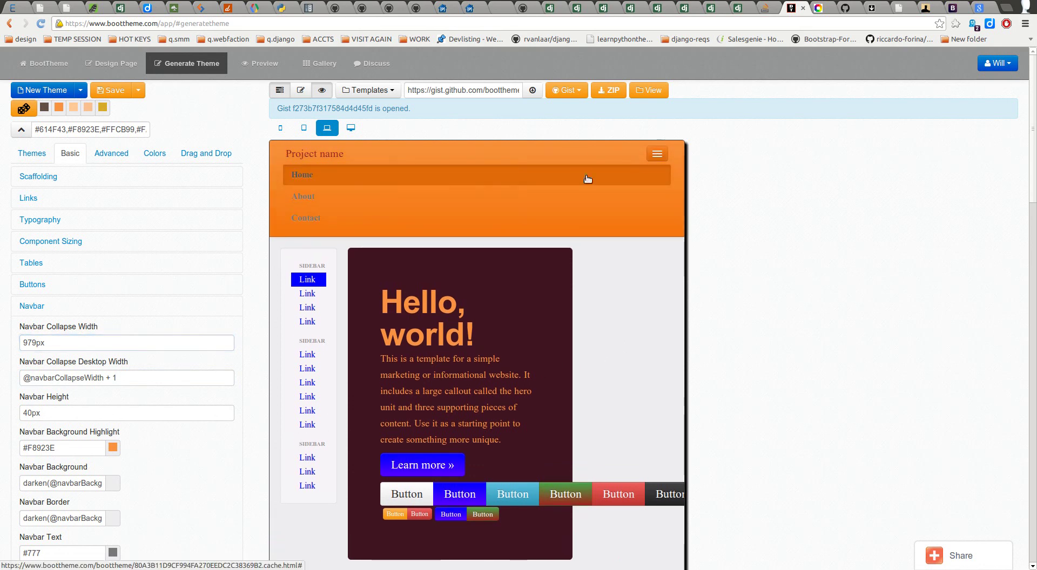
pyautogui.click(351, 128)
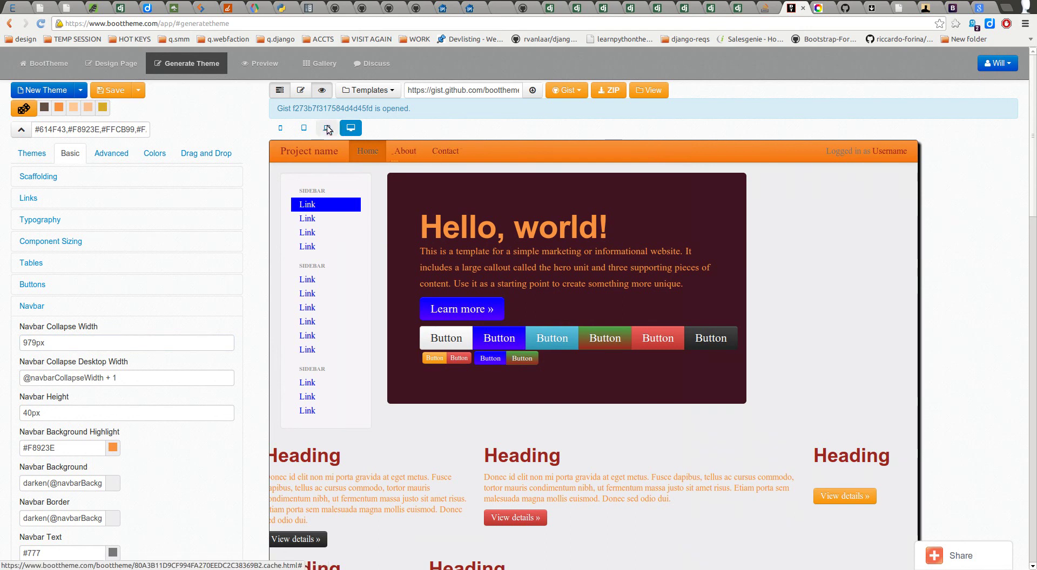
pyautogui.click(326, 129)
pyautogui.click(304, 128)
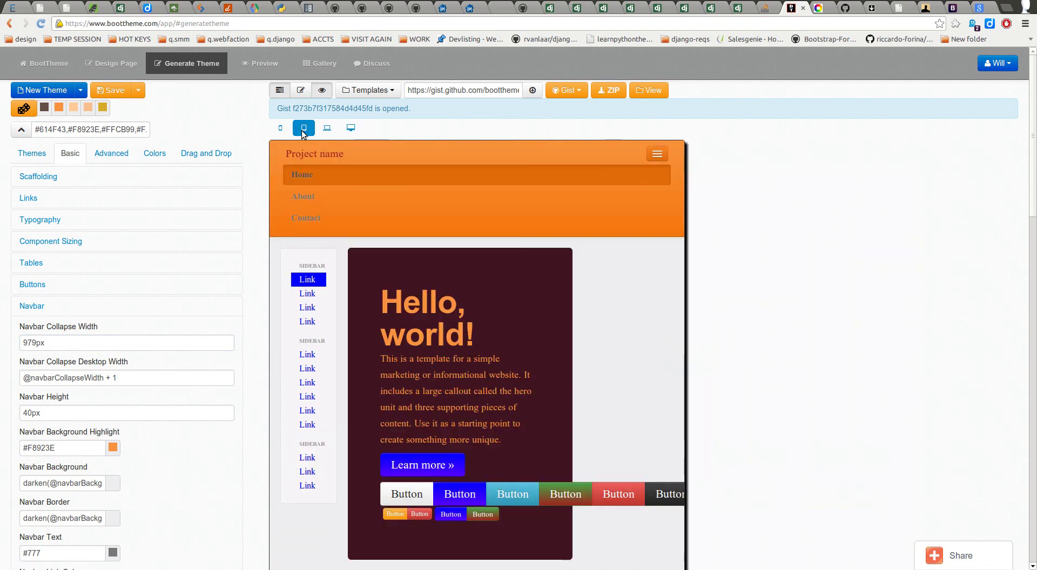
pyautogui.click(657, 155)
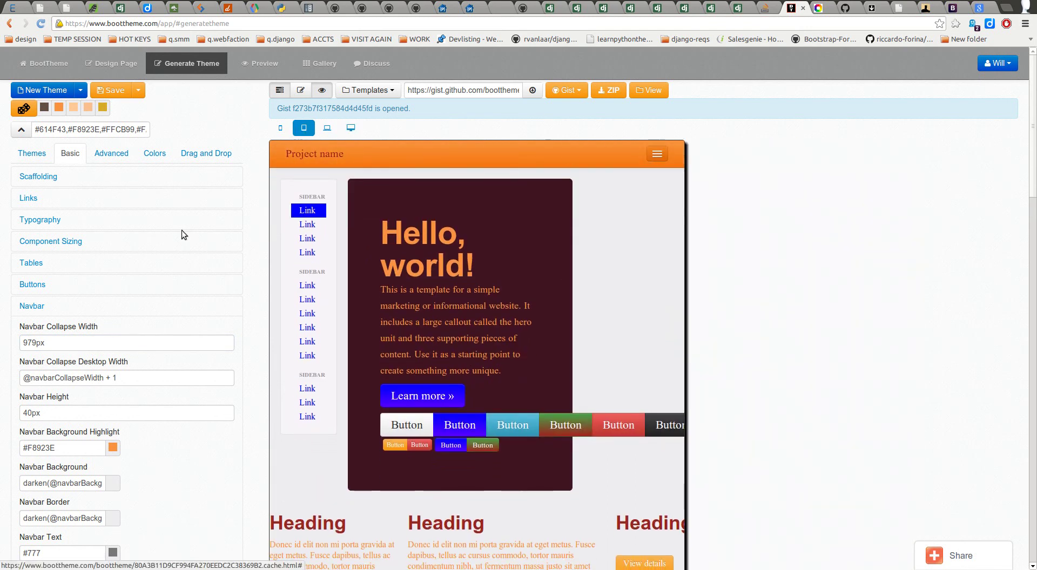
pyautogui.click(63, 344)
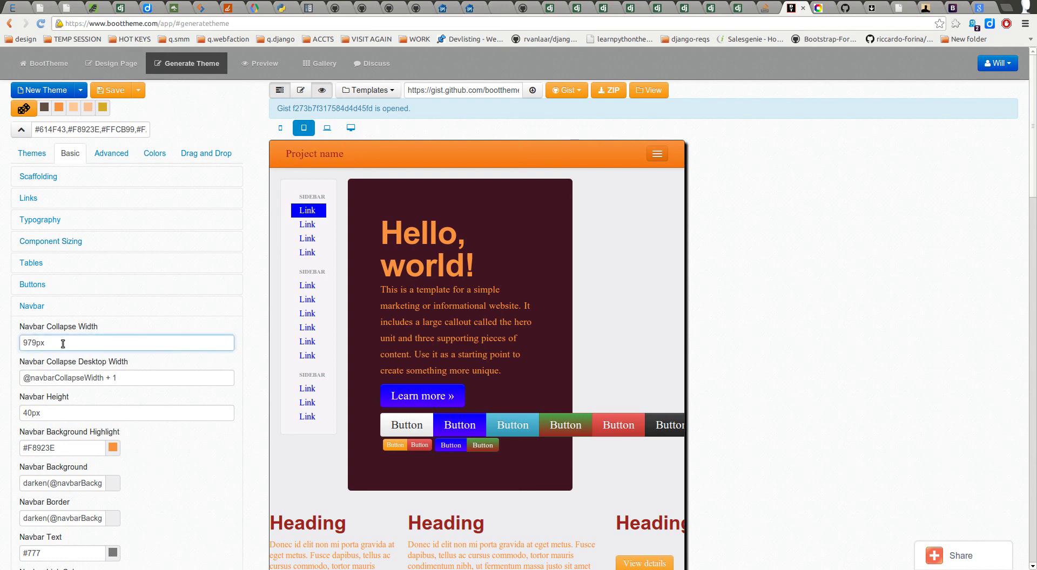
pyautogui.click(69, 378)
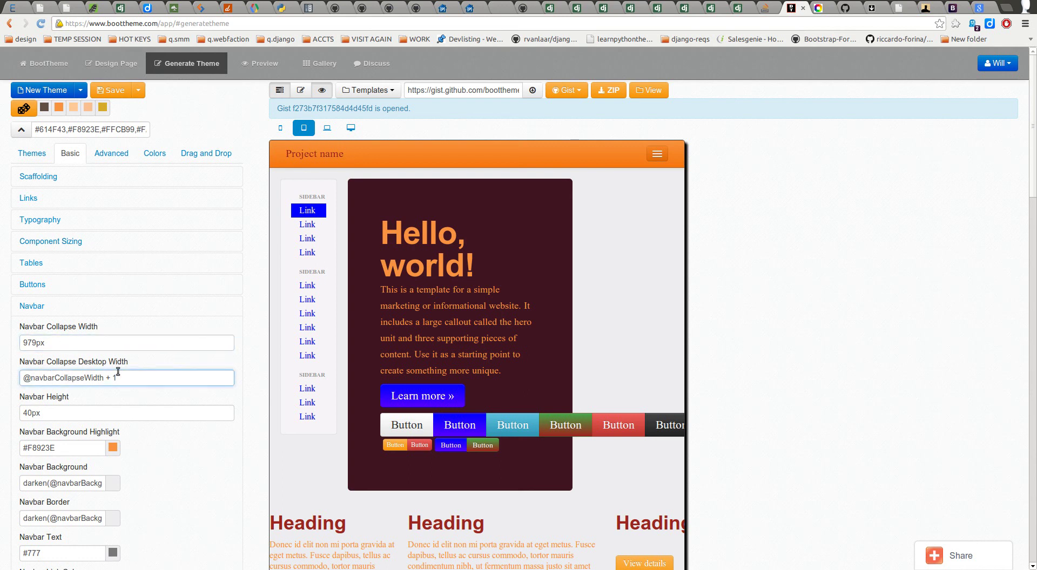
pyautogui.click(68, 415)
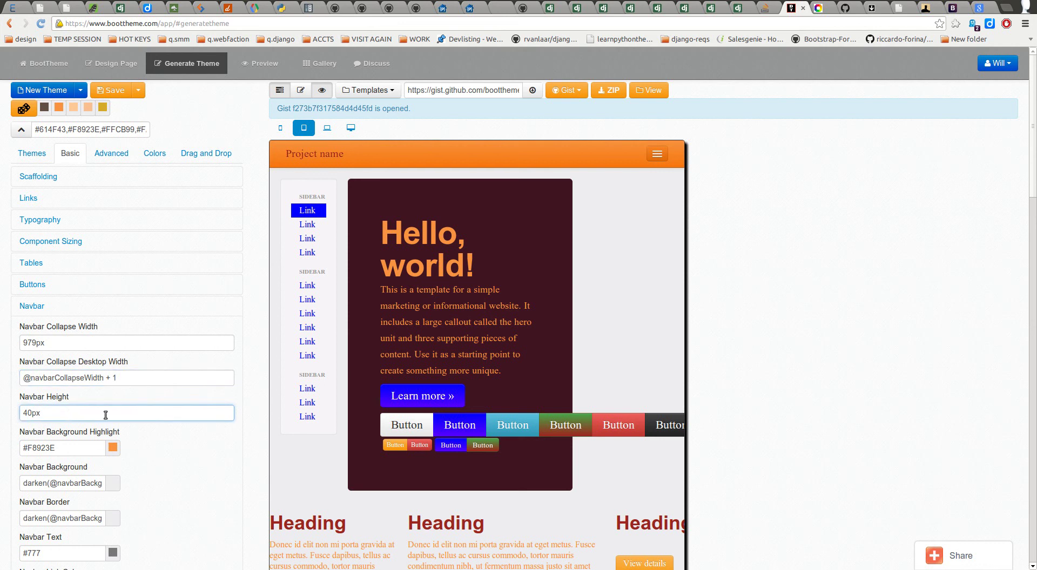
pyautogui.scroll(-1, 100, 388)
pyautogui.click(41, 352)
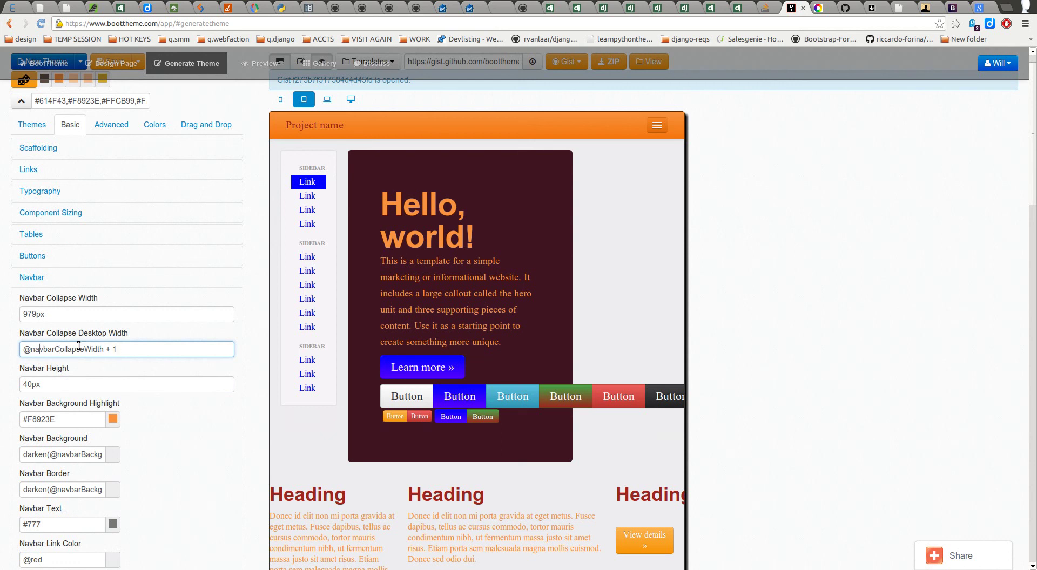
pyautogui.click(123, 346)
pyautogui.scroll(-3, 62, 347)
pyautogui.click(51, 301)
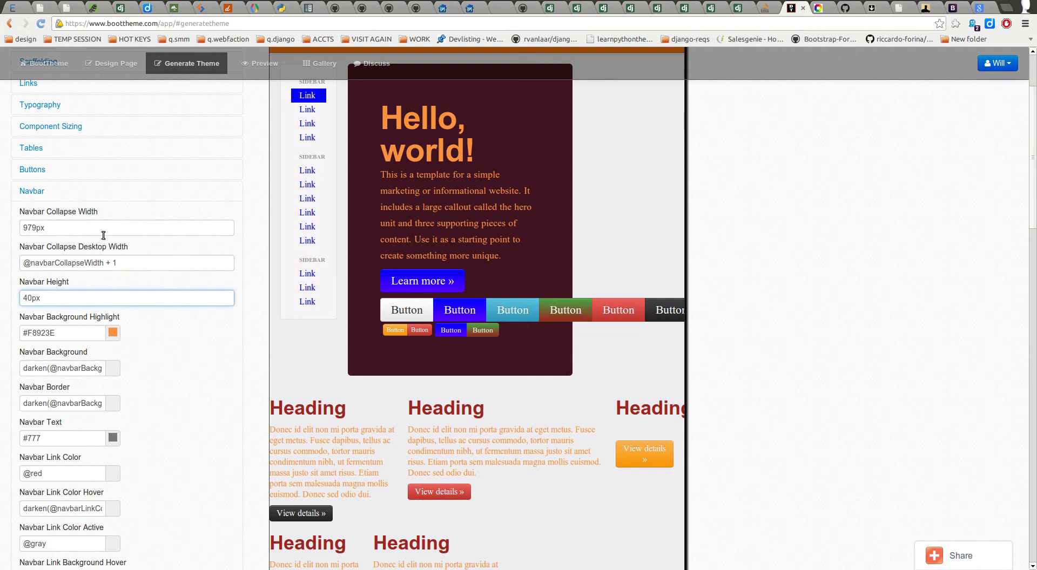
pyautogui.click(50, 230)
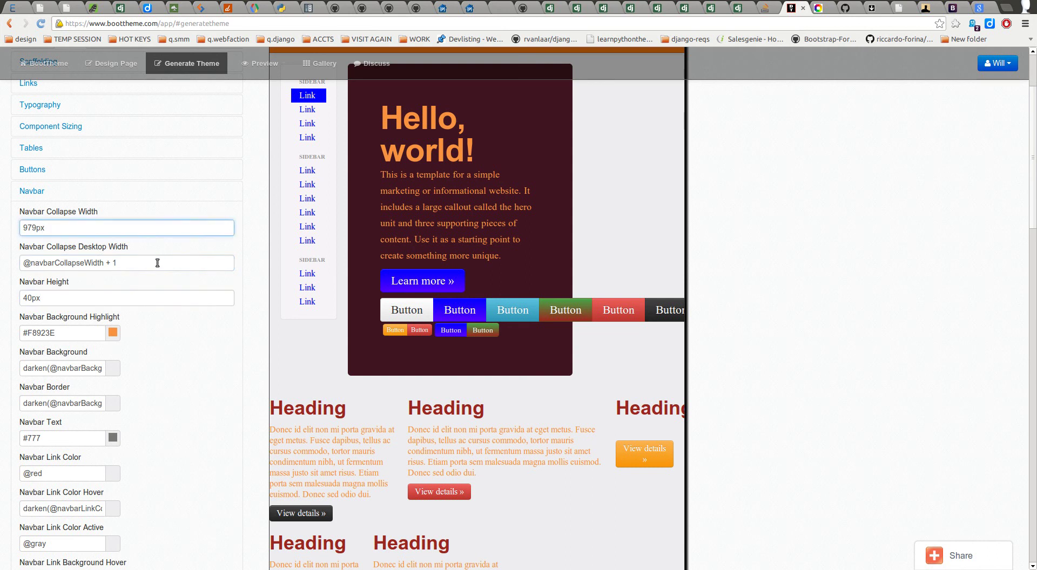
pyautogui.click(154, 260)
pyautogui.click(107, 305)
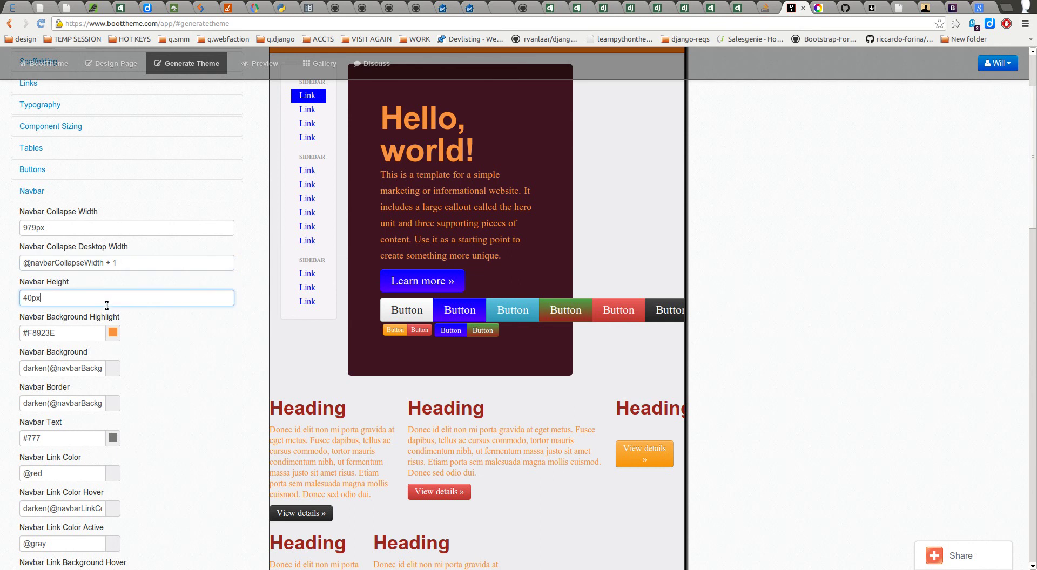
pyautogui.scroll(2, 98, 312)
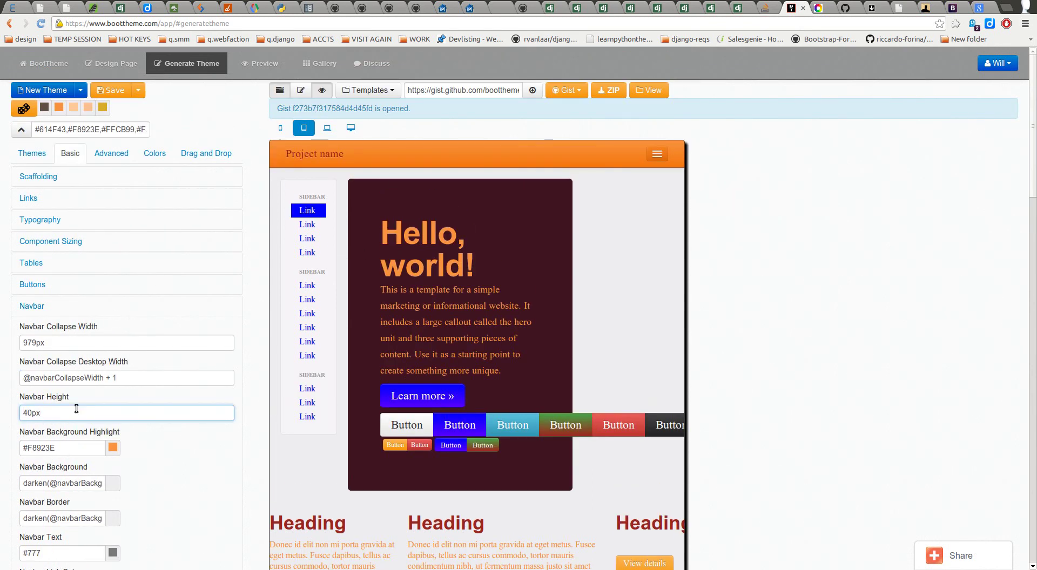
# Step: Set Navbar Height to 100px and view the preview at laptop width
pyautogui.hotkey('ctrl', 'a')
pyautogui.write('100px')
pyautogui.press('Tab')
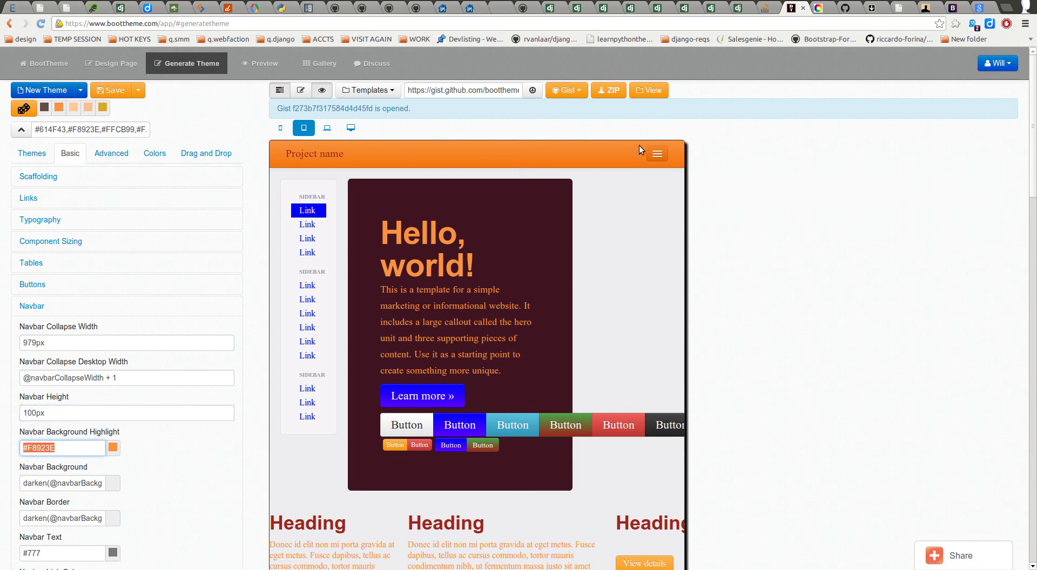
pyautogui.click(327, 128)
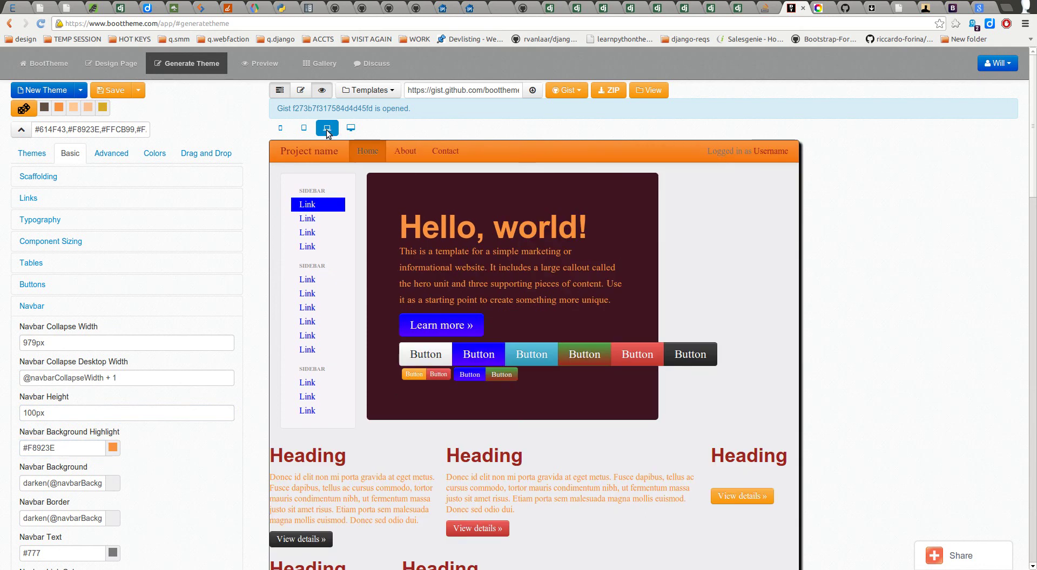
# Step: Change the Navbar Height from 100px to 200px
pyautogui.click(60, 413)
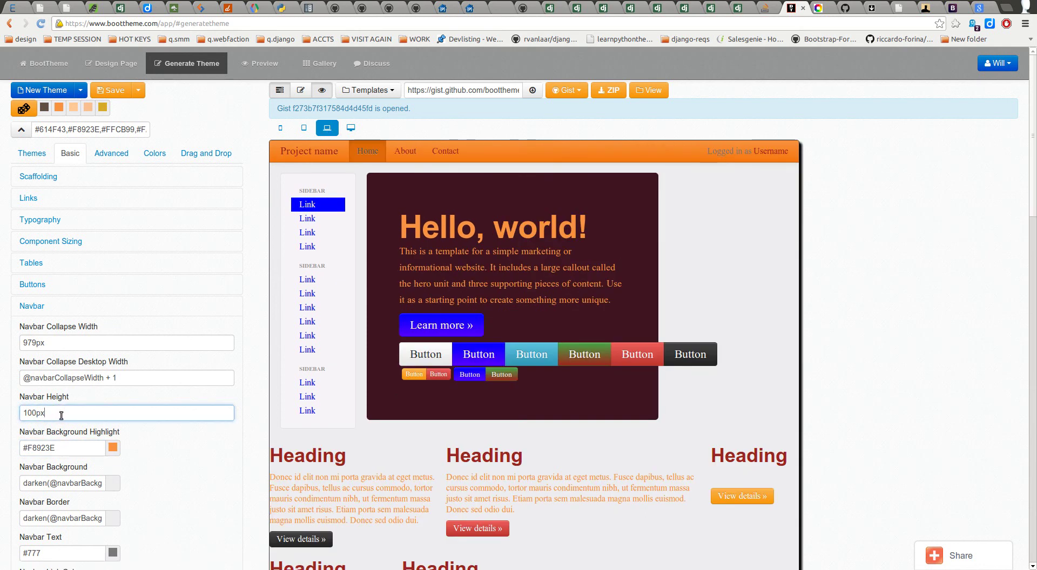
pyautogui.click(63, 443)
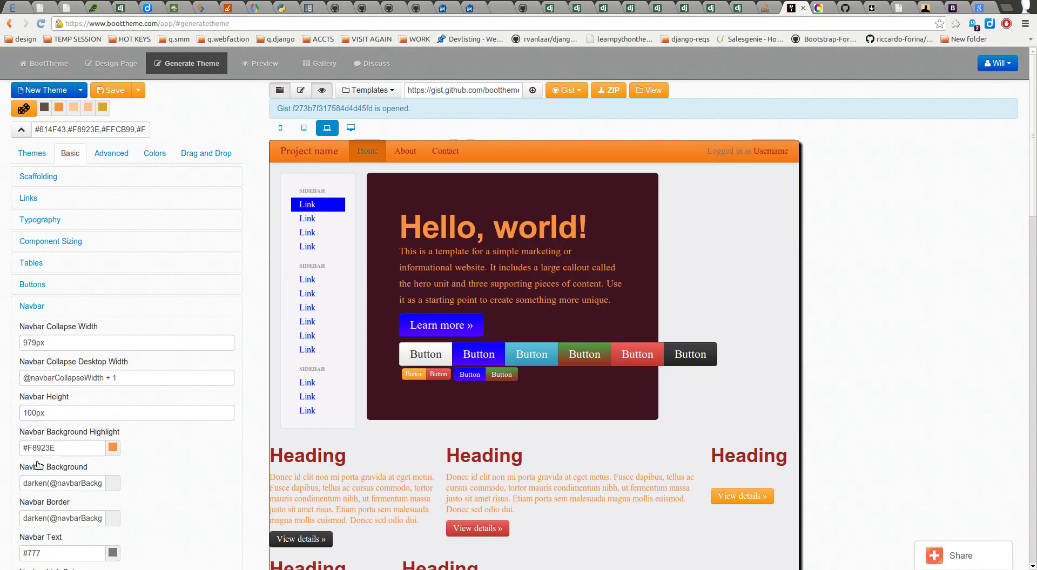
pyautogui.click(26, 413)
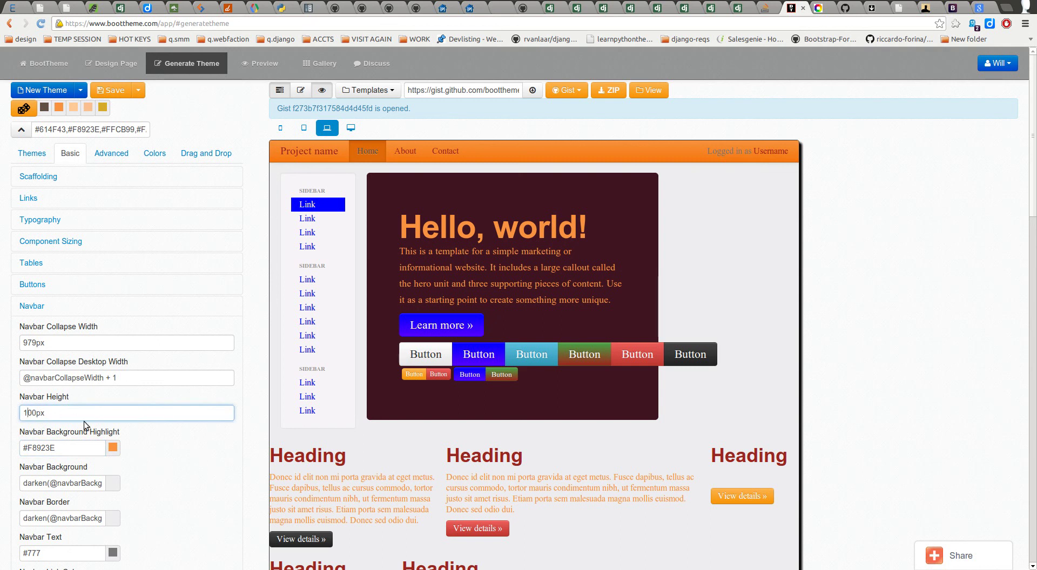
pyautogui.press('BackSpace')
pyautogui.write('2')
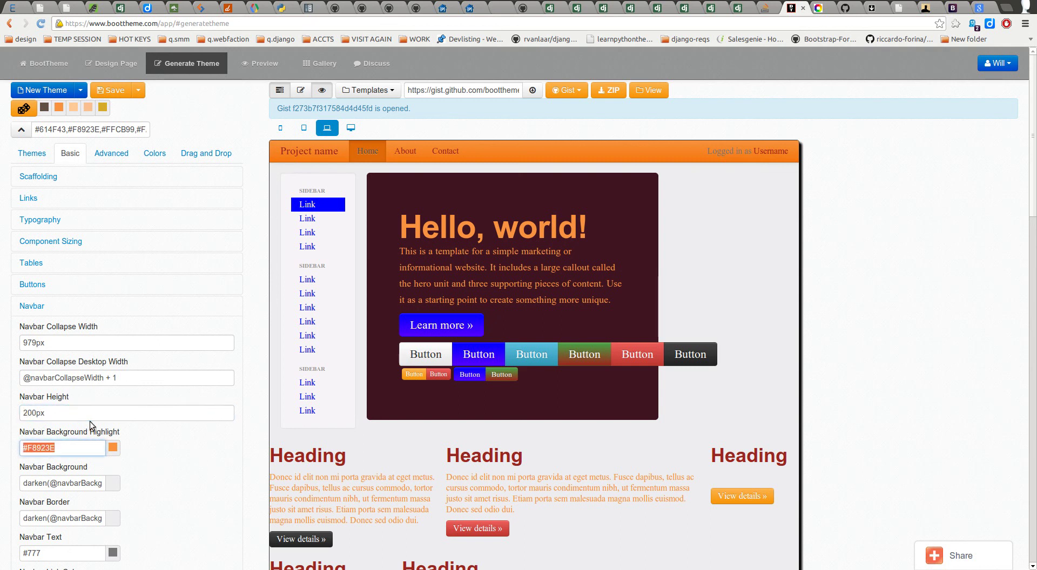
pyautogui.click(756, 204)
pyautogui.scroll(-2, 724, 217)
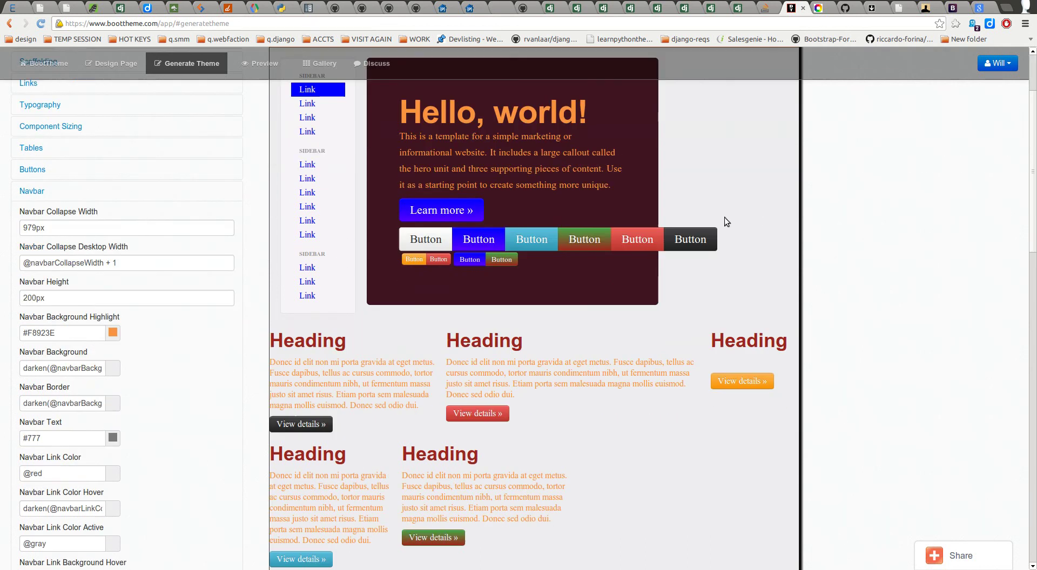
pyautogui.scroll(4, 468, 386)
pyautogui.scroll(-3, 171, 475)
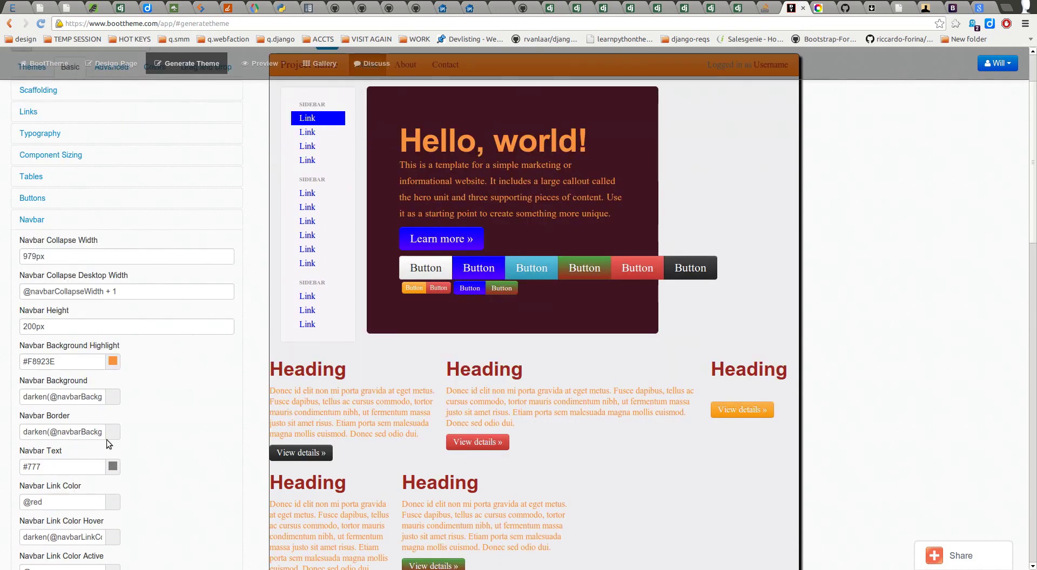
pyautogui.click(74, 365)
pyautogui.moveTo(69, 362); pyautogui.dragTo(20, 367)
pyautogui.hotkey('ctrl', 'c')
pyautogui.write('@')
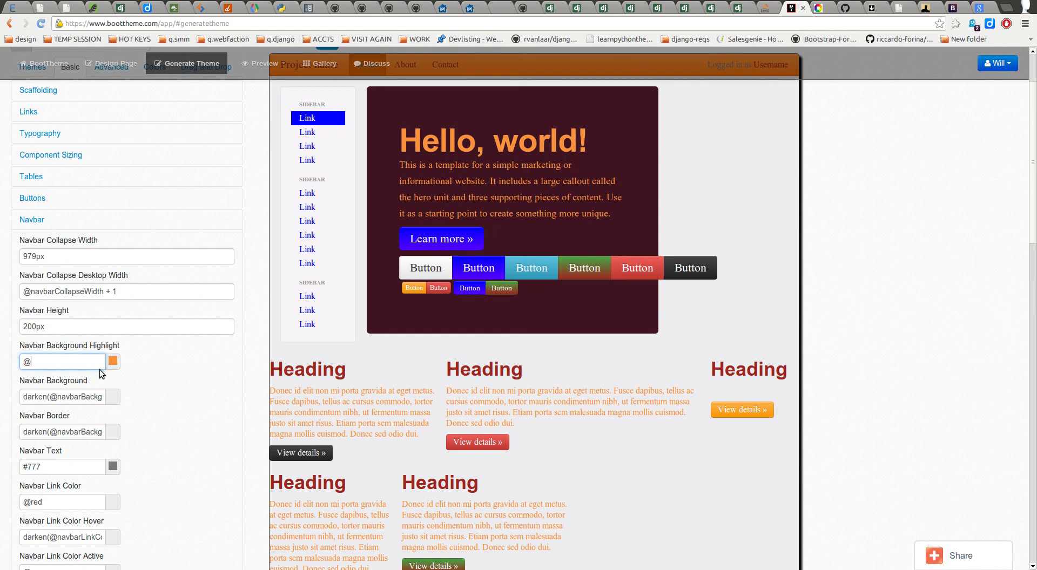
pyautogui.write('yello')
pyautogui.press('Tab')
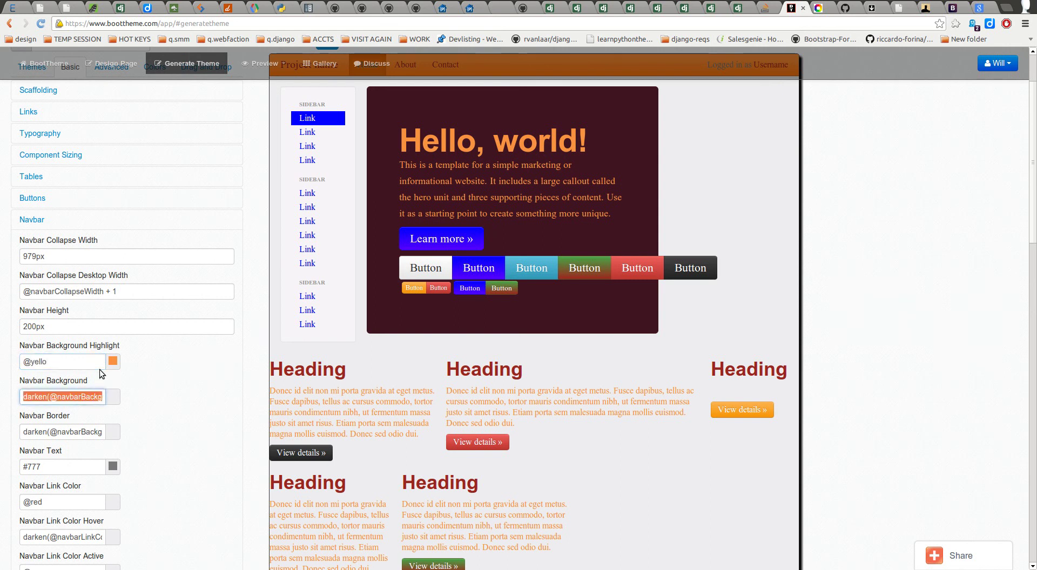
pyautogui.click(73, 360)
pyautogui.write('w')
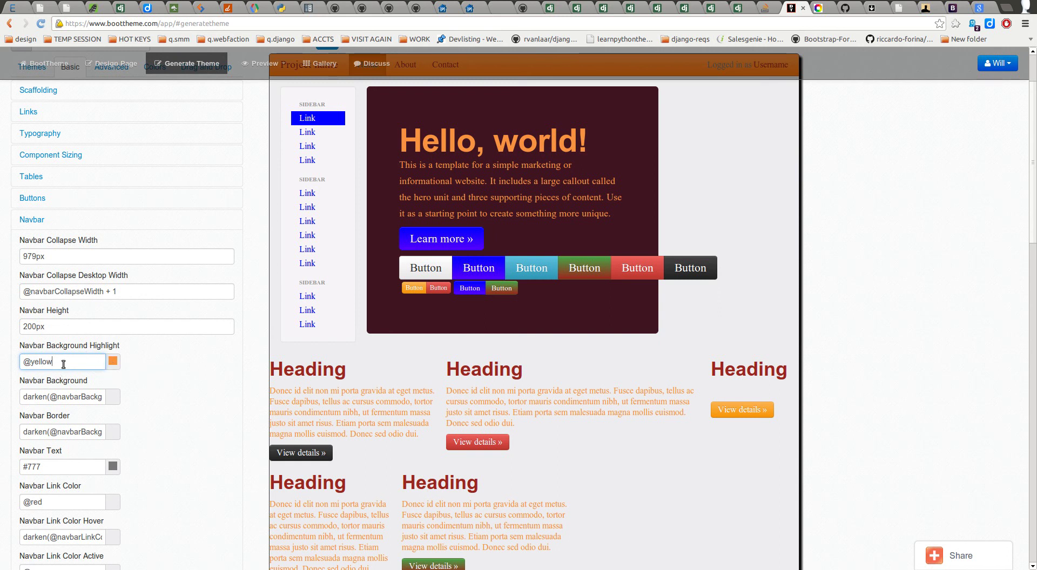
pyautogui.press('BackSpace')
pyautogui.press('BackSpace')
pyautogui.press('BackSpace')
pyautogui.press('BackSpace')
pyautogui.press('BackSpace')
pyautogui.press('BackSpace')
pyautogui.hotkey('ctrl', 'v')
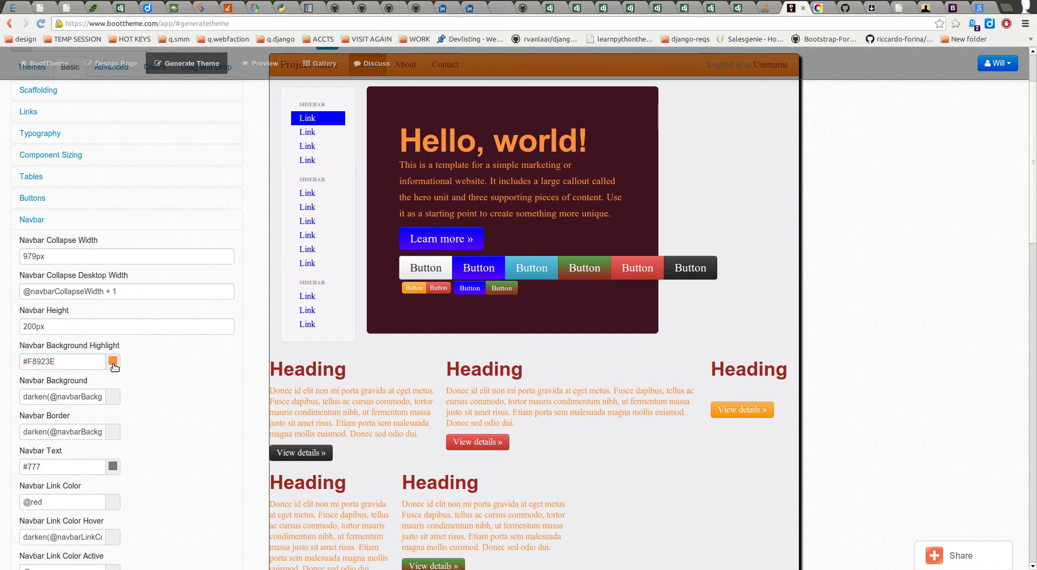
pyautogui.click(50, 361)
pyautogui.moveTo(67, 361); pyautogui.dragTo(16, 368)
pyautogui.write('@ye')
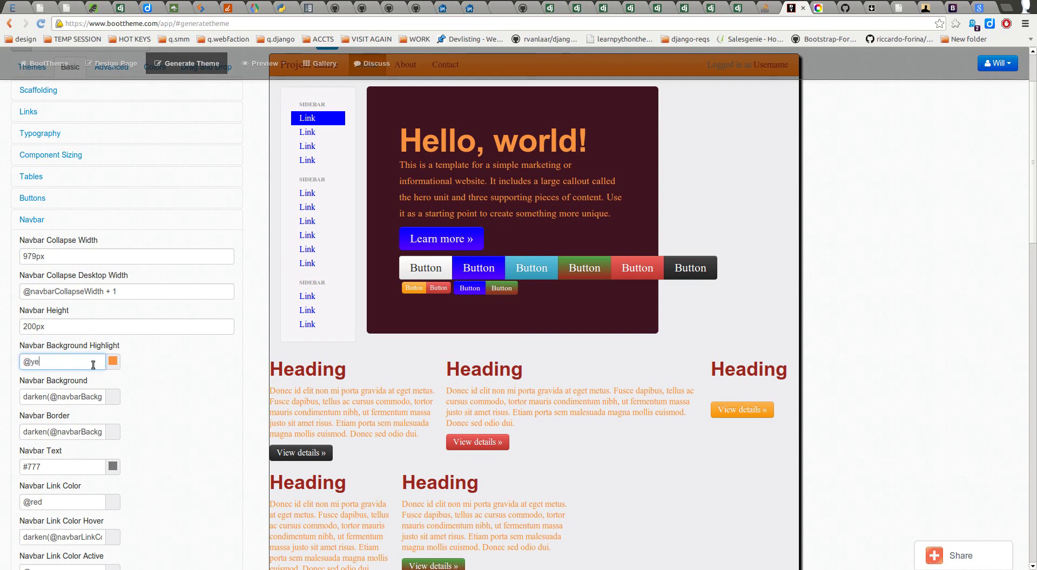
pyautogui.write('llow')
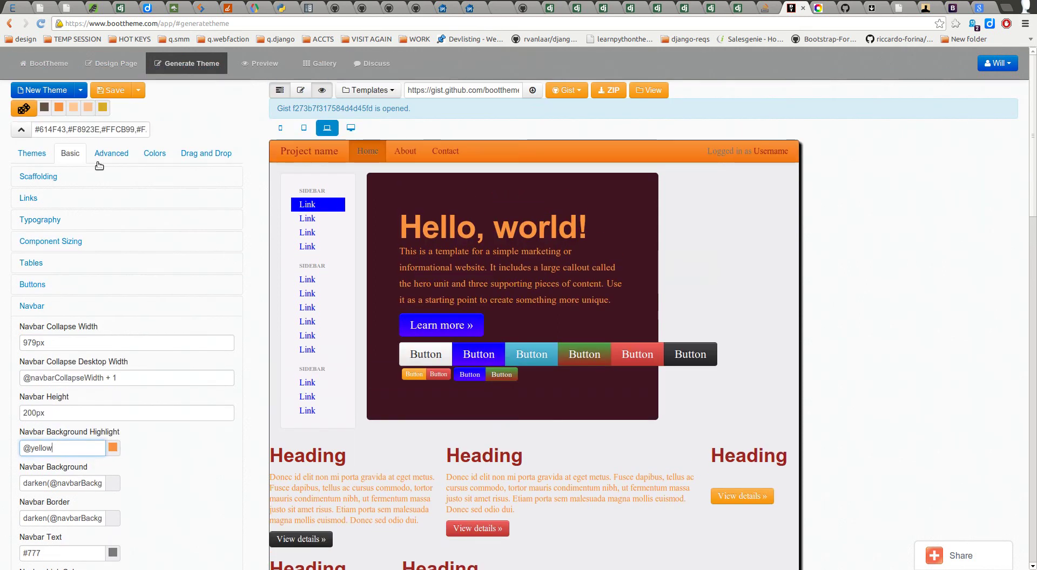
pyautogui.click(111, 153)
pyautogui.scroll(-2, 187, 355)
pyautogui.scroll(-5, 162, 492)
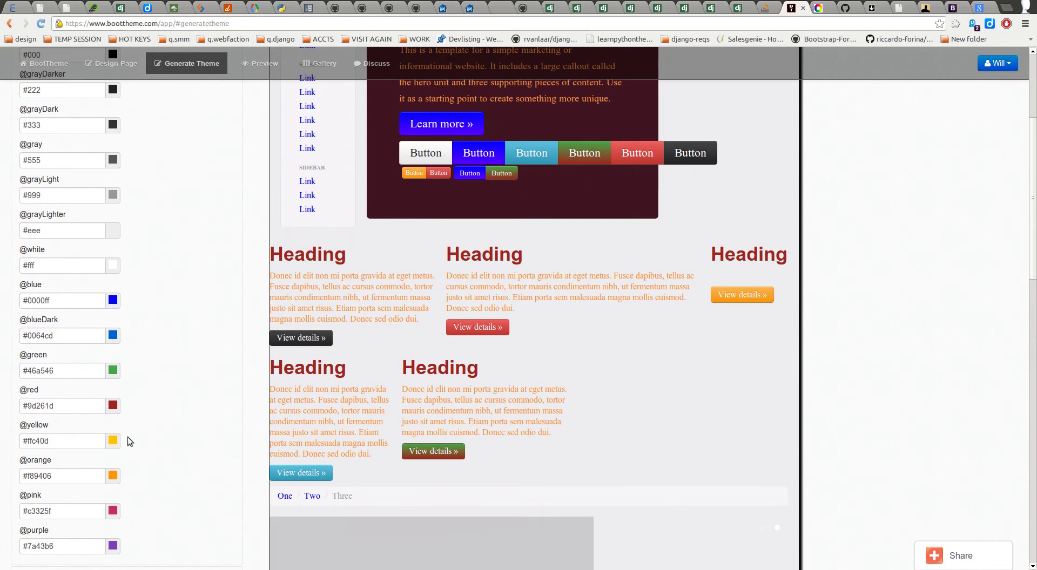
pyautogui.moveTo(48, 440); pyautogui.dragTo(24, 440)
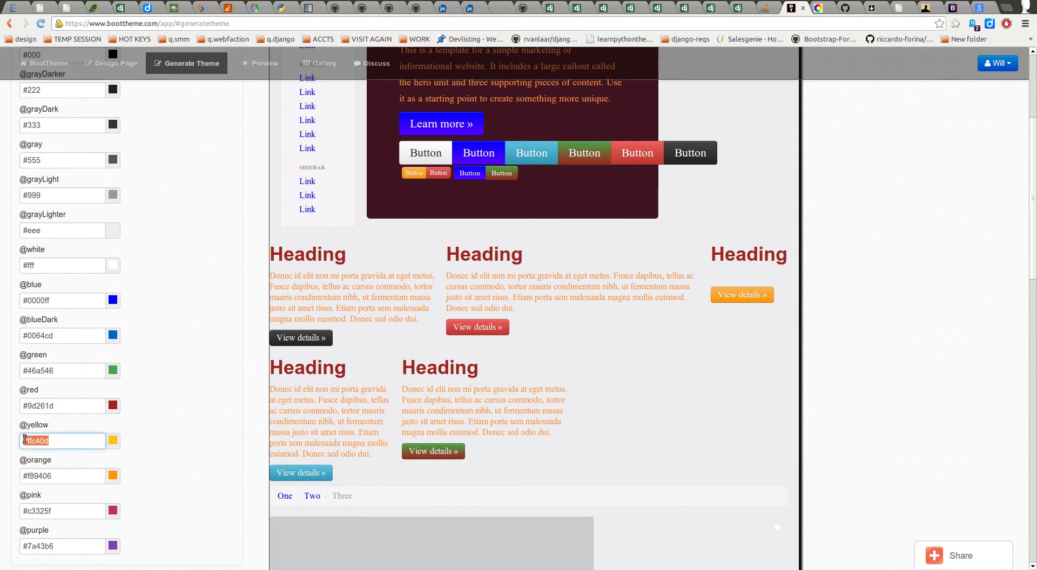
pyautogui.scroll(7, 210, 375)
# Step: Back in Basic > Navbar, select 'yellow' in the Navbar Background Highlight value
pyautogui.click(70, 153)
pyautogui.scroll(-2, 213, 308)
pyautogui.click(81, 392)
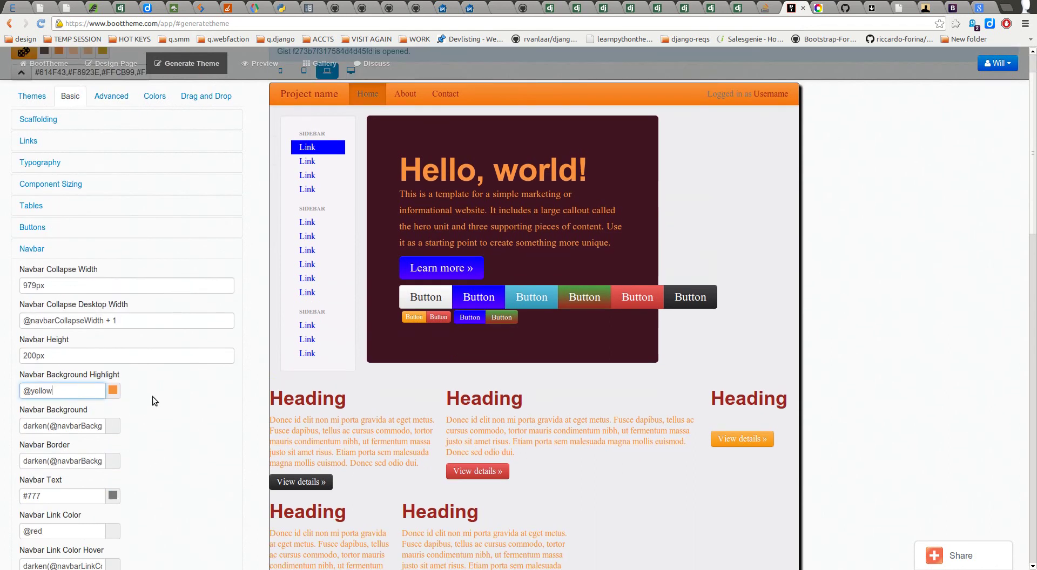
pyautogui.scroll(2, 151, 407)
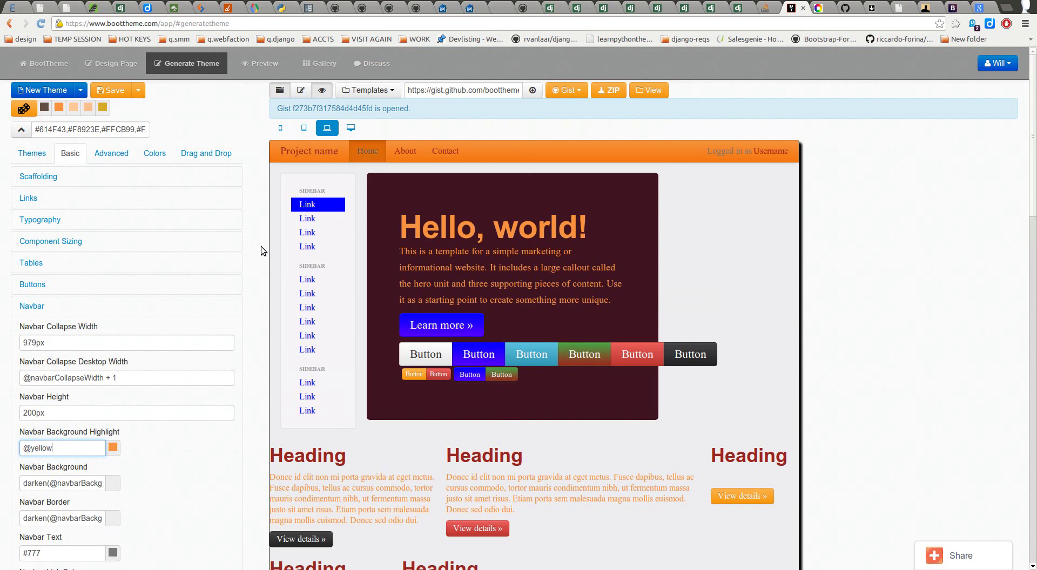
pyautogui.scroll(-2, 153, 542)
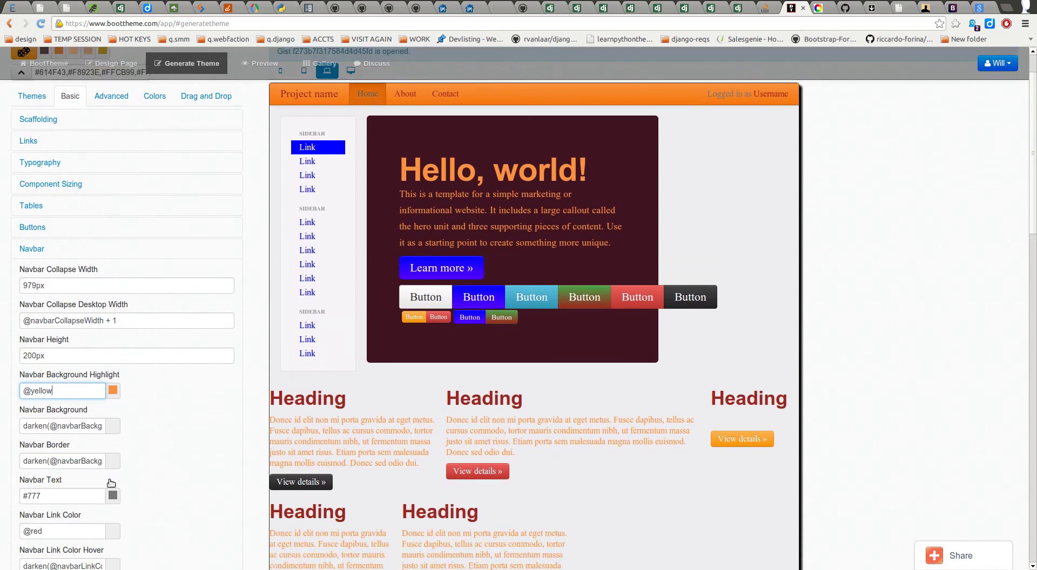
pyautogui.moveTo(69, 392); pyautogui.dragTo(30, 391)
pyautogui.write('green')
pyautogui.press('Tab')
pyautogui.click(18, 411)
pyautogui.click(27, 392)
pyautogui.click(57, 249)
pyautogui.click(56, 248)
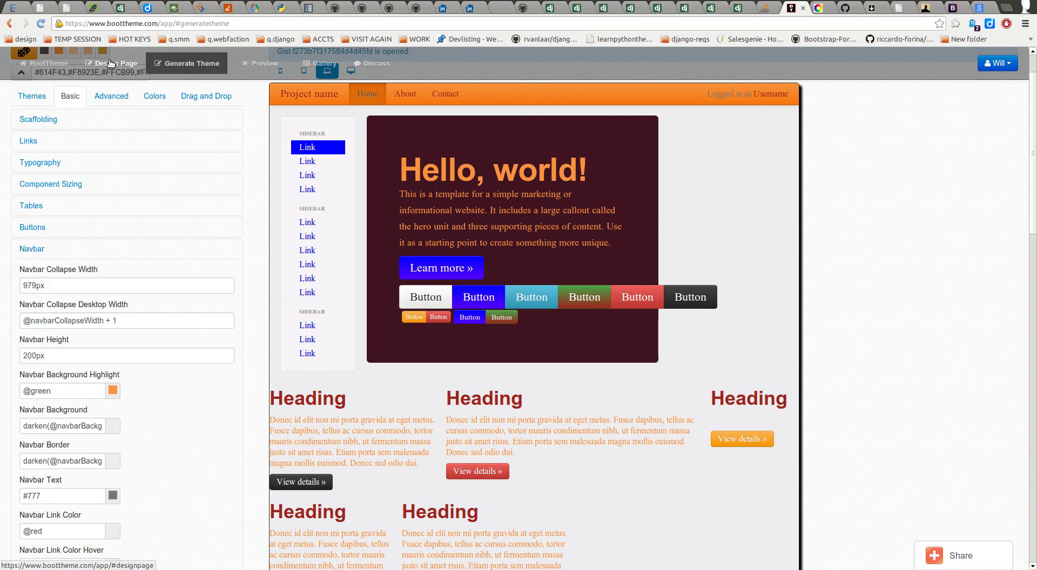
# Step: Reload the preview via Design Page and Generate Theme, expanding its navbar to show Home, About, Contact
pyautogui.click(110, 64)
pyautogui.click(189, 63)
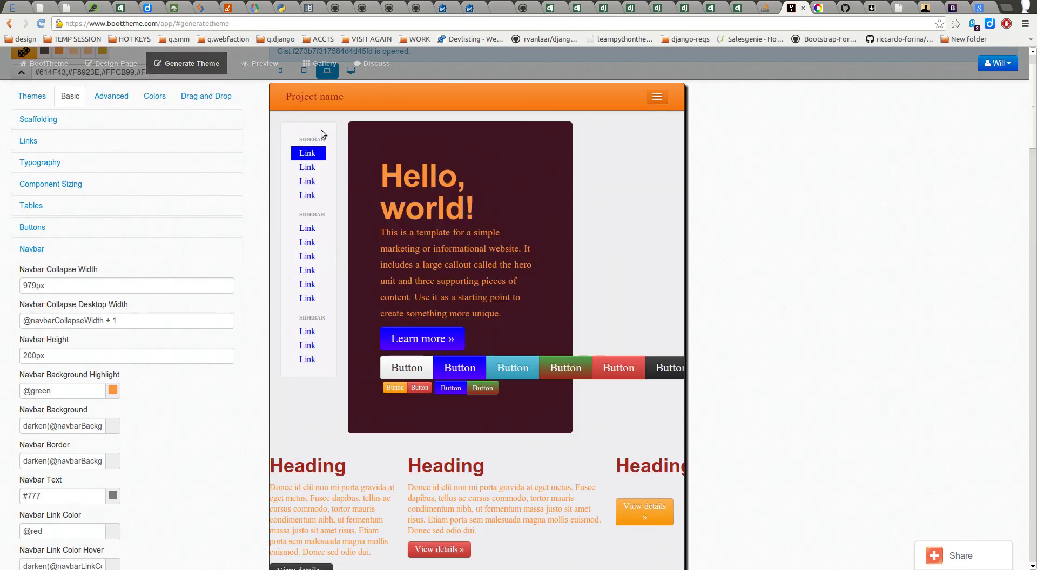
pyautogui.click(658, 98)
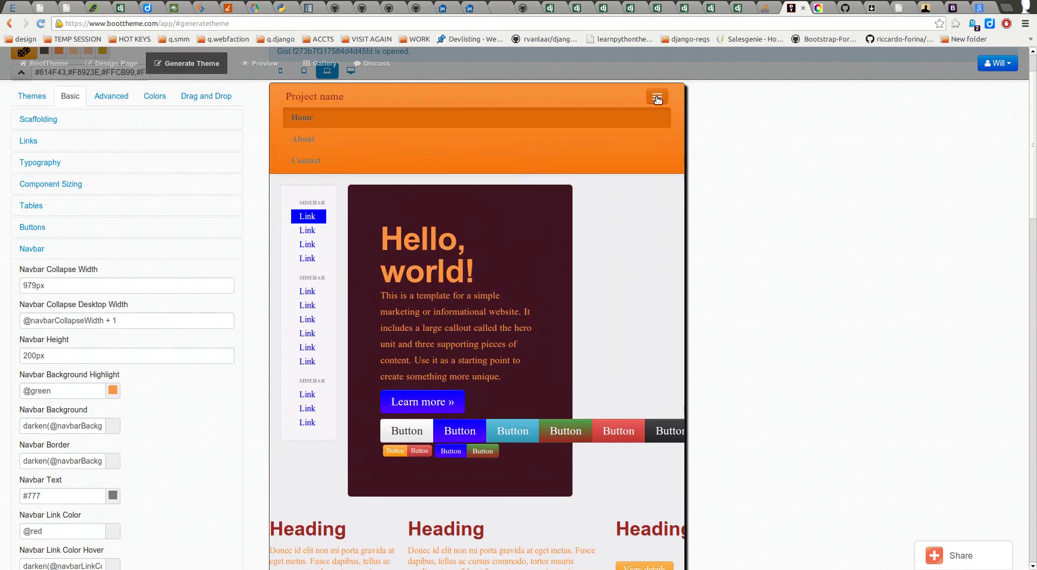
pyautogui.scroll(-2, 141, 420)
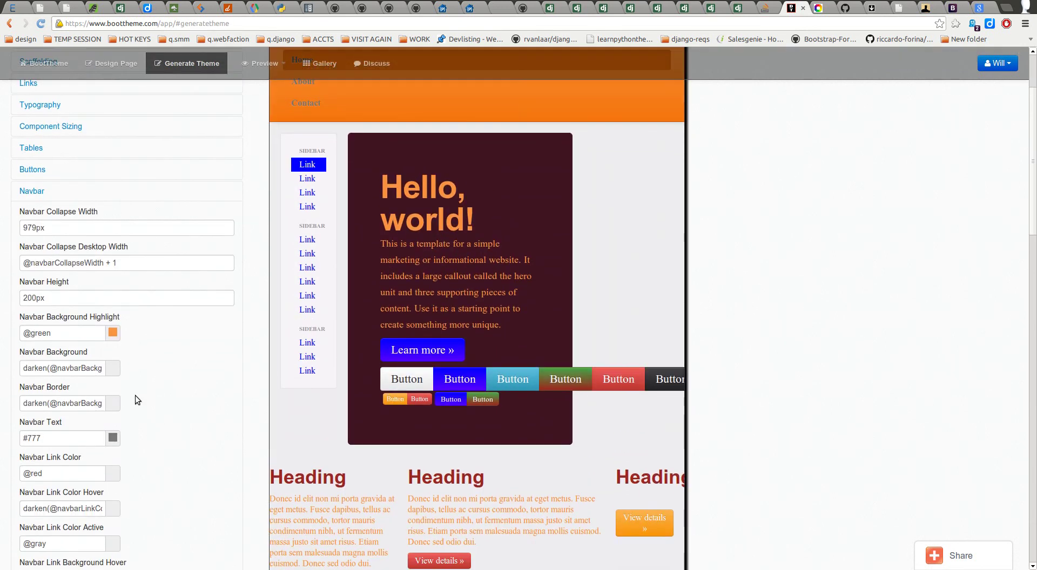
pyautogui.click(68, 336)
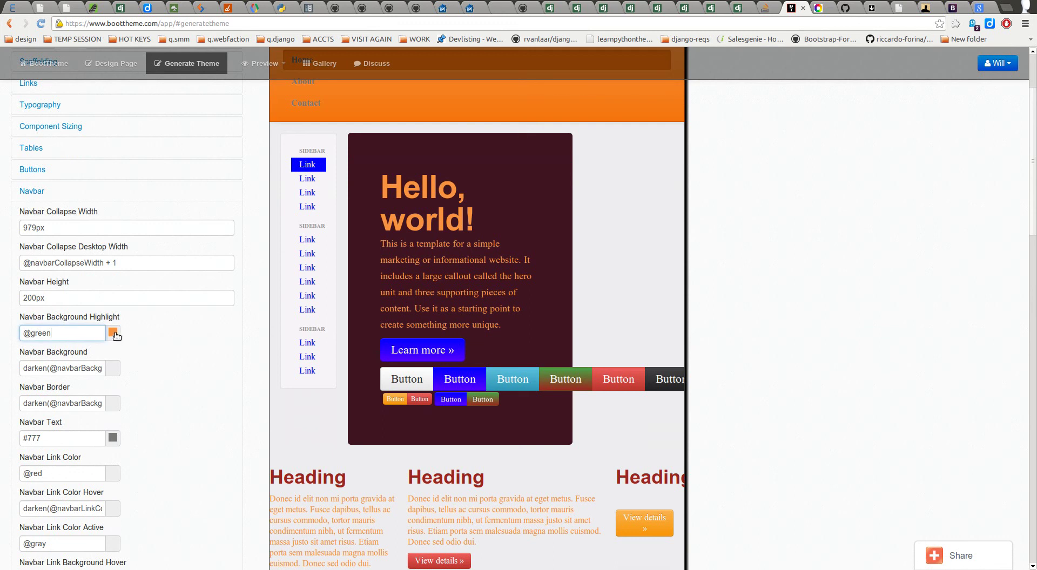
# Step: Pick red #d61313 for the Navbar Background Highlight in the colour picker
pyautogui.click(113, 333)
pyautogui.moveTo(152, 372); pyautogui.dragTo(157, 353)
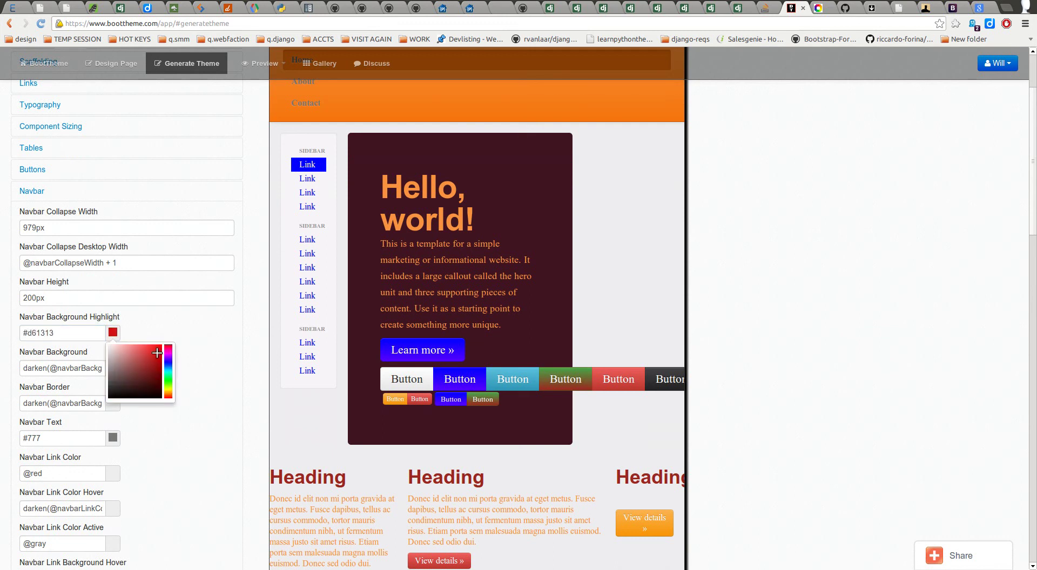
pyautogui.click(214, 323)
pyautogui.scroll(4, 205, 329)
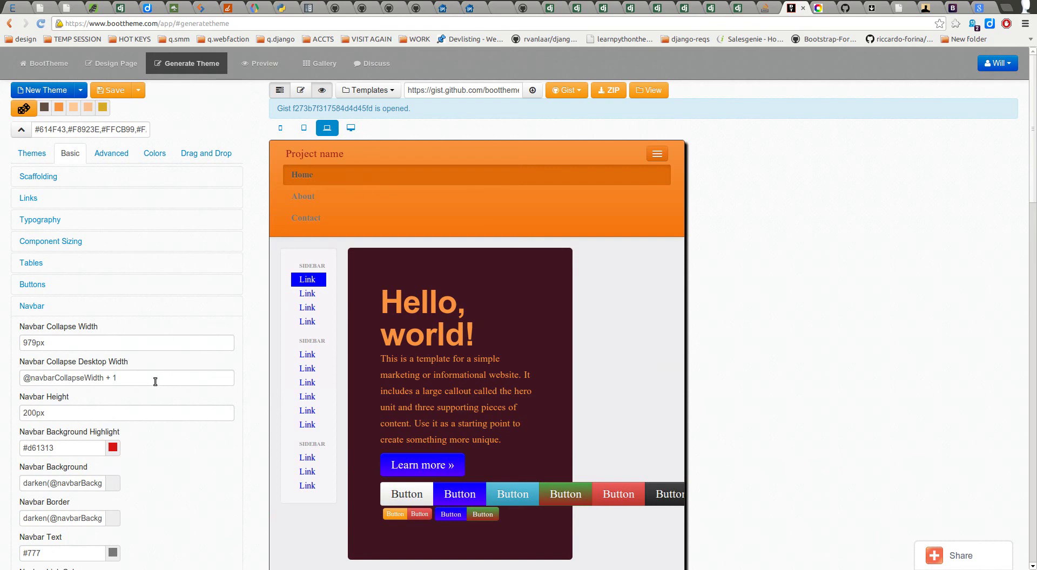
pyautogui.scroll(-3, 128, 395)
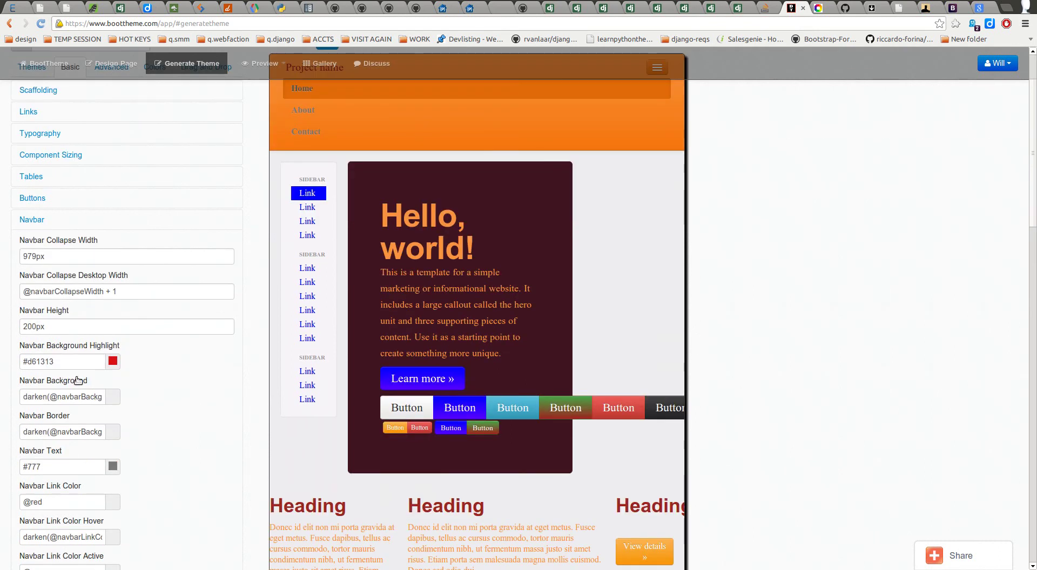
pyautogui.click(68, 363)
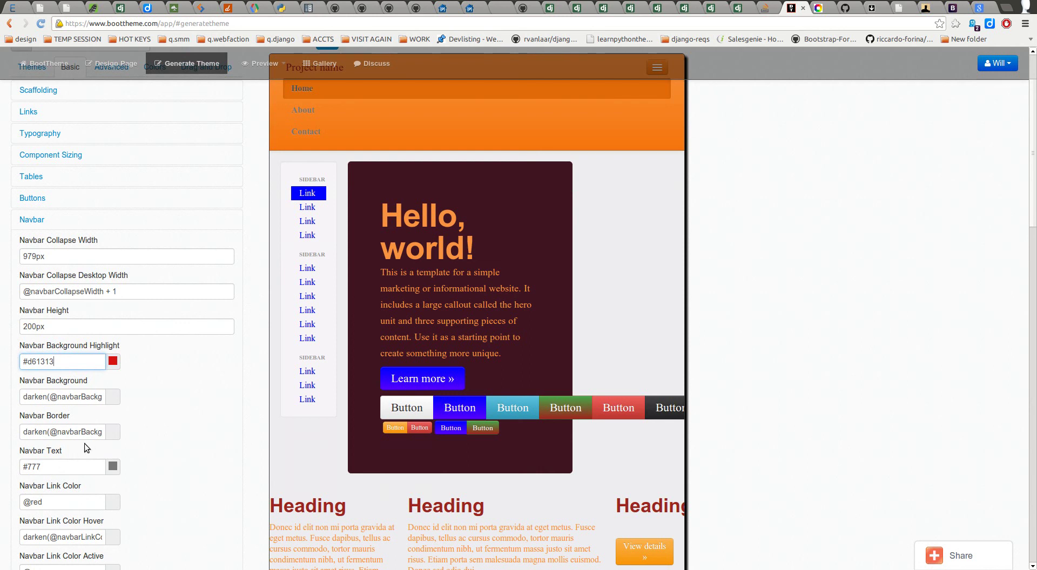
pyautogui.scroll(-2, 146, 424)
pyautogui.moveTo(96, 410); pyautogui.dragTo(2, 411)
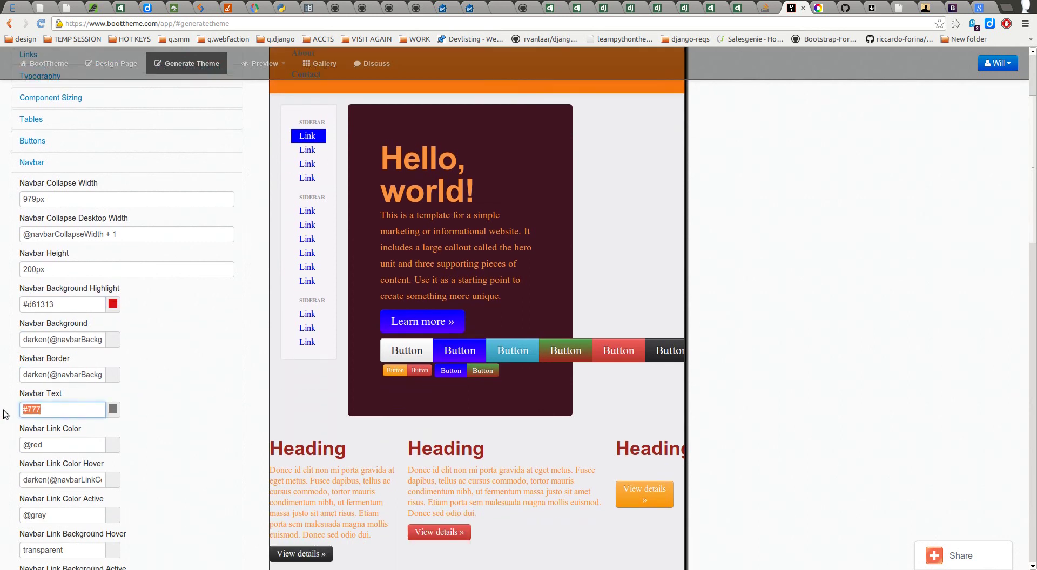
pyautogui.write('@green')
pyautogui.press('Tab')
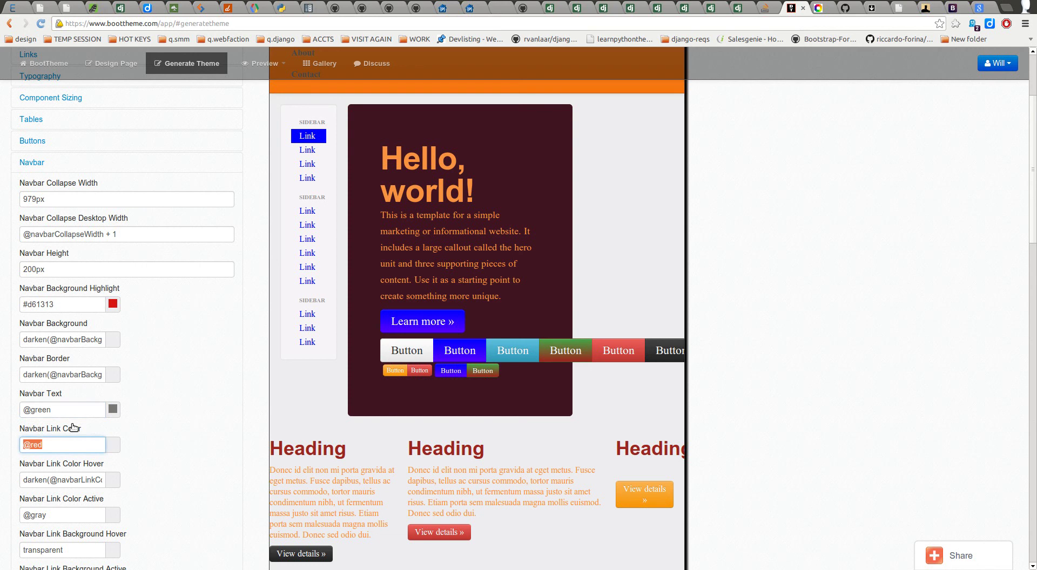
pyautogui.click(143, 406)
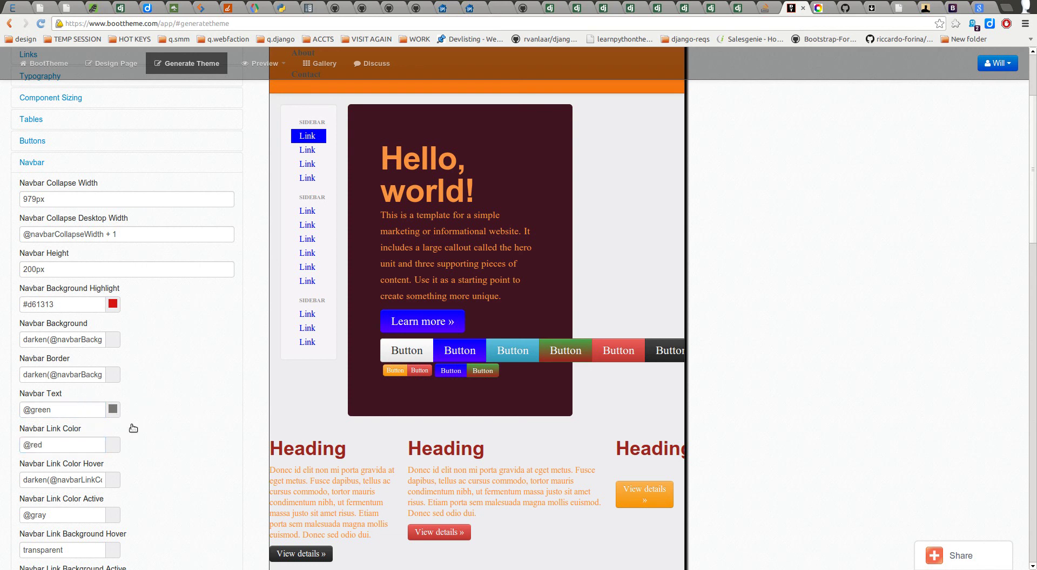
pyautogui.scroll(-5, 139, 400)
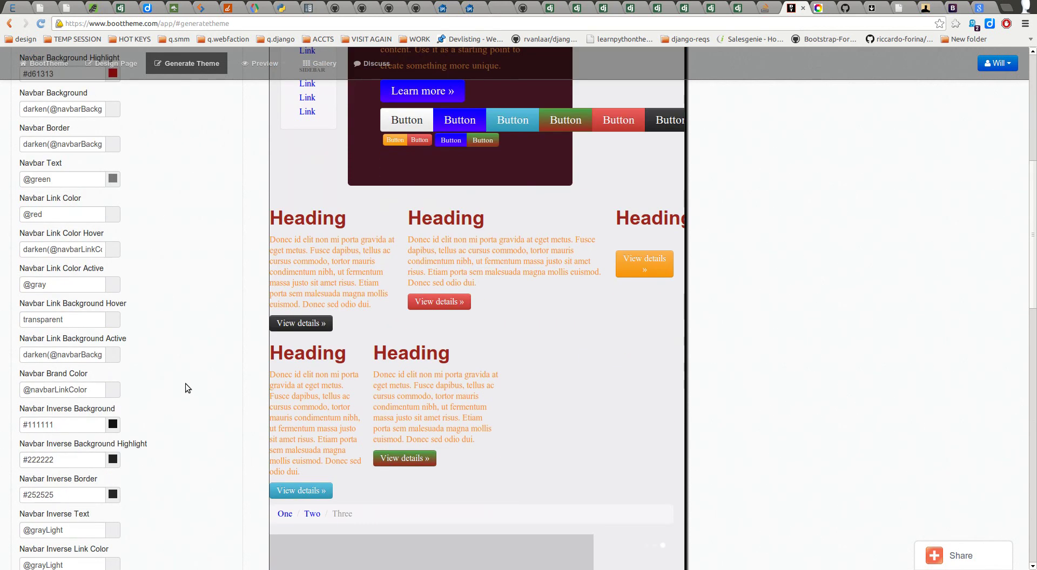
pyautogui.scroll(-10, 183, 302)
pyautogui.scroll(10, 190, 337)
# Step: Snap the browser window right, then left, and maximize it again
pyautogui.press('ctrl+super+Right')
pyautogui.press('ctrl+super+Left')
pyautogui.press('ctrl+super+Up')
# Step: Reload BootTheme and go to Generate Theme via the Design Page
pyautogui.click(41, 23)
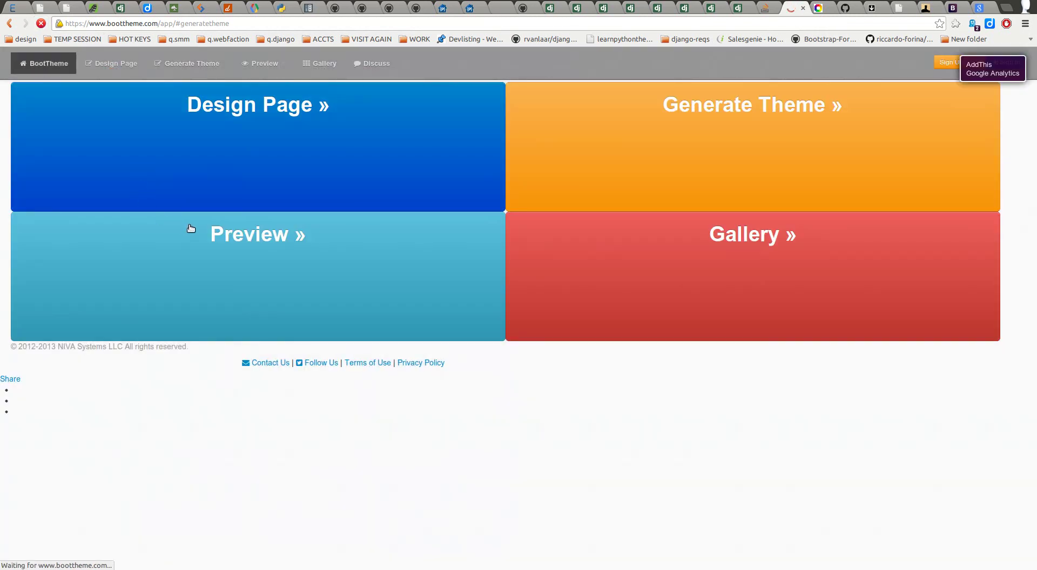
pyautogui.click(273, 170)
pyautogui.click(184, 66)
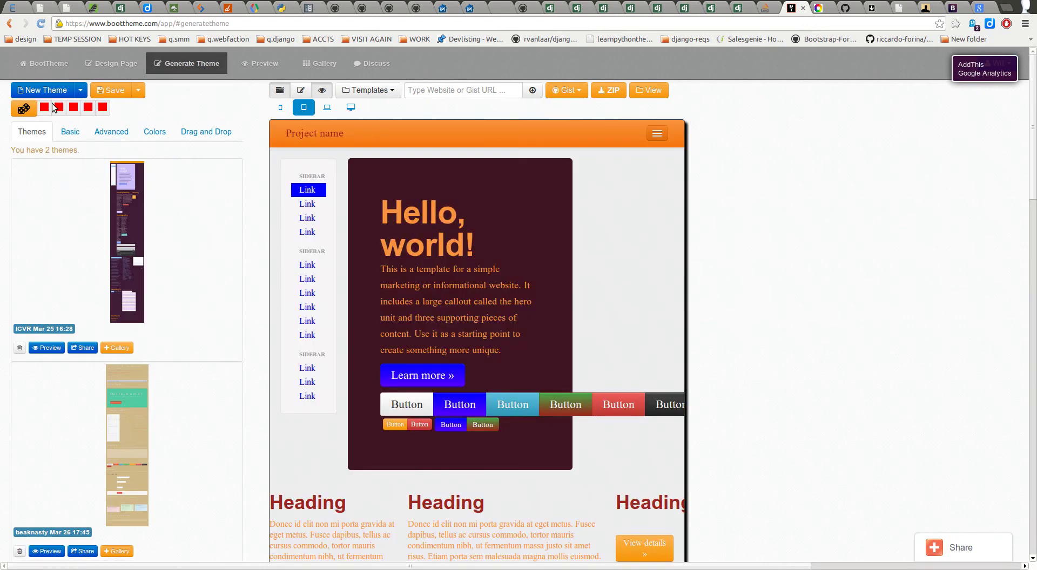
# Step: Auto-generate a random colour theme (#9E3C58, #CCB836, Allerta Stencil) and return to Basic settings
pyautogui.click(71, 131)
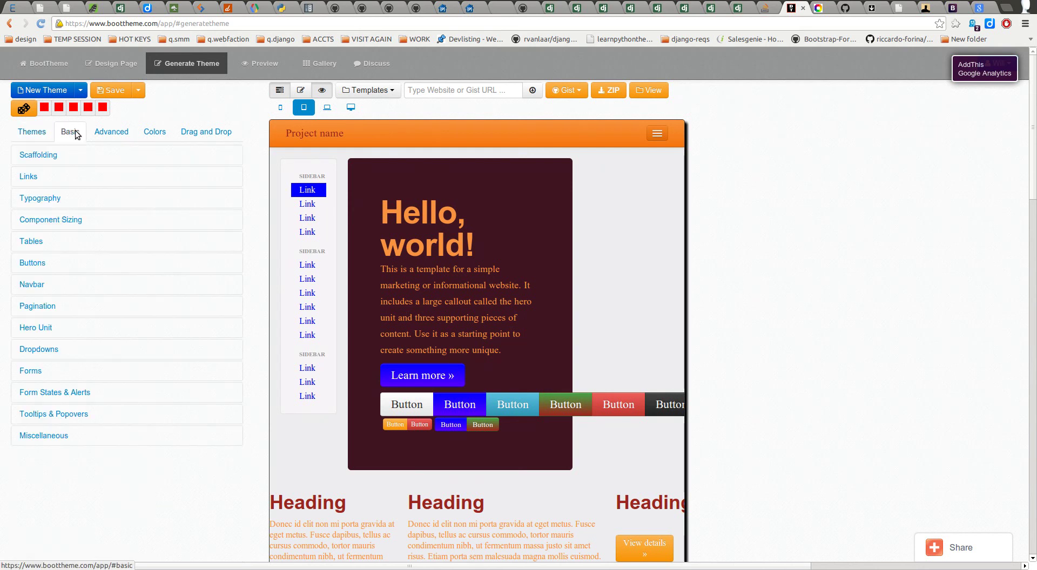
pyautogui.click(102, 131)
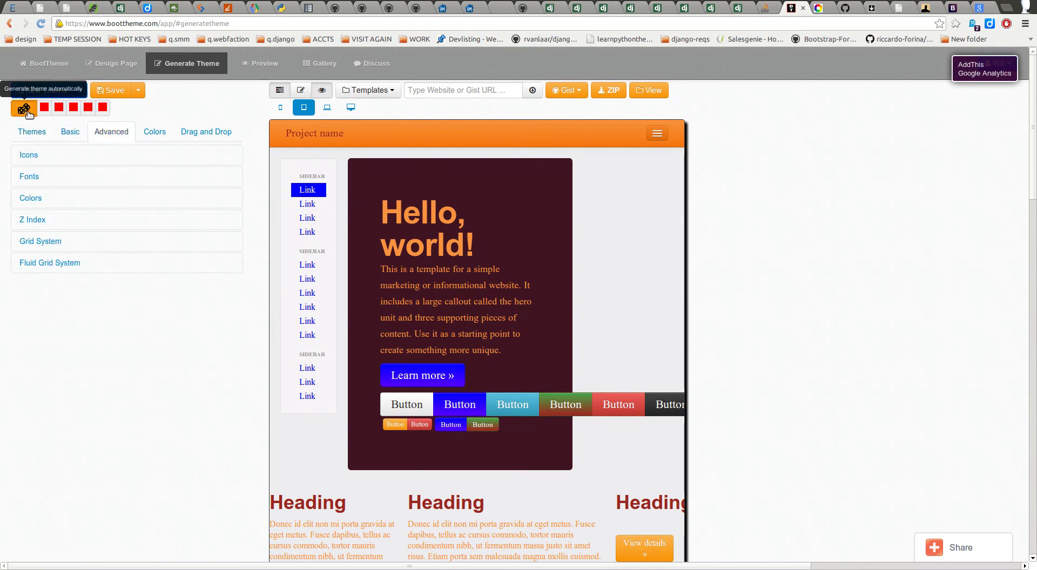
pyautogui.click(24, 109)
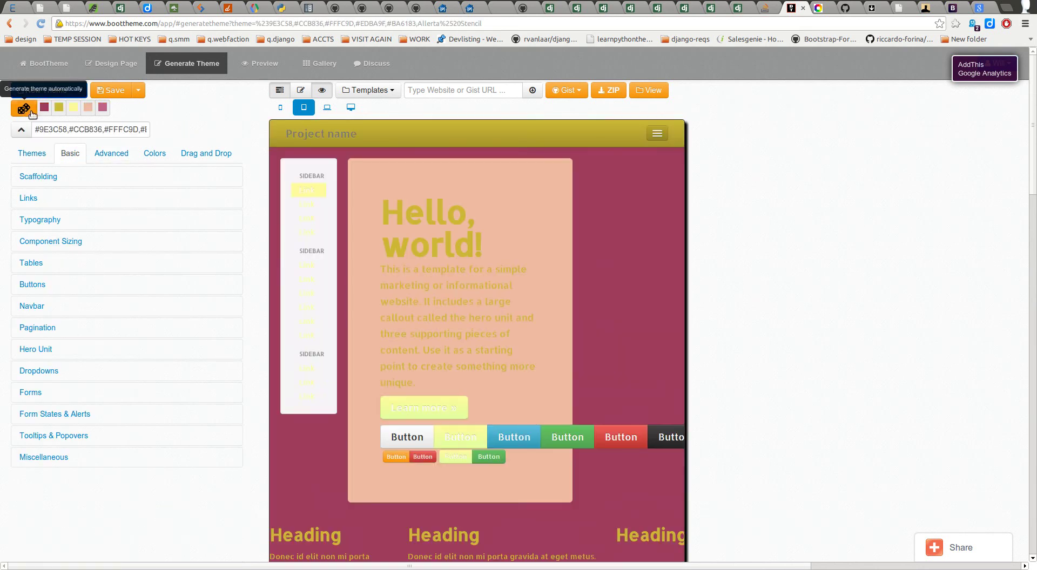
pyautogui.click(149, 156)
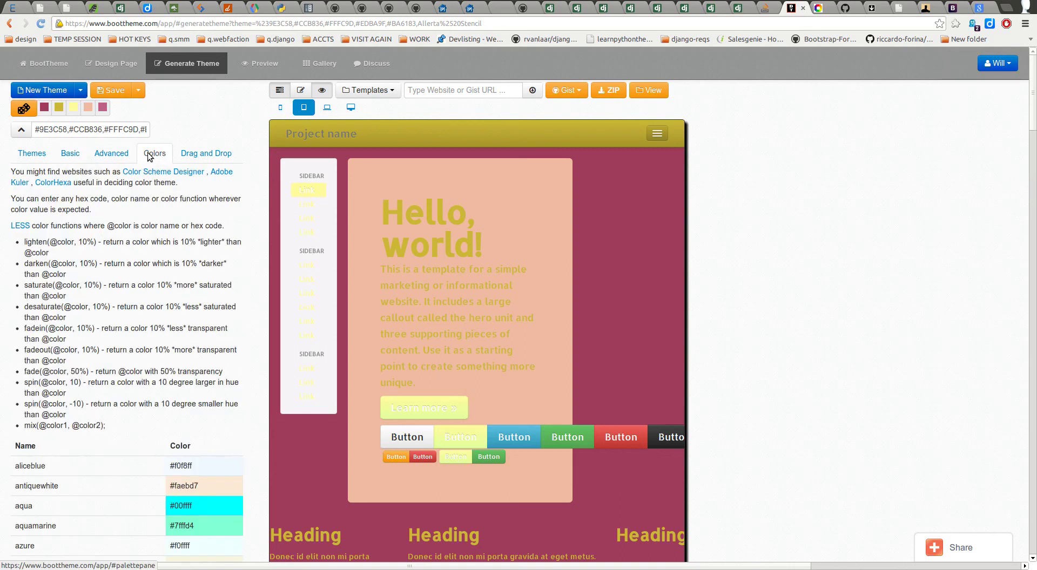
pyautogui.click(111, 154)
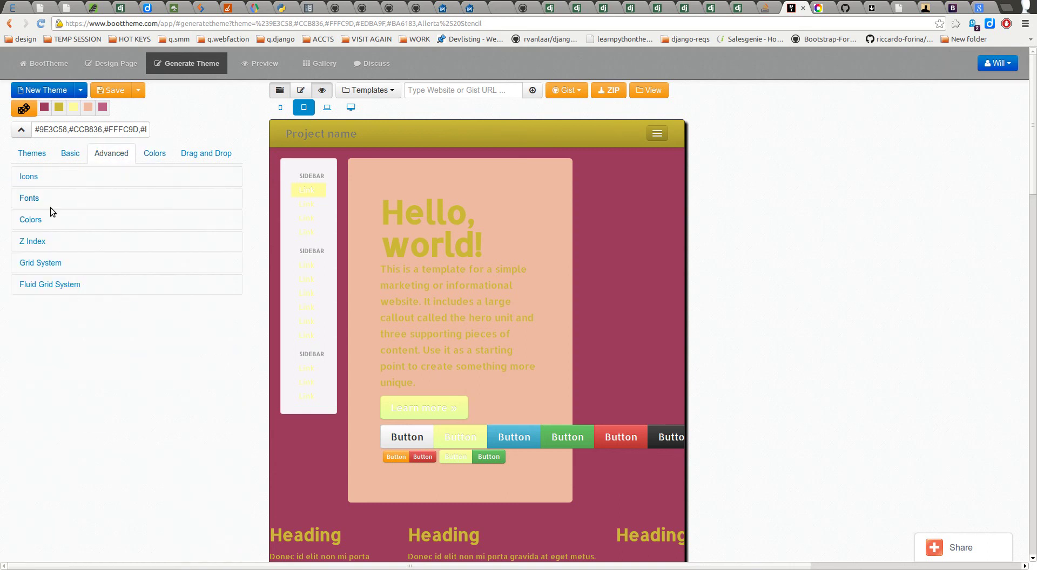
pyautogui.click(77, 154)
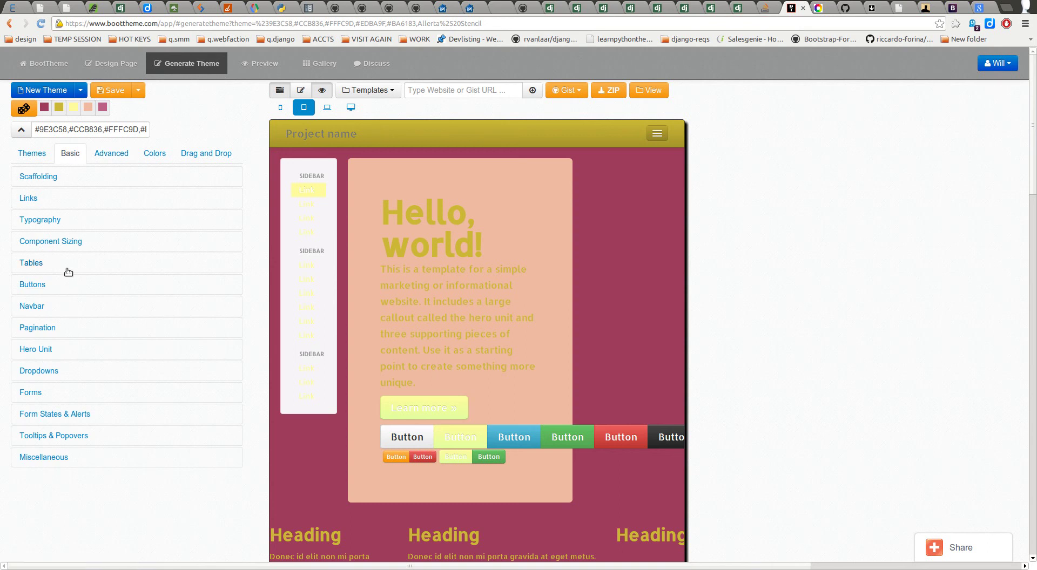
# Step: Expand Navbar and change Navbar Height from 40px to 100px
pyautogui.click(56, 309)
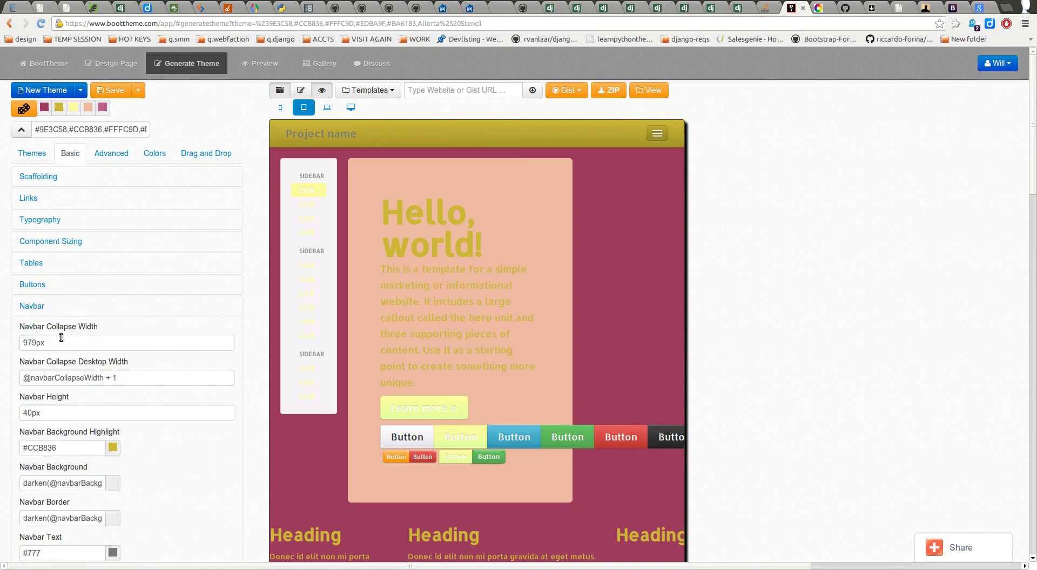
pyautogui.click(26, 413)
pyautogui.press('Delete')
pyautogui.press('Delete')
pyautogui.write('100')
pyautogui.press('Tab')
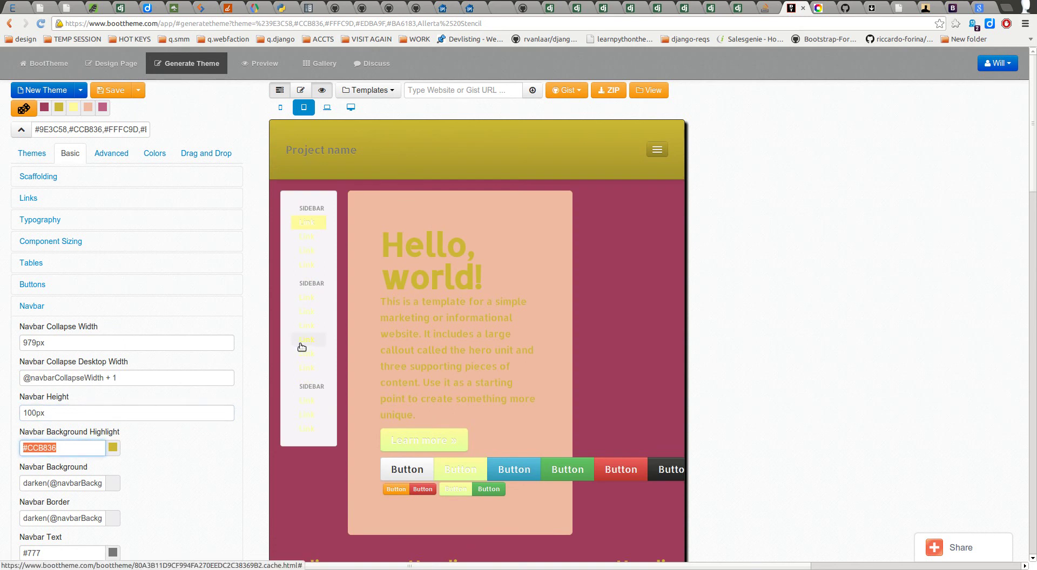
# Step: Preview at laptop then desktop width and scroll through the Navbar fields
pyautogui.click(327, 108)
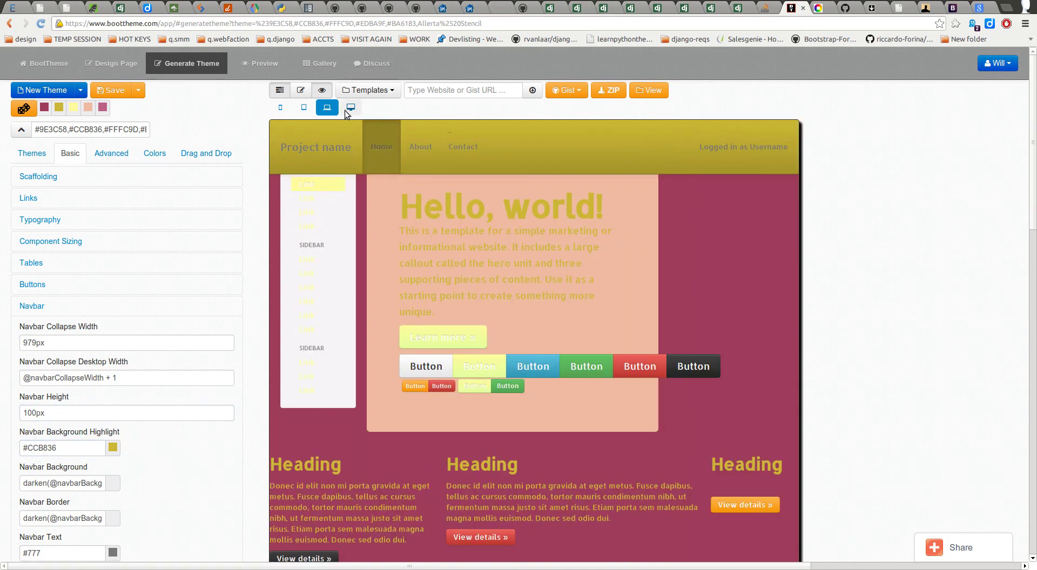
pyautogui.click(348, 106)
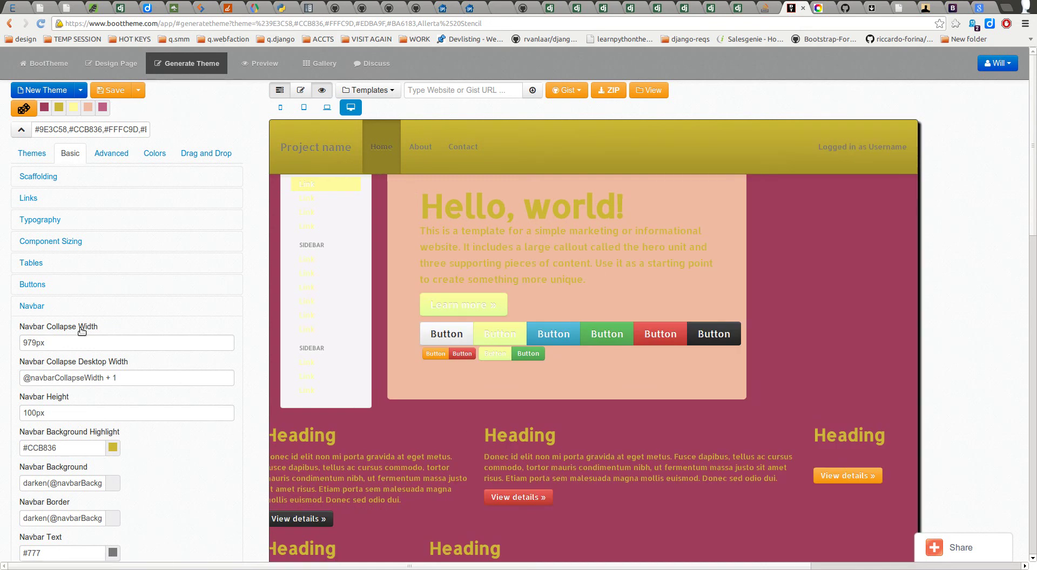
pyautogui.scroll(-3, 60, 404)
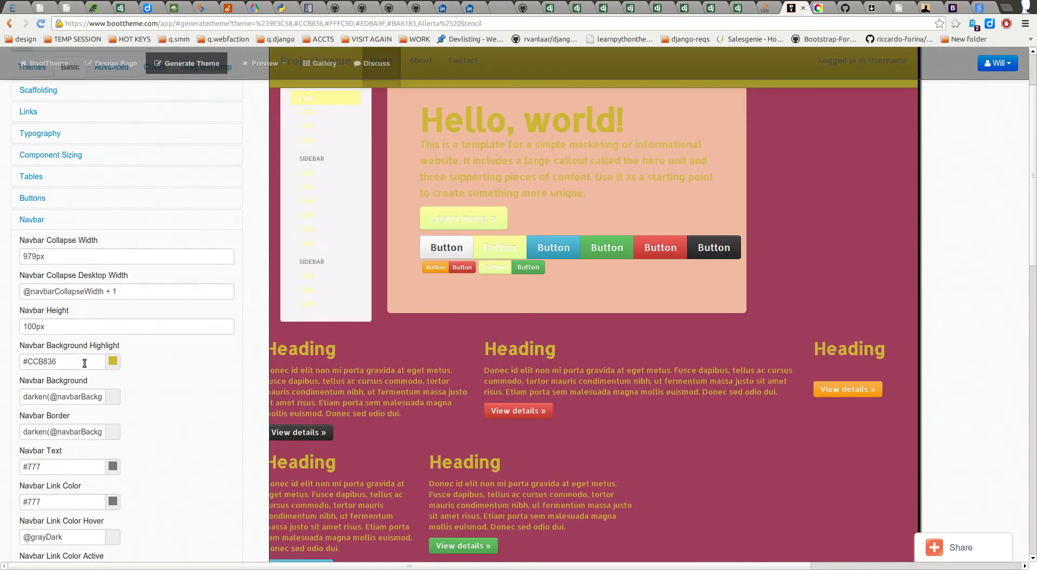
pyautogui.moveTo(75, 362); pyautogui.dragTo(12, 356)
pyautogui.scroll(3, 162, 380)
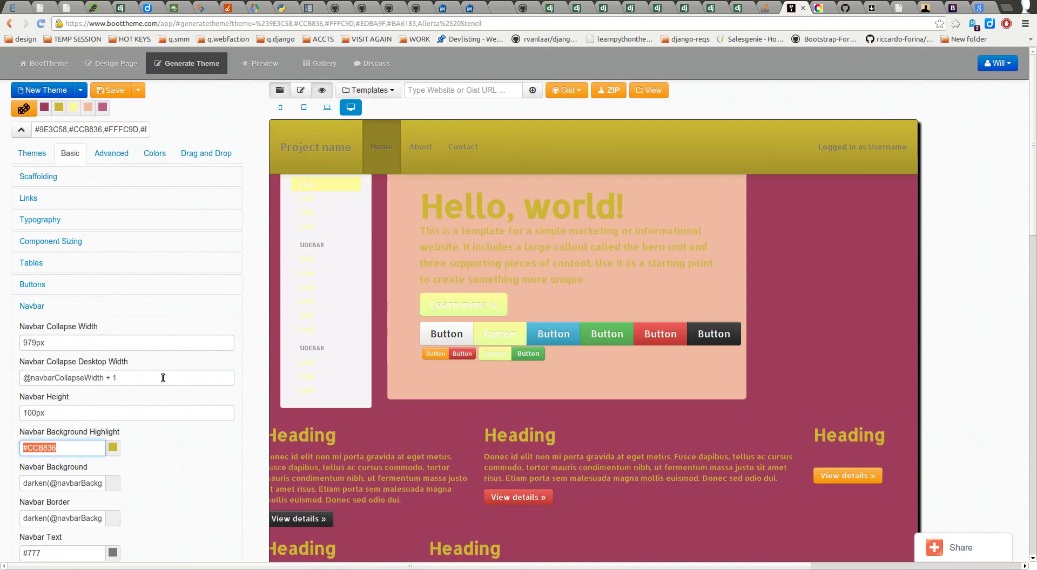
pyautogui.scroll(-6, 171, 413)
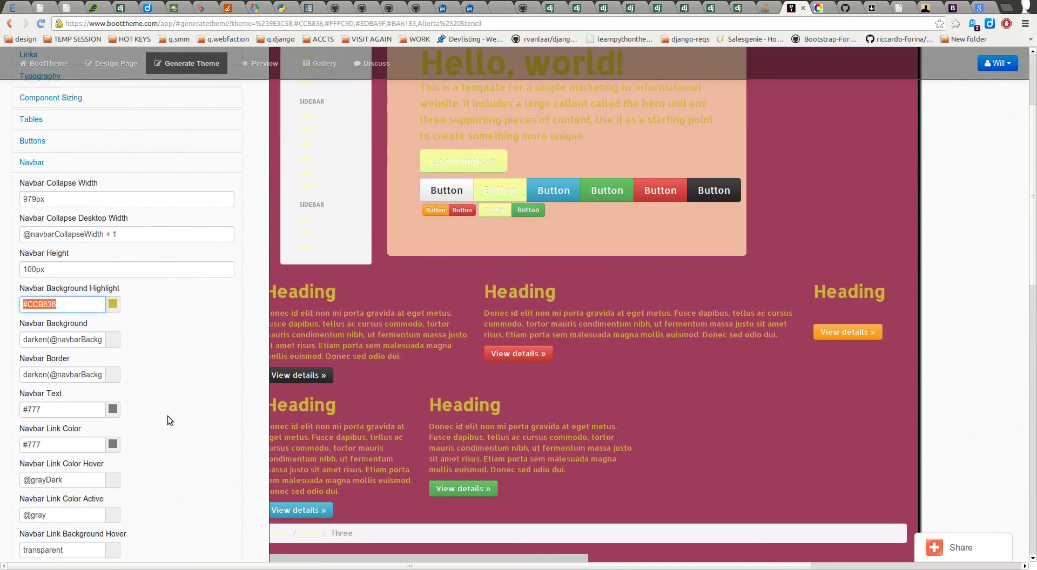
pyautogui.scroll(-5, 167, 414)
pyautogui.scroll(-9, 165, 351)
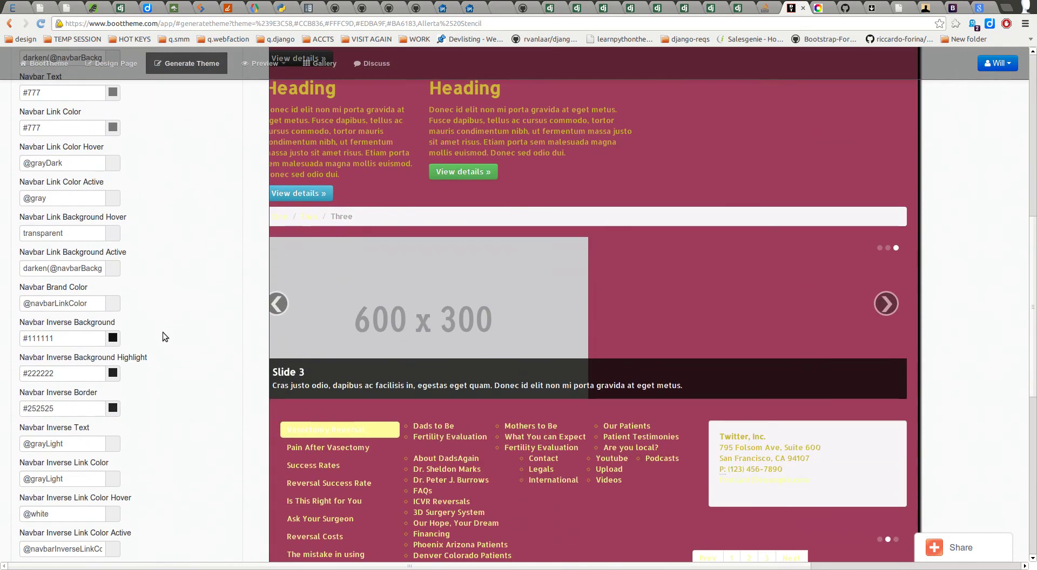
pyautogui.scroll(-8, 184, 378)
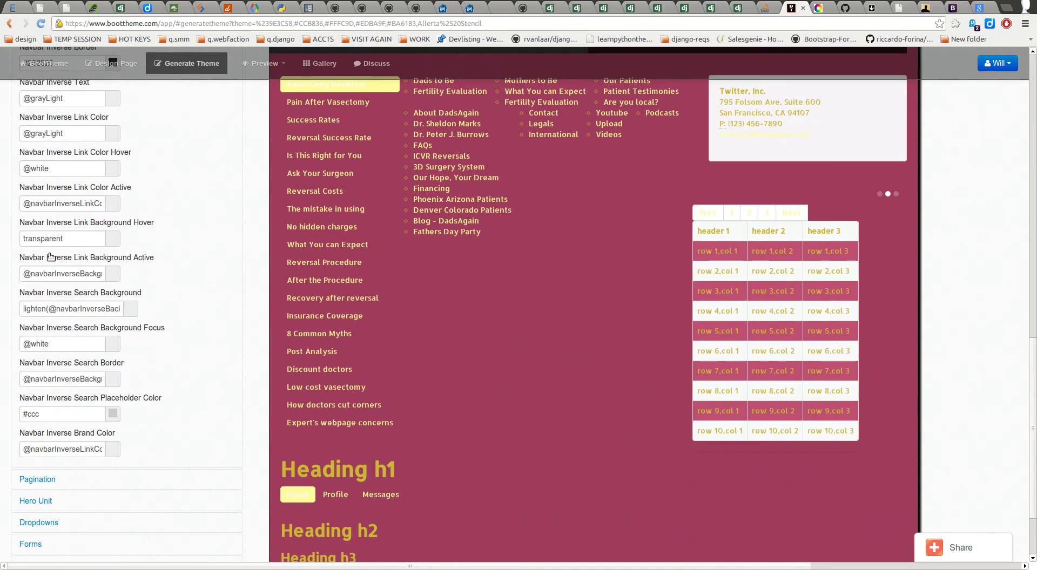
pyautogui.scroll(-4, 76, 221)
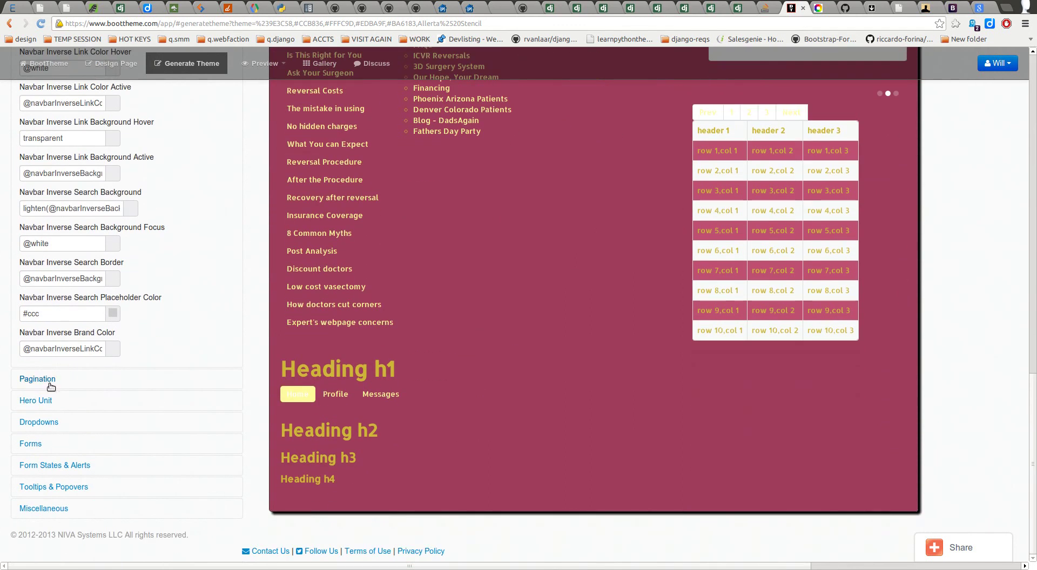
# Step: Expand the Pagination colour settings and view the themed pagination links
pyautogui.click(53, 378)
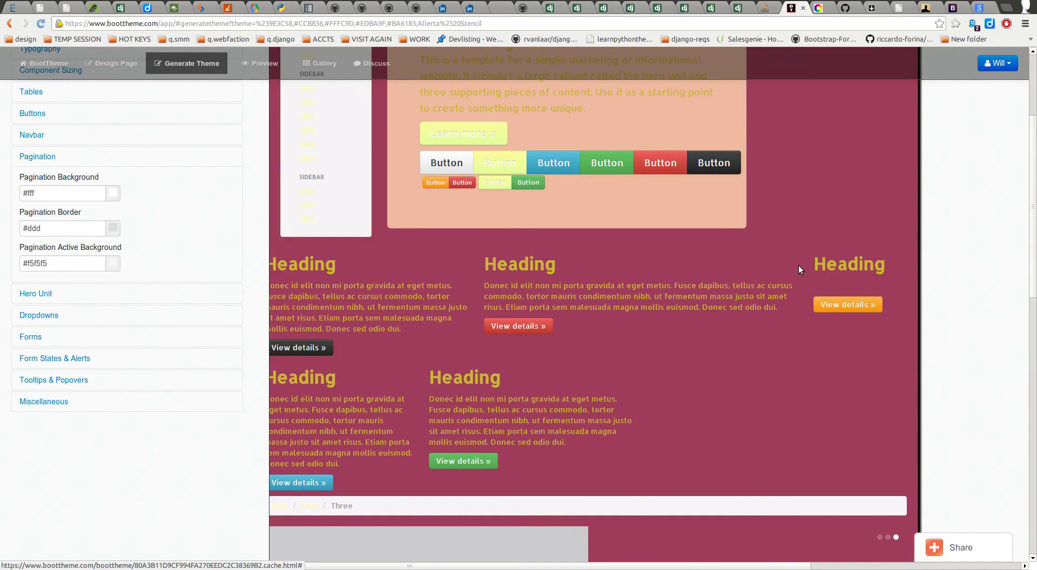
pyautogui.scroll(-10, 653, 228)
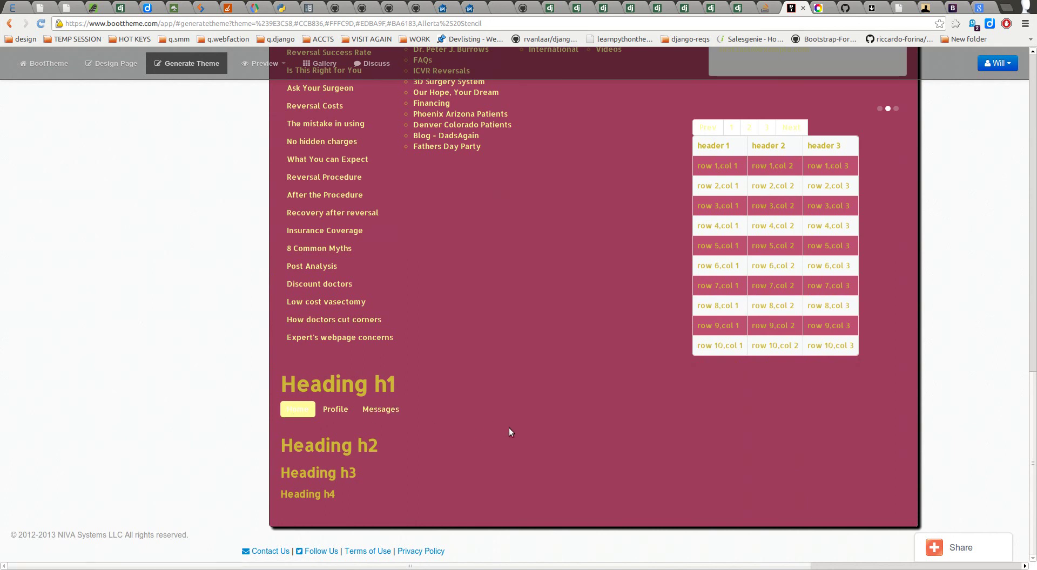
pyautogui.scroll(5, 518, 416)
pyautogui.scroll(-3, 549, 400)
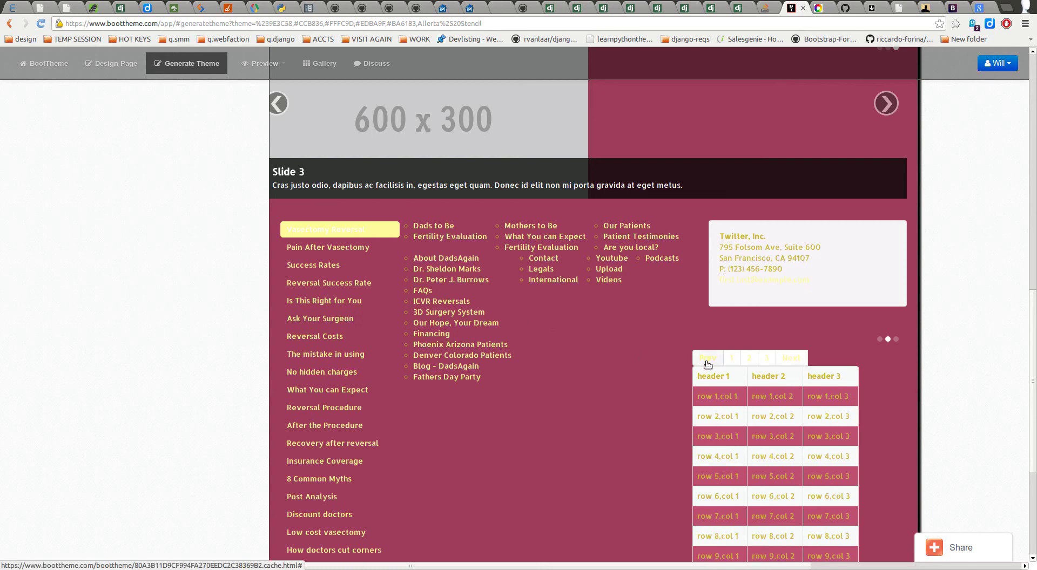
# Step: Follow a preview link, go back and reload, then reopen Generate Theme via Design Page
pyautogui.click(329, 229)
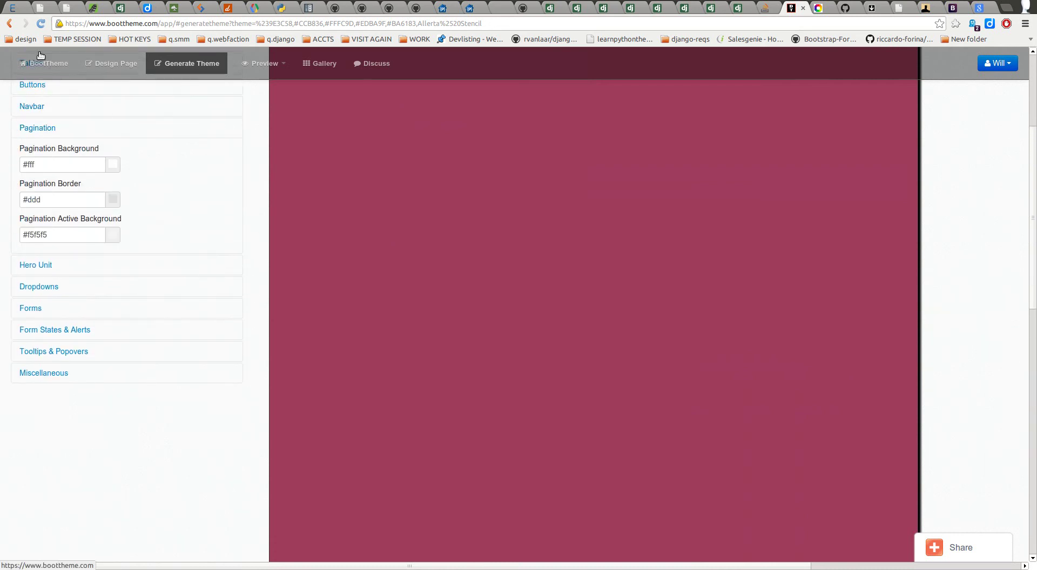
pyautogui.click(10, 24)
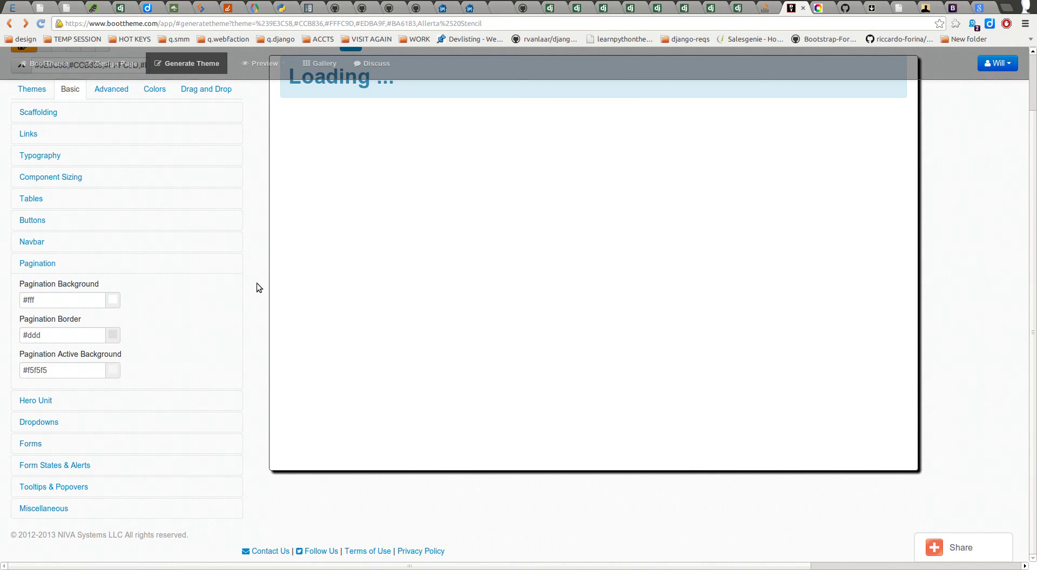
pyautogui.click(40, 23)
pyautogui.click(235, 132)
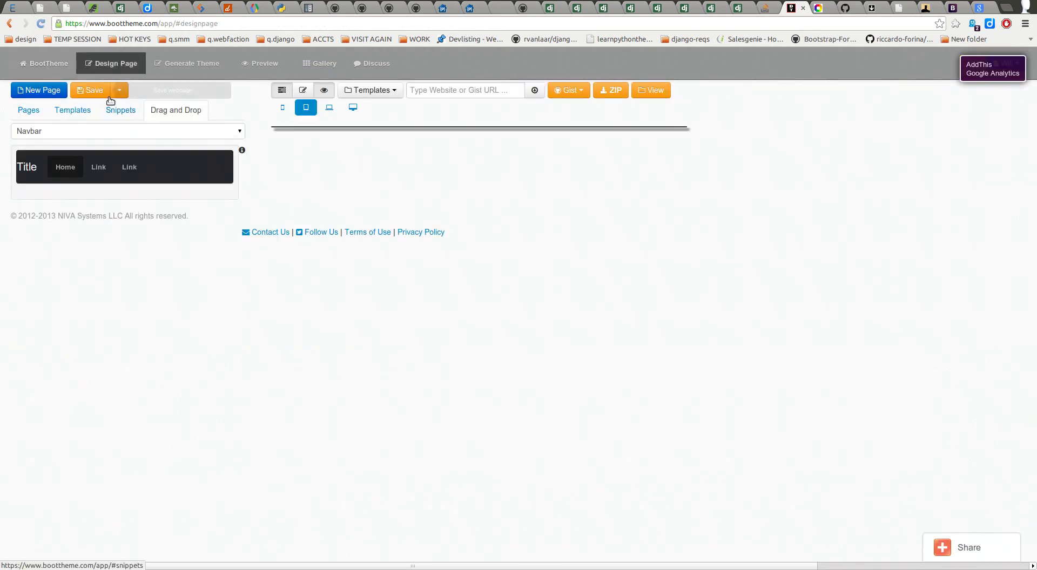
pyautogui.click(165, 68)
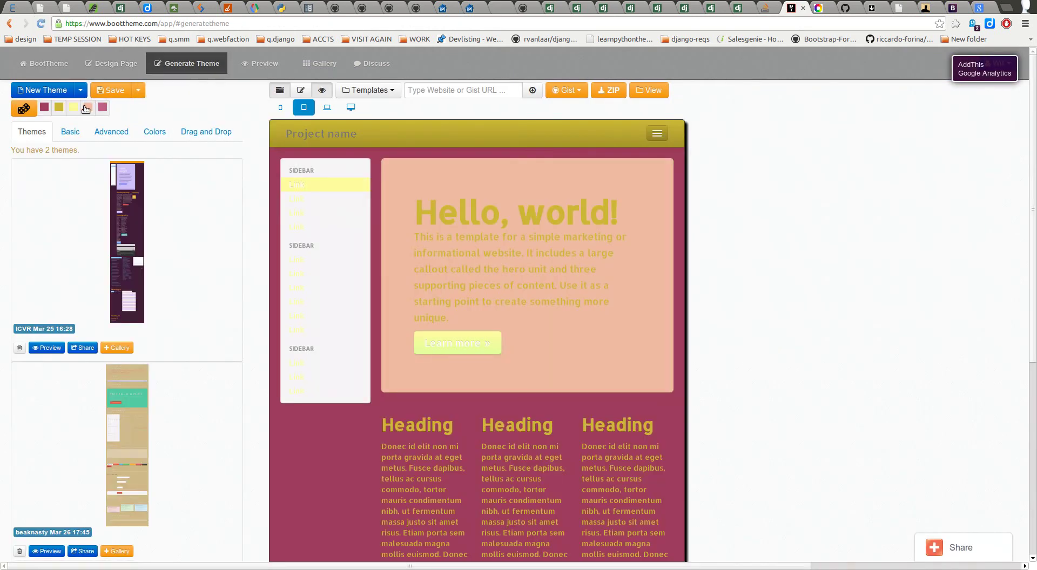
# Step: Roll a random lime-green, blue, red and cyan palette and expand the Pagination colour settings
pyautogui.click(24, 108)
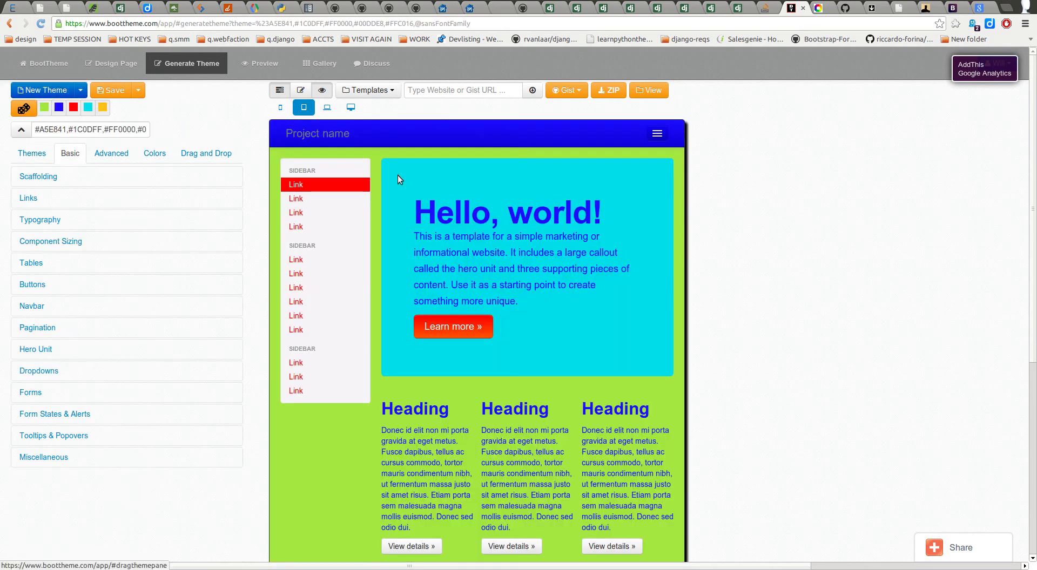
pyautogui.click(111, 155)
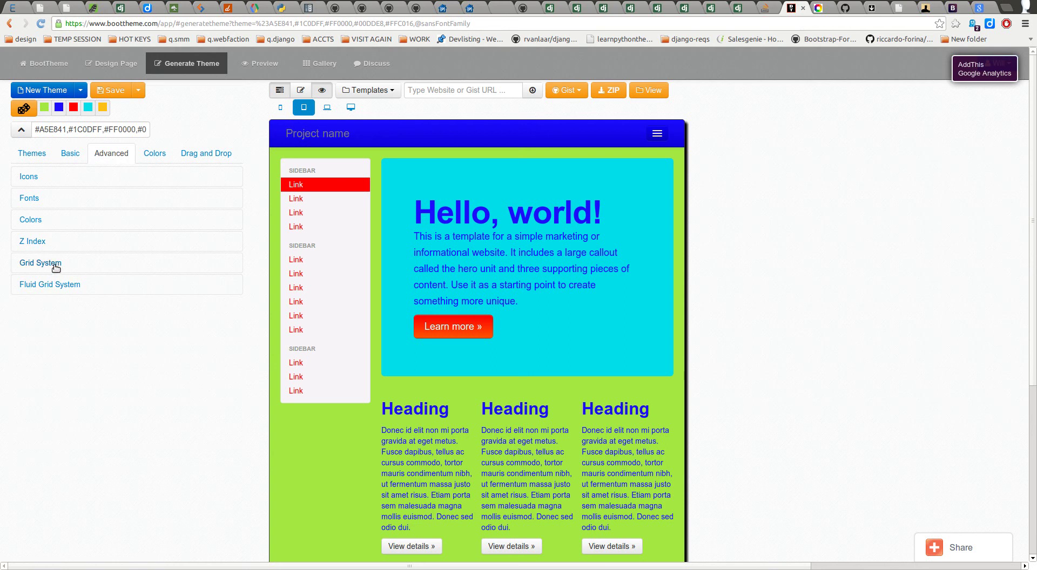
pyautogui.click(70, 154)
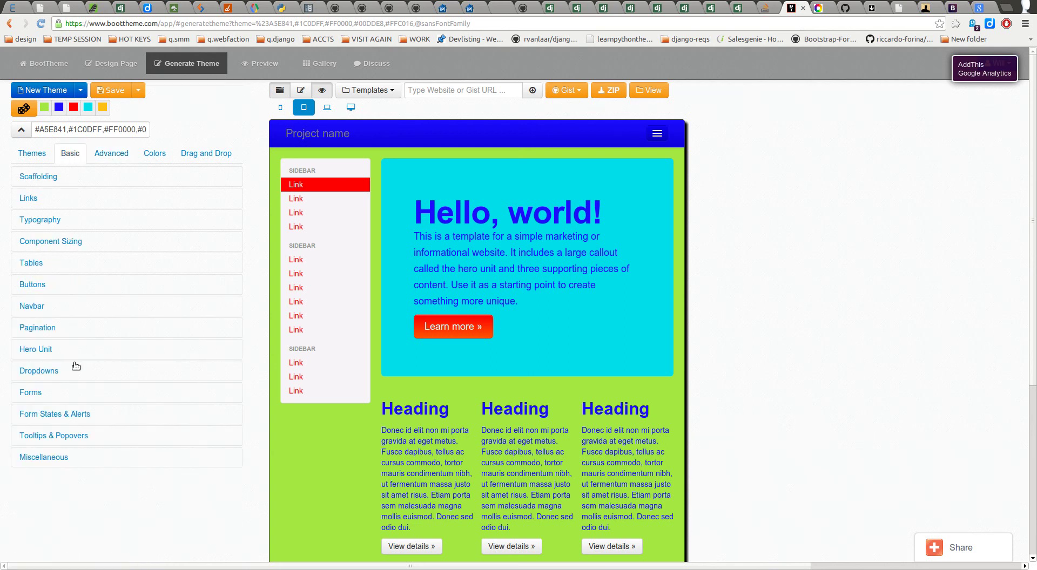
pyautogui.click(32, 328)
# Step: Load the Demo template into the preview and scroll through it
pyautogui.scroll(-5, 429, 377)
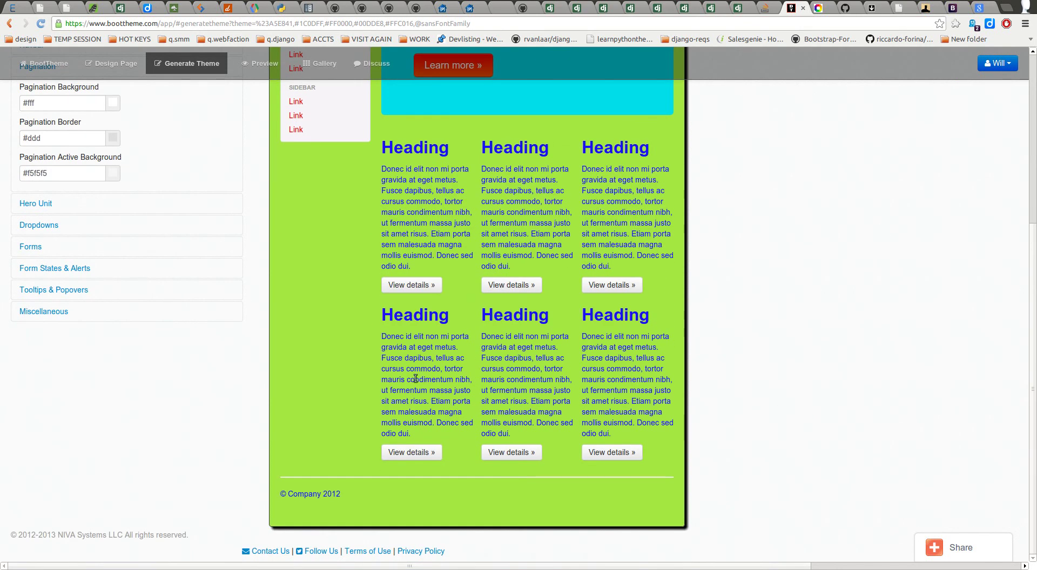
pyautogui.scroll(5, 420, 380)
pyautogui.scroll(-4, 427, 226)
pyautogui.scroll(4, 436, 244)
pyautogui.click(367, 90)
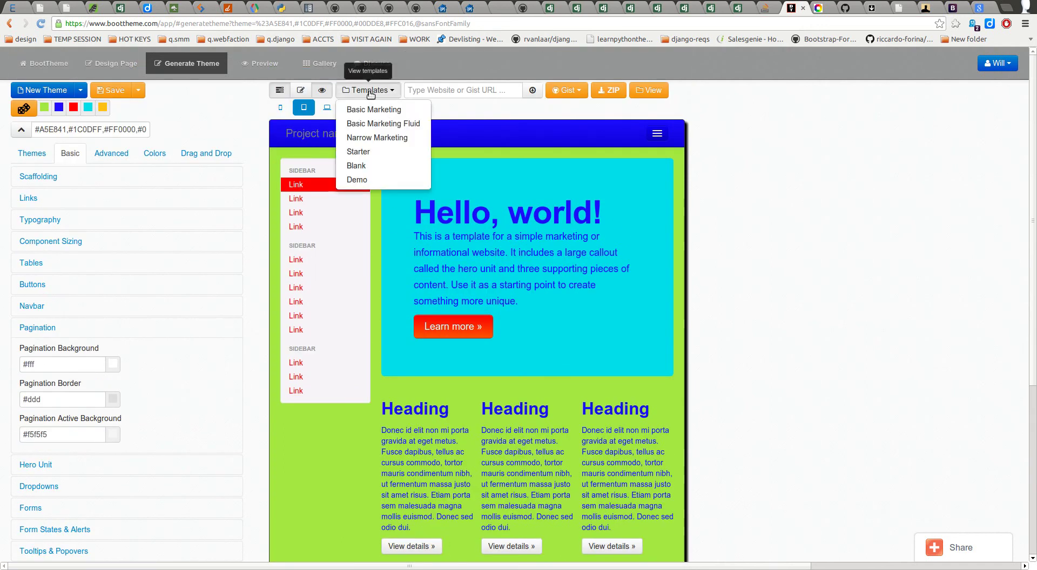
pyautogui.click(369, 180)
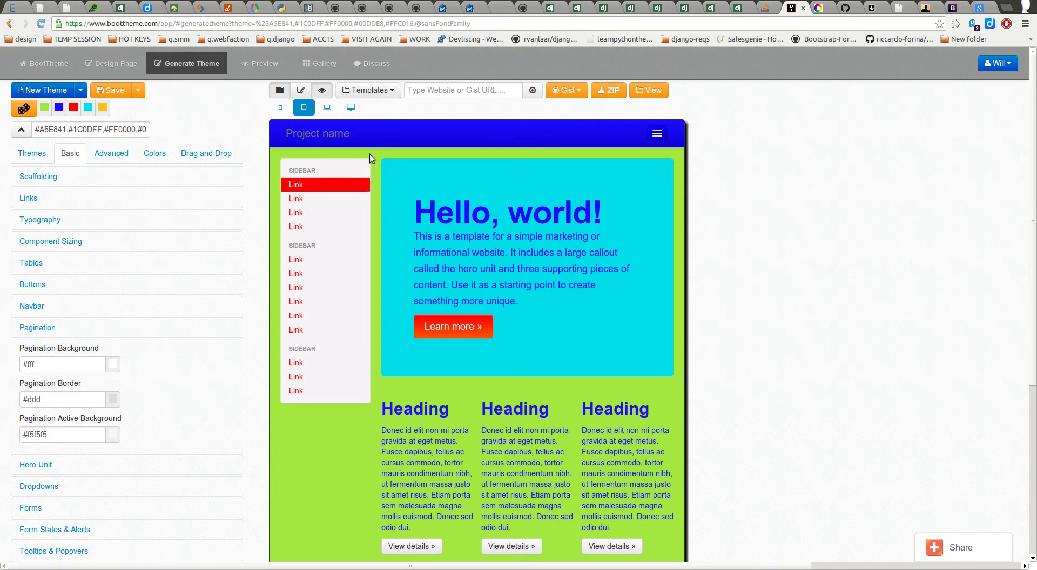
pyautogui.scroll(-12, 551, 242)
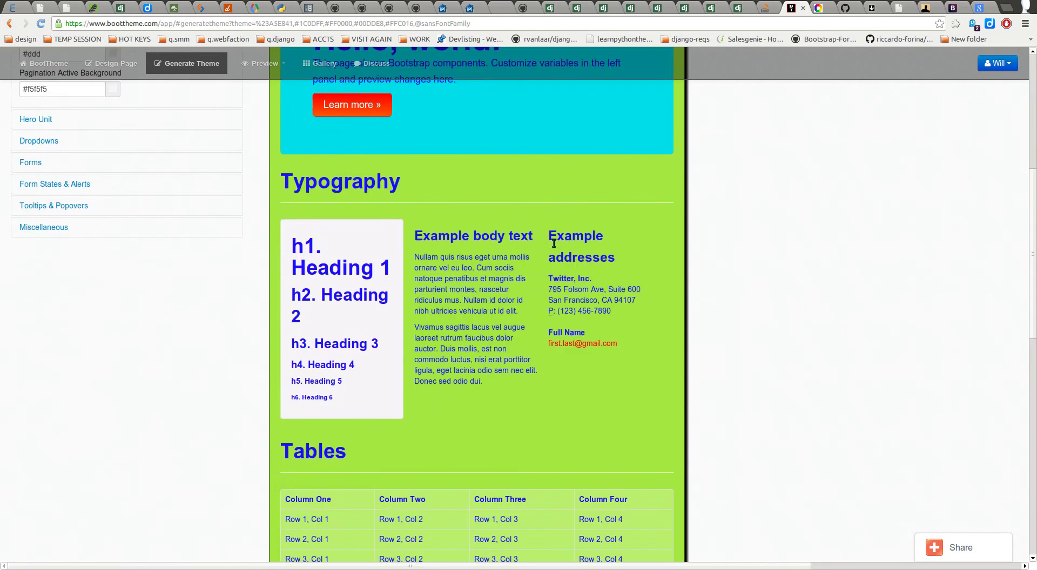
pyautogui.scroll(-8, 533, 235)
pyautogui.scroll(10, 522, 232)
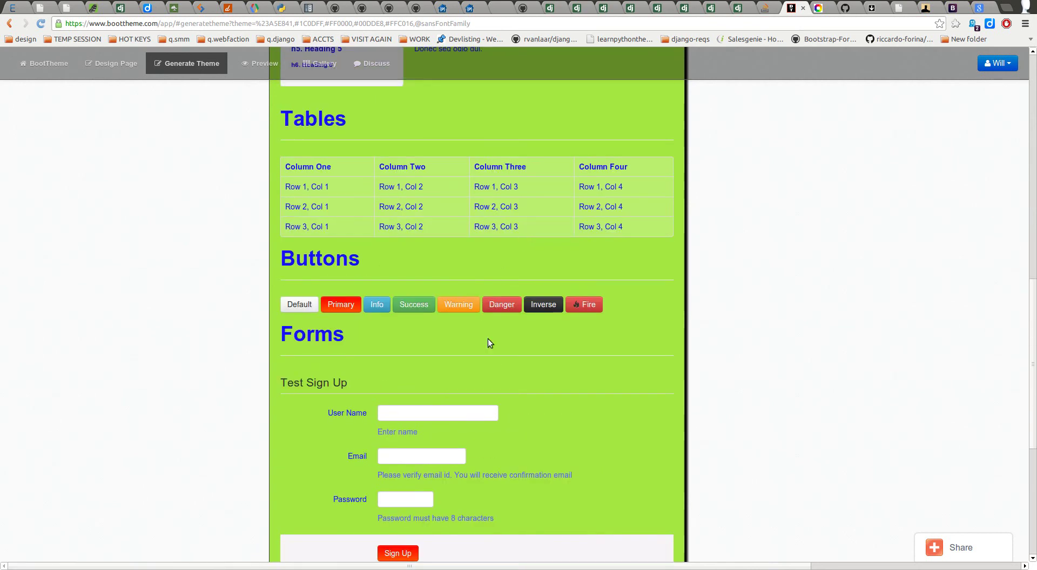
pyautogui.scroll(12, 423, 364)
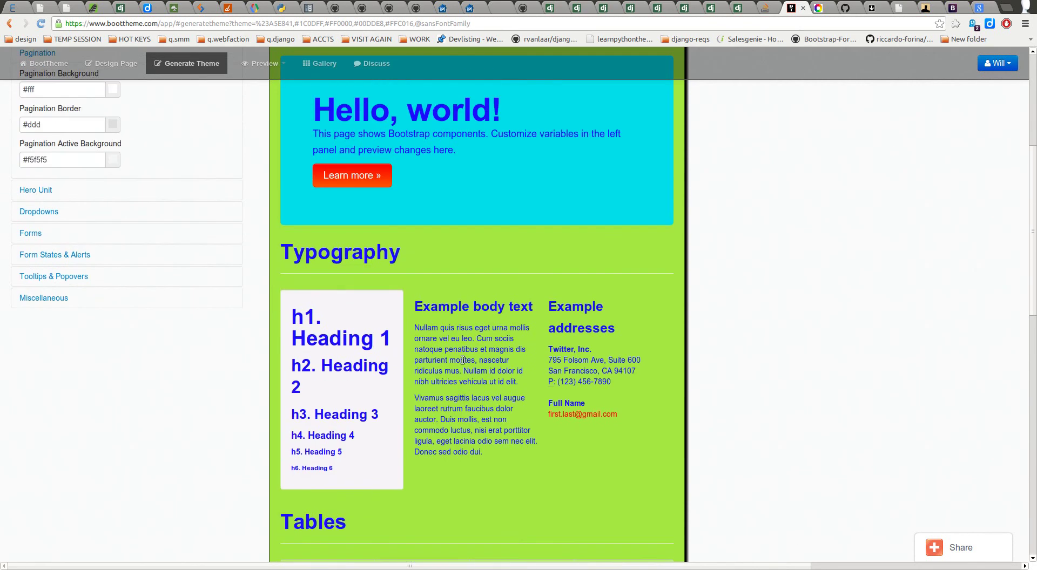
pyautogui.scroll(1, 470, 357)
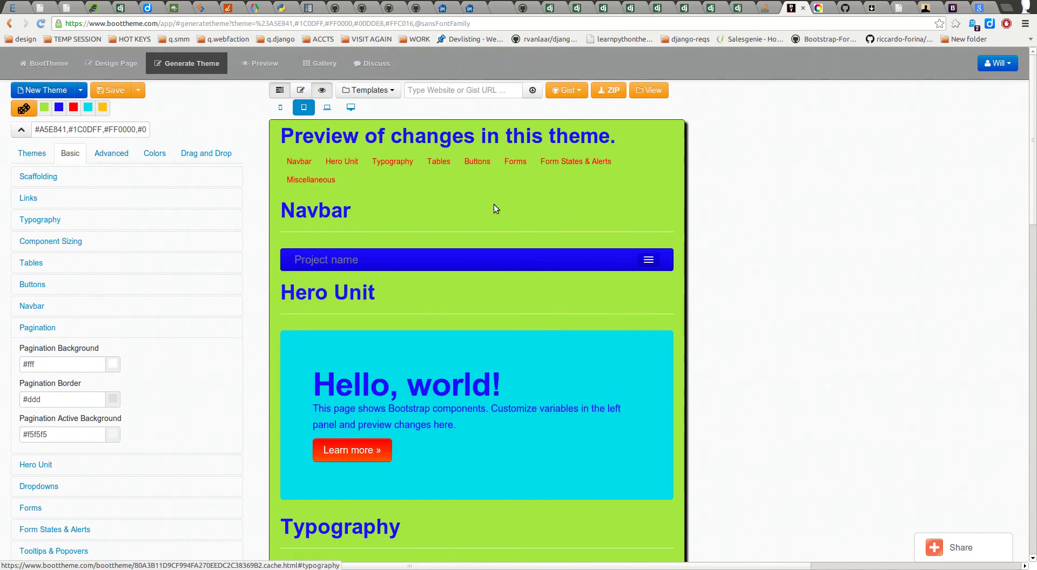
# Step: Return to Generate Theme from Design Pages and collapse the Pagination settings
pyautogui.click(123, 64)
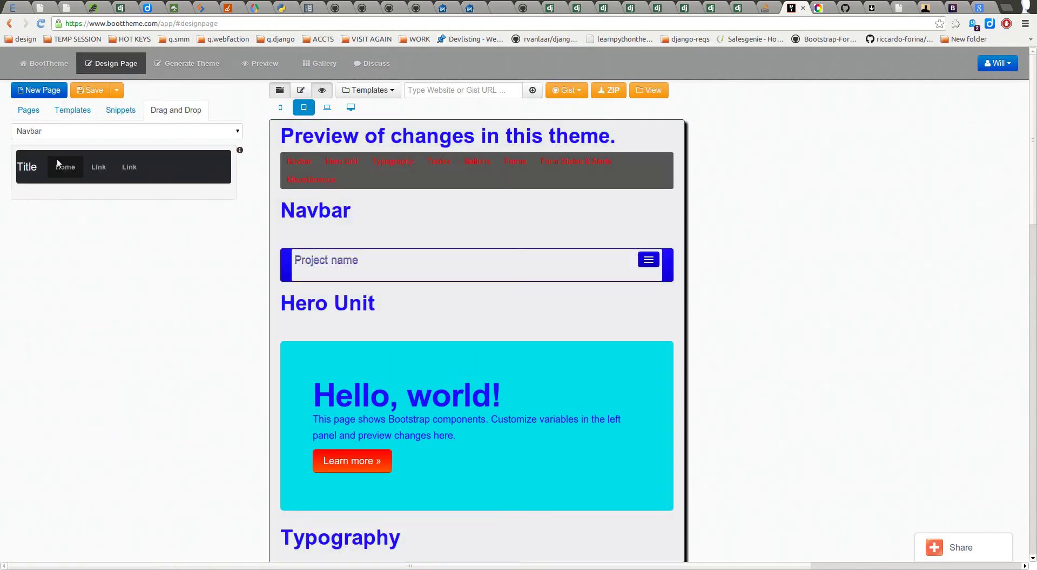
pyautogui.click(176, 65)
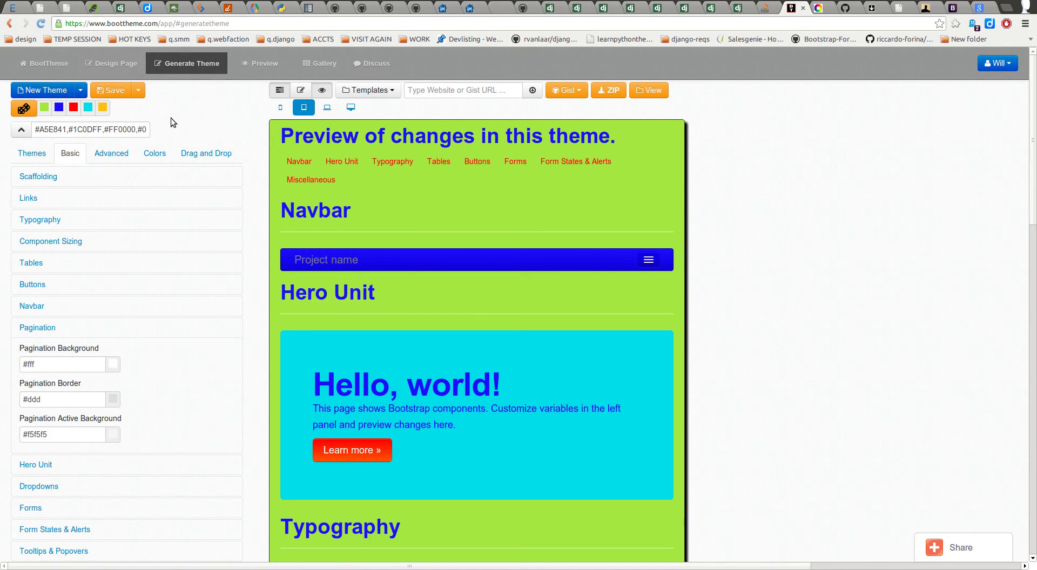
pyautogui.scroll(-2, 187, 224)
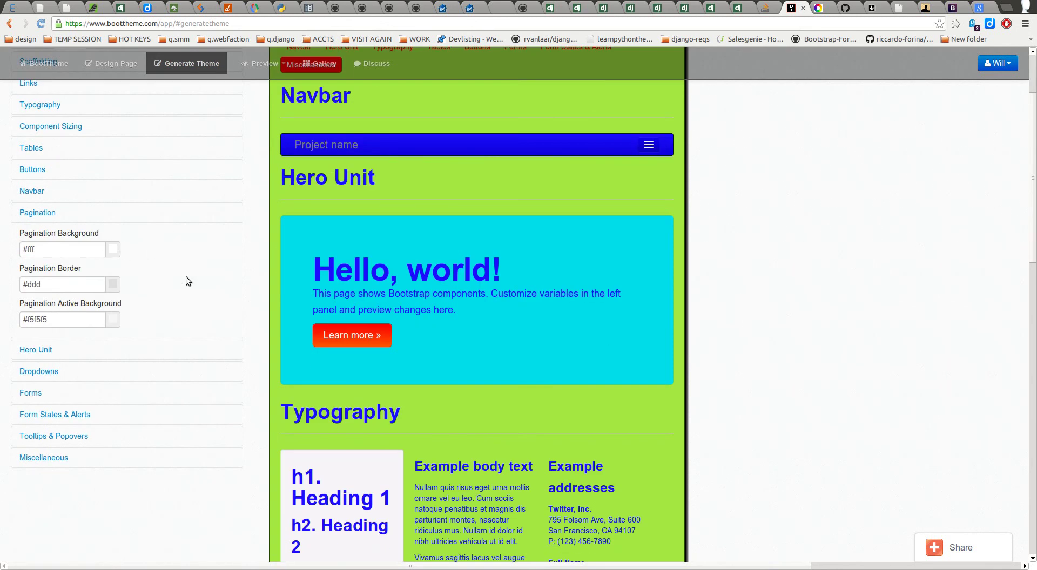
pyautogui.scroll(-14, 343, 319)
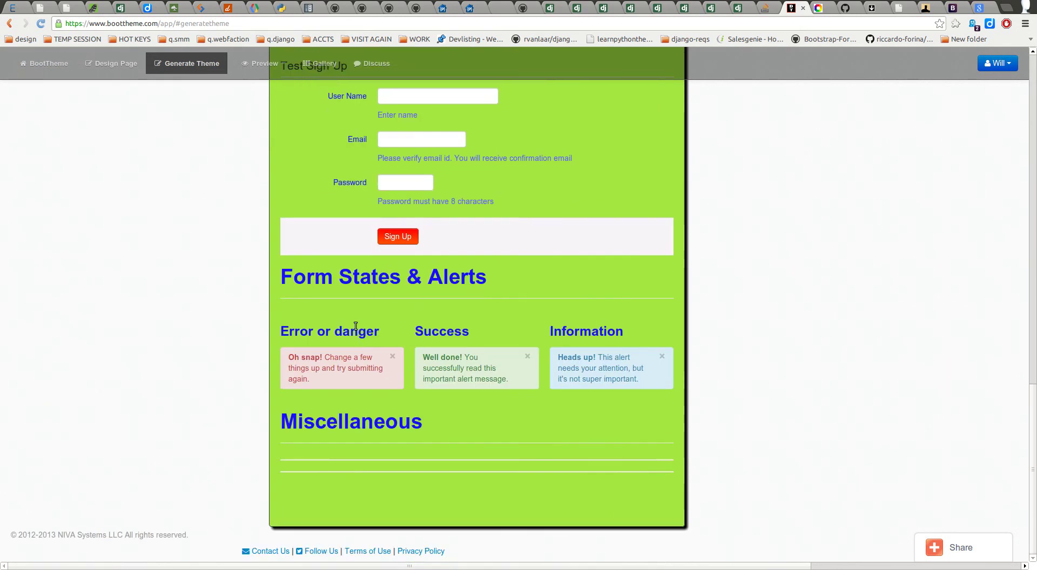
pyautogui.scroll(15, 356, 314)
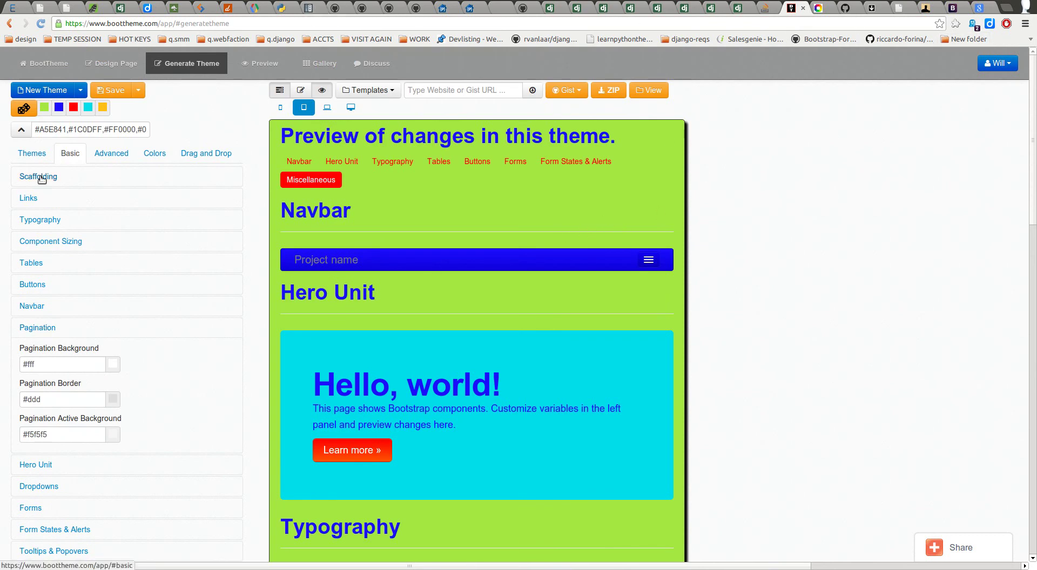
pyautogui.scroll(-4, 43, 302)
pyautogui.click(39, 214)
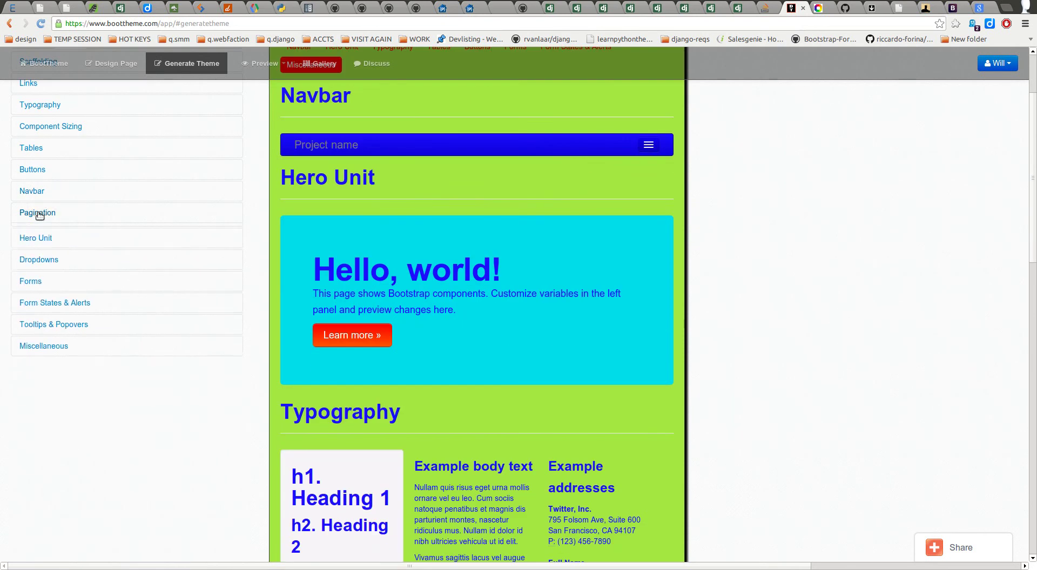
pyautogui.click(48, 235)
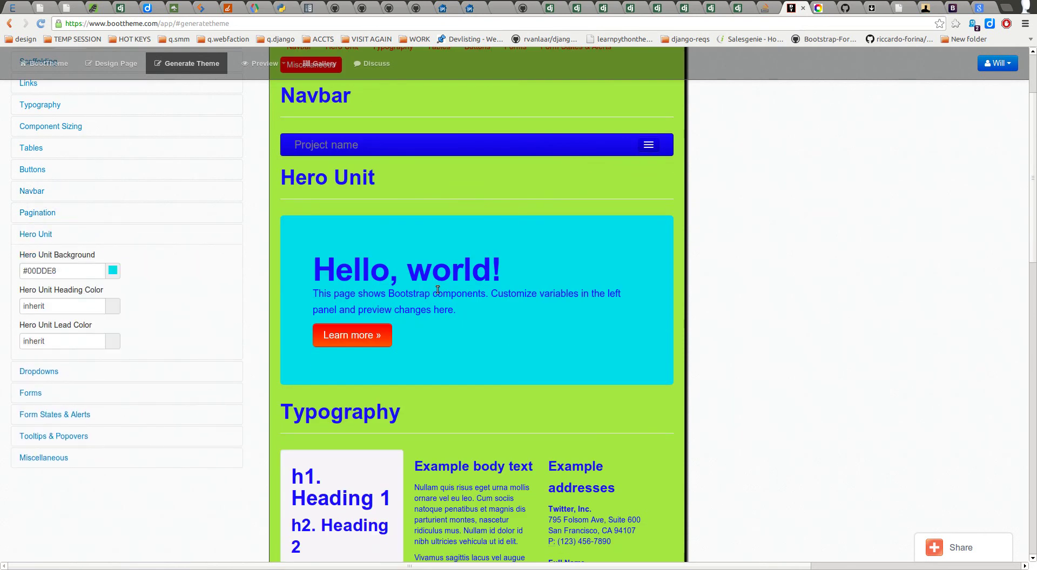
pyautogui.click(72, 271)
pyautogui.click(61, 310)
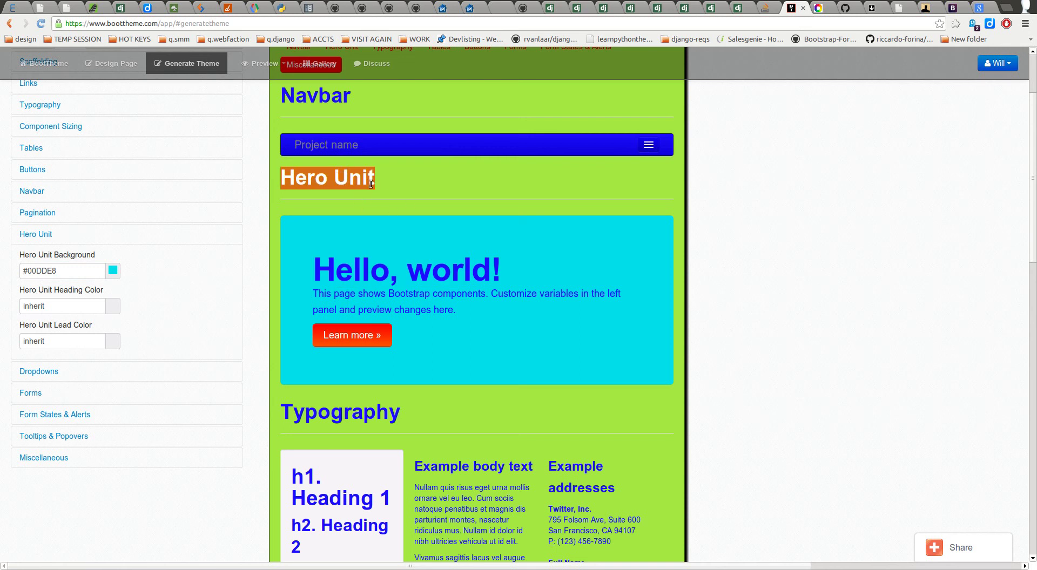
pyautogui.doubleClick(88, 309)
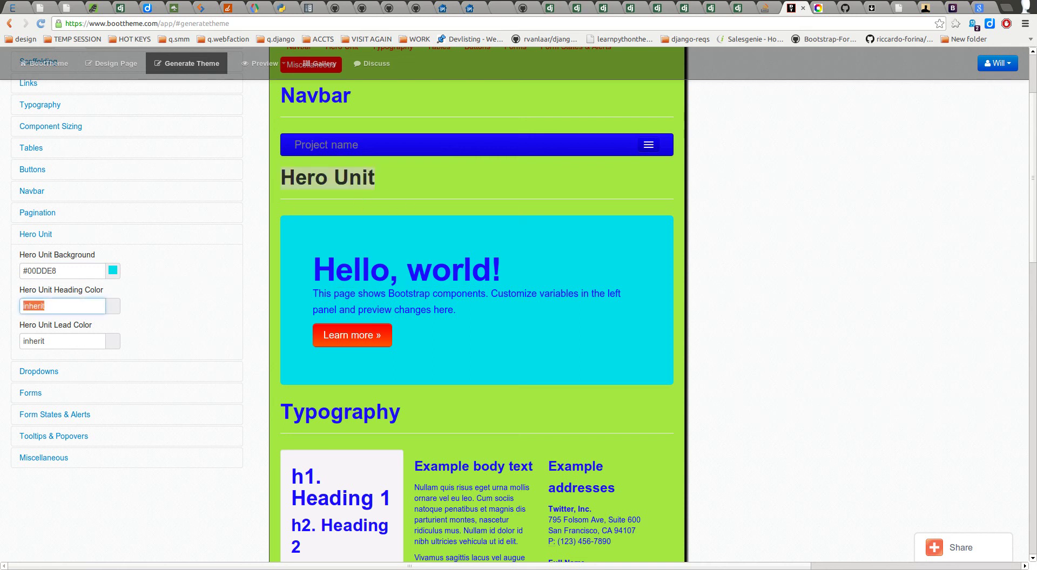
pyautogui.write('@red')
pyautogui.press('Tab')
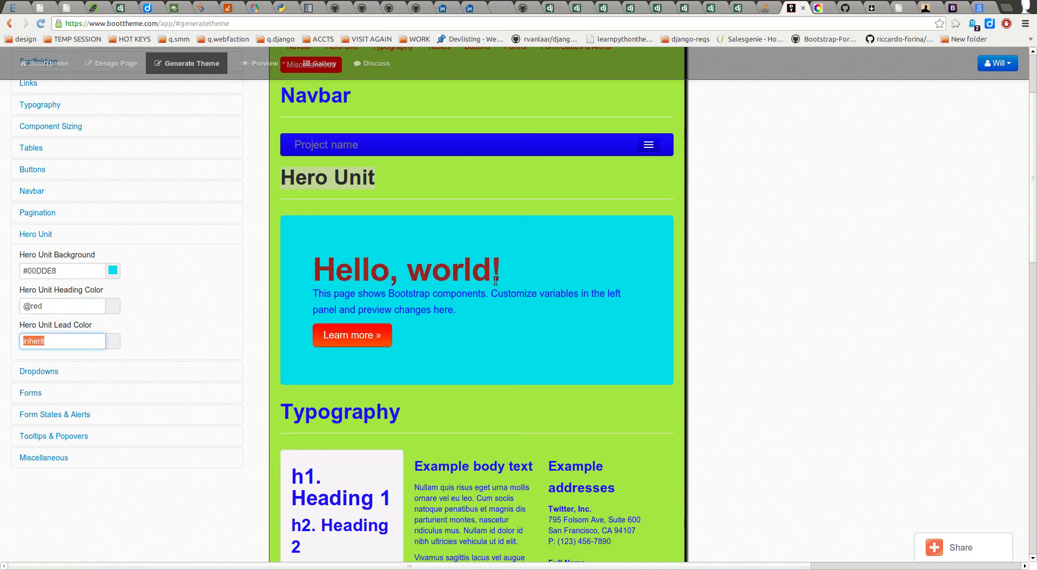
pyautogui.rightClick(442, 271)
pyautogui.click(425, 286)
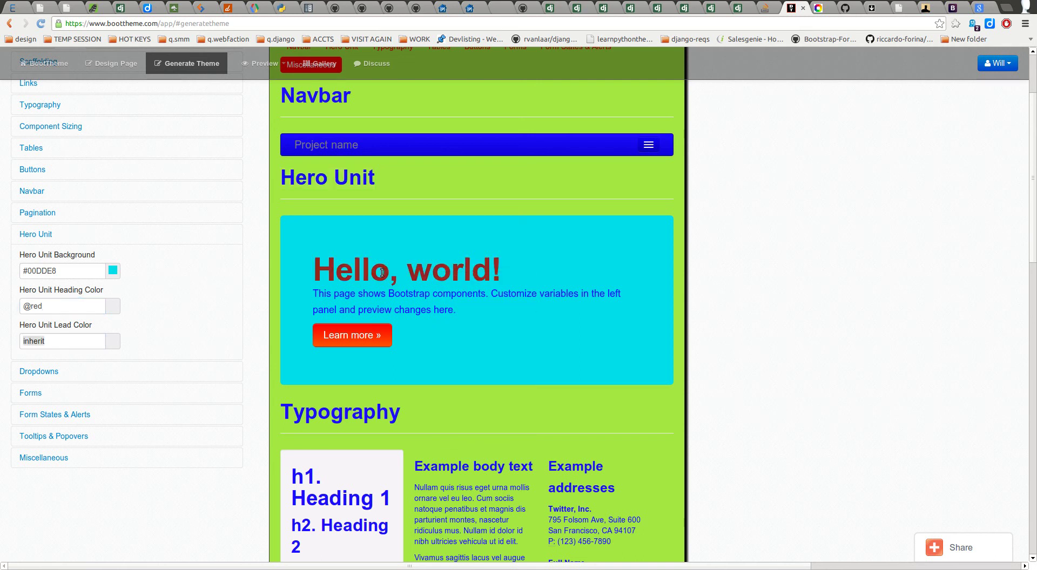
pyautogui.rightClick(382, 273)
pyautogui.click(352, 268)
pyautogui.moveTo(319, 271); pyautogui.dragTo(509, 279)
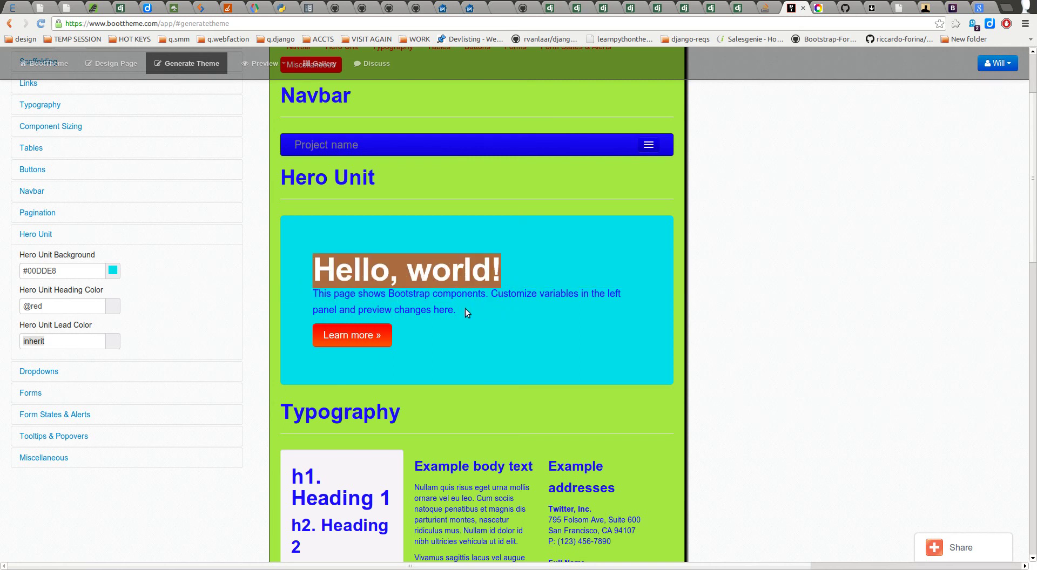
pyautogui.moveTo(508, 276); pyautogui.dragTo(324, 255)
pyautogui.click(763, 280)
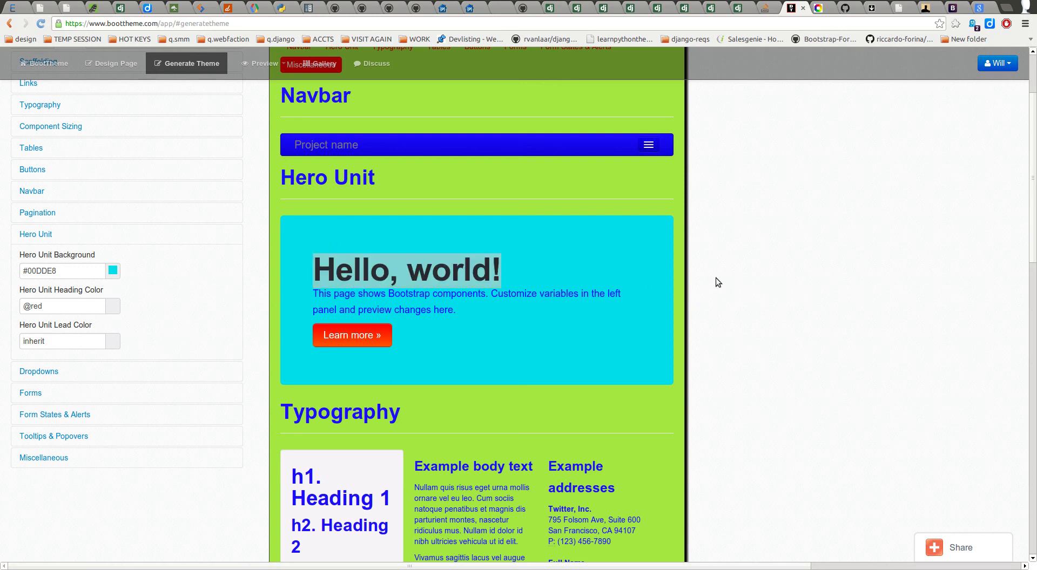
pyautogui.click(62, 308)
pyautogui.doubleClick(72, 346)
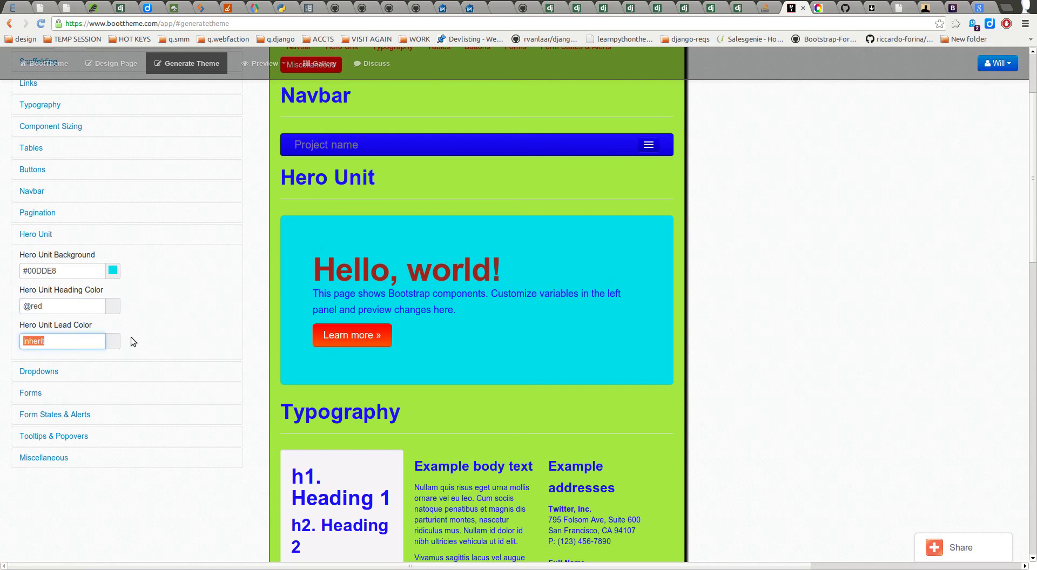
pyautogui.moveTo(312, 297); pyautogui.dragTo(343, 313)
pyautogui.doubleClick(68, 340)
pyautogui.write('@y')
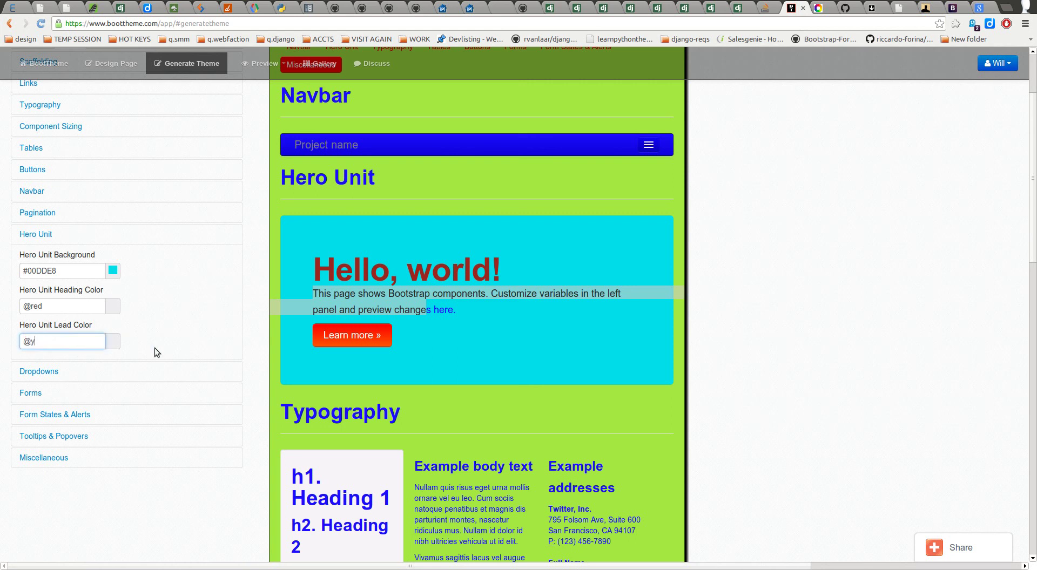
pyautogui.write('ellow')
pyautogui.click(158, 342)
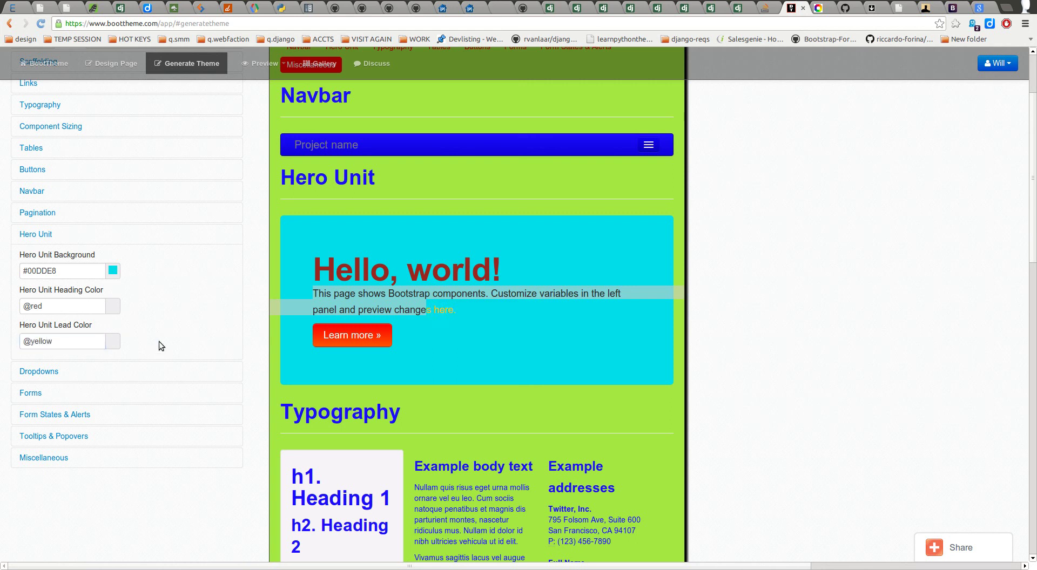
pyautogui.click(294, 299)
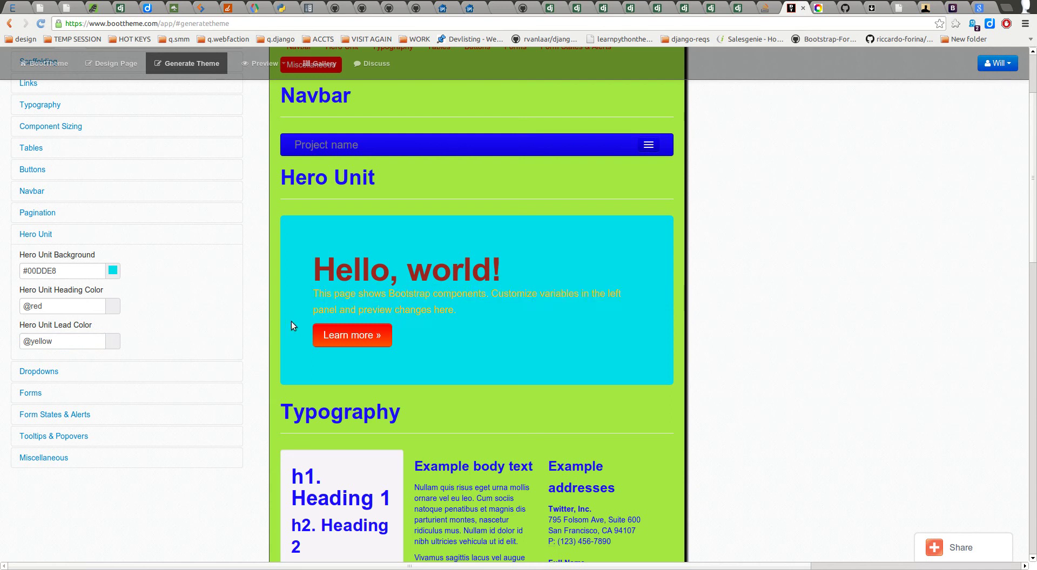
# Step: Expand Dropdowns, switch the preview to laptop width, and open the Dropdown Two menu
pyautogui.click(38, 372)
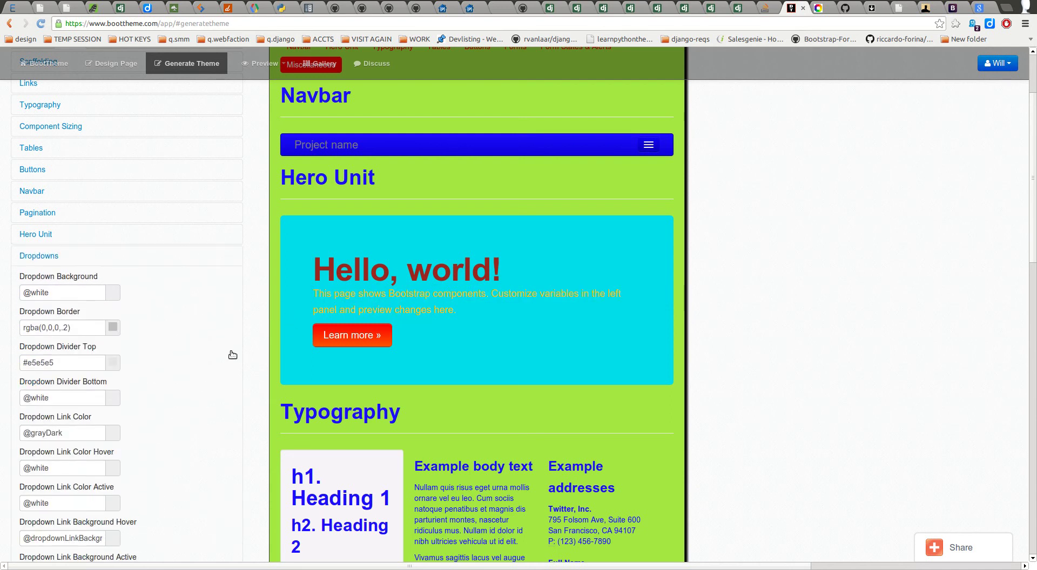
pyautogui.scroll(-7, 227, 346)
pyautogui.scroll(11, 168, 390)
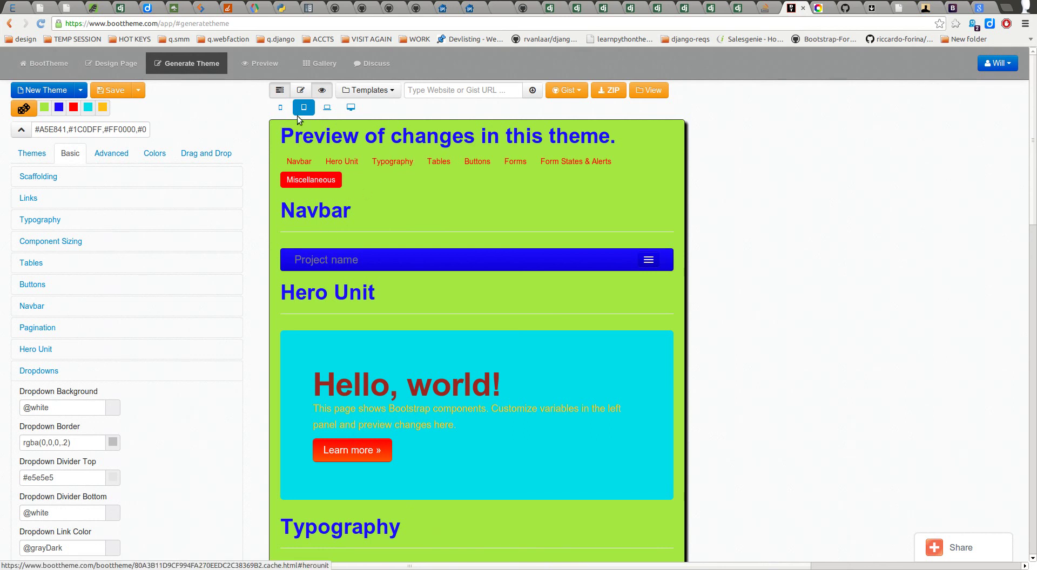
pyautogui.click(324, 109)
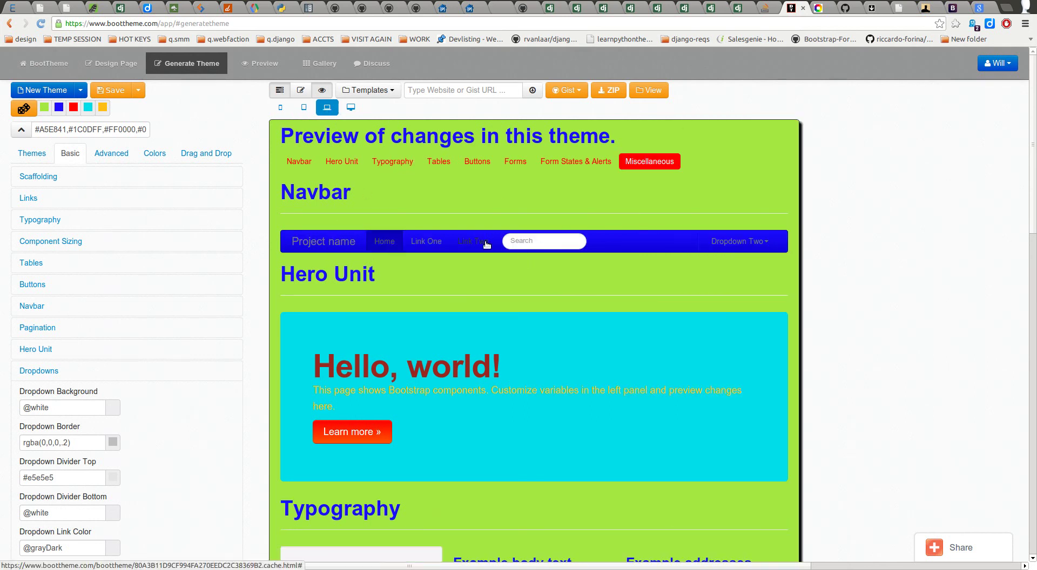
pyautogui.click(760, 245)
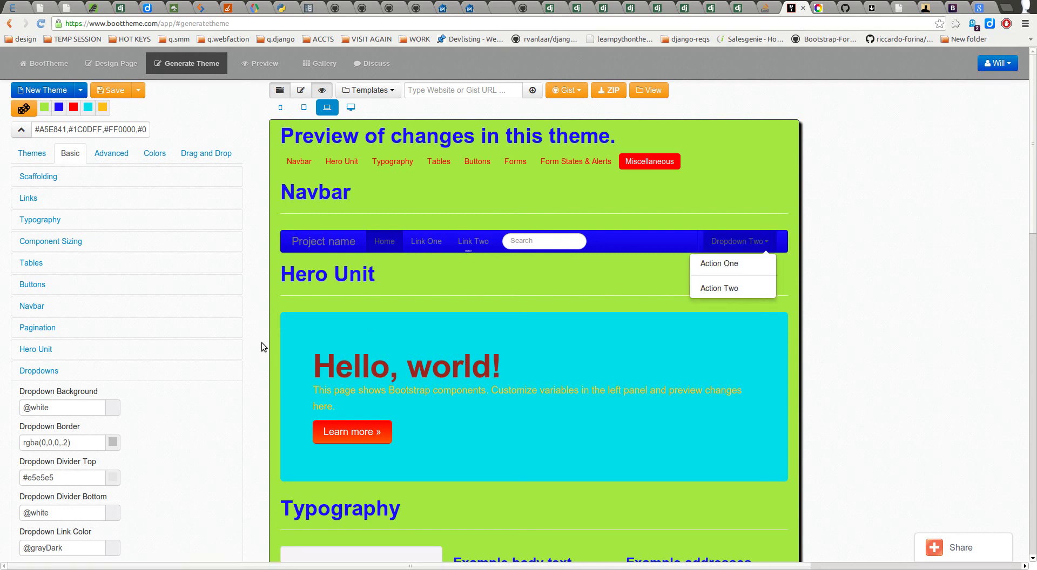
# Step: Reopen the Dropdowns settings, inspect the active link colour, and close the Dropdown Two menu
pyautogui.scroll(-6, 211, 423)
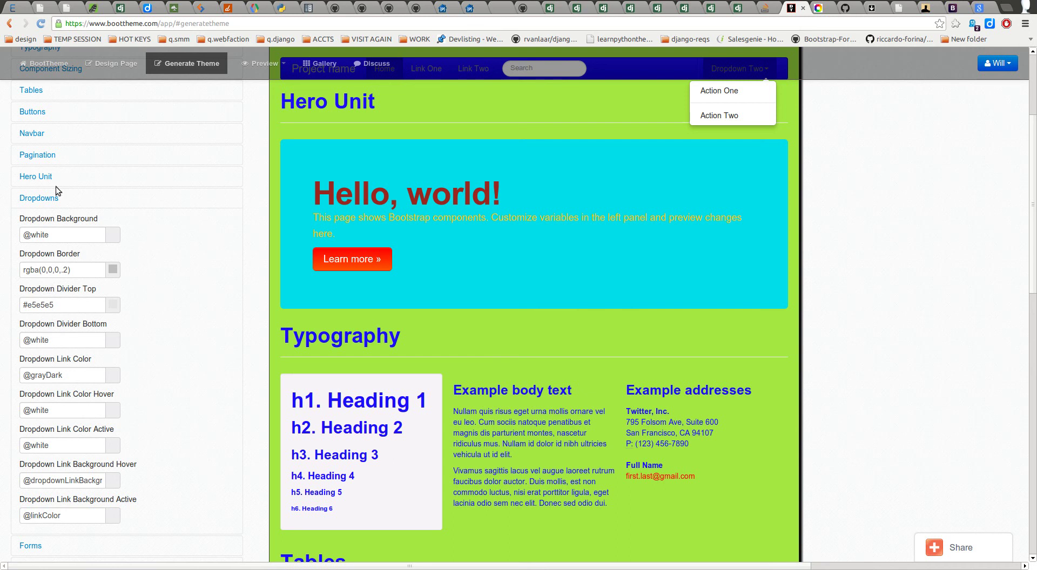
pyautogui.click(39, 198)
pyautogui.click(45, 220)
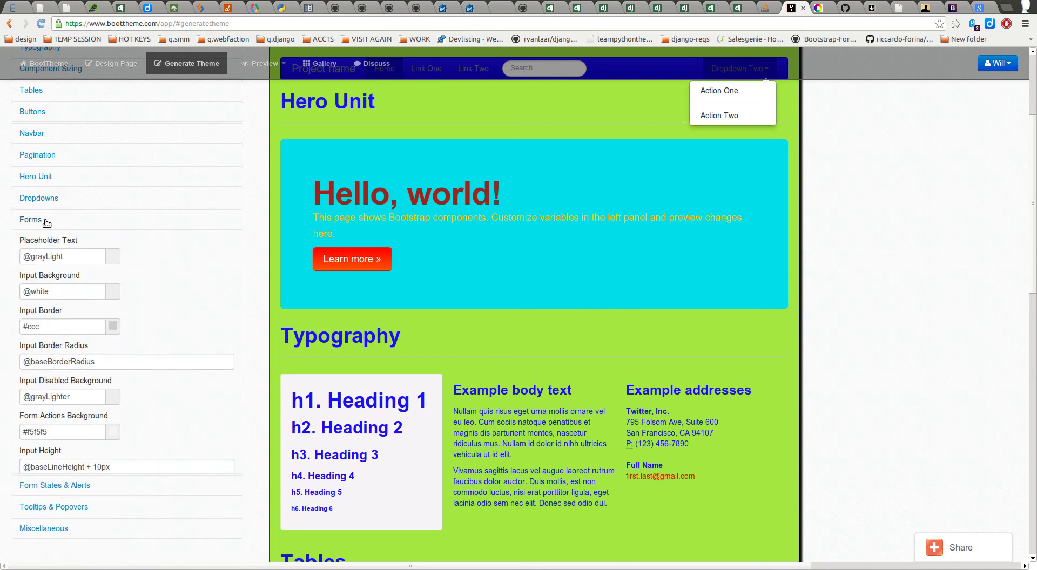
pyautogui.click(38, 198)
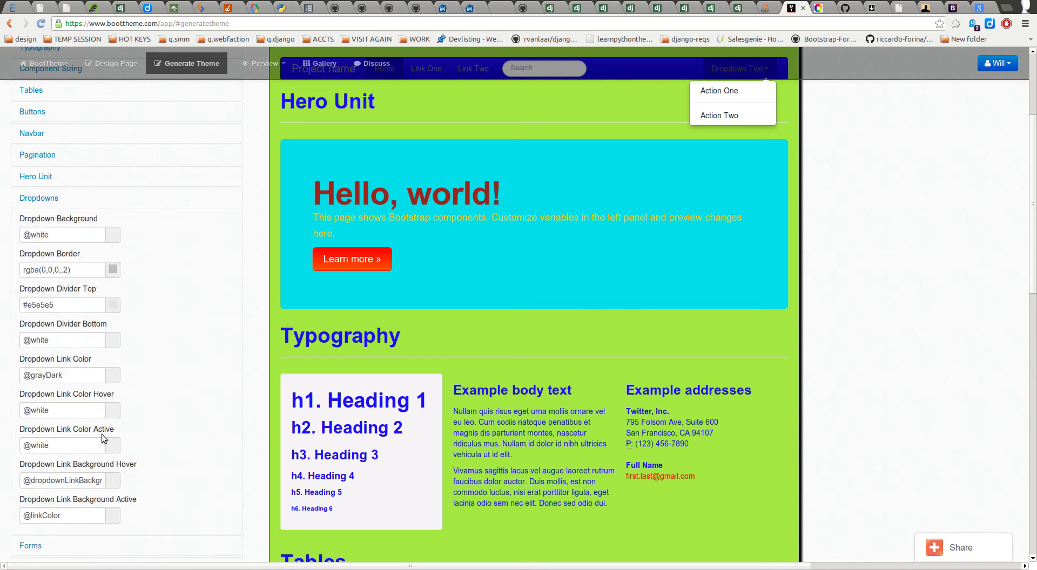
pyautogui.scroll(-4, 80, 363)
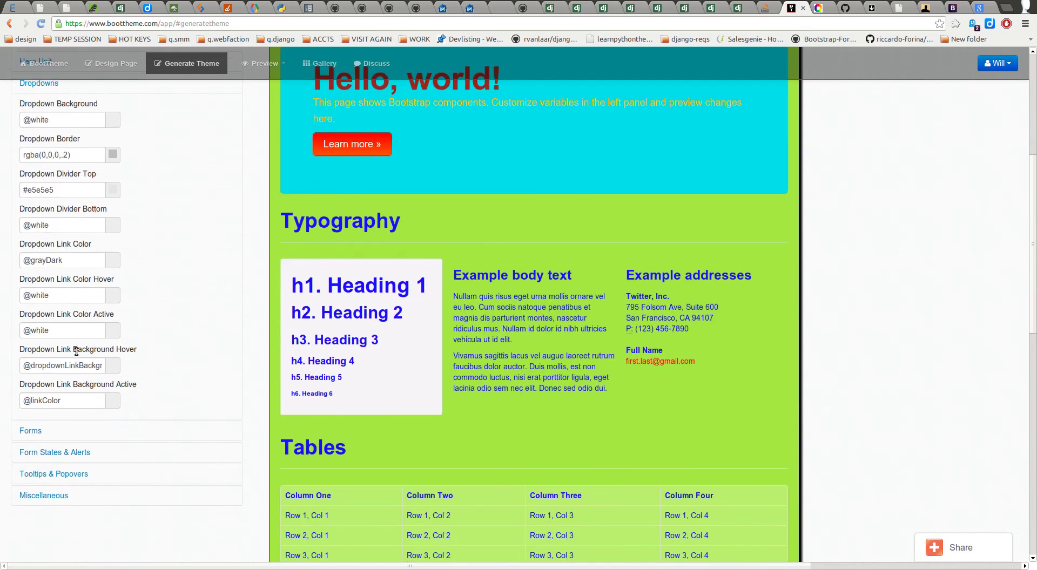
pyautogui.click(66, 328)
pyautogui.scroll(4, 223, 272)
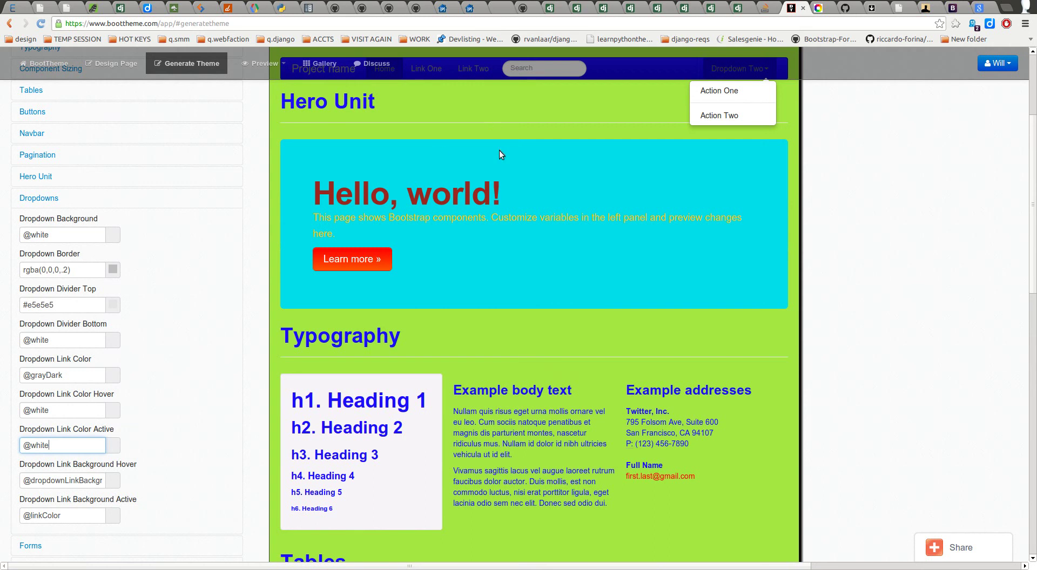
pyautogui.scroll(3, 491, 124)
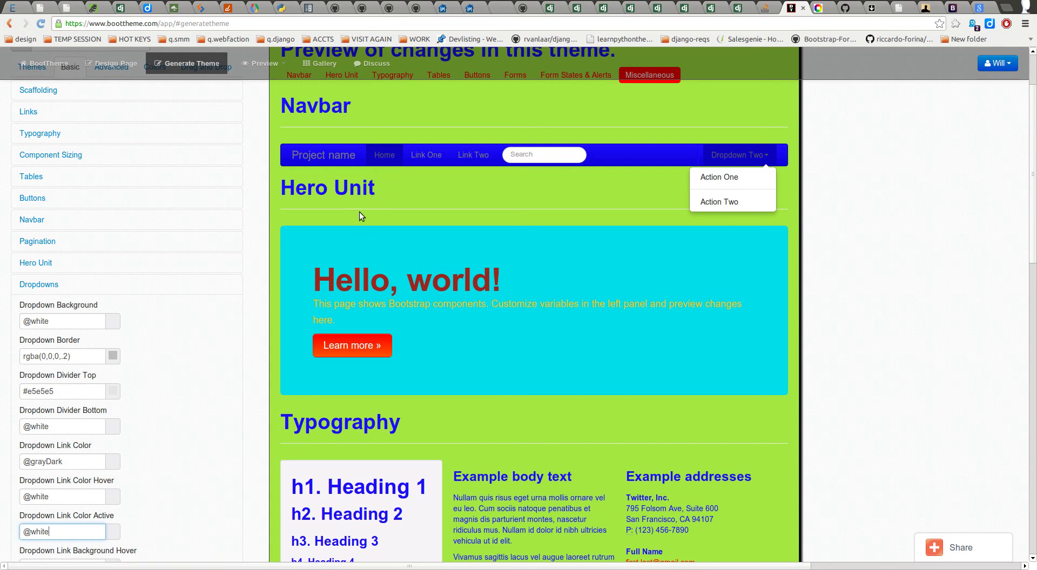
pyautogui.click(920, 221)
pyautogui.click(748, 160)
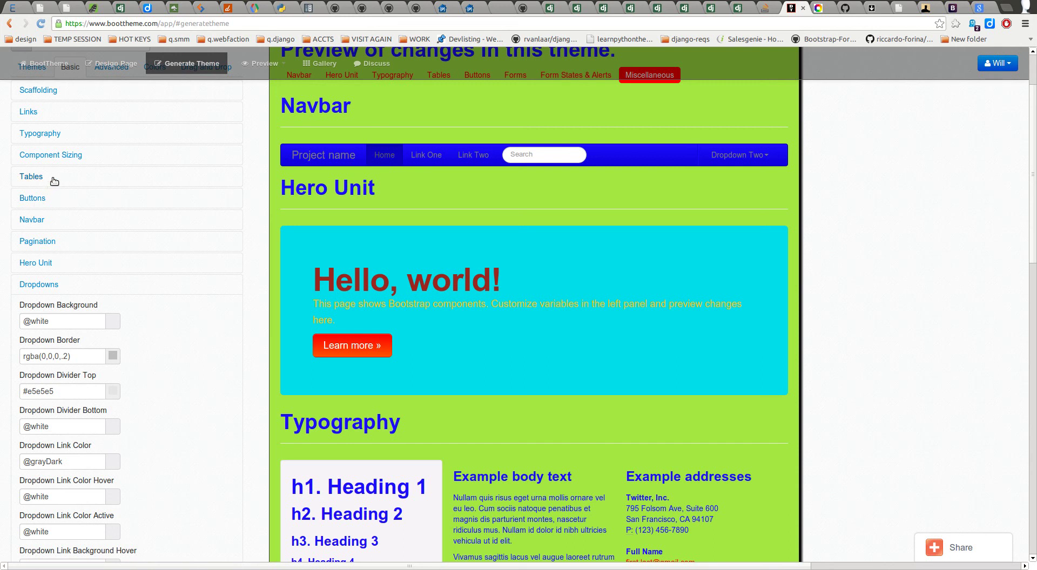
# Step: Expand Navbar settings and inspect the inverse link active background value
pyautogui.click(52, 220)
pyautogui.scroll(-1, 85, 329)
pyautogui.scroll(-3, 85, 328)
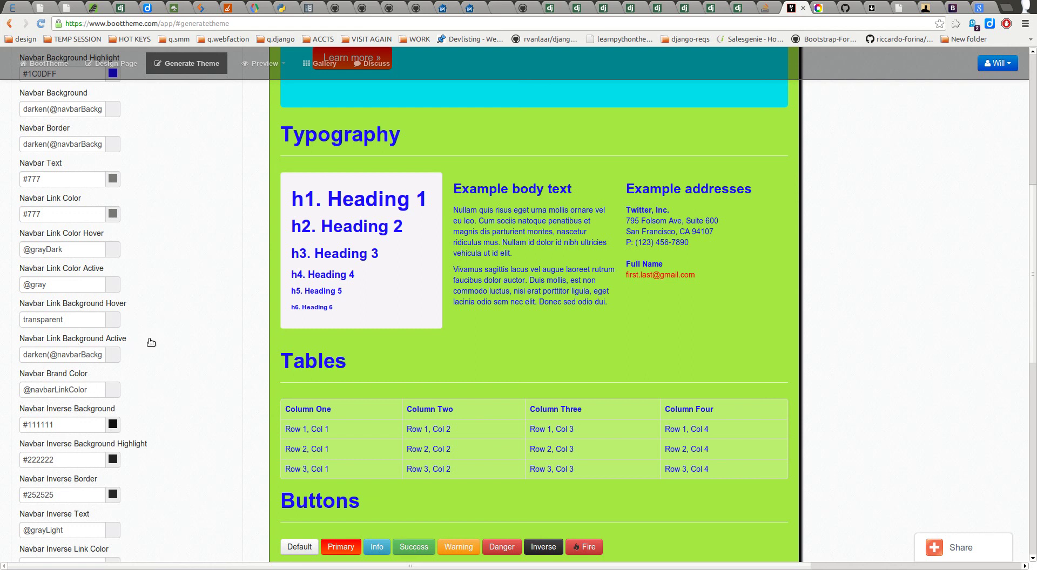
pyautogui.scroll(5, 217, 258)
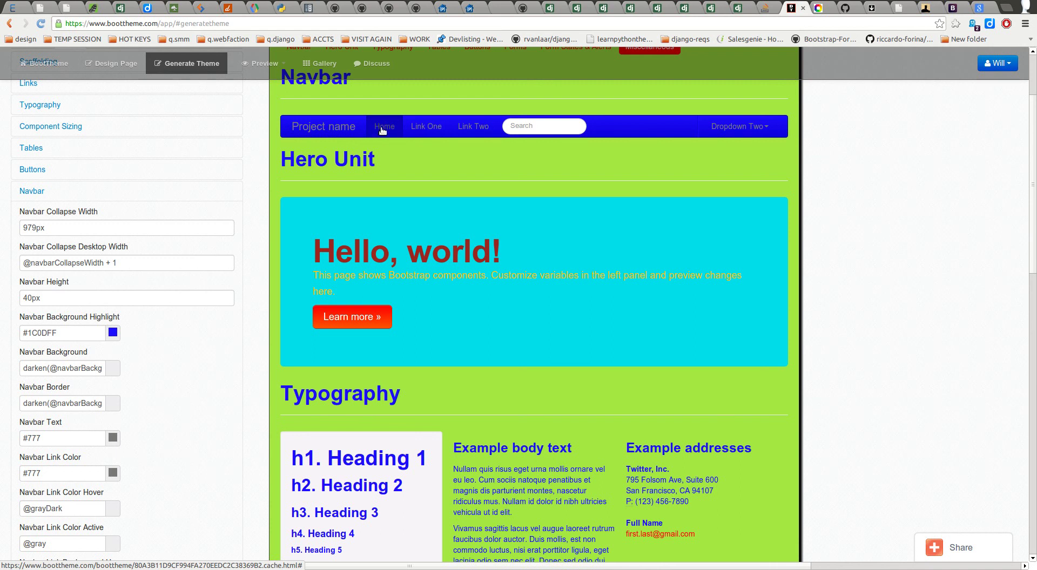
pyautogui.scroll(-3, 170, 304)
pyautogui.scroll(-2, 162, 335)
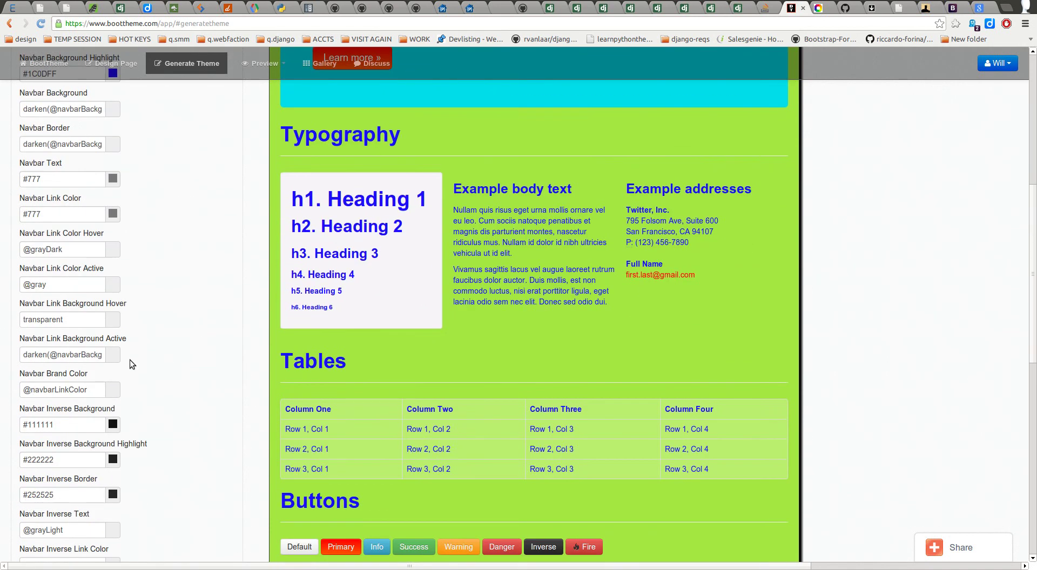
pyautogui.scroll(-4, 122, 408)
pyautogui.scroll(-2, 117, 407)
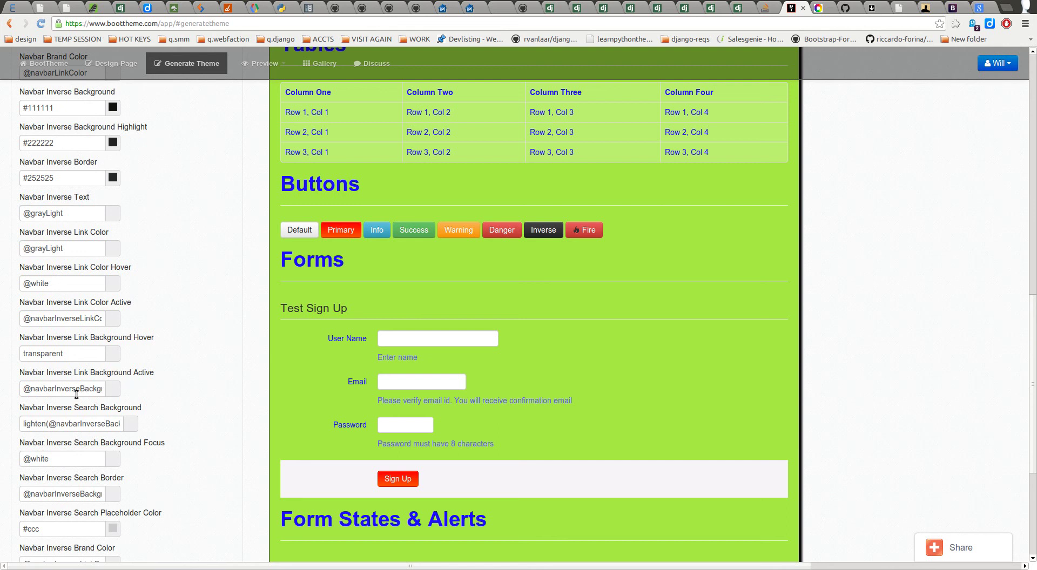
pyautogui.click(80, 388)
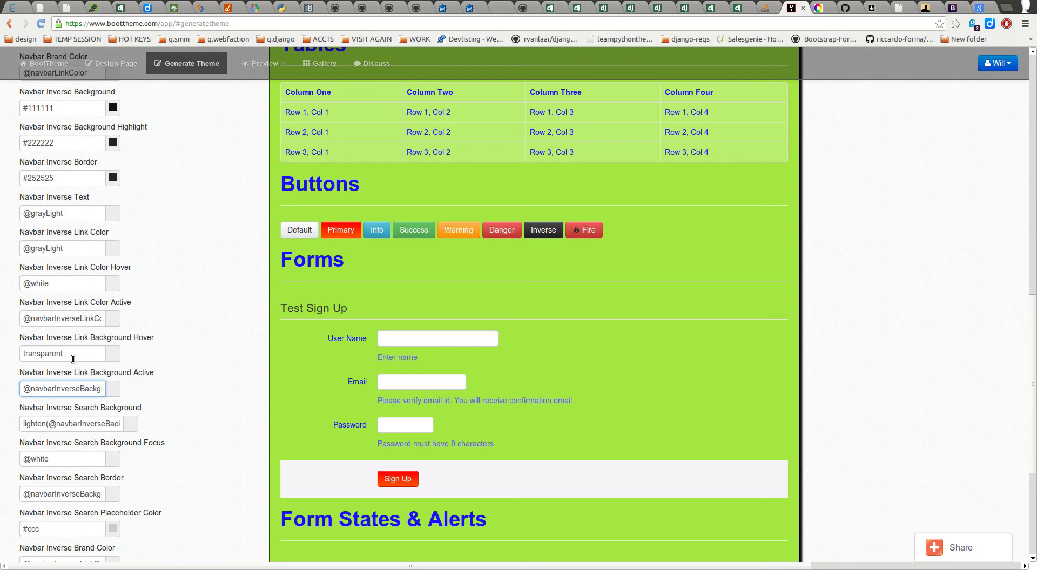
# Step: Read the transparent link hover background and the link active background formula
pyautogui.scroll(3, 84, 264)
pyautogui.scroll(5, 81, 259)
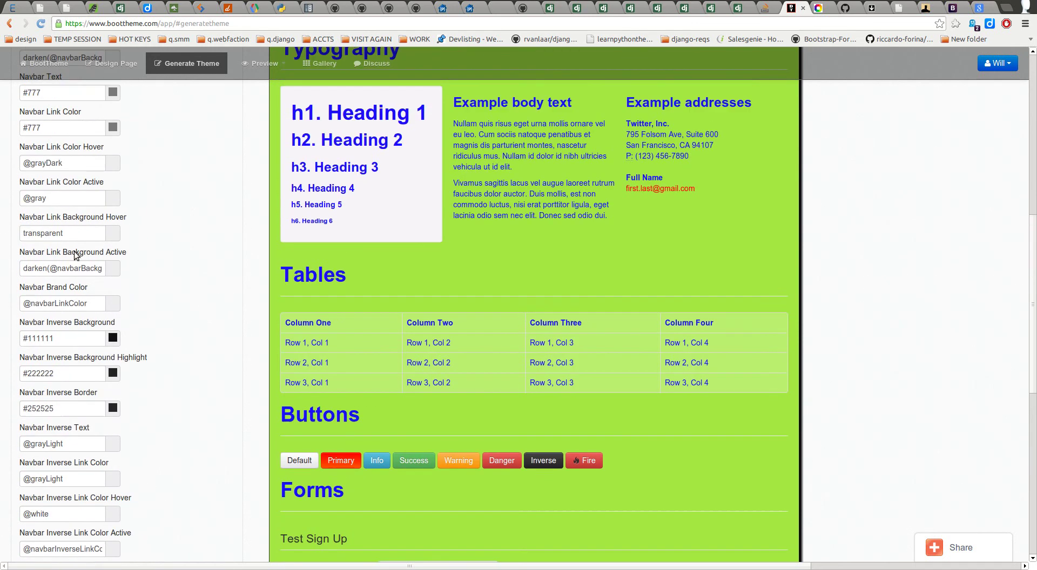
pyautogui.click(76, 233)
pyautogui.doubleClick(76, 232)
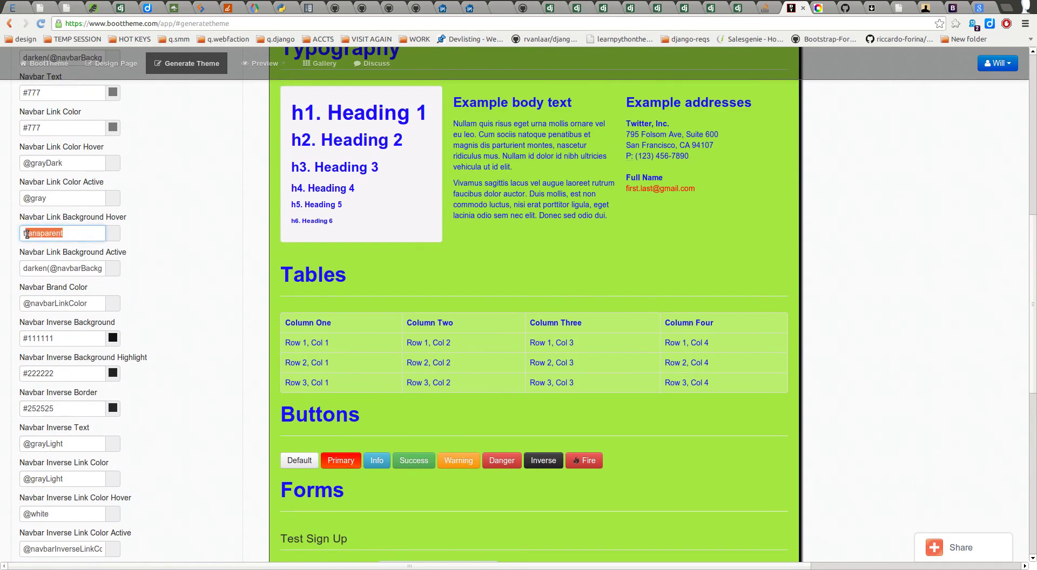
pyautogui.moveTo(90, 269); pyautogui.dragTo(141, 277)
pyautogui.click(41, 268)
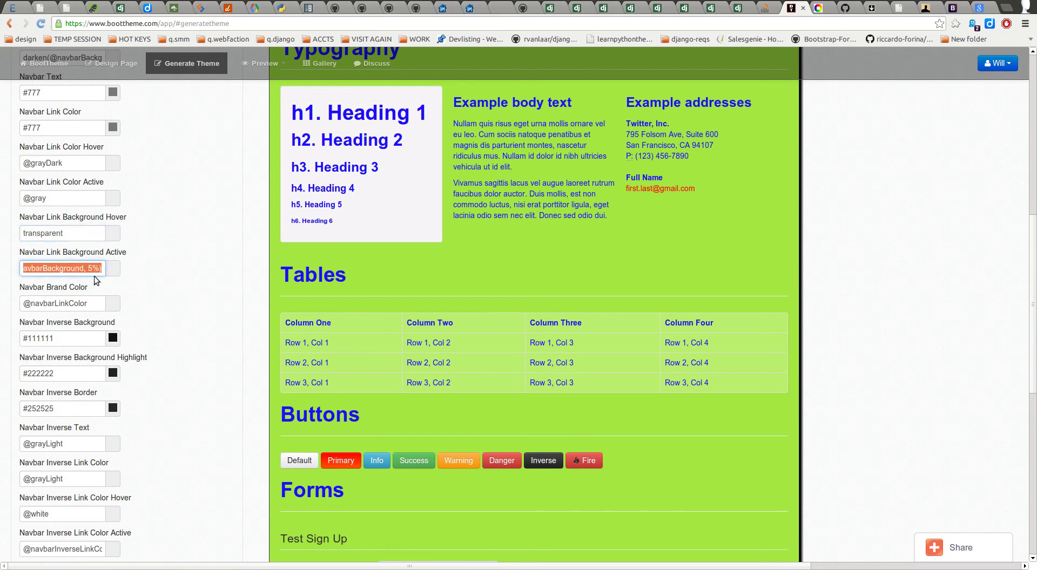
pyautogui.scroll(8, 162, 266)
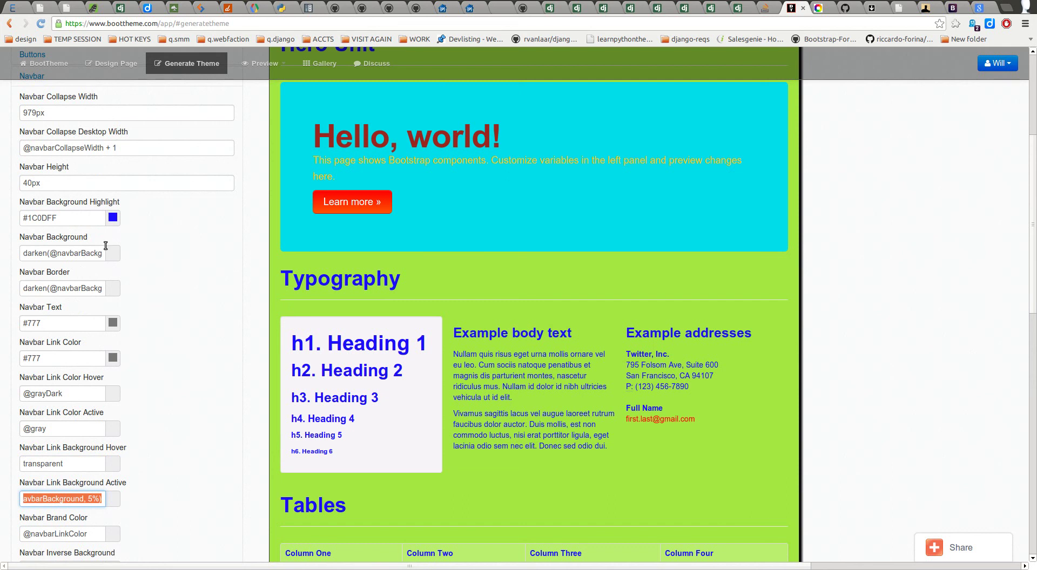
# Step: Read the full Navbar Background value, then collapse the Navbar group
pyautogui.click(29, 254)
pyautogui.moveTo(28, 255); pyautogui.dragTo(98, 260)
pyautogui.scroll(5, 381, 183)
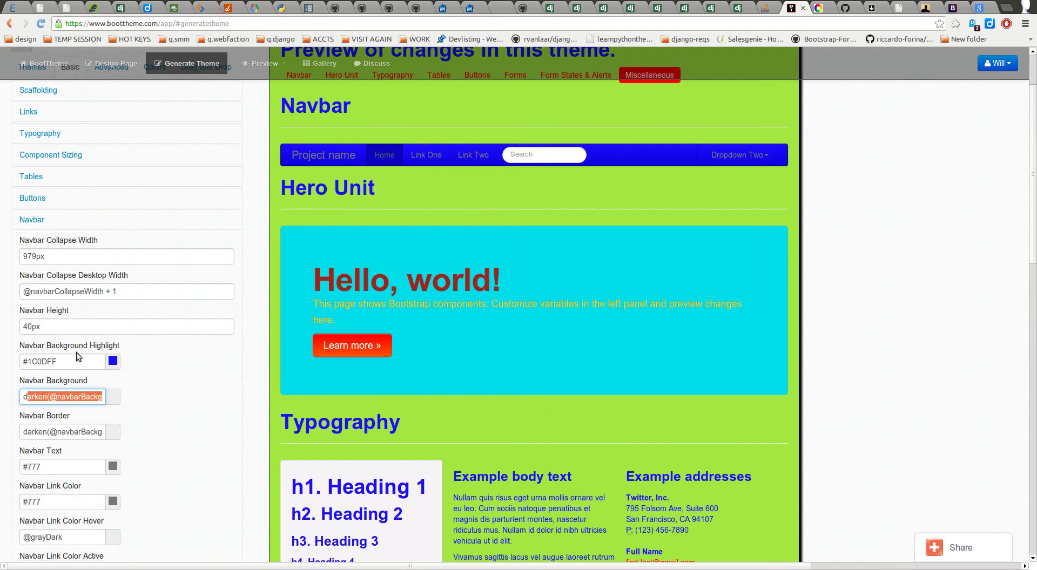
pyautogui.click(65, 400)
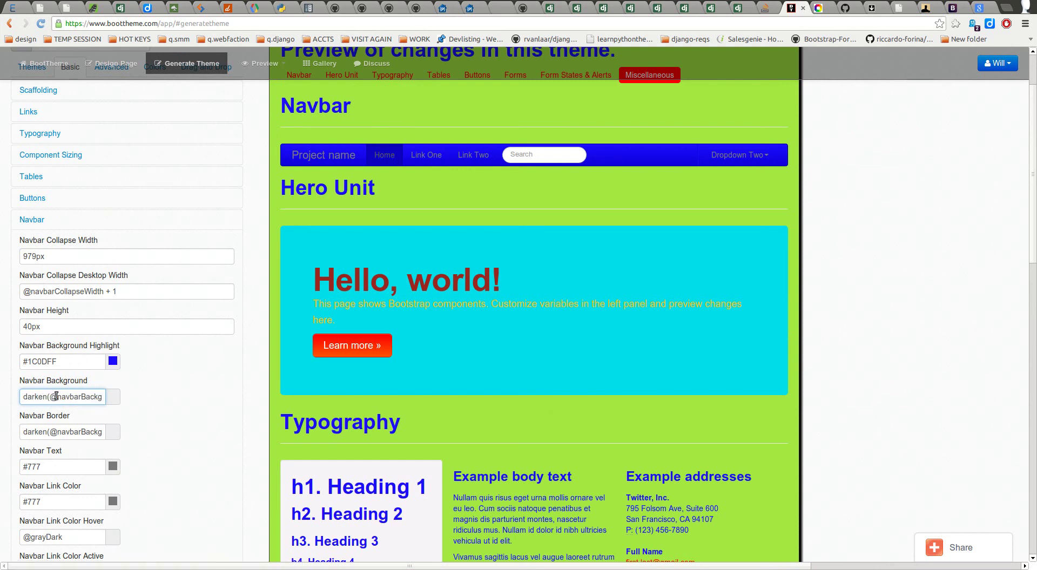
pyautogui.moveTo(23, 397); pyautogui.dragTo(180, 394)
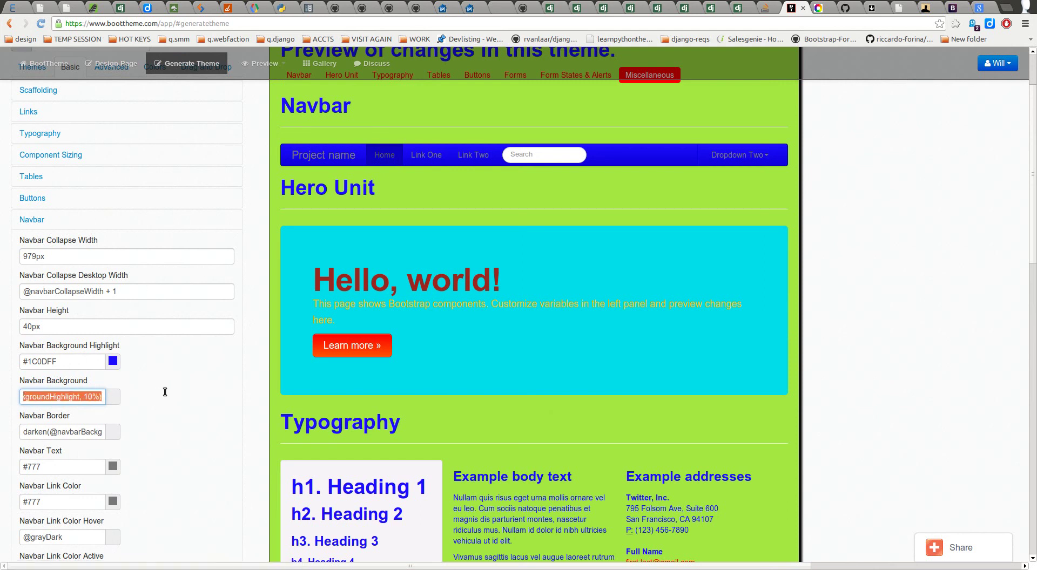
pyautogui.click(157, 393)
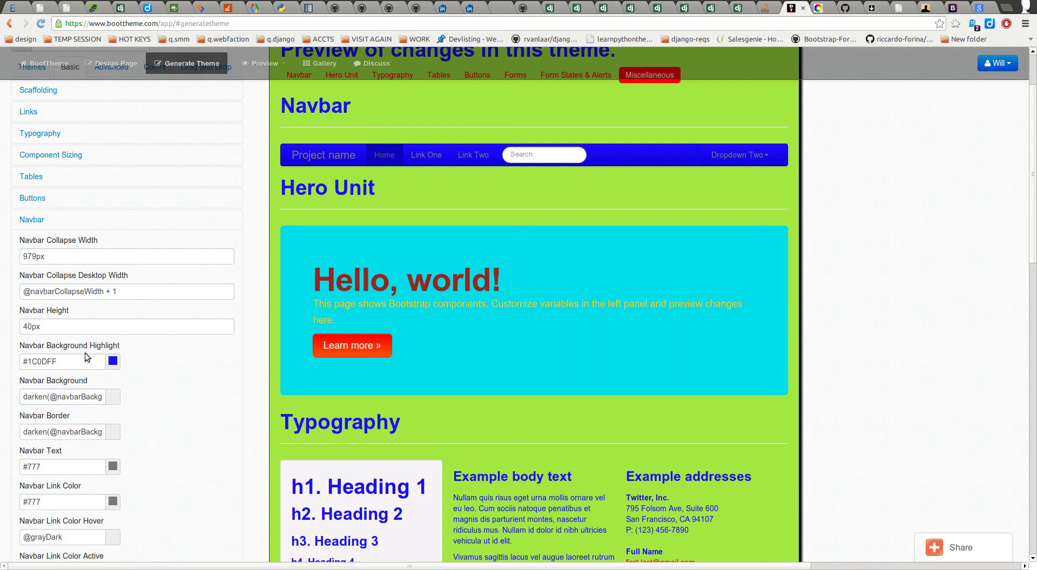
pyautogui.scroll(-3, 205, 316)
pyautogui.scroll(3, 205, 316)
pyautogui.click(105, 220)
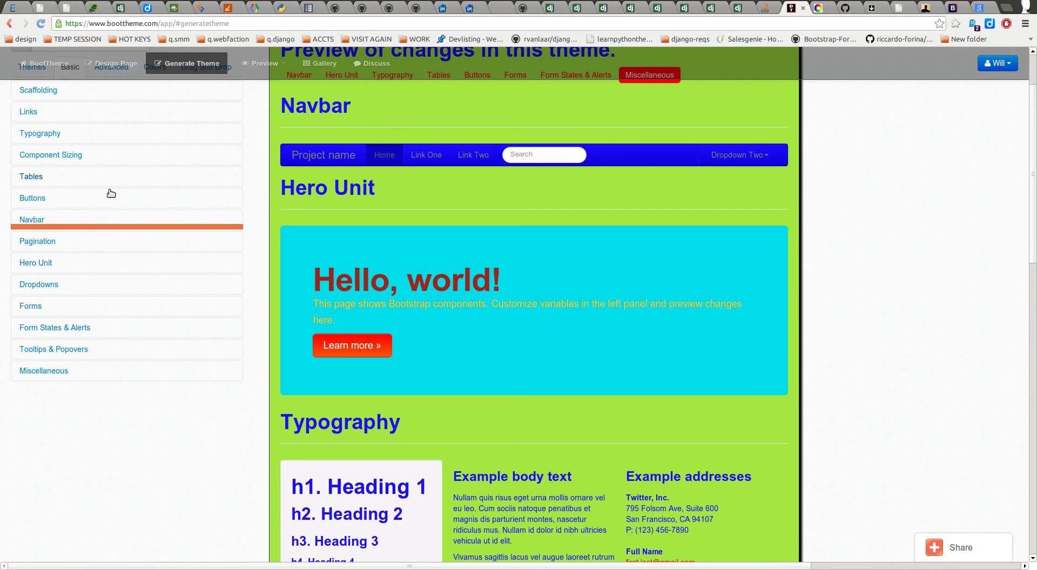
# Step: Expand the Forms variables group and open the preview's HTML source editor
pyautogui.click(77, 286)
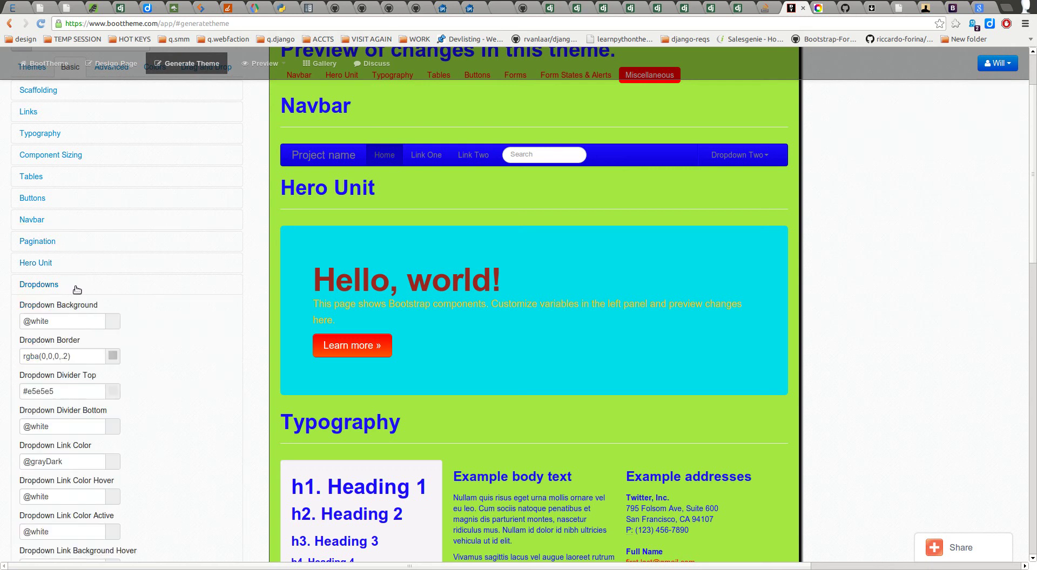
pyautogui.click(76, 291)
pyautogui.click(67, 310)
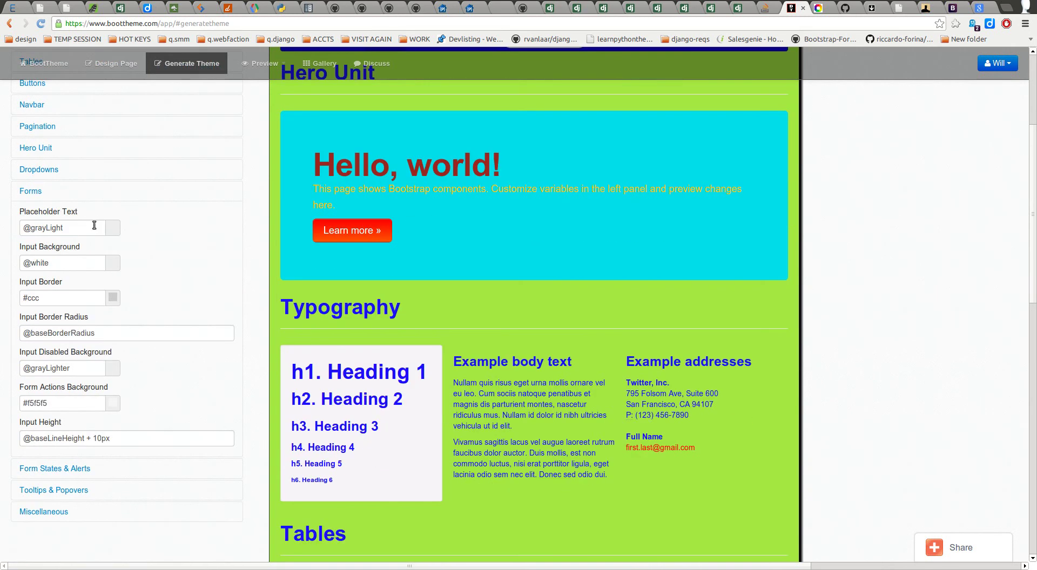
pyautogui.scroll(-9, 355, 458)
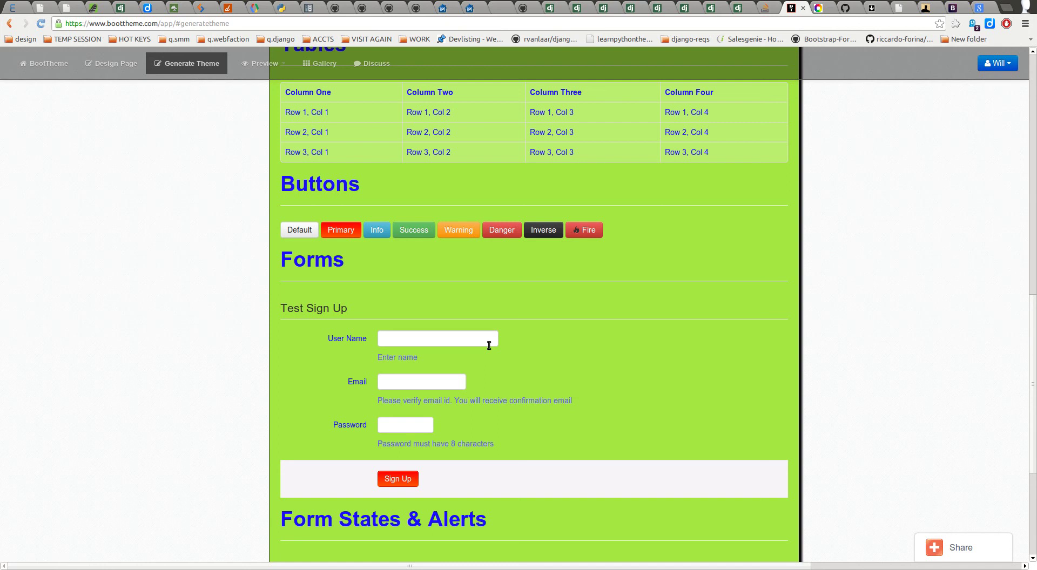
pyautogui.scroll(15, 333, 395)
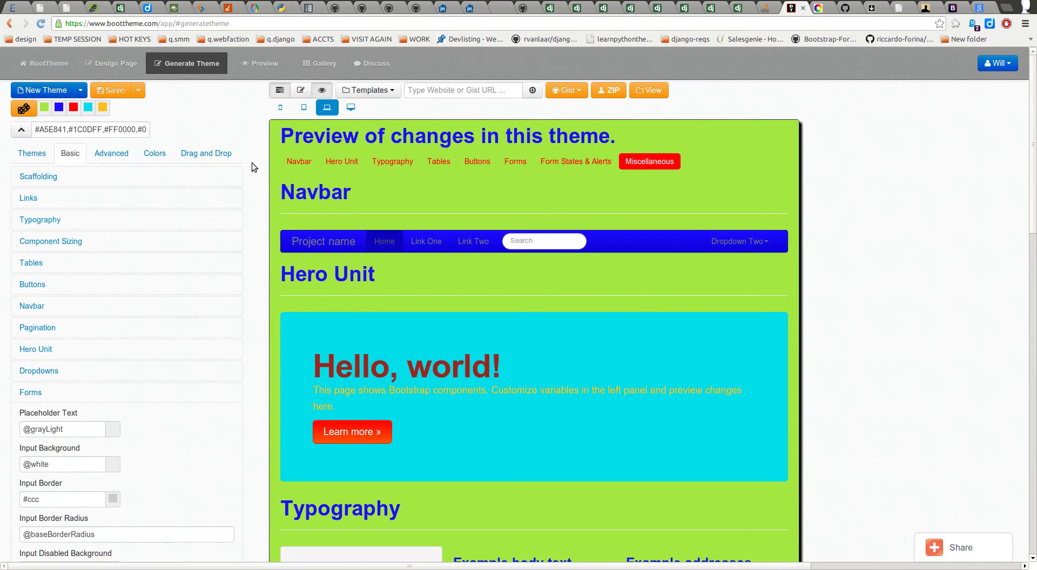
pyautogui.click(301, 90)
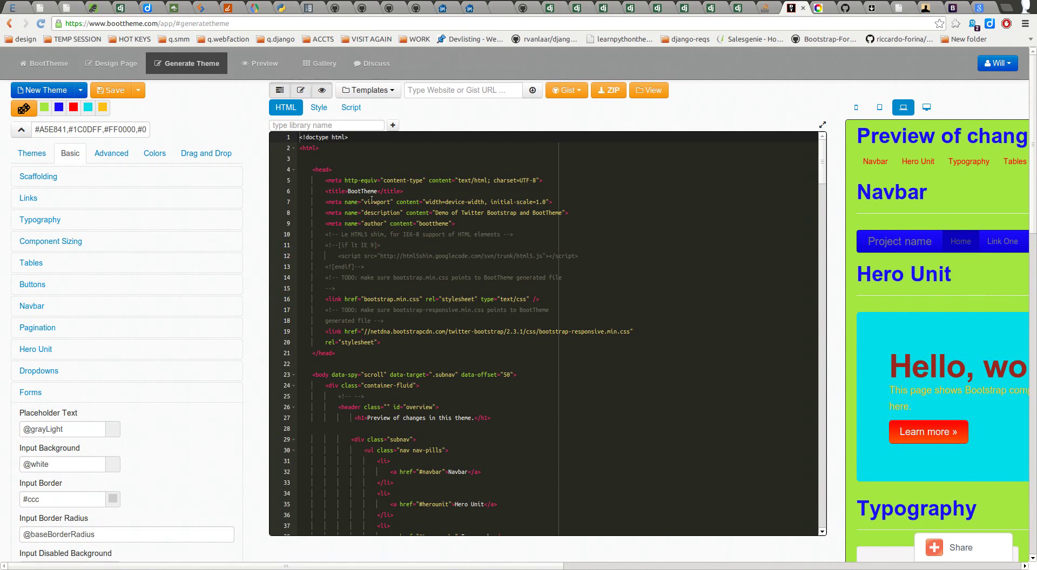
# Step: Browse the HTML source and empty Style sheet, collapse Forms, and close the code editor
pyautogui.moveTo(308, 159); pyautogui.dragTo(394, 483)
pyautogui.click(469, 278)
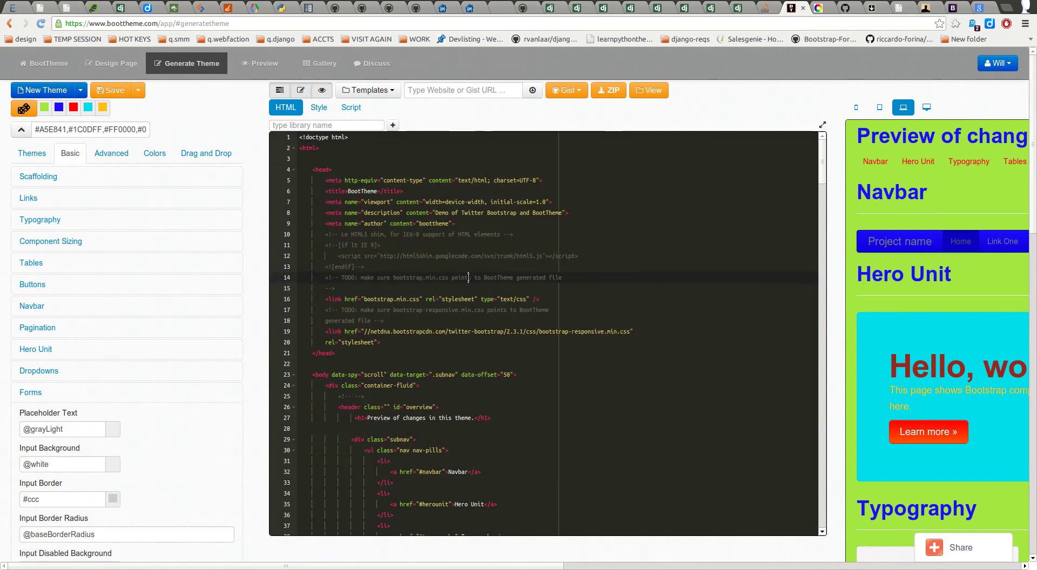
pyautogui.click(319, 108)
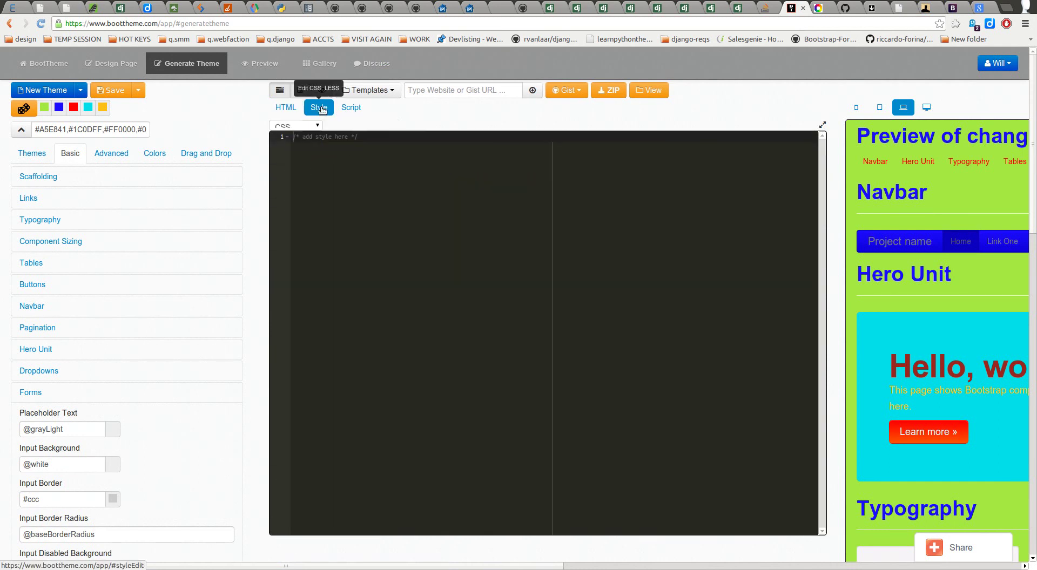
pyautogui.click(328, 188)
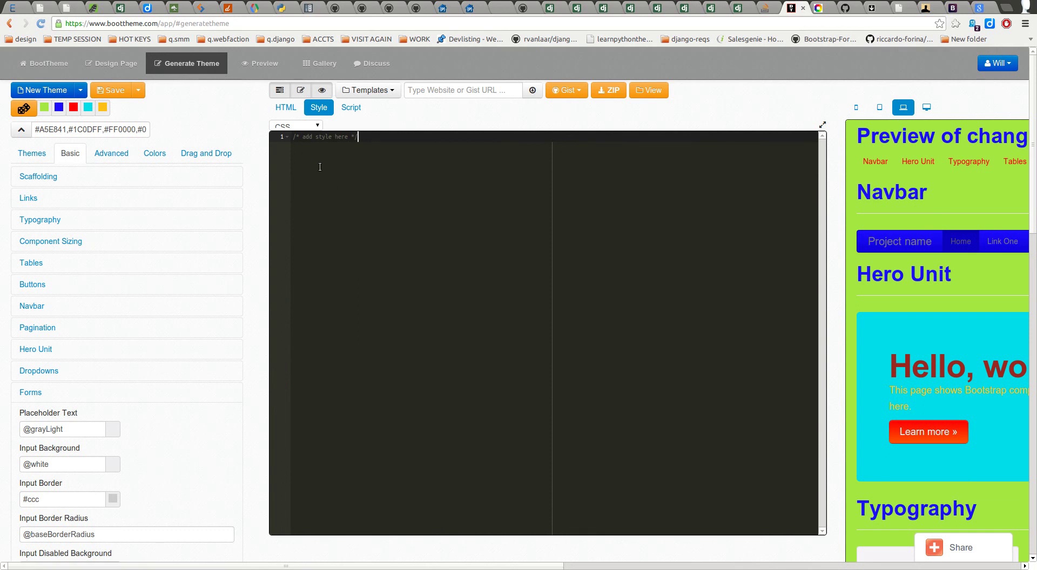
pyautogui.click(286, 107)
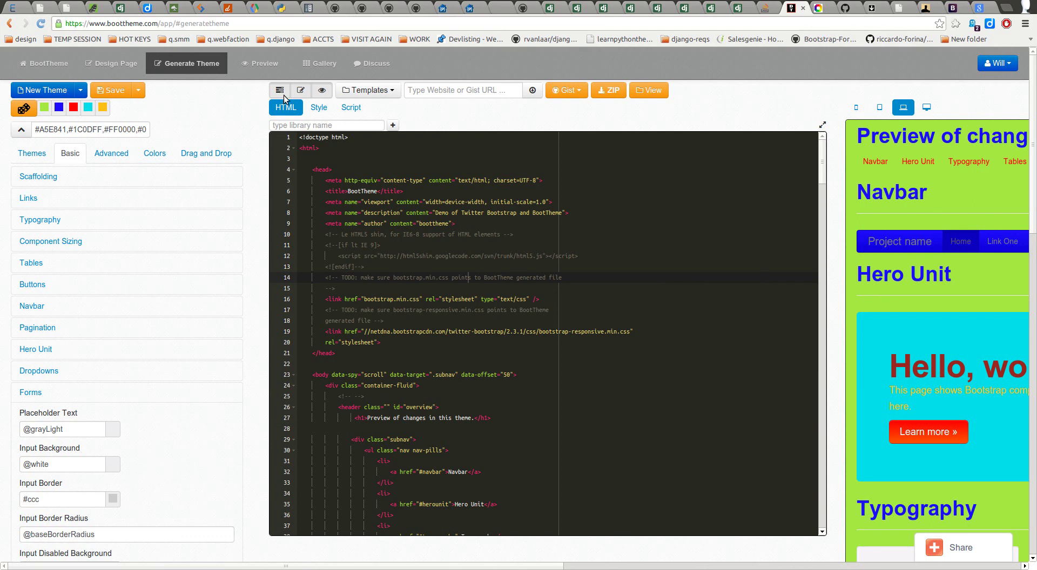
pyautogui.click(132, 392)
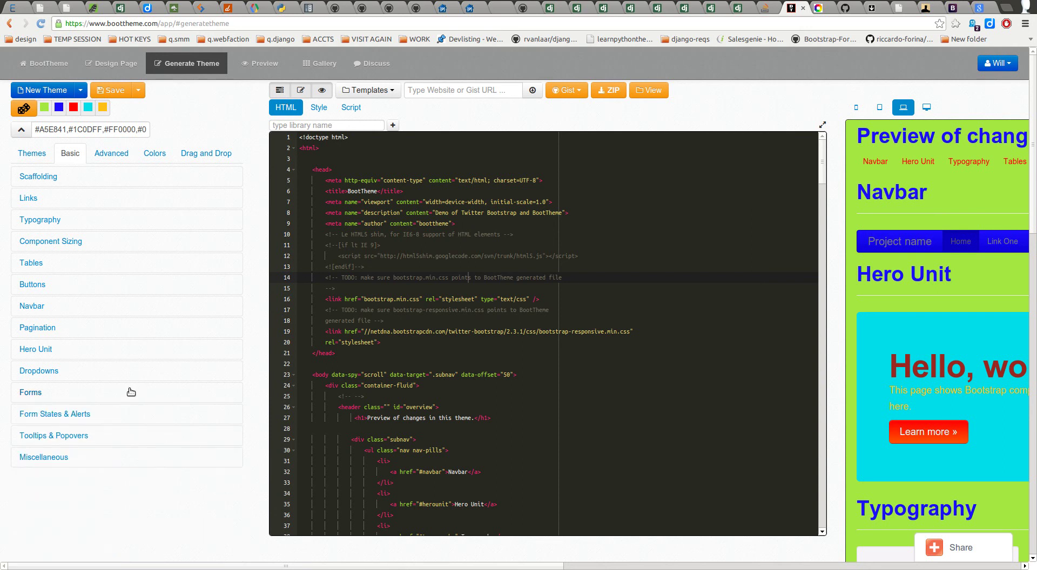
pyautogui.click(301, 91)
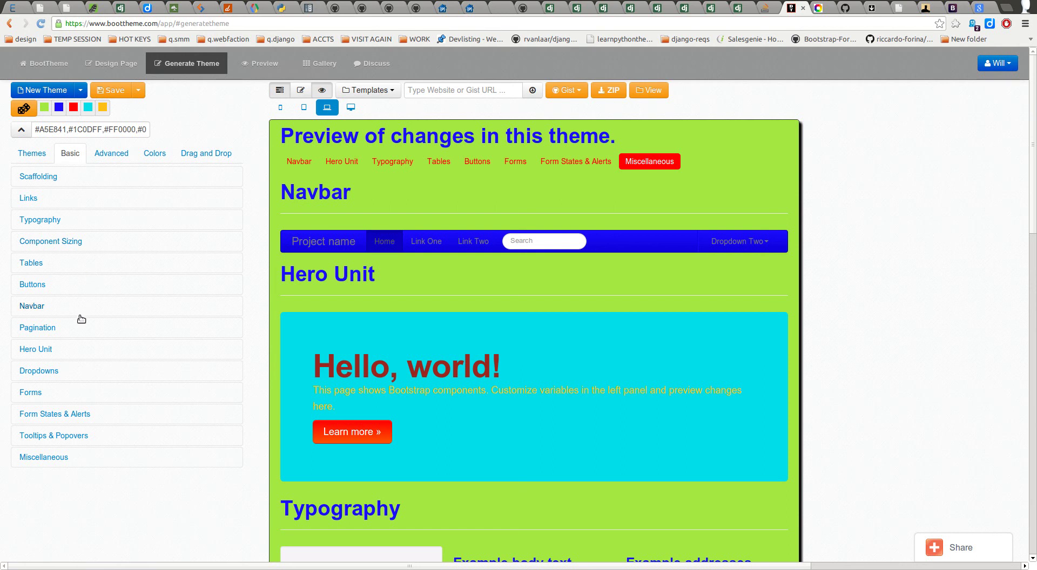
# Step: Expand Forms, bring the preview's Forms section into view, then collapse it
pyautogui.click(47, 400)
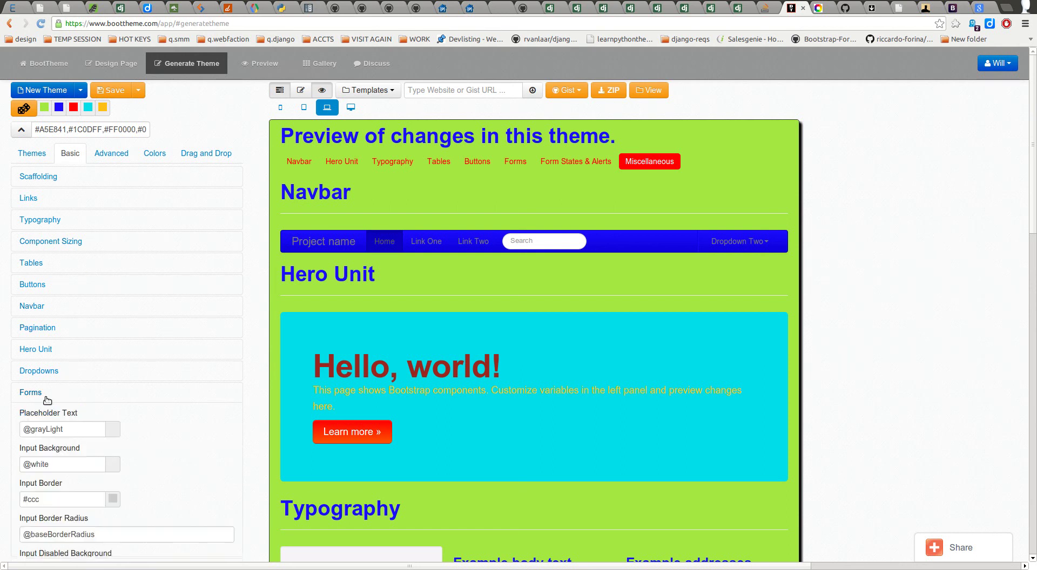
pyautogui.scroll(-5, 54, 391)
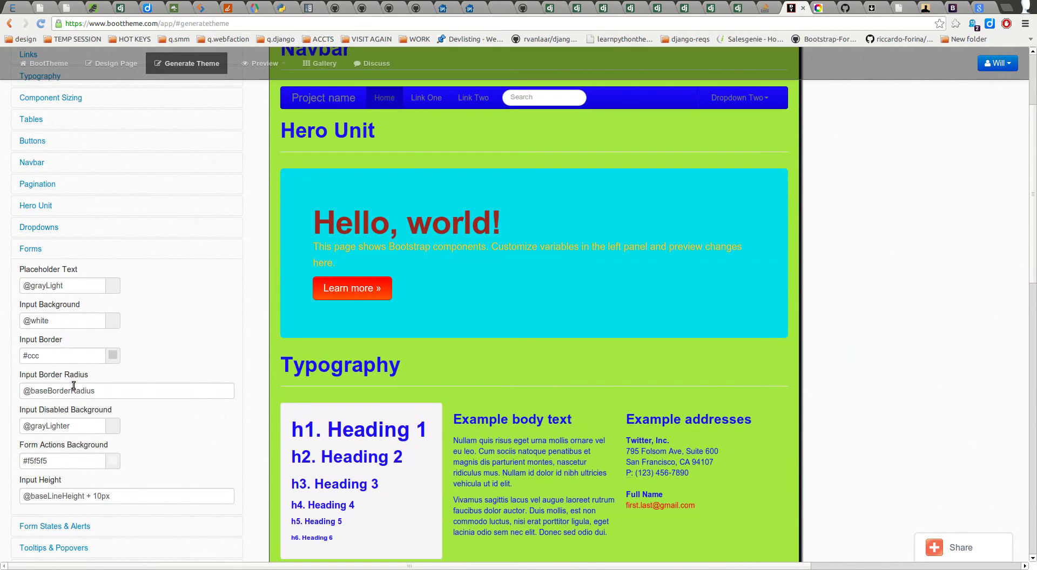
pyautogui.click(87, 253)
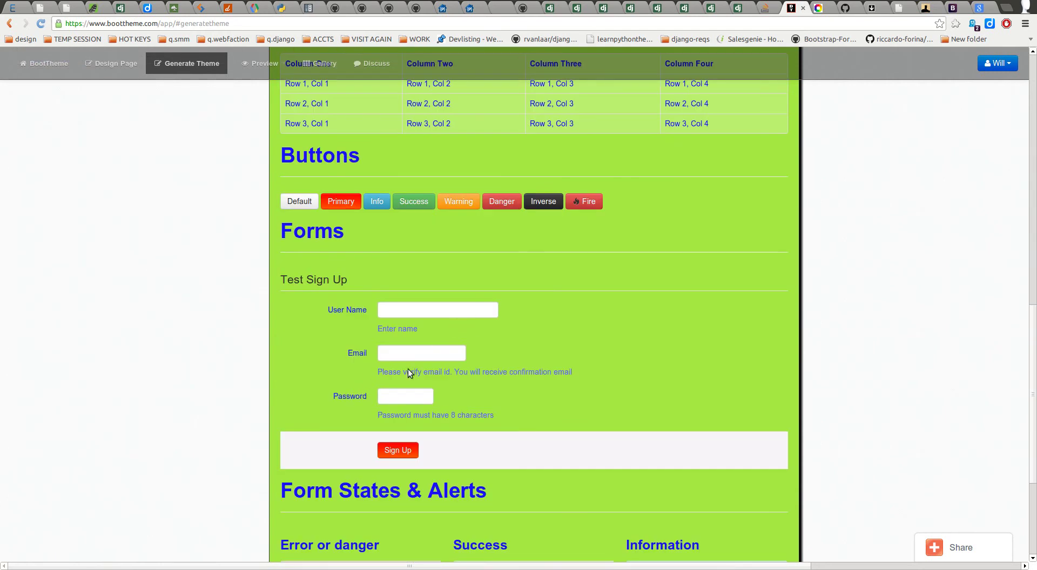
pyautogui.scroll(9, 140, 301)
pyautogui.click(70, 165)
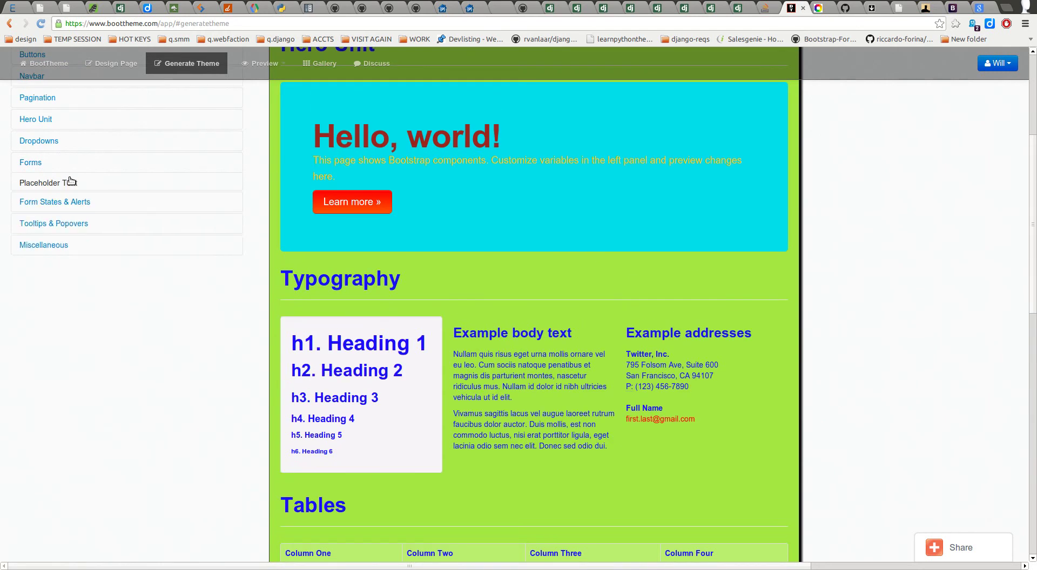
# Step: Review the Form States & Alerts colours, collapse them, and open a new Chrome tab
pyautogui.click(67, 184)
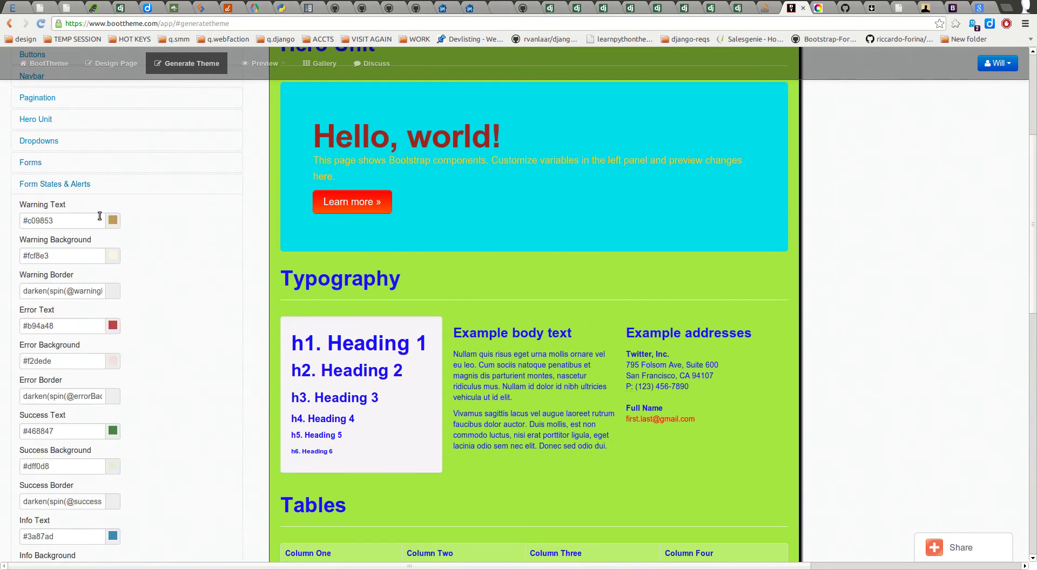
pyautogui.scroll(-1, 119, 201)
pyautogui.scroll(-5, 119, 208)
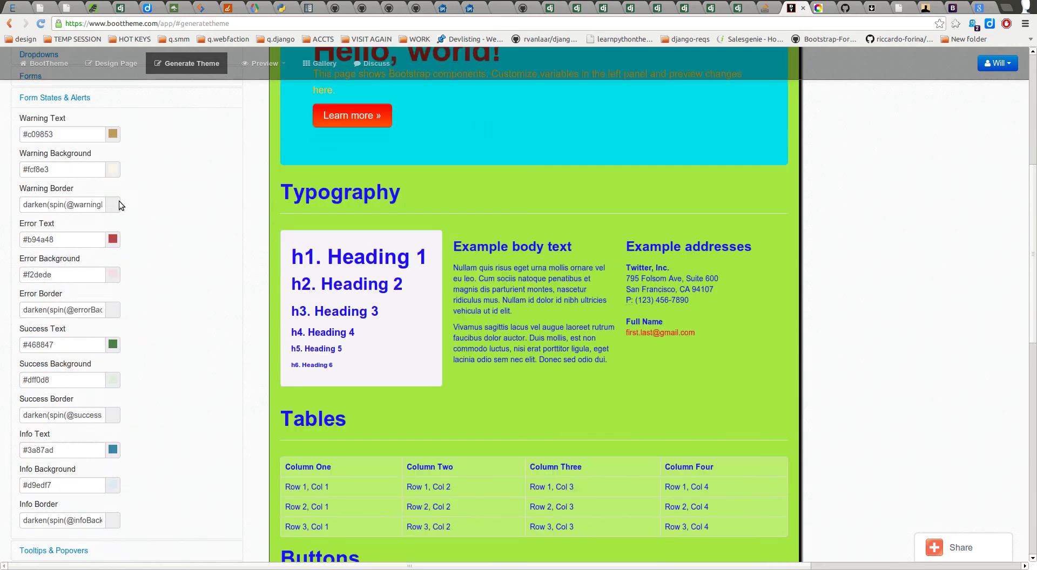
pyautogui.scroll(6, 103, 200)
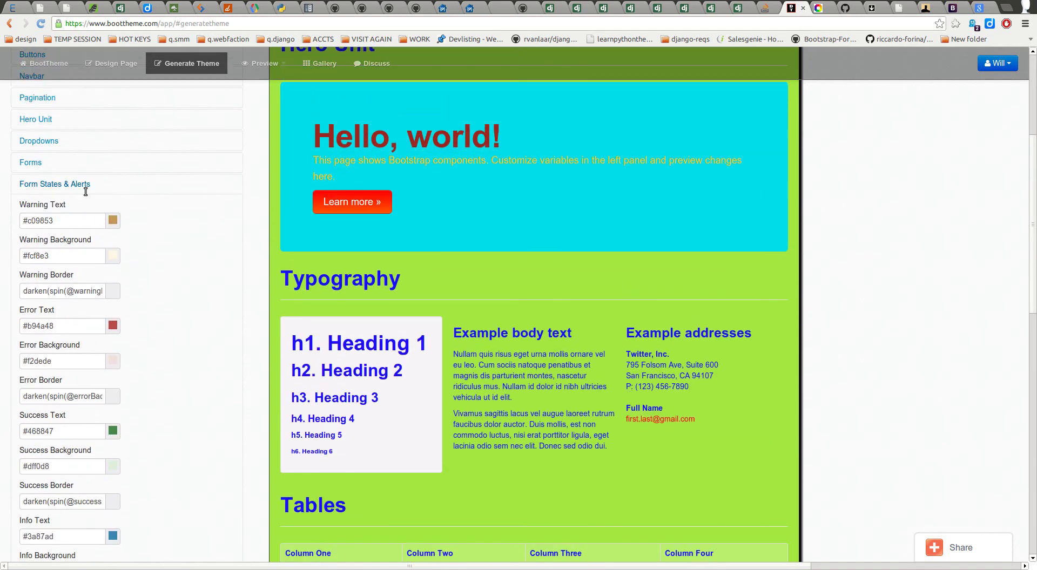
pyautogui.click(85, 190)
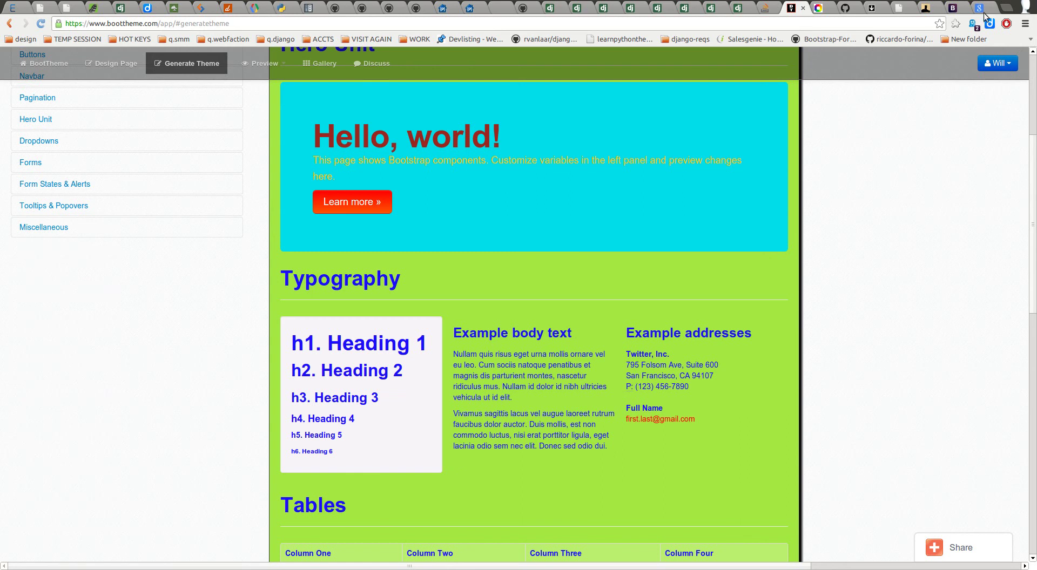
pyautogui.click(1006, 7)
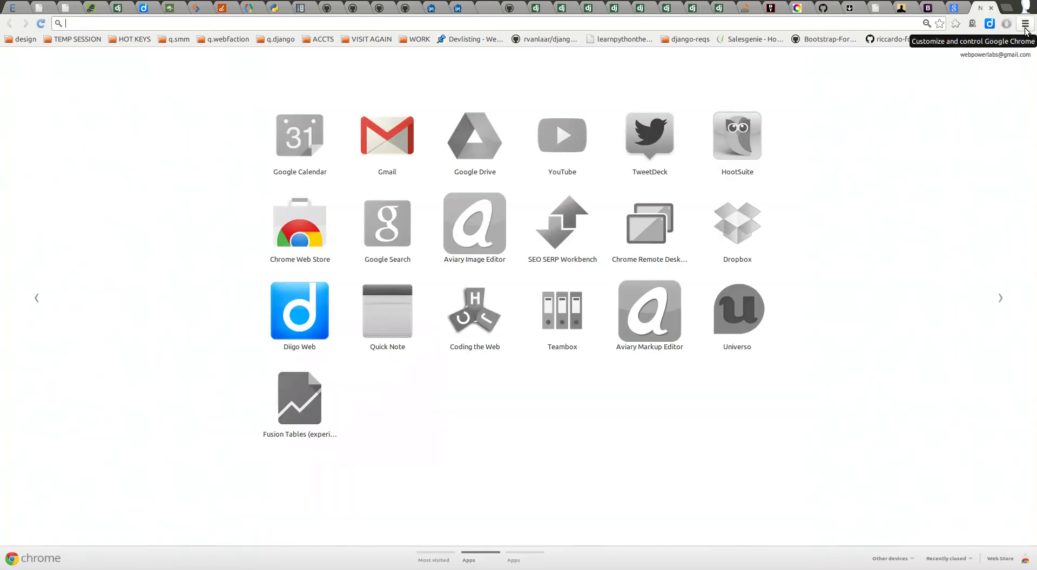
# Step: Load doctor.webpowerlabs.com, log out of its admin session, and switch back to BootTheme
pyautogui.write('doctor.webpowerlabs.com')
pyautogui.press('Return')
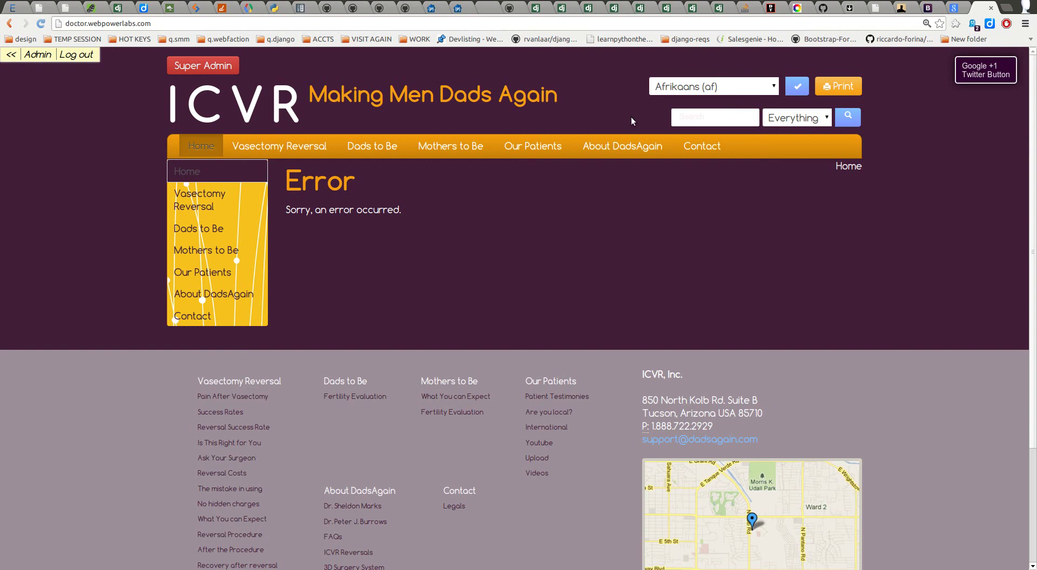
pyautogui.click(73, 55)
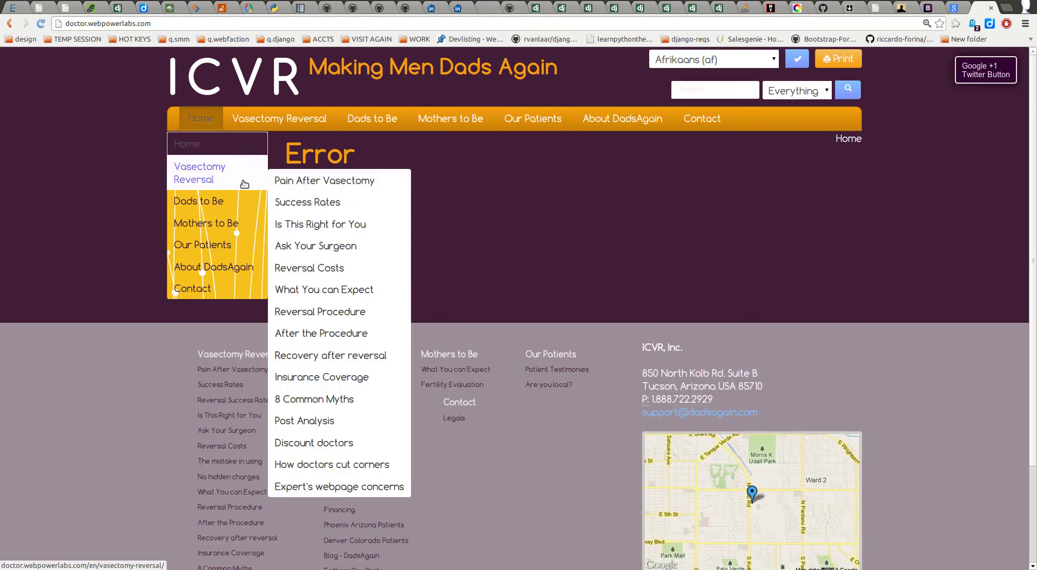
pyautogui.click(772, 9)
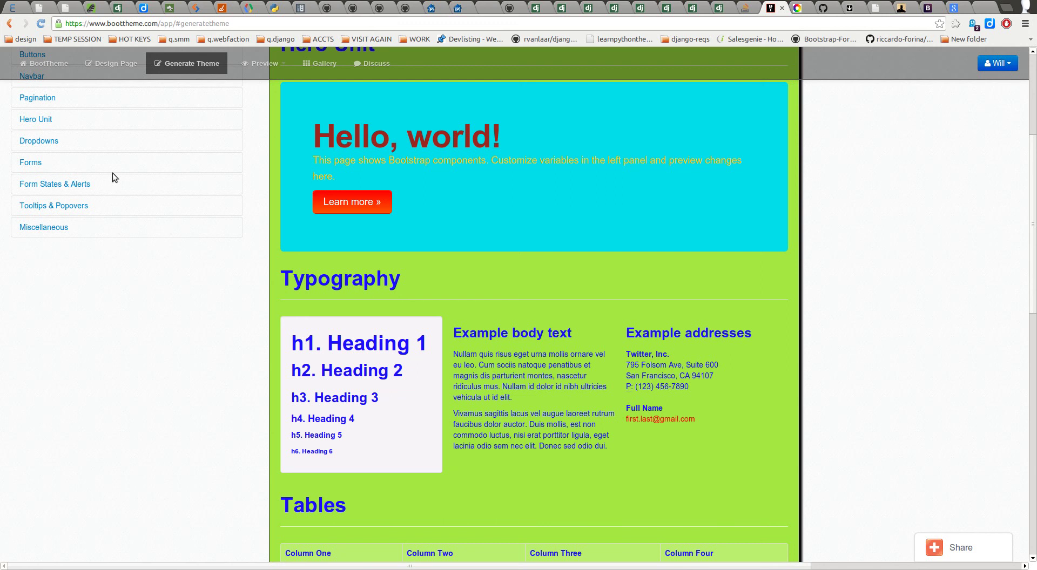
# Step: Browse the Form States & Alerts, Tooltips & Popovers and Miscellaneous variable groups
pyautogui.click(87, 184)
pyautogui.click(88, 184)
pyautogui.click(79, 206)
pyautogui.scroll(-4, 319, 315)
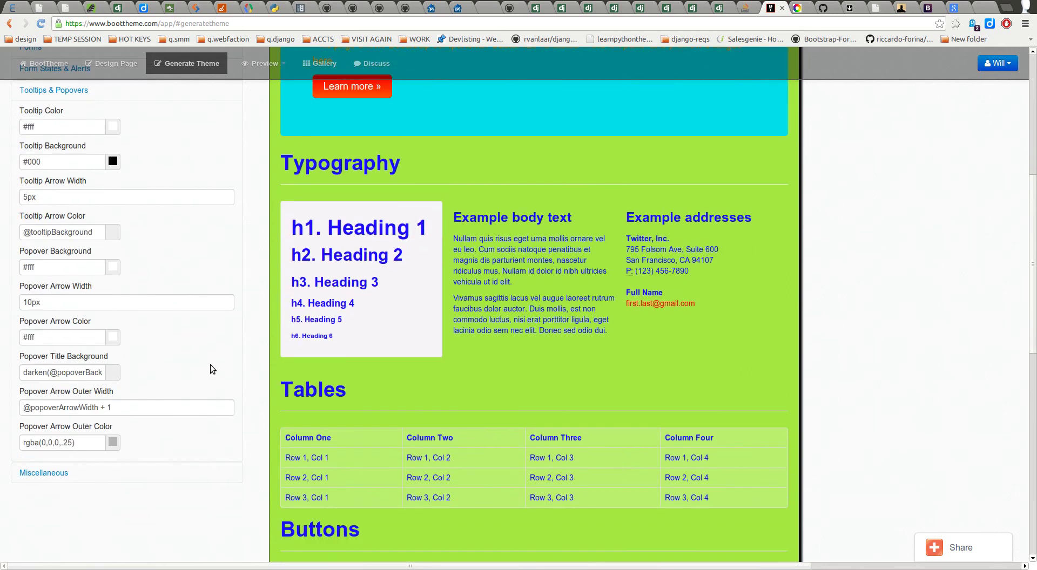
pyautogui.scroll(12, 517, 250)
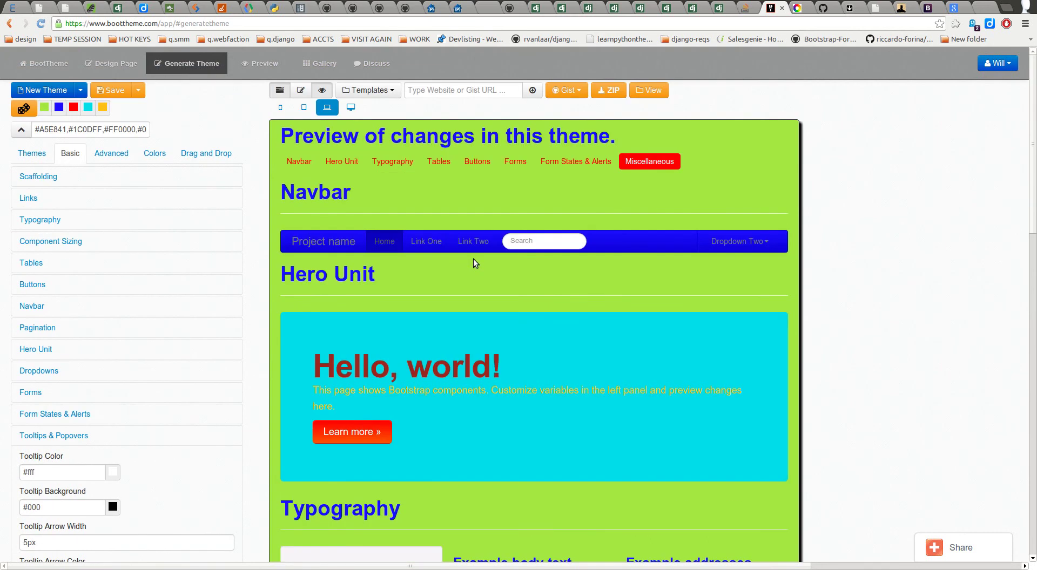
pyautogui.click(71, 437)
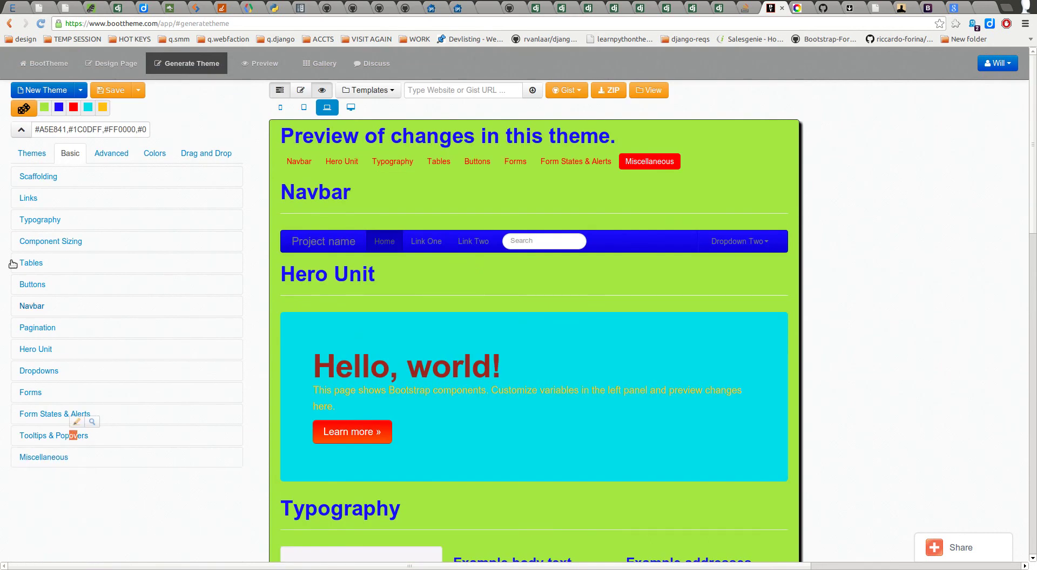
pyautogui.click(131, 462)
pyautogui.scroll(-4, 138, 448)
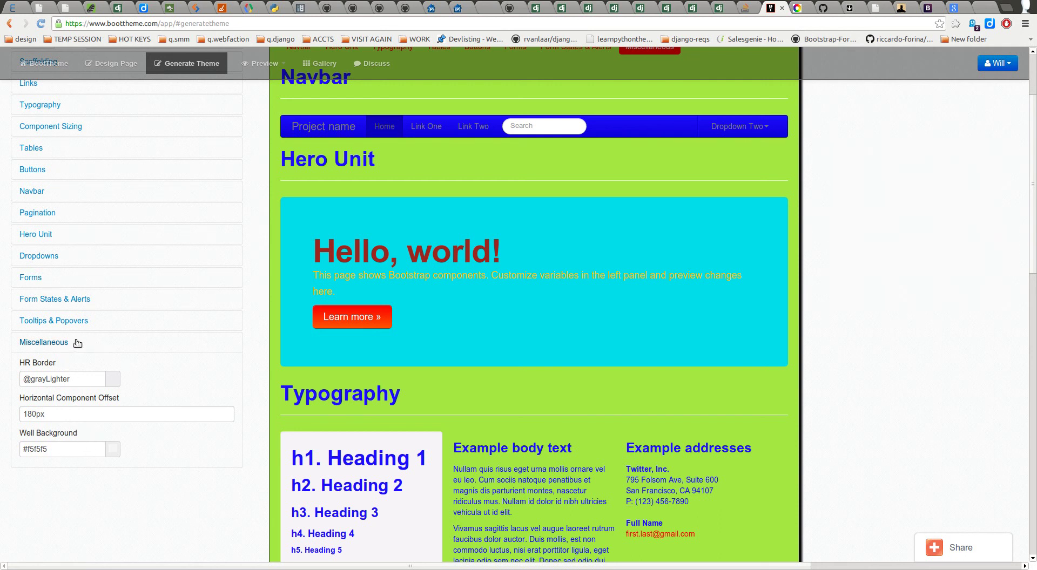
pyautogui.click(74, 344)
pyautogui.scroll(3, 103, 307)
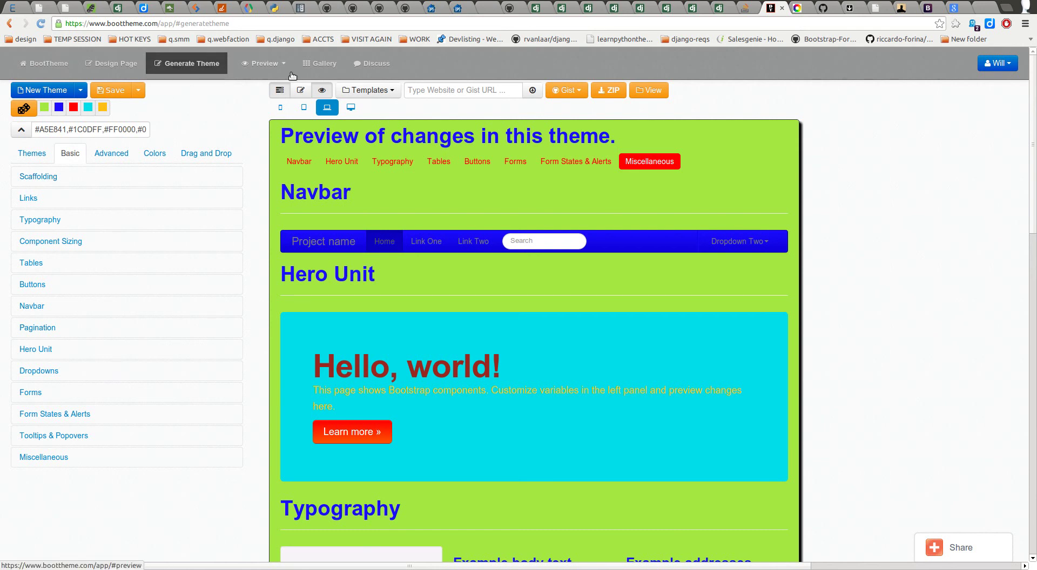
# Step: Show the Advanced groups, toggle Icons, then open Bootstrap's Base CSS documentation
pyautogui.click(113, 153)
pyautogui.click(73, 180)
pyautogui.click(79, 177)
pyautogui.click(81, 180)
pyautogui.click(81, 180)
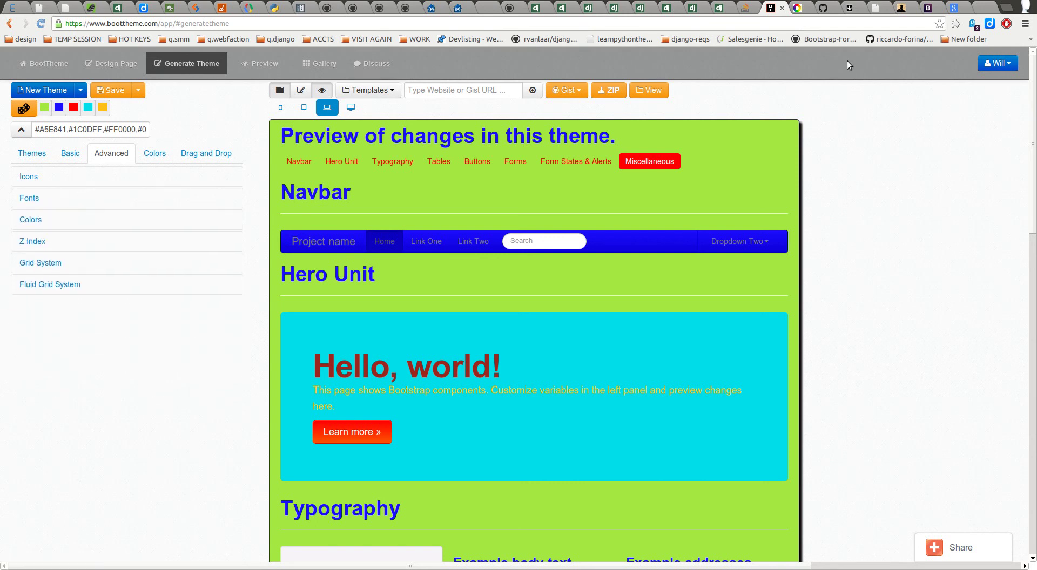
pyautogui.click(933, 8)
pyautogui.click(366, 58)
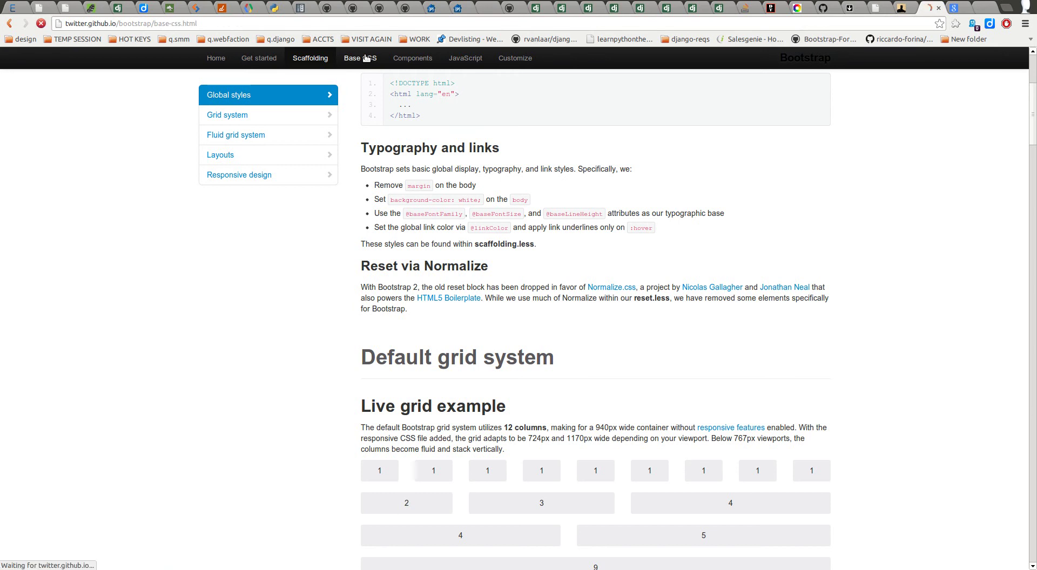
# Step: Select the icon-edit class name in the Glyphicons icon list, then return to BootTheme
pyautogui.click(233, 329)
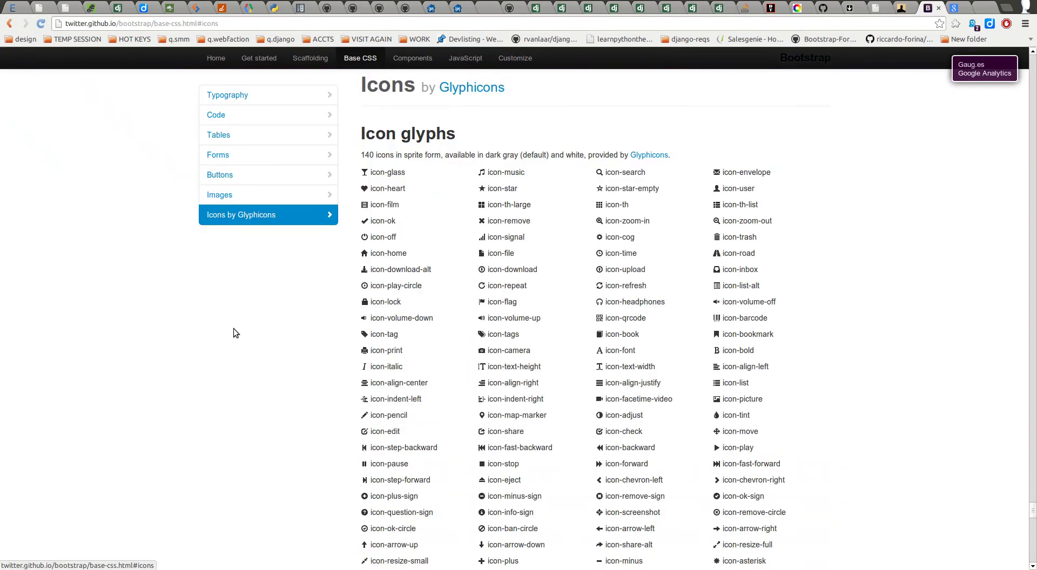
pyautogui.scroll(-5, 534, 297)
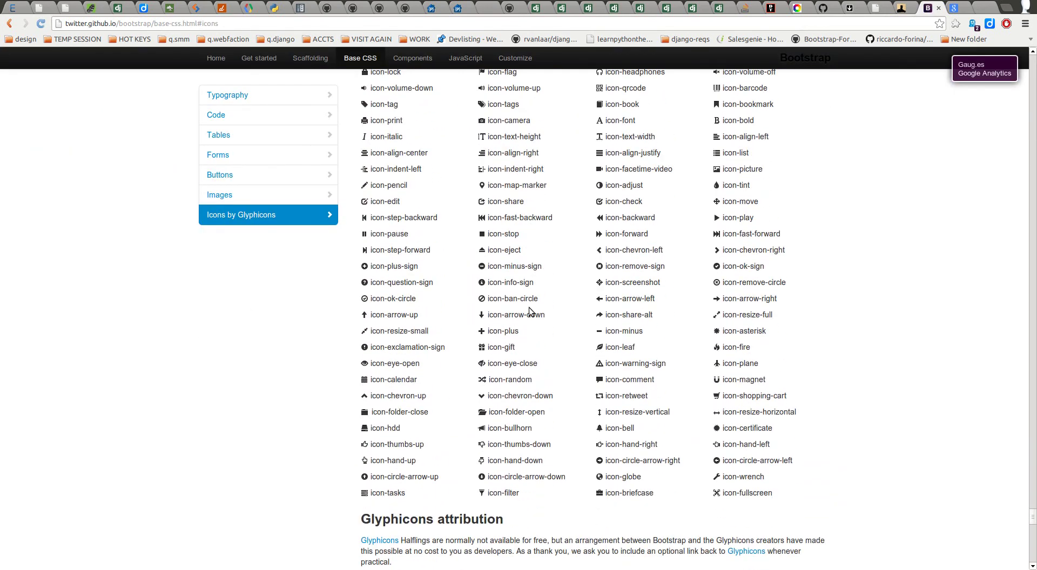
pyautogui.moveTo(371, 203); pyautogui.dragTo(402, 204)
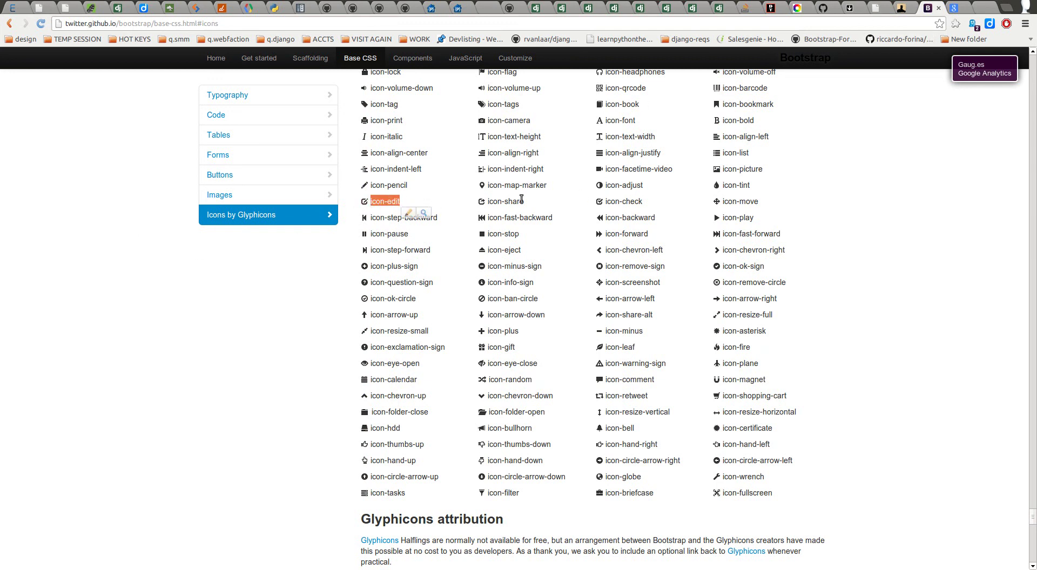
pyautogui.click(769, 5)
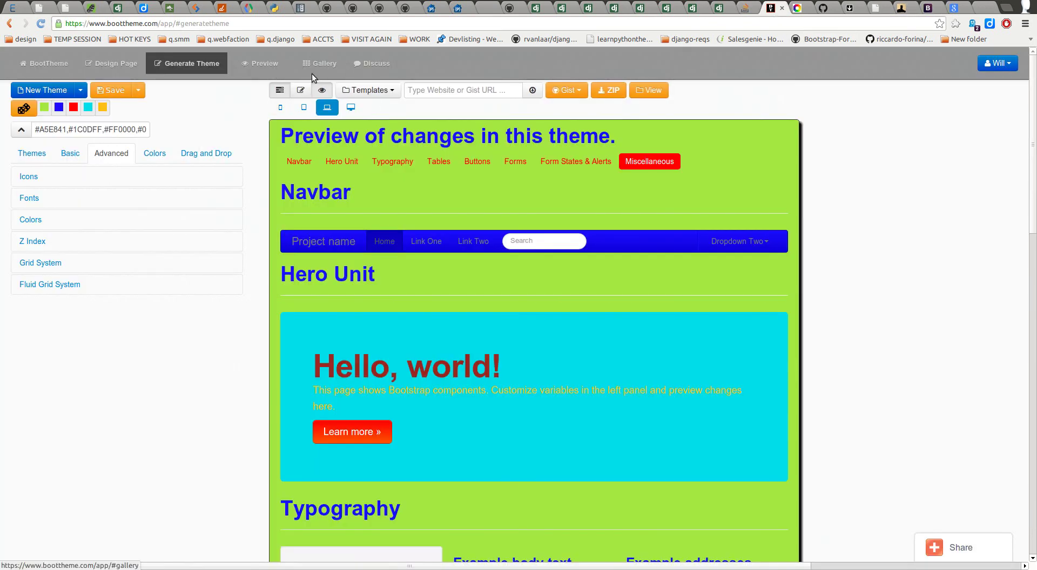
# Step: Show the HTML editor beside the preview, scrolled to the Buttons markup with the icon-fire button
pyautogui.click(301, 91)
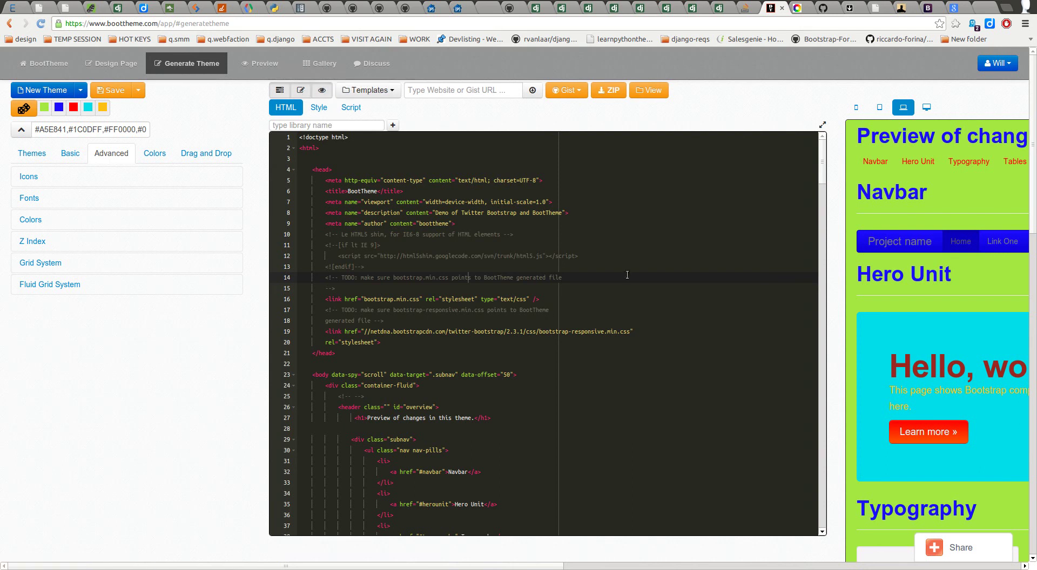
pyautogui.scroll(-5, 422, 373)
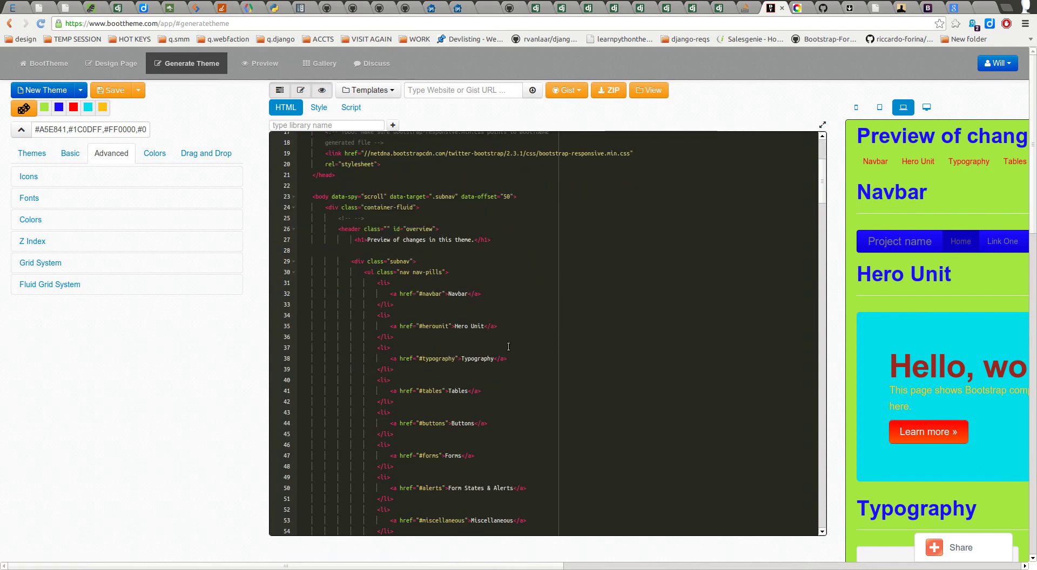
pyautogui.scroll(-15, 497, 343)
pyautogui.scroll(-12, 495, 346)
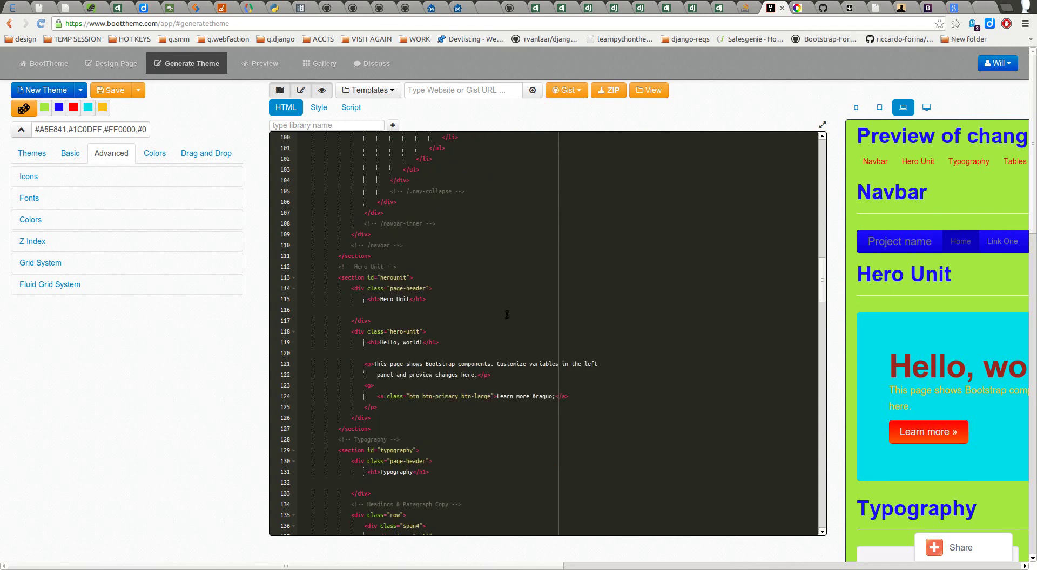
pyautogui.scroll(-14, 505, 320)
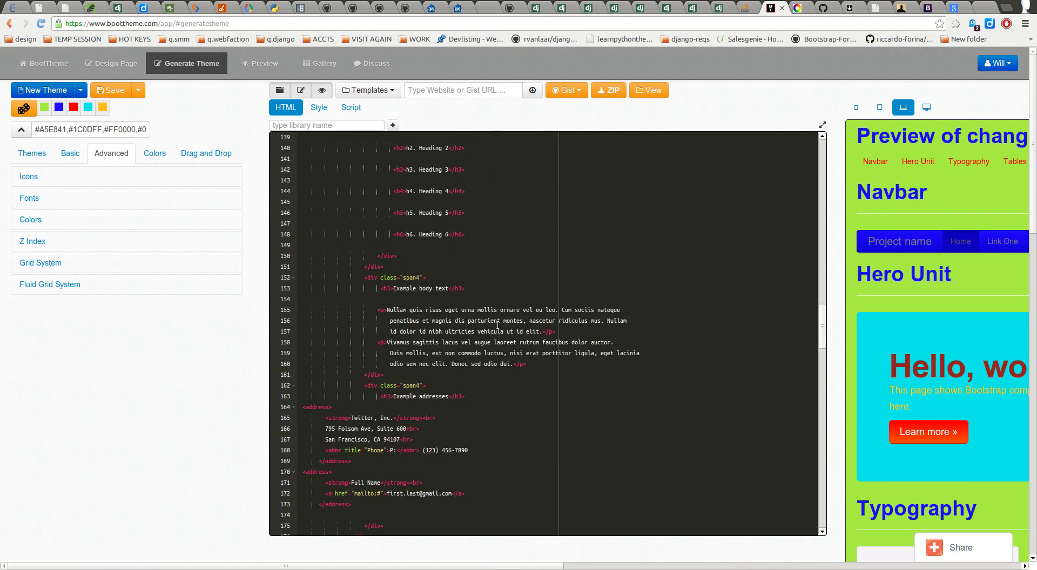
pyautogui.scroll(-20, 497, 319)
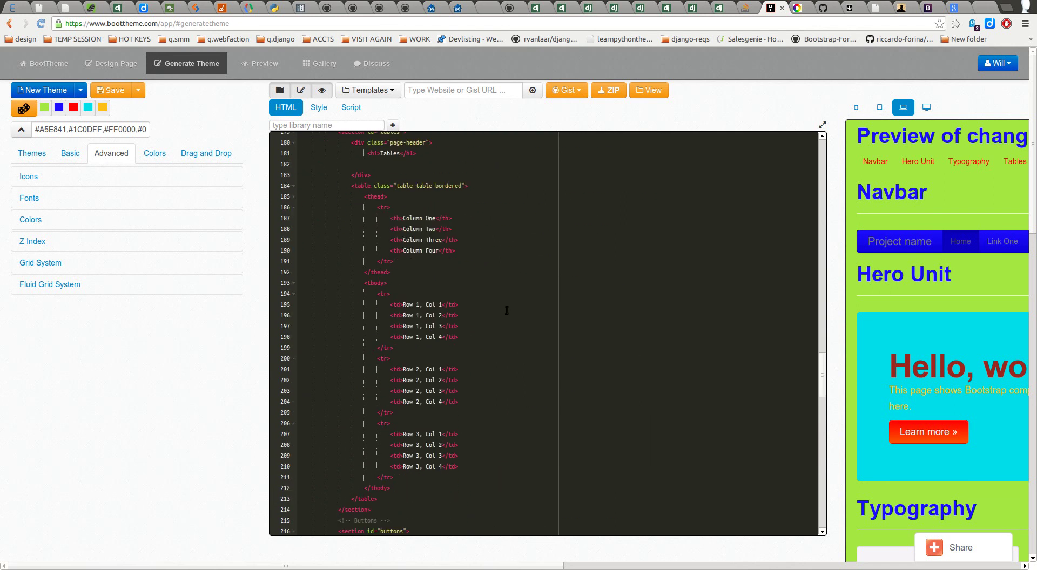
pyautogui.scroll(-3, 493, 313)
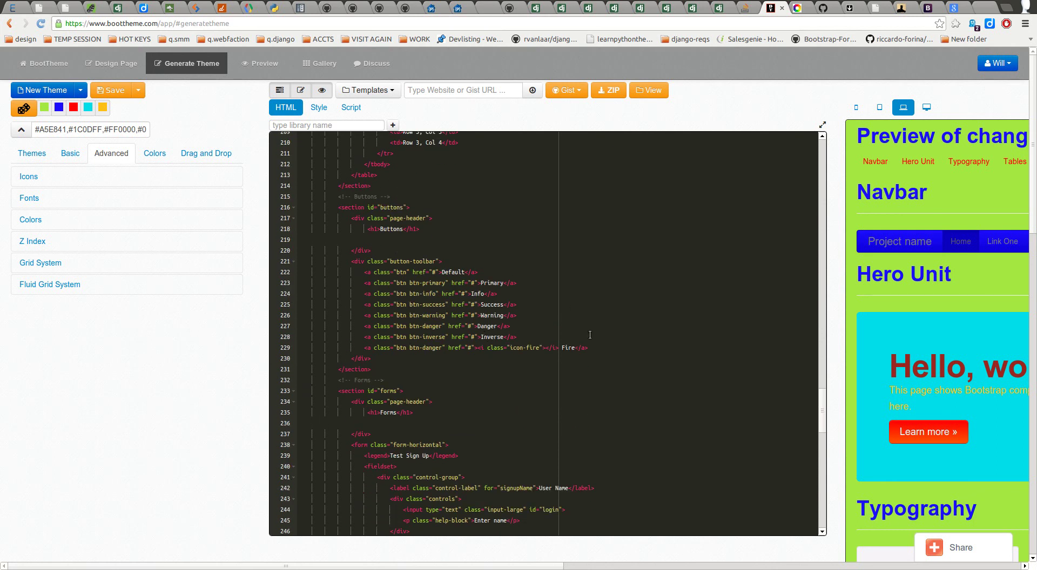
pyautogui.moveTo(389, 565); pyautogui.dragTo(530, 567)
pyautogui.scroll(-5, 649, 447)
pyautogui.scroll(-15, 669, 377)
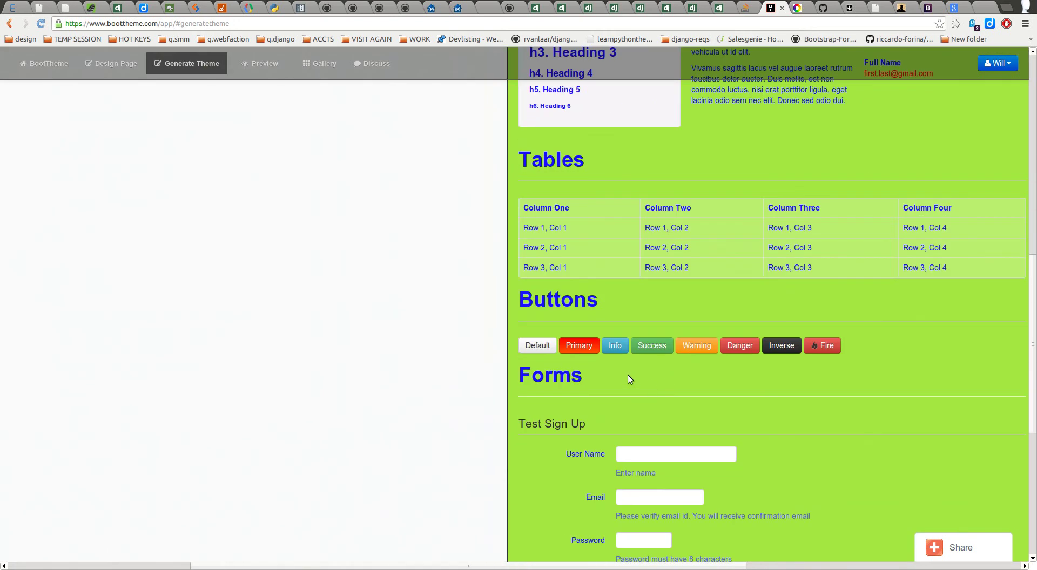
pyautogui.moveTo(394, 566); pyautogui.dragTo(331, 568)
pyautogui.scroll(9, 257, 413)
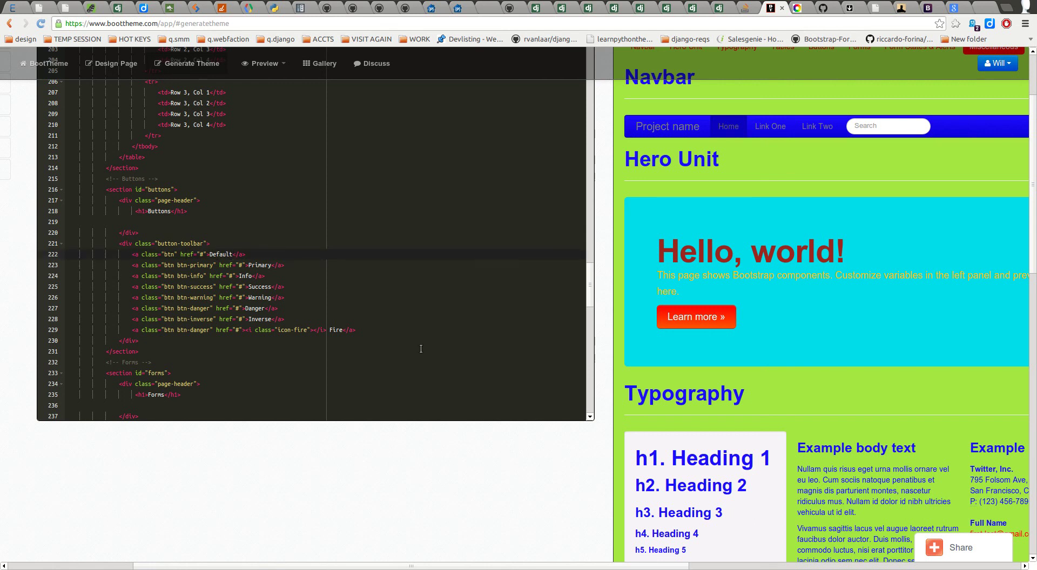
# Step: Insert <i class="icon-edit"></i> before Default on line 222 so the button shows a pencil
pyautogui.hotkey('ctrl', 'shift', 'Left')
pyautogui.click(864, 289)
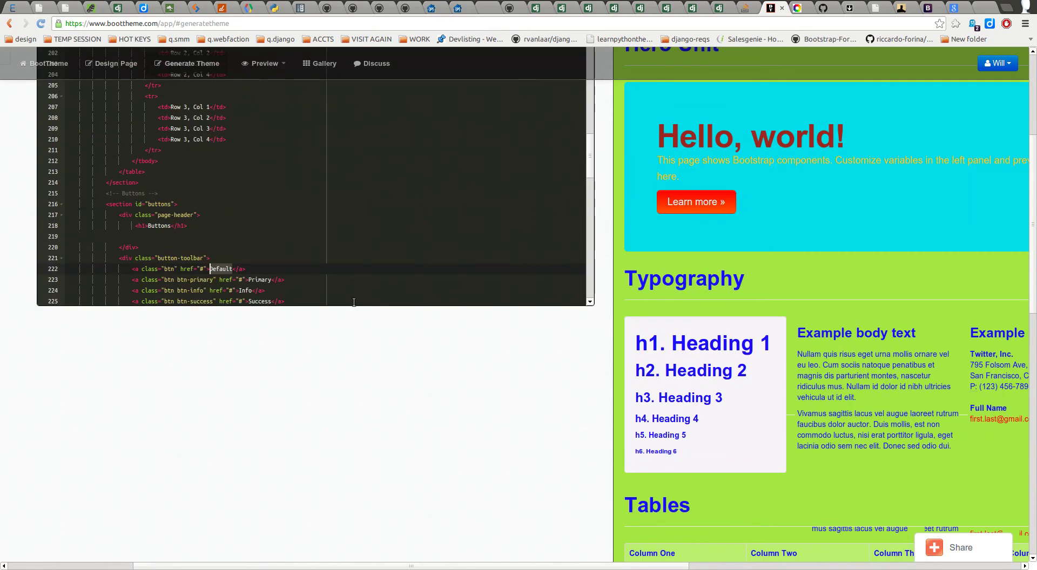
pyautogui.click(204, 269)
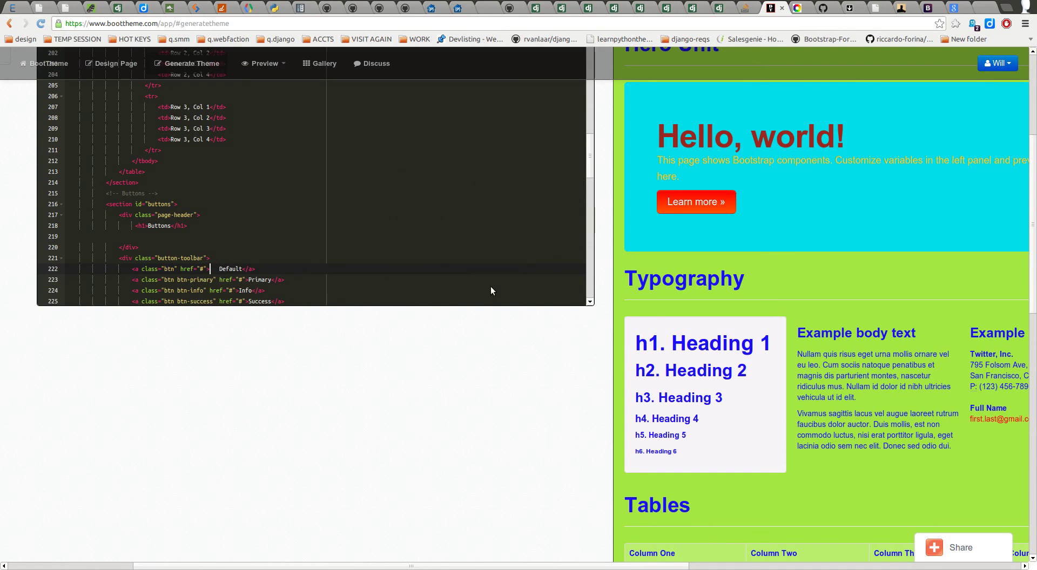
pyautogui.write('i')
pyautogui.write('class="icon-edit')
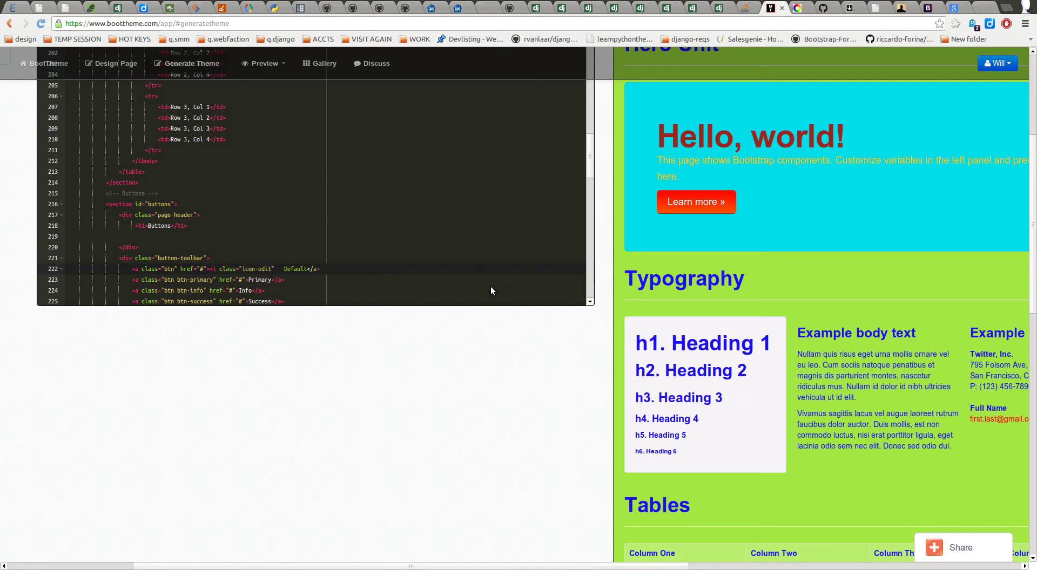
pyautogui.write('"></i>')
pyautogui.scroll(-6, 782, 386)
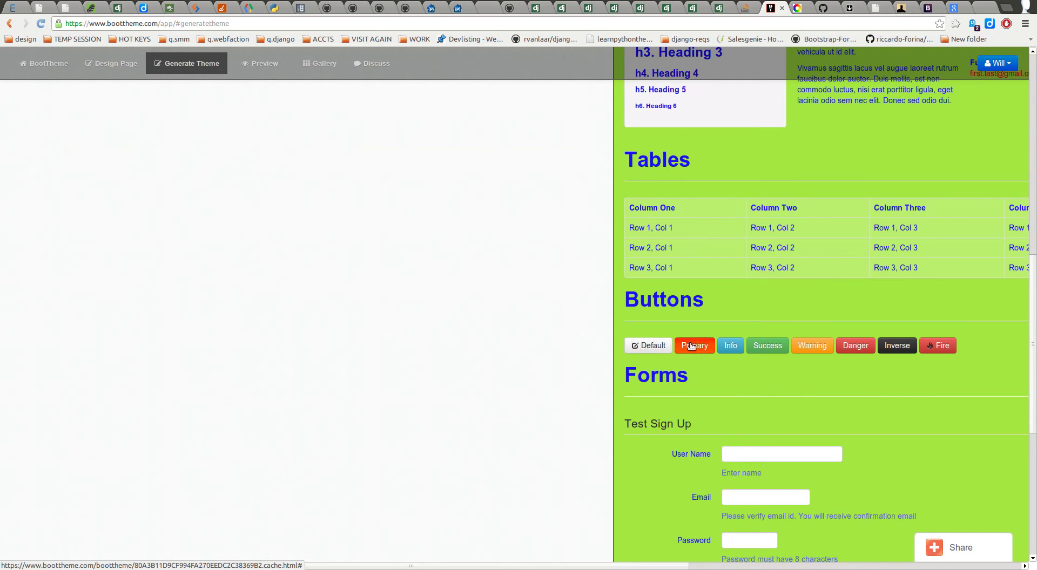
pyautogui.scroll(14, 486, 343)
pyautogui.scroll(-2, 281, 254)
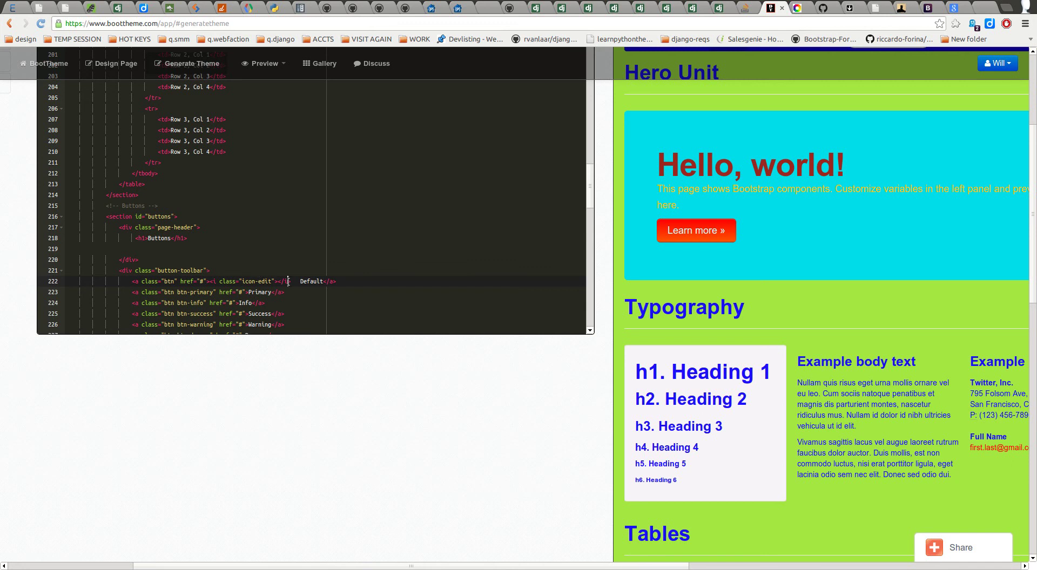
pyautogui.moveTo(278, 282); pyautogui.dragTo(210, 282)
pyautogui.hotkey('ctrl', 'c')
pyautogui.scroll(-1, 287, 289)
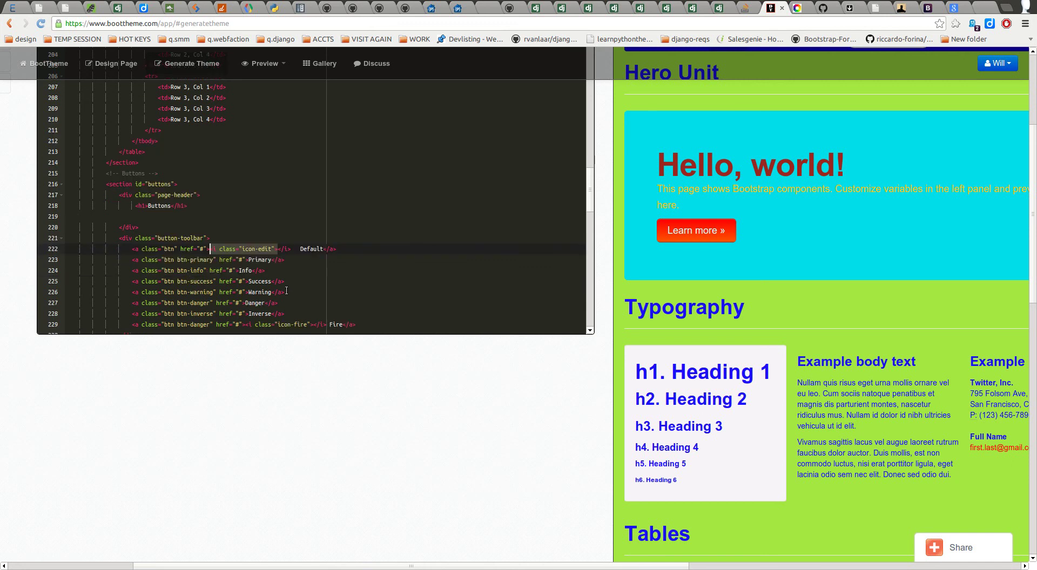
pyautogui.scroll(-15, 747, 407)
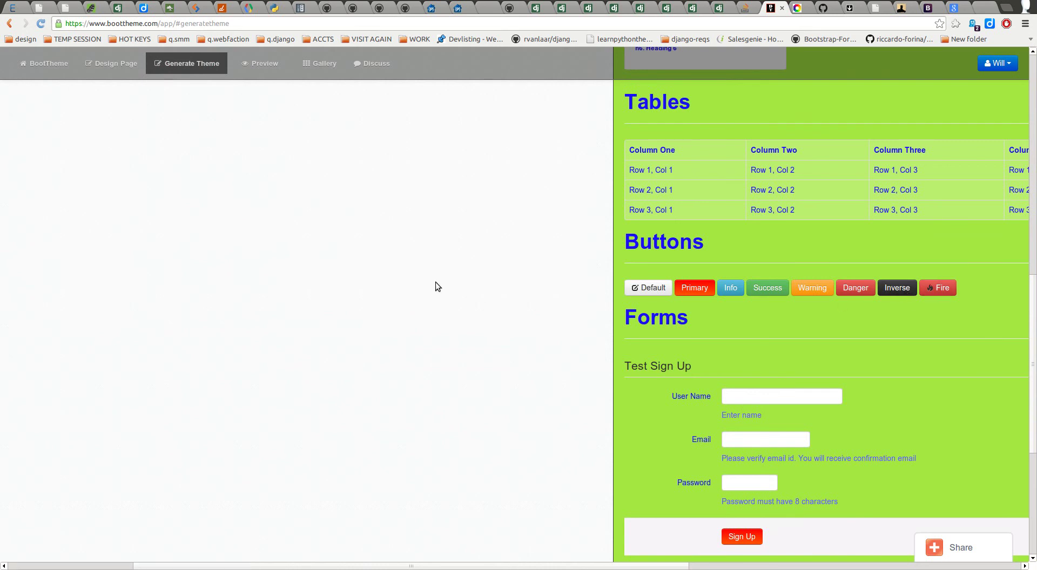
pyautogui.scroll(13, 372, 293)
pyautogui.scroll(-1, 260, 235)
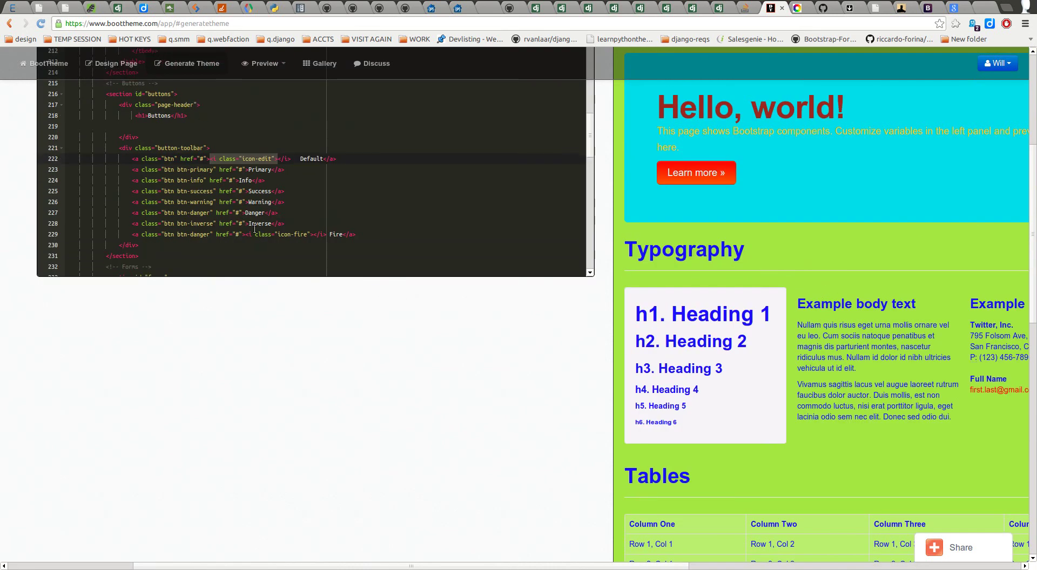
# Step: Paste the icon-edit tag before Inverse on line 228, close it with </i>, and add icon-white
pyautogui.click(249, 223)
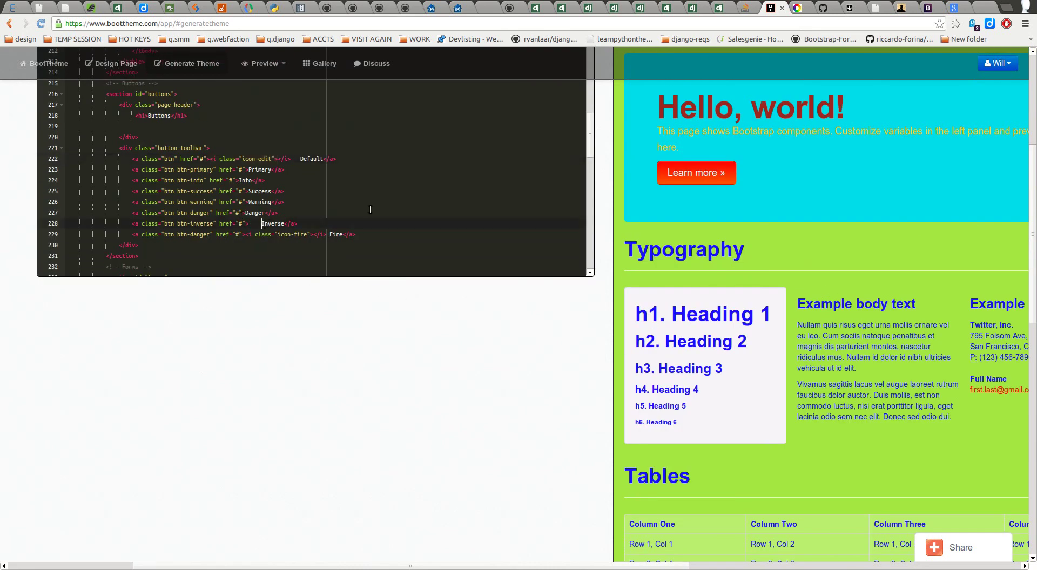
pyautogui.hotkey('ctrl', 'v')
pyautogui.write('</i>')
pyautogui.scroll(-3, 628, 218)
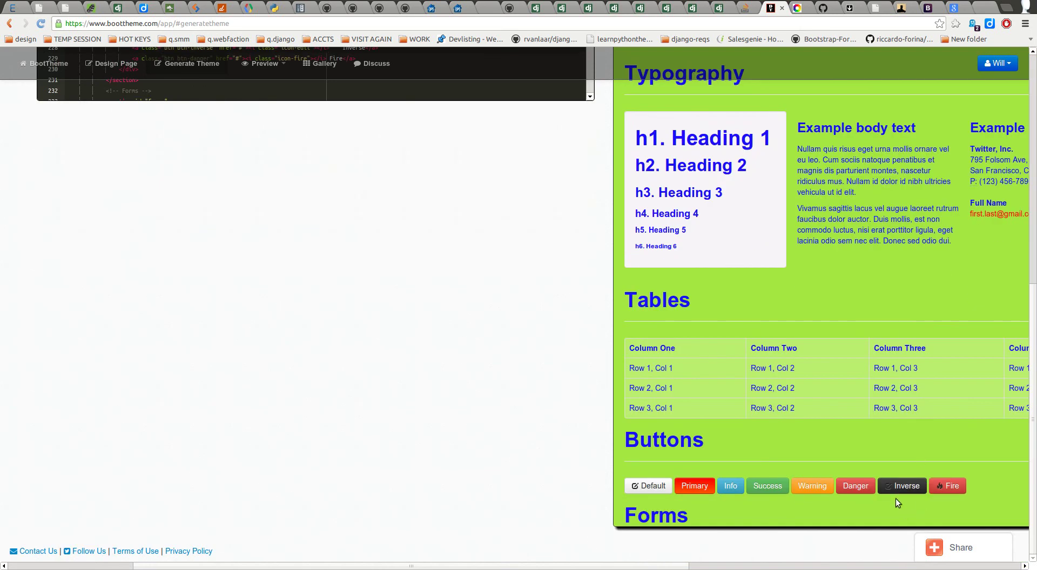
pyautogui.scroll(2, 341, 318)
pyautogui.scroll(5, 342, 316)
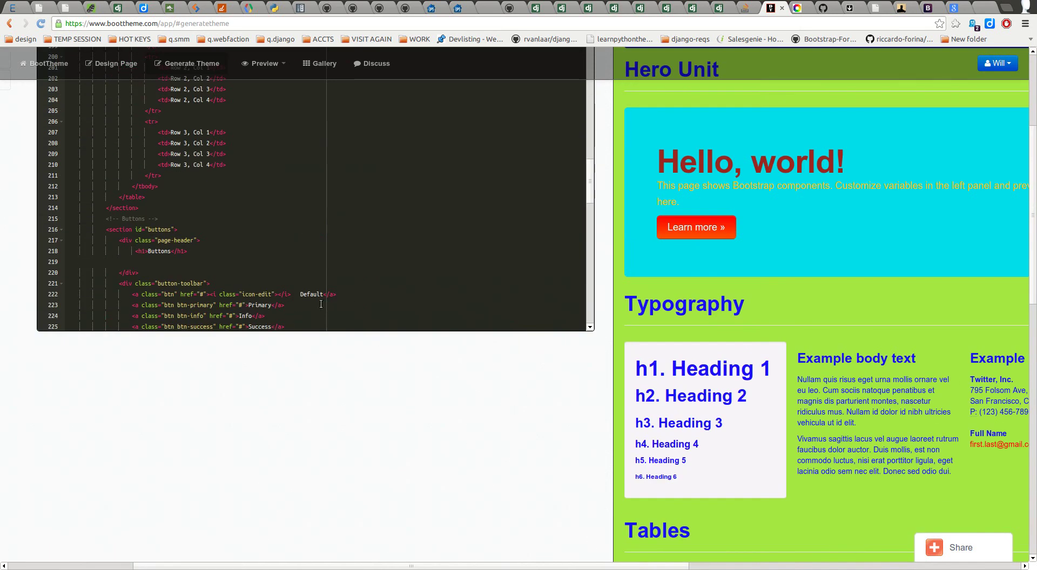
pyautogui.scroll(-1, 311, 304)
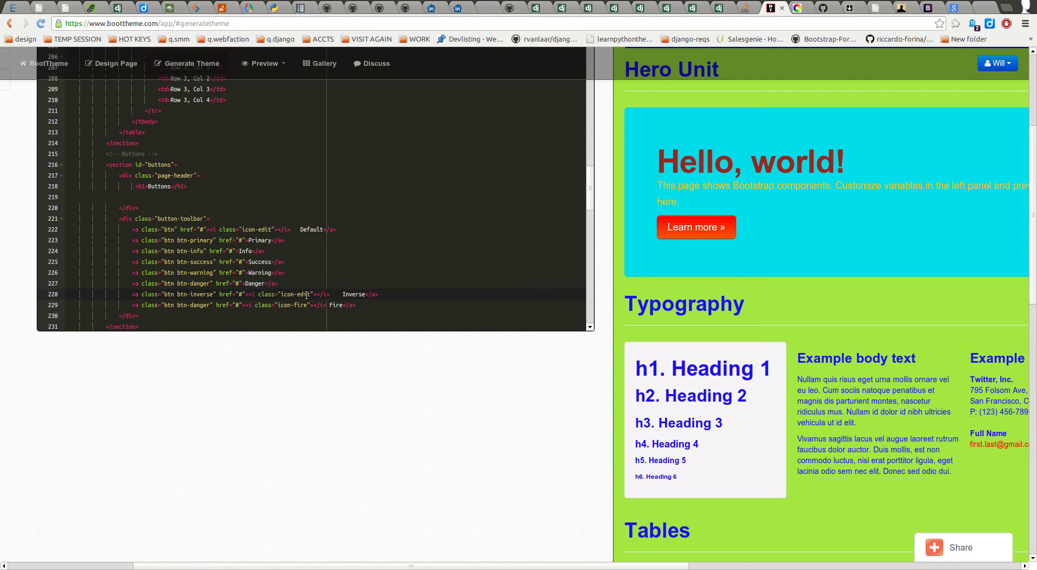
pyautogui.write('icon-white')
pyautogui.scroll(-10, 950, 283)
pyautogui.scroll(-5, 937, 310)
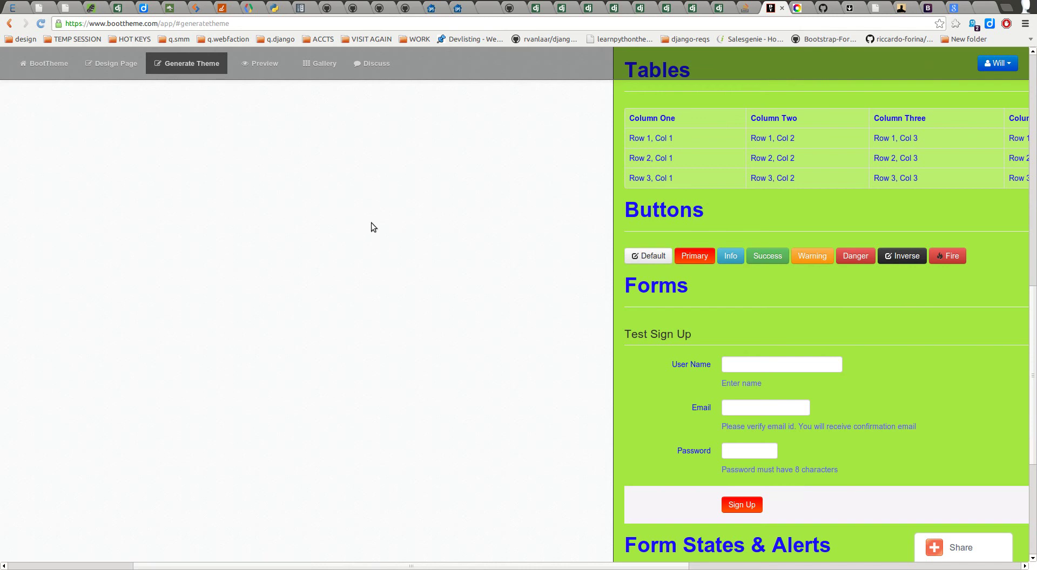
pyautogui.scroll(10, 375, 243)
pyautogui.scroll(10, 329, 231)
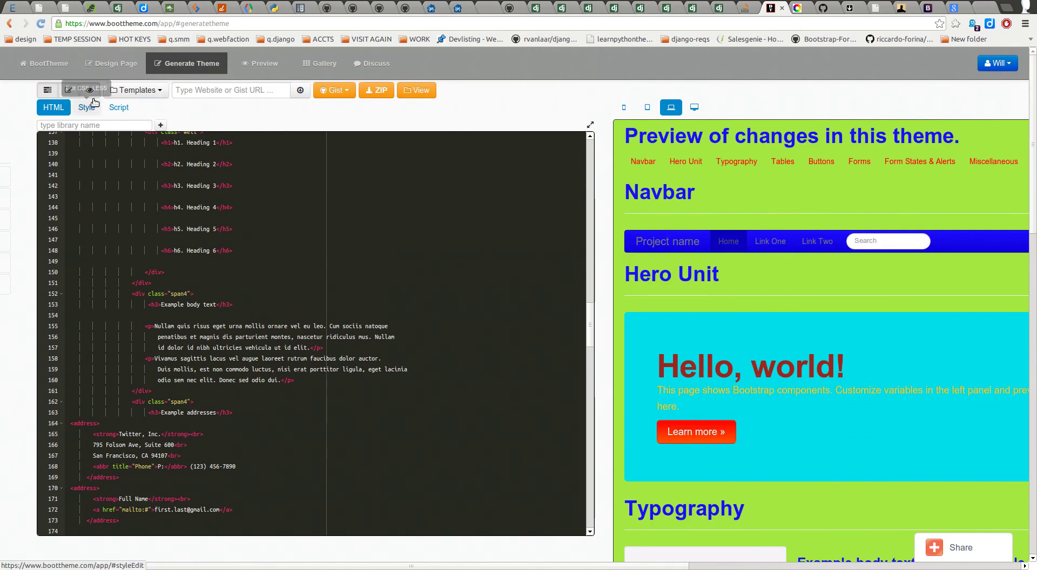
# Step: Hide the HTML editor and browse the Icons, Fonts, Colors and Z Index groups
pyautogui.click(69, 91)
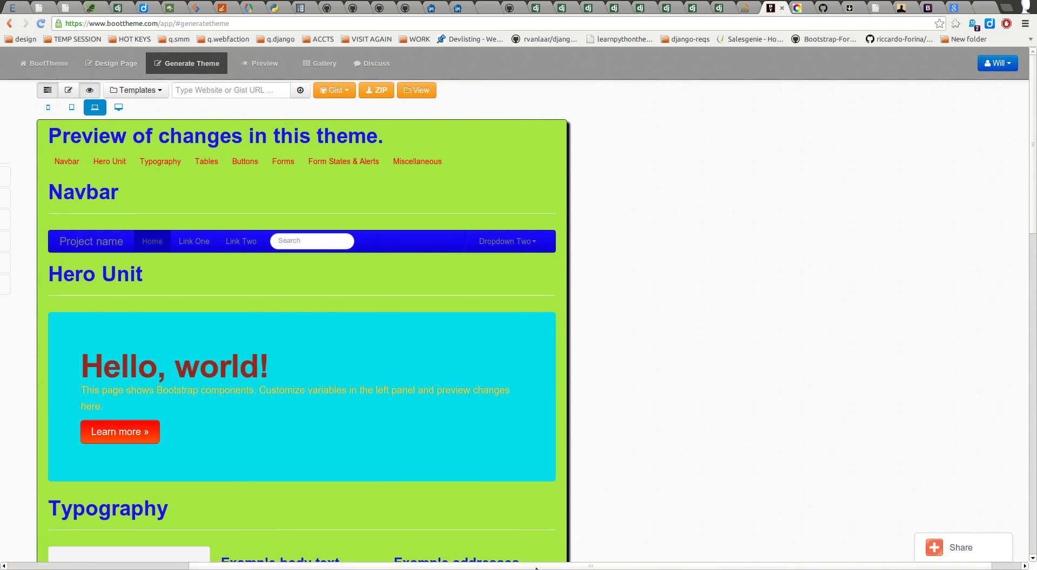
pyautogui.moveTo(606, 566); pyautogui.dragTo(137, 569)
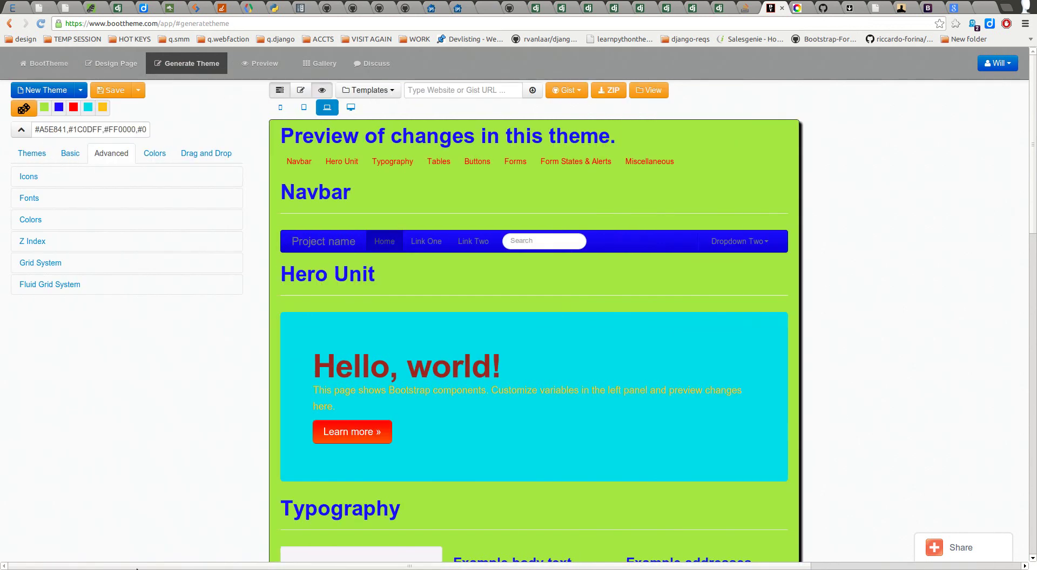
pyautogui.click(70, 182)
pyautogui.click(69, 181)
pyautogui.click(68, 201)
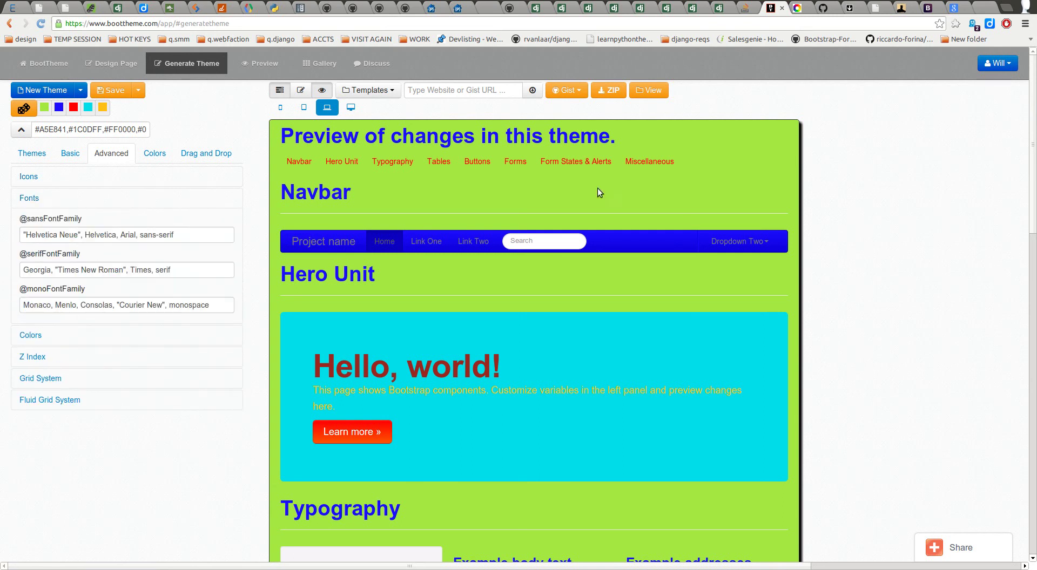
pyautogui.click(57, 201)
pyautogui.click(54, 219)
pyautogui.click(53, 223)
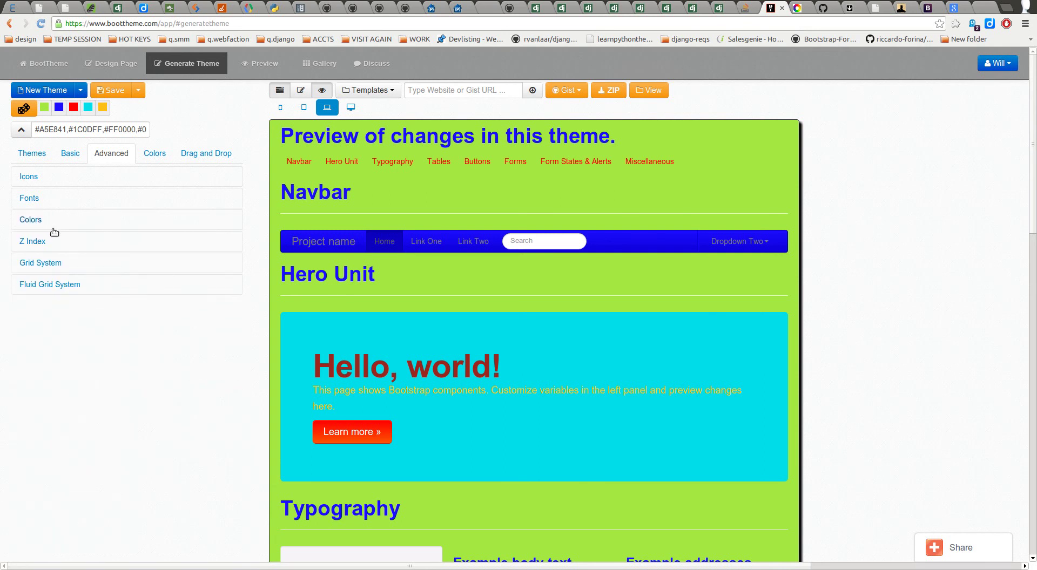
pyautogui.click(56, 240)
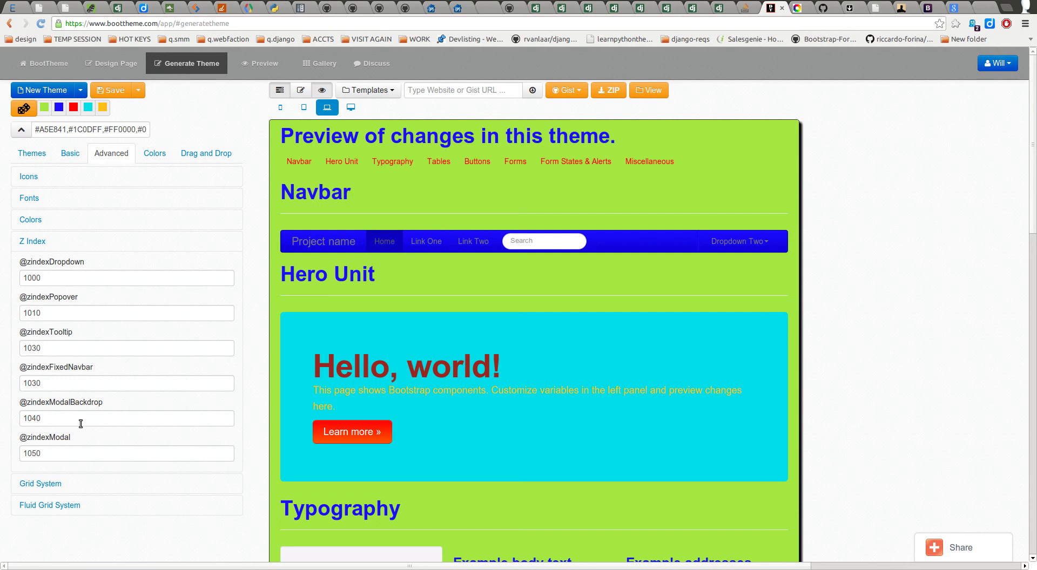
pyautogui.click(47, 244)
pyautogui.click(47, 243)
pyautogui.click(56, 277)
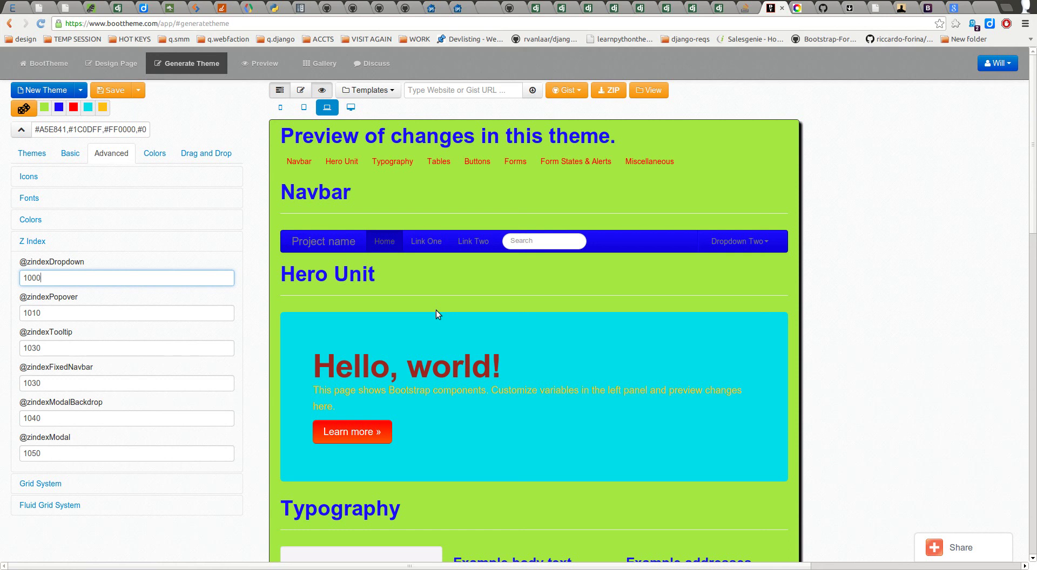
pyautogui.click(54, 312)
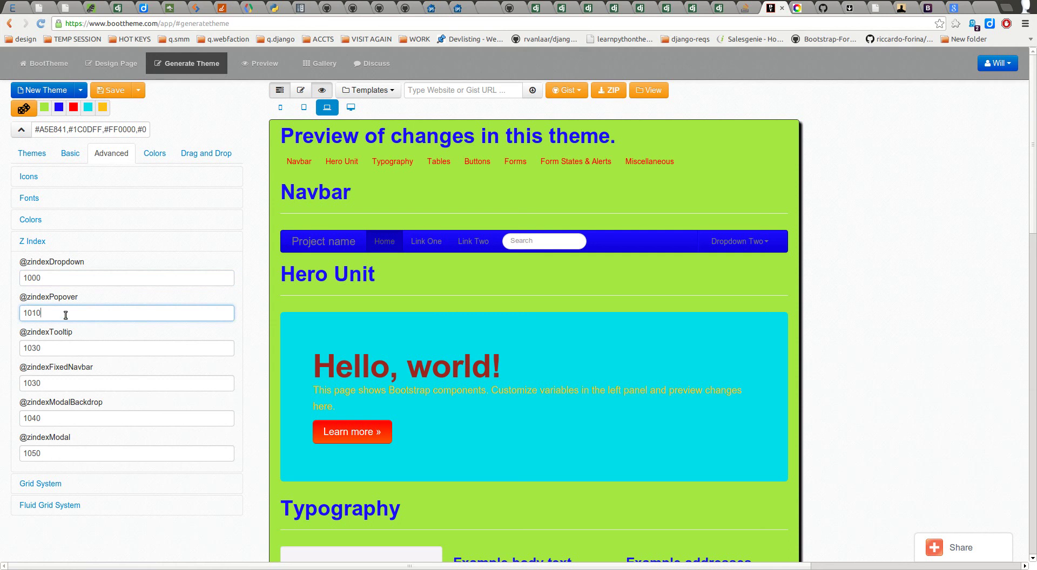
pyautogui.click(34, 241)
pyautogui.click(47, 264)
pyautogui.scroll(-5, 154, 400)
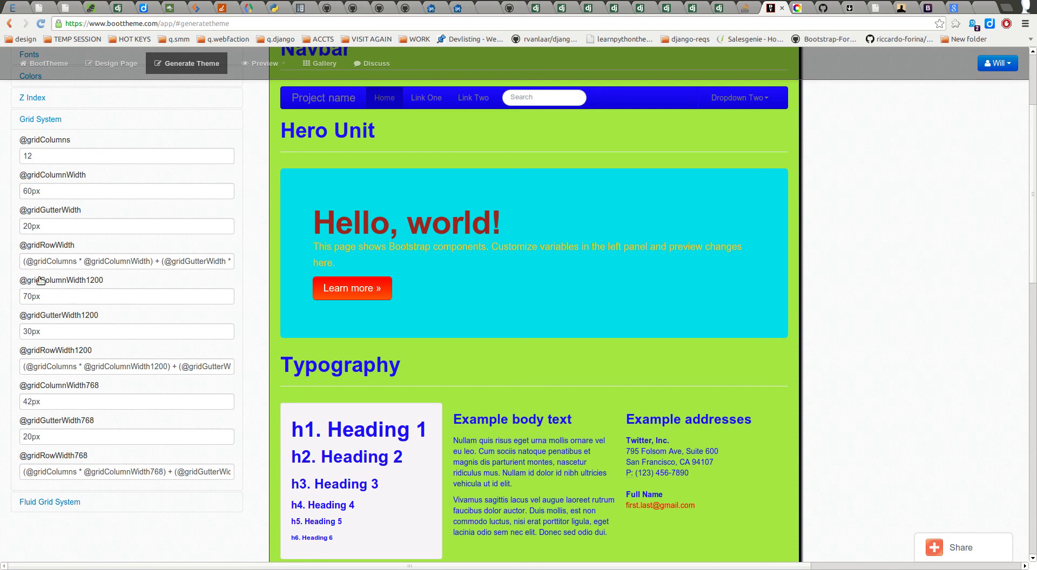
pyautogui.click(41, 160)
pyautogui.press('BackSpace')
pyautogui.write('6')
pyautogui.press('Tab')
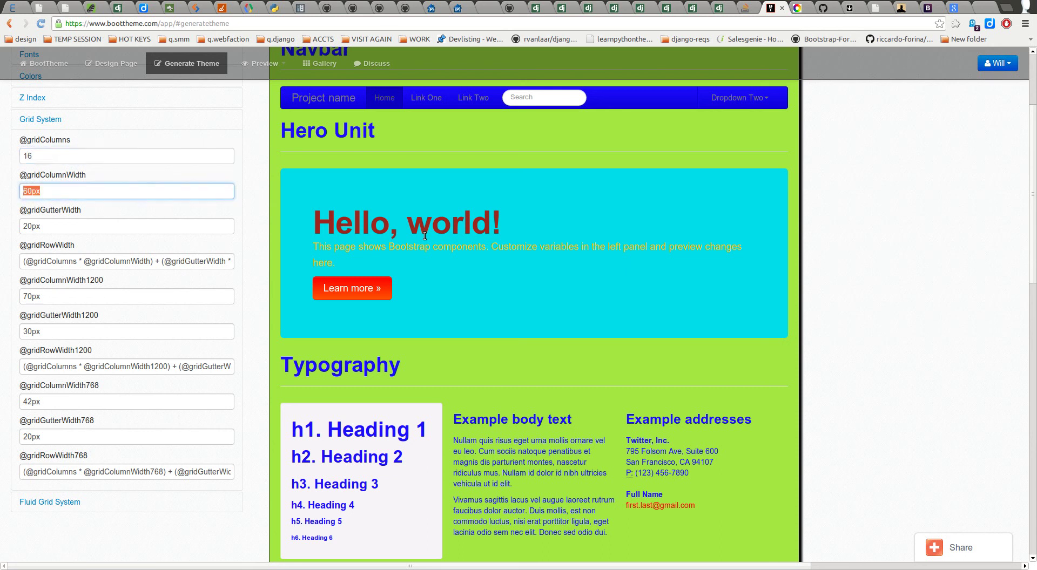
pyautogui.scroll(-3, 918, 362)
pyautogui.scroll(6, 881, 351)
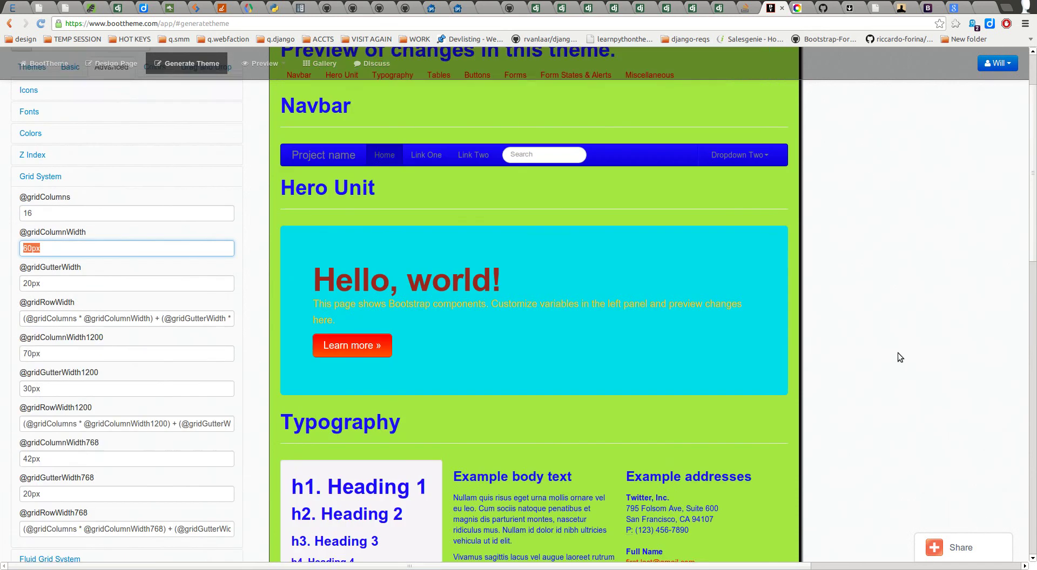
# Step: Collapse Grid System and expand the Fluid Grid System percentage variables
pyautogui.click(85, 273)
pyautogui.click(81, 277)
pyautogui.scroll(-2, 81, 308)
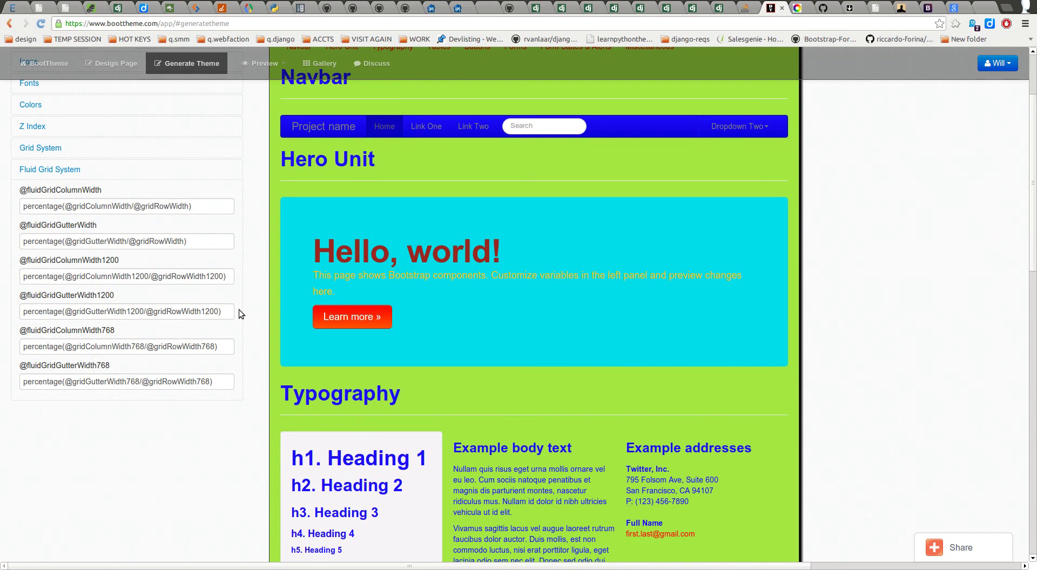
pyautogui.scroll(3, 252, 346)
# Step: Drop palette colours onto the preview to make its background dark teal #174040
pyautogui.click(153, 155)
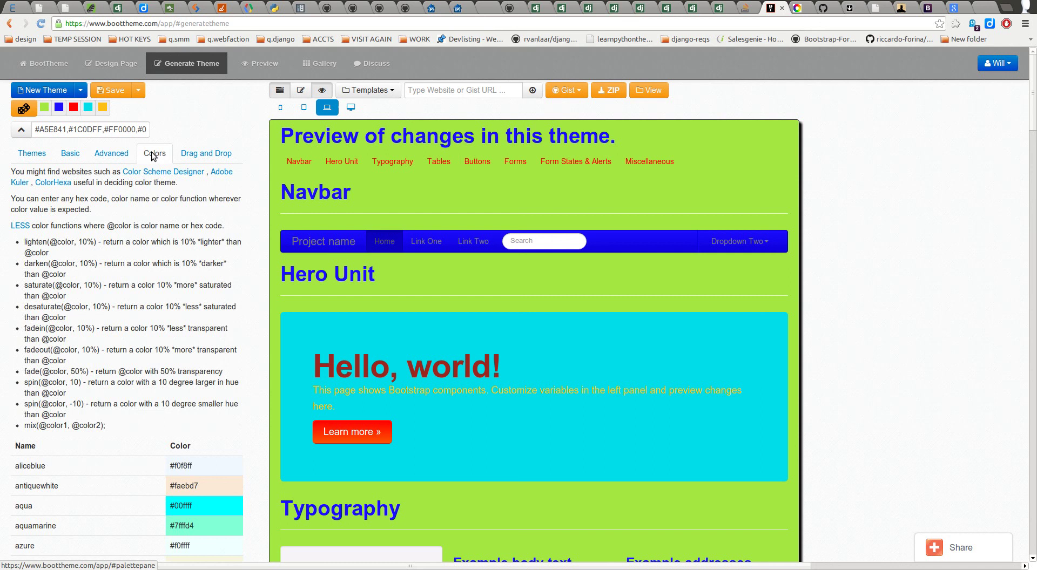
pyautogui.click(181, 154)
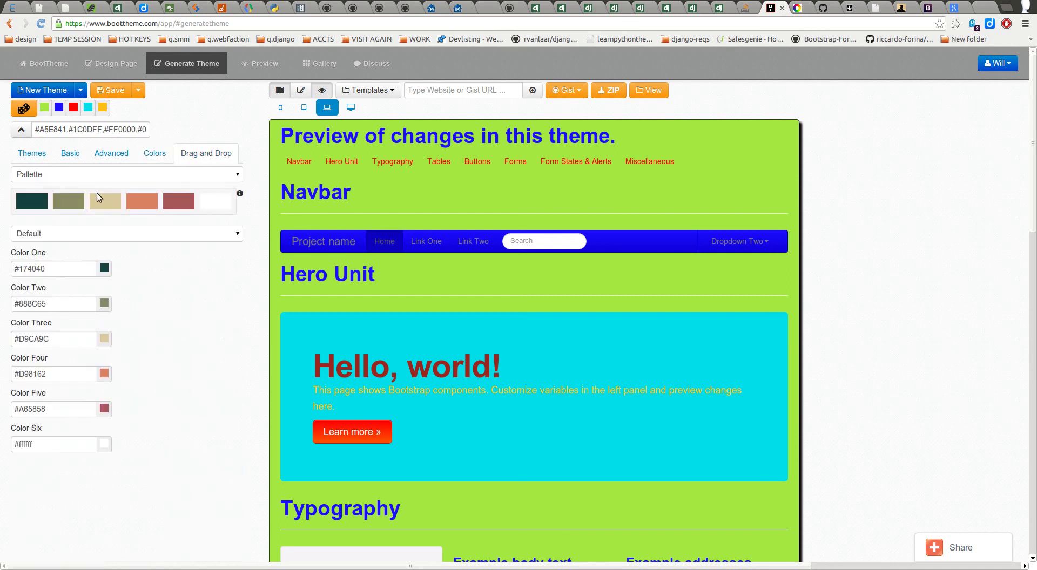
pyautogui.moveTo(100, 207); pyautogui.dragTo(392, 302)
pyautogui.moveTo(62, 207); pyautogui.dragTo(347, 254)
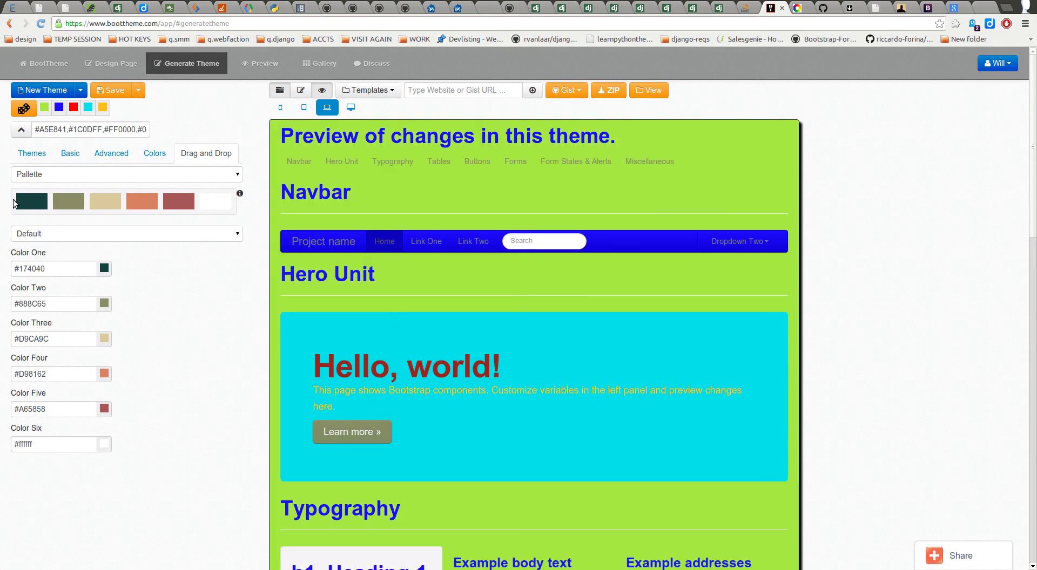
pyautogui.moveTo(35, 202); pyautogui.dragTo(290, 254)
pyautogui.click(871, 341)
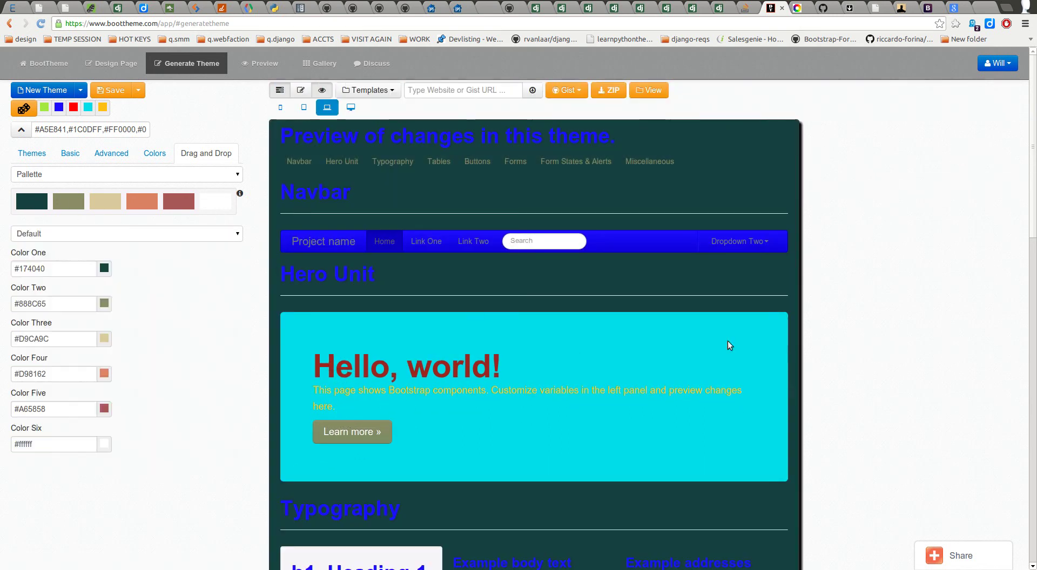
# Step: Recolour the preview headings dusky red #A65858 with Color Five and close the BootTheme tab
pyautogui.moveTo(19, 205); pyautogui.dragTo(315, 313)
pyautogui.moveTo(174, 202); pyautogui.dragTo(289, 135)
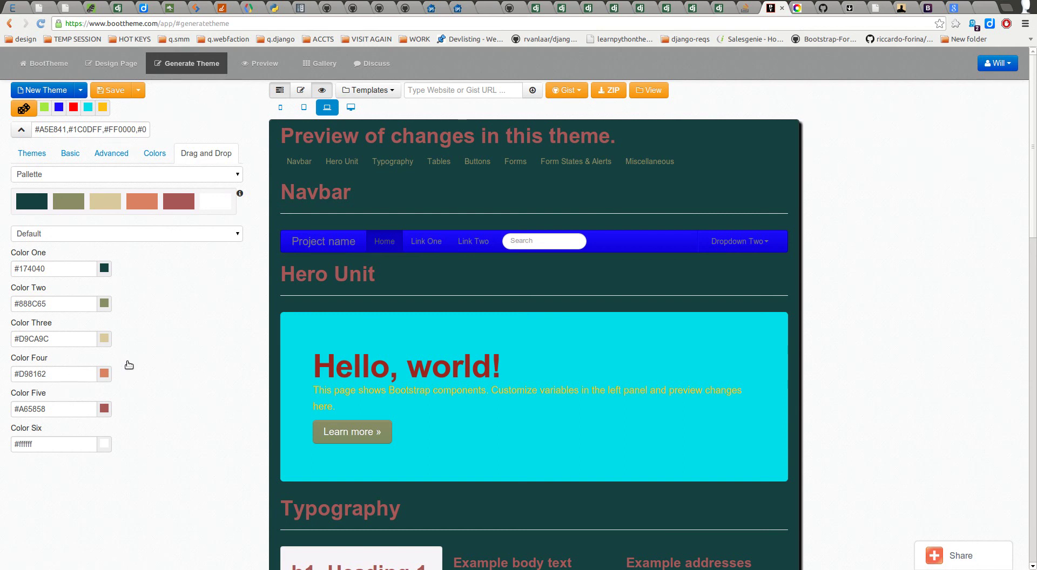
pyautogui.click(781, 7)
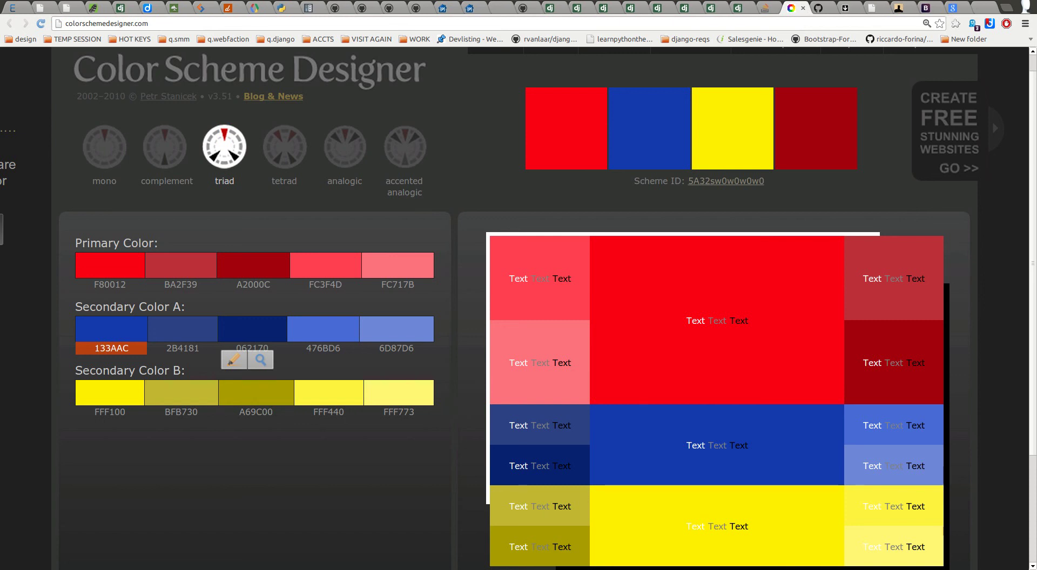